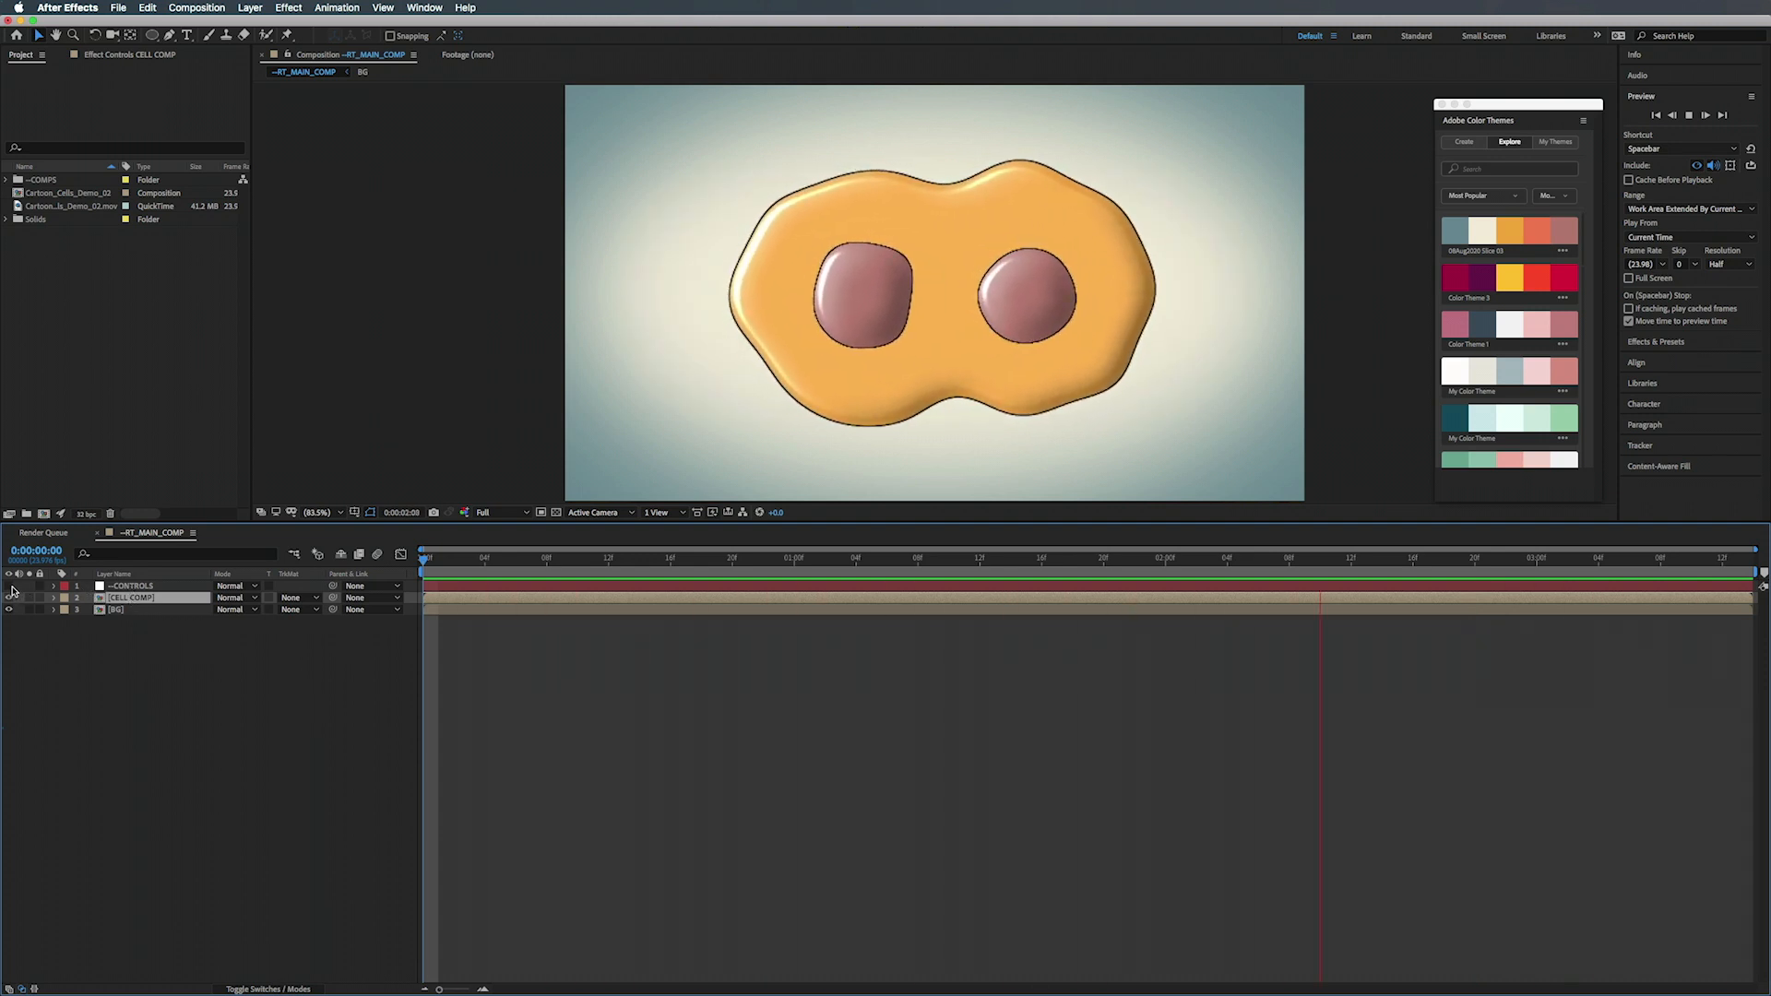
- Stop the preview and hide the --CONTROLS layer in the main composition
key("space")
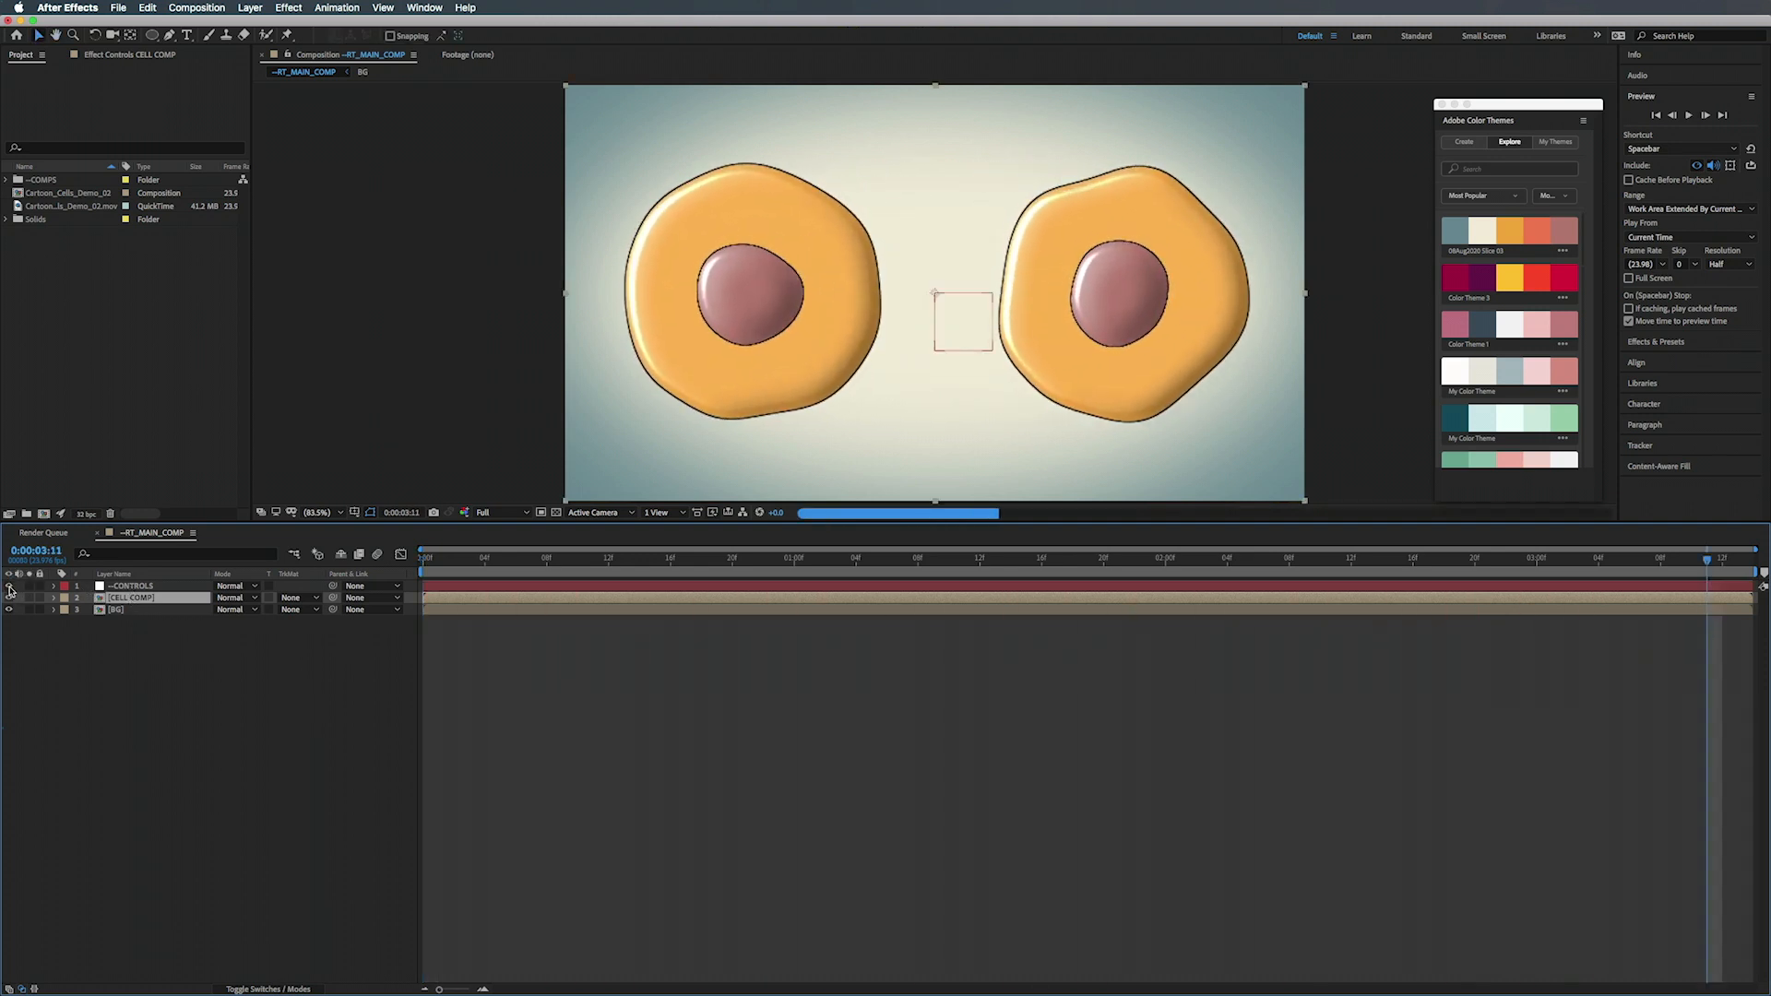
left_click(9, 586)
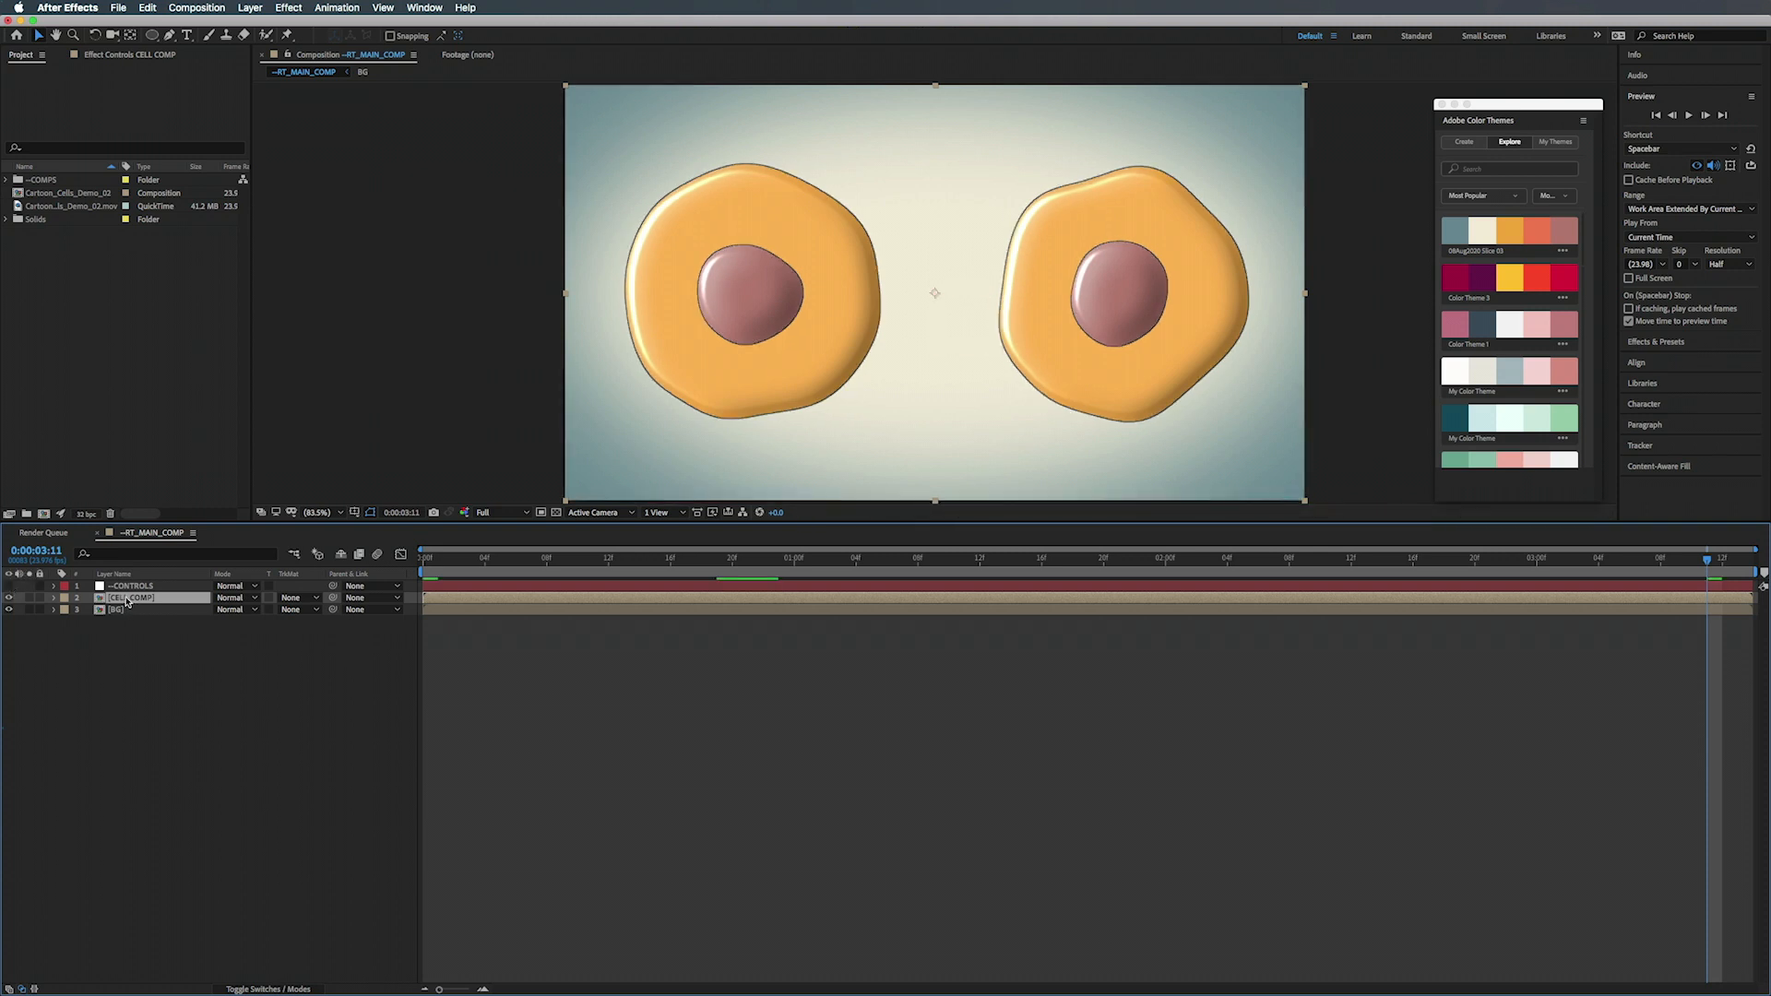
- Open the CELL COMP precomp and compare its image with the Cell_Large_Comp layer hidden and shown
double_click(127, 600)
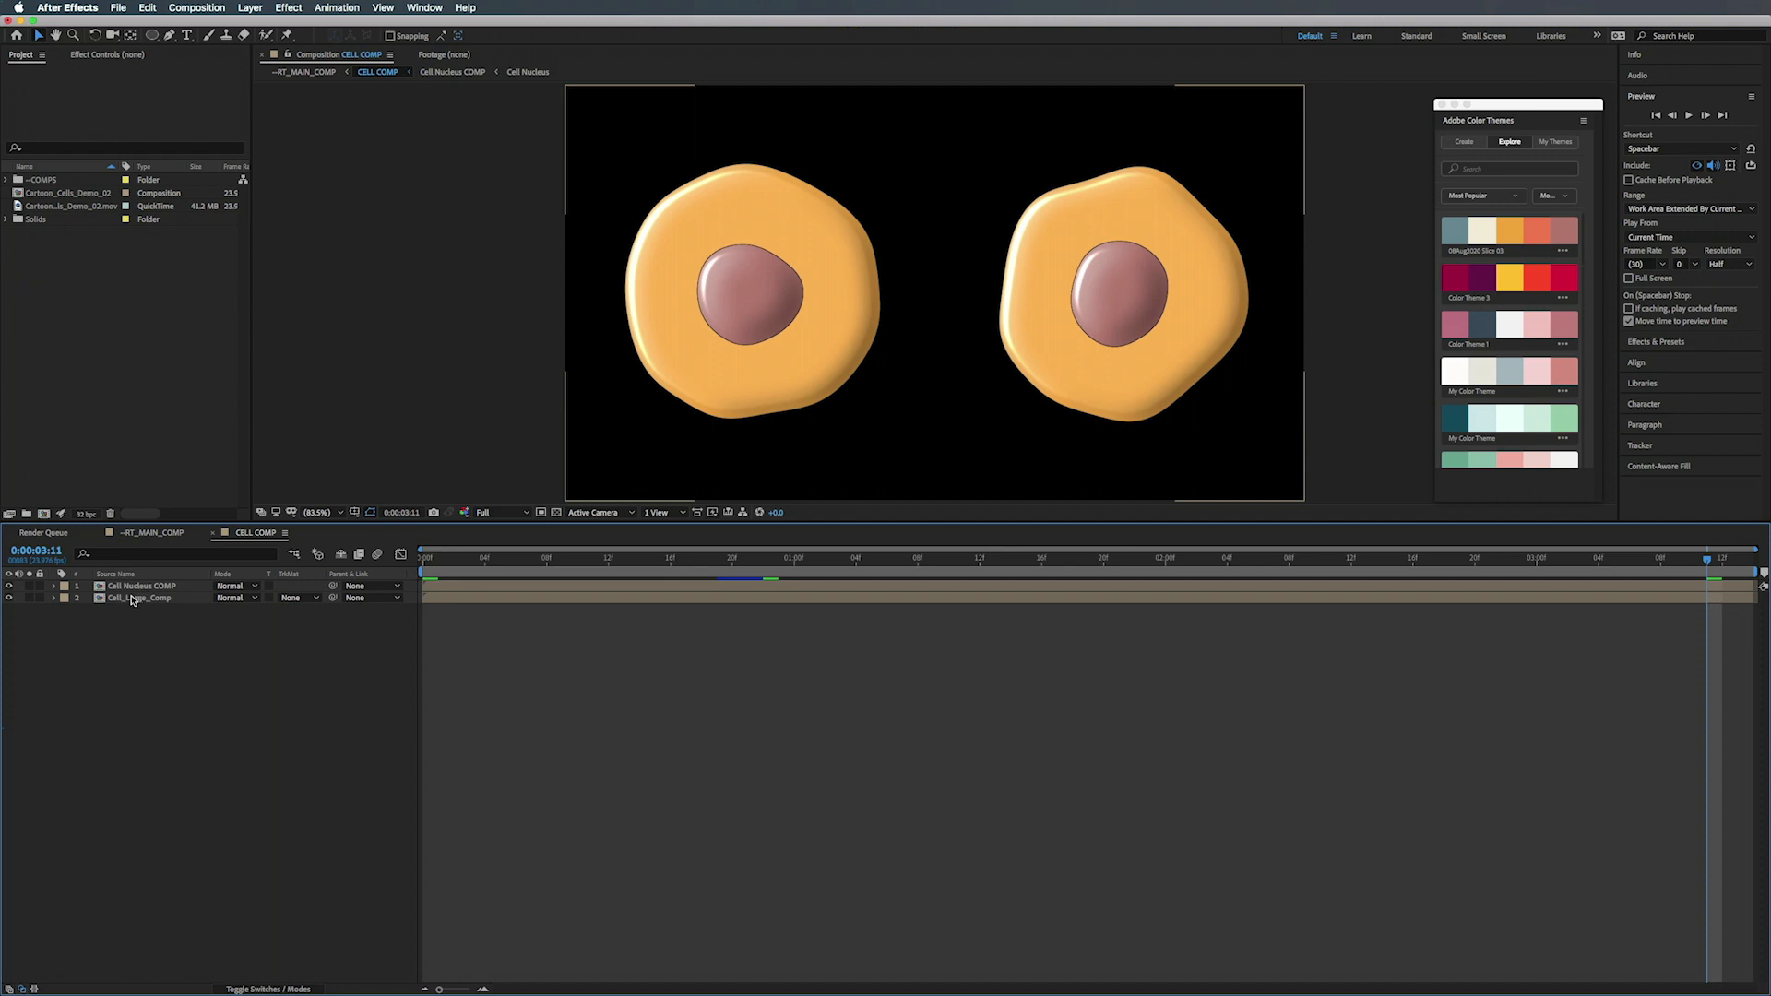
left_click(131, 586)
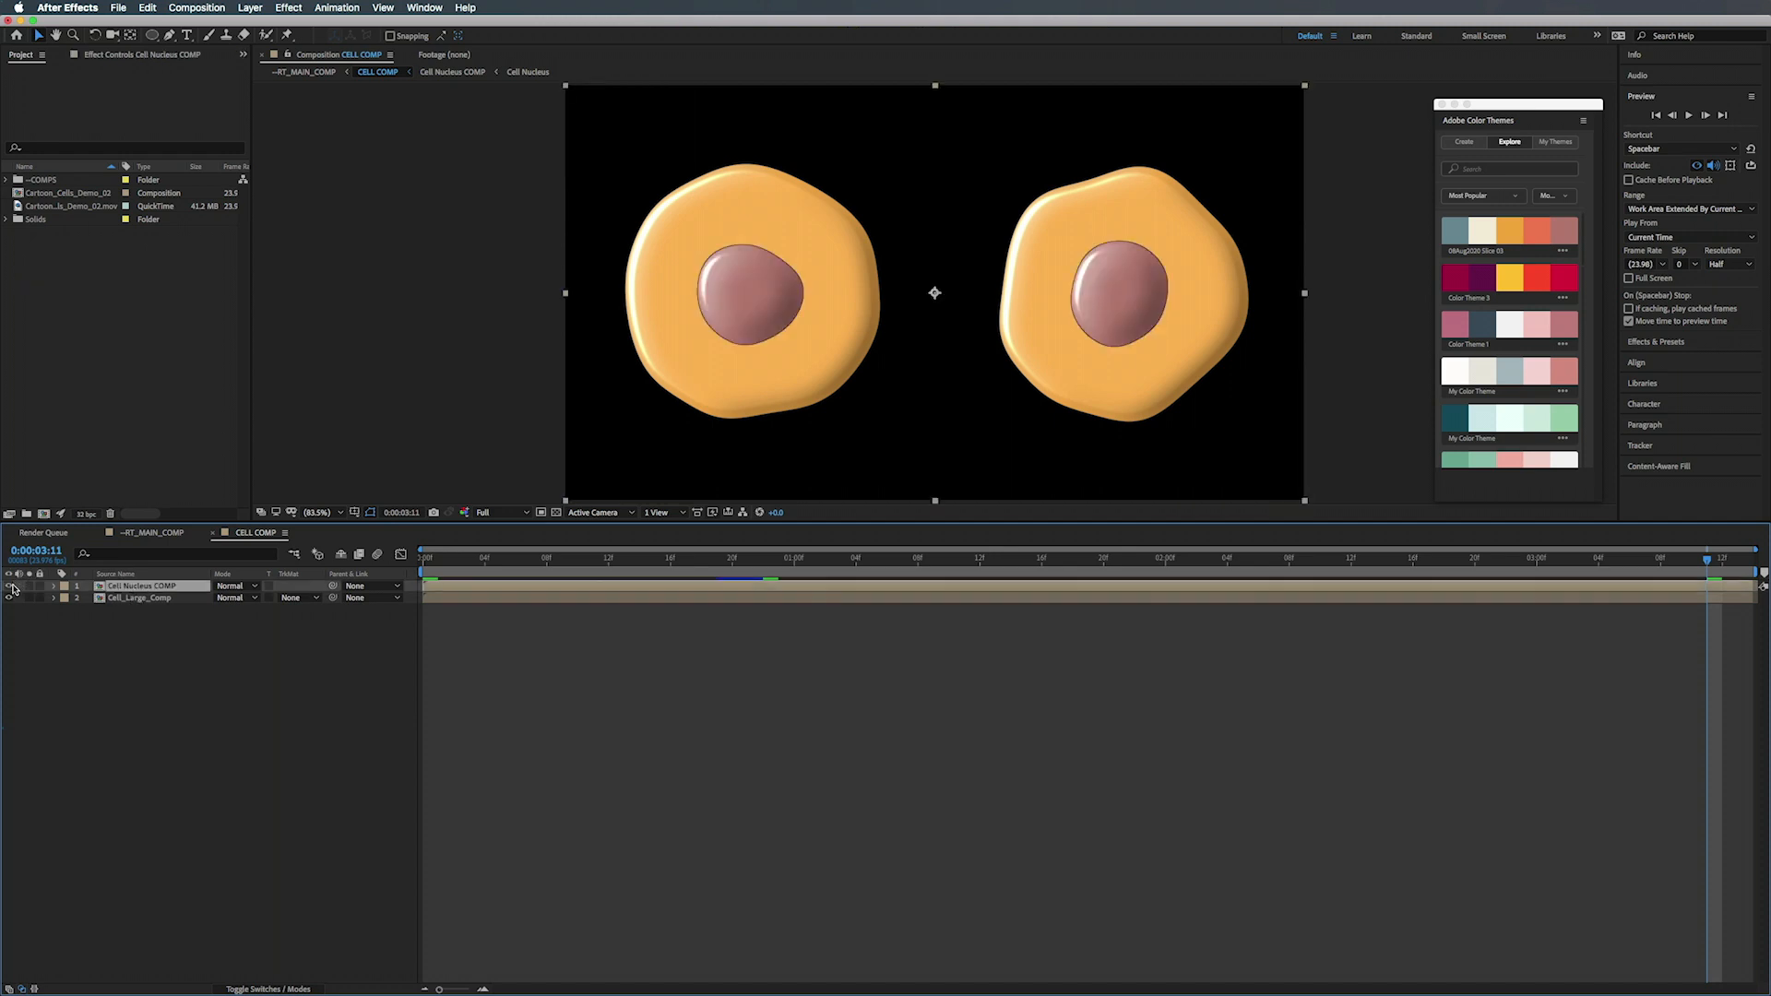
left_click(9, 599)
left_click(9, 599)
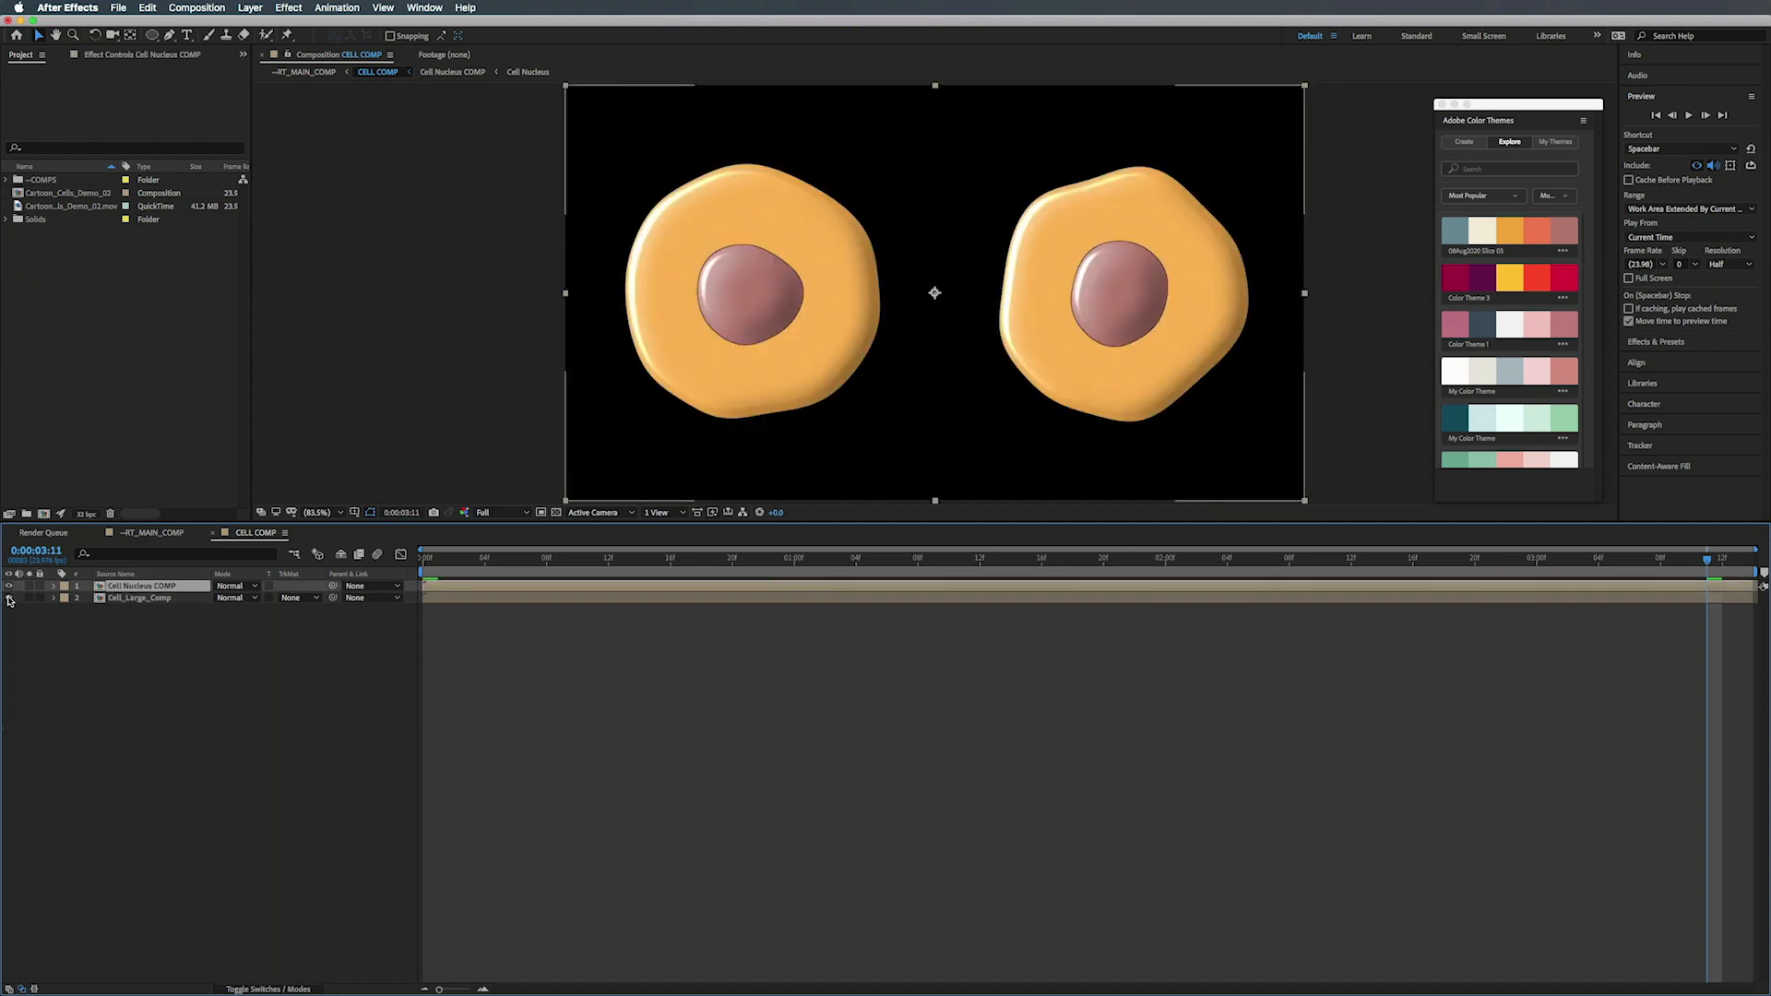
- Open Cell_Large_Comp and compare the cells with the Cell Large SHADING layer hidden and shown
double_click(142, 599)
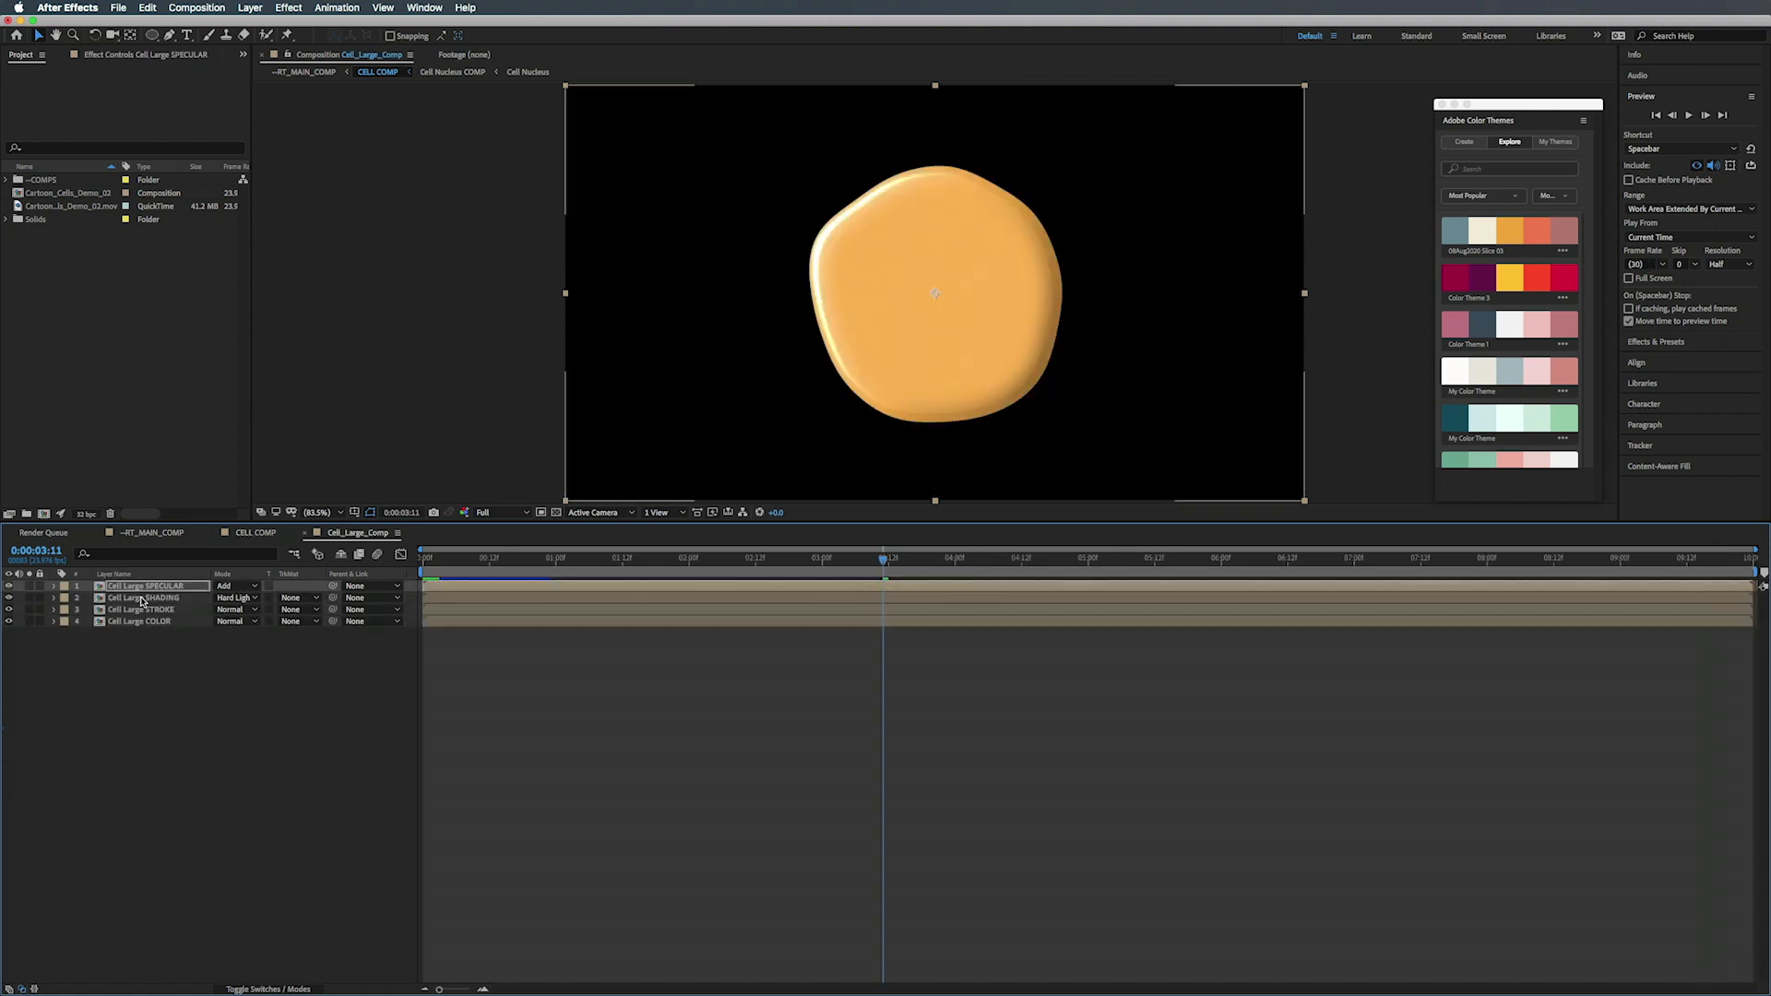
left_click(8, 605)
left_click(9, 606)
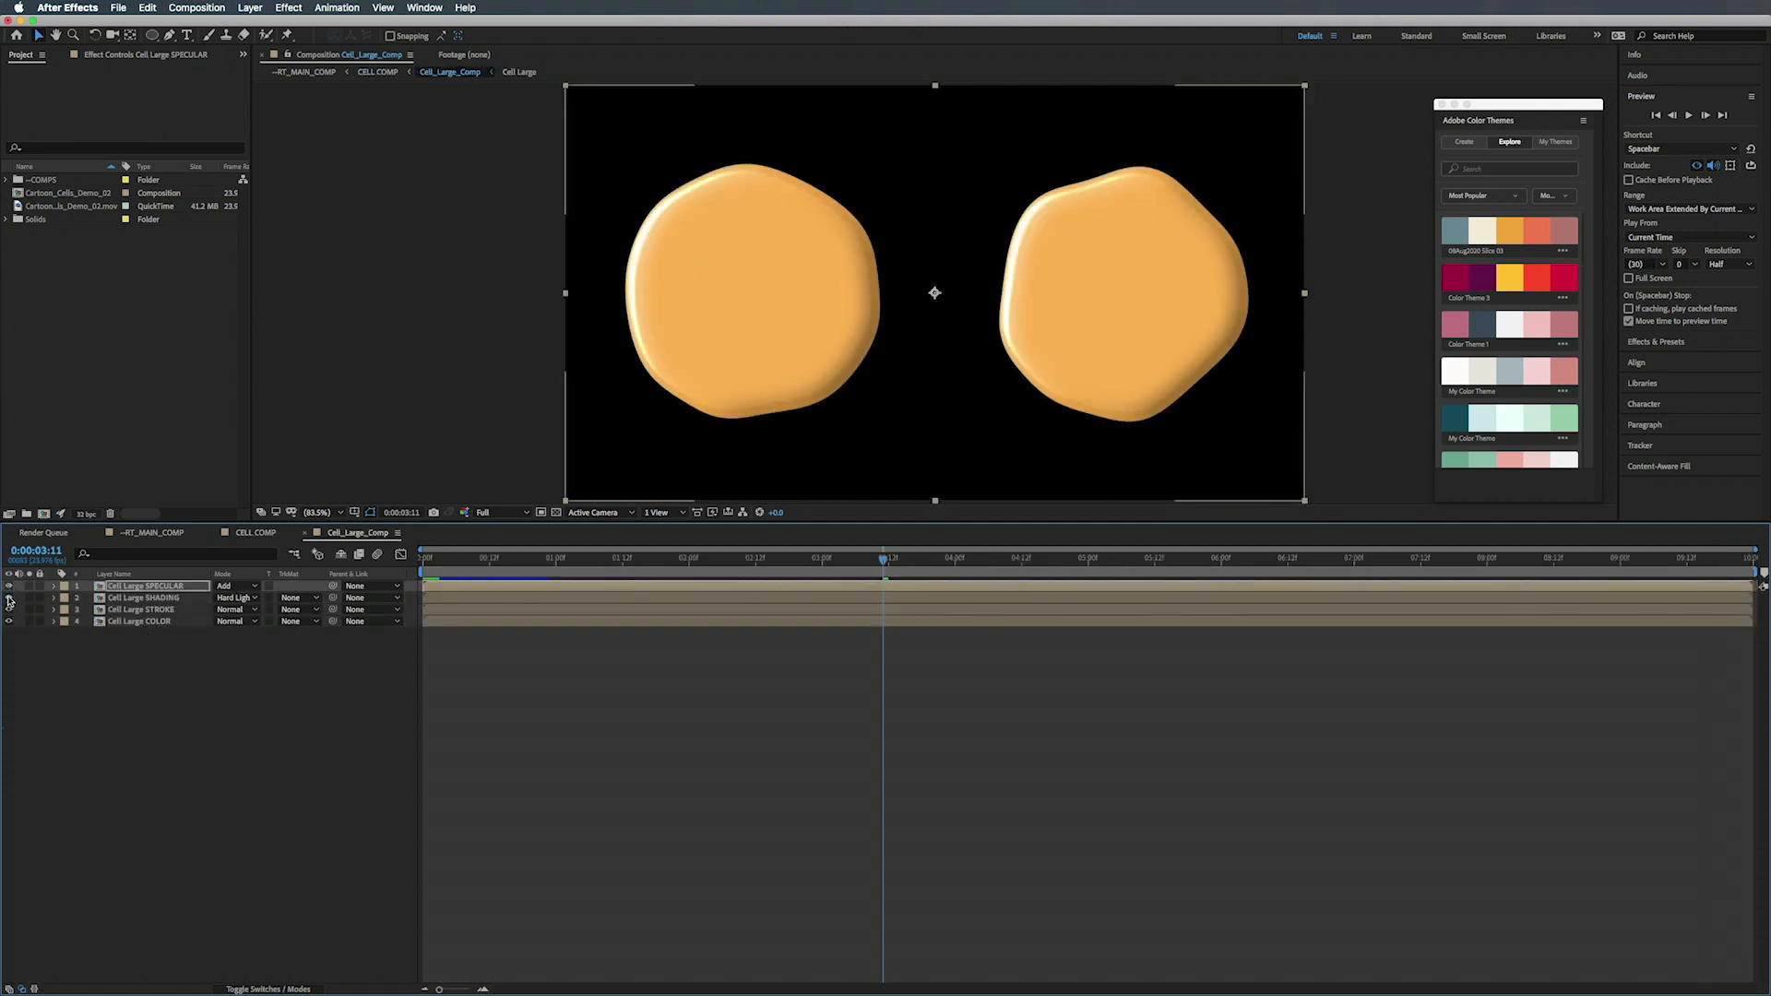
left_click(7, 598)
left_click(7, 598)
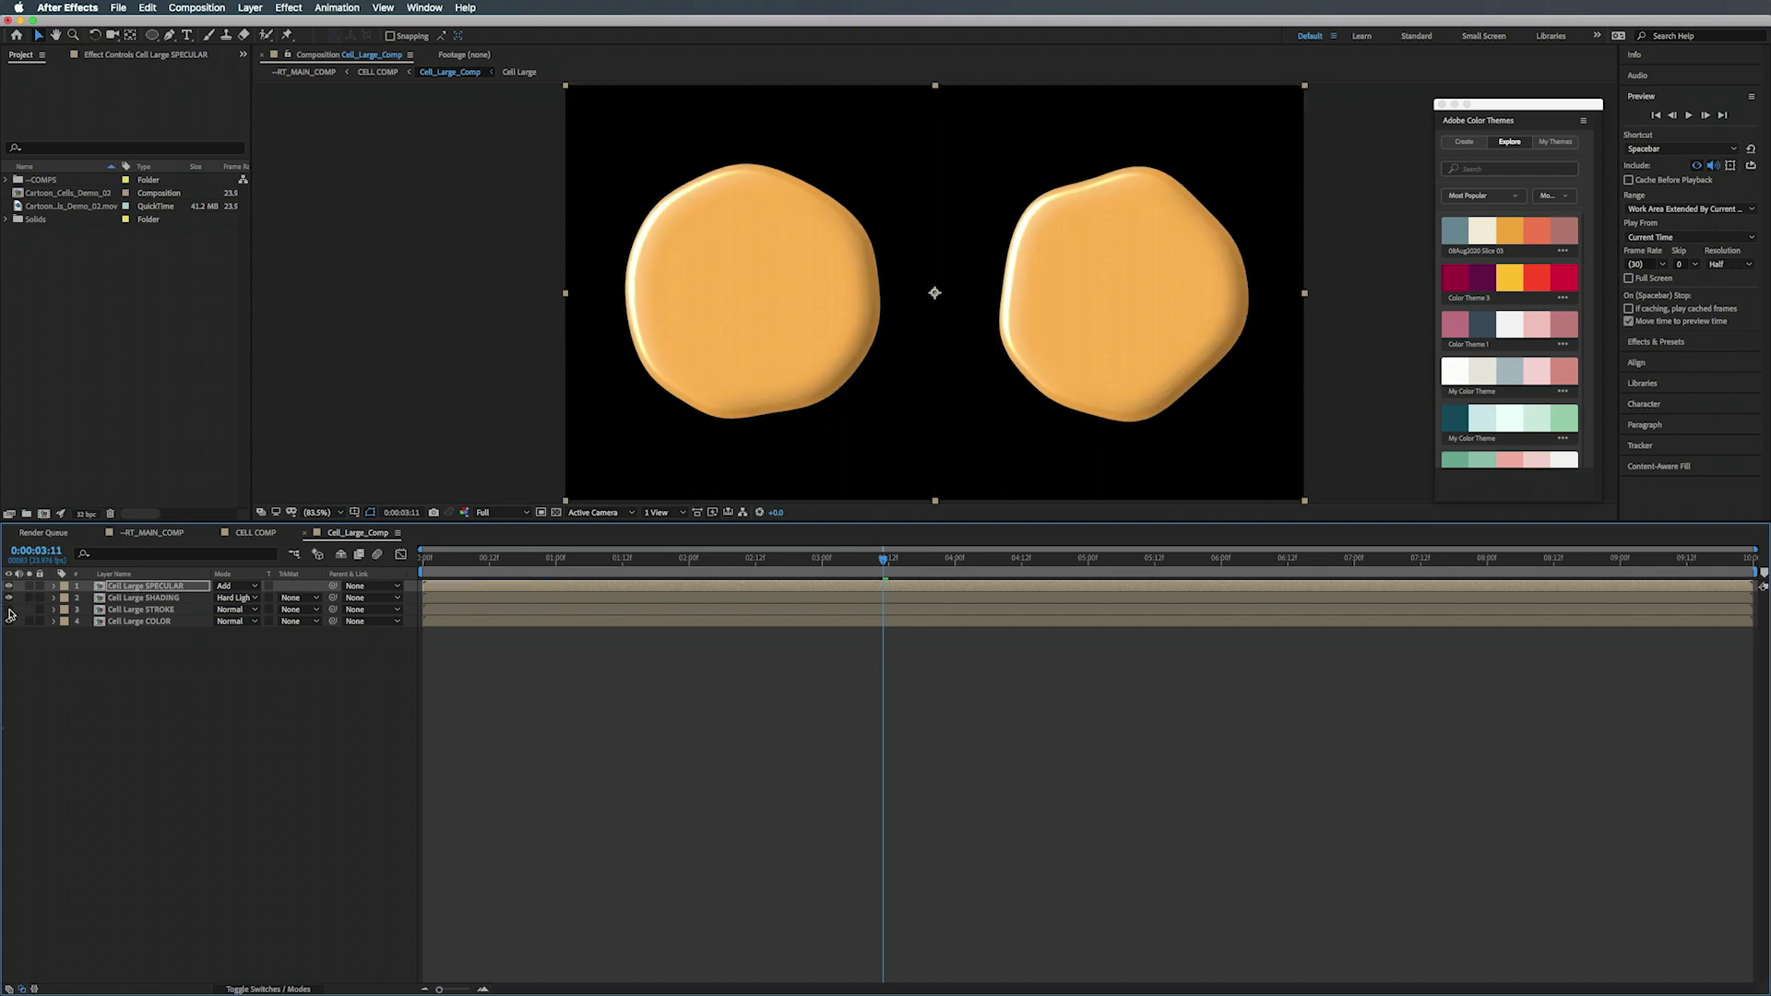
- Turn on the transparency grid and compare the cells with the Cell Large STROKE layer hidden and shown
left_click(9, 610)
left_click(556, 513)
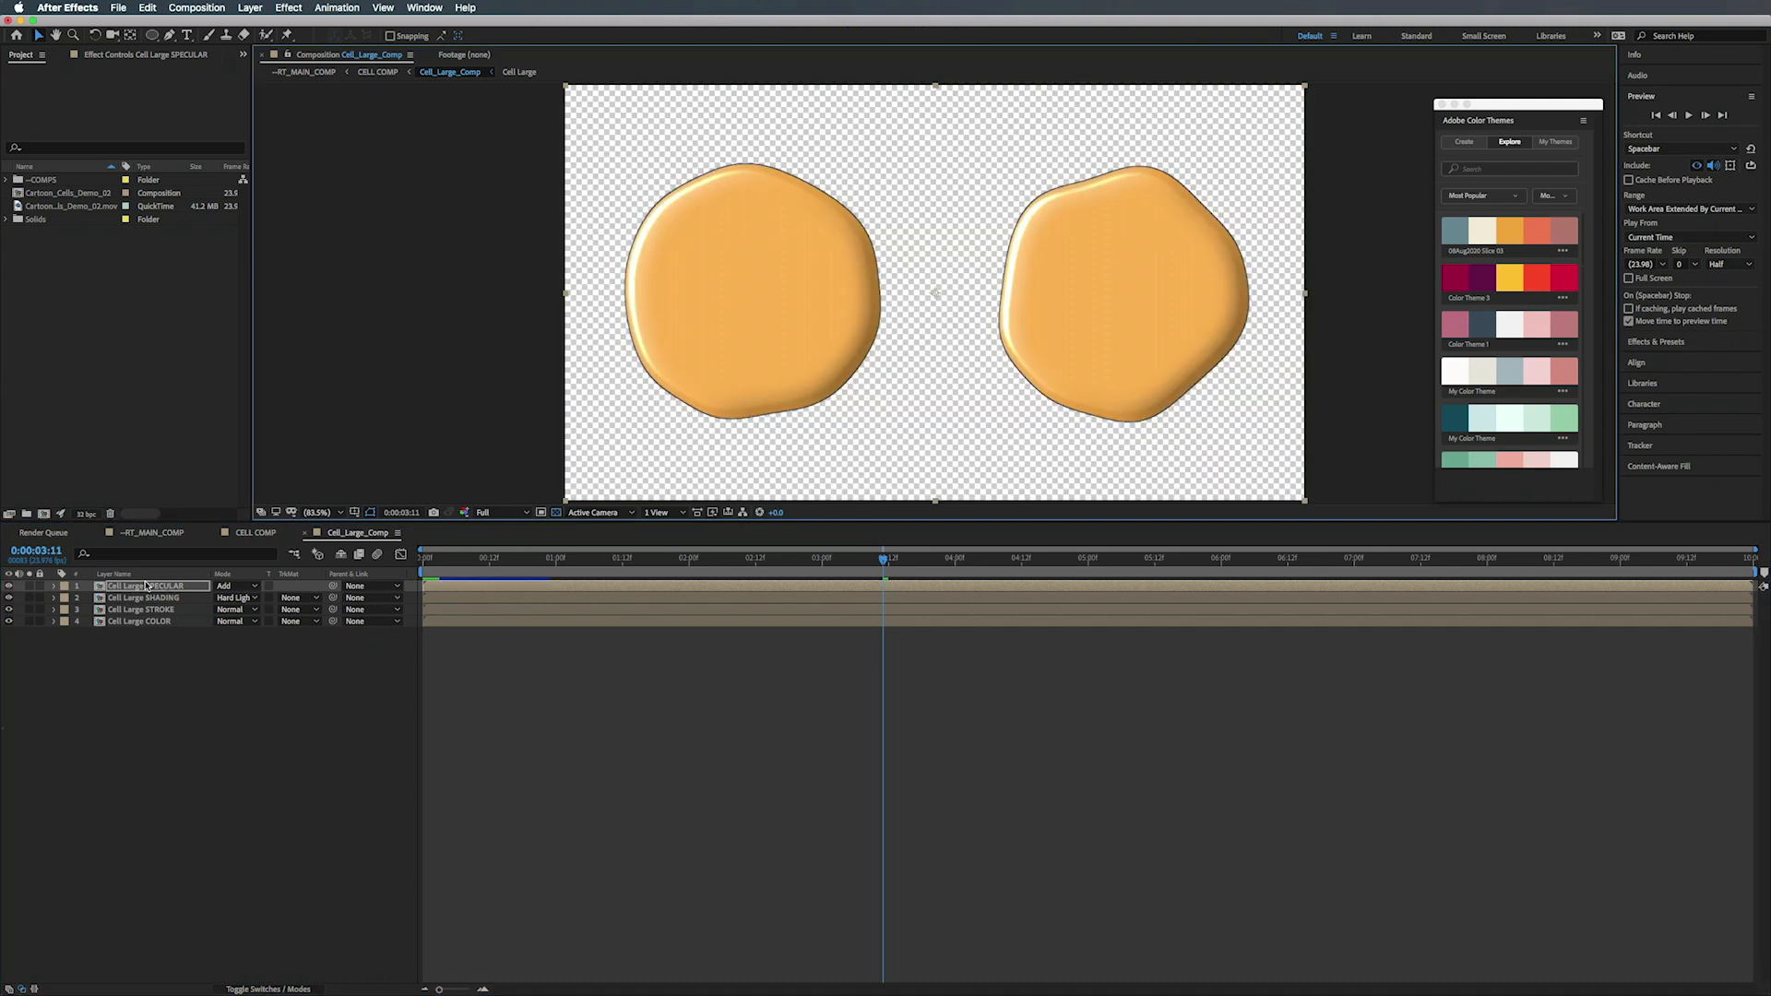
left_click(9, 611)
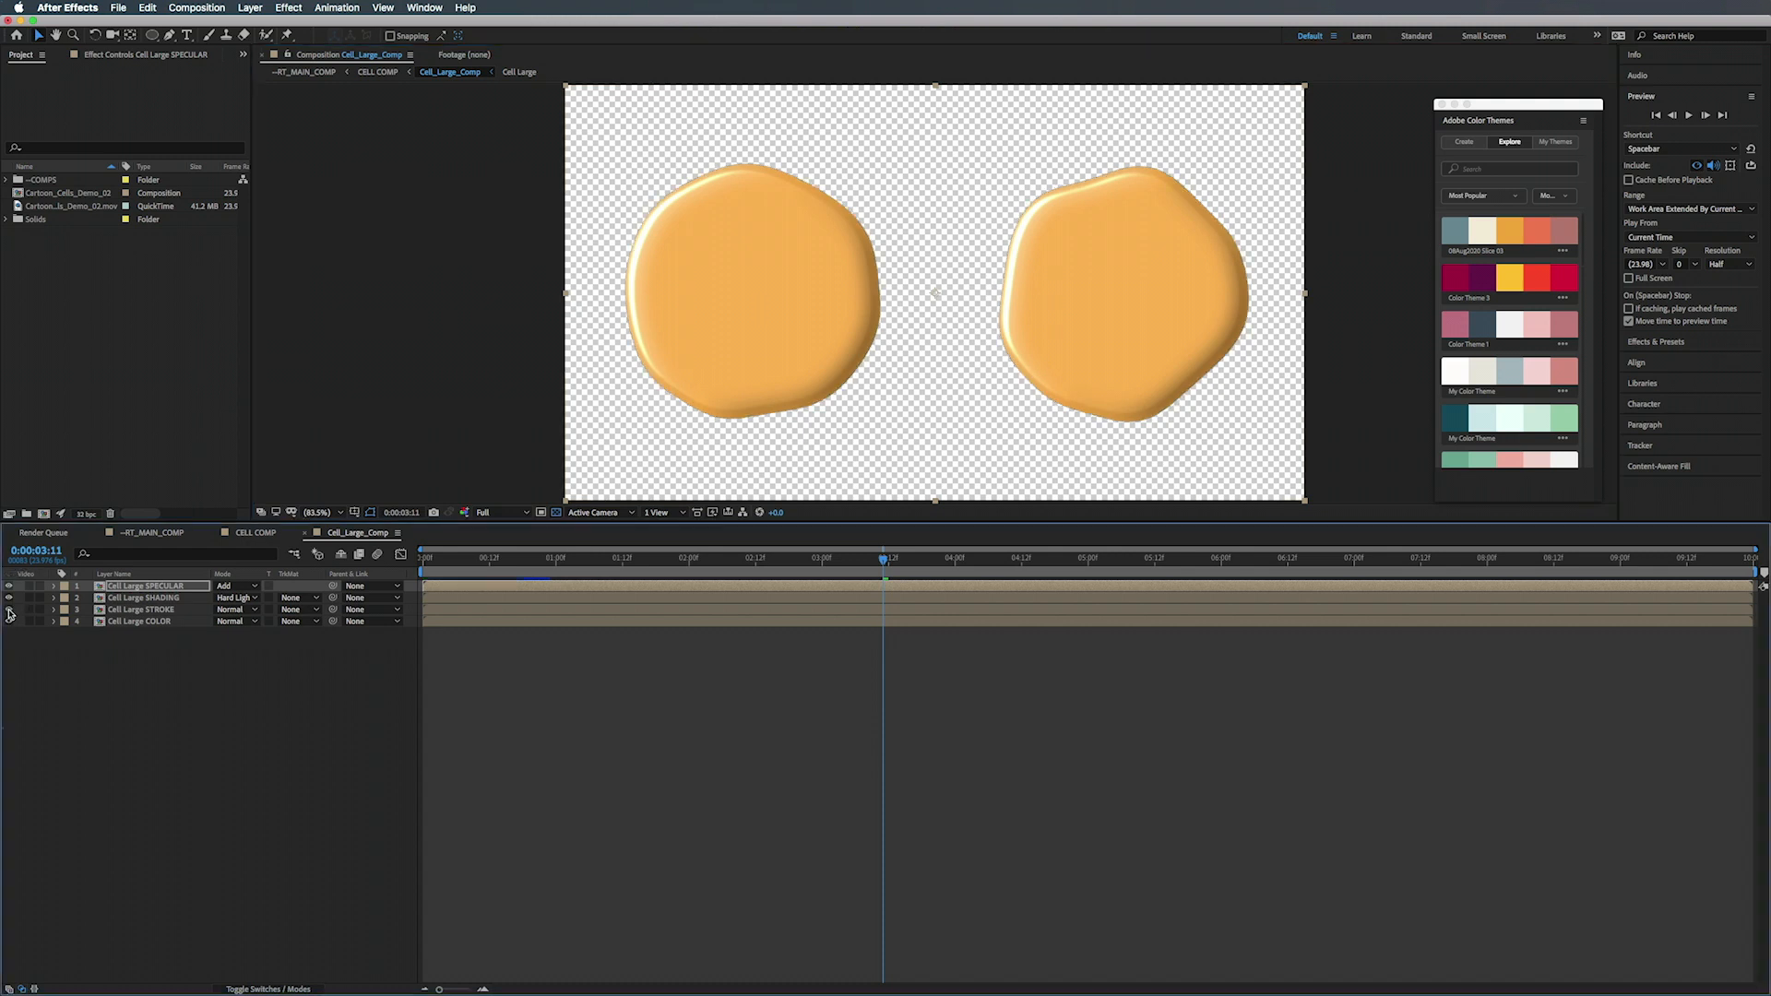
left_click(9, 611)
left_click(9, 611)
left_click(9, 611)
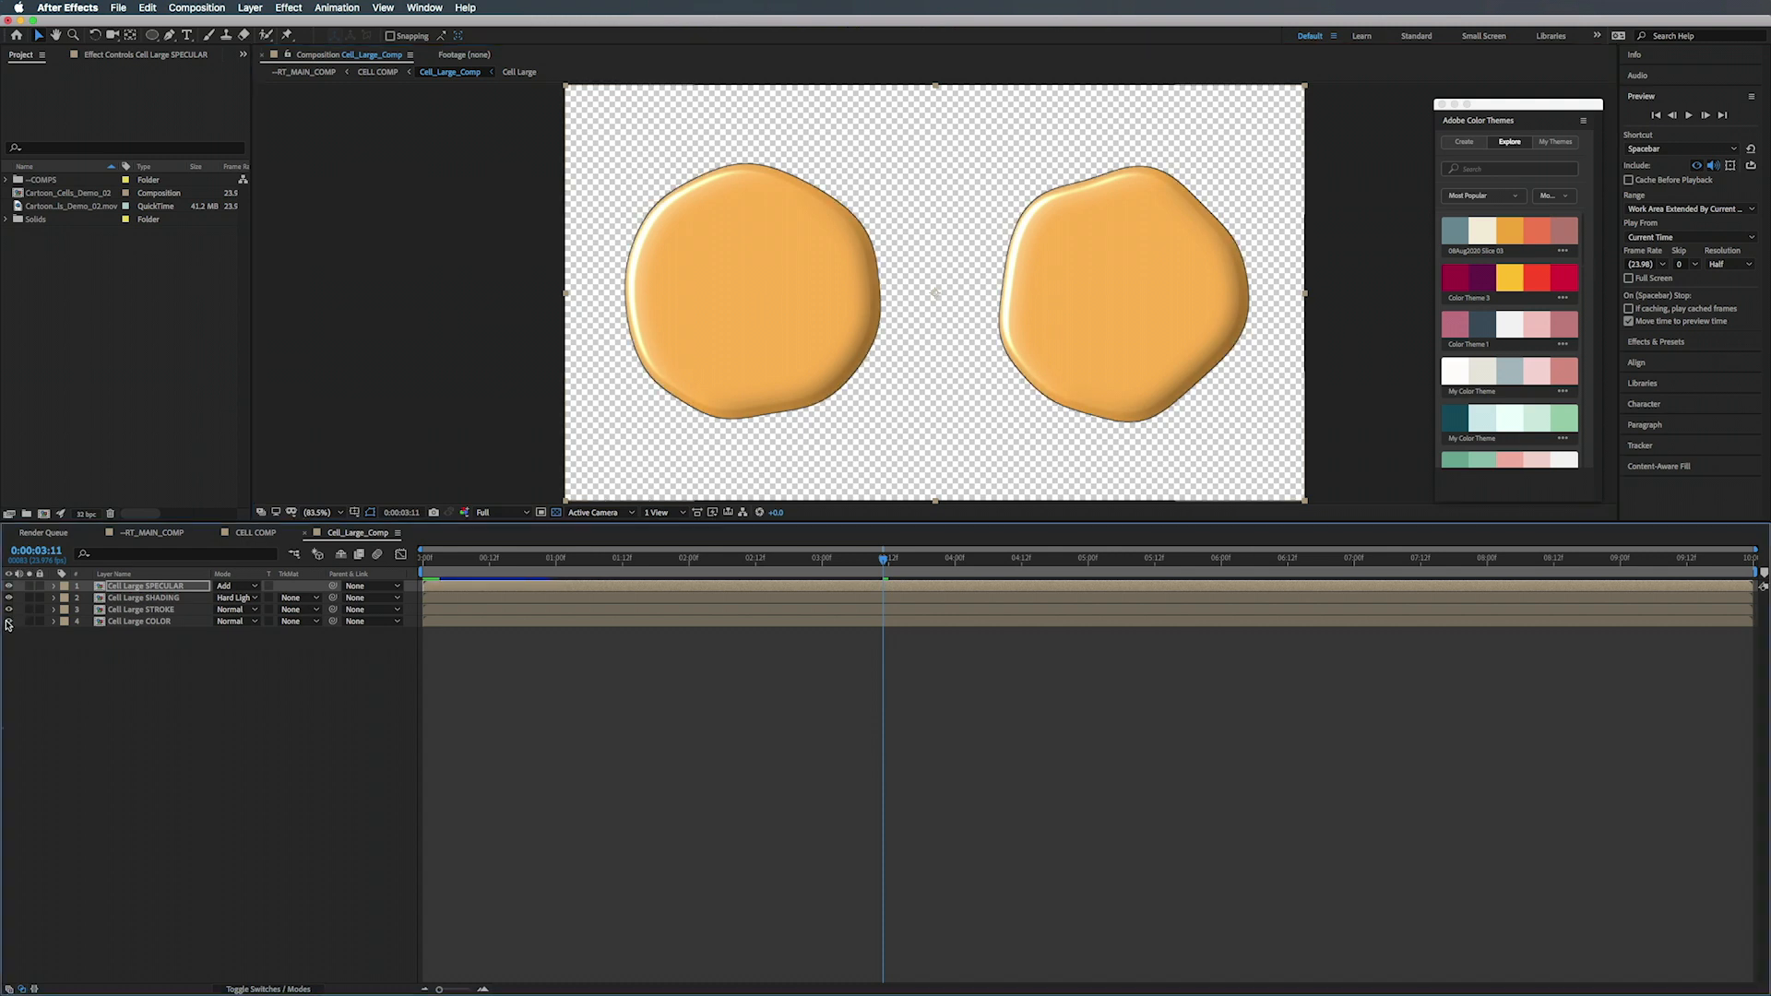
- Compare the cells with the Cell Large COLOR layer hidden and shown
left_click(9, 622)
left_click(9, 622)
left_click(10, 622)
left_click(9, 622)
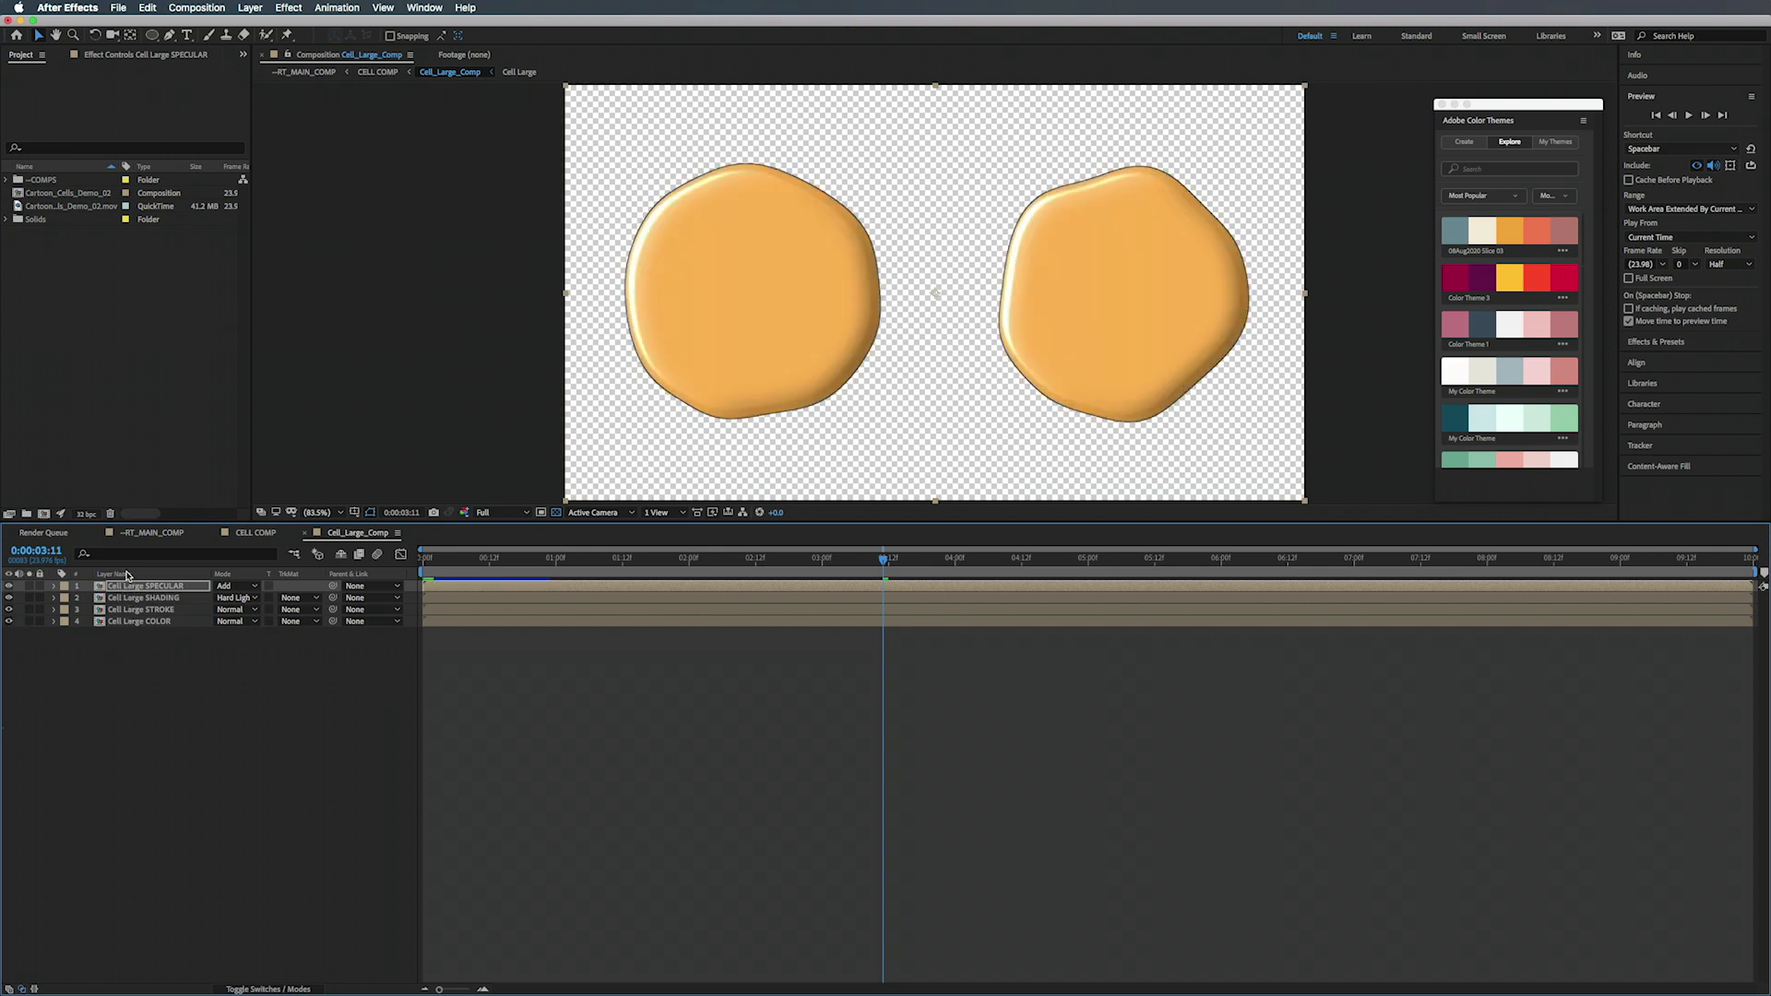
- Display the layers' source names, open the Cell Large precomp and inspect the keyframes of both shape layers in the layer-bar view
left_click(127, 575)
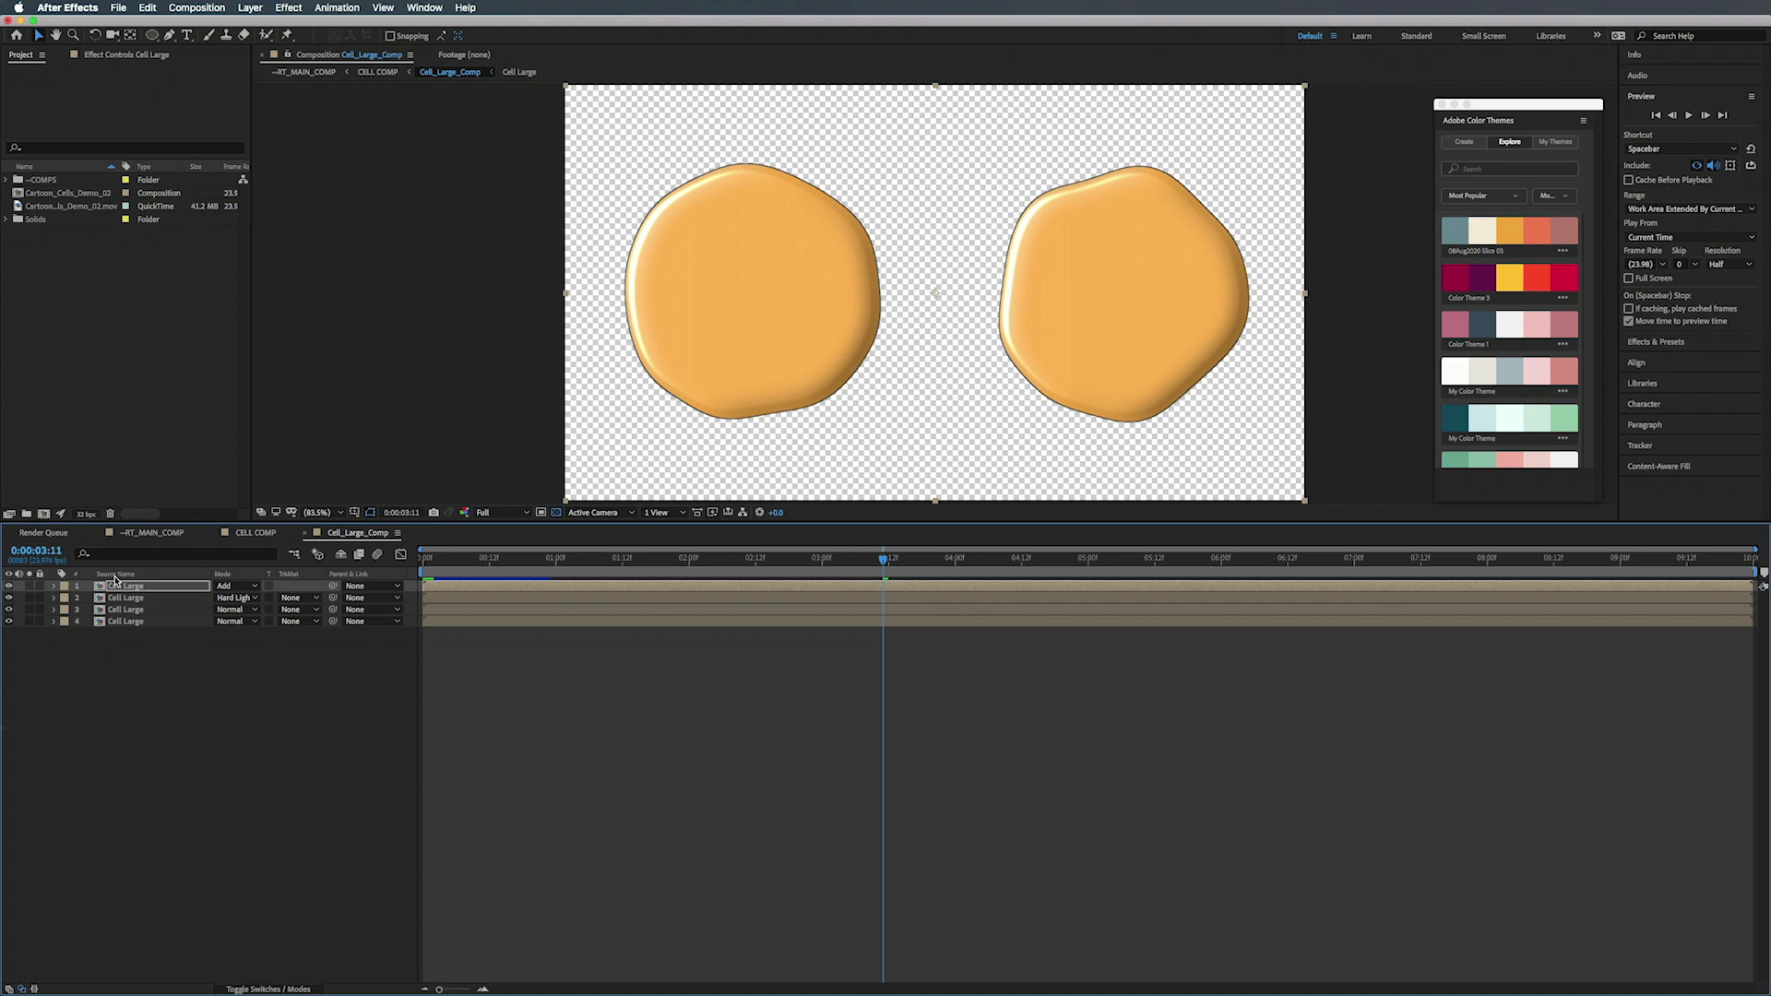
double_click(119, 622)
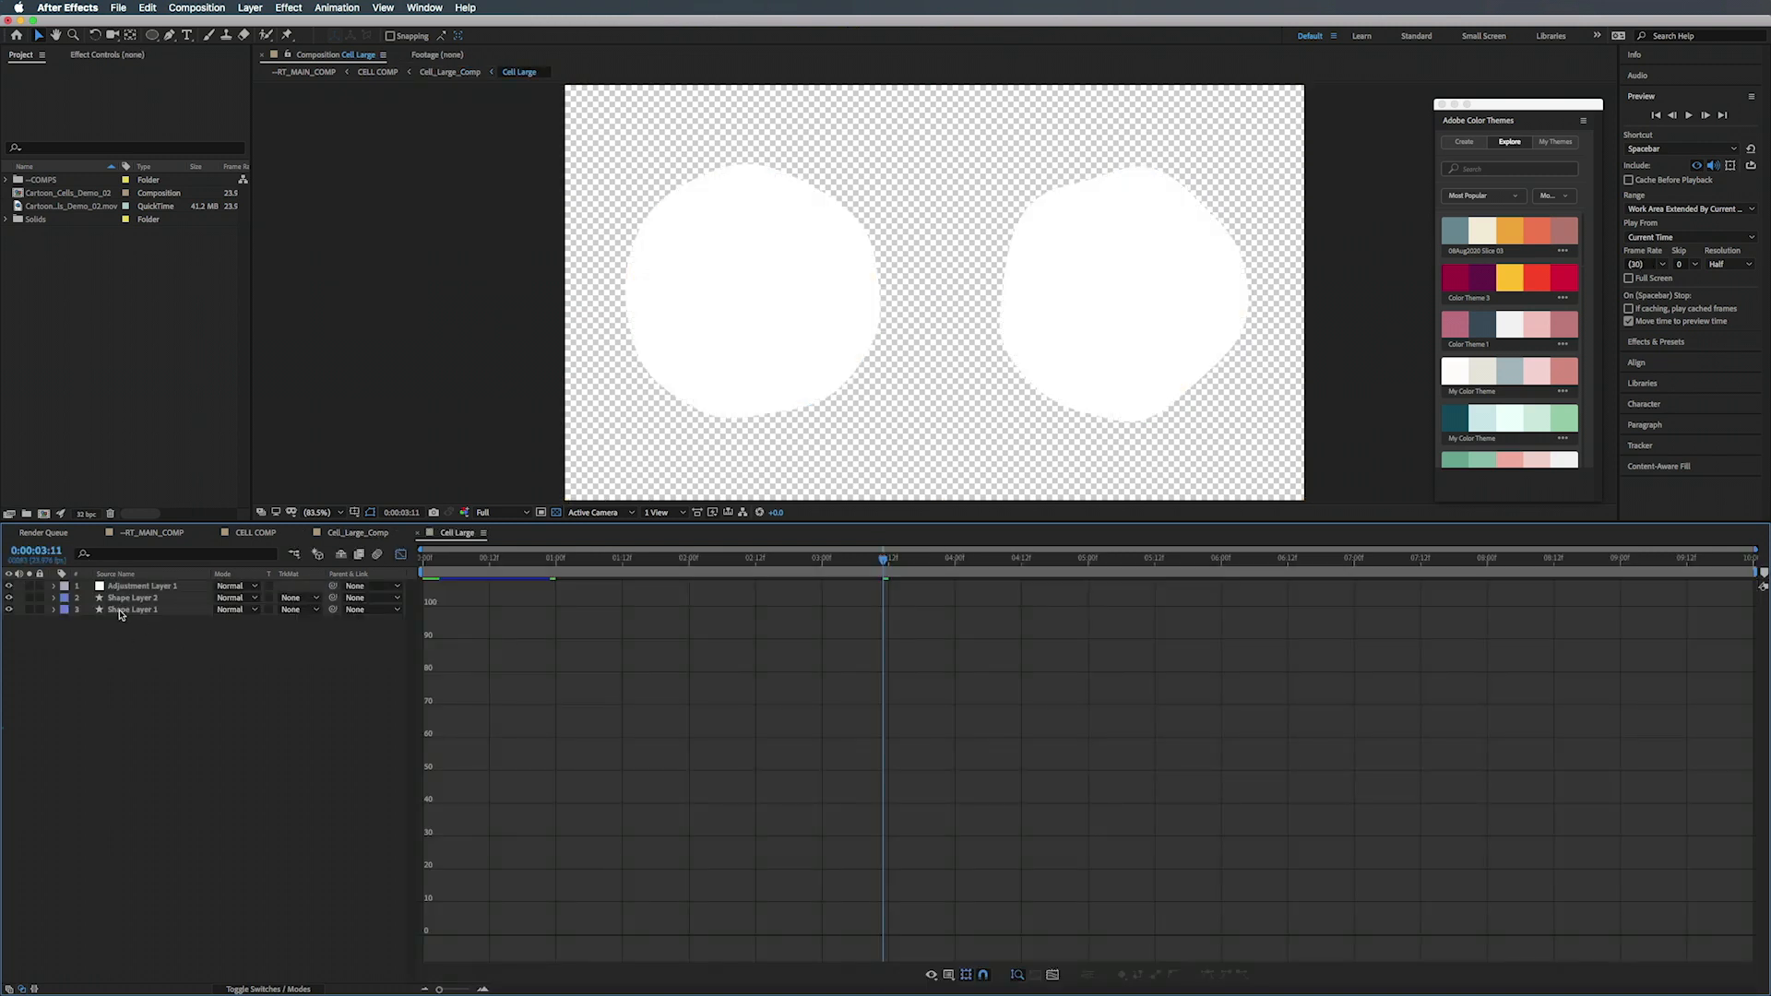
left_click(132, 599)
left_click(134, 610)
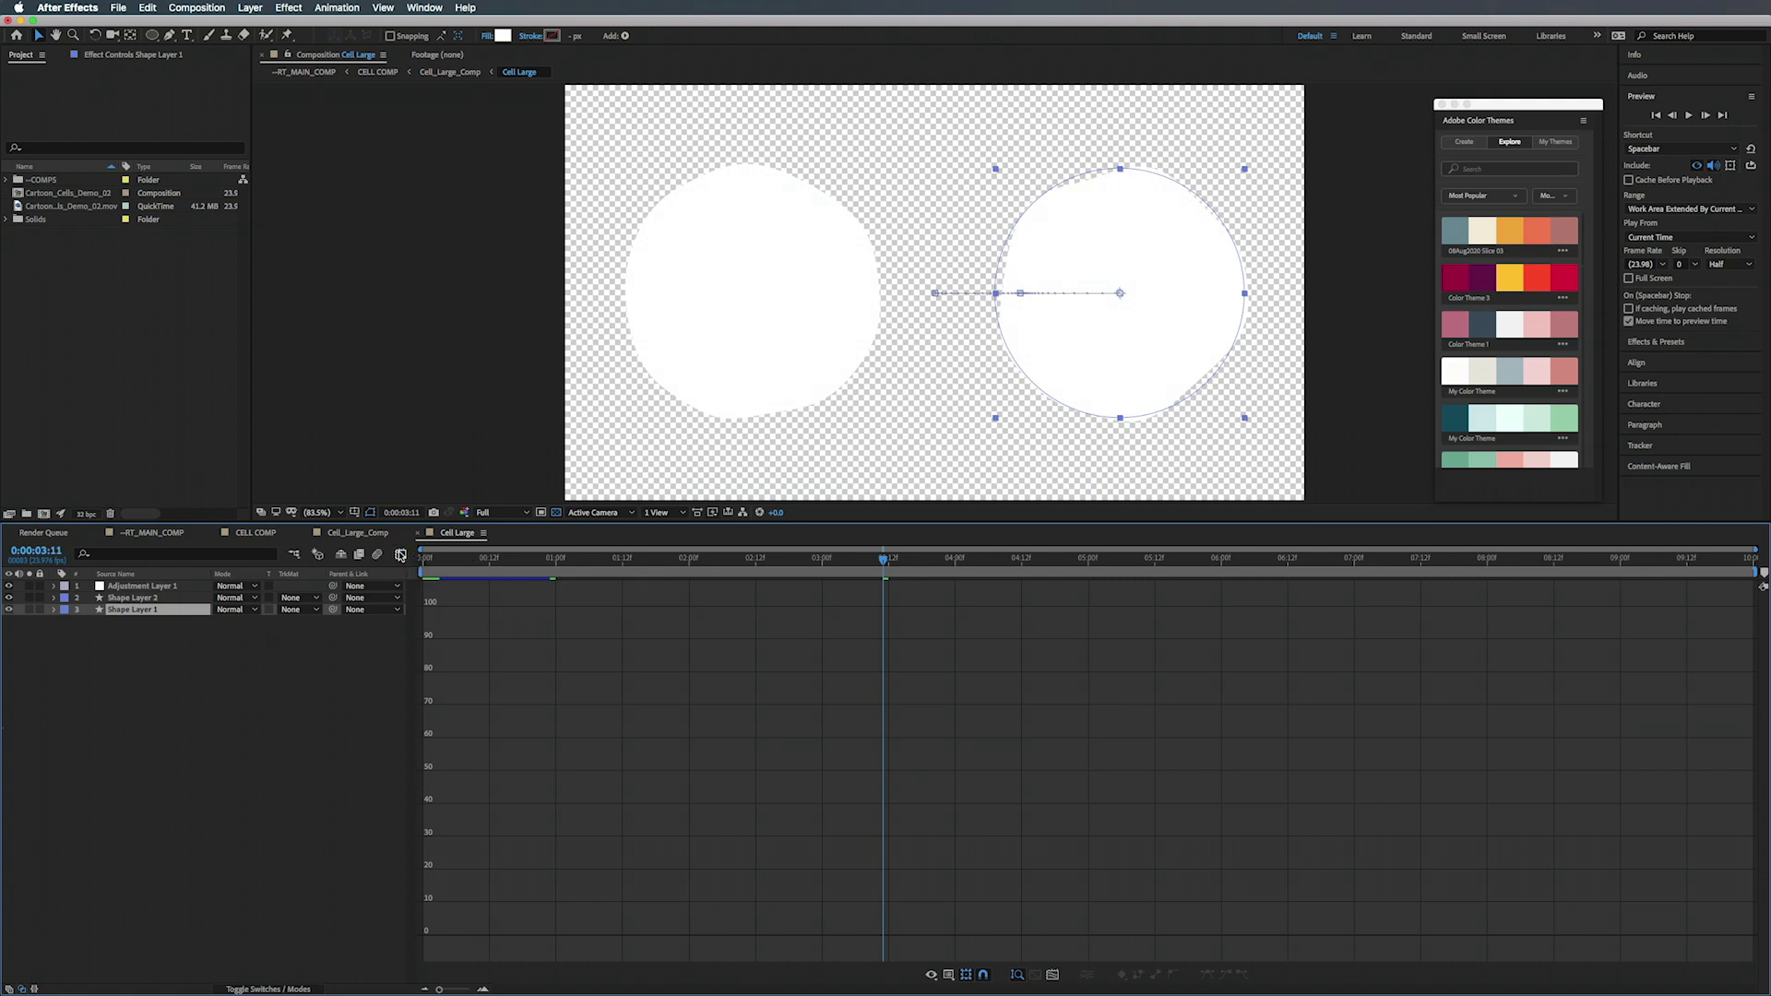
left_click(400, 554)
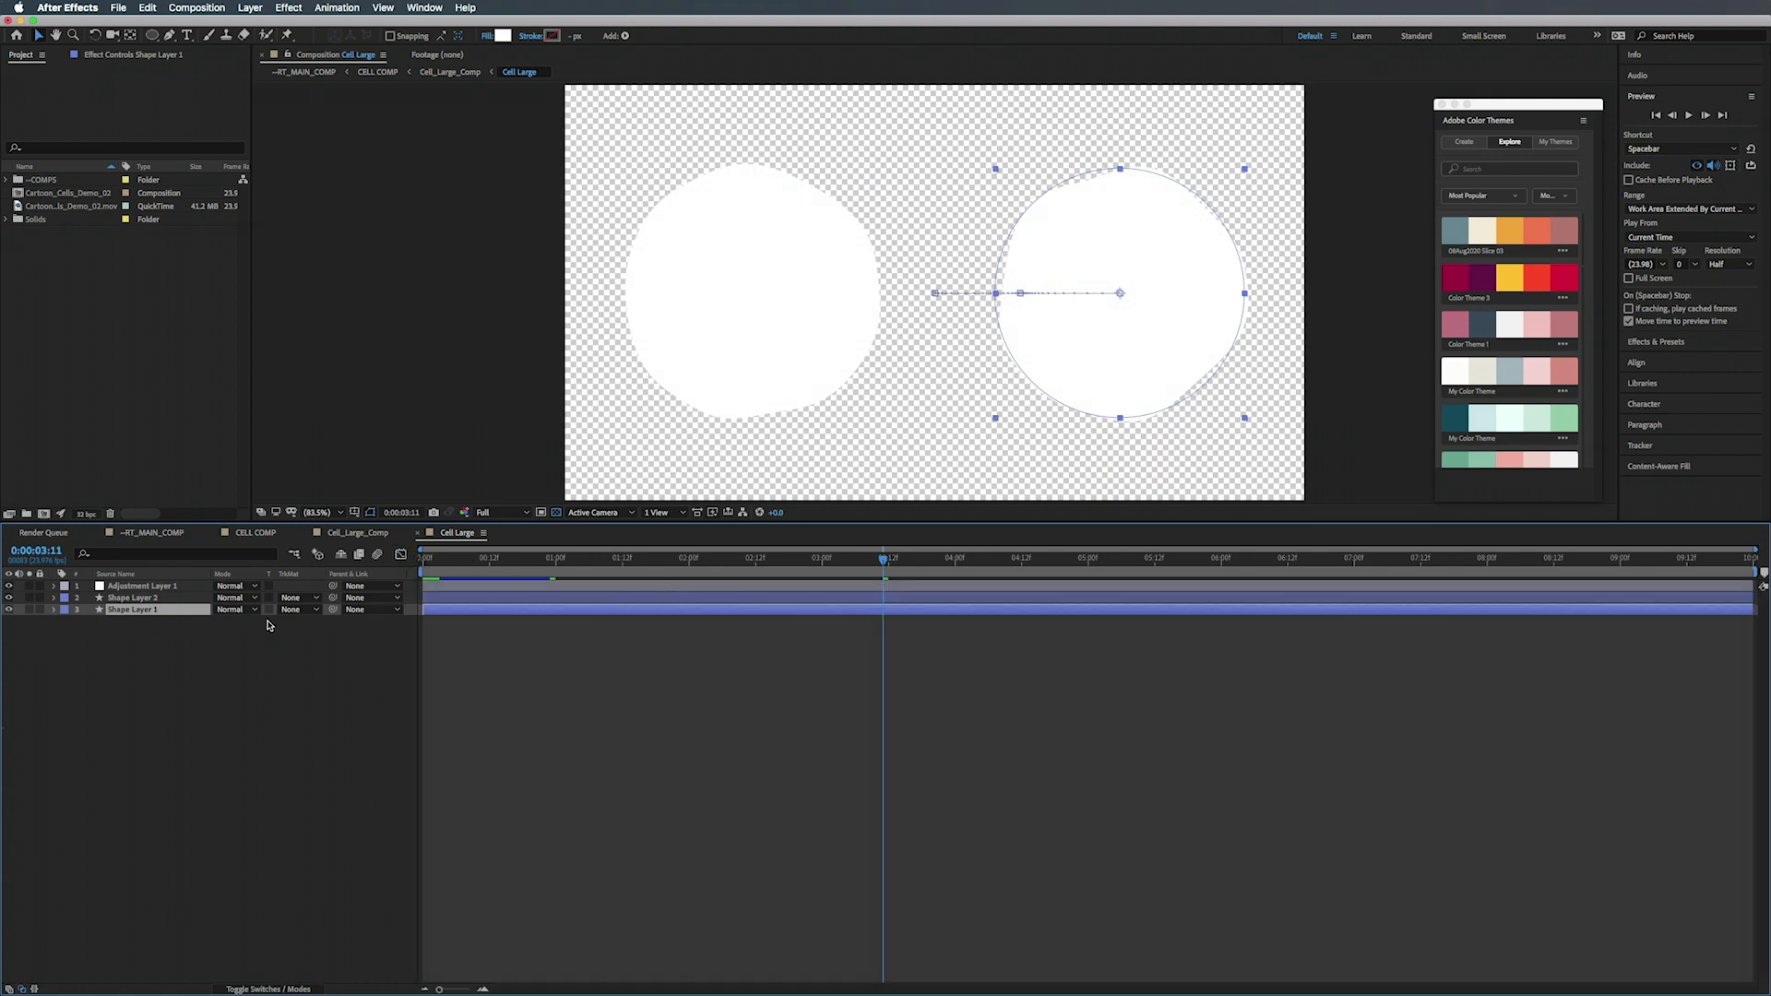
left_click(152, 598, "shift")
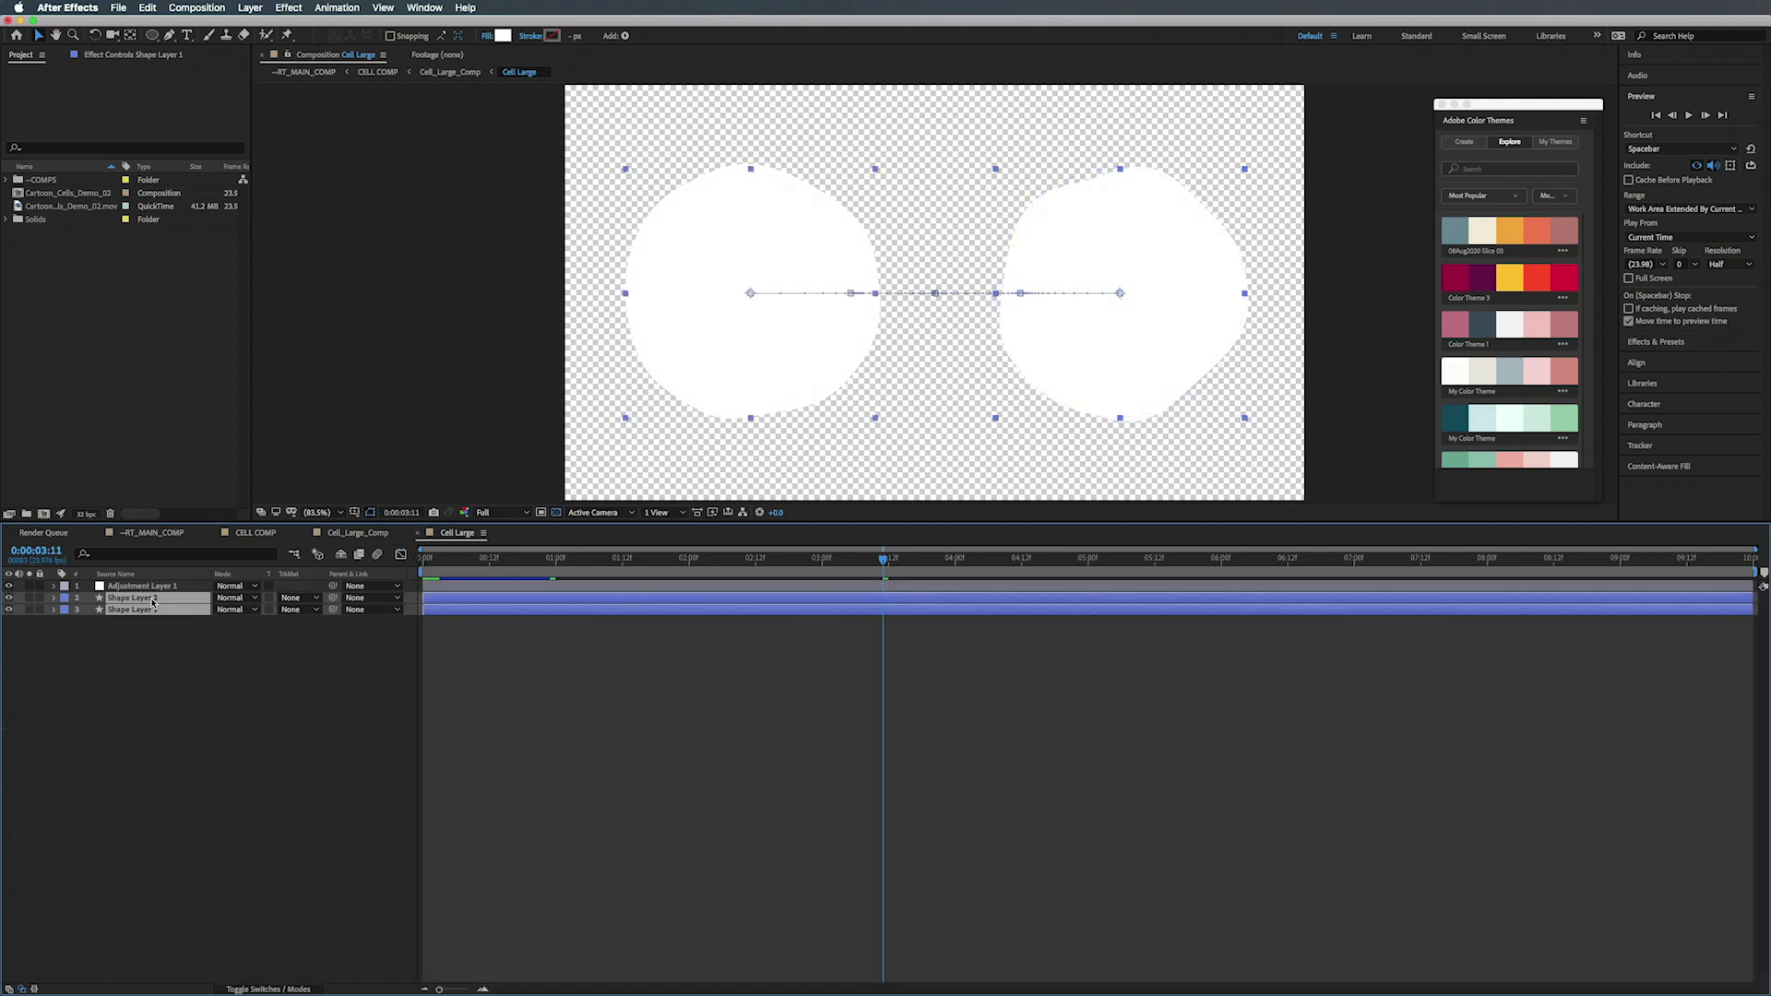
key("u")
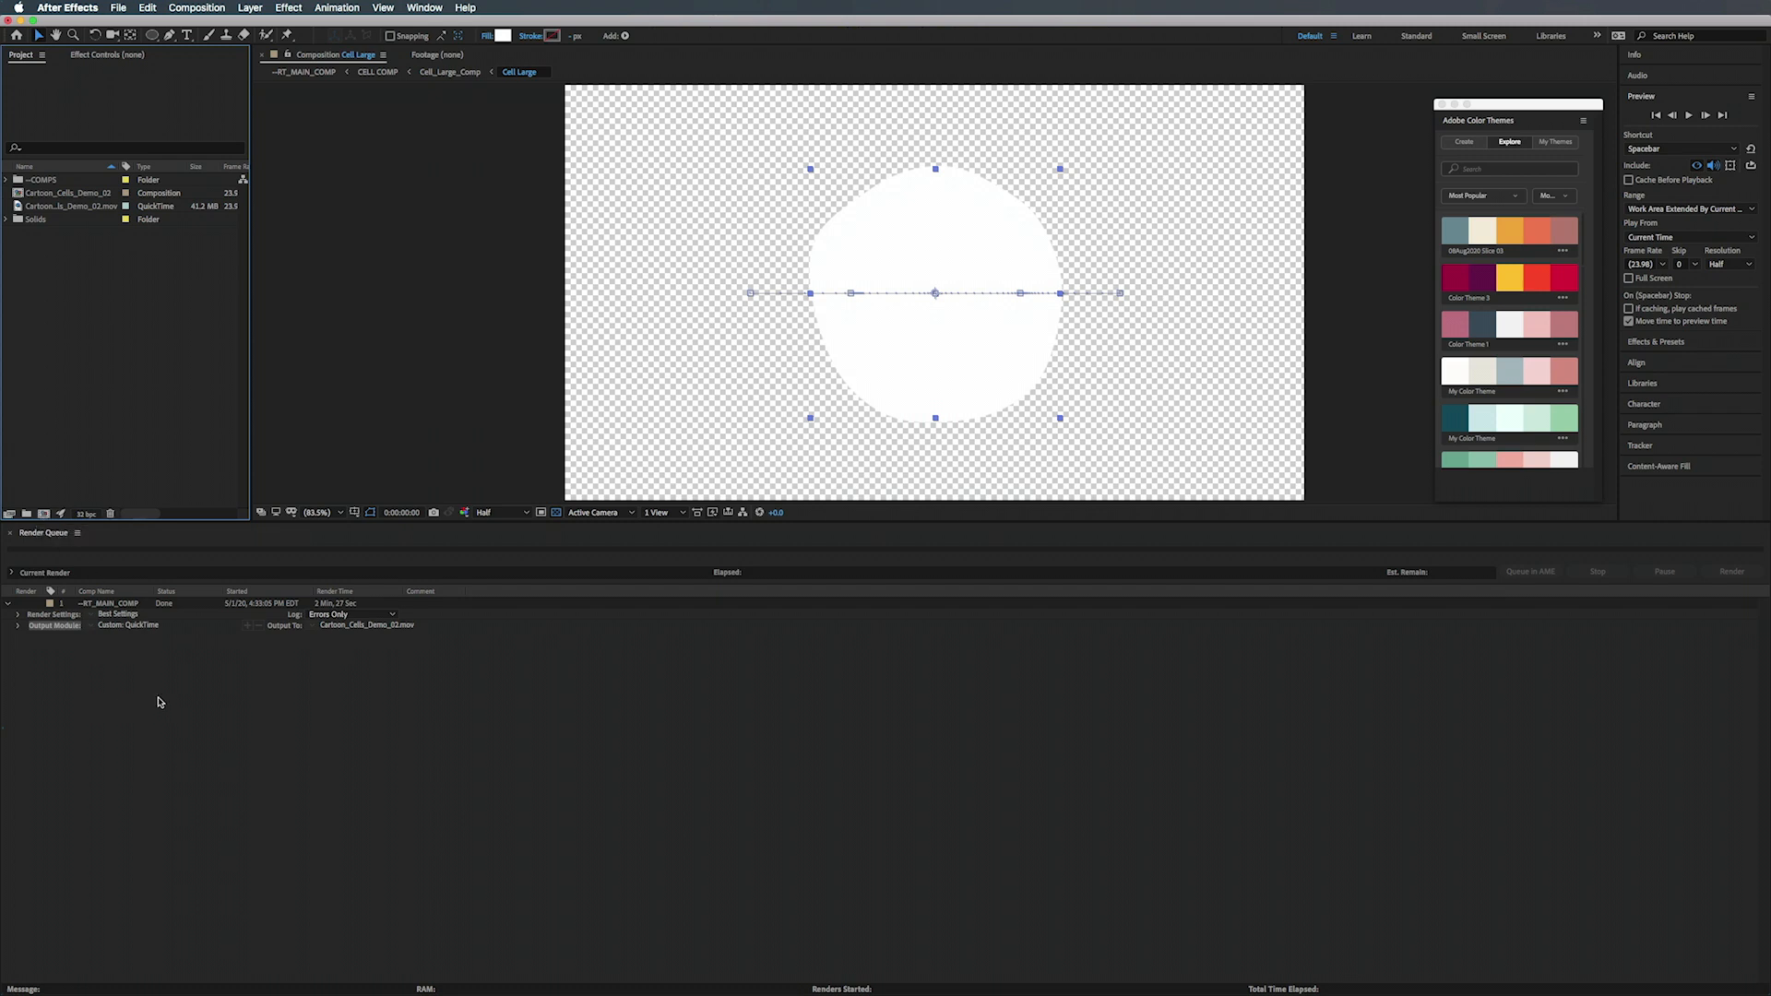
- Create a 1280 x 720 composition named --MAIN_COMP with a duration of 0:00:05:00
left_click(43, 515)
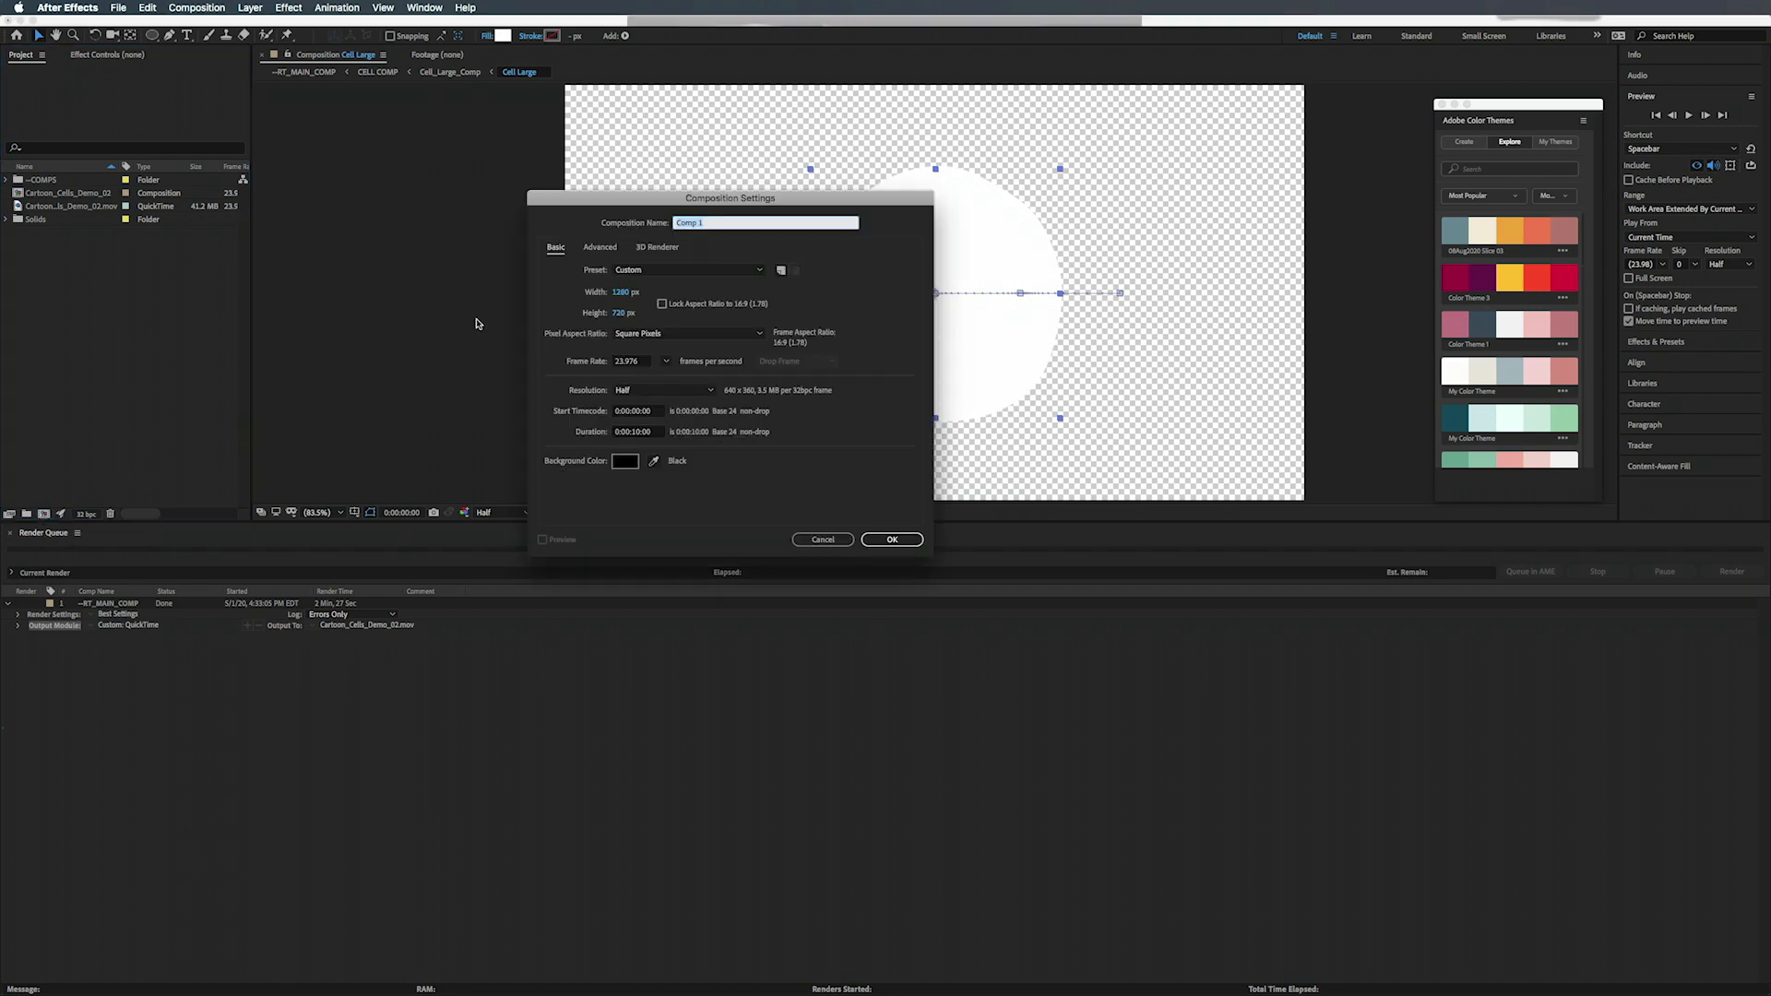
type("--MAIN_COMP")
left_click(640, 433)
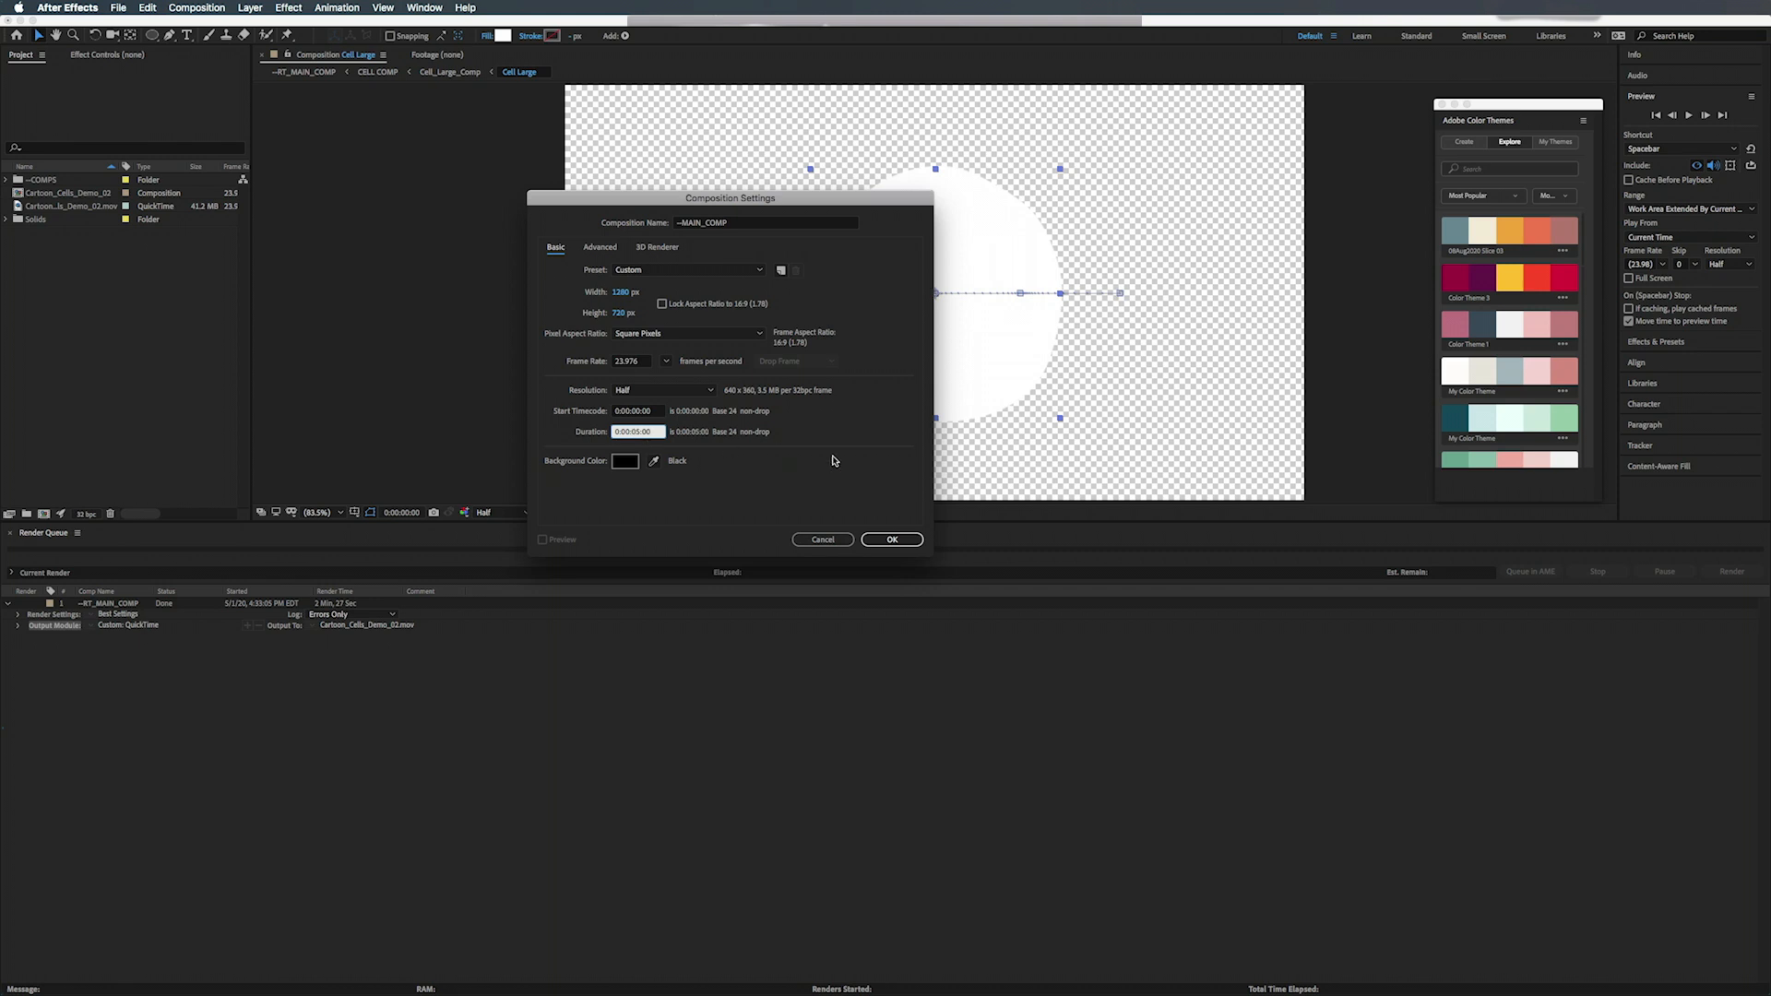
left_click(899, 544)
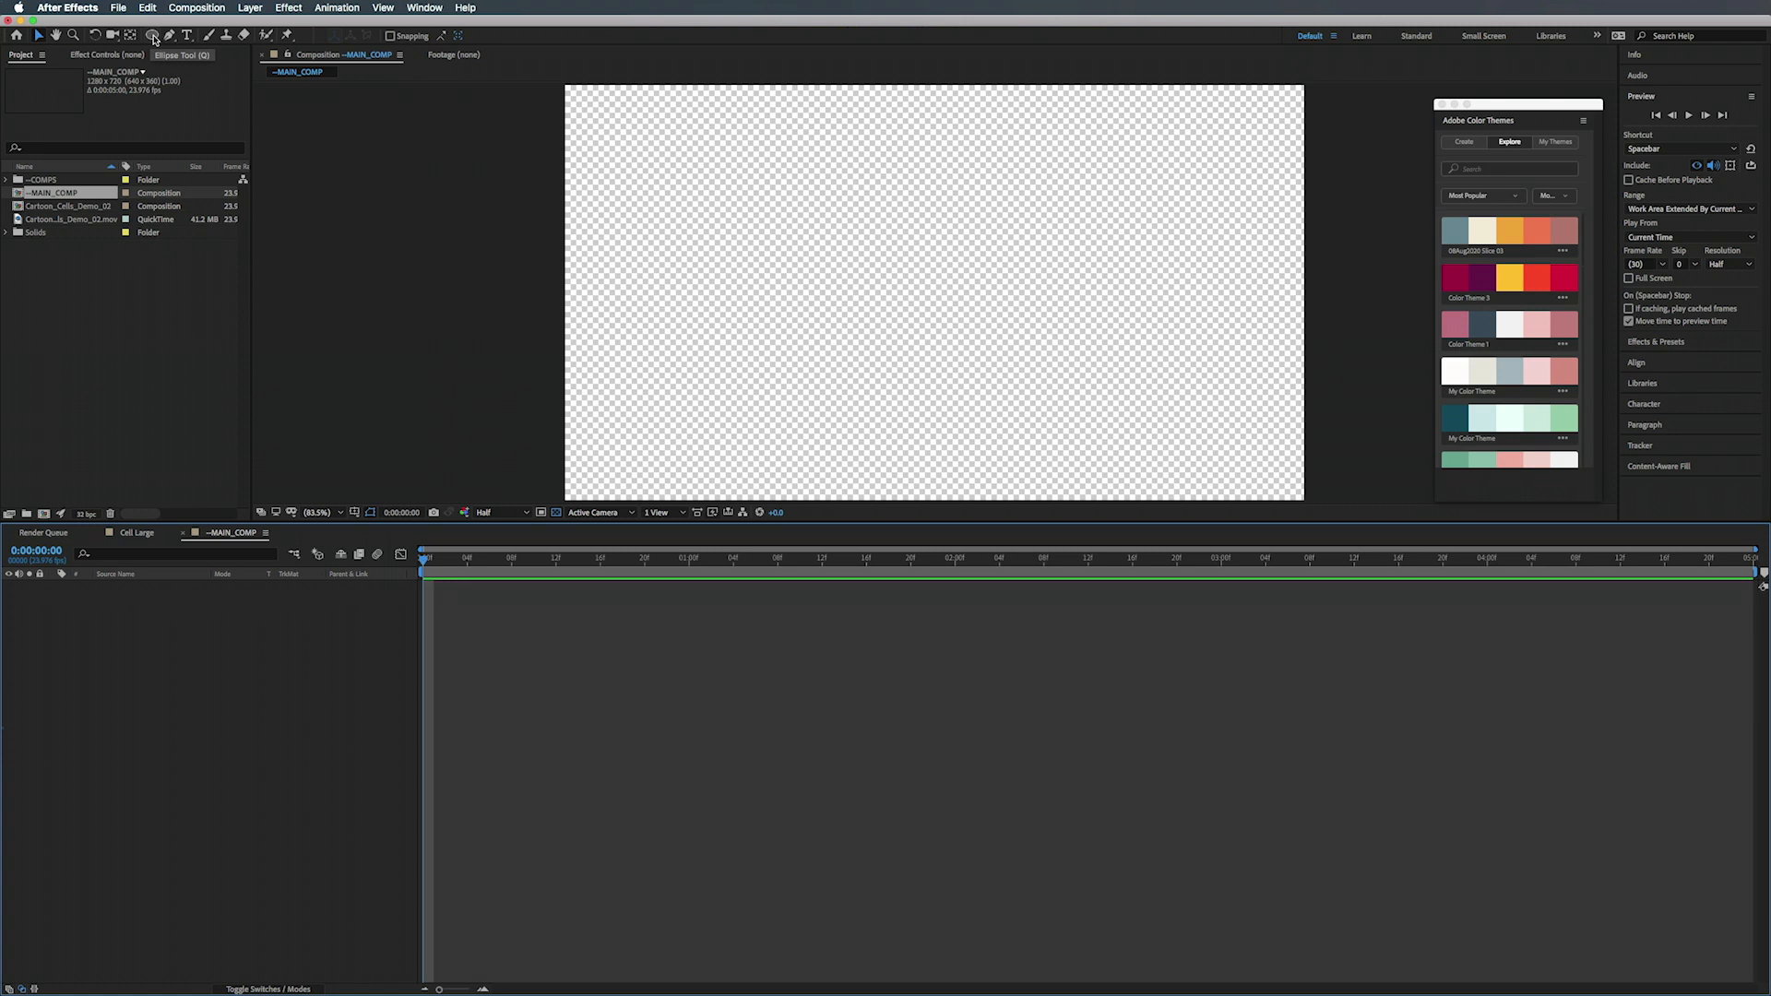
- Add a full-frame ellipse shape layer to the composition with a white FFFFFF fill
left_click(154, 37)
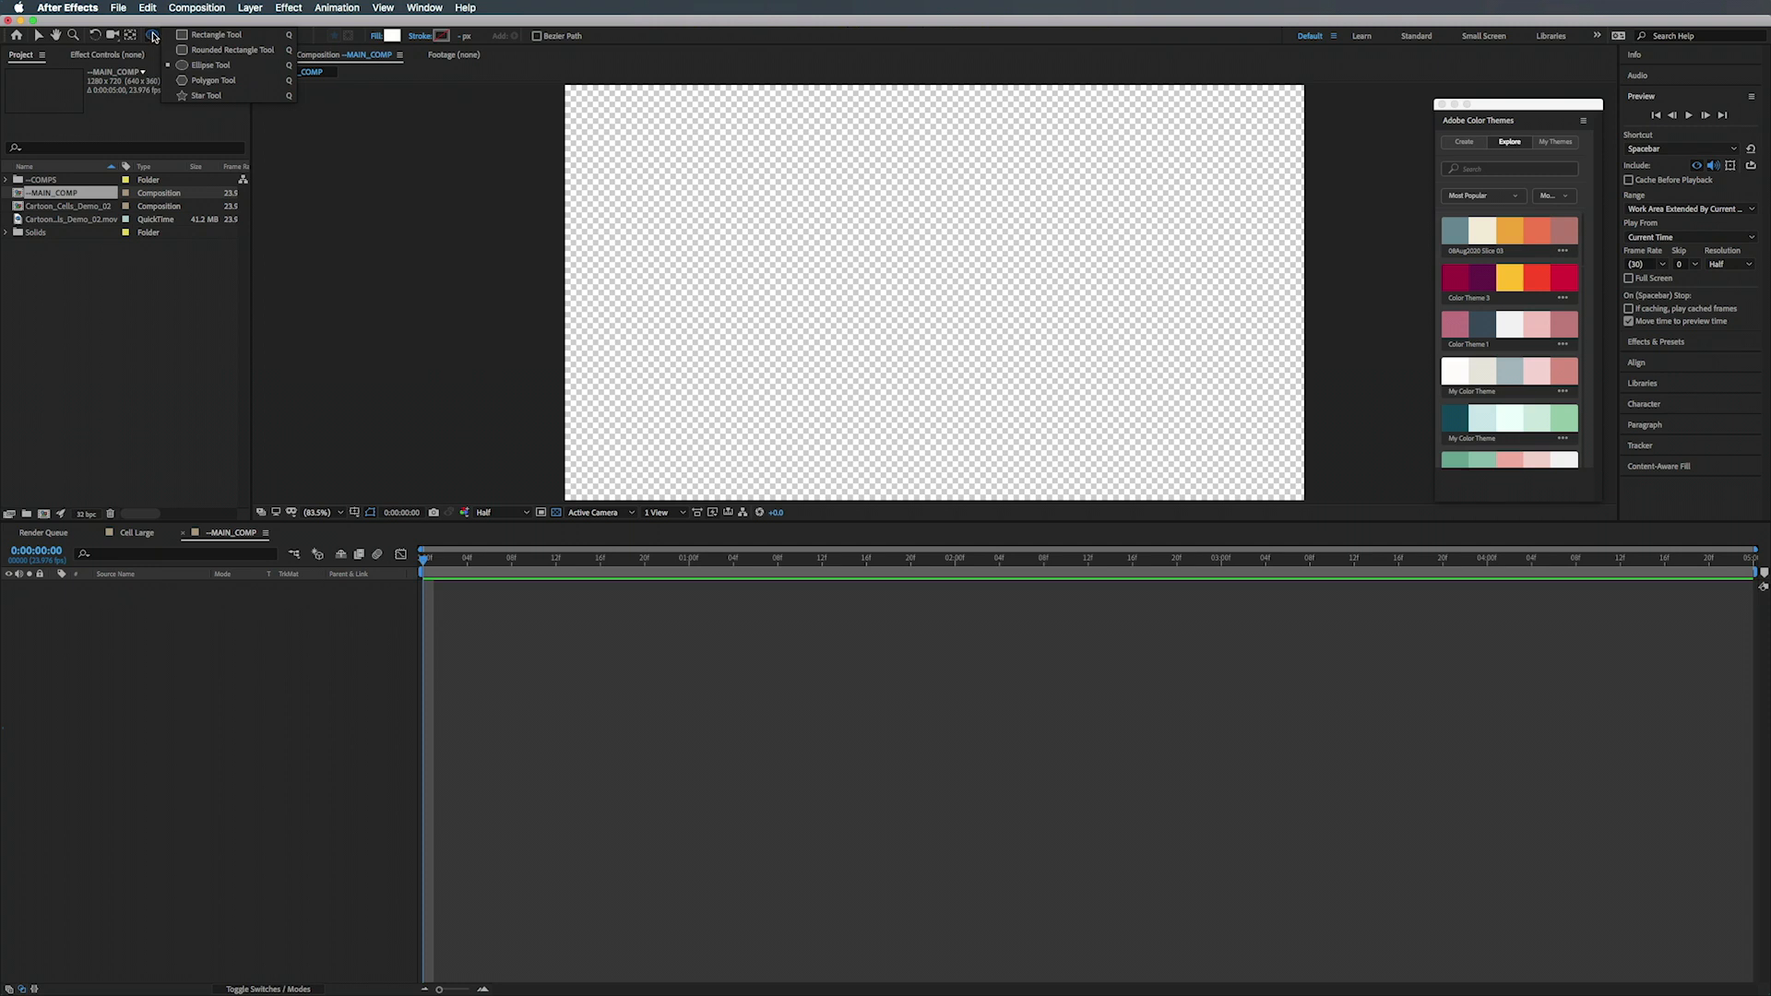
left_click(206, 67)
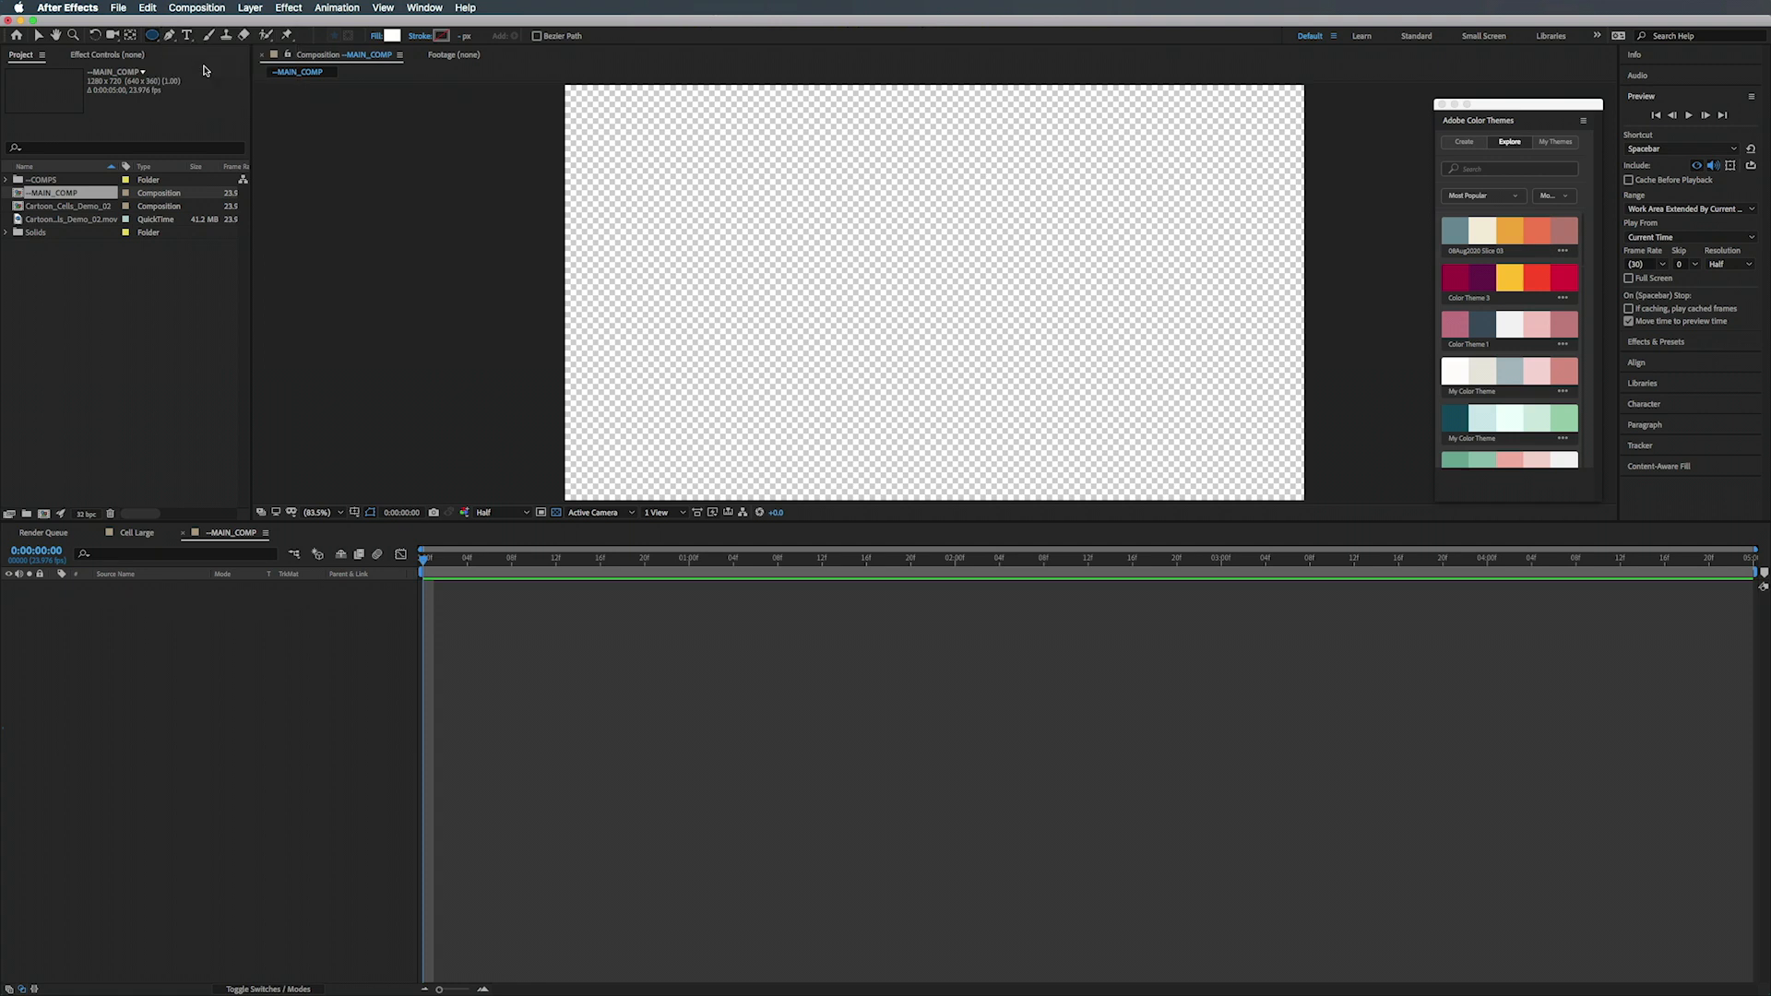
double_click(154, 37)
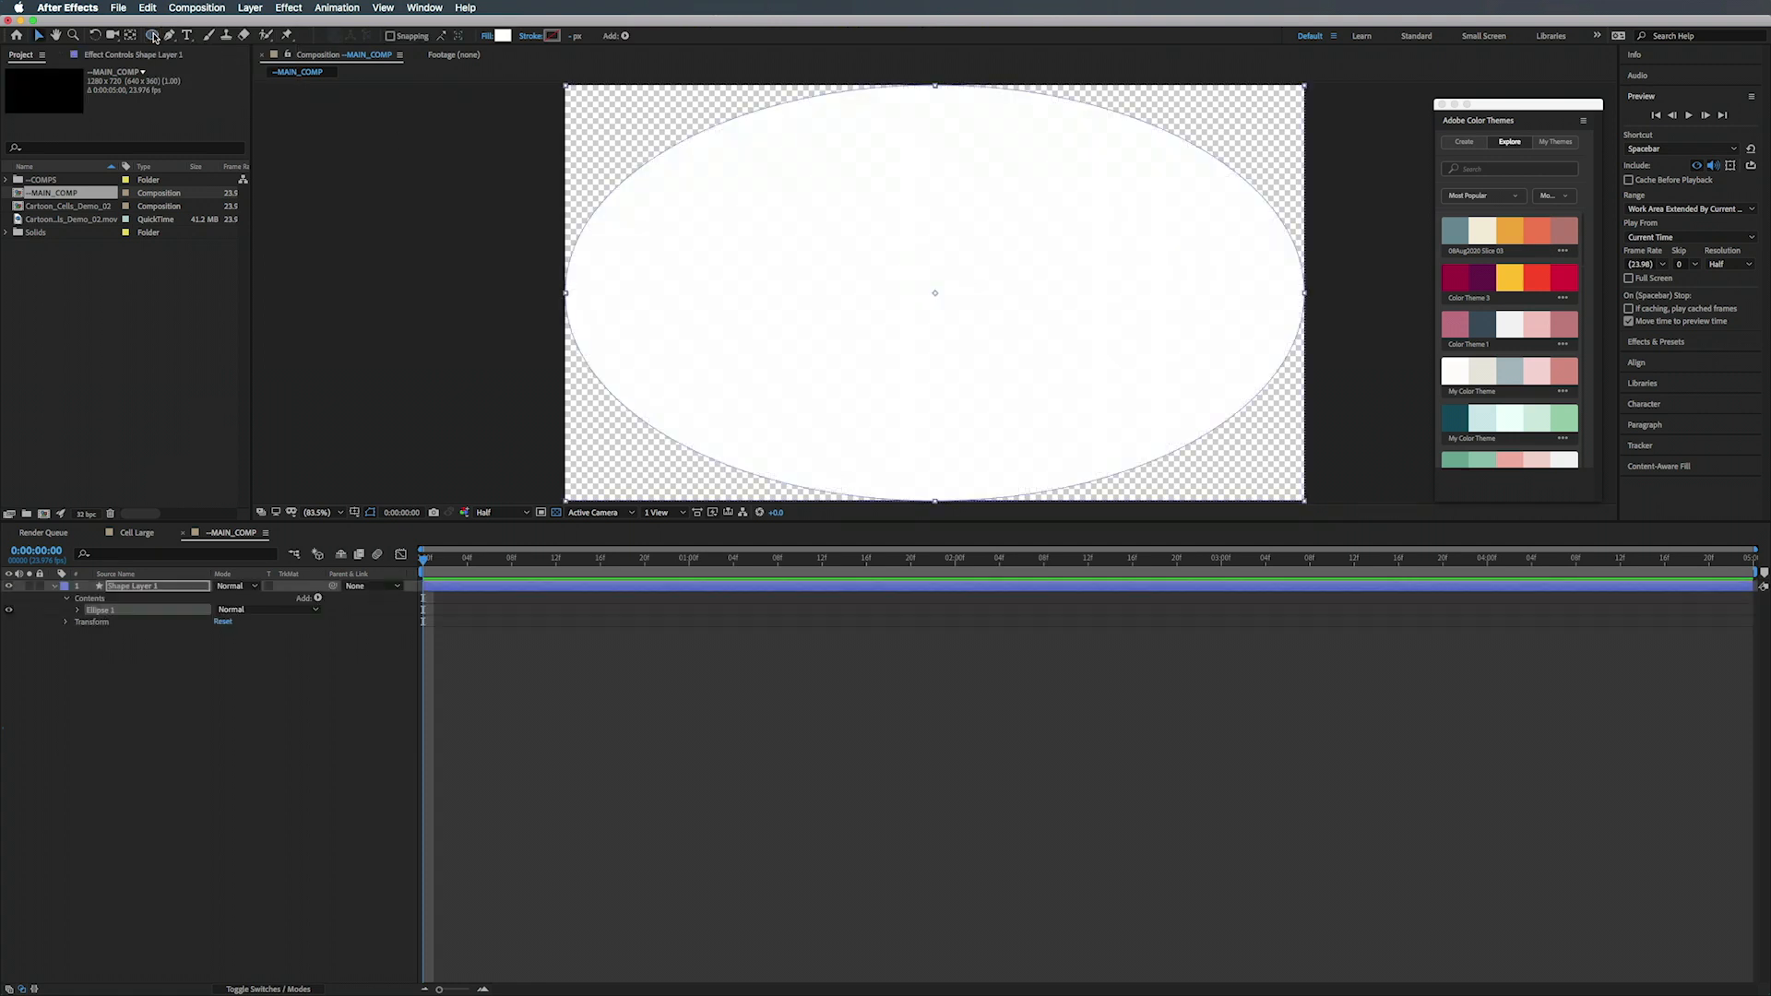
left_click(501, 36)
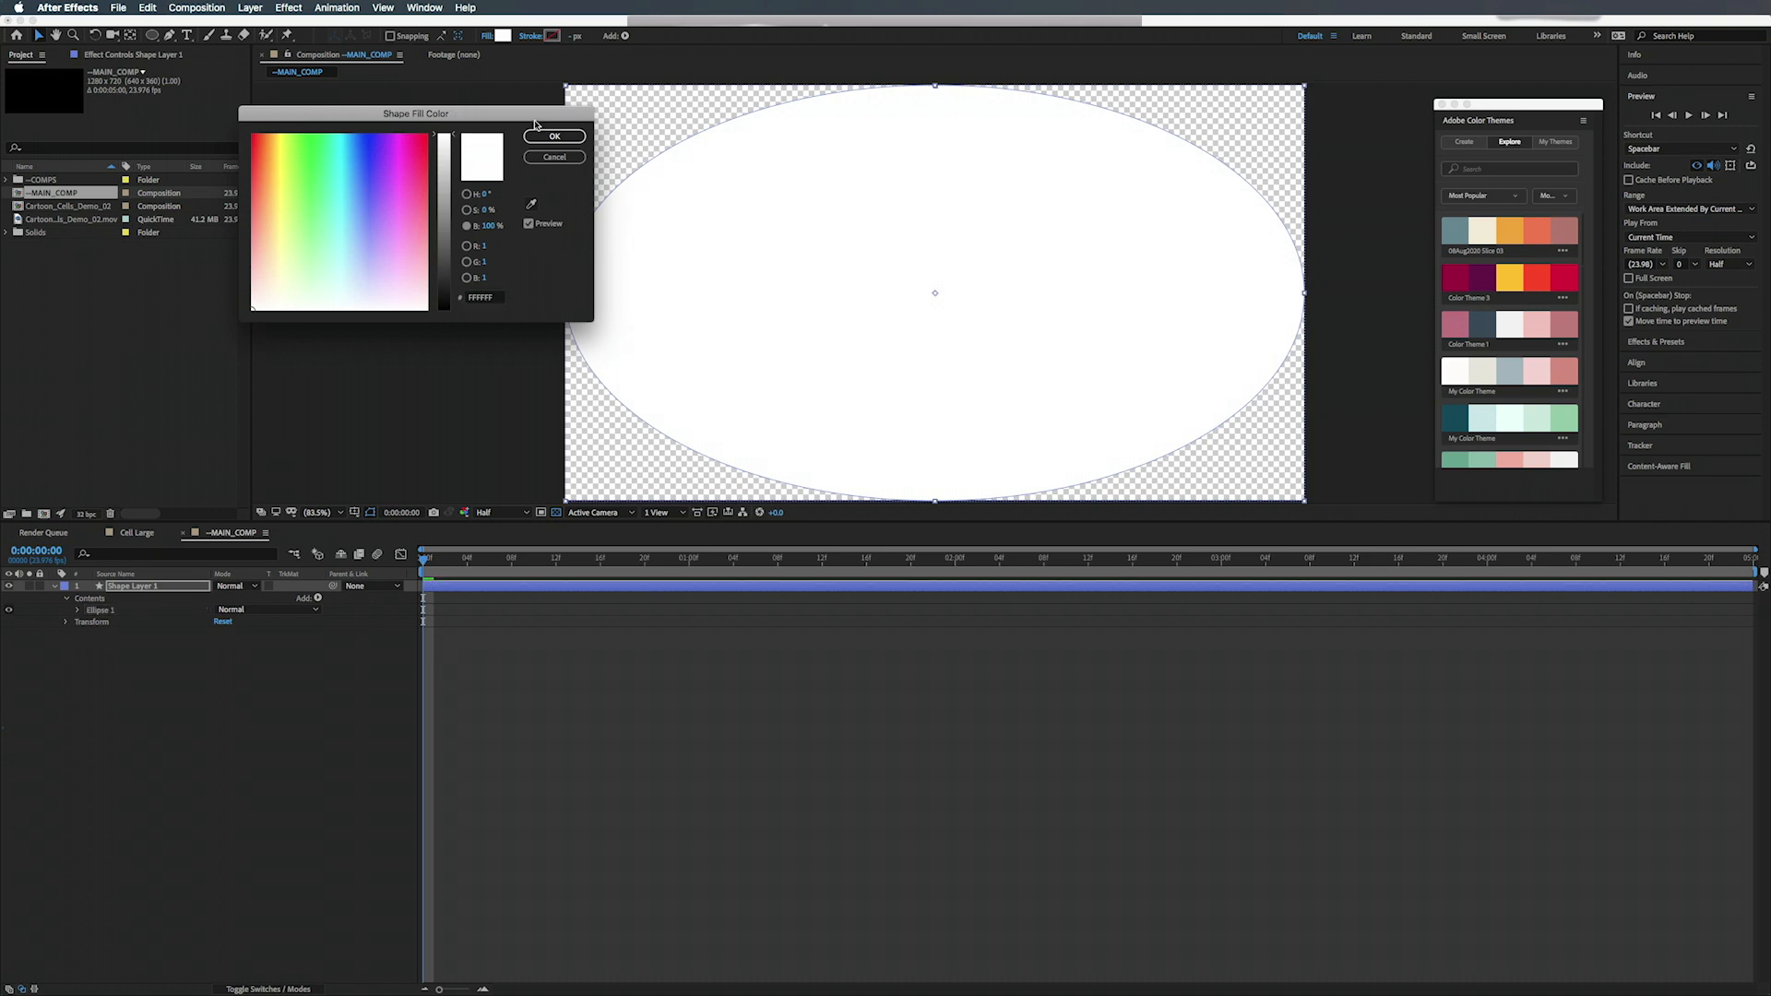
left_click(554, 136)
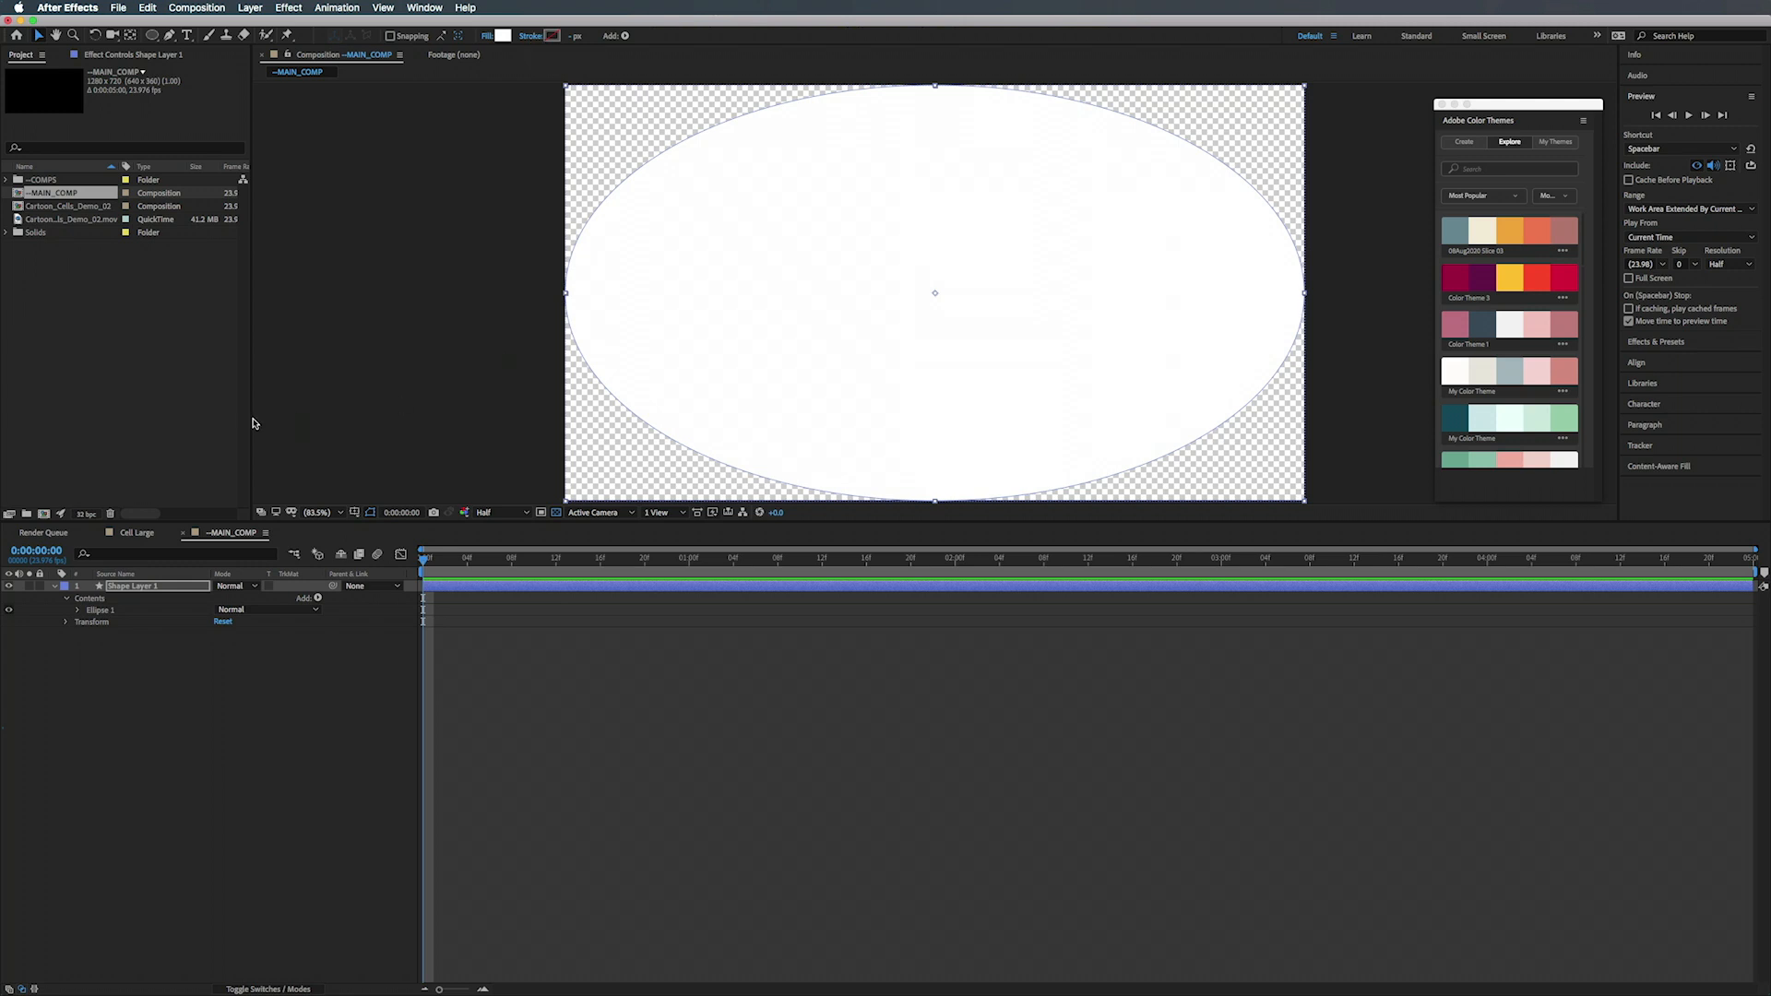
- Set the ellipse's stroke color to light grey E9E9E9
left_click(552, 35)
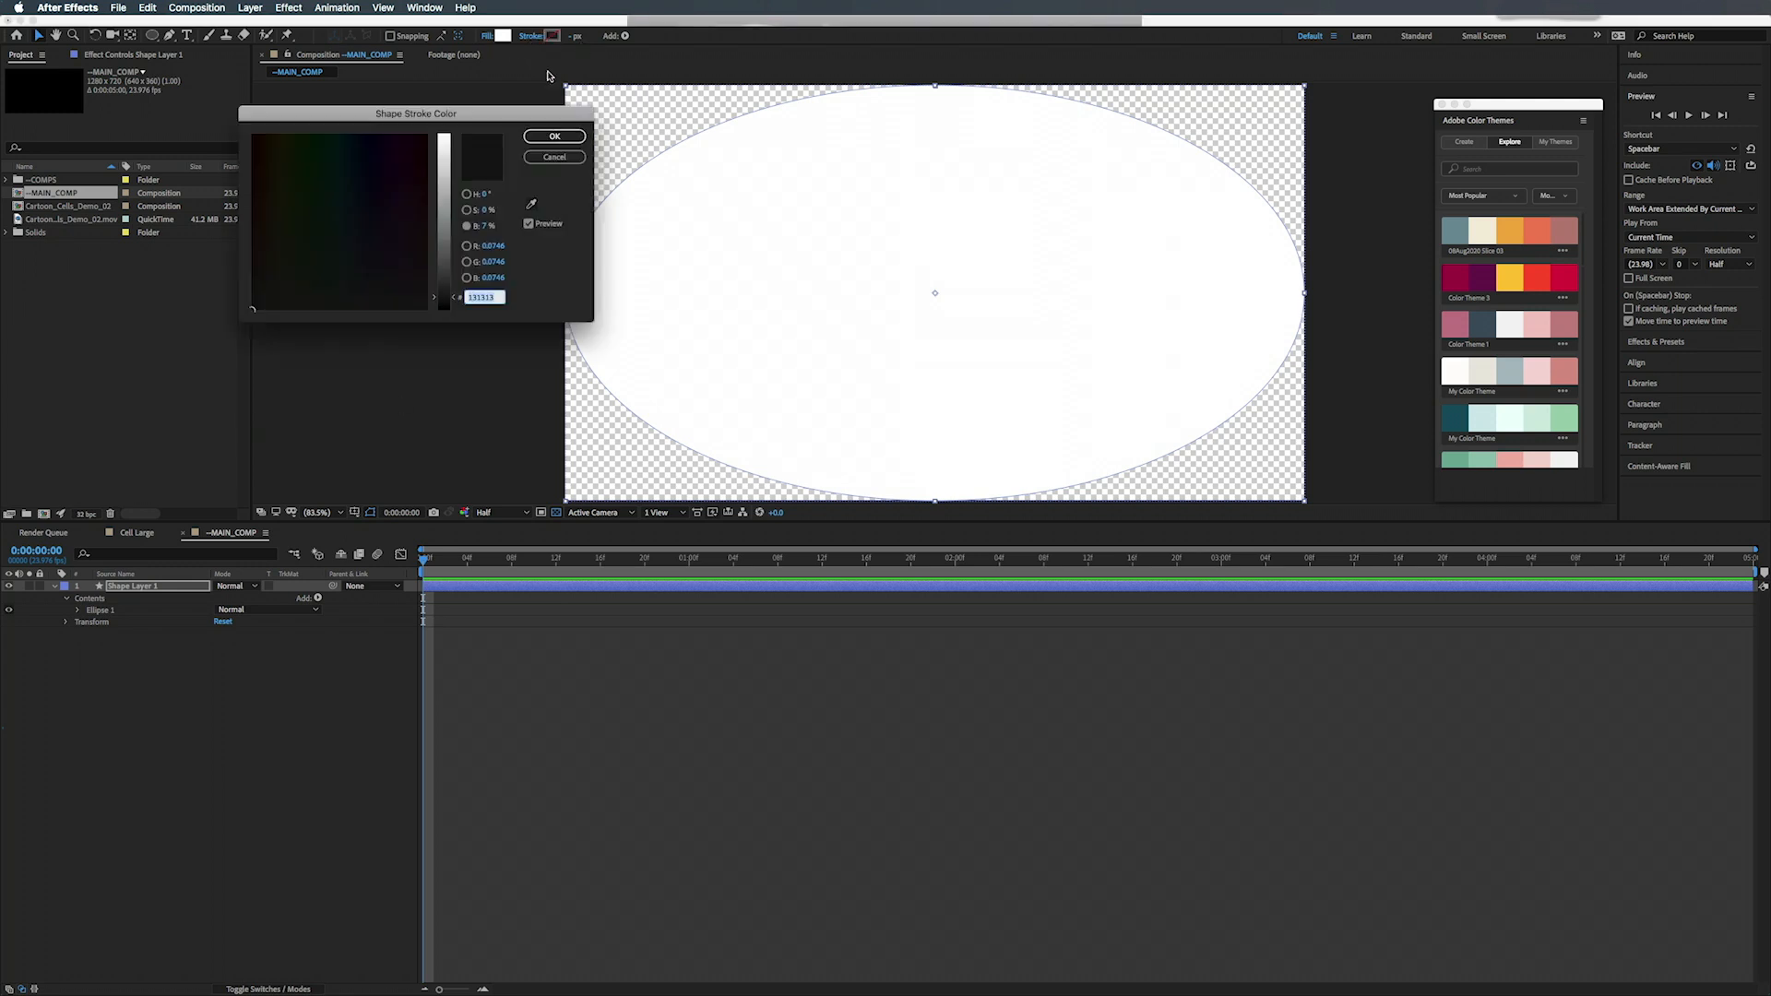
left_click(446, 149)
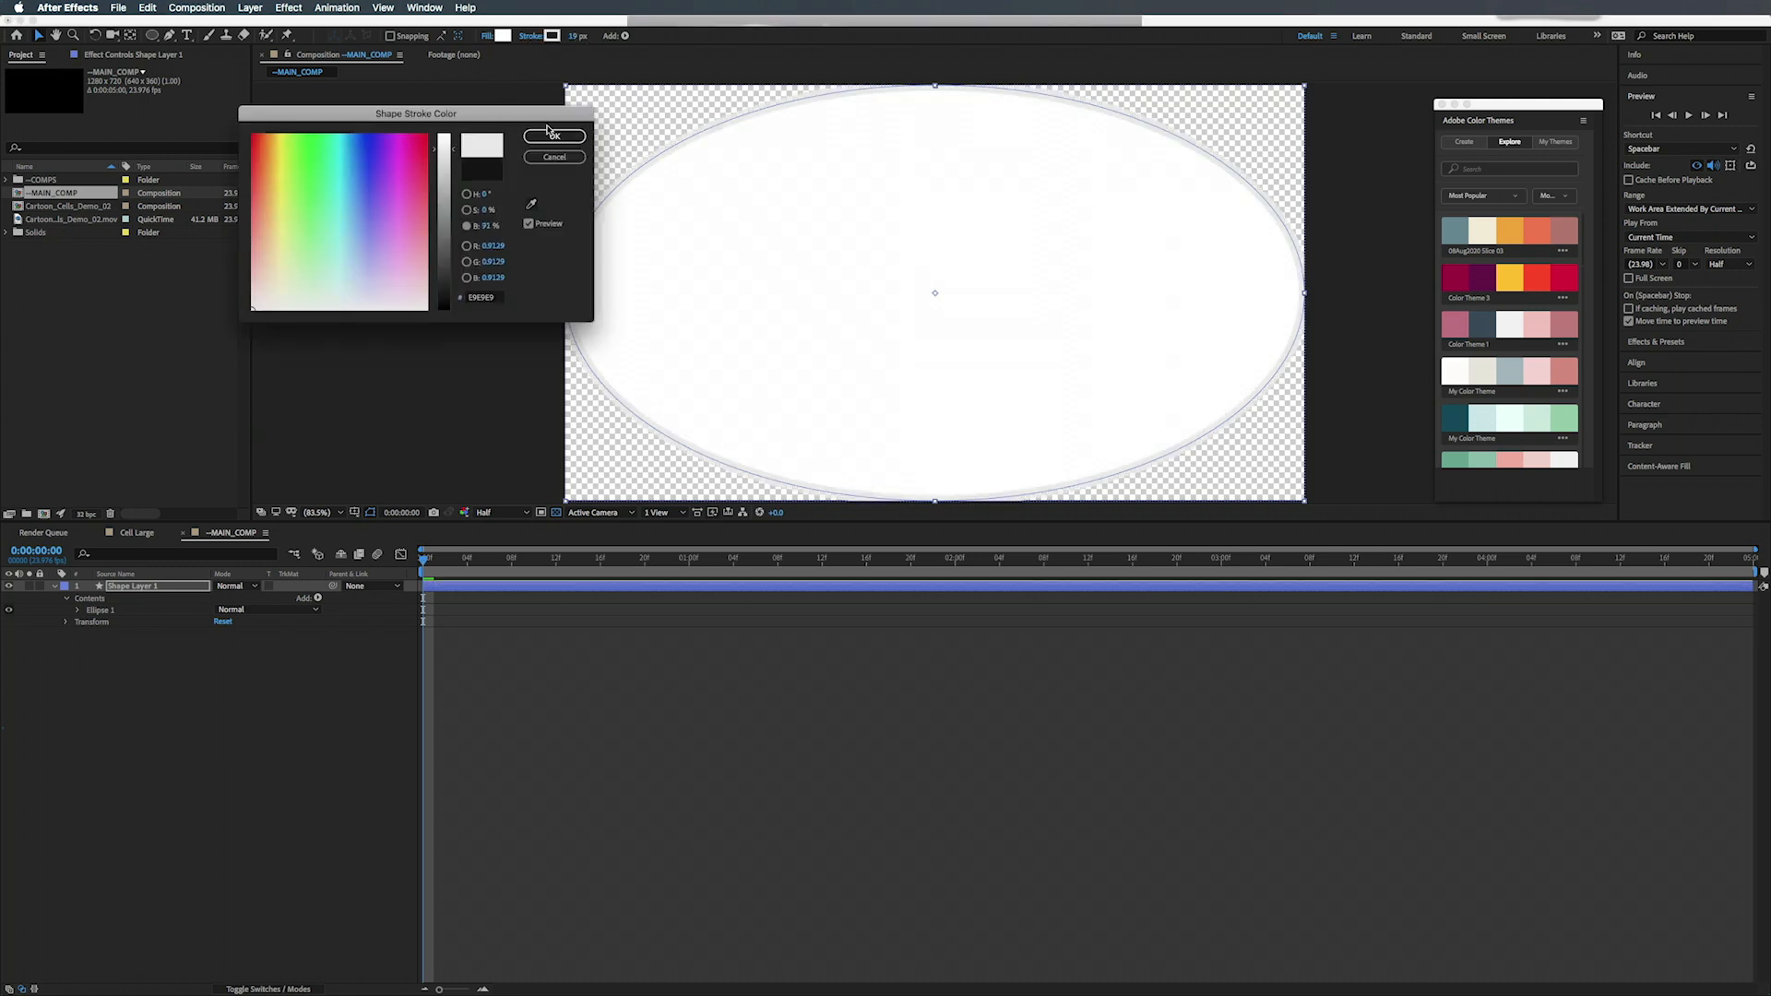
left_click(549, 133)
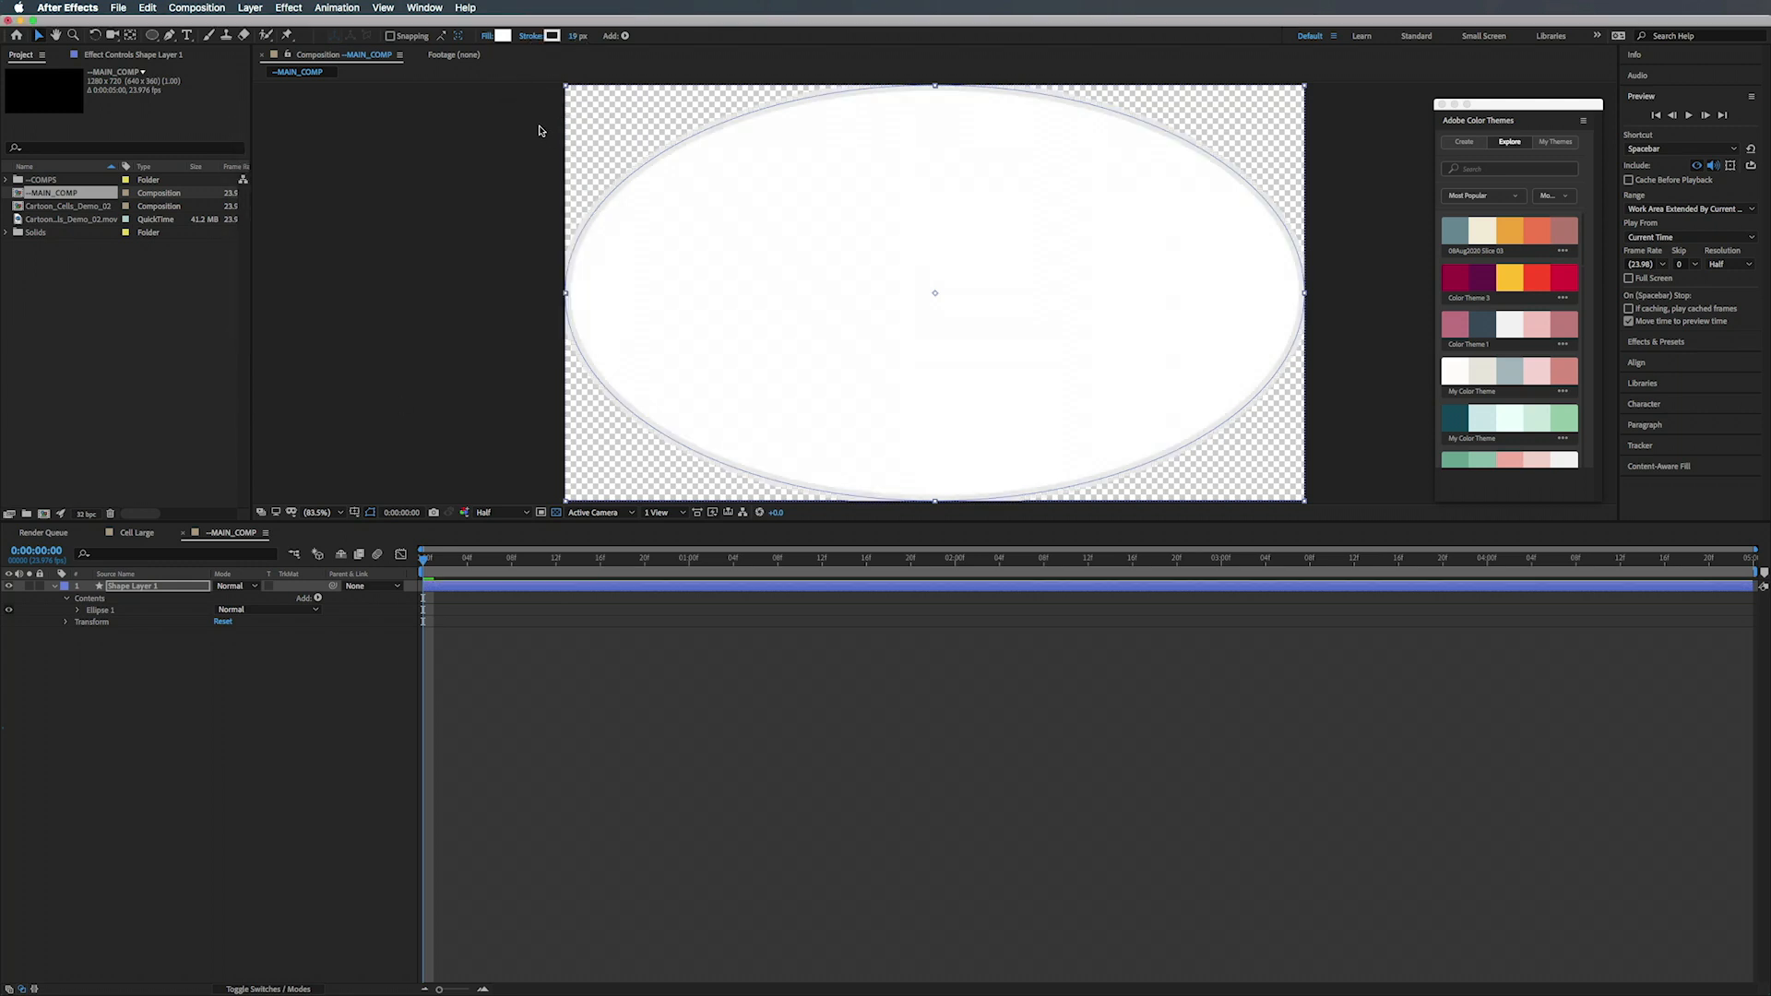
- Set the ellipse's stroke type to None
left_click(531, 36)
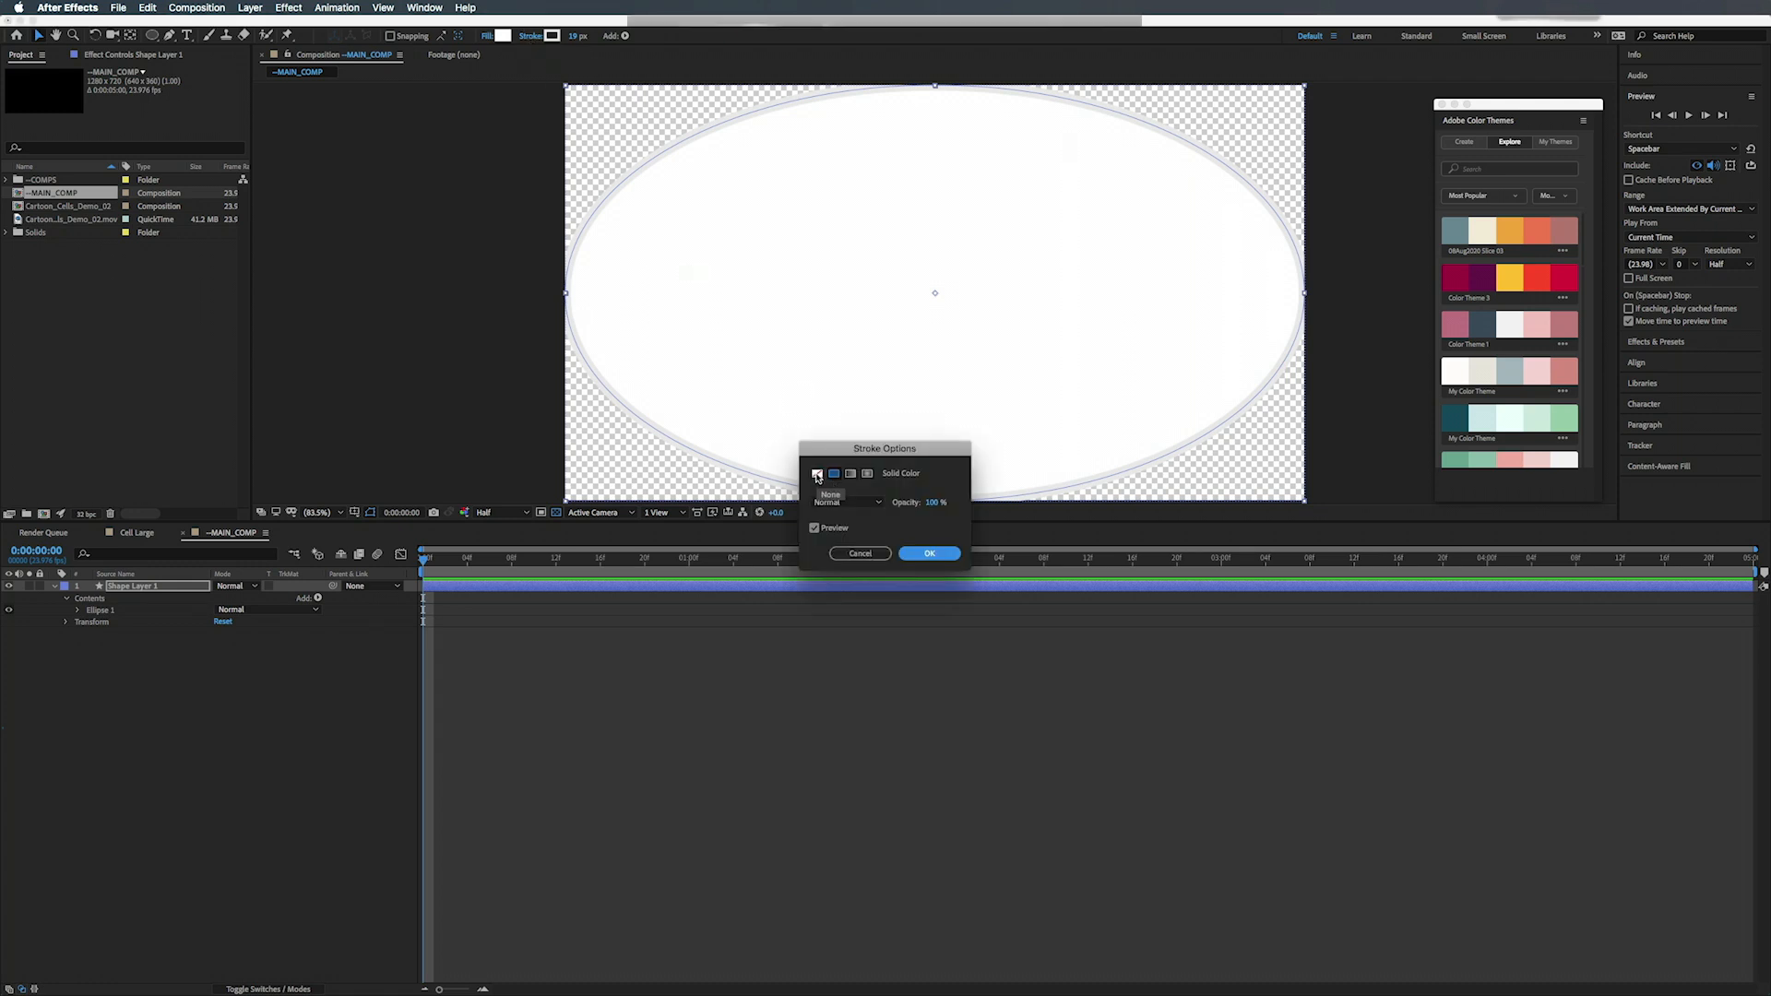
left_click(817, 474)
left_click(929, 554)
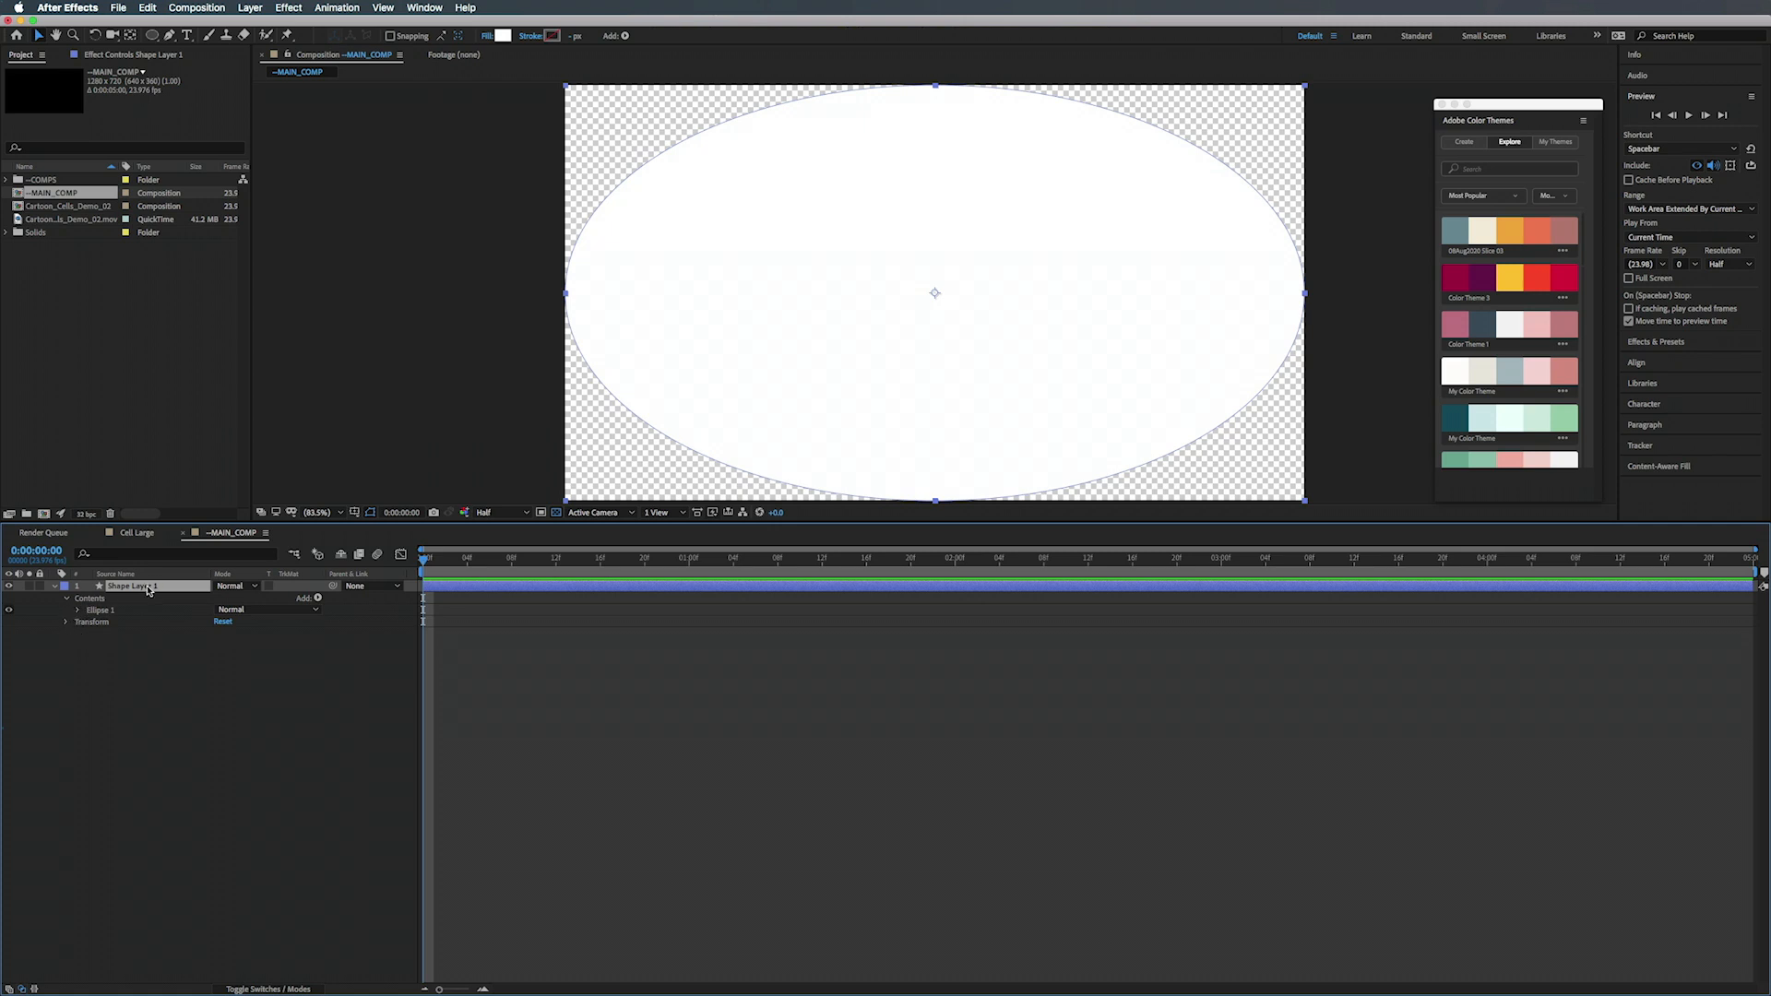
- Rename the ellipse shape layer to Cell
key("Return")
type("Cell")
key("Return")
- Make Ellipse Path 1 of the Cell layer a 720 by 720 circle and reduce it proportionally to about 468 by 468
left_click(64, 599)
left_click(65, 599)
left_click(78, 610)
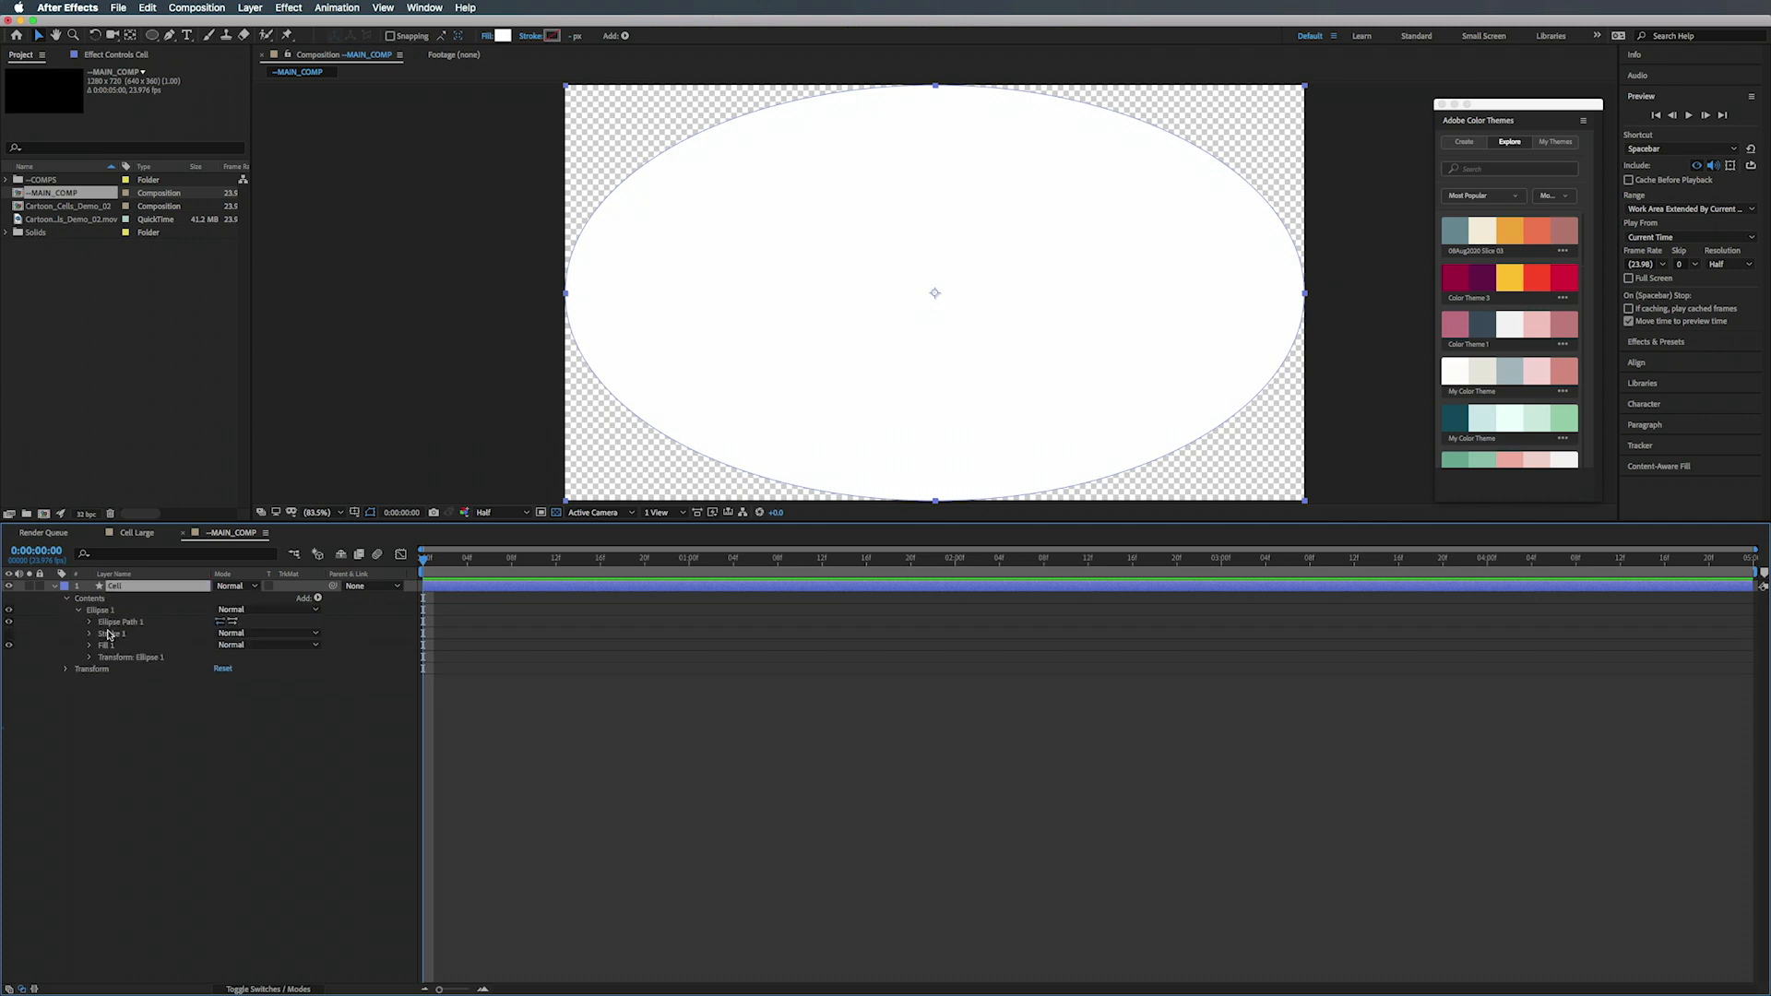
left_click(90, 624)
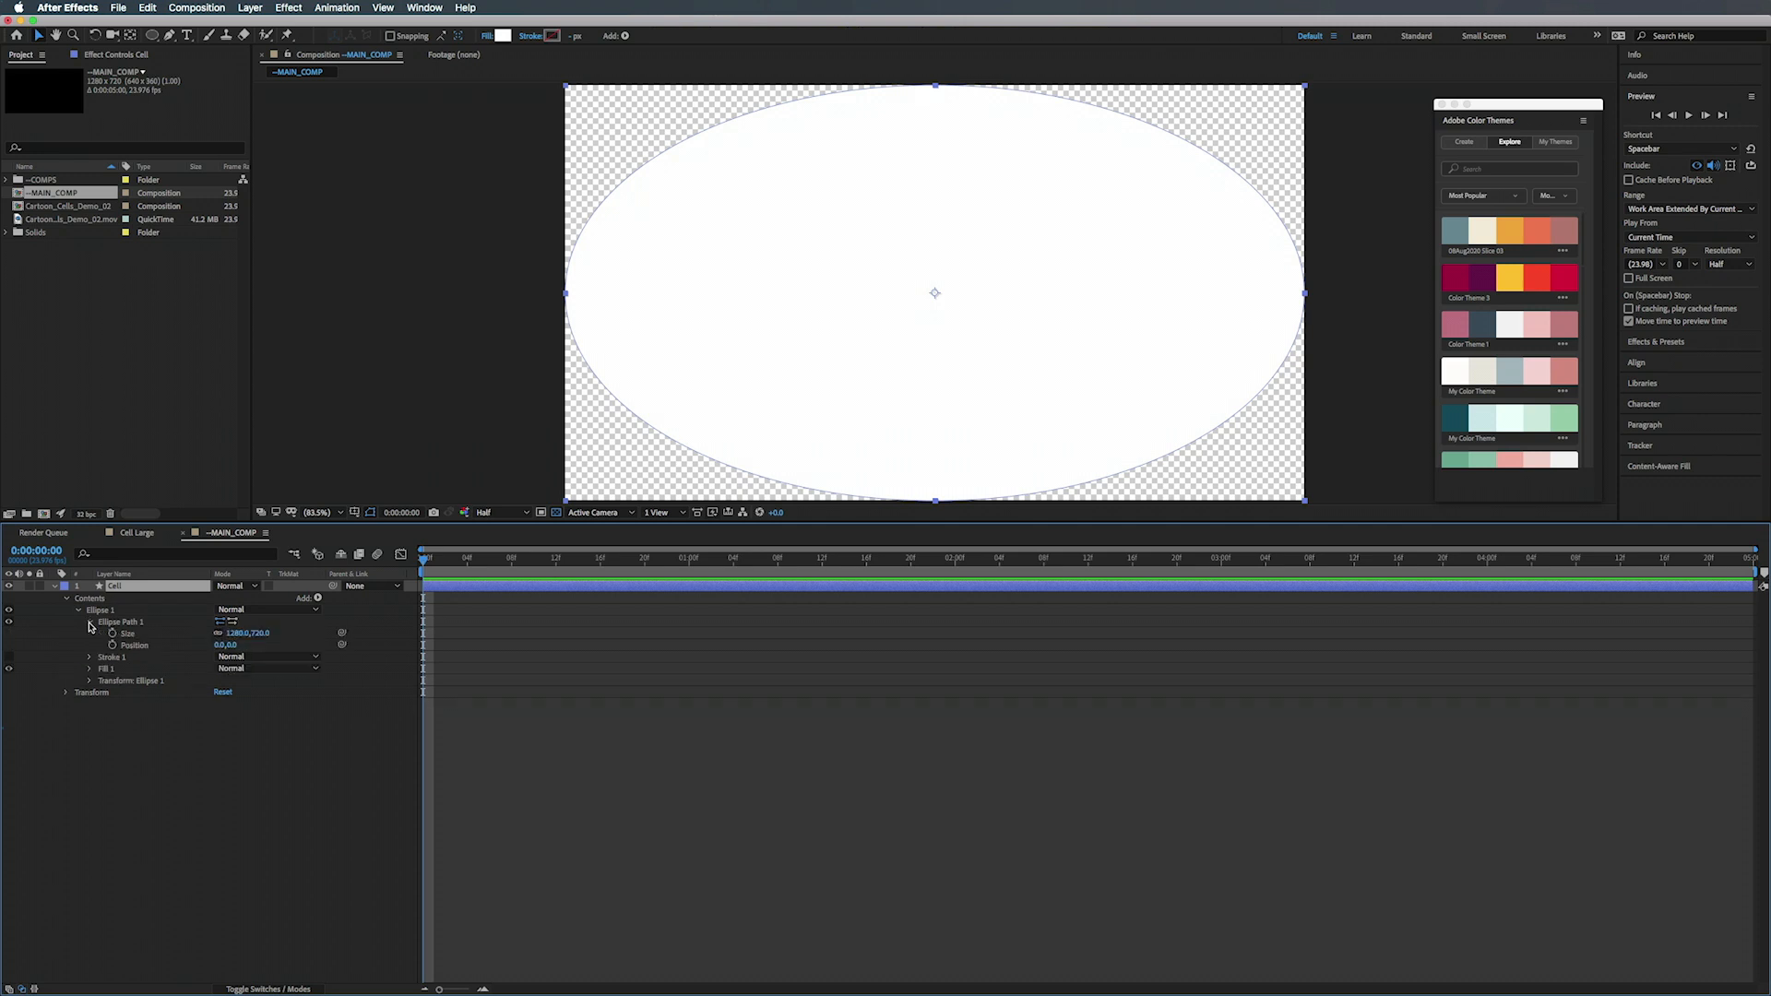
left_click(246, 635)
type("720")
key("Return")
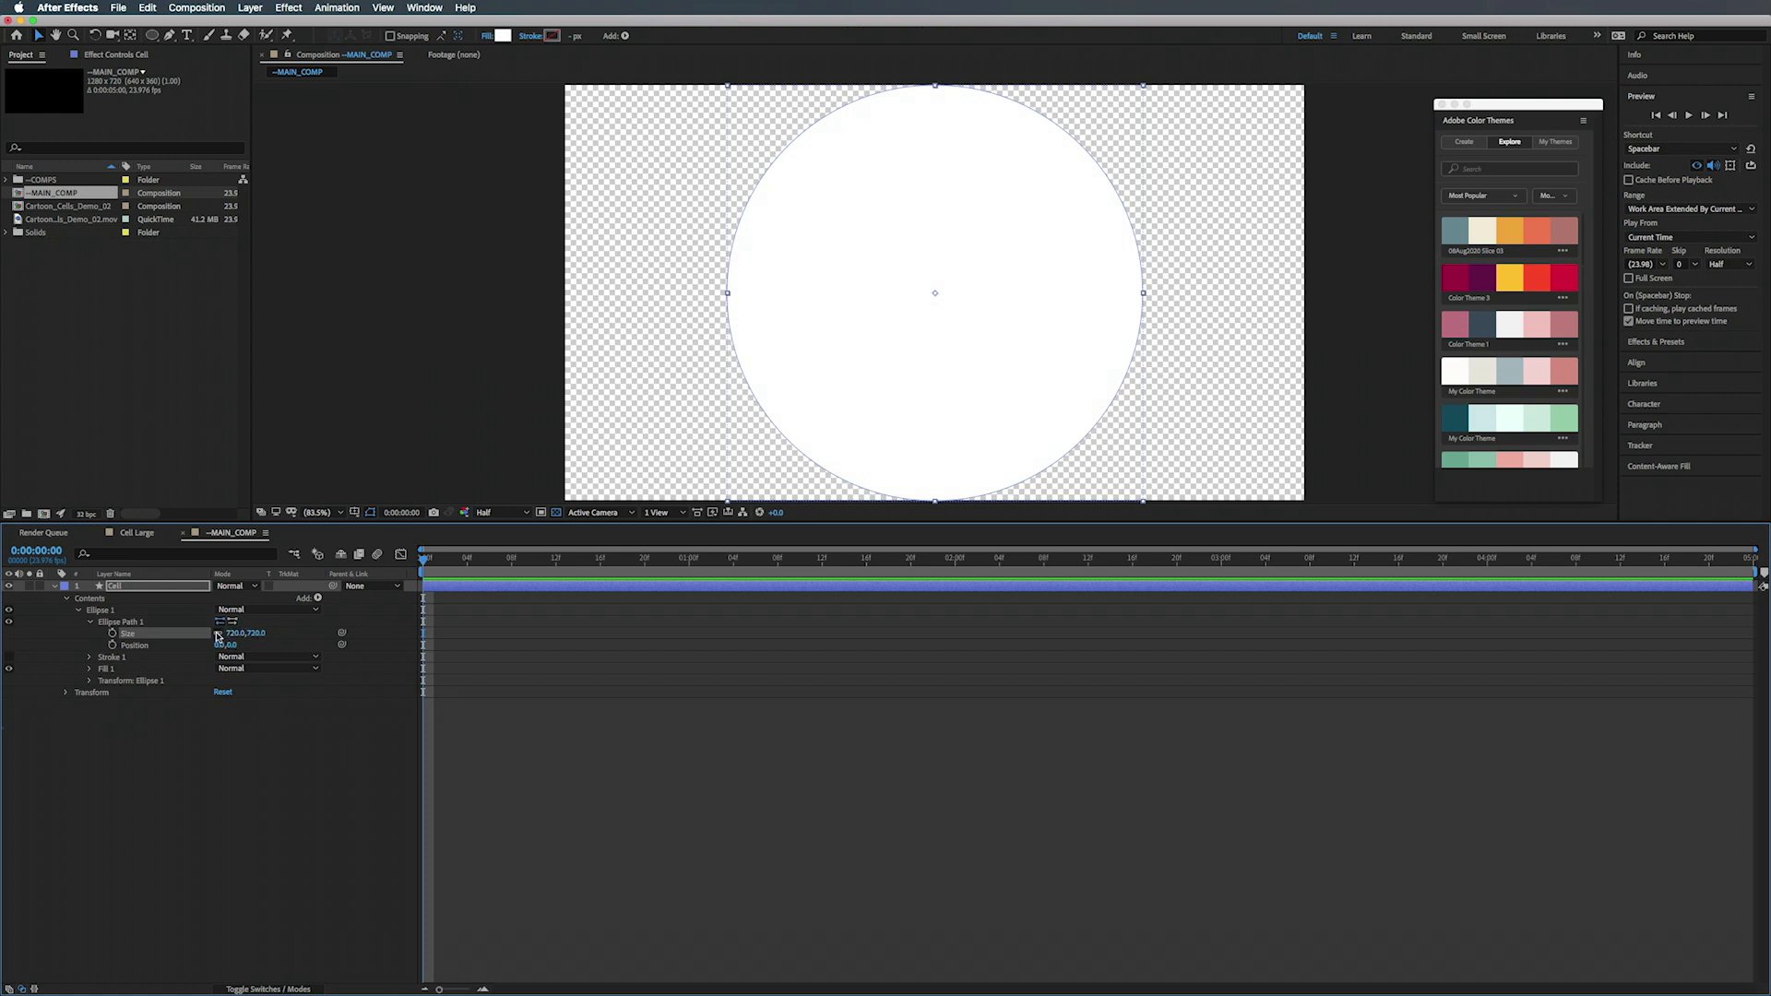
left_click(217, 634)
left_click_drag(236, 635, 113, 679)
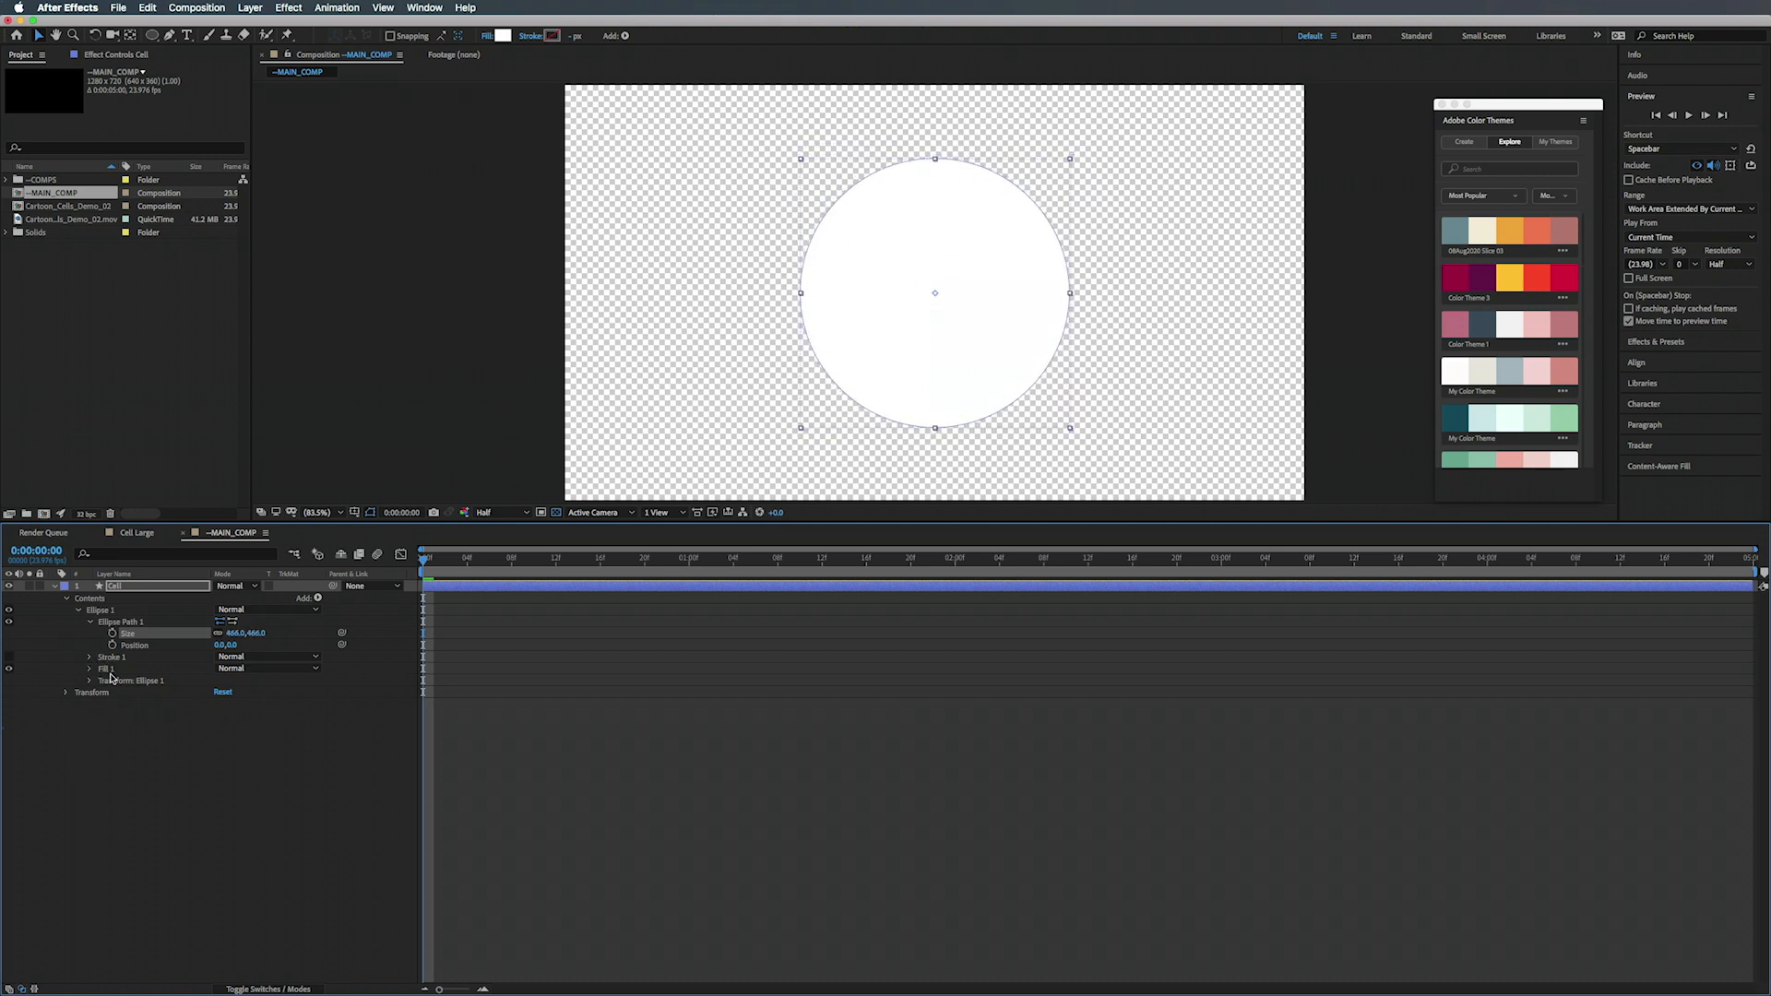
- Apply the Turbulent Displace effect to the Cell layer
left_click(55, 586)
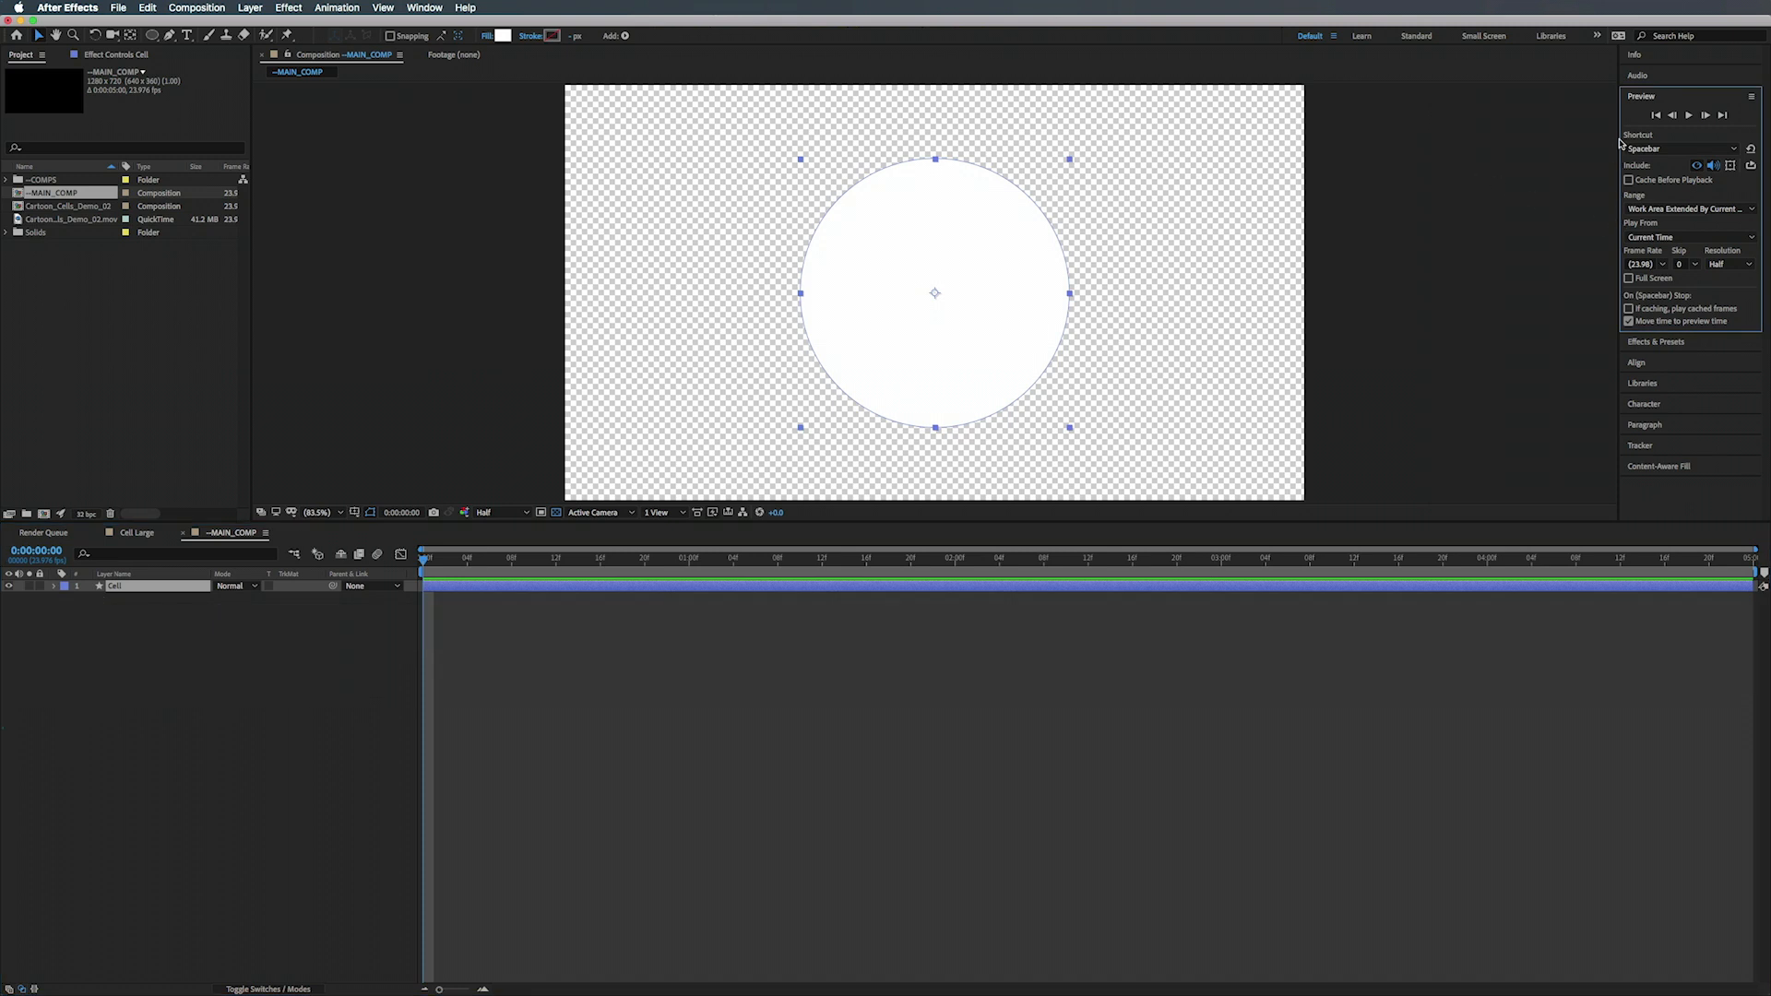
left_click(1679, 342)
left_click(1666, 135)
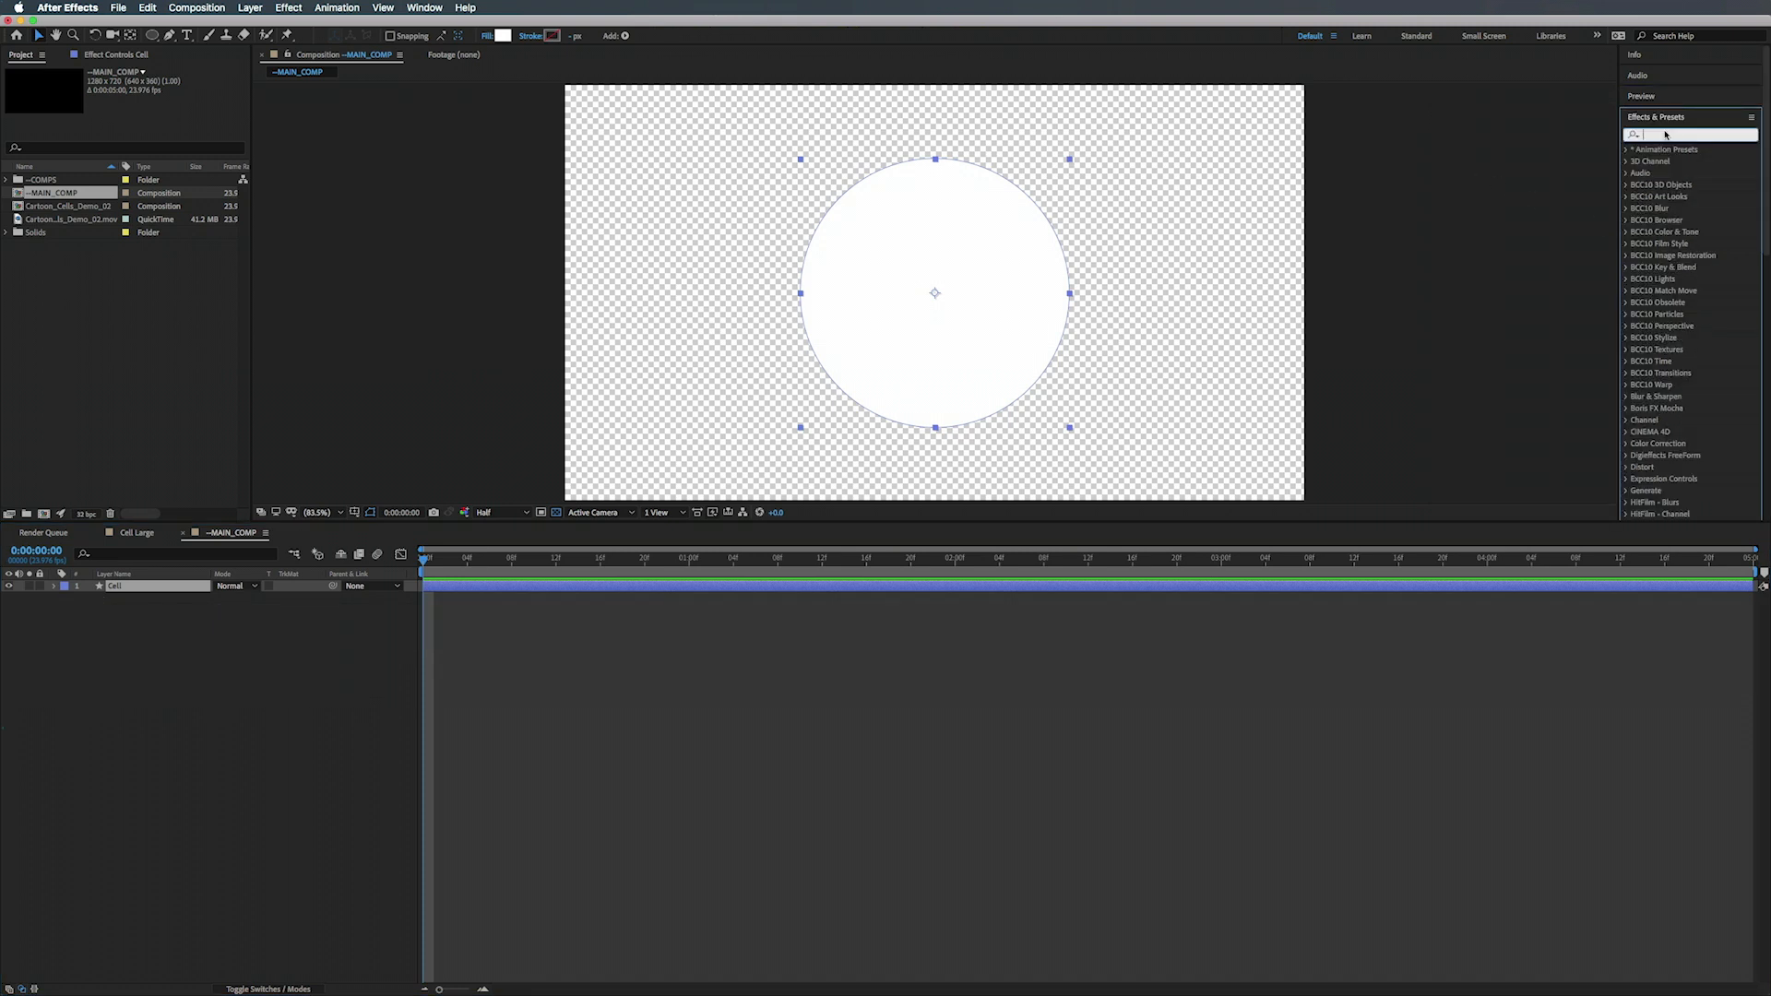
type("tu")
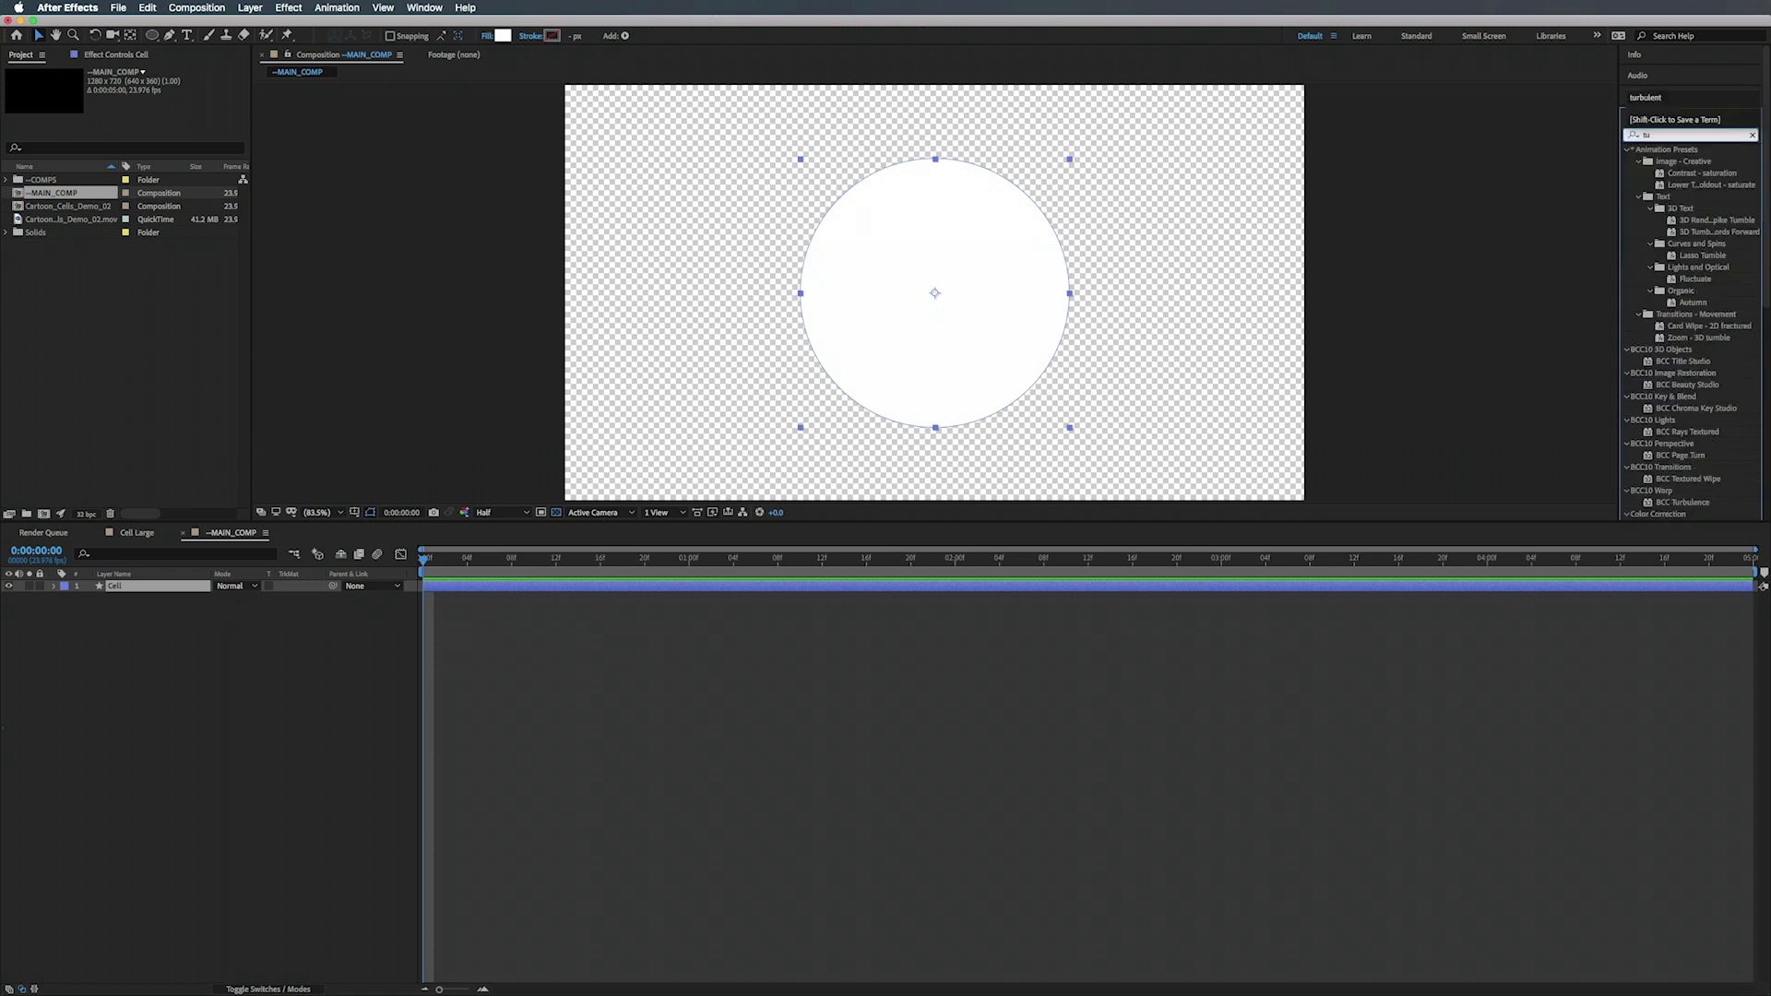
type("rbul")
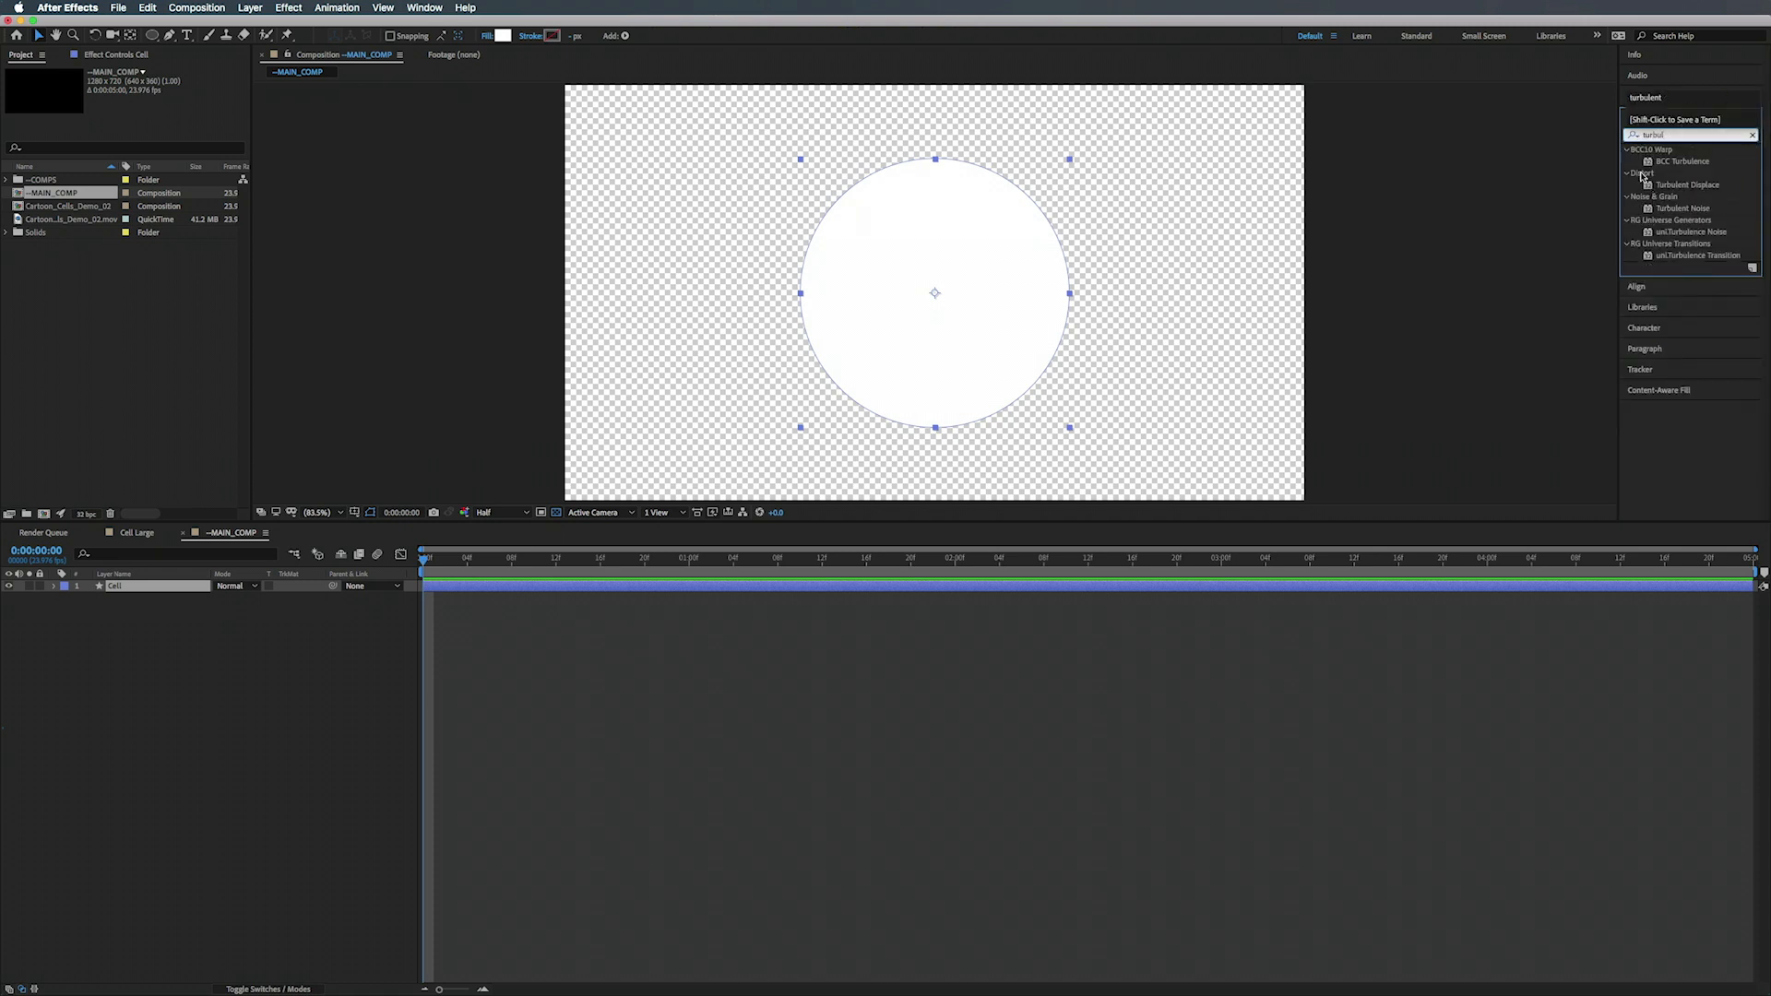
left_click(1681, 187)
left_click_drag(1365, 232, 152, 588)
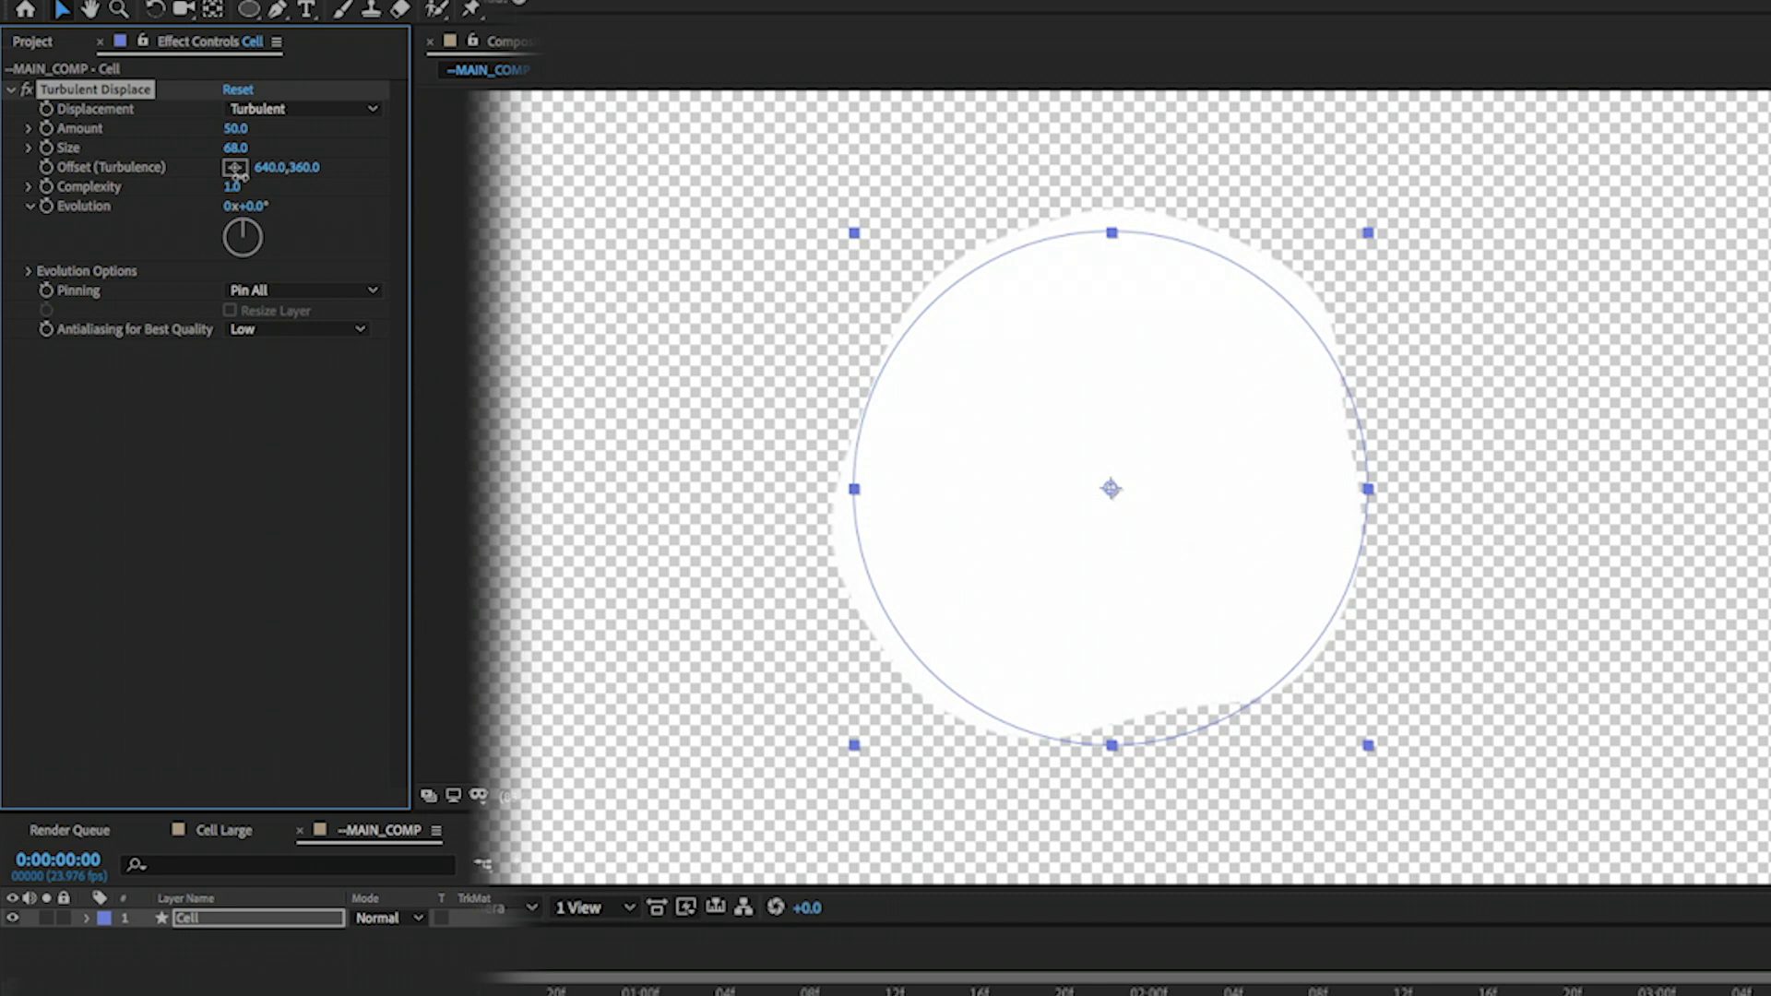
- Set the Turbulent Displace Size to 27 and its Amount to 98
left_click_drag(240, 177, 228, 206)
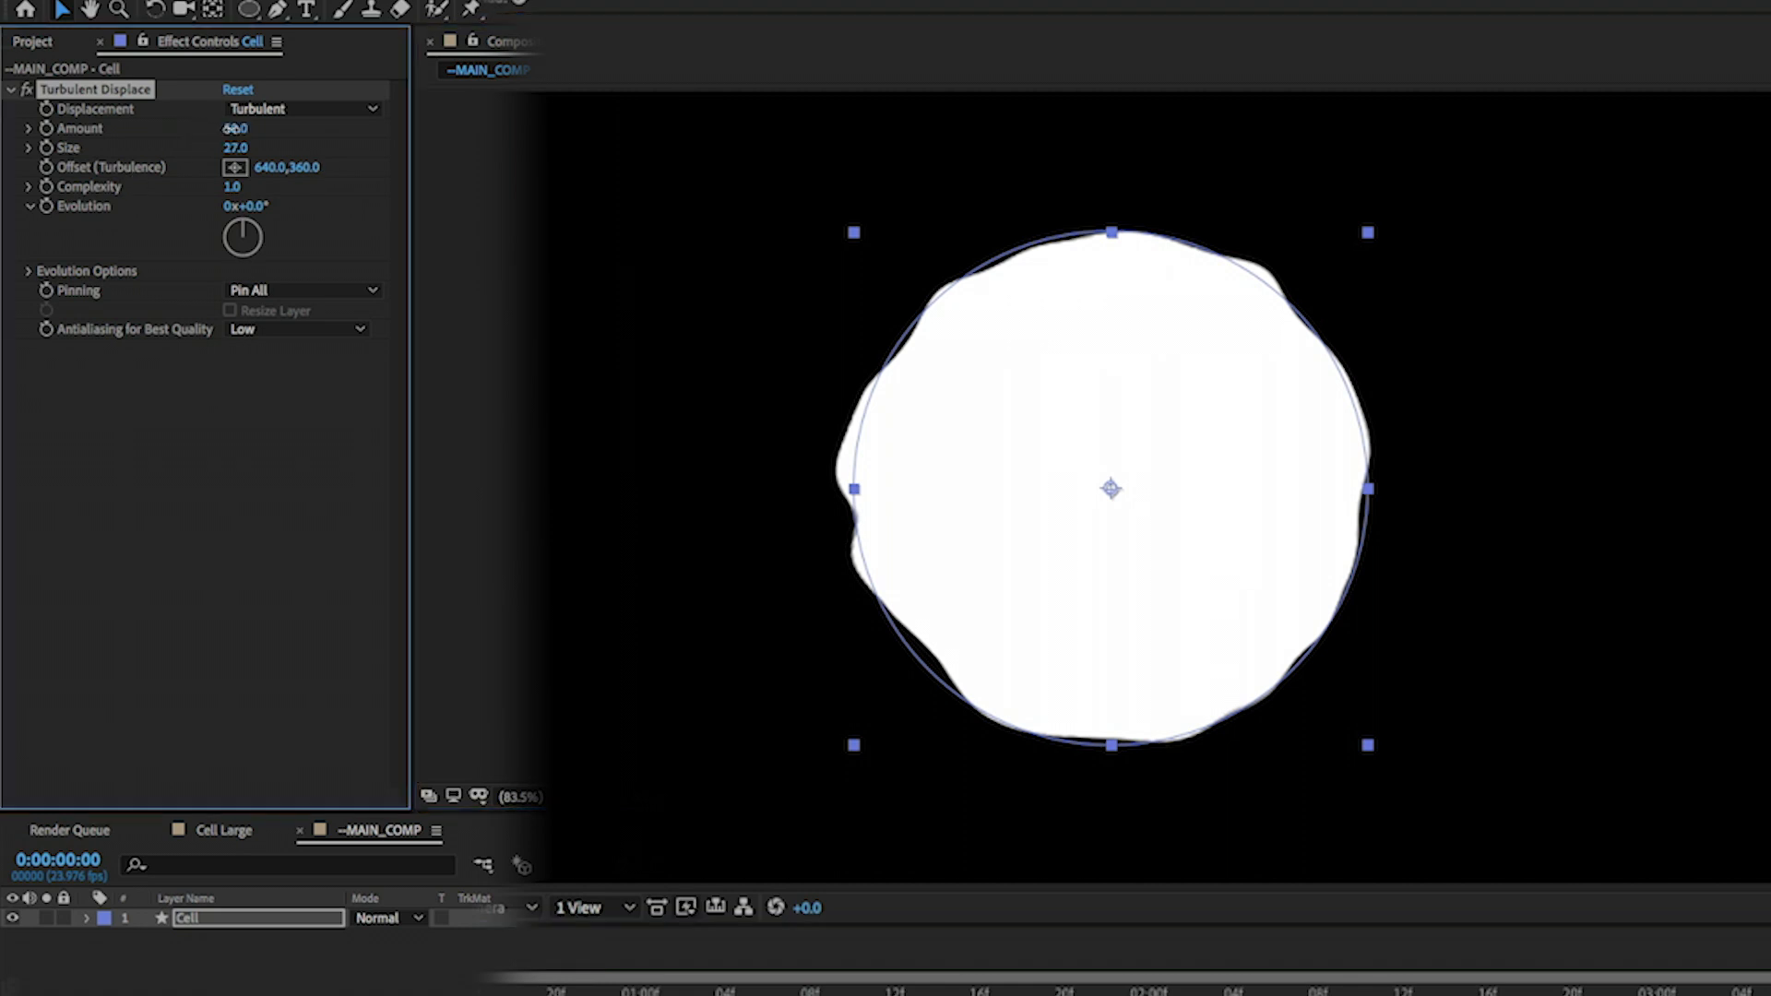
left_click_drag(230, 128, 267, 128)
left_click_drag(277, 128, 286, 129)
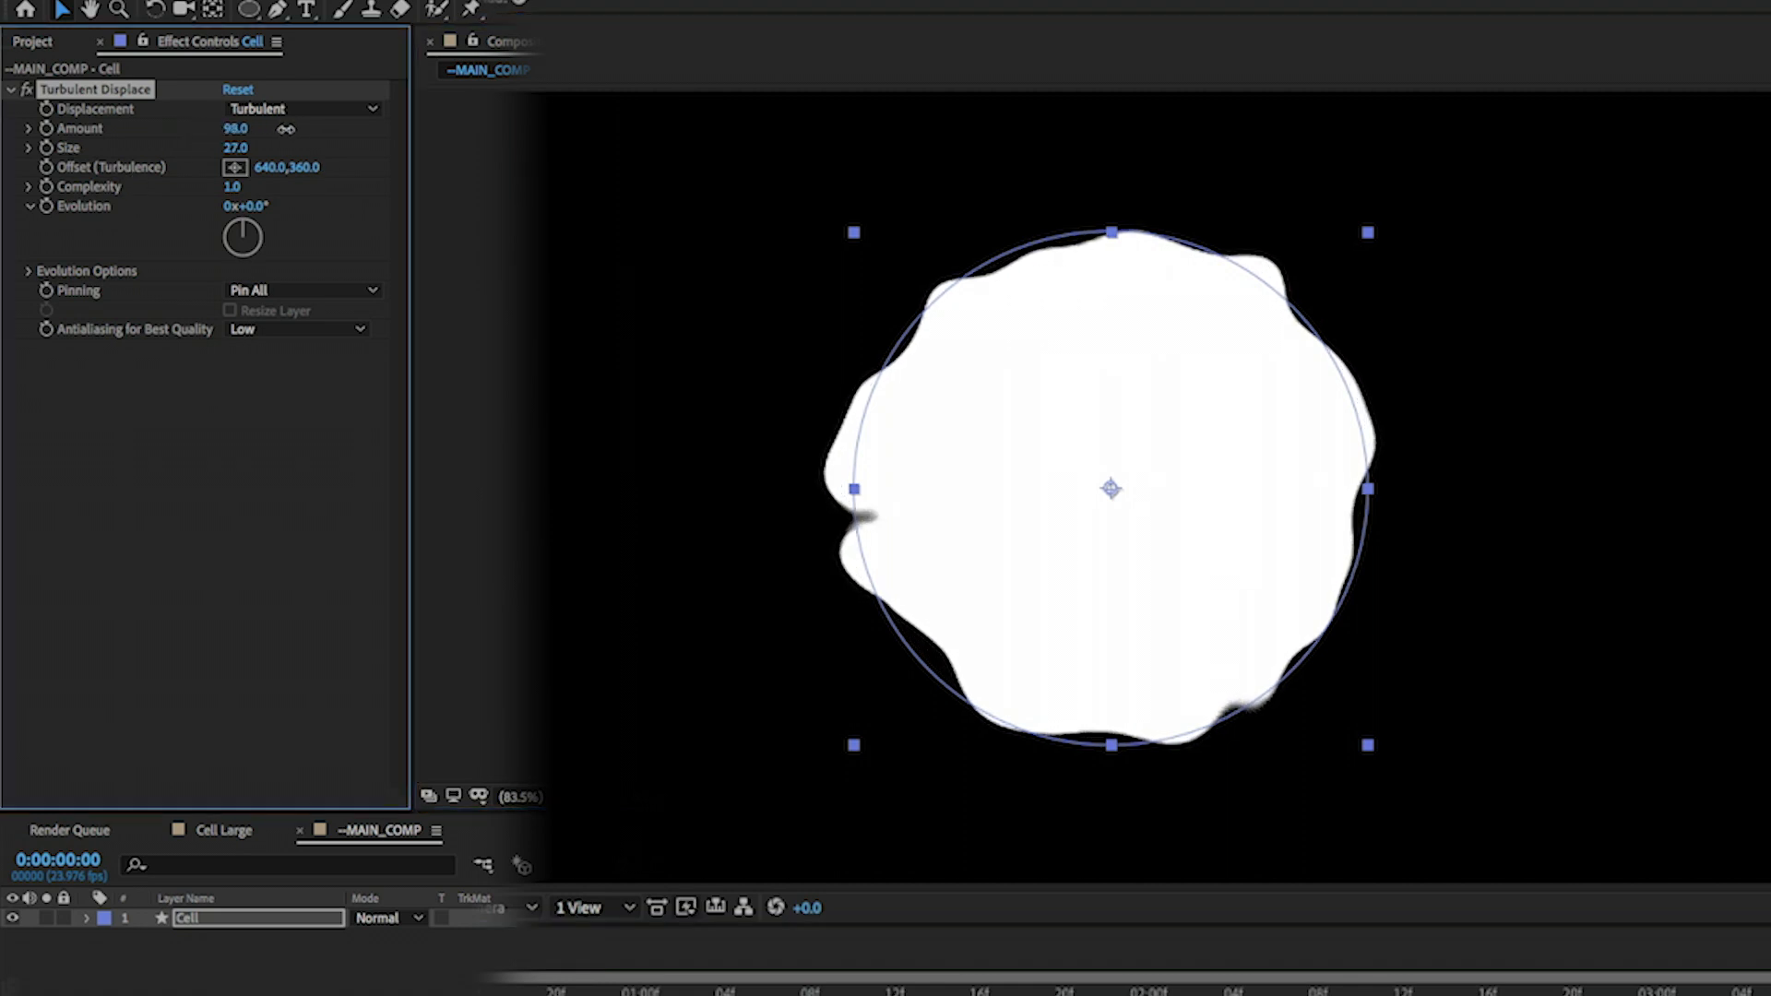
- Drive the Turbulent Displace Evolution with the expression time*150 and preview the animation from the start
left_click(46, 206)
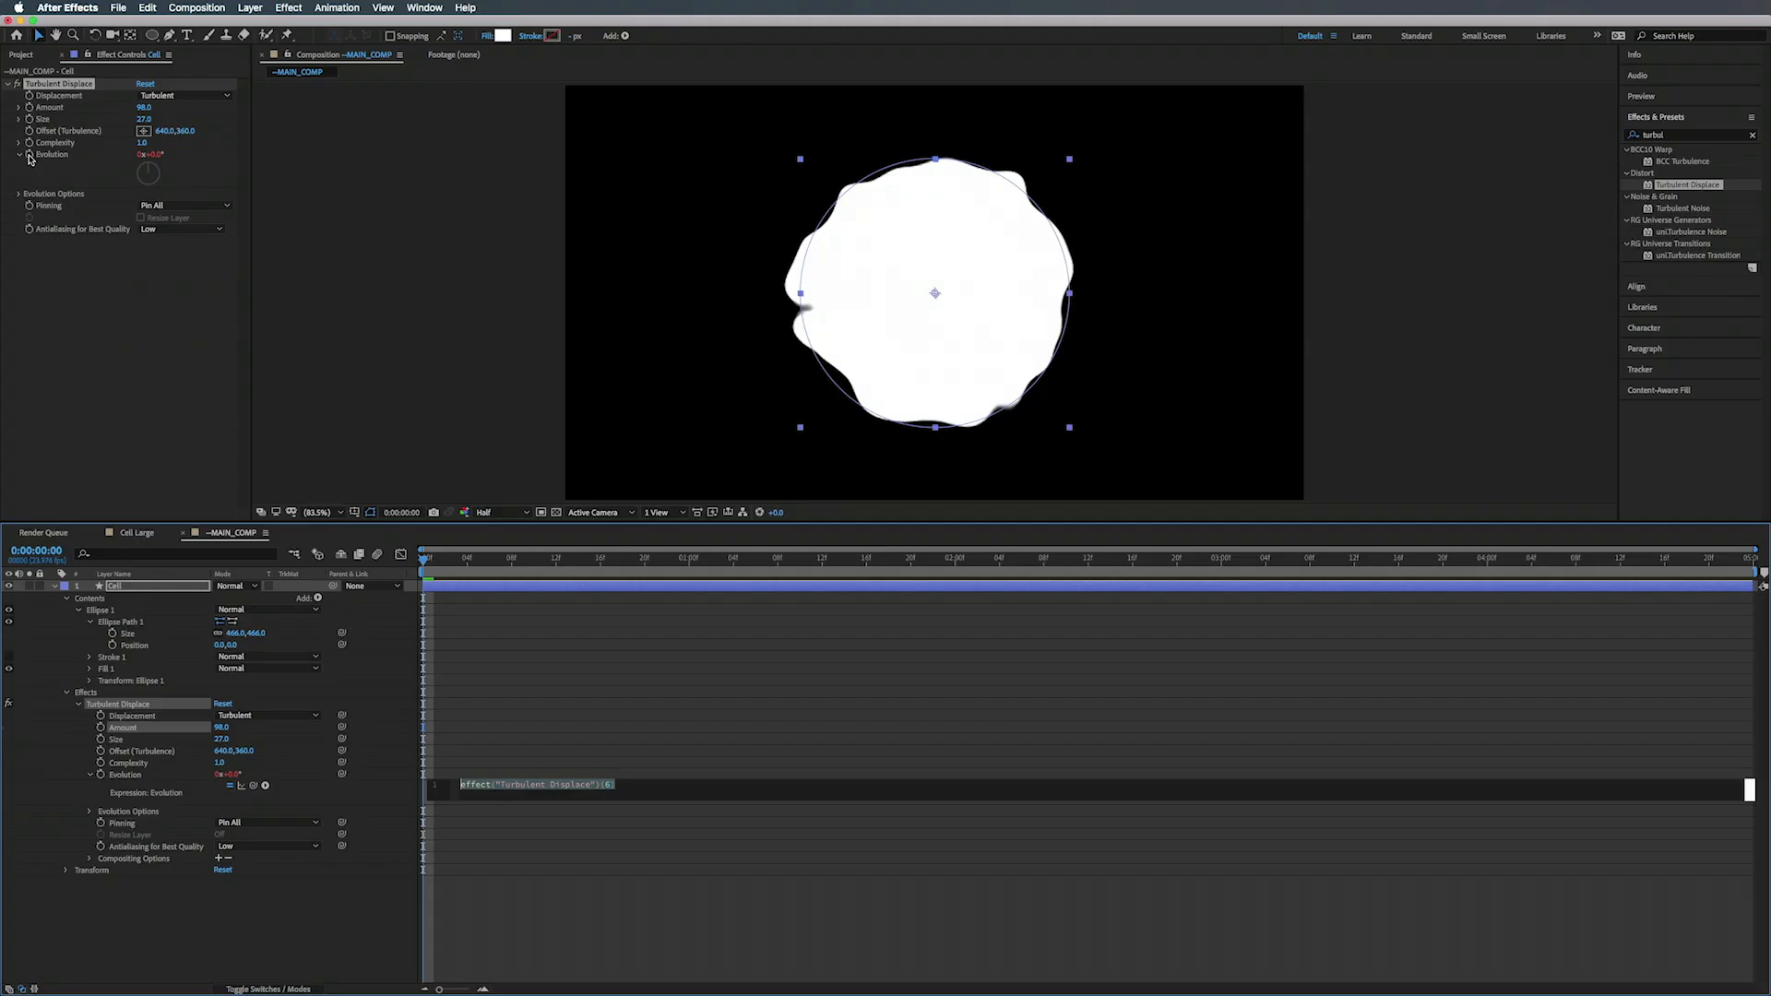
type("time")
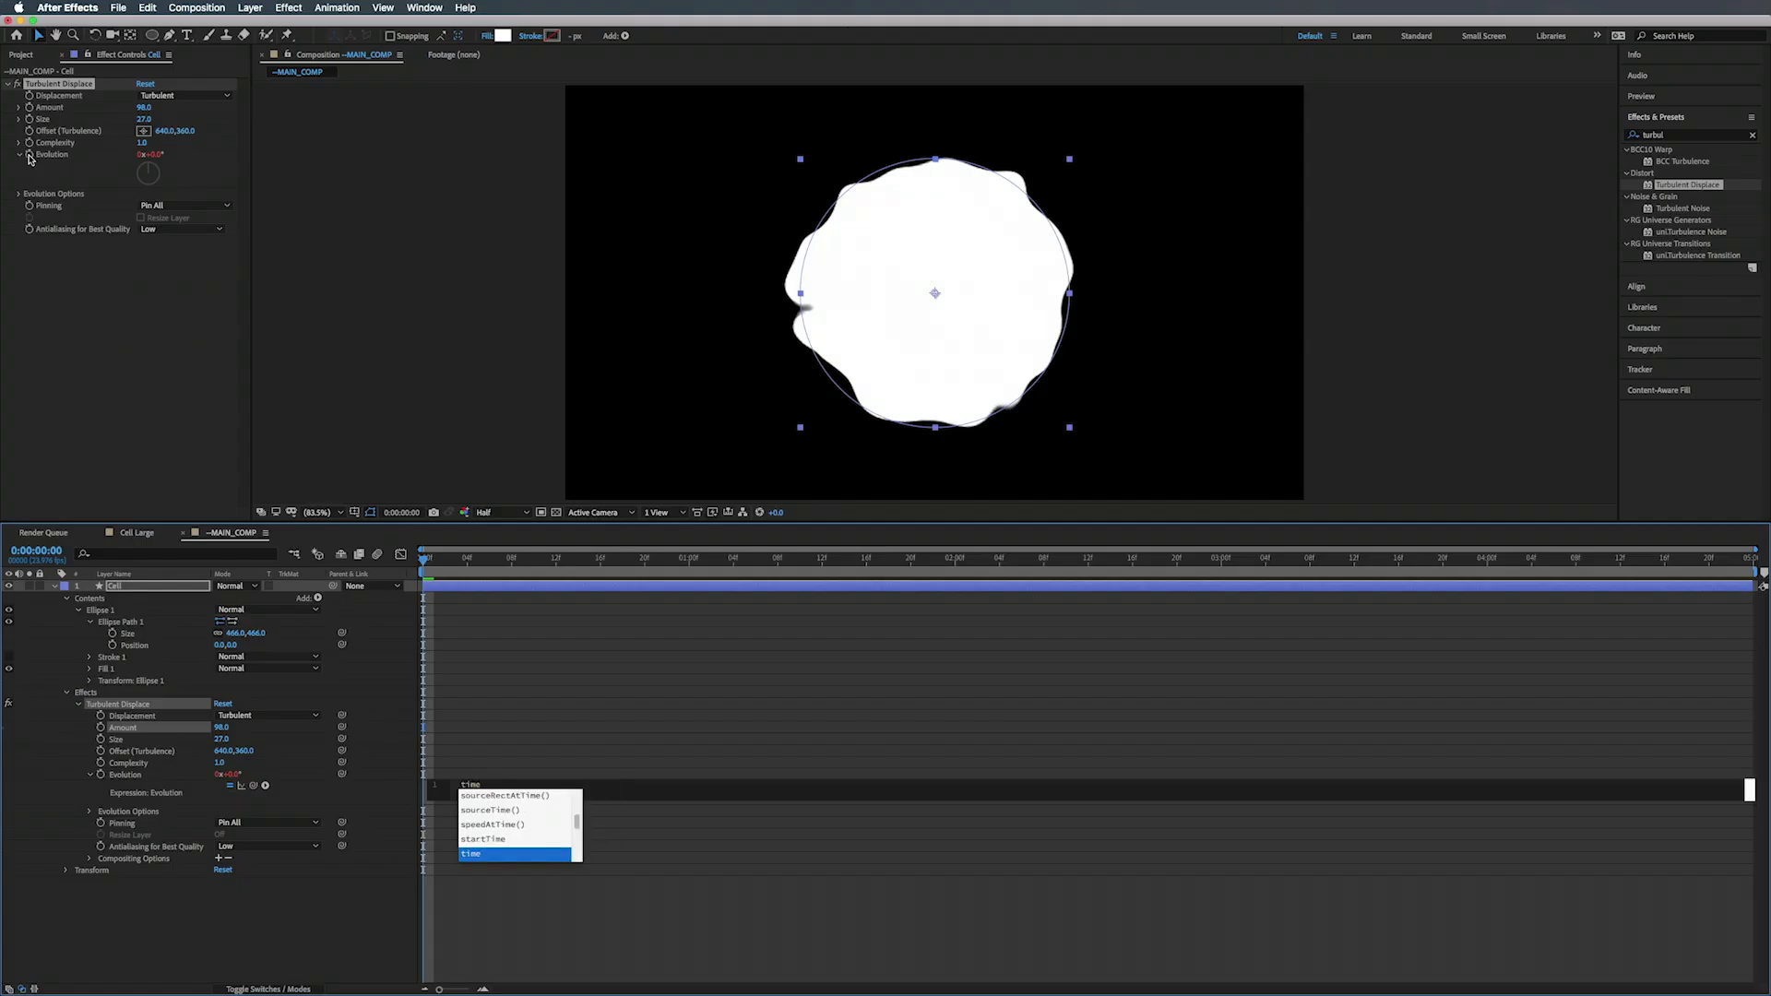
key("Return")
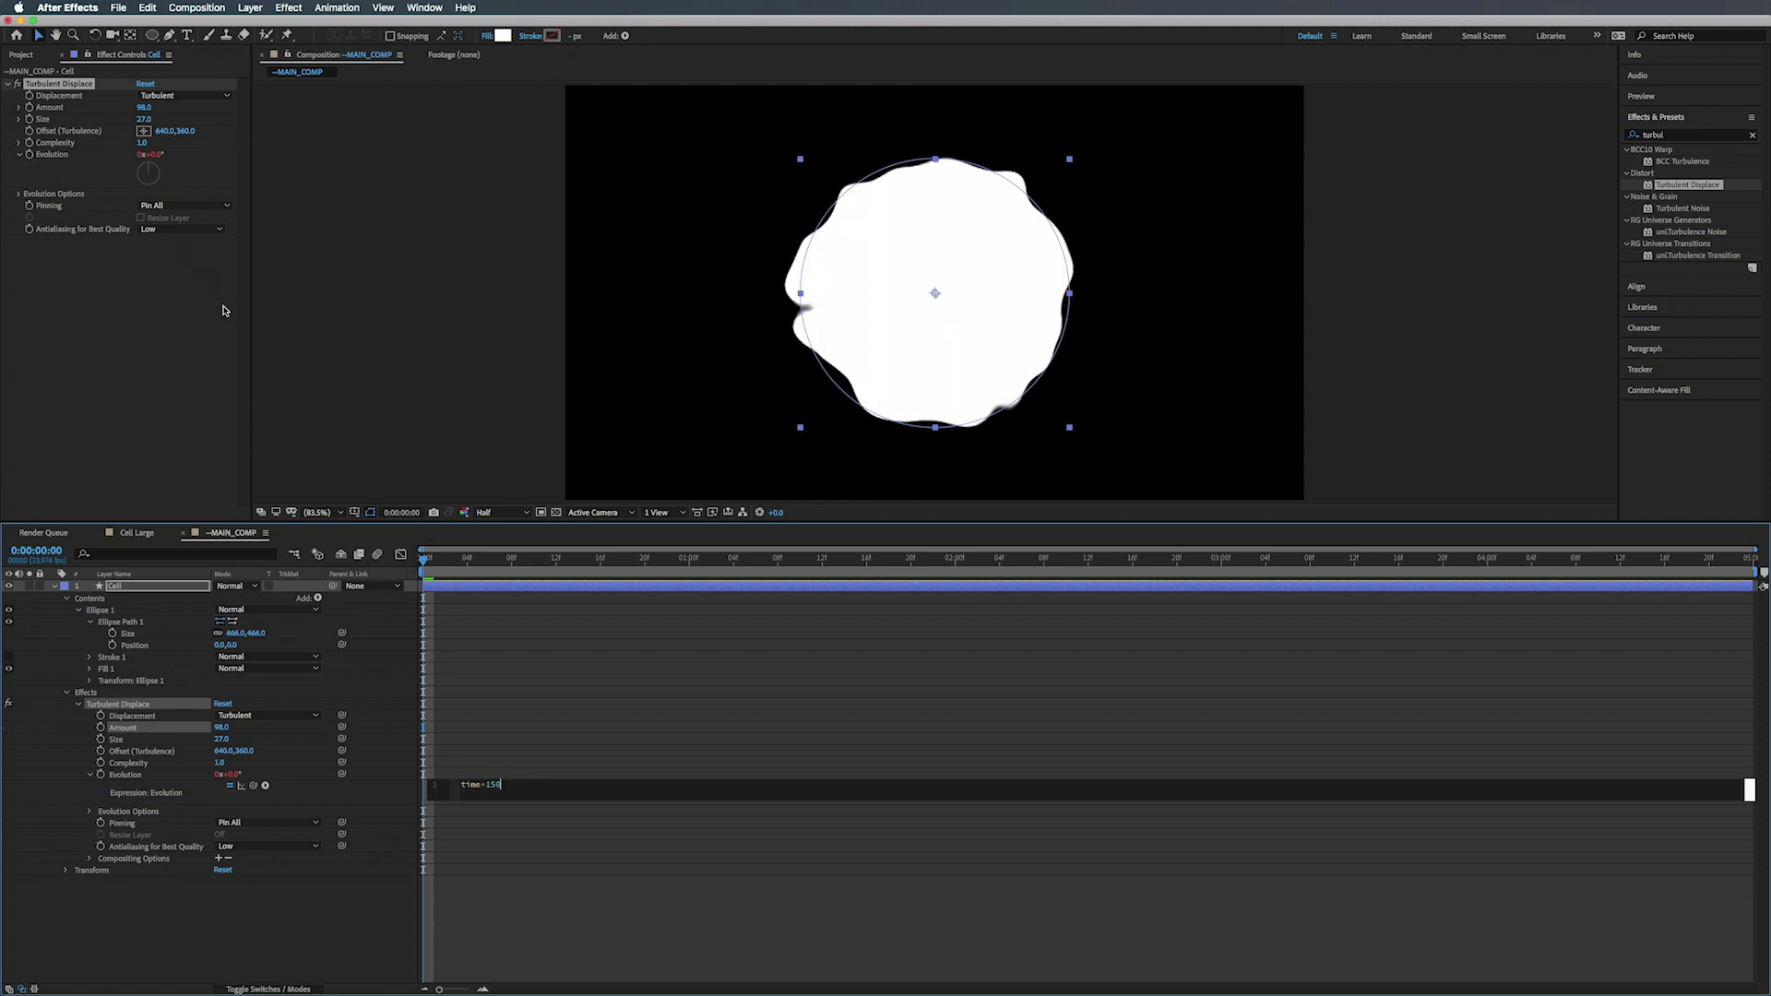
left_click(429, 564)
key("space")
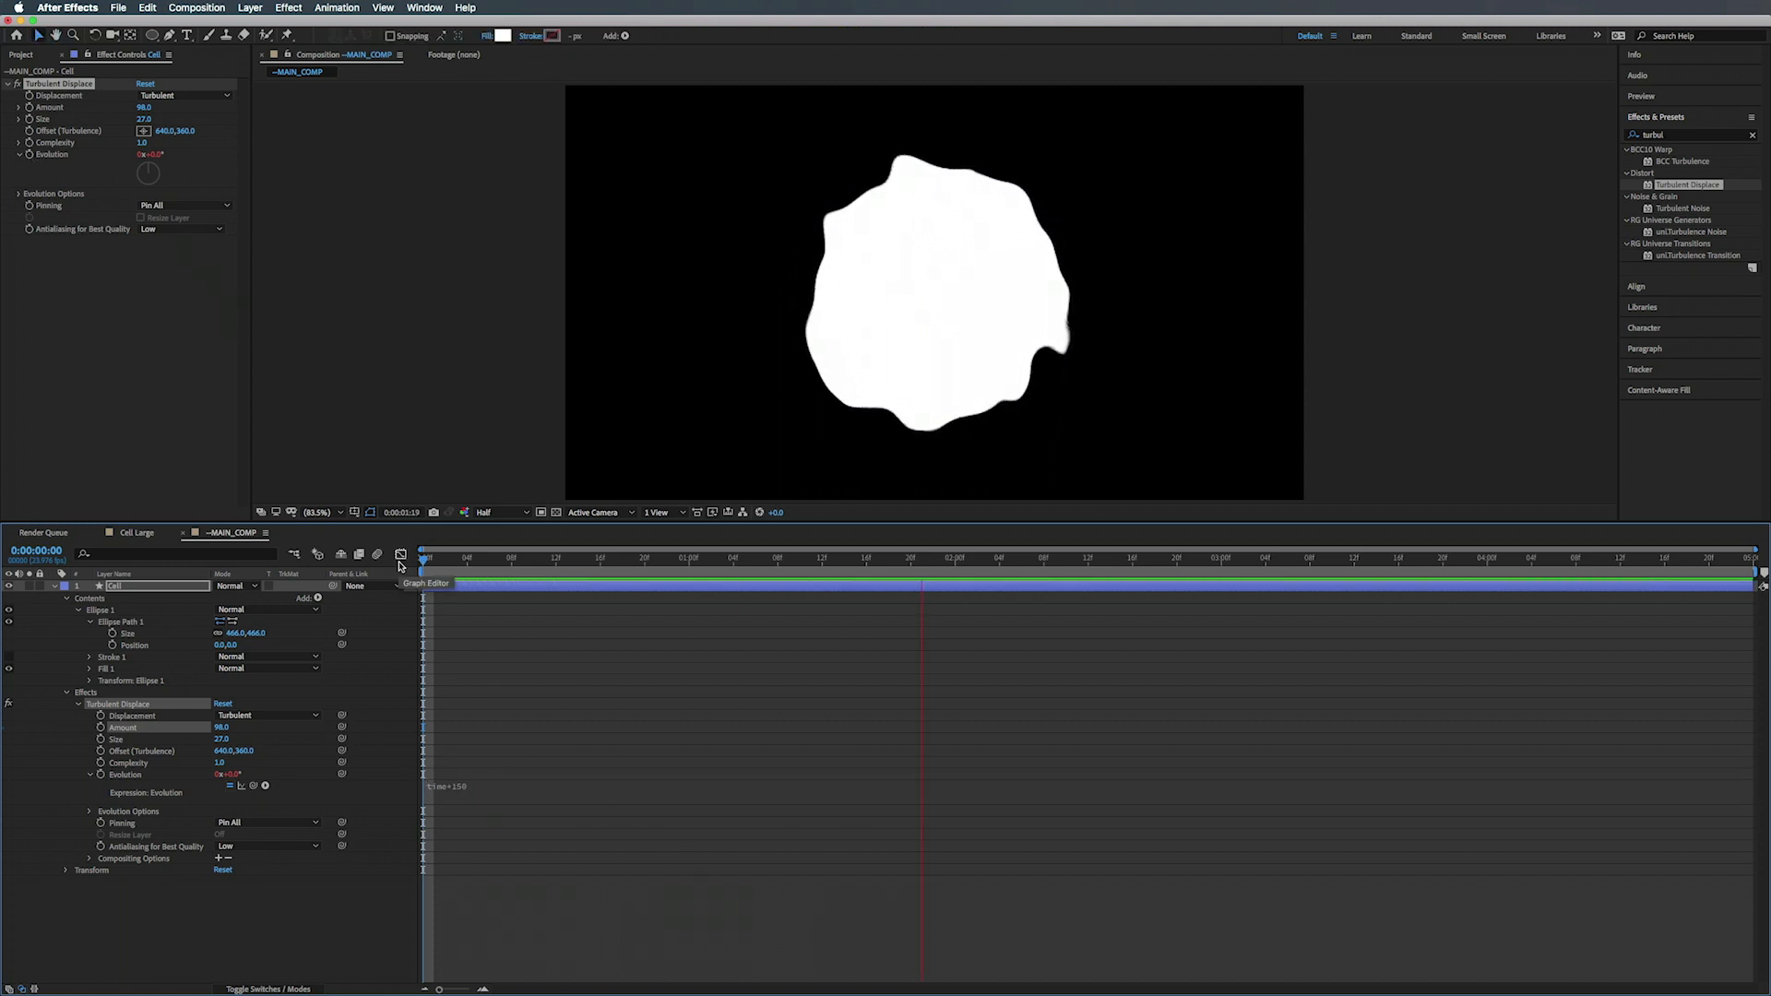
key("space")
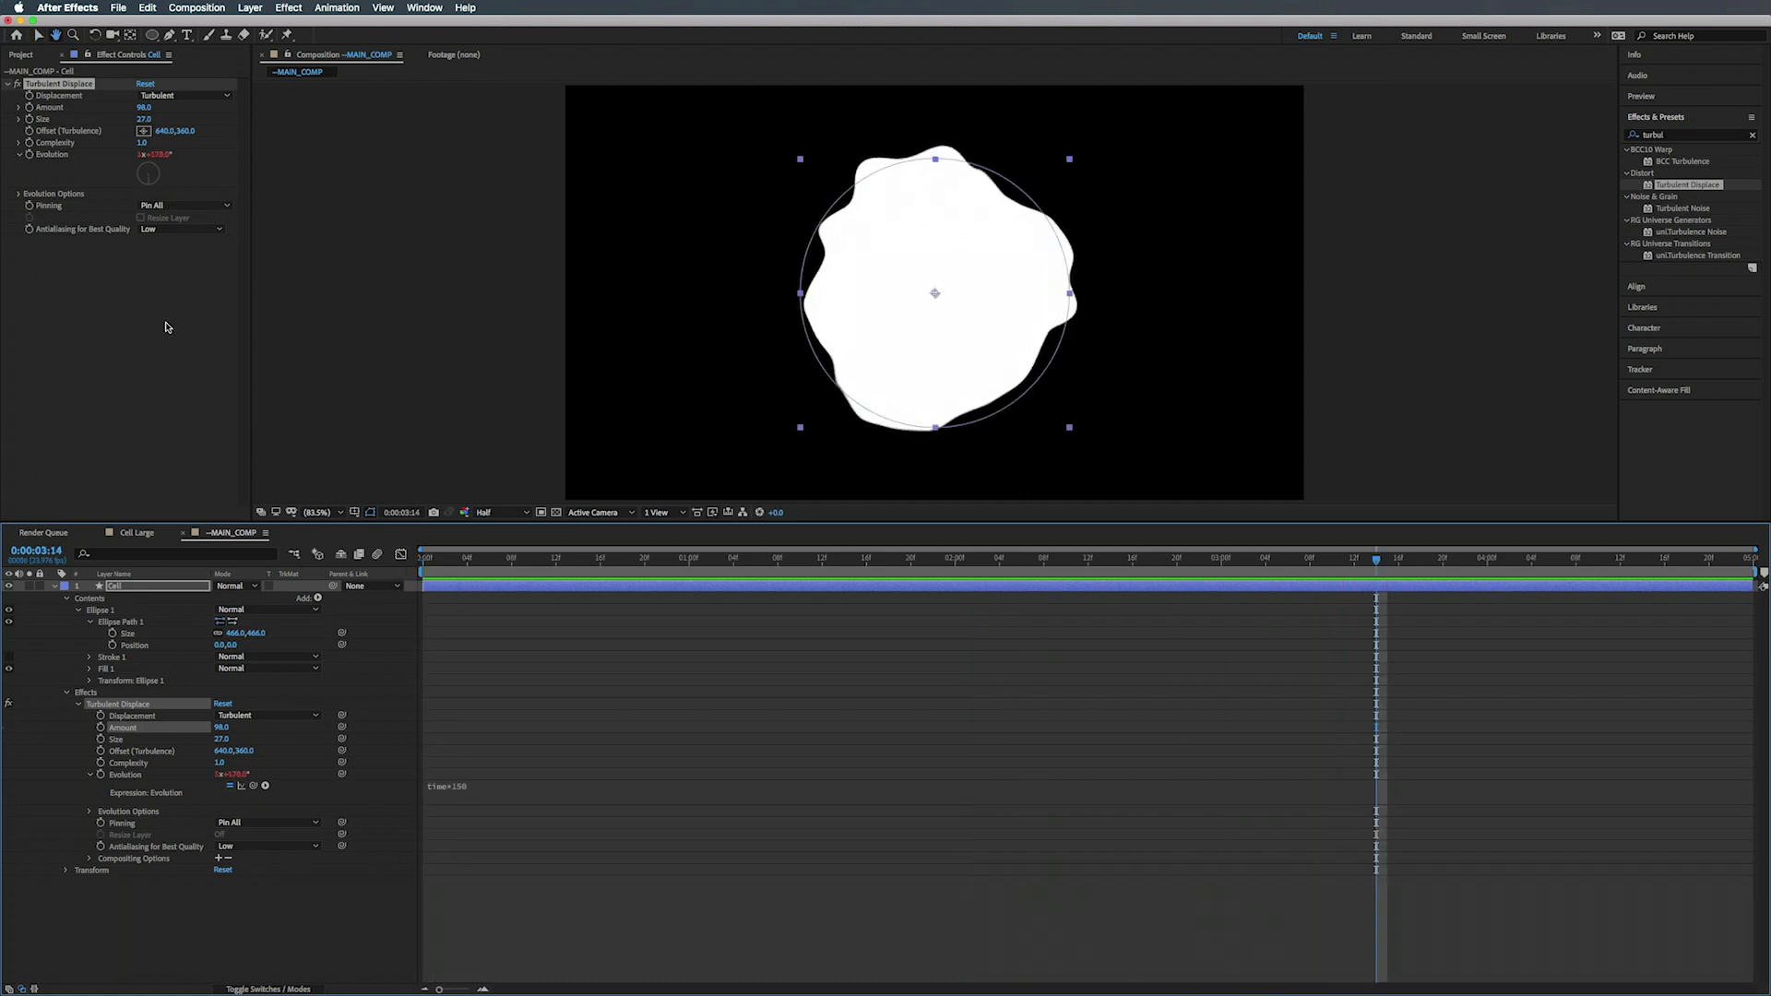
- Add the Fast Box Blur effect to the Cell layer below Turbulent Displace
left_click(139, 331)
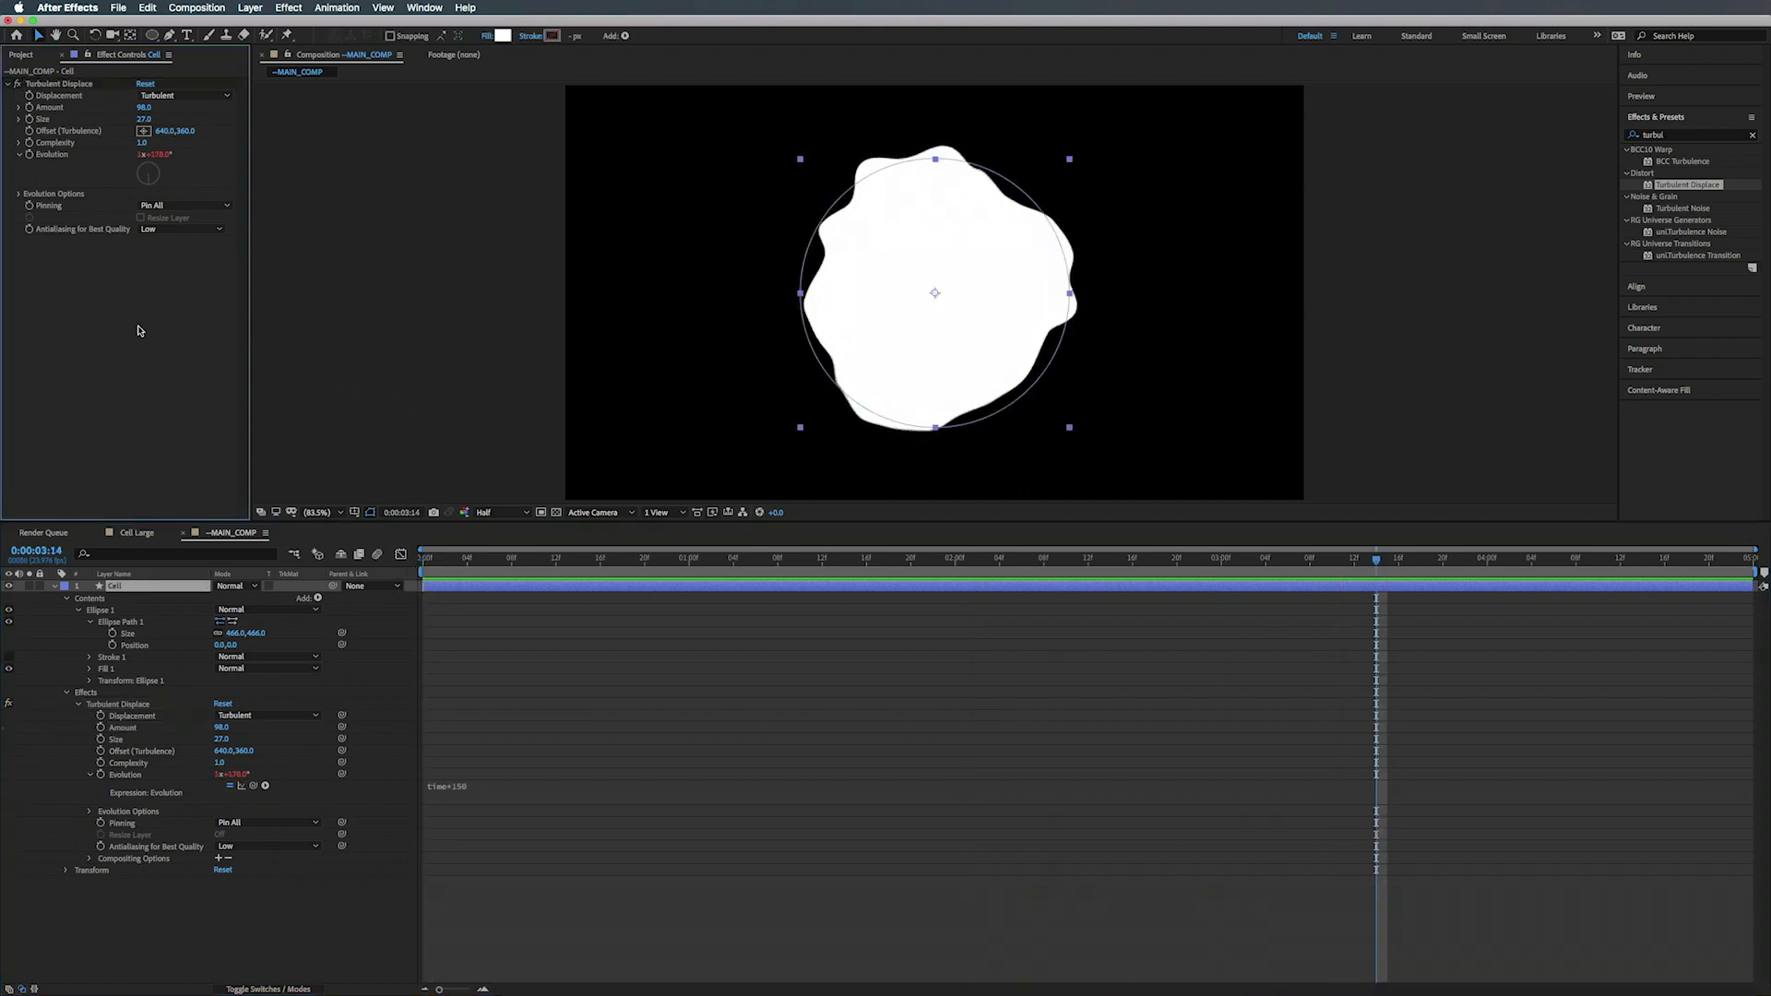
left_click(1676, 136)
type("fas")
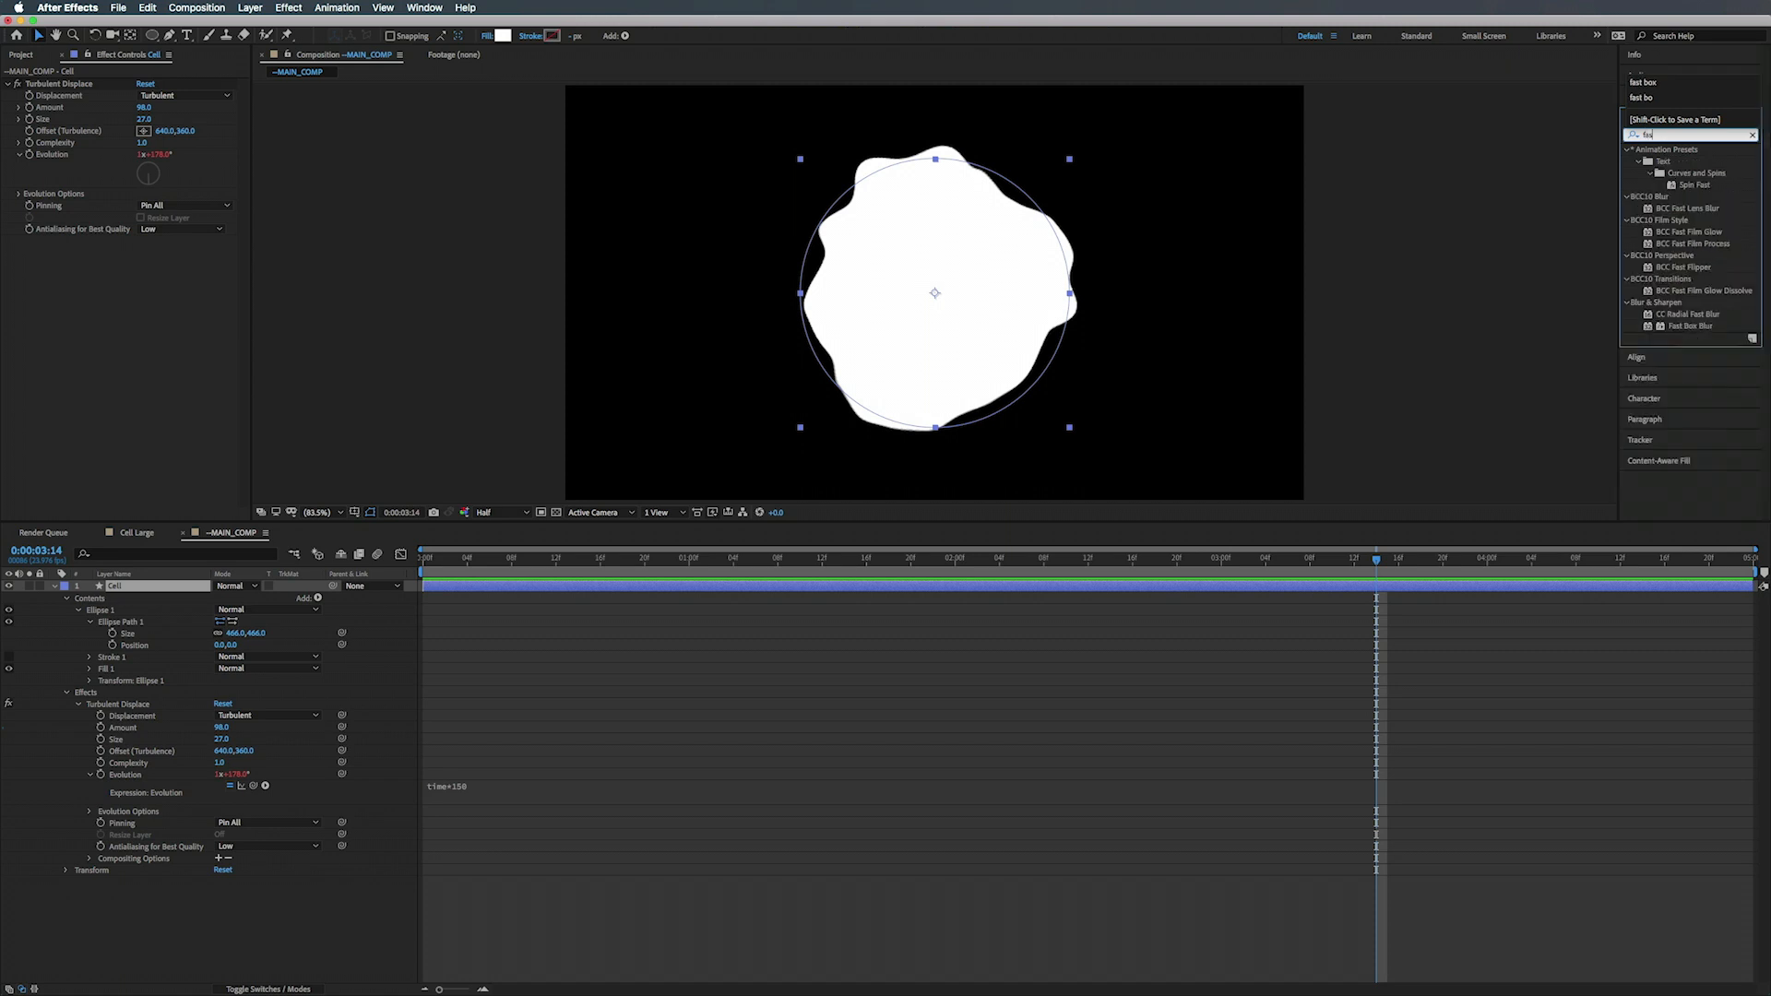
type("t box")
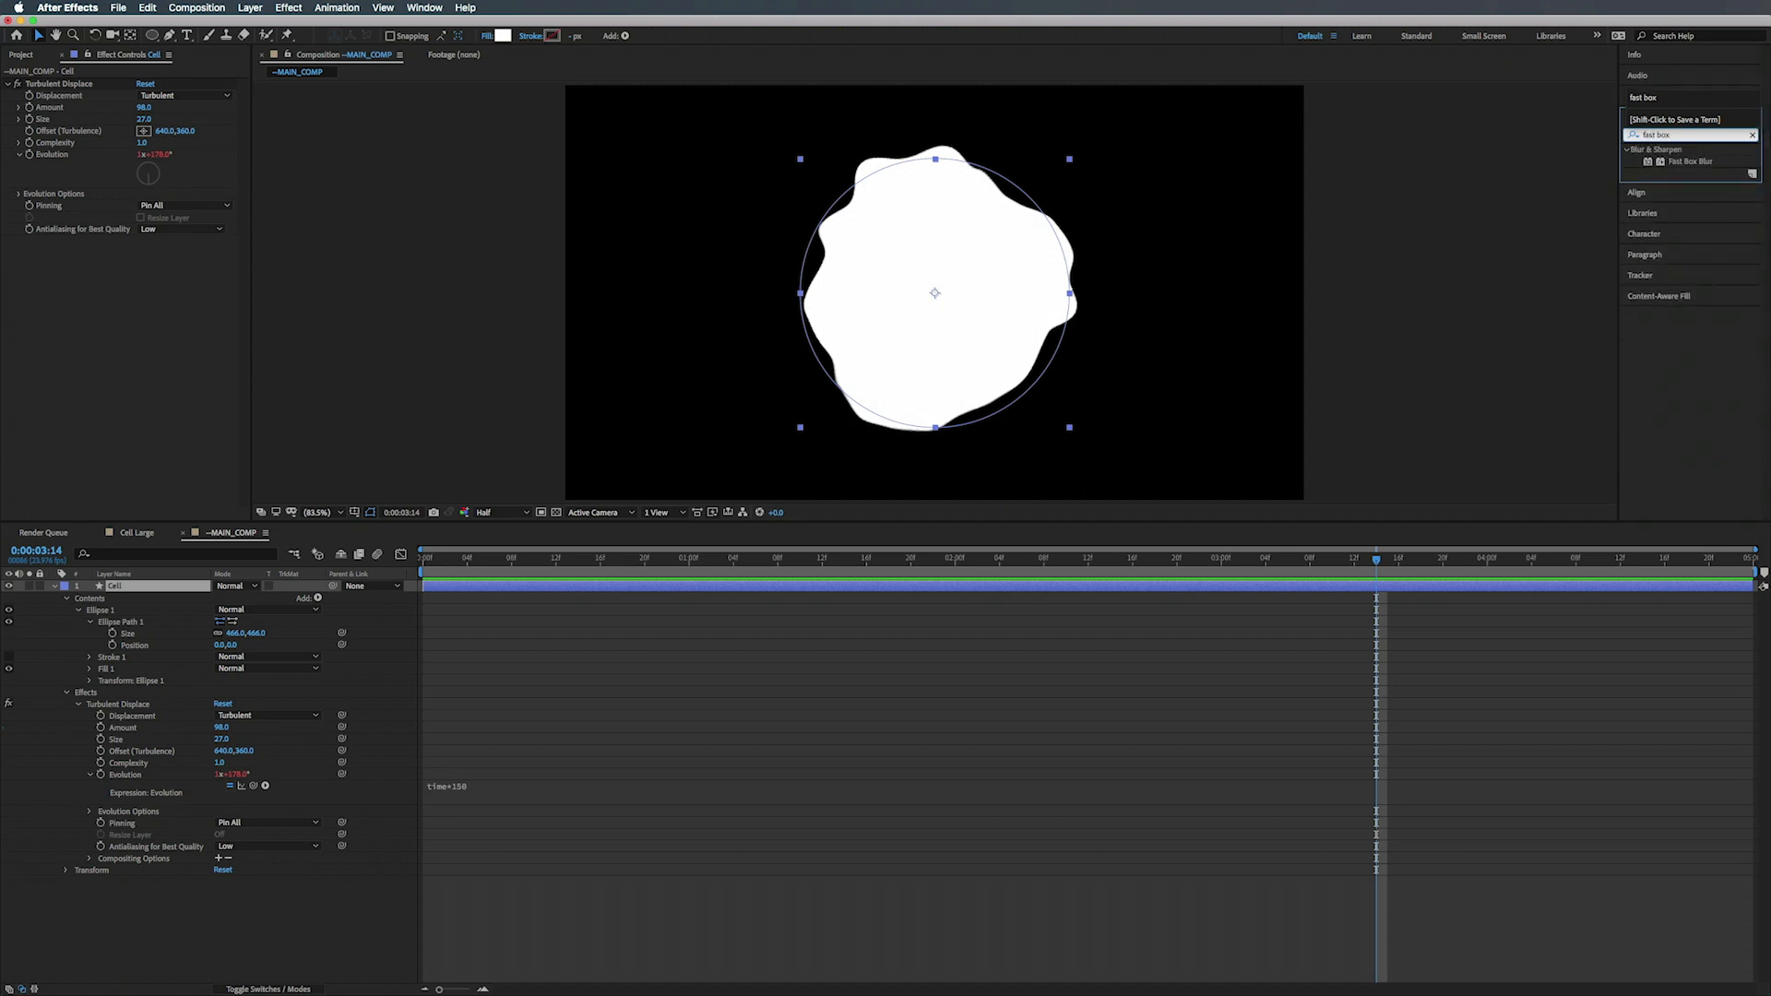
left_click_drag(1698, 163, 142, 312)
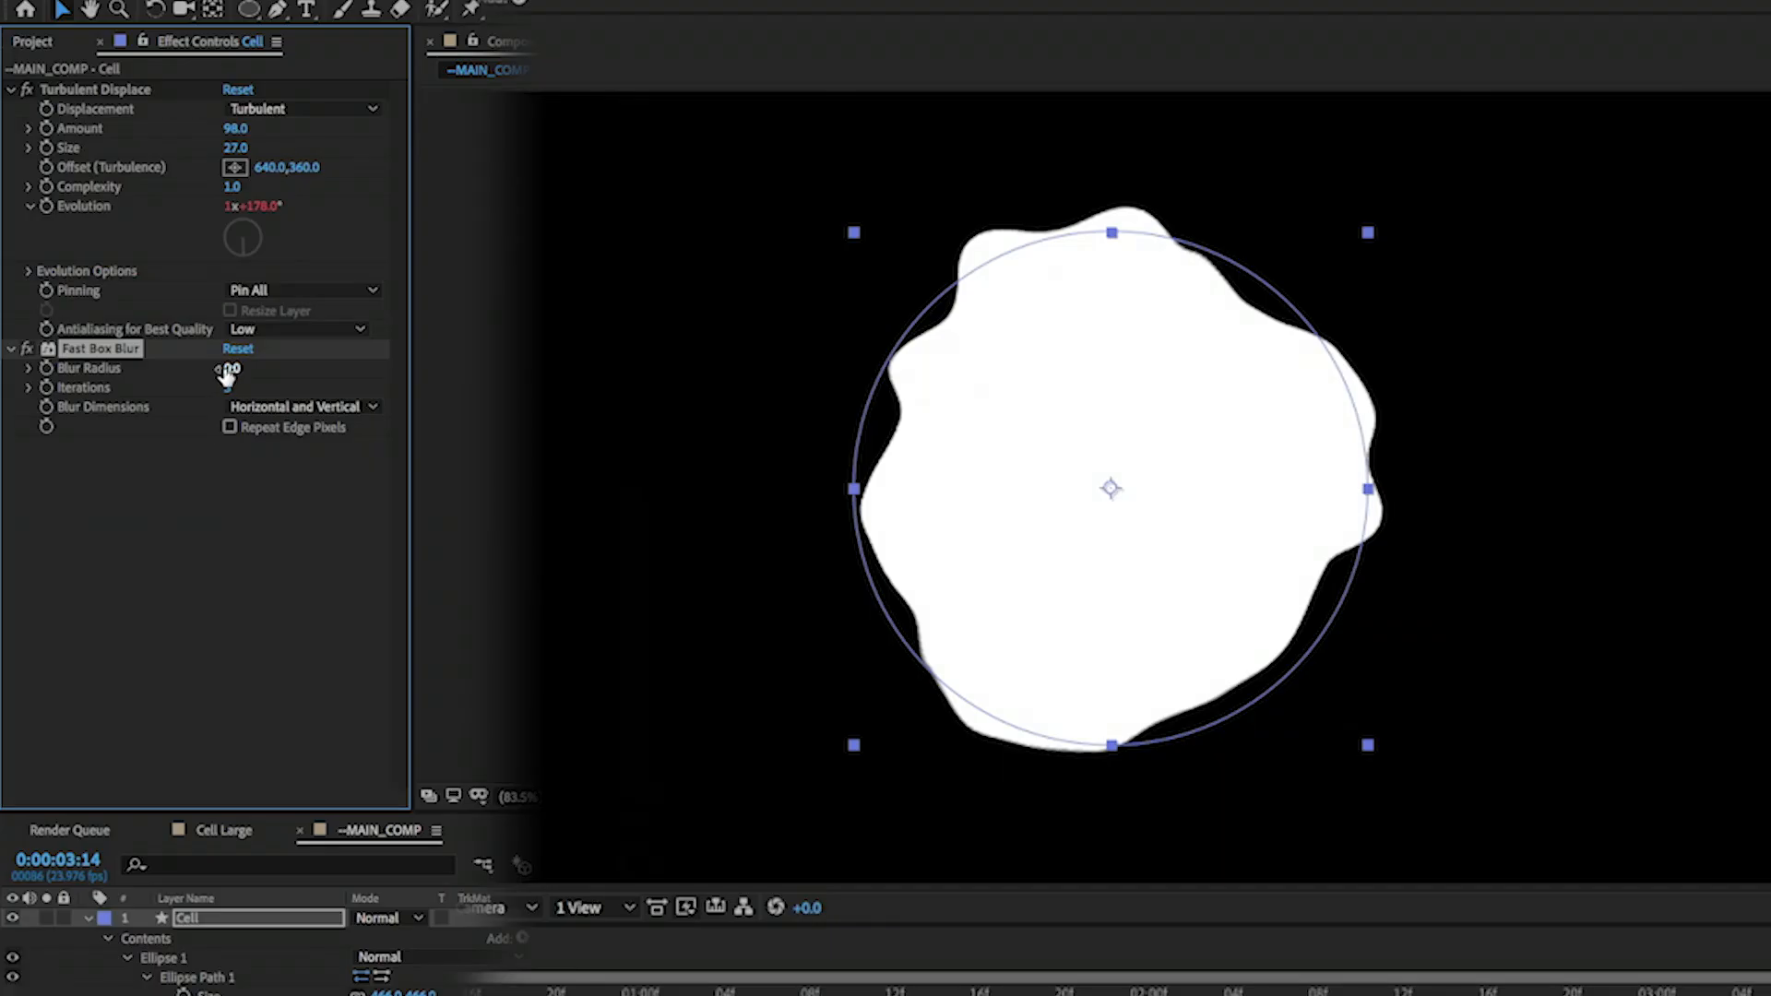
- Set the Fast Box Blur's Blur Radius to 33
left_click_drag(140, 252, 155, 258)
left_click_drag(255, 378, 267, 376)
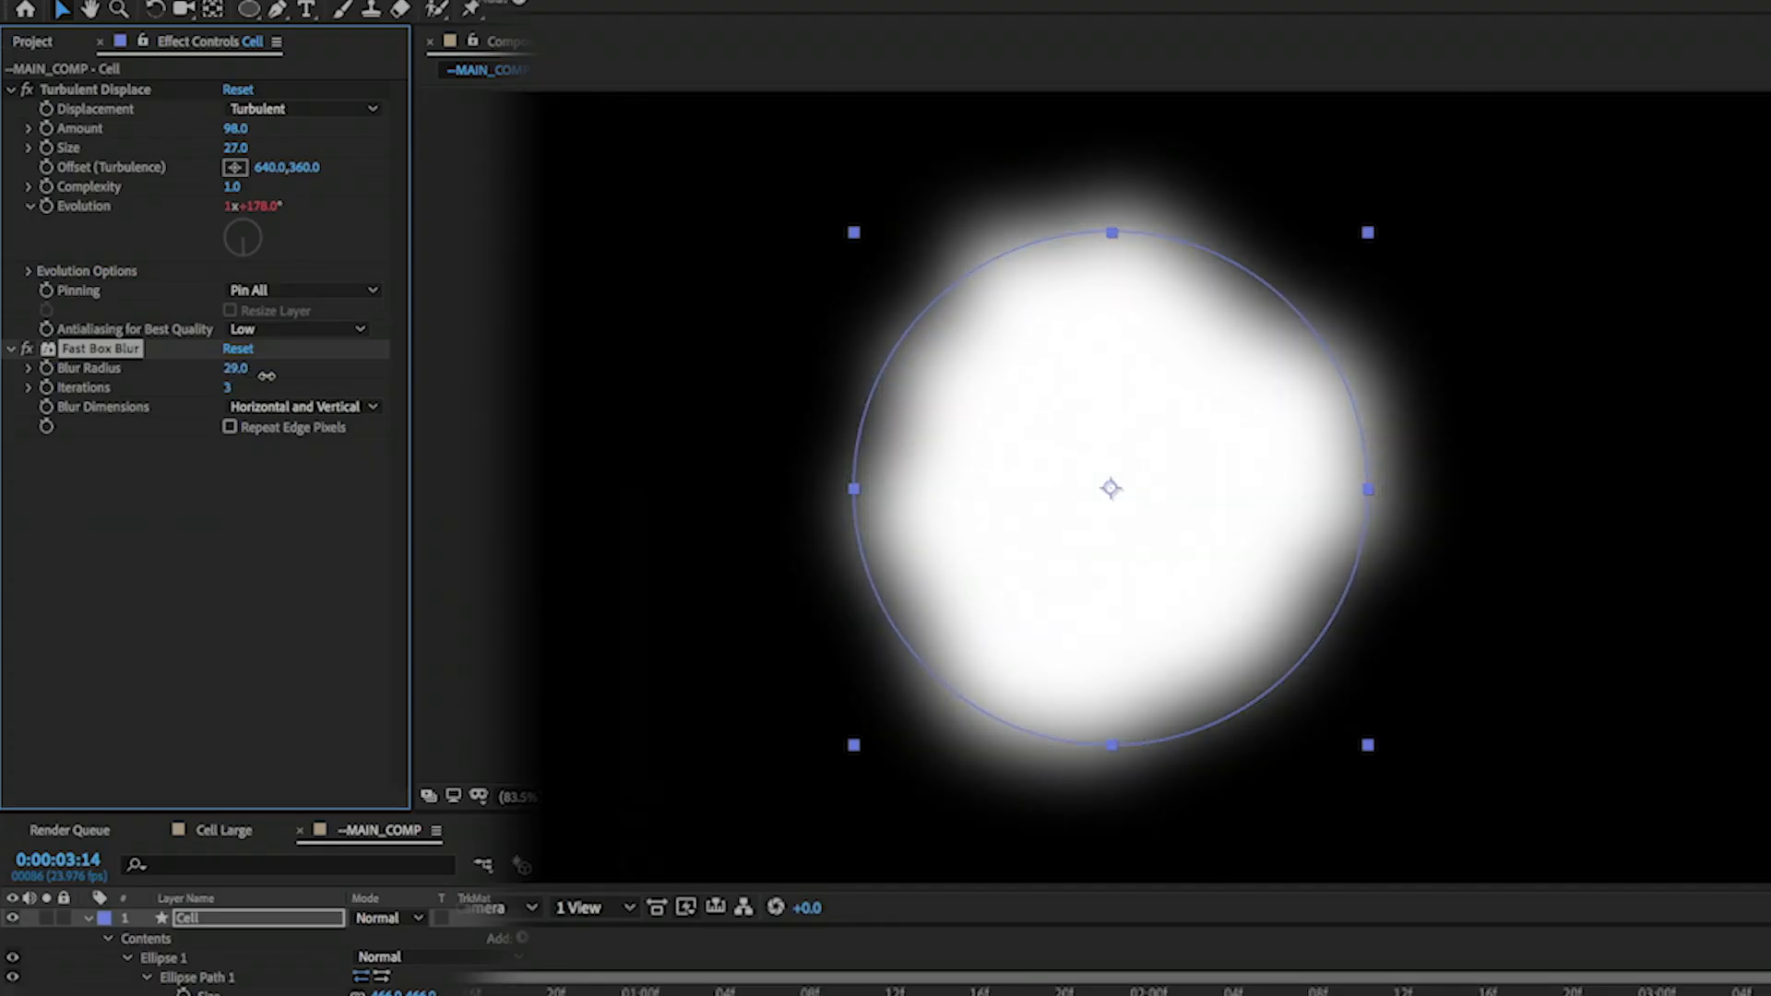
left_click(237, 368)
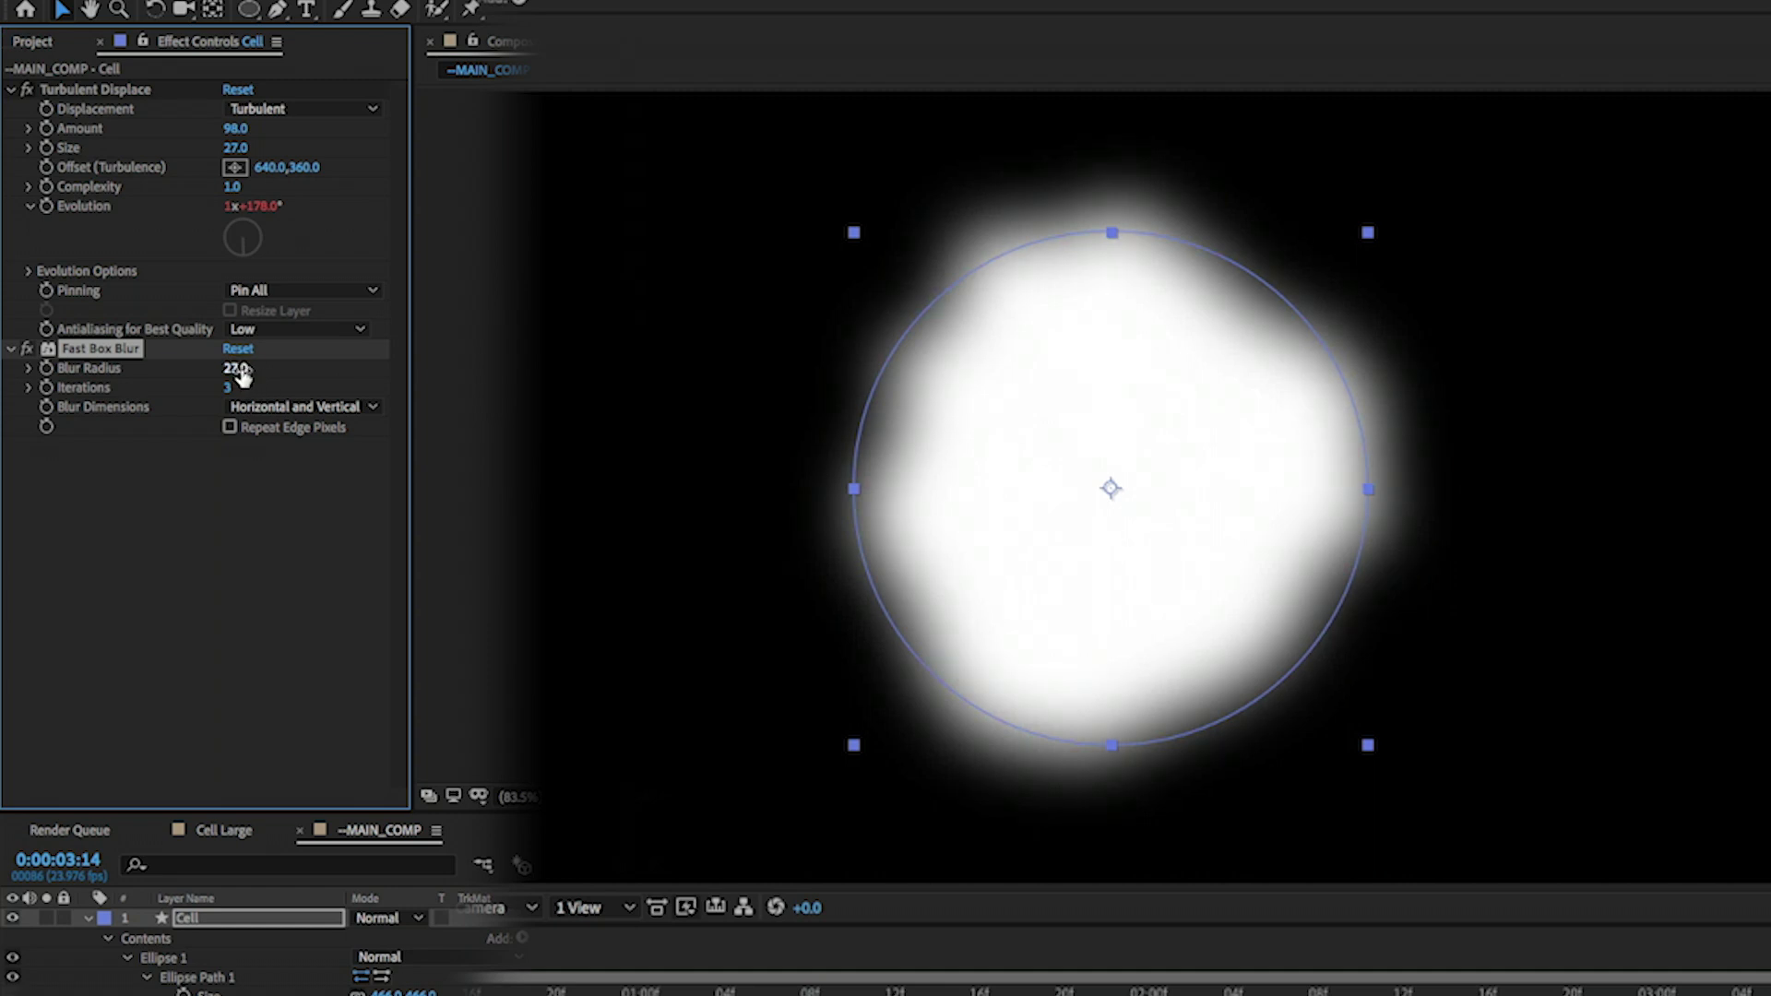
type("33")
key("Return")
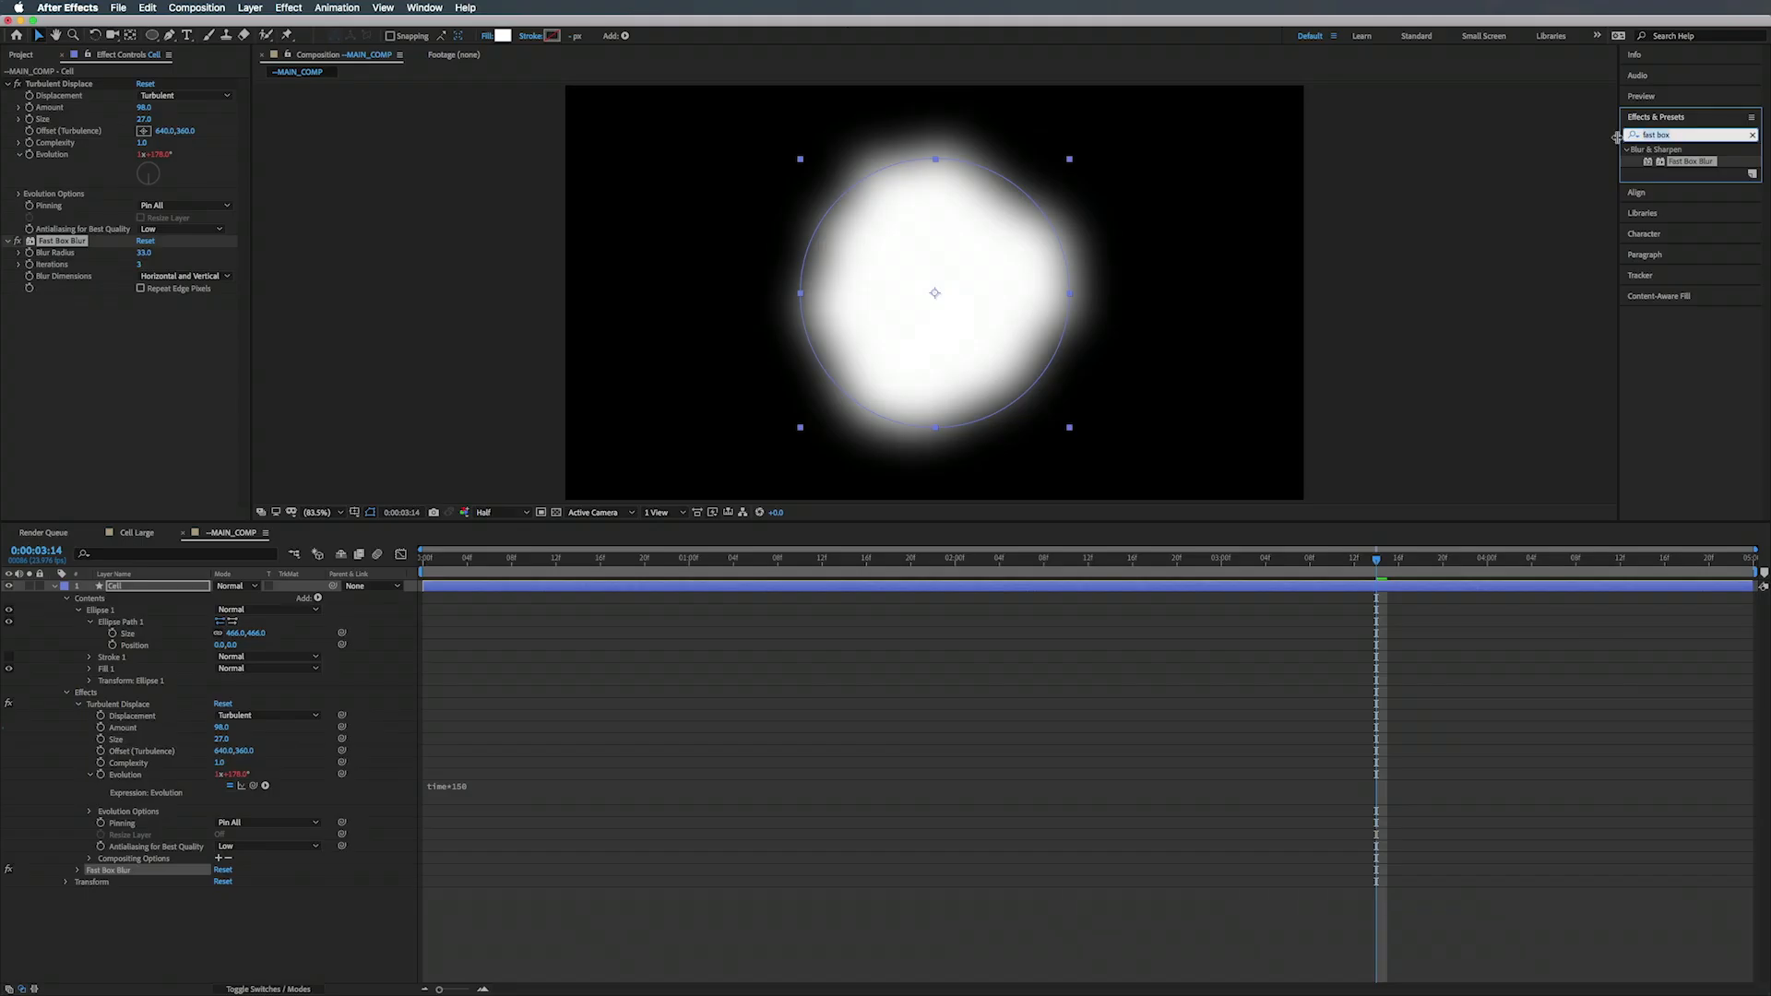
- Add the Levels effect below the blur on the Cell layer and set its channel to Alpha
type("levels")
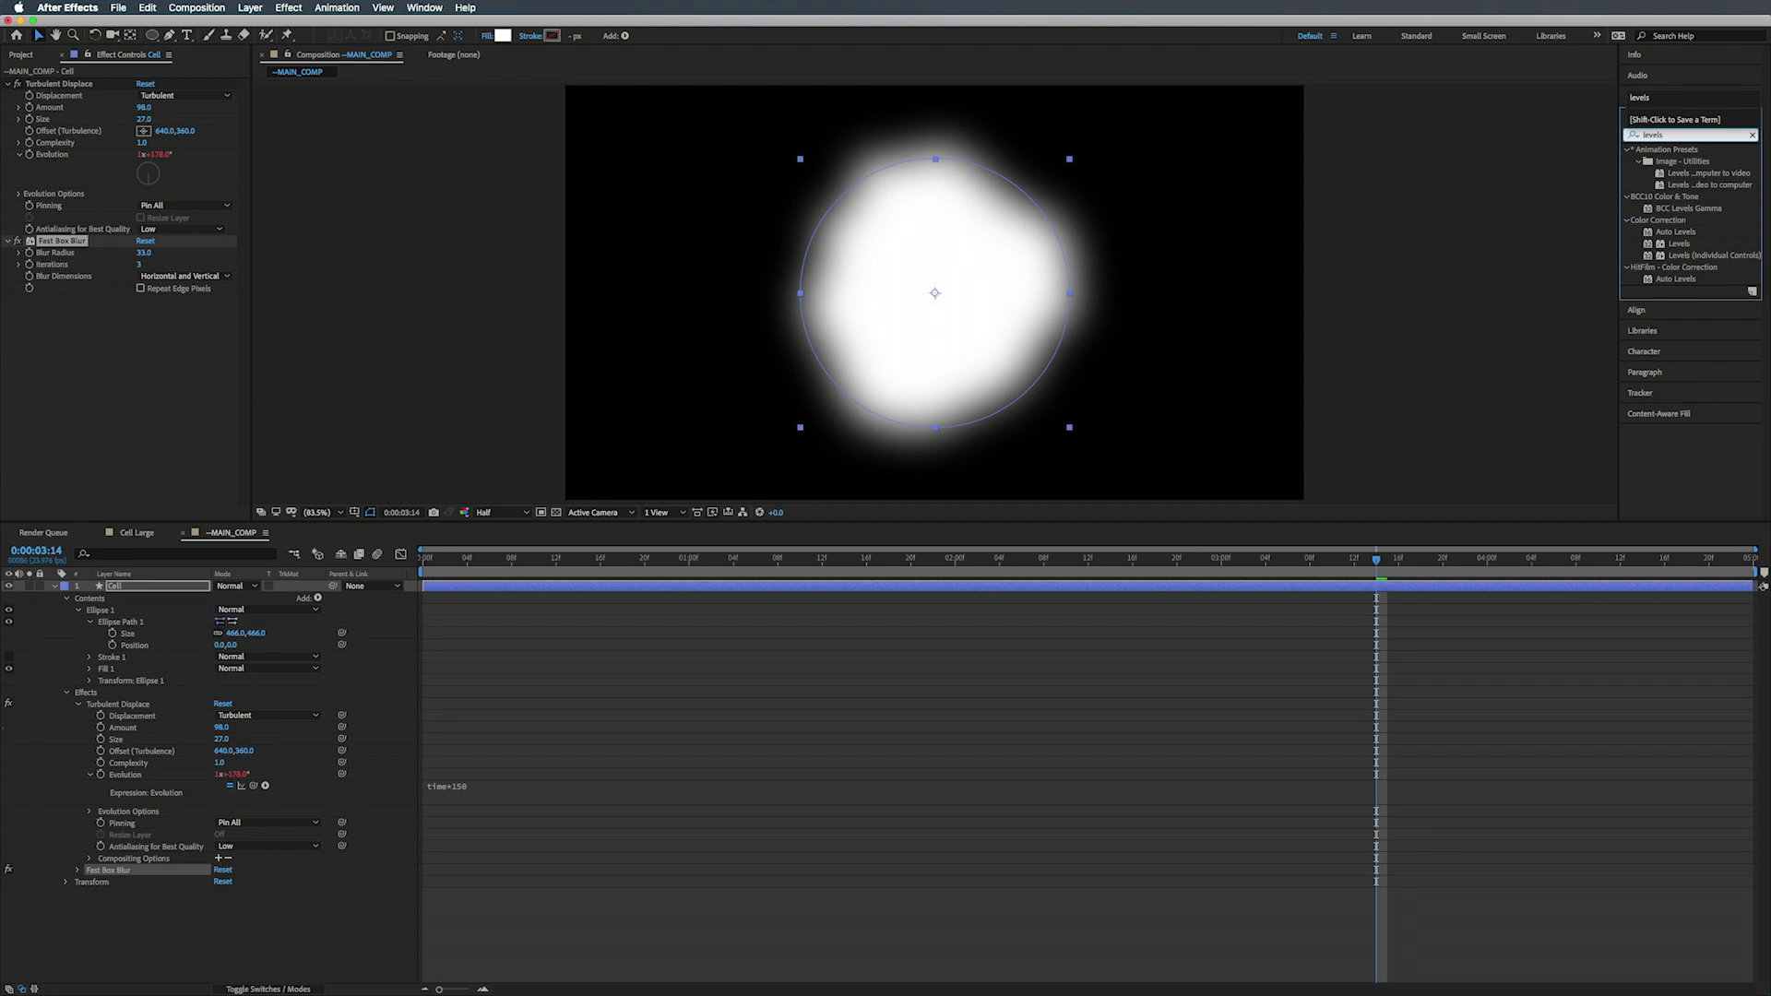
left_click_drag(1682, 246, 66, 366)
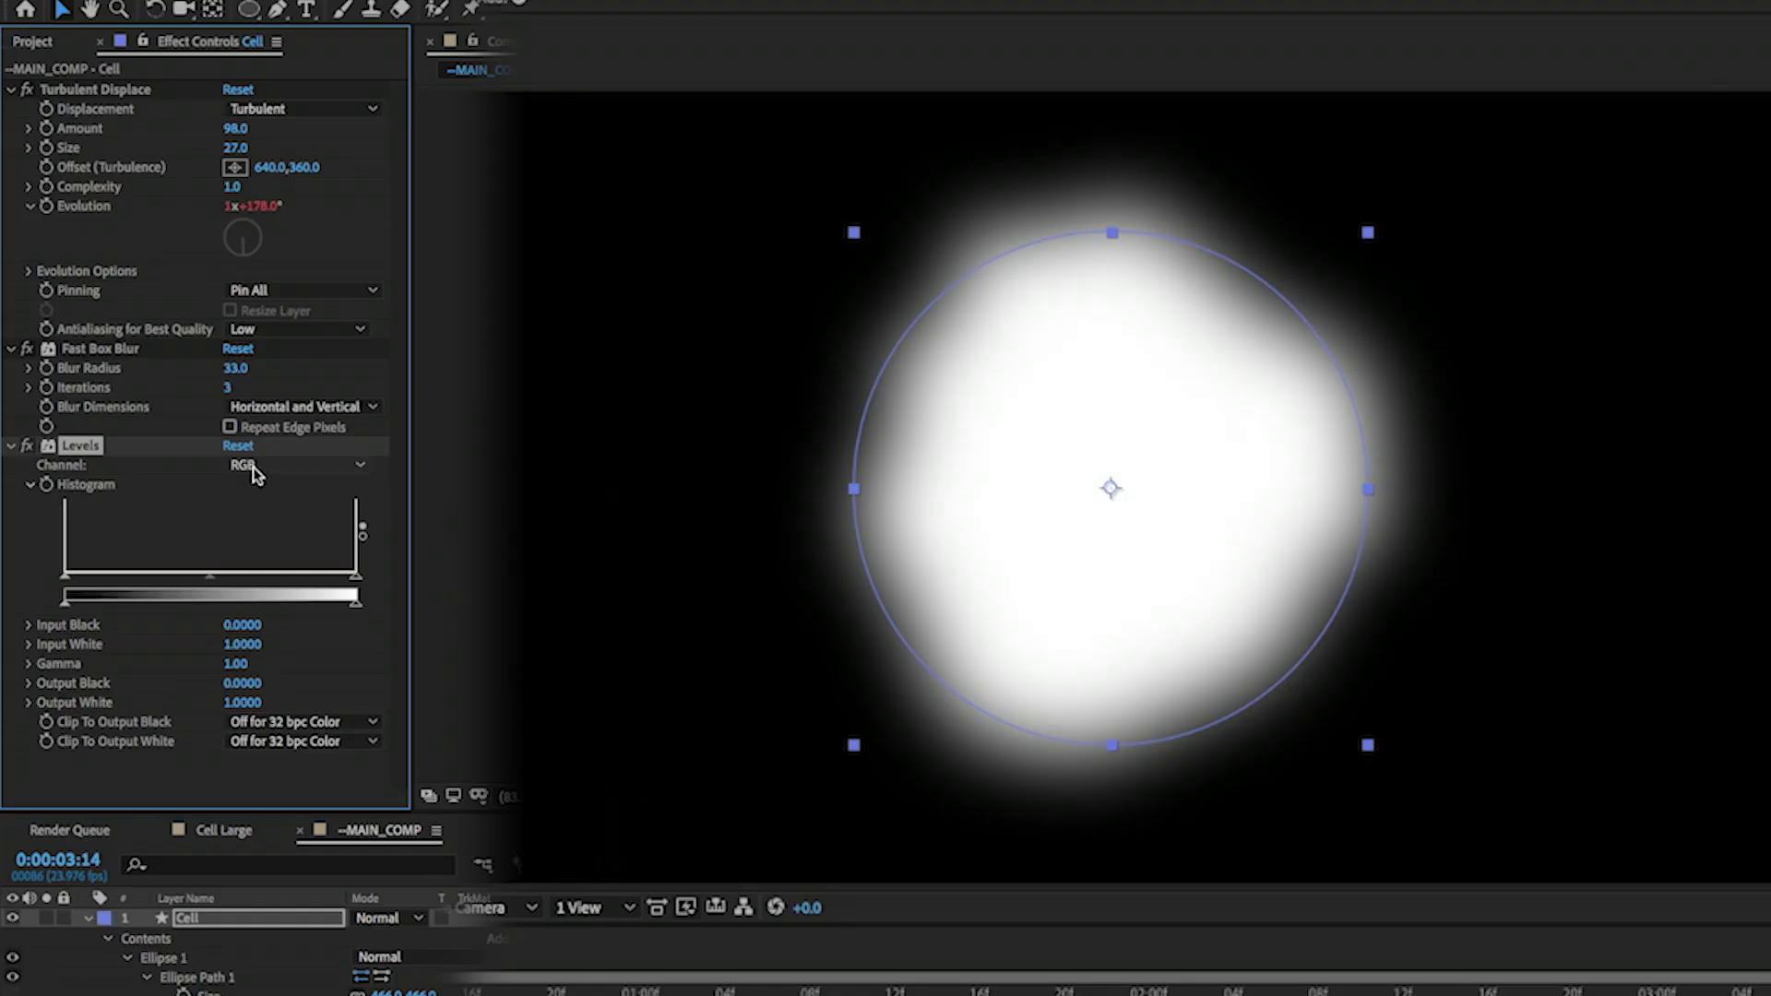
left_click(253, 466)
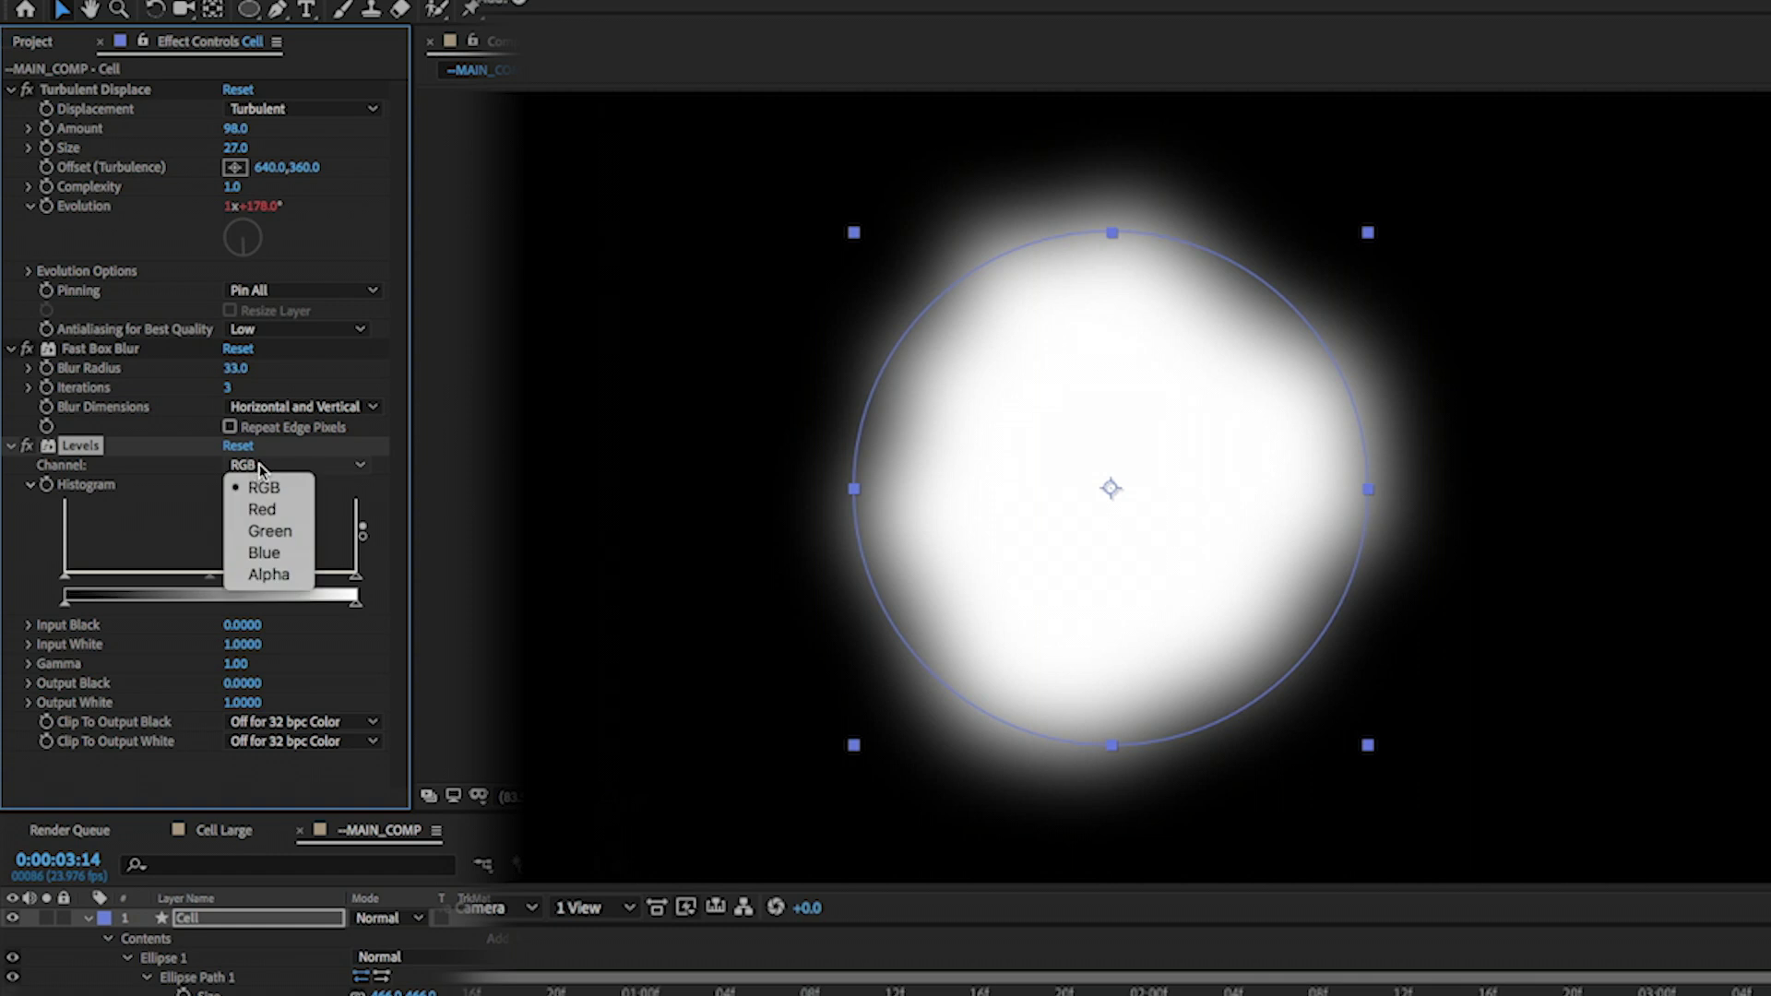
left_click(268, 577)
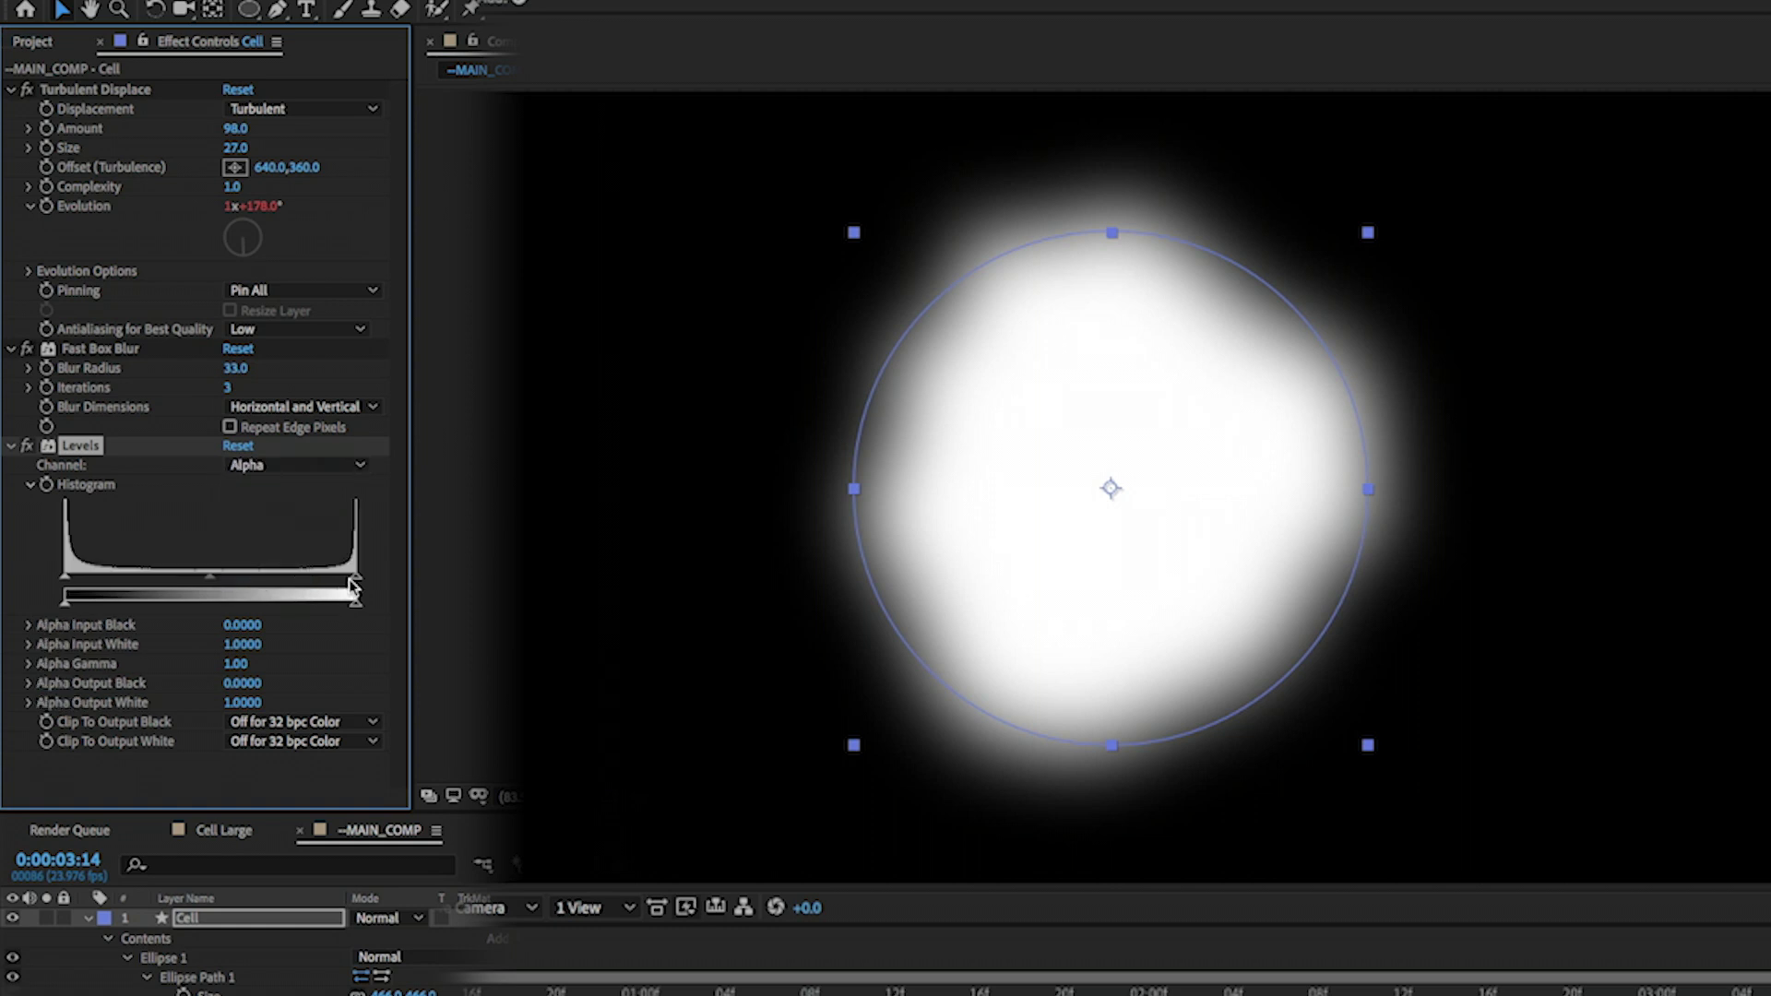
- Sharpen the blurred cell edge with Alpha Input White 0.5176, Alpha Input Black 0.4824 and Alpha Gamma 0.58 in Levels
left_click_drag(358, 583, 230, 585)
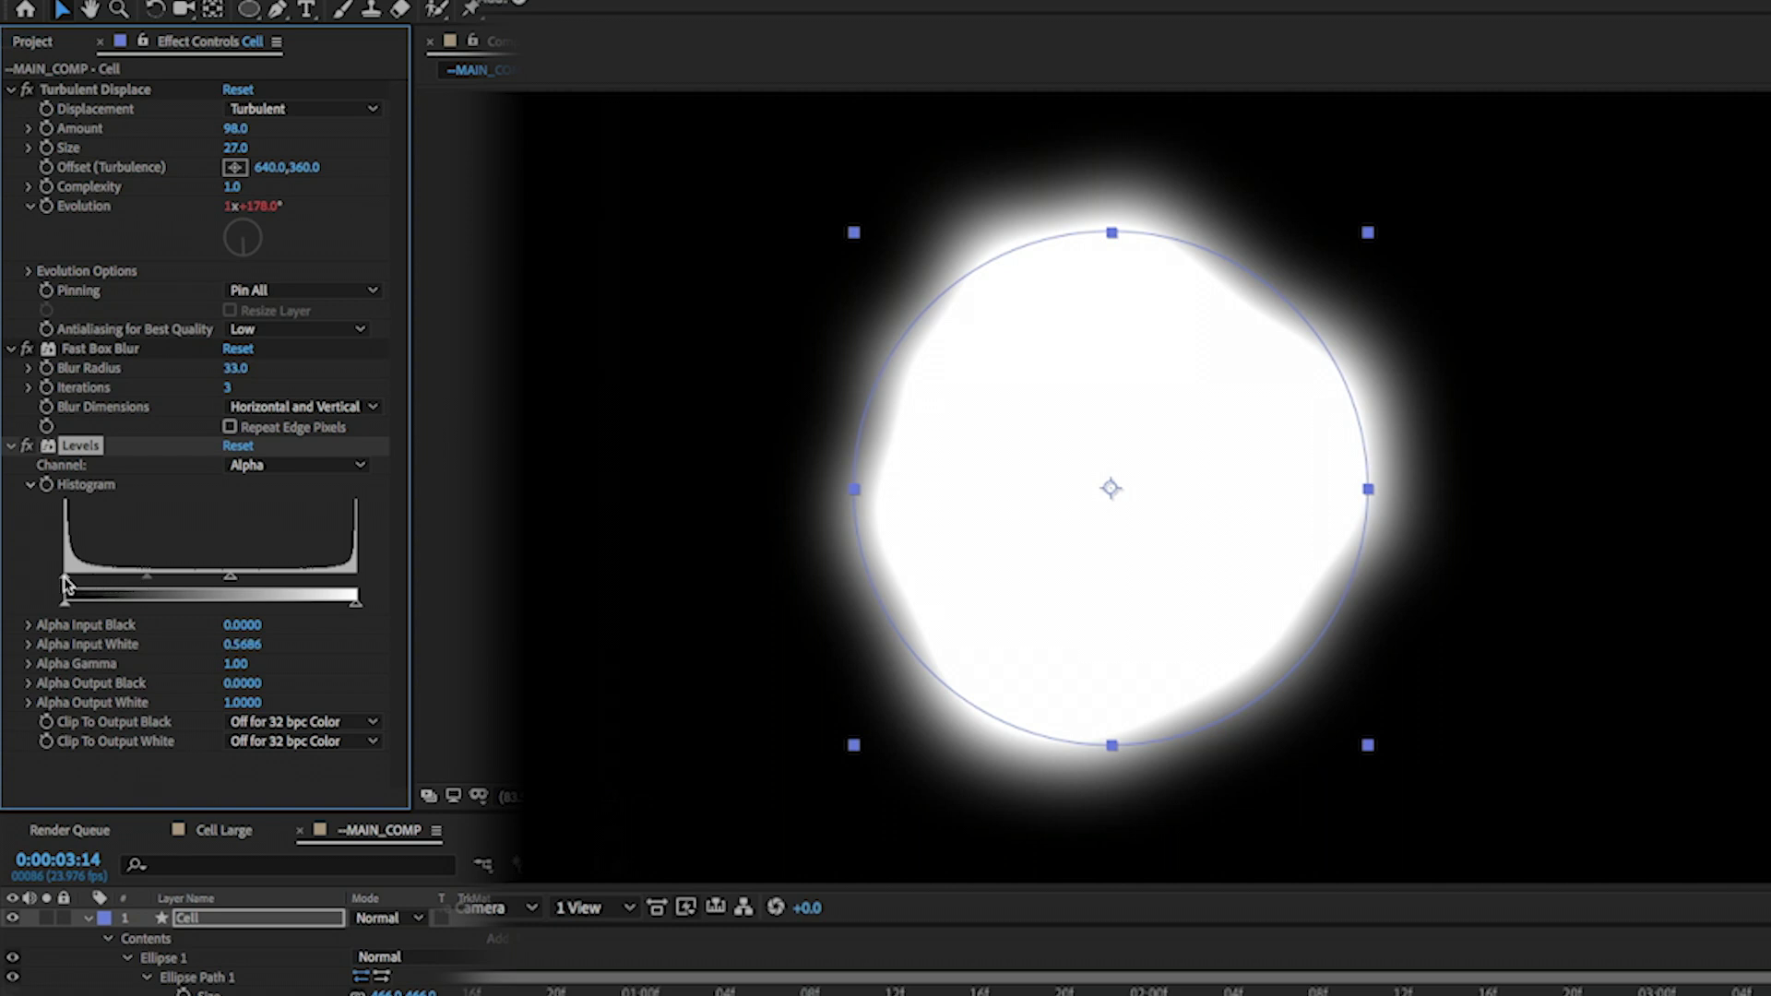
left_click_drag(67, 579, 218, 579)
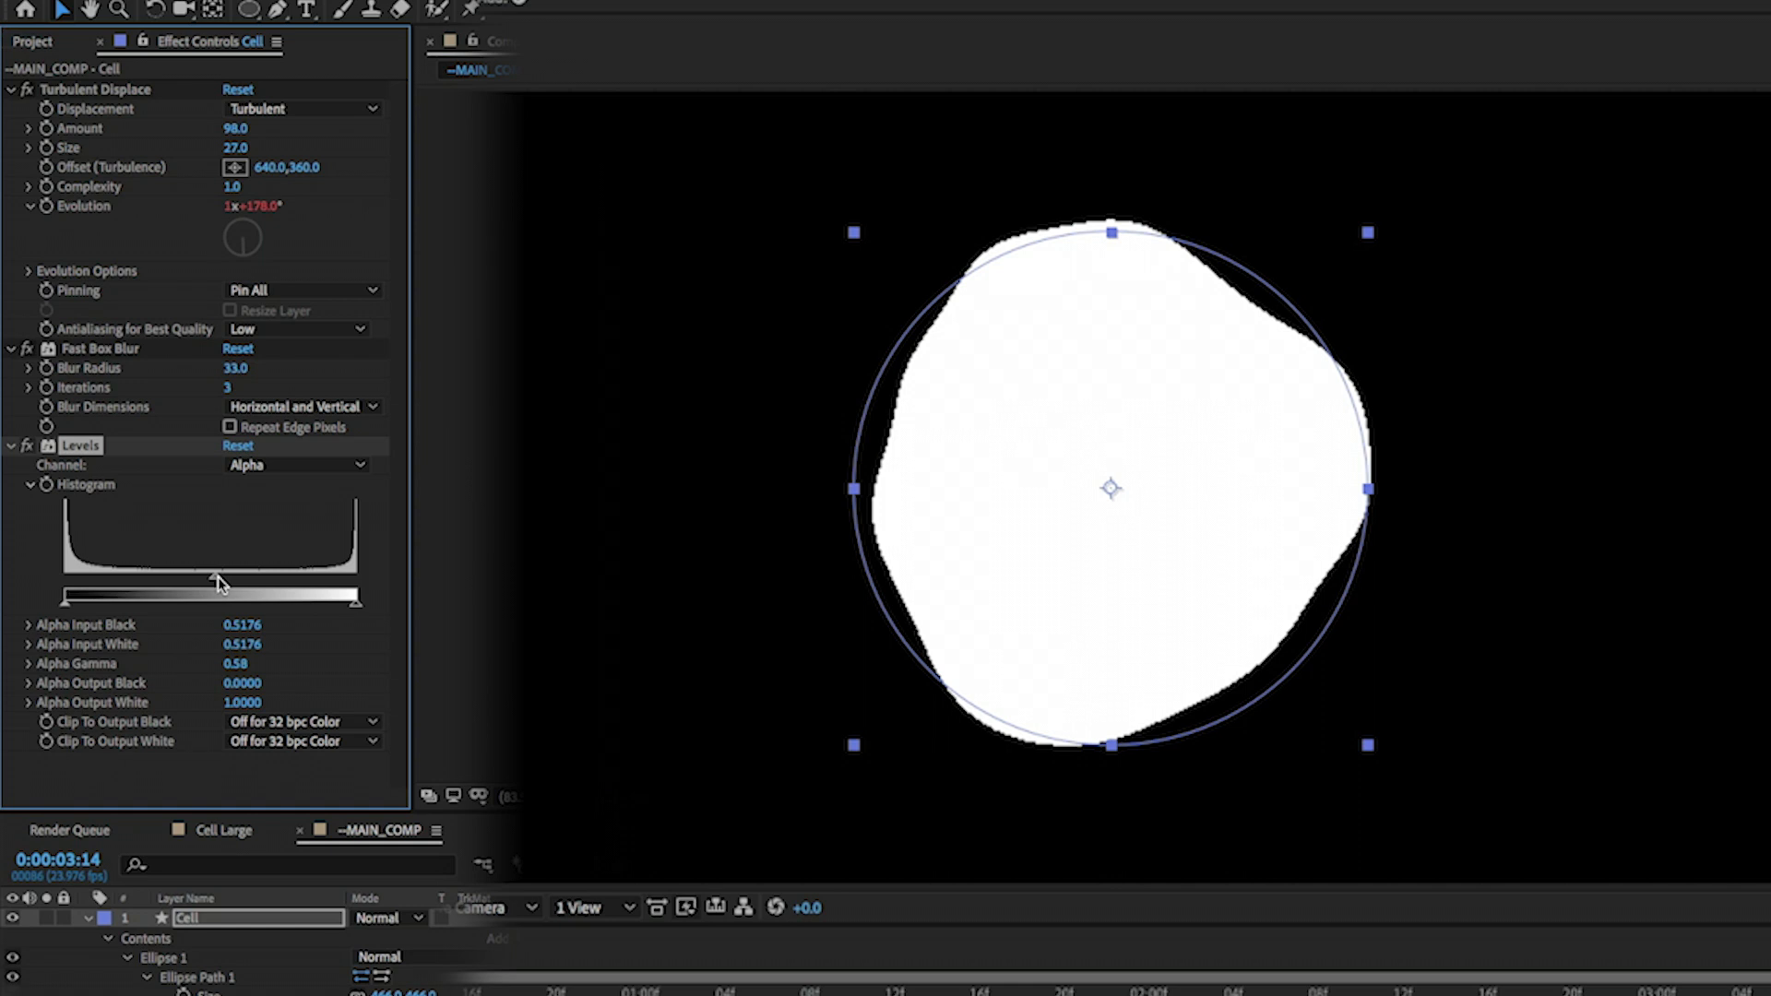
left_click_drag(214, 580, 207, 581)
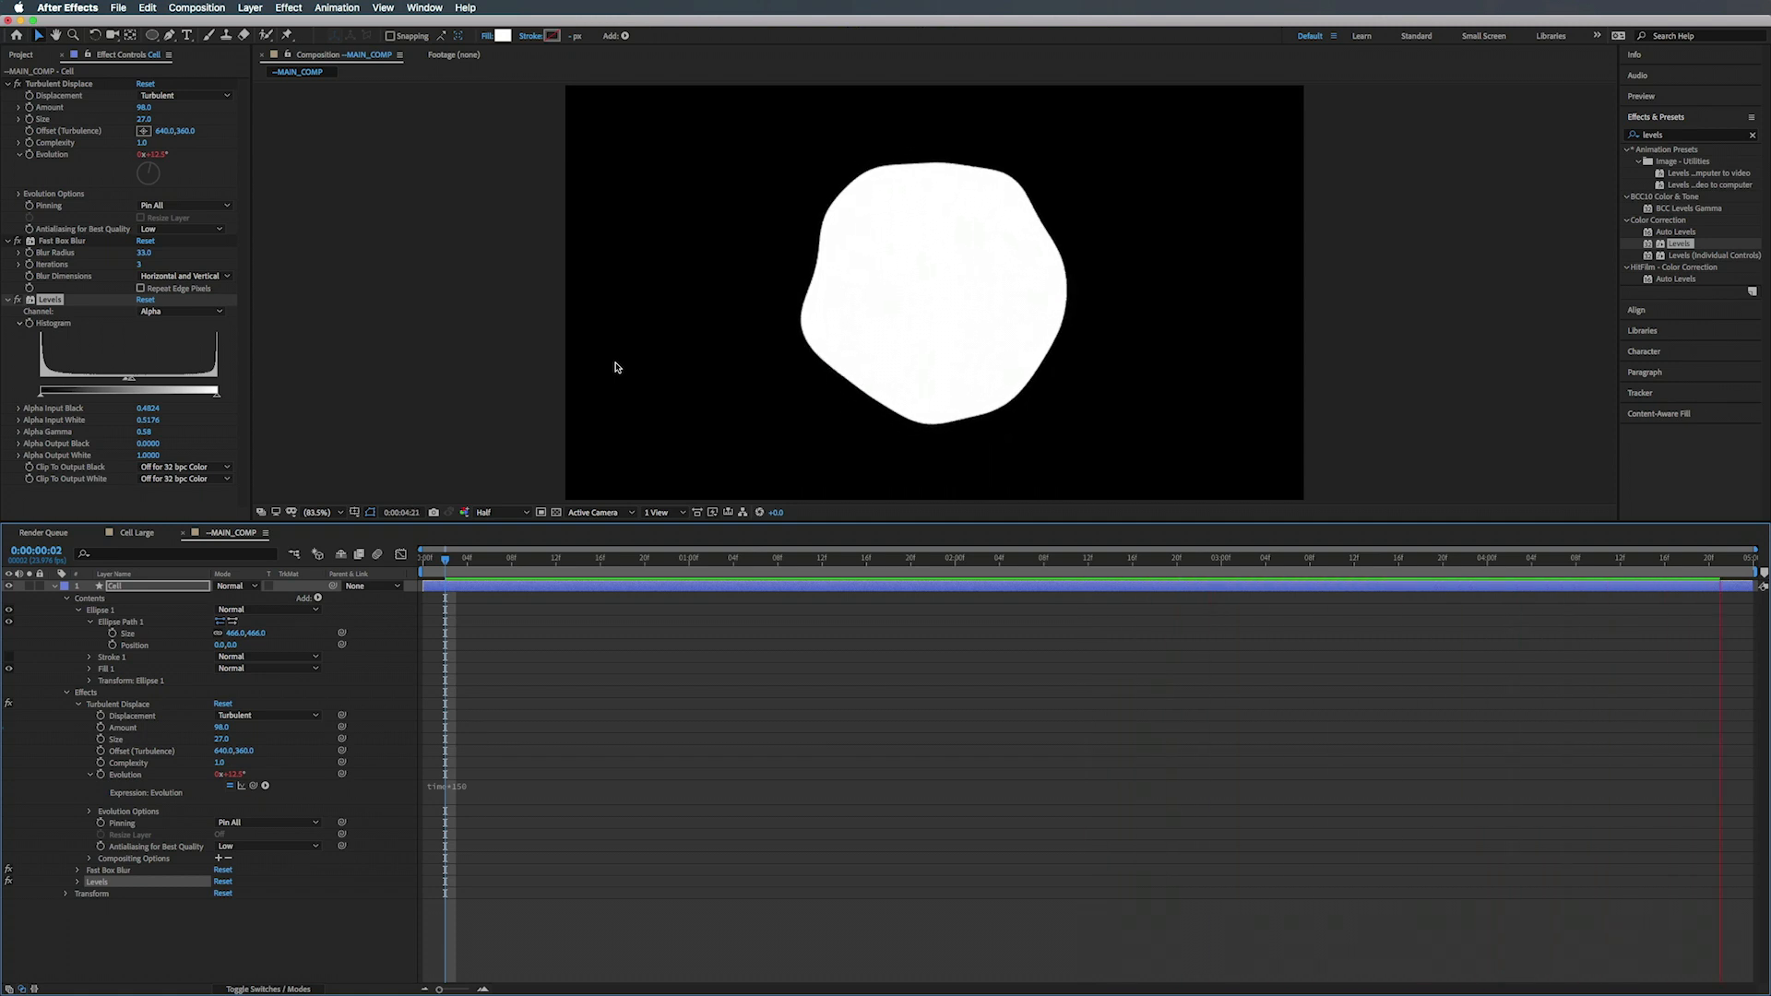
- Collapse the settings of the three effects and the expanded properties of the Cell layer
left_click(7, 299)
left_click(7, 241)
left_click(7, 84)
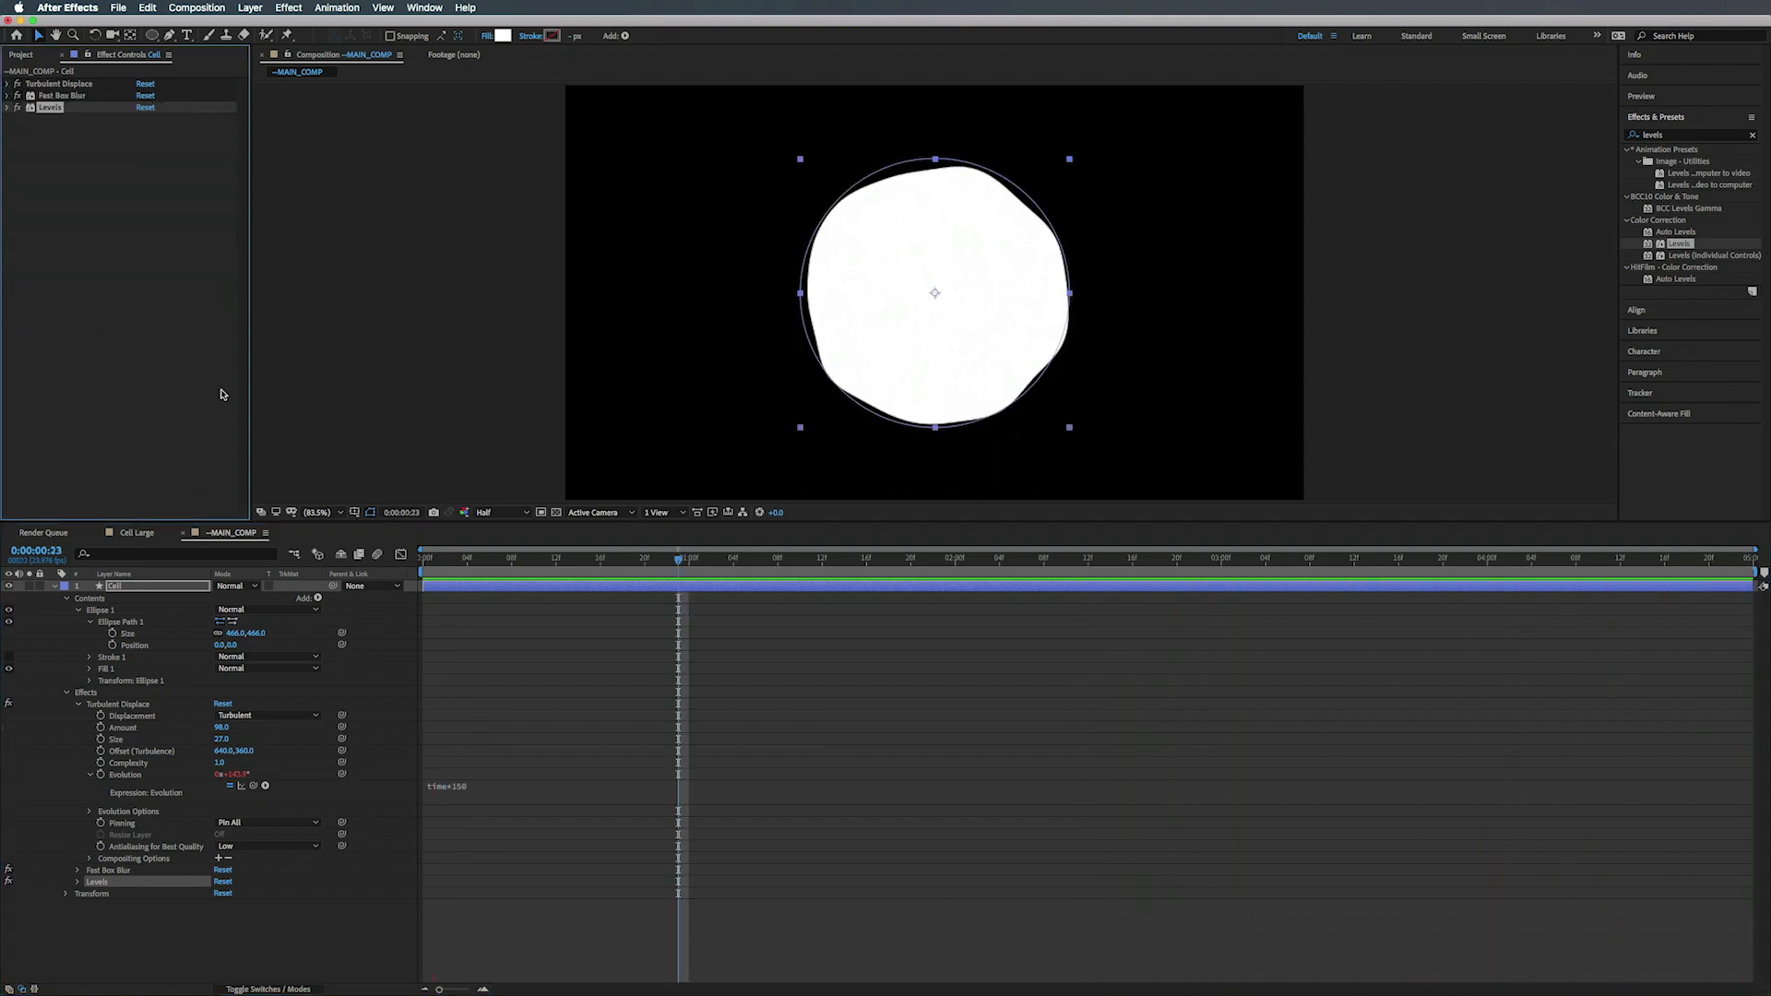
left_click(53, 585)
- Duplicate the Cell layer and rename the original Cell Left
left_click(152, 588)
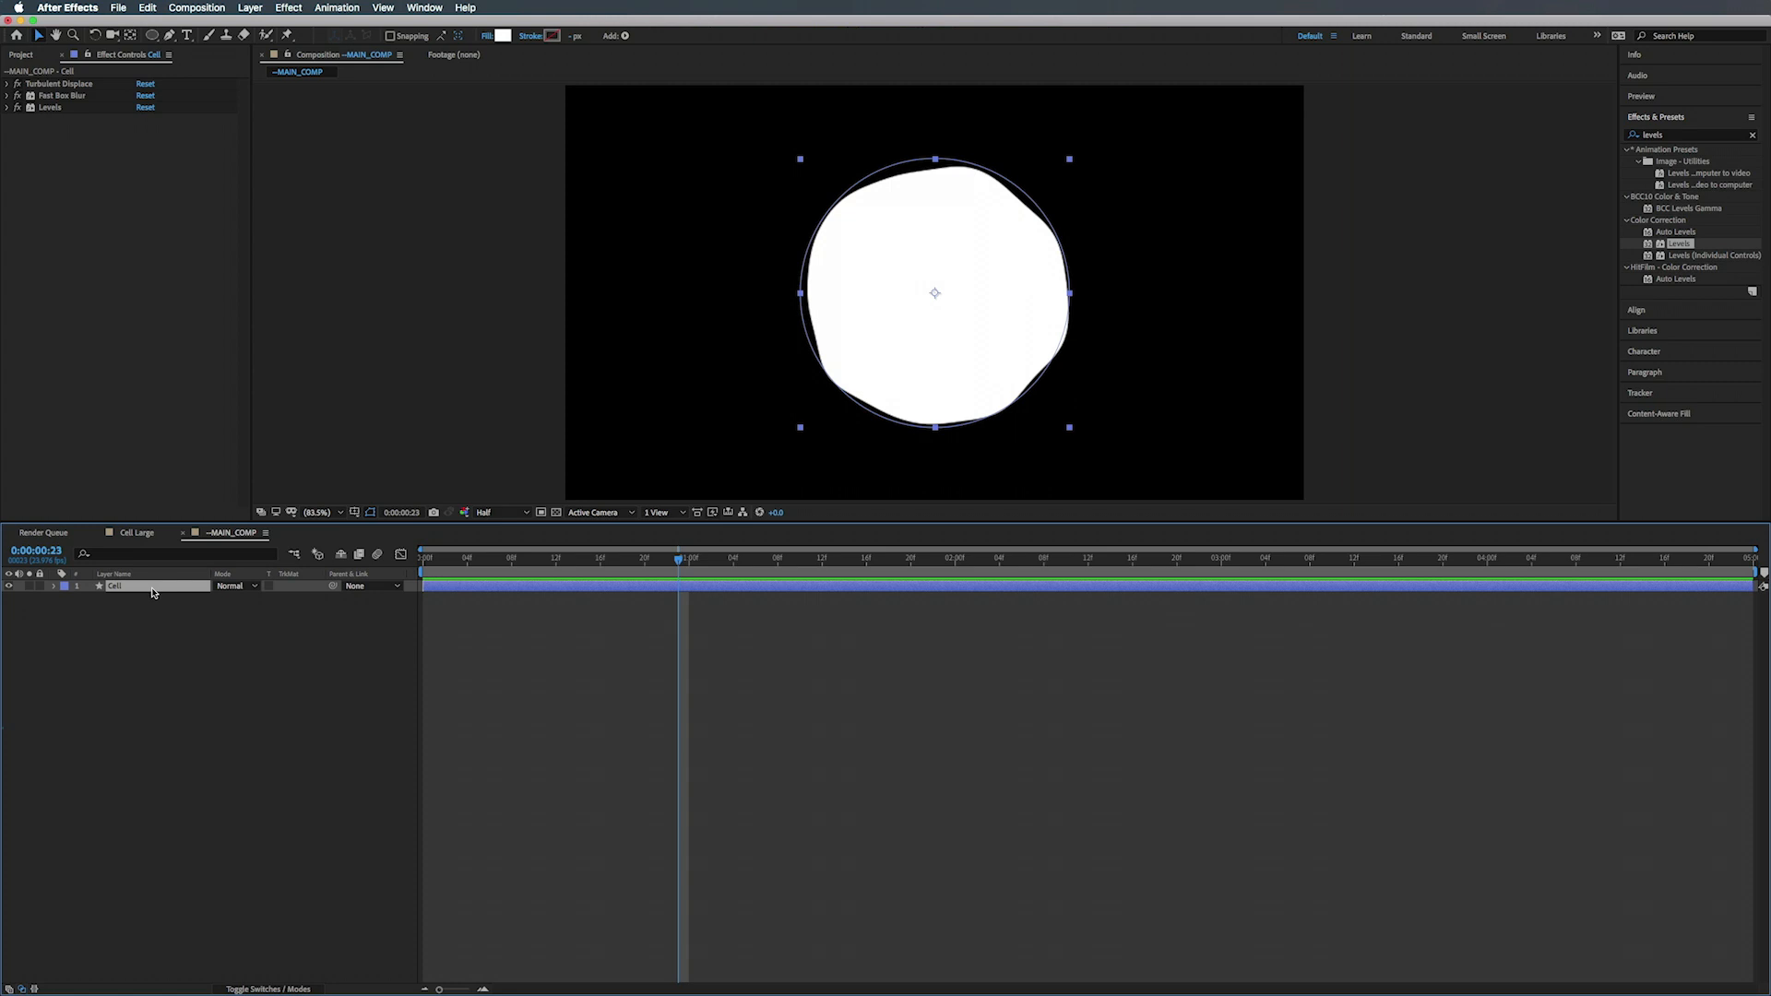
key("super+d")
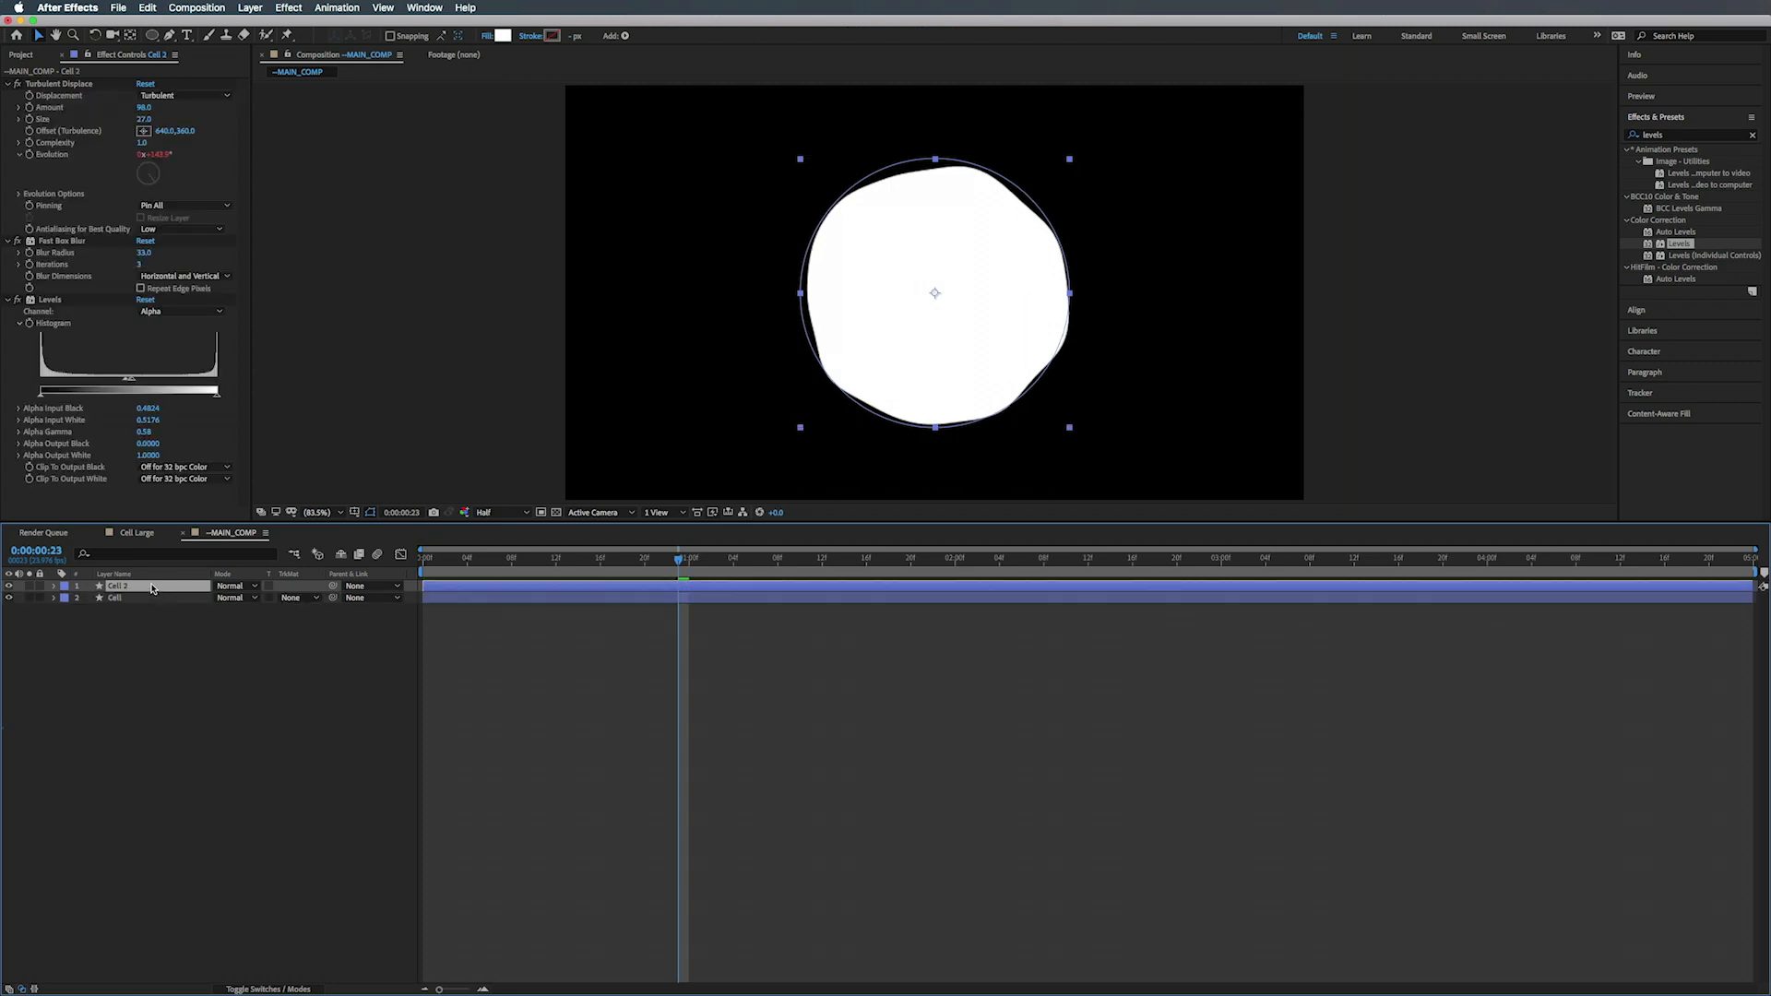
left_click(148, 599)
key("Return")
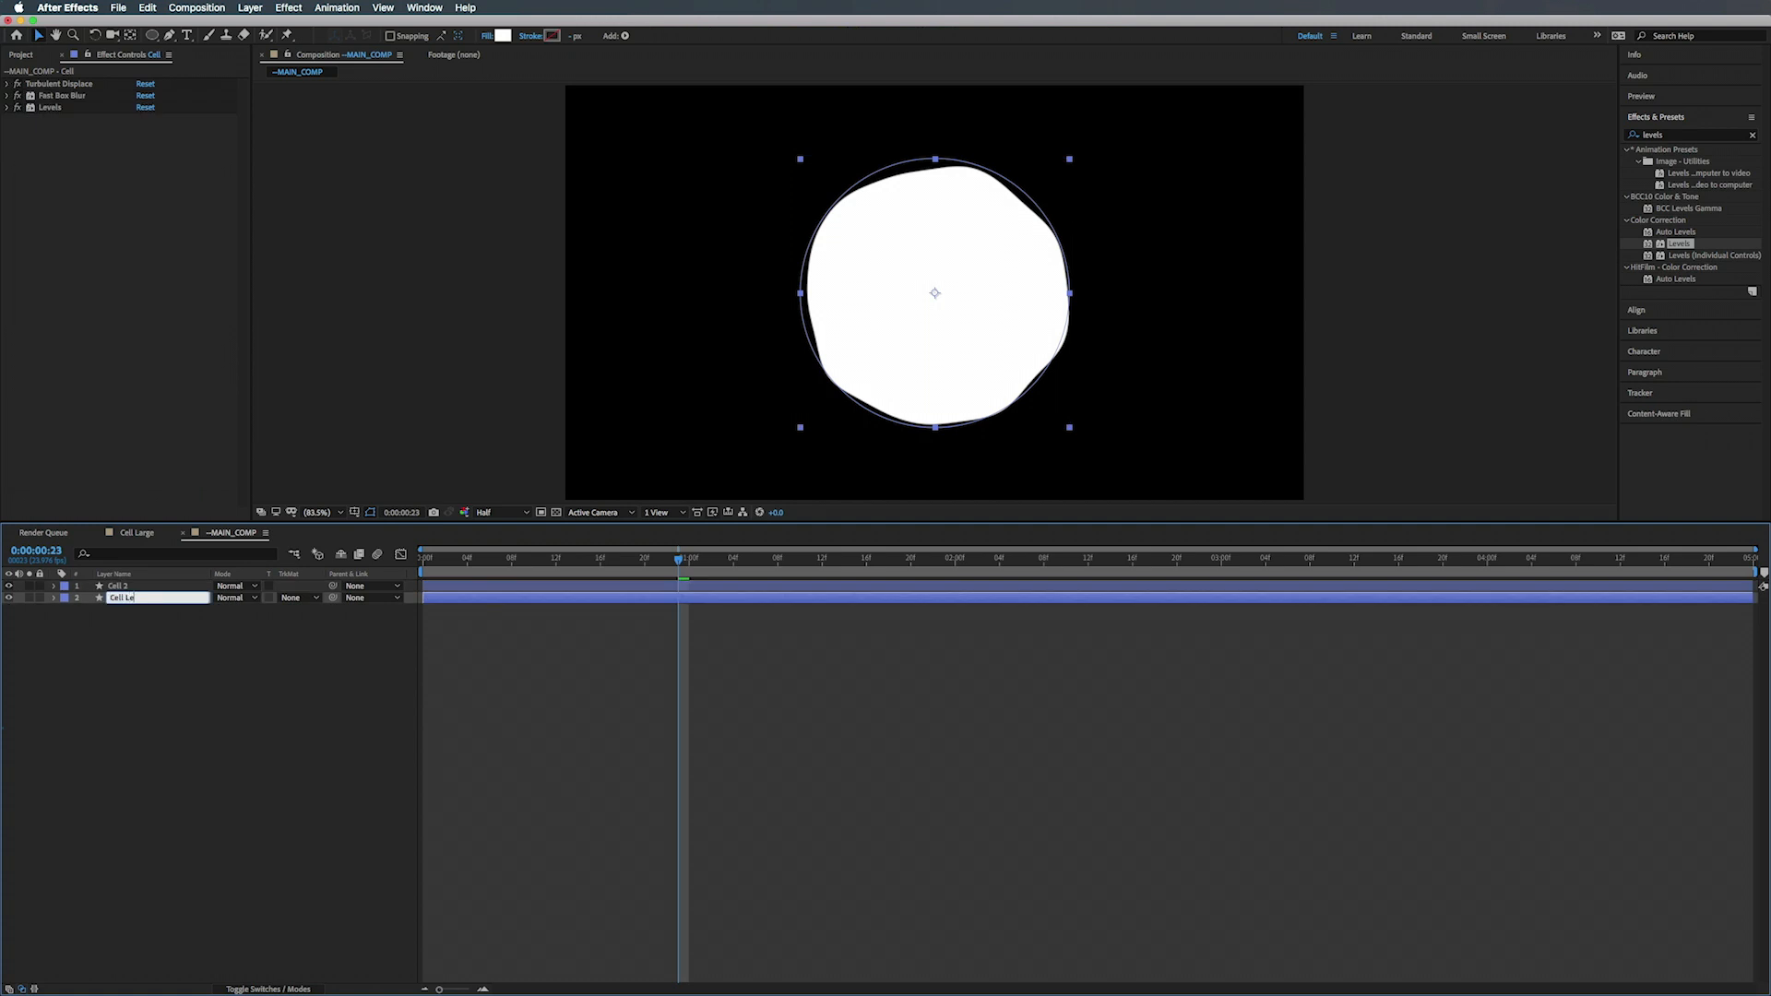
type("Cell Left")
key("Return")
- Rename the duplicated cell layer Cell Right
left_click(149, 587)
key("Return")
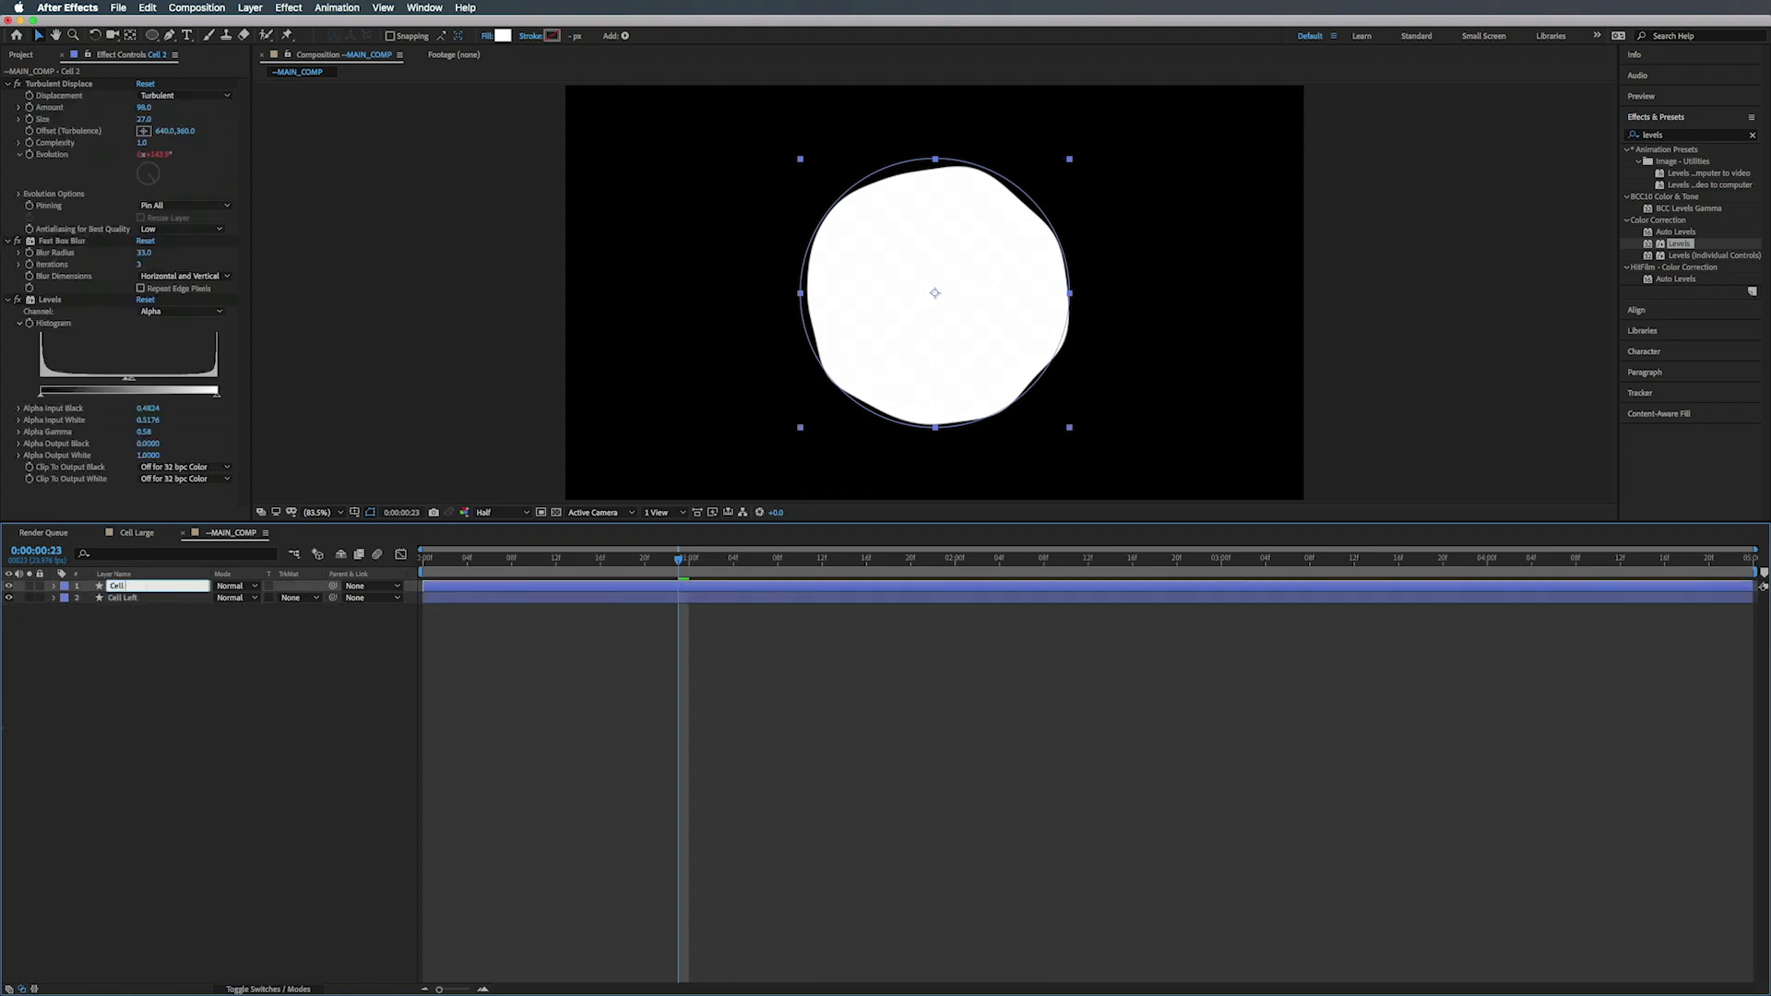
type("Cell Right")
key("Return")
- Reveal the Position of Cell Right and Cell Left and start keyframing it on both layers at 0:00:00:12
left_click(53, 585)
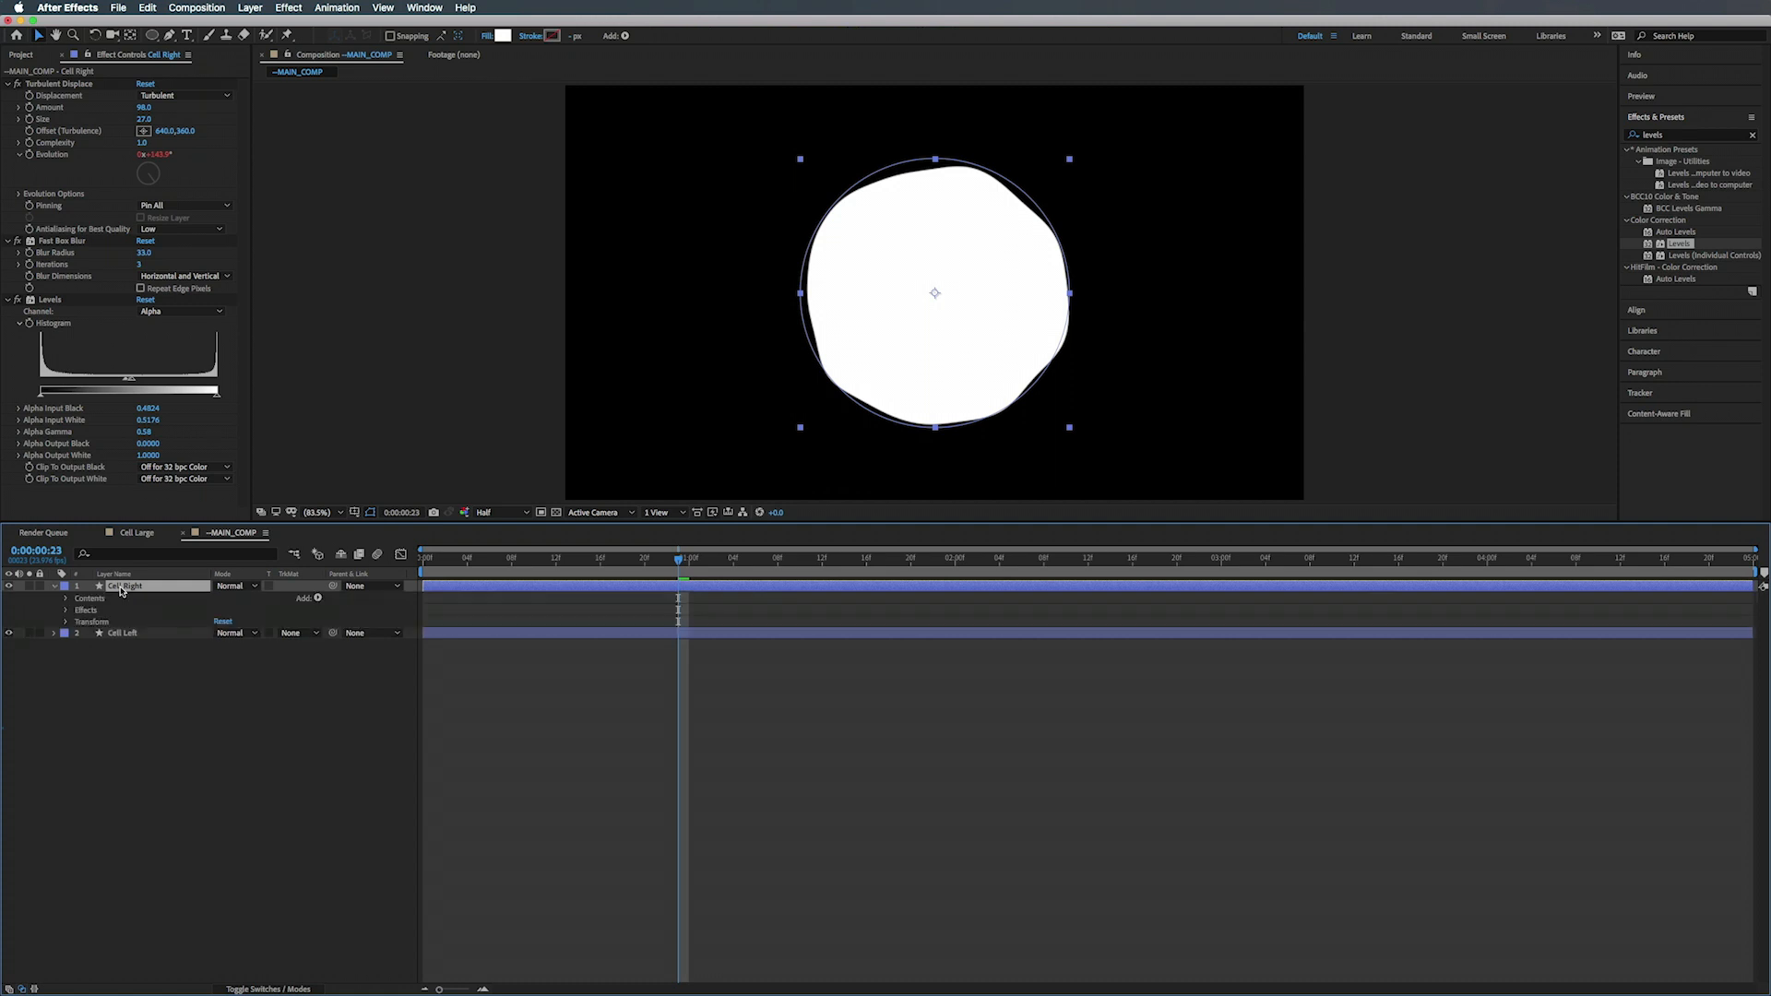
left_click(127, 635, "shift")
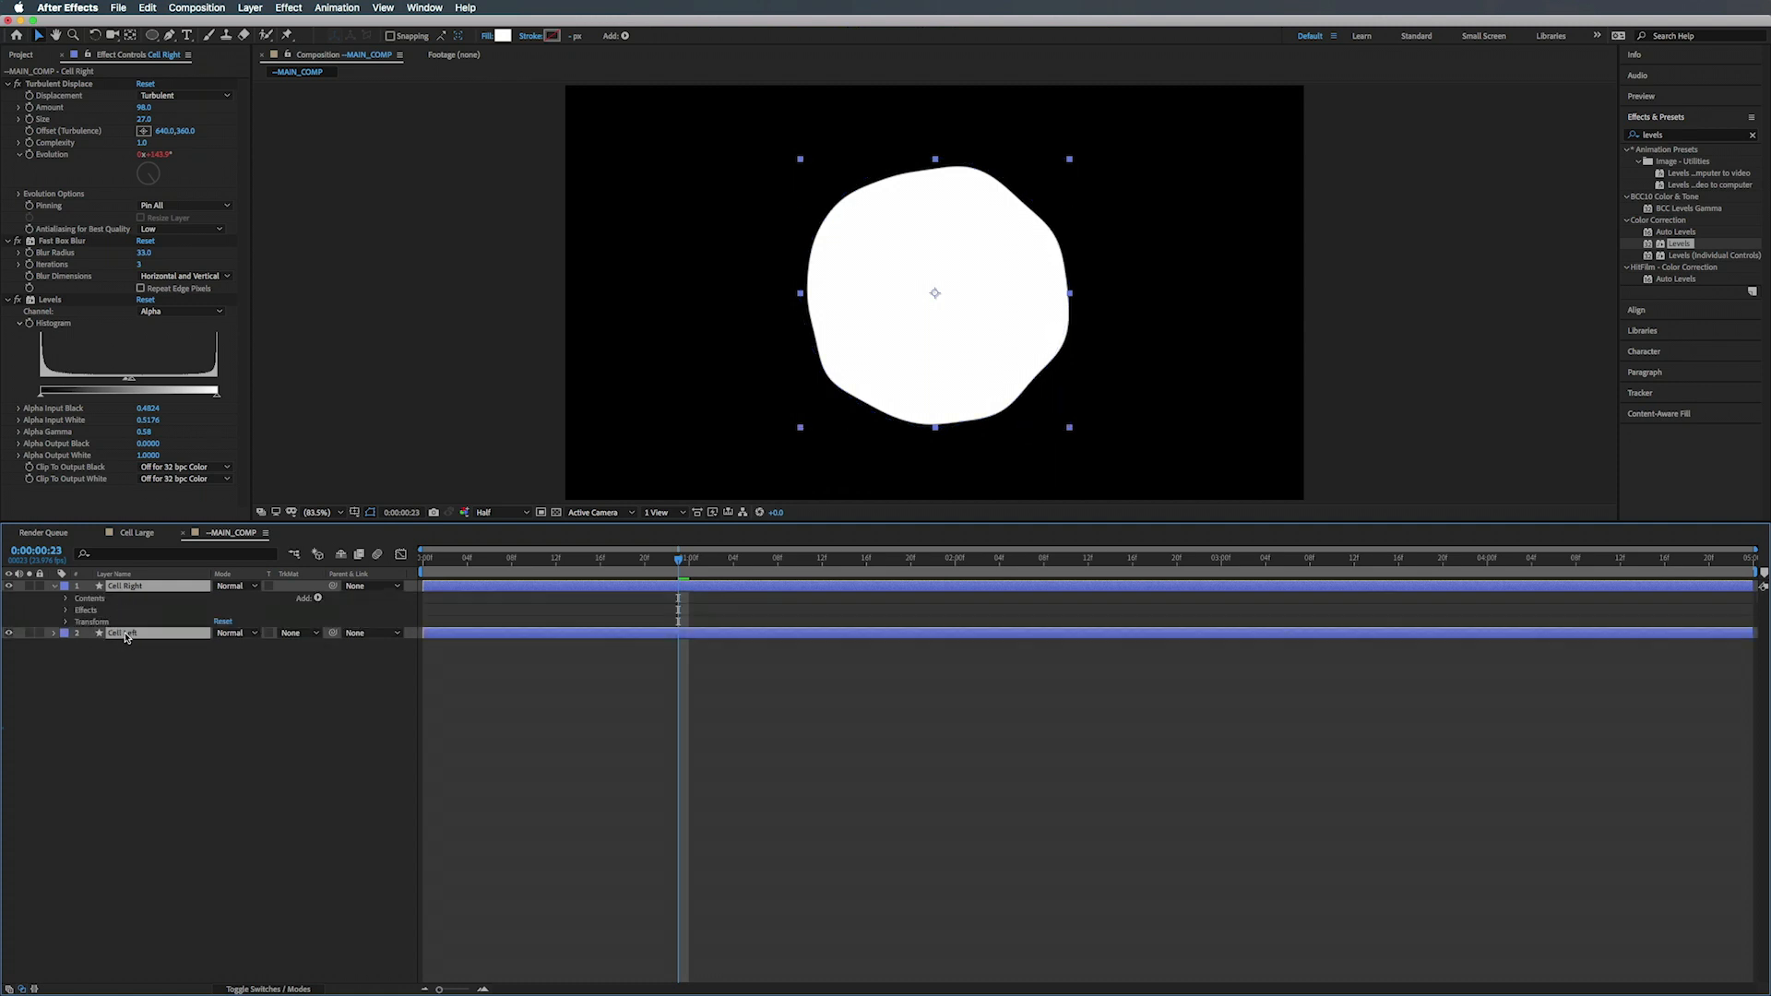
key("p")
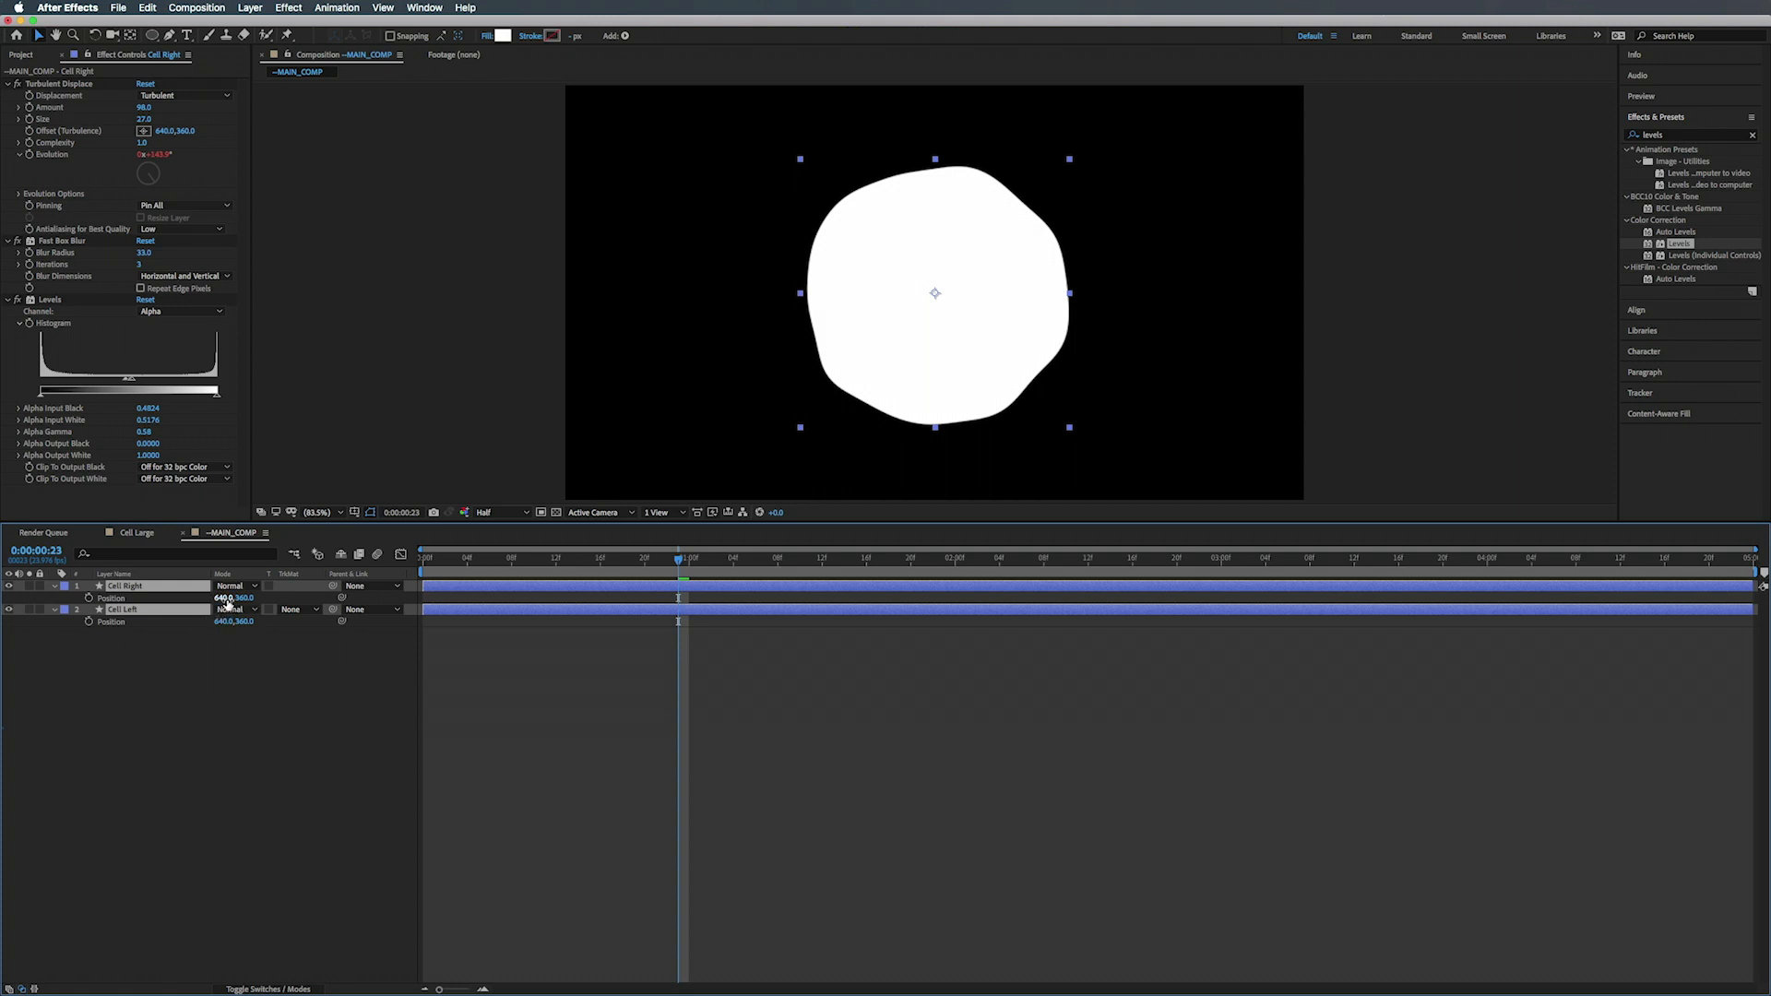
left_click(559, 559)
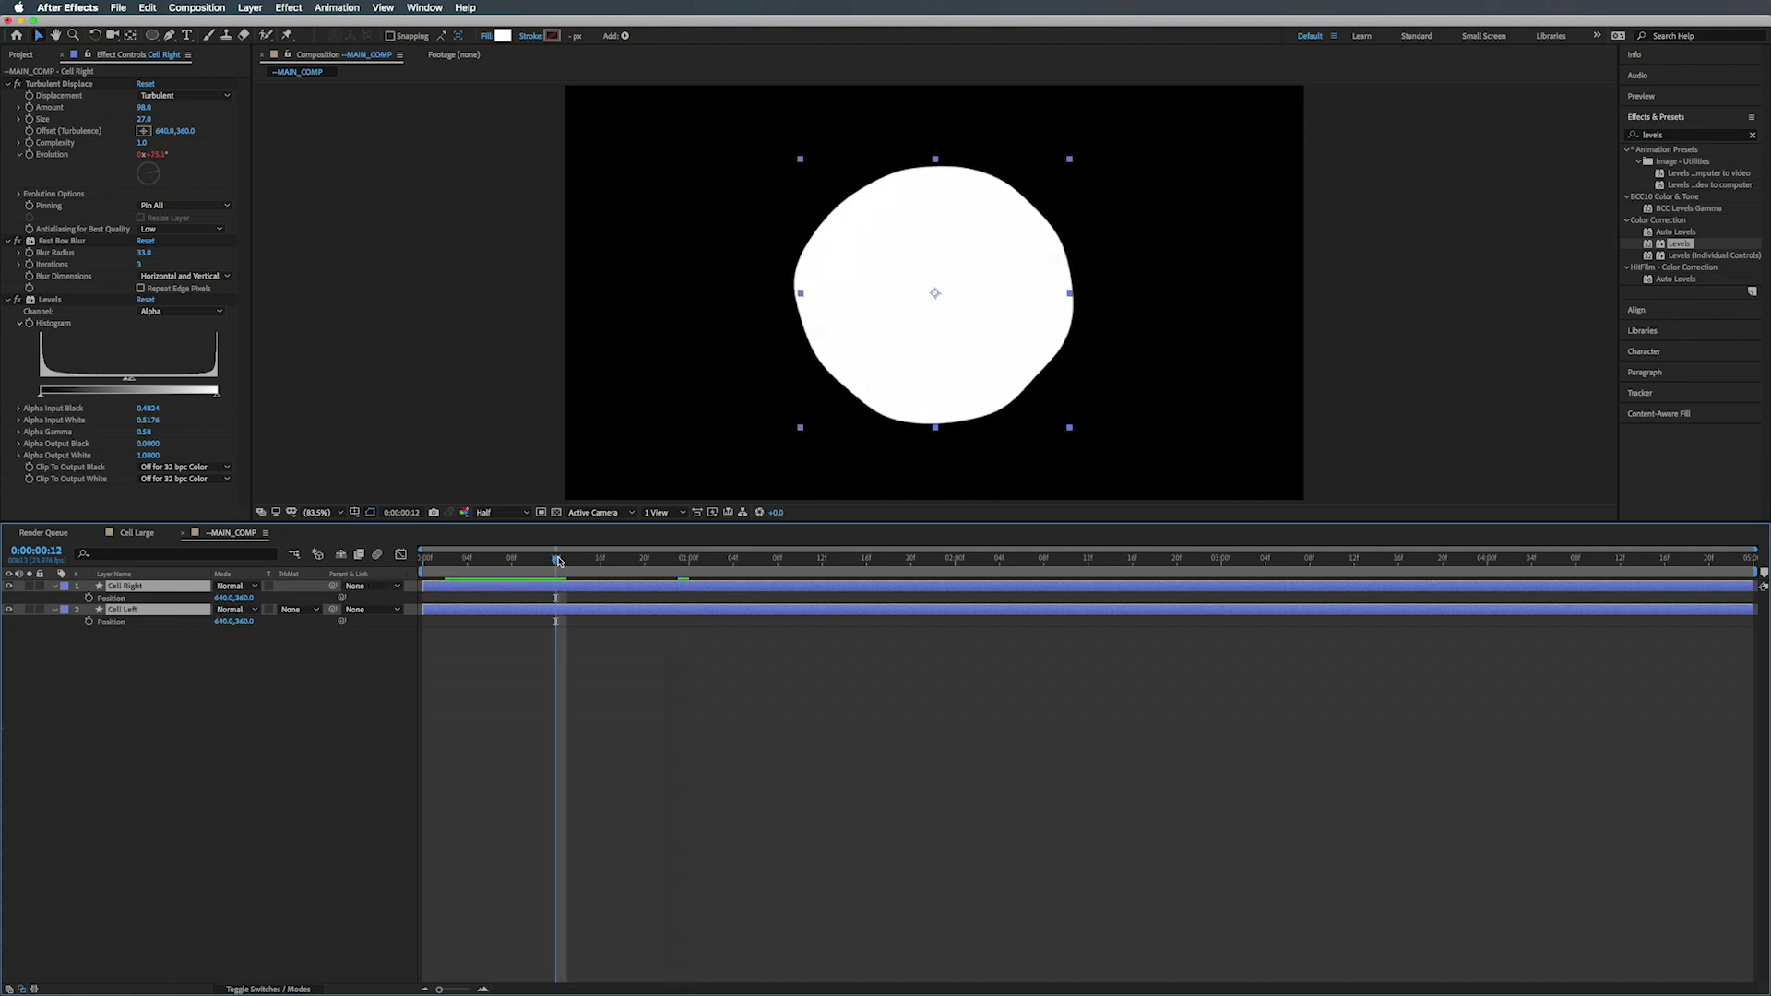
left_click(89, 598)
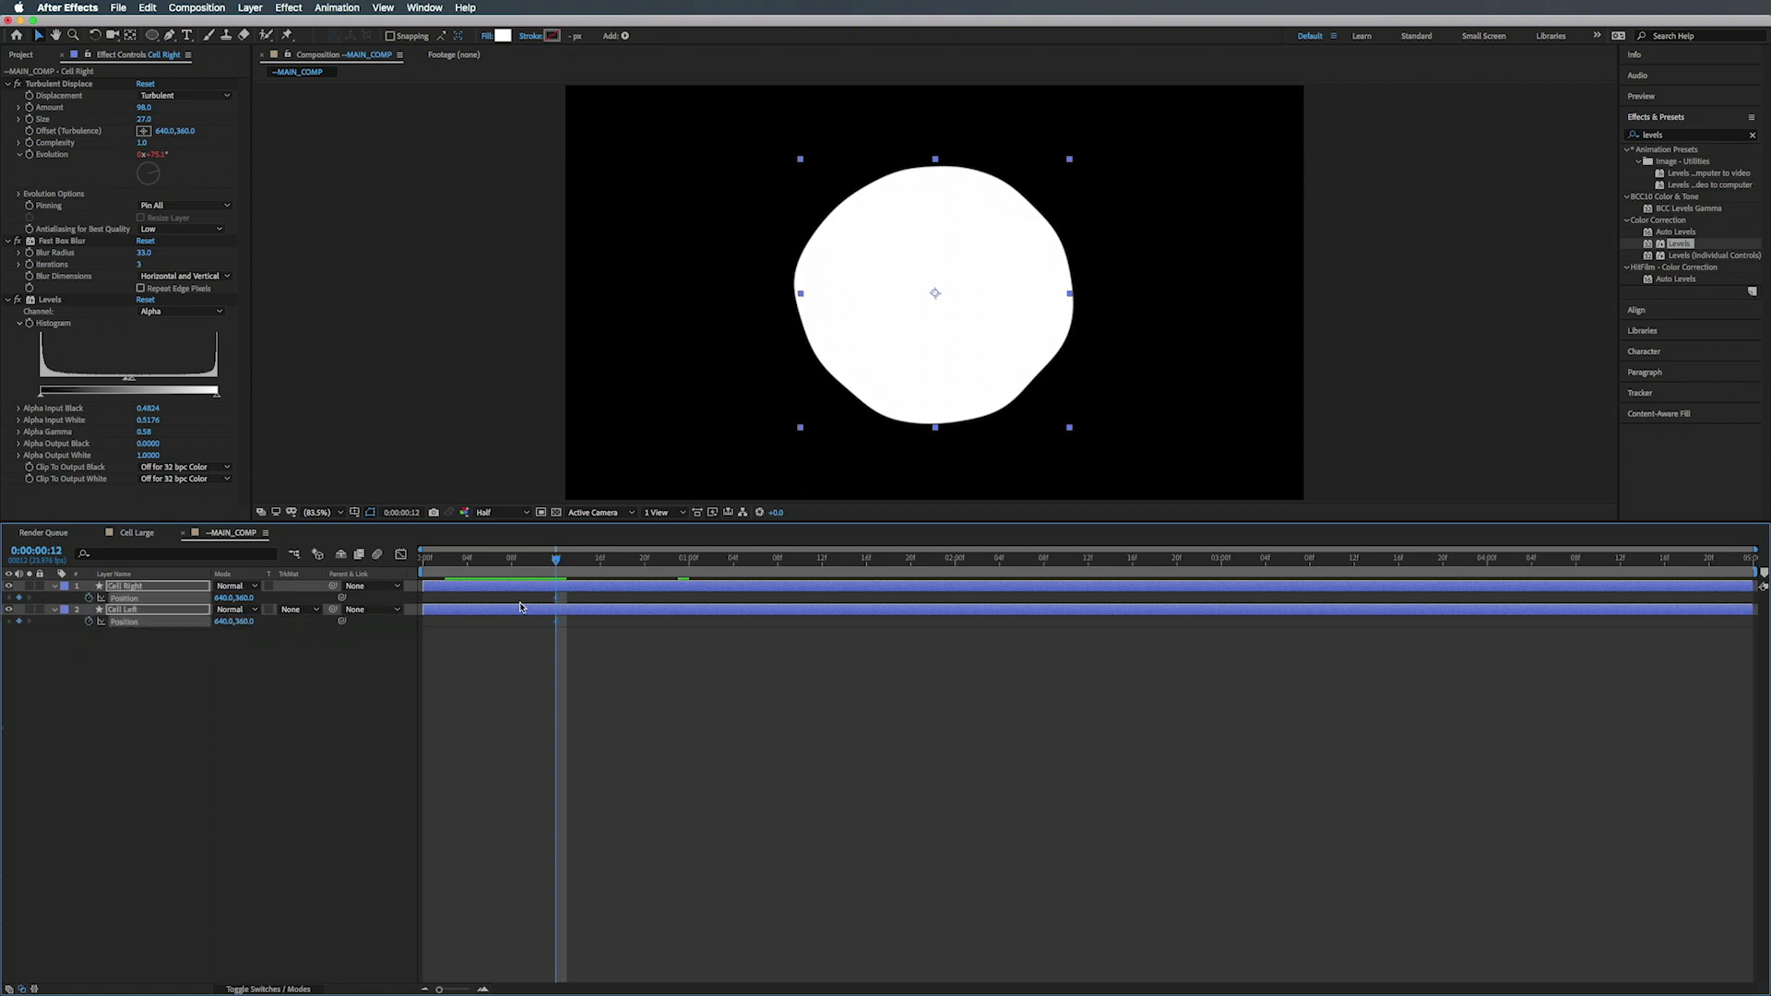
- At 0:00:03:00, move the cells apart by setting X position to 969 for Cell Right and 348 for Cell Left
left_click_drag(558, 563, 956, 567)
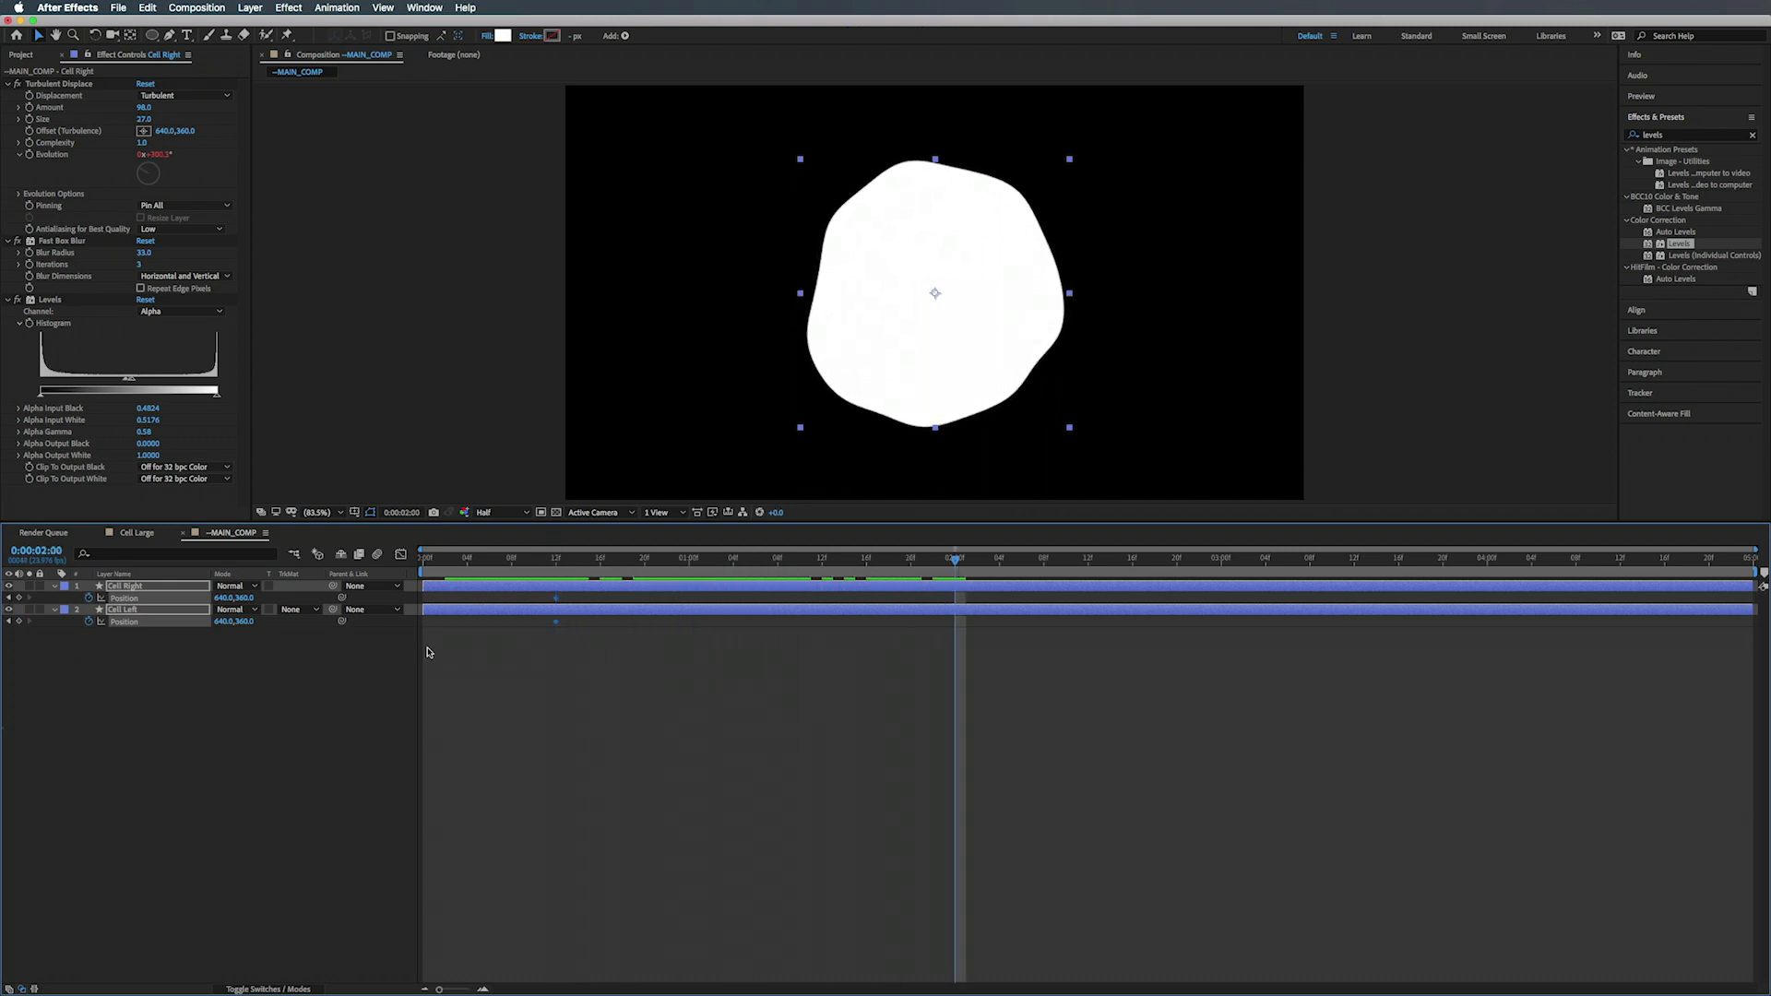
left_click_drag(955, 563, 1221, 563)
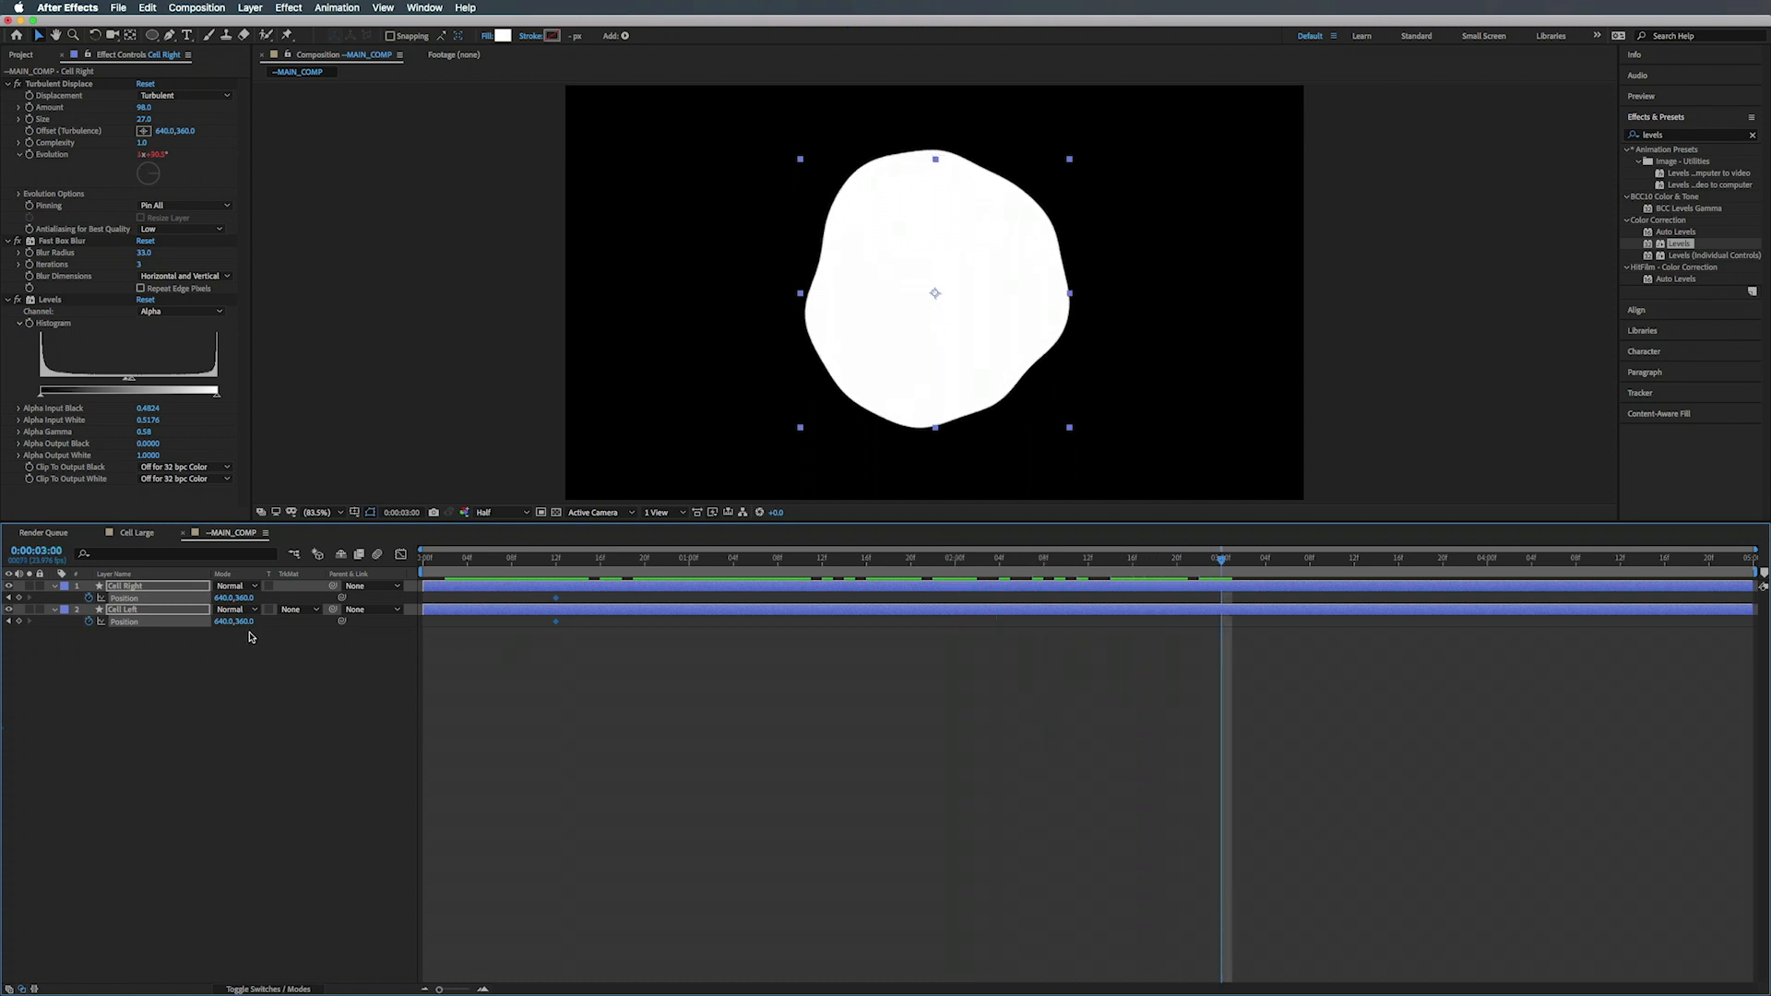
left_click(242, 693)
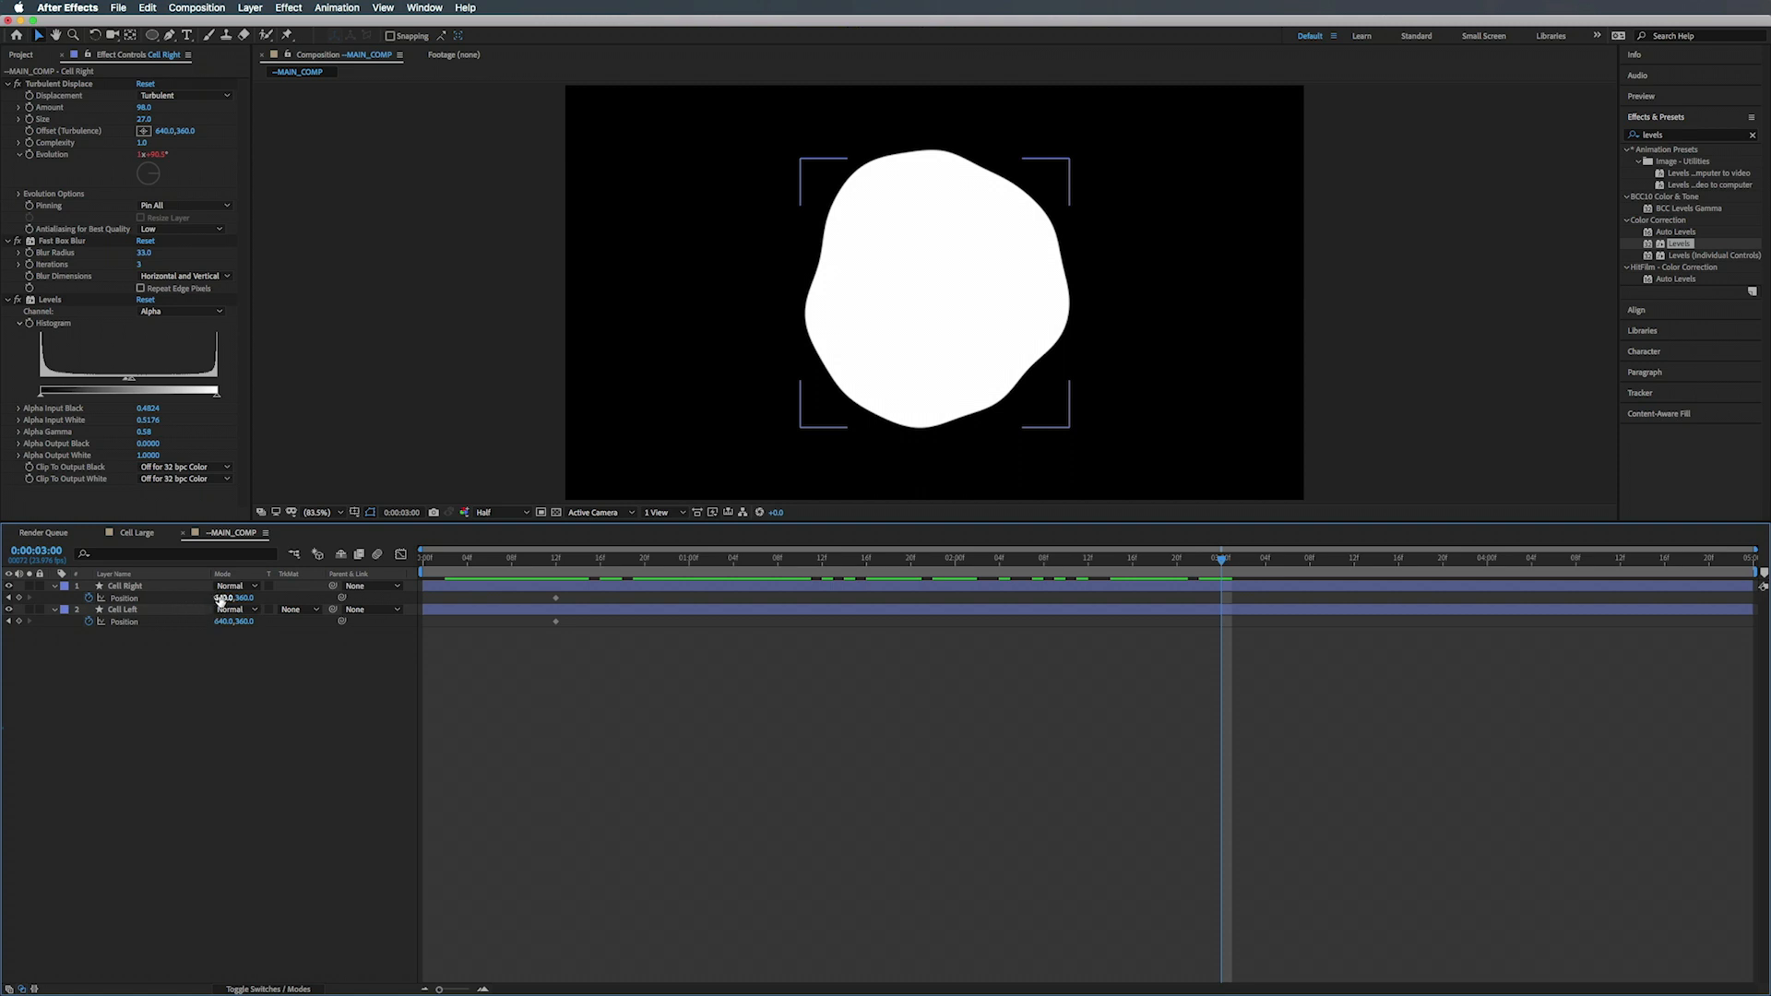
left_click_drag(218, 598, 437, 591)
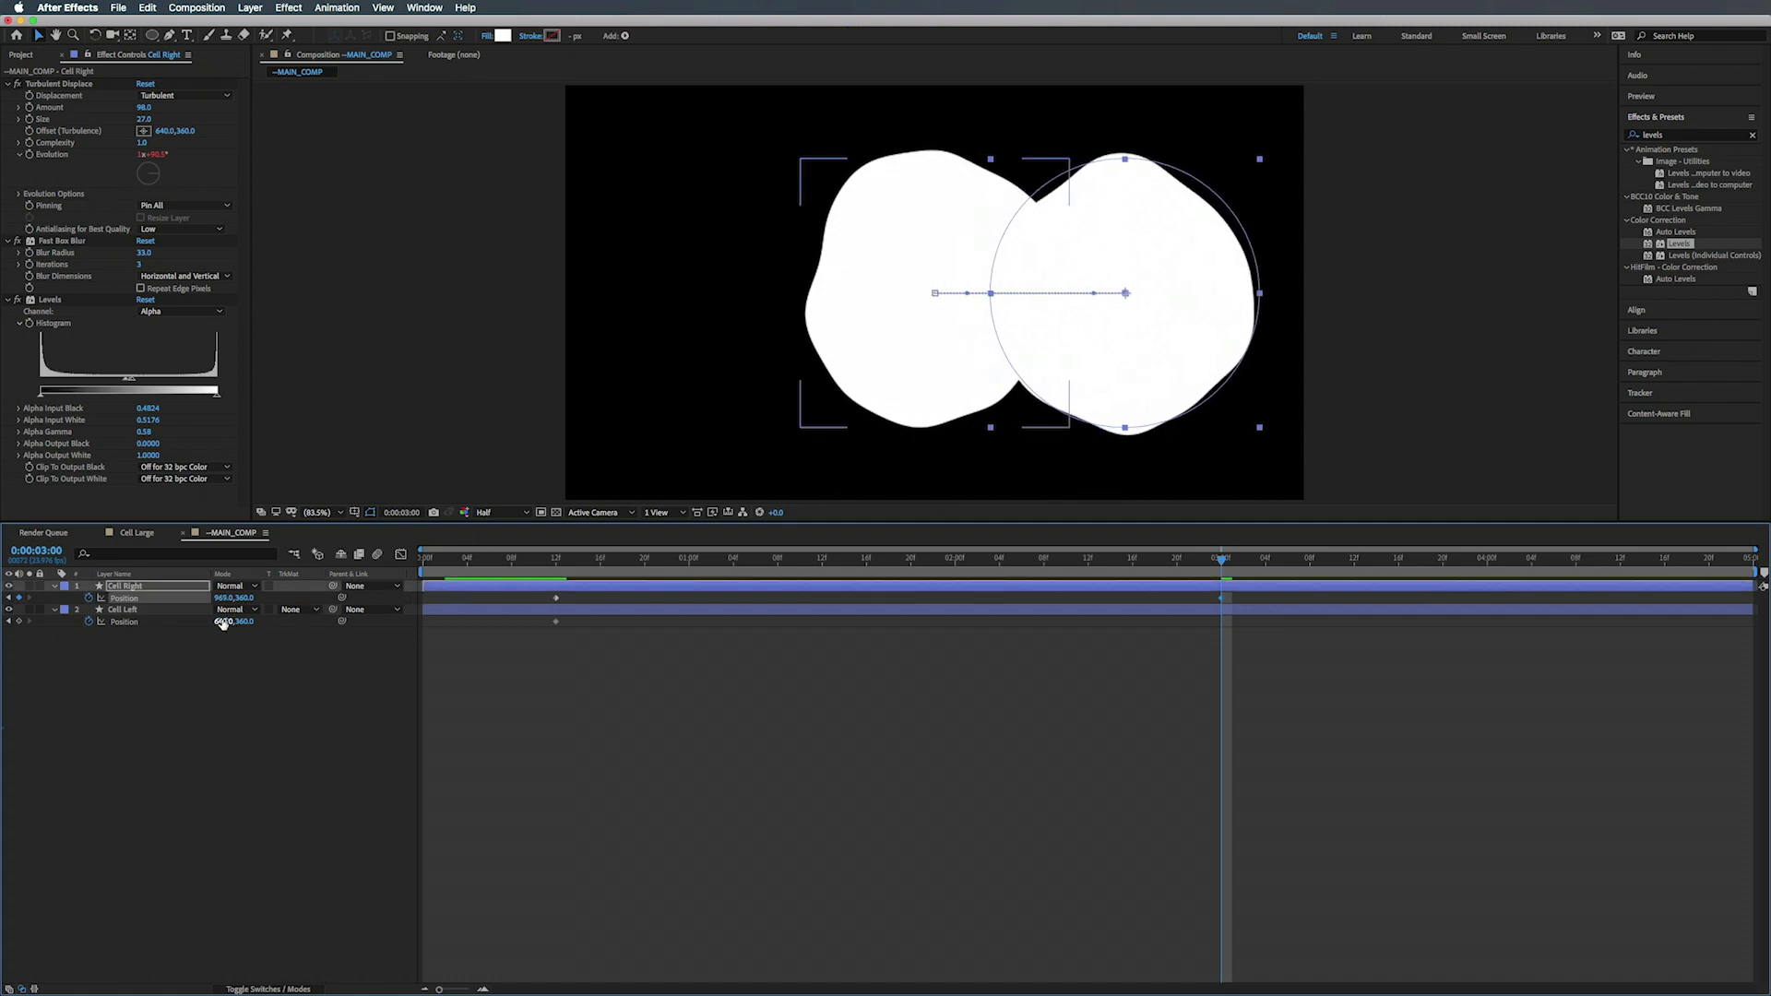
left_click_drag(222, 621, 46, 647)
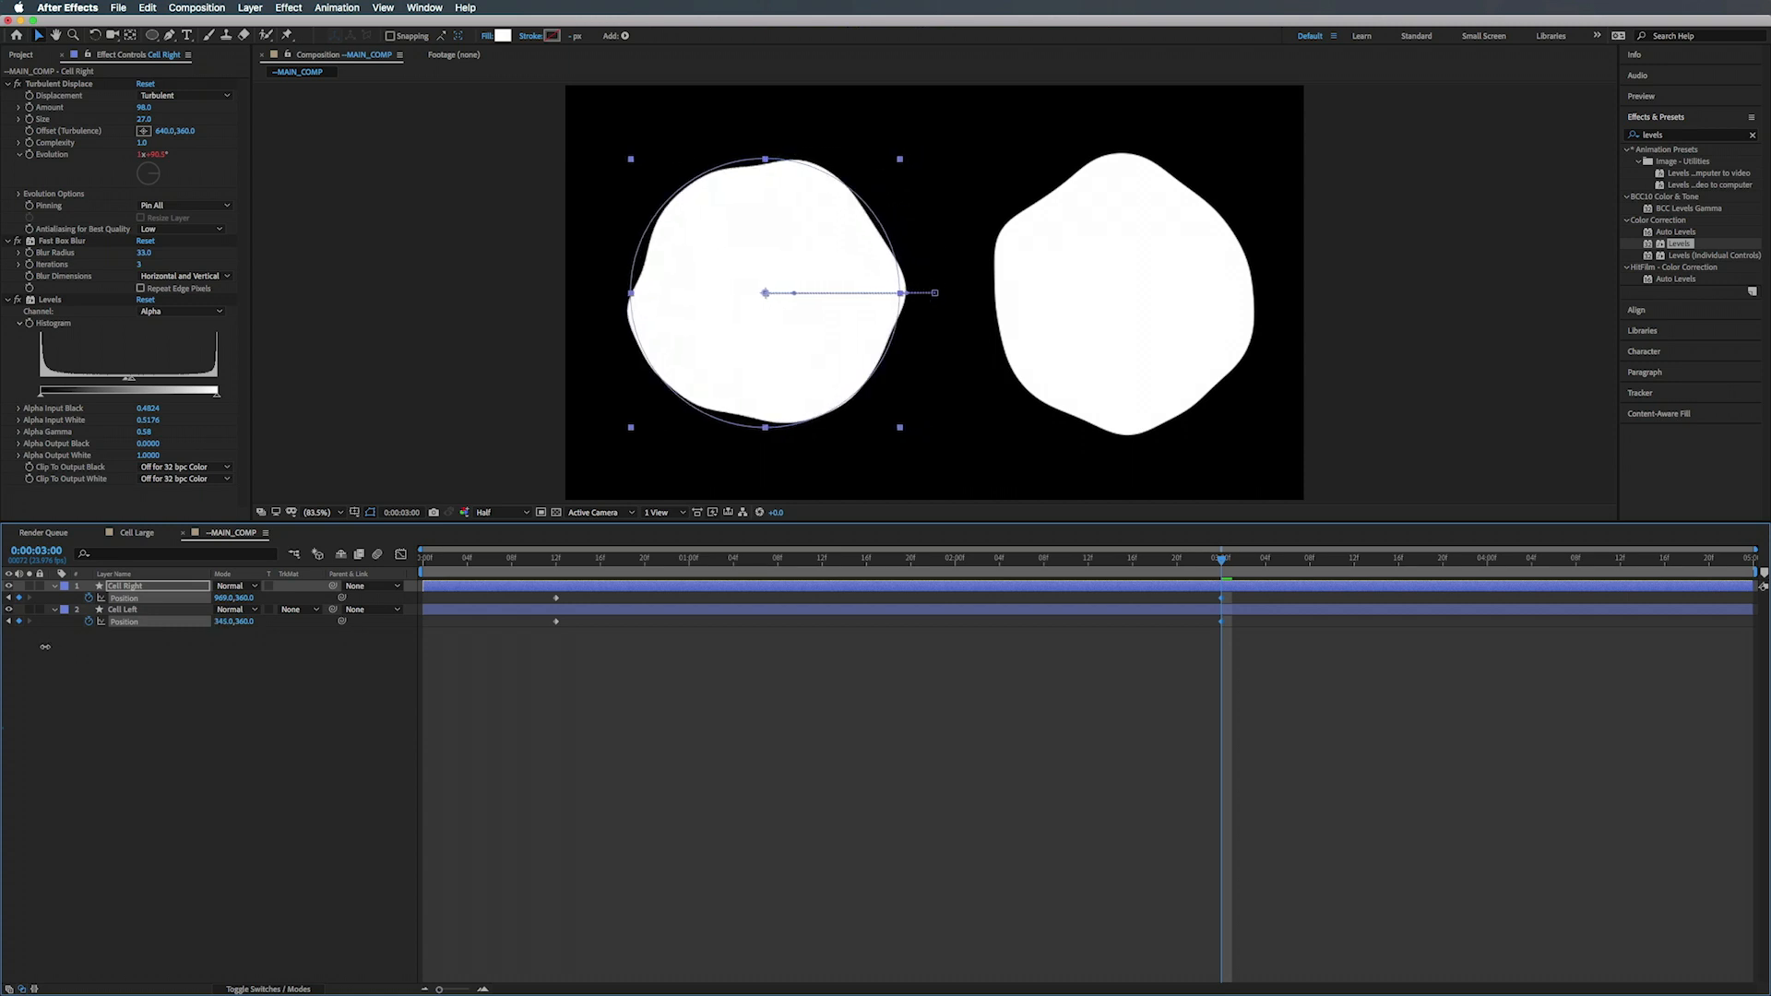
- Apply Easy Ease to all Position keyframes of both cell layers
left_click(1268, 598)
left_click_drag(1266, 600, 547, 632)
right_click(557, 622)
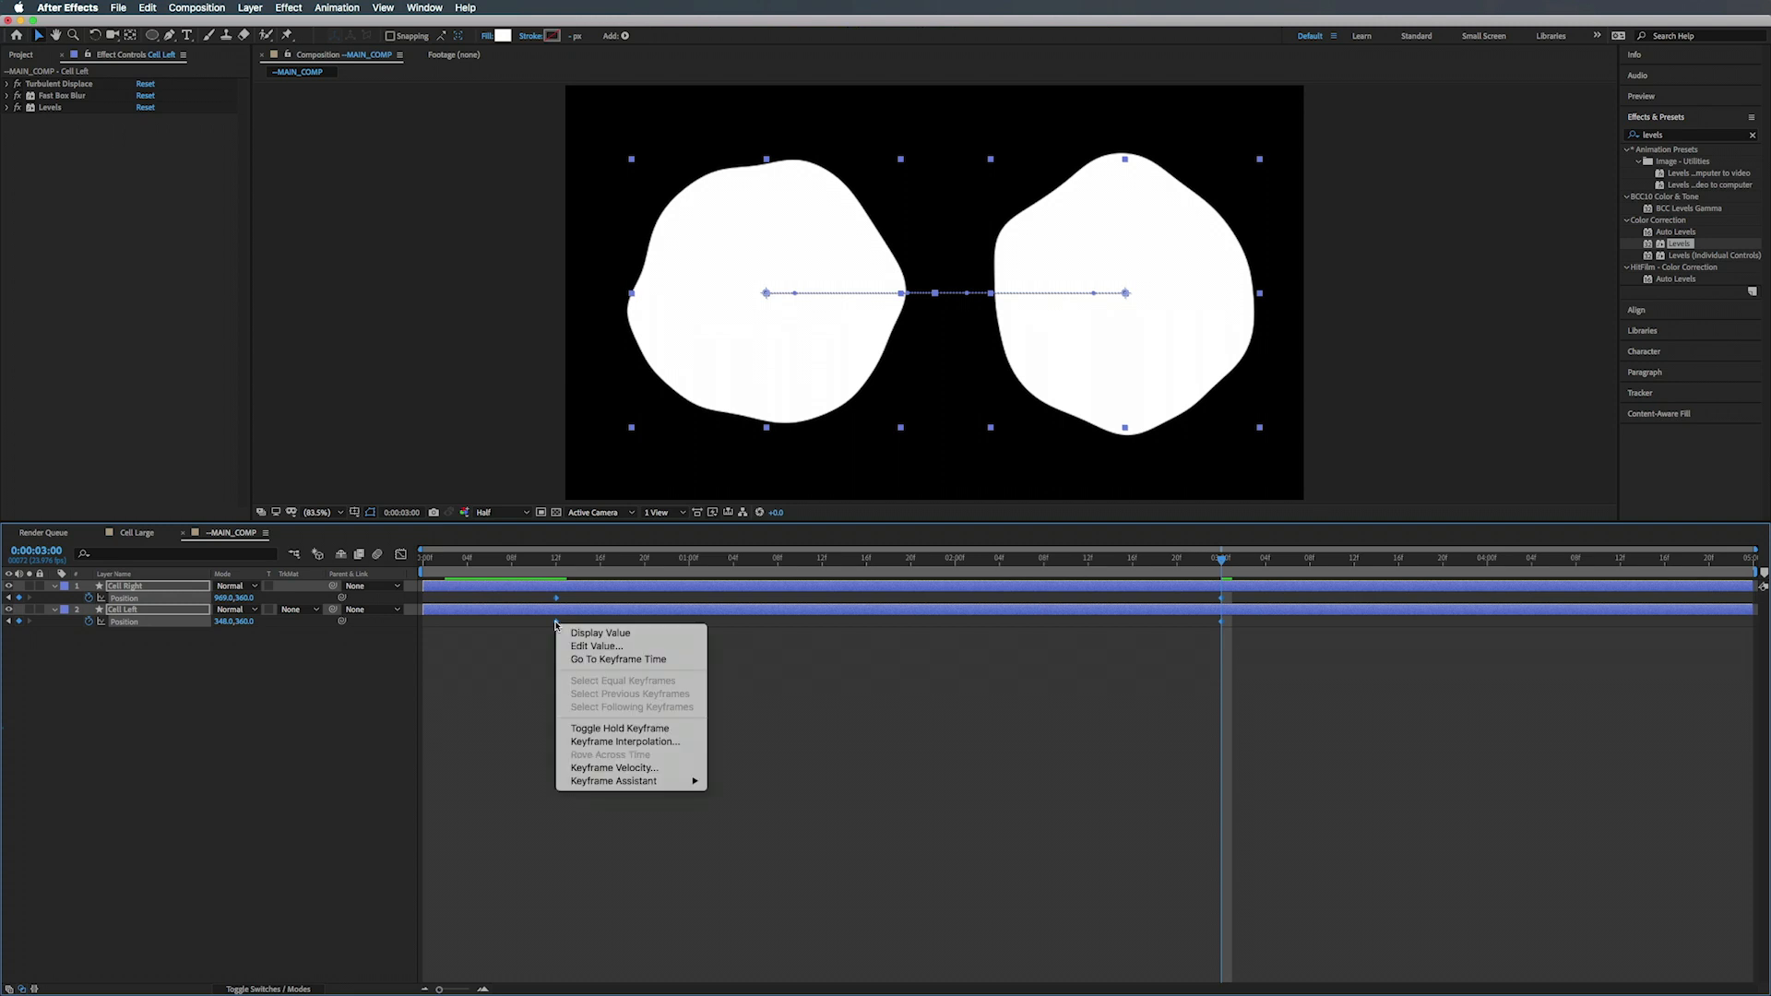
mouse_move(642, 786)
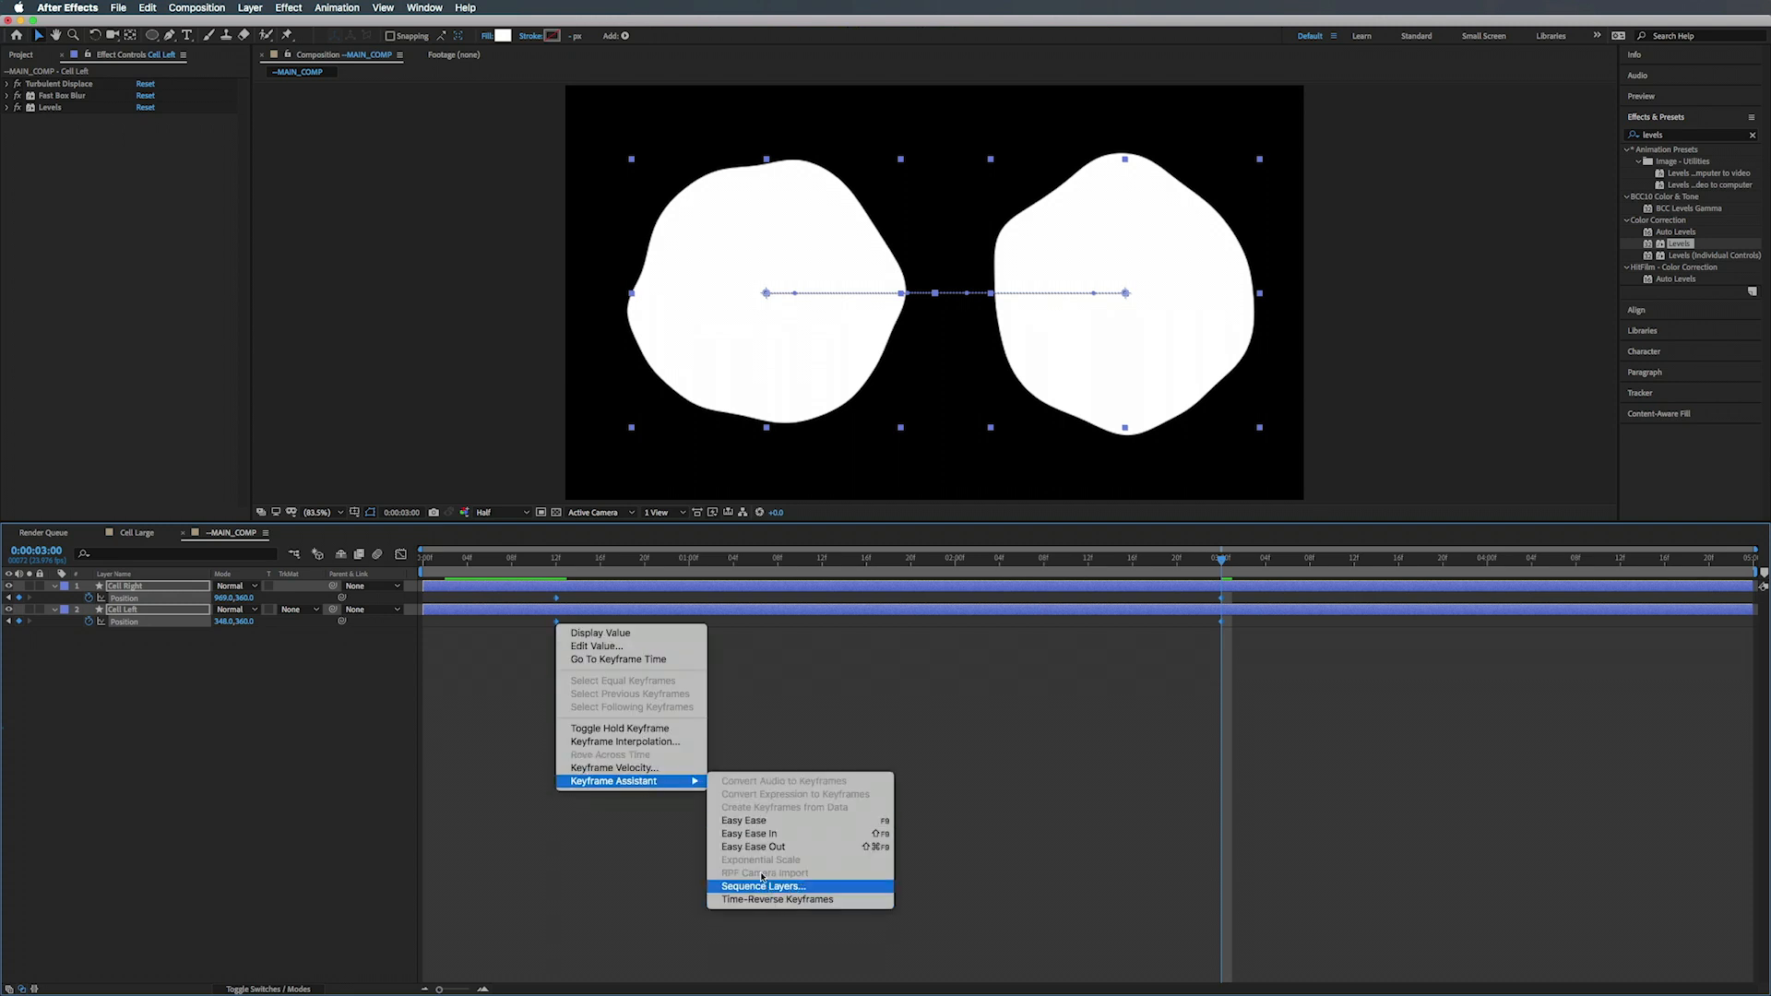
left_click(765, 820)
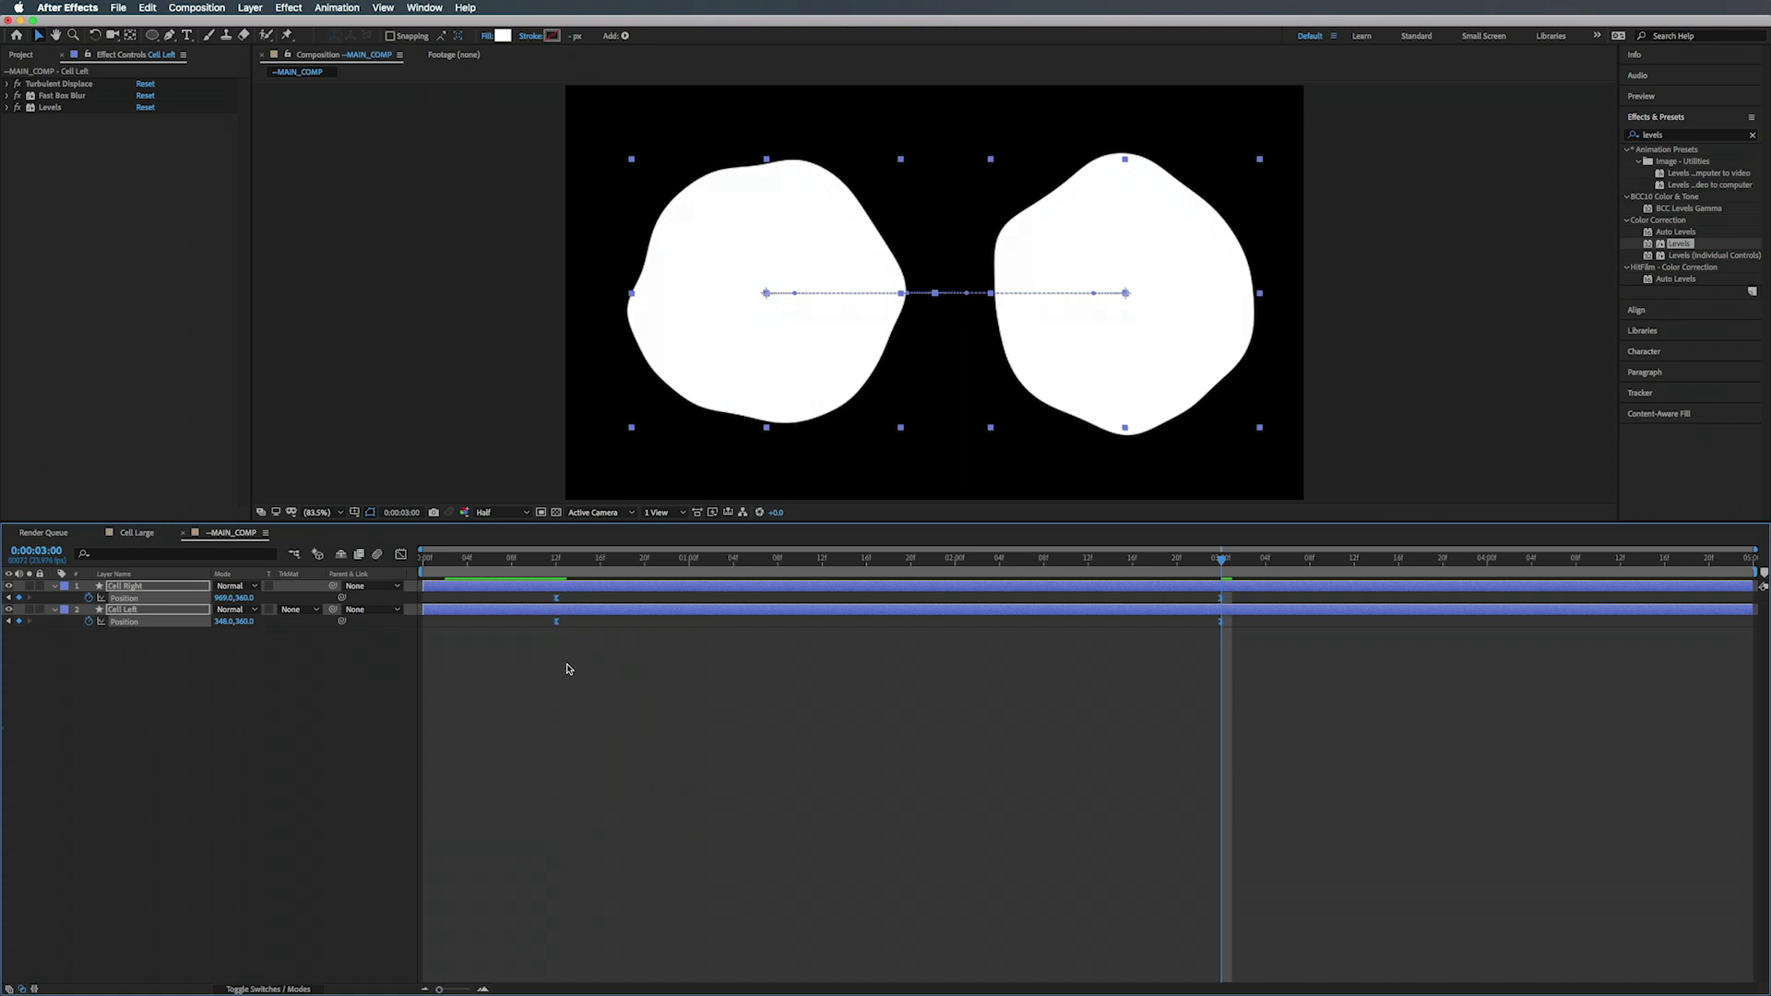
- Add an intermediate Position keyframe to both cell layers at 0:00:01:17, while the cells still overlap
left_click(935, 567)
left_click_drag(930, 572, 880, 563)
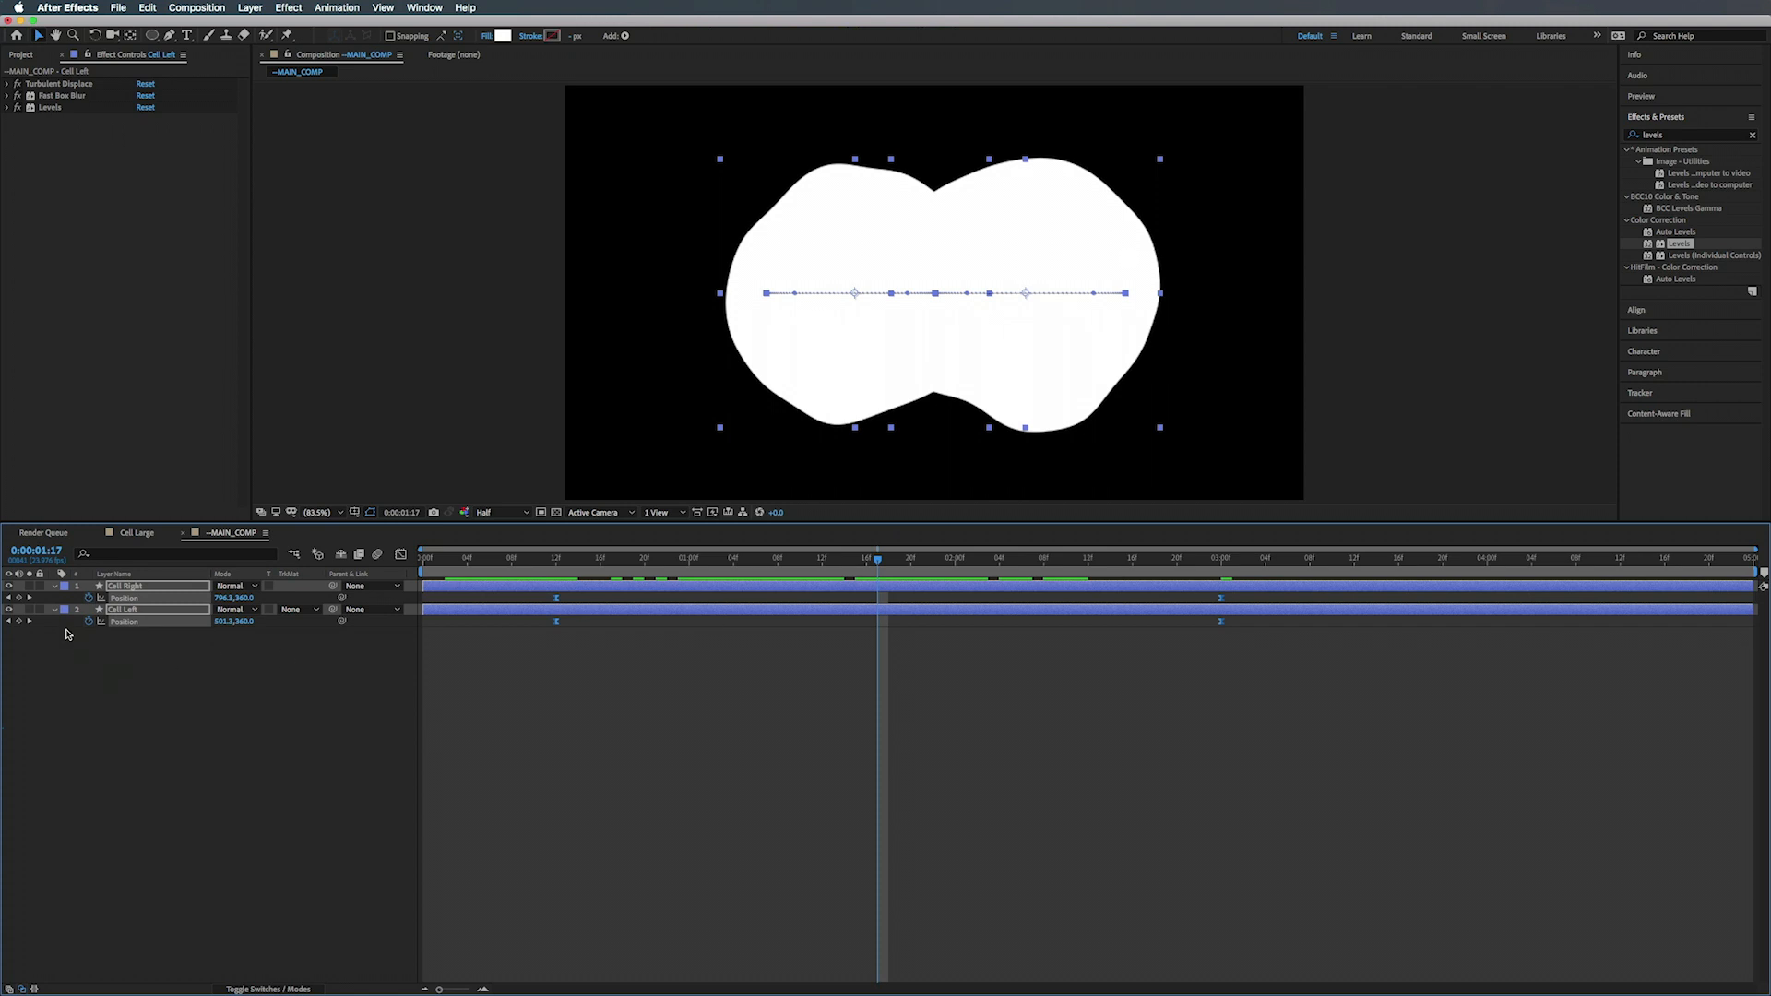
left_click(18, 620)
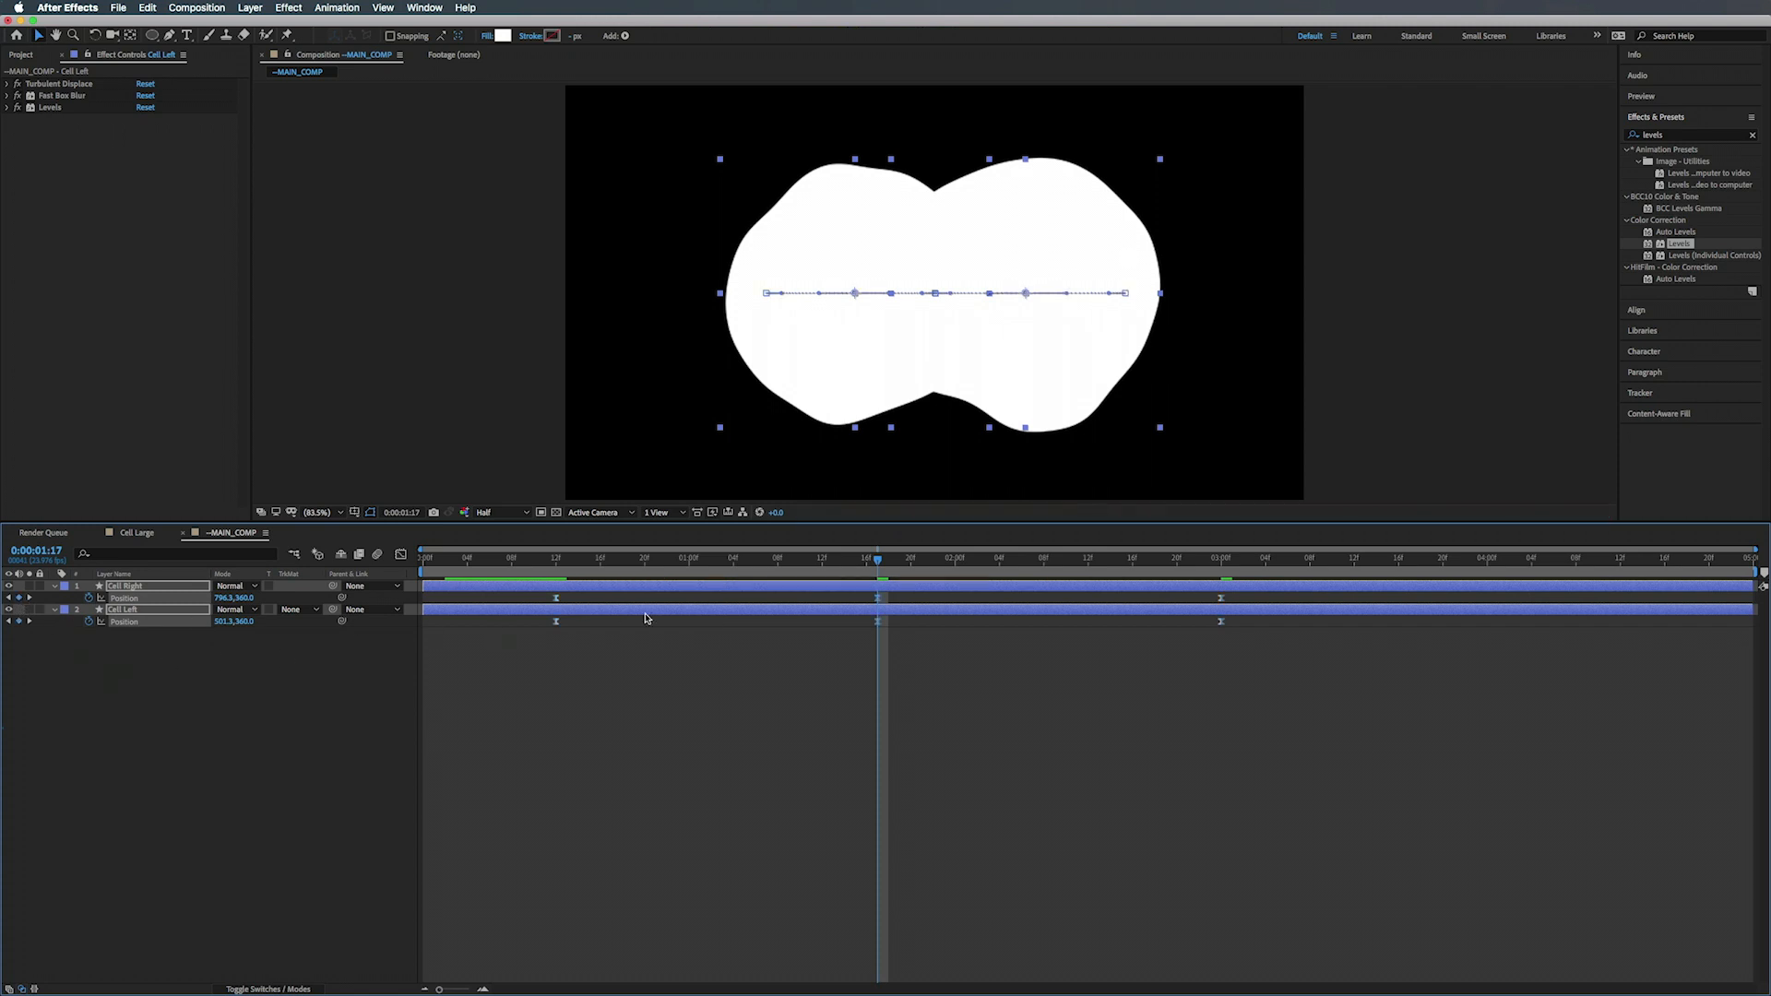
- Delay the middle Position keyframes of both cells to 0:00:02:04 and preview the split timing
left_click_drag(878, 601, 538, 574)
key("space")
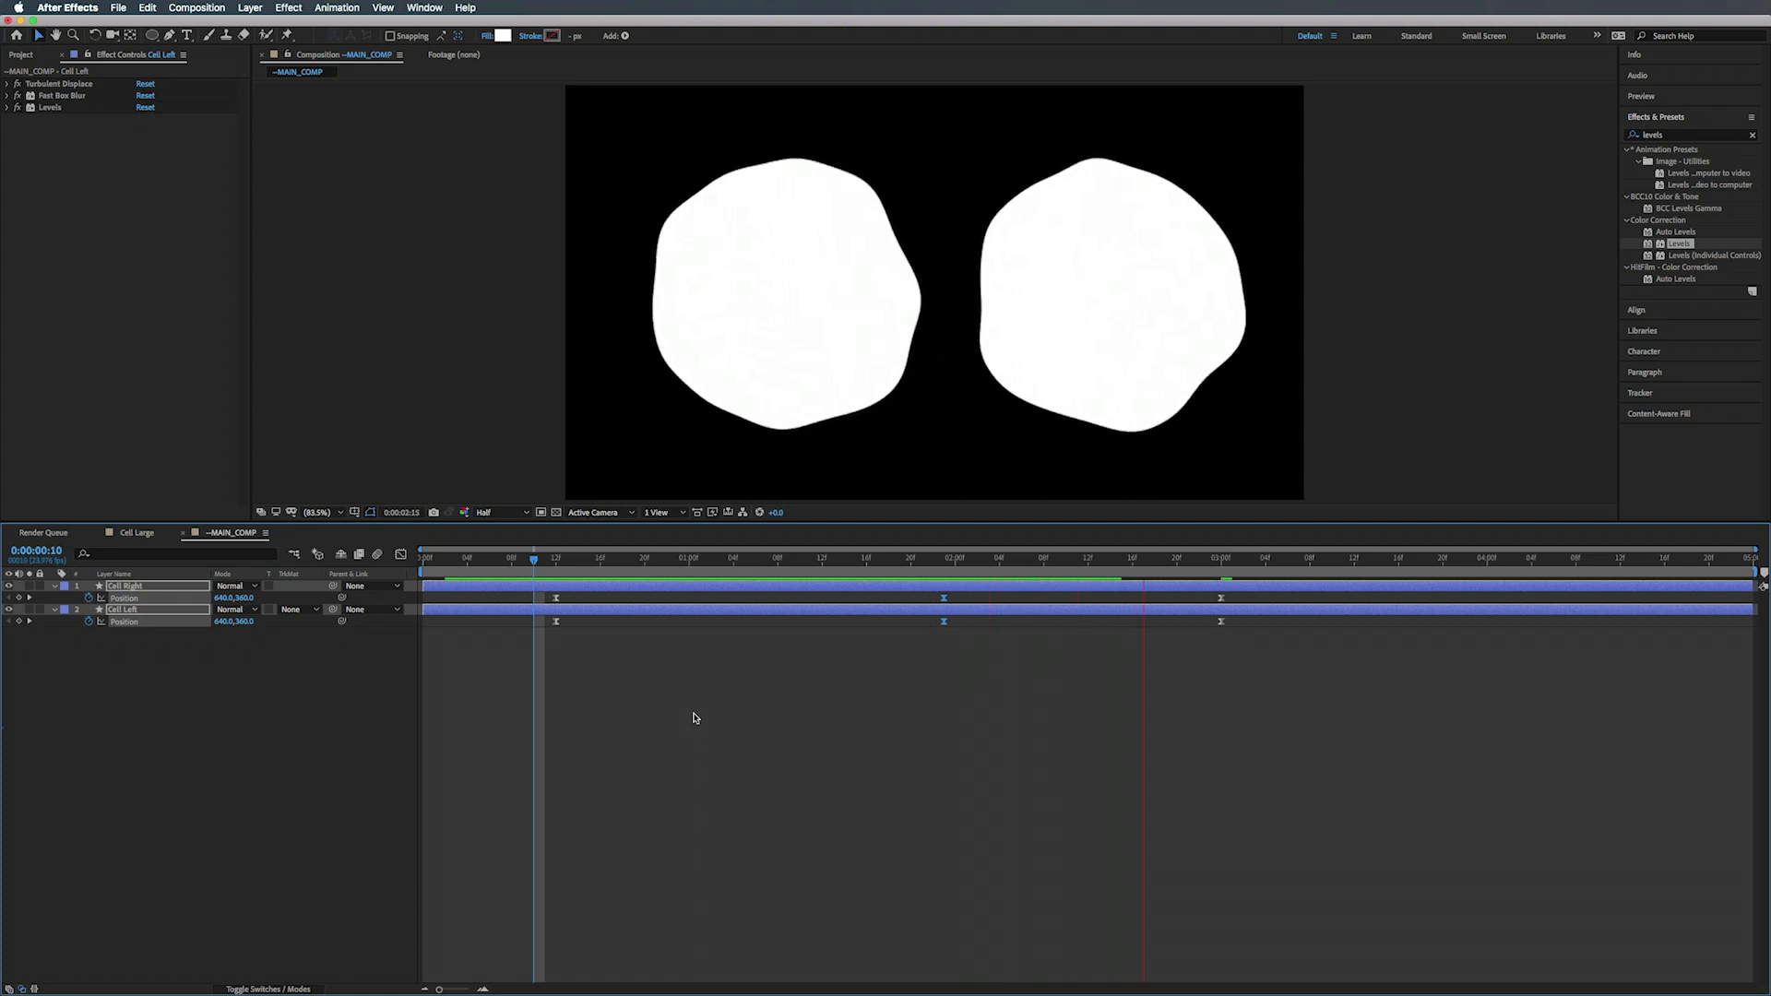
key("space")
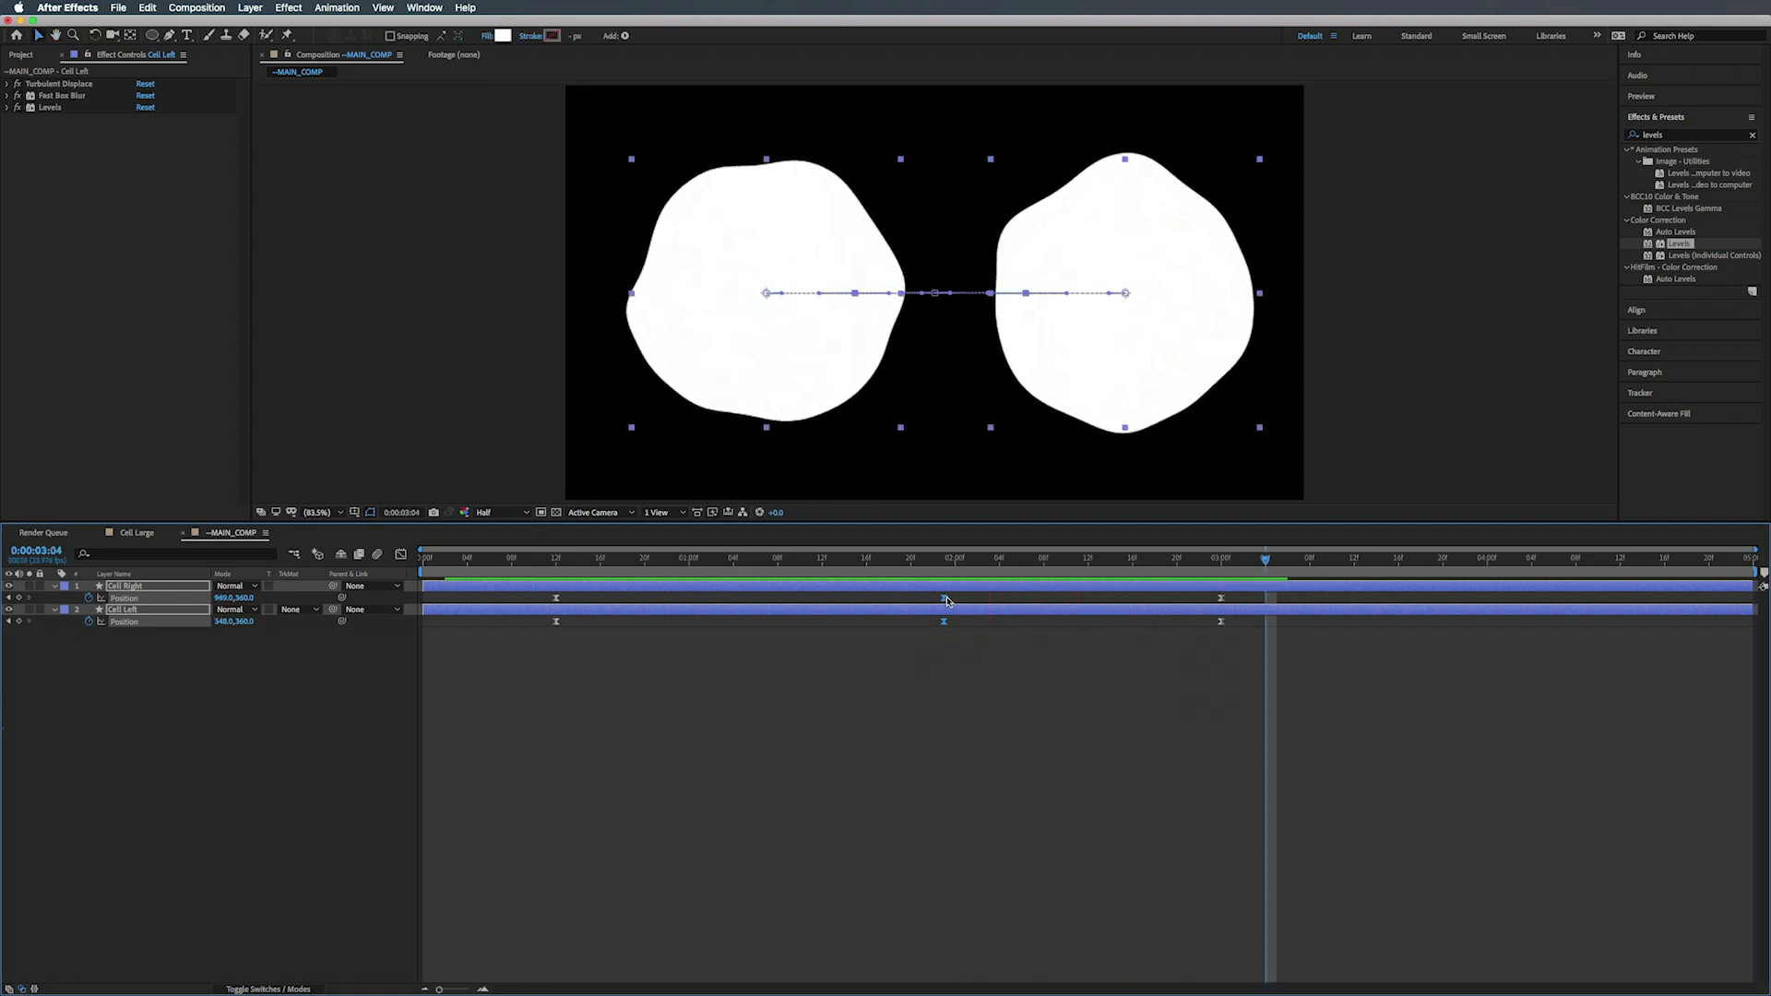
mouse_move(949, 603)
left_mouse_down()
mouse_move(997, 602)
mouse_move(951, 604)
mouse_move(935, 654)
mouse_move(962, 602)
mouse_move(1033, 602)
mouse_move(960, 571)
left_mouse_up()
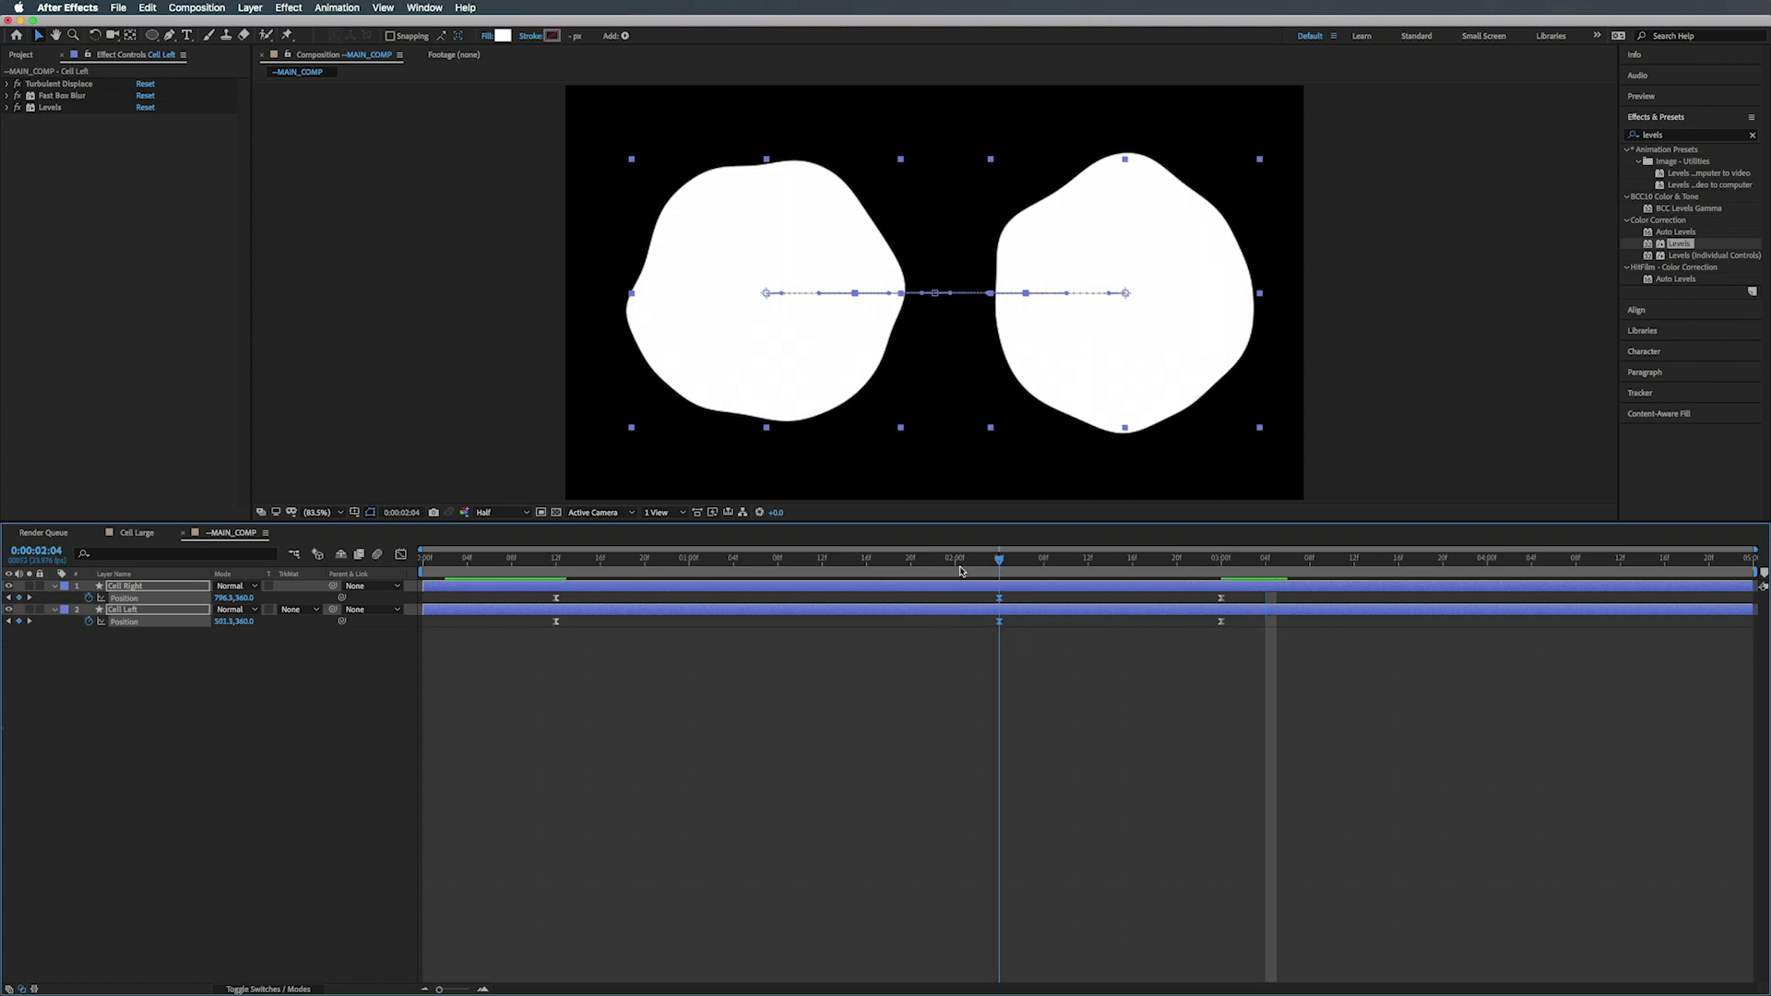
key("space")
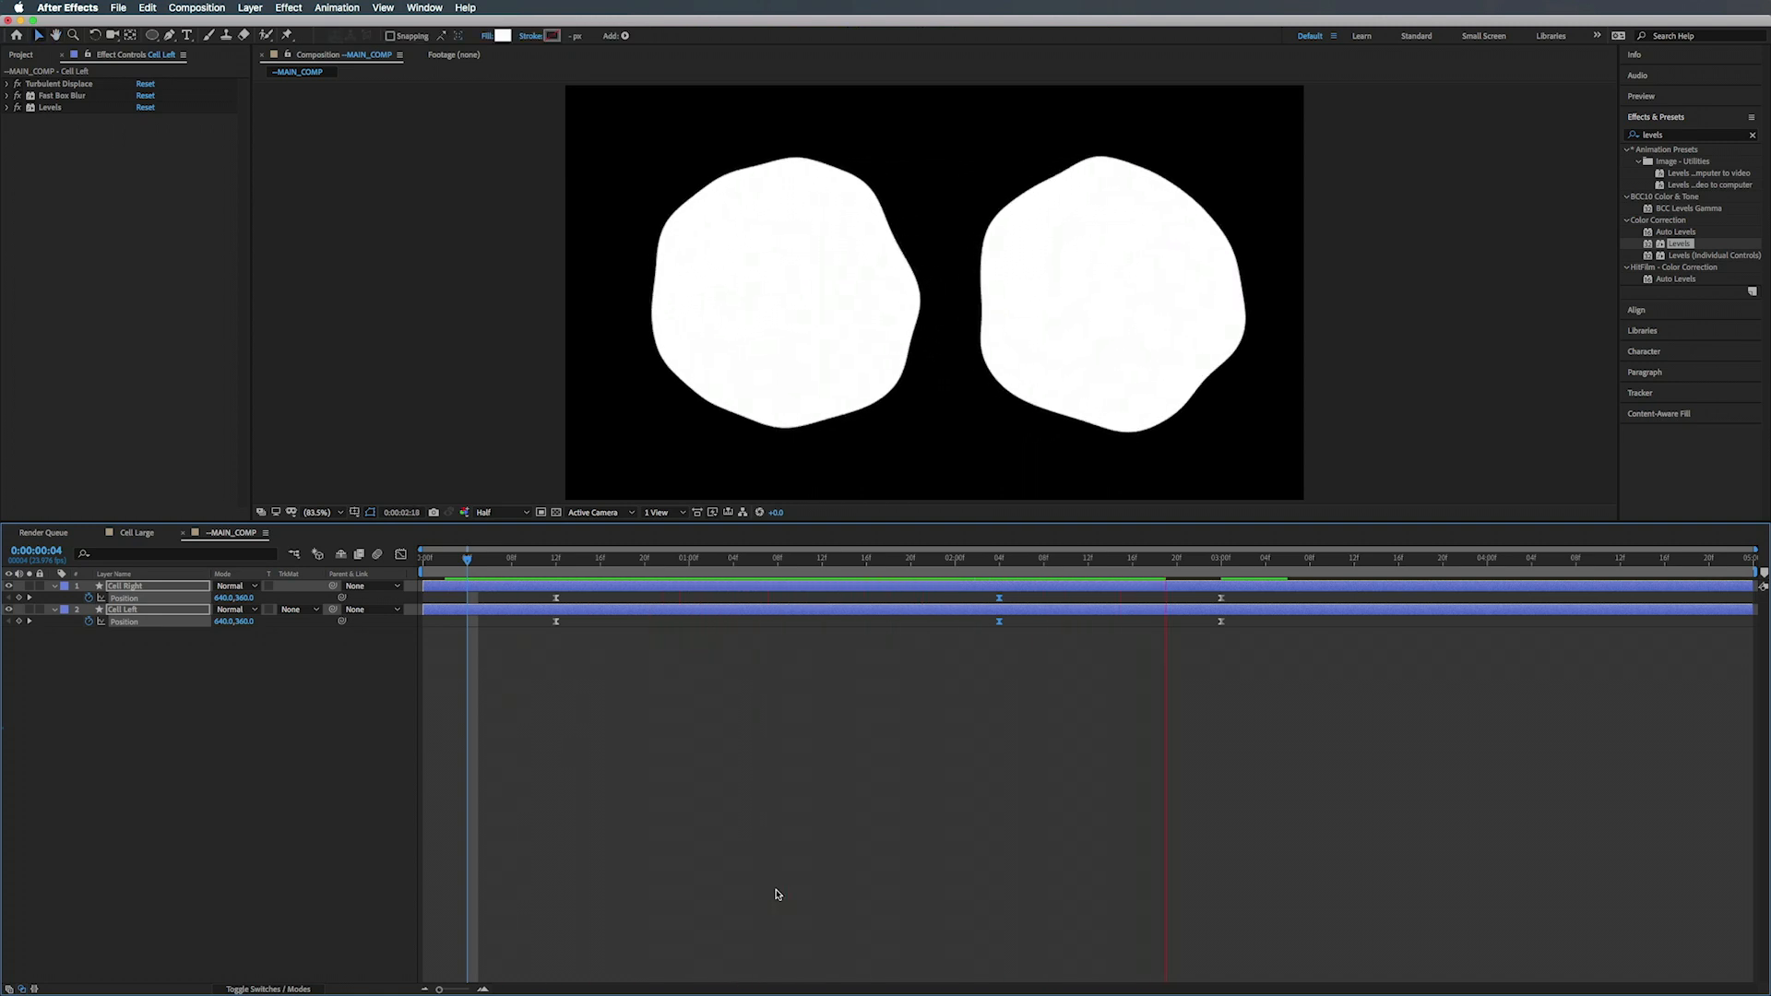
- Go to 0:00:02:05, where the cells overlap, and create an adjustment layer above both cell layers
left_click(999, 560)
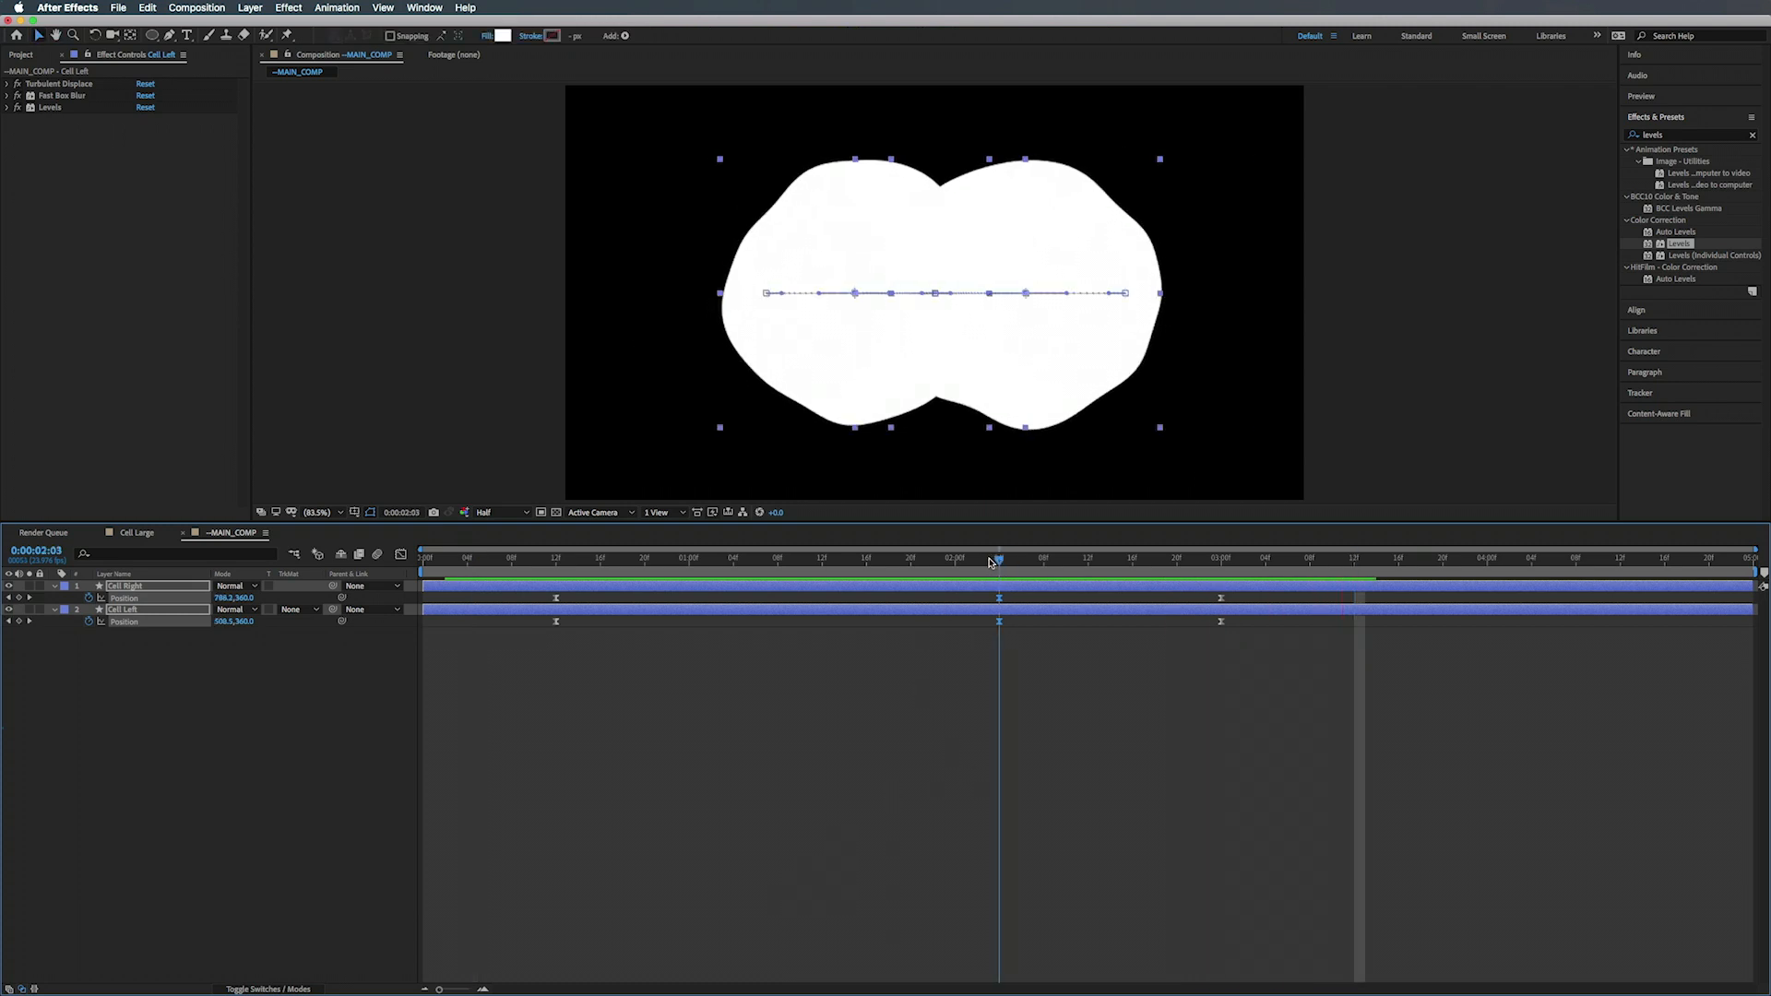
mouse_move(990, 563)
left_mouse_down()
mouse_move(1212, 562)
mouse_move(1020, 570)
left_mouse_up()
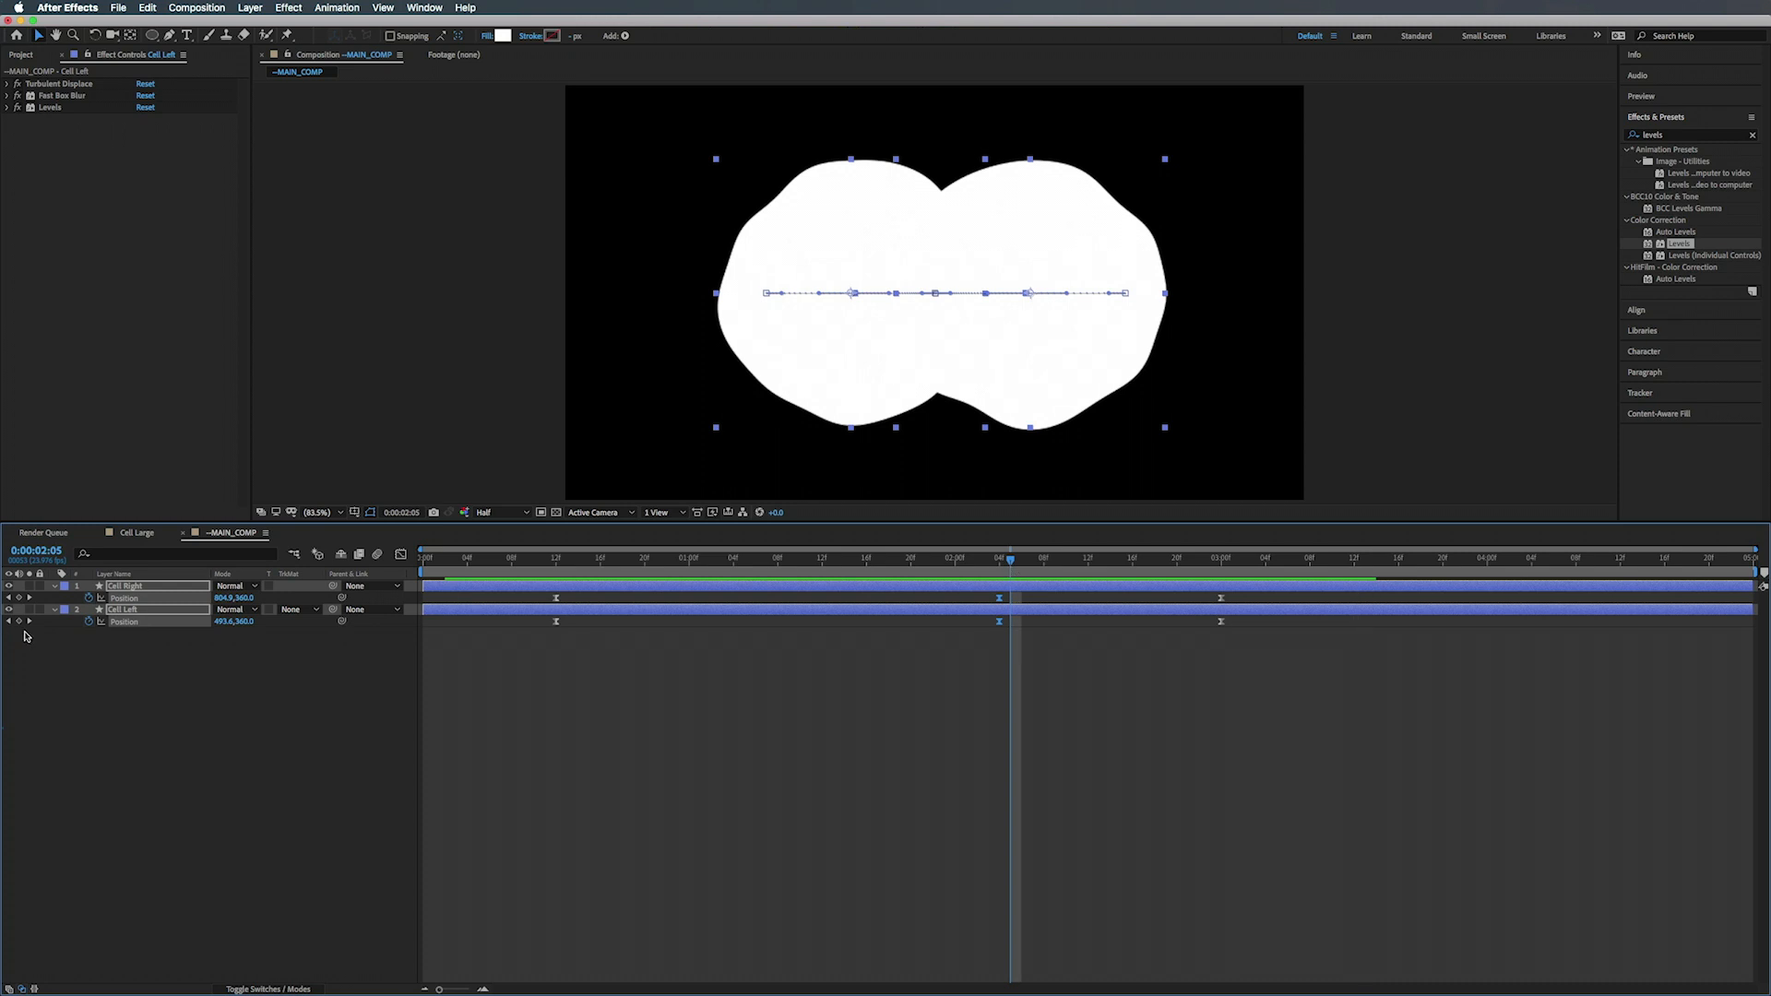
left_click(226, 712)
right_click(155, 690)
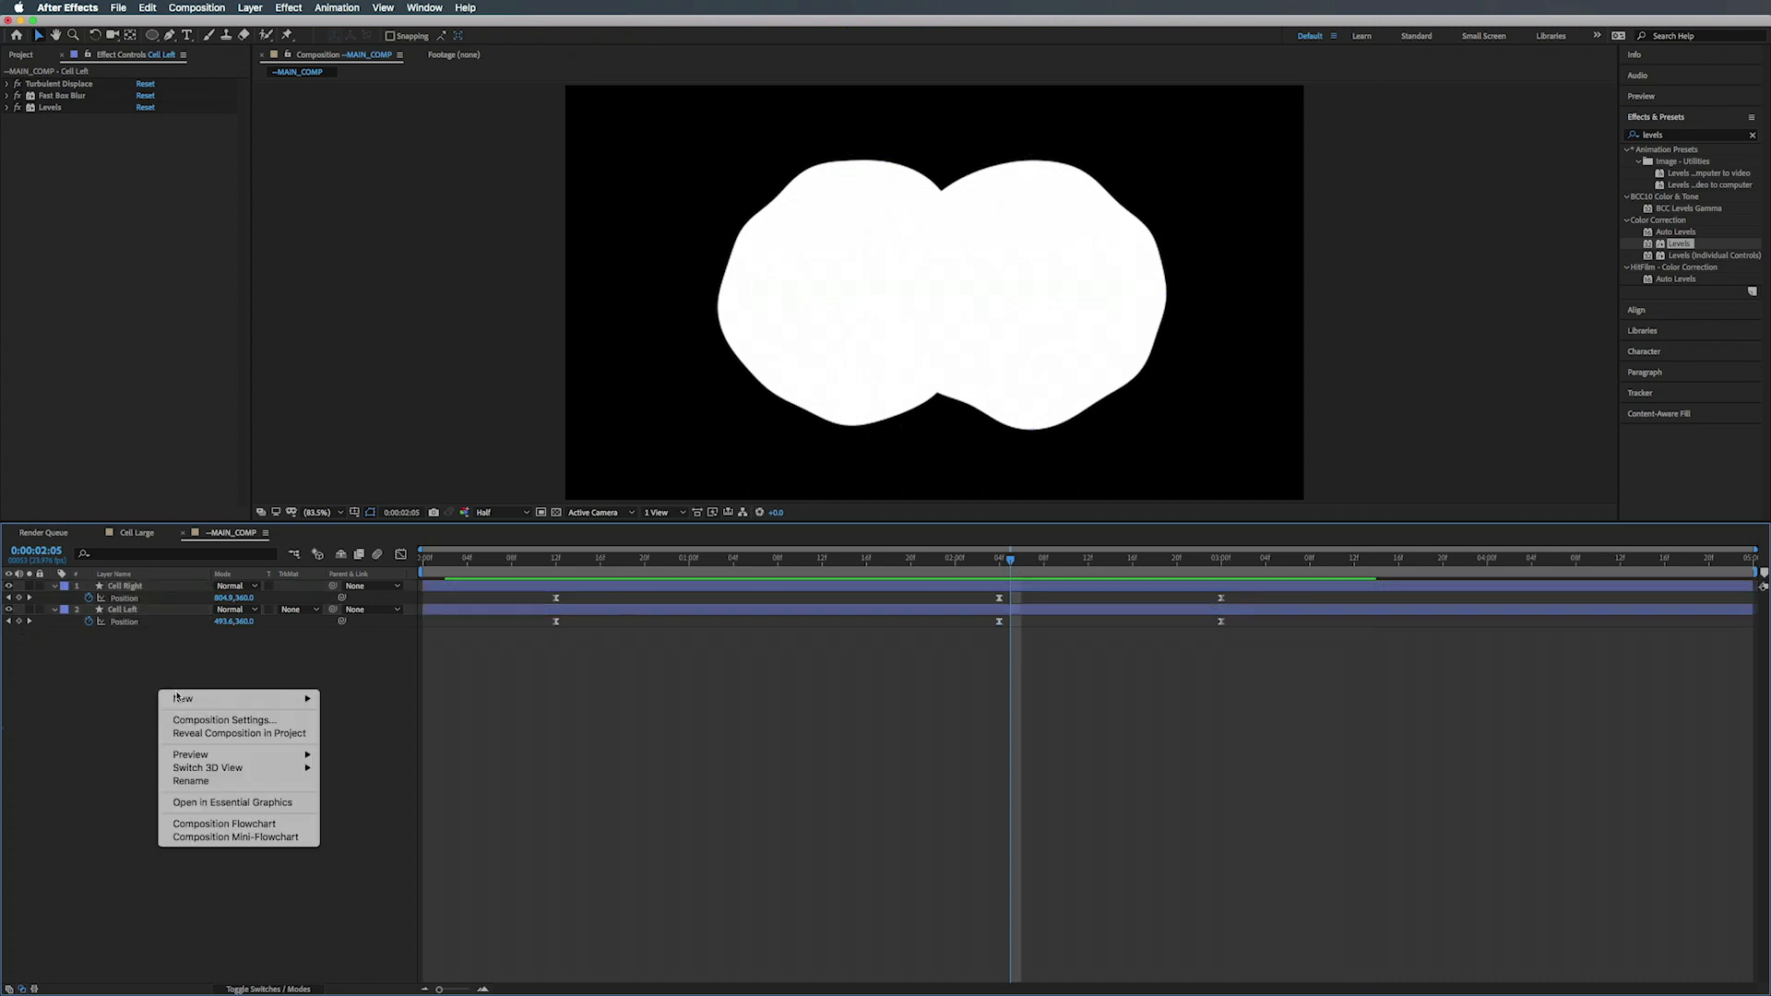
mouse_move(176, 704)
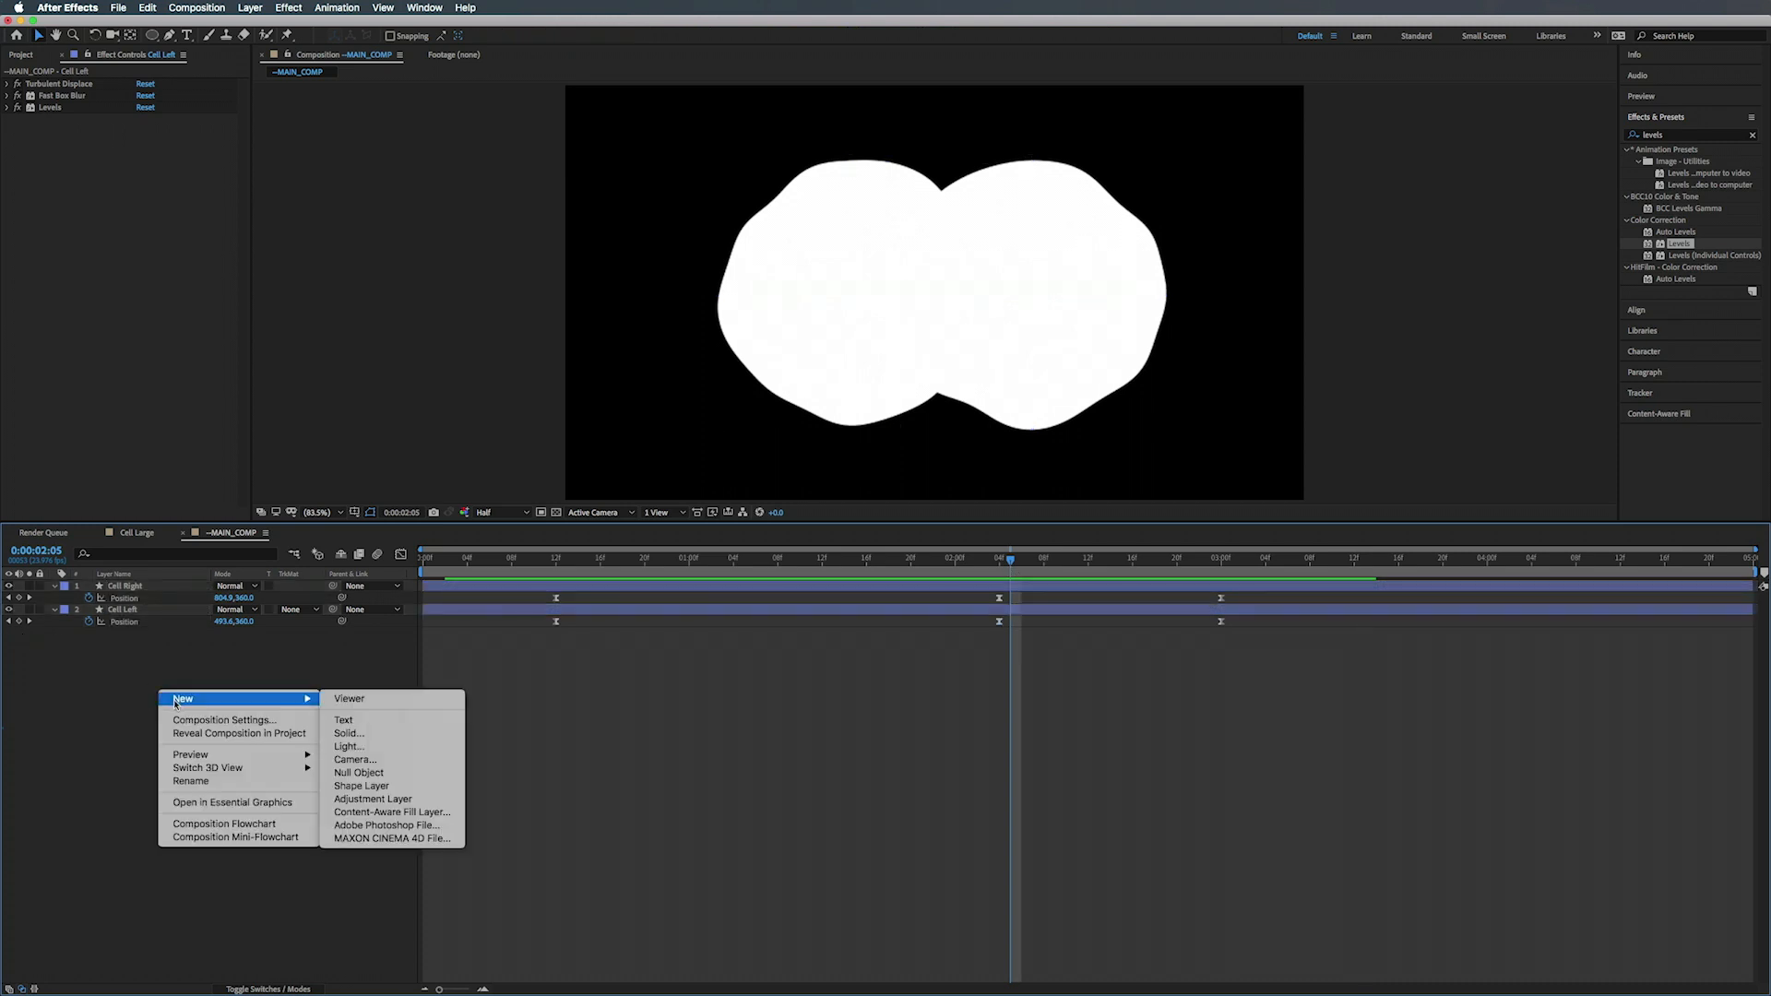
left_click(387, 799)
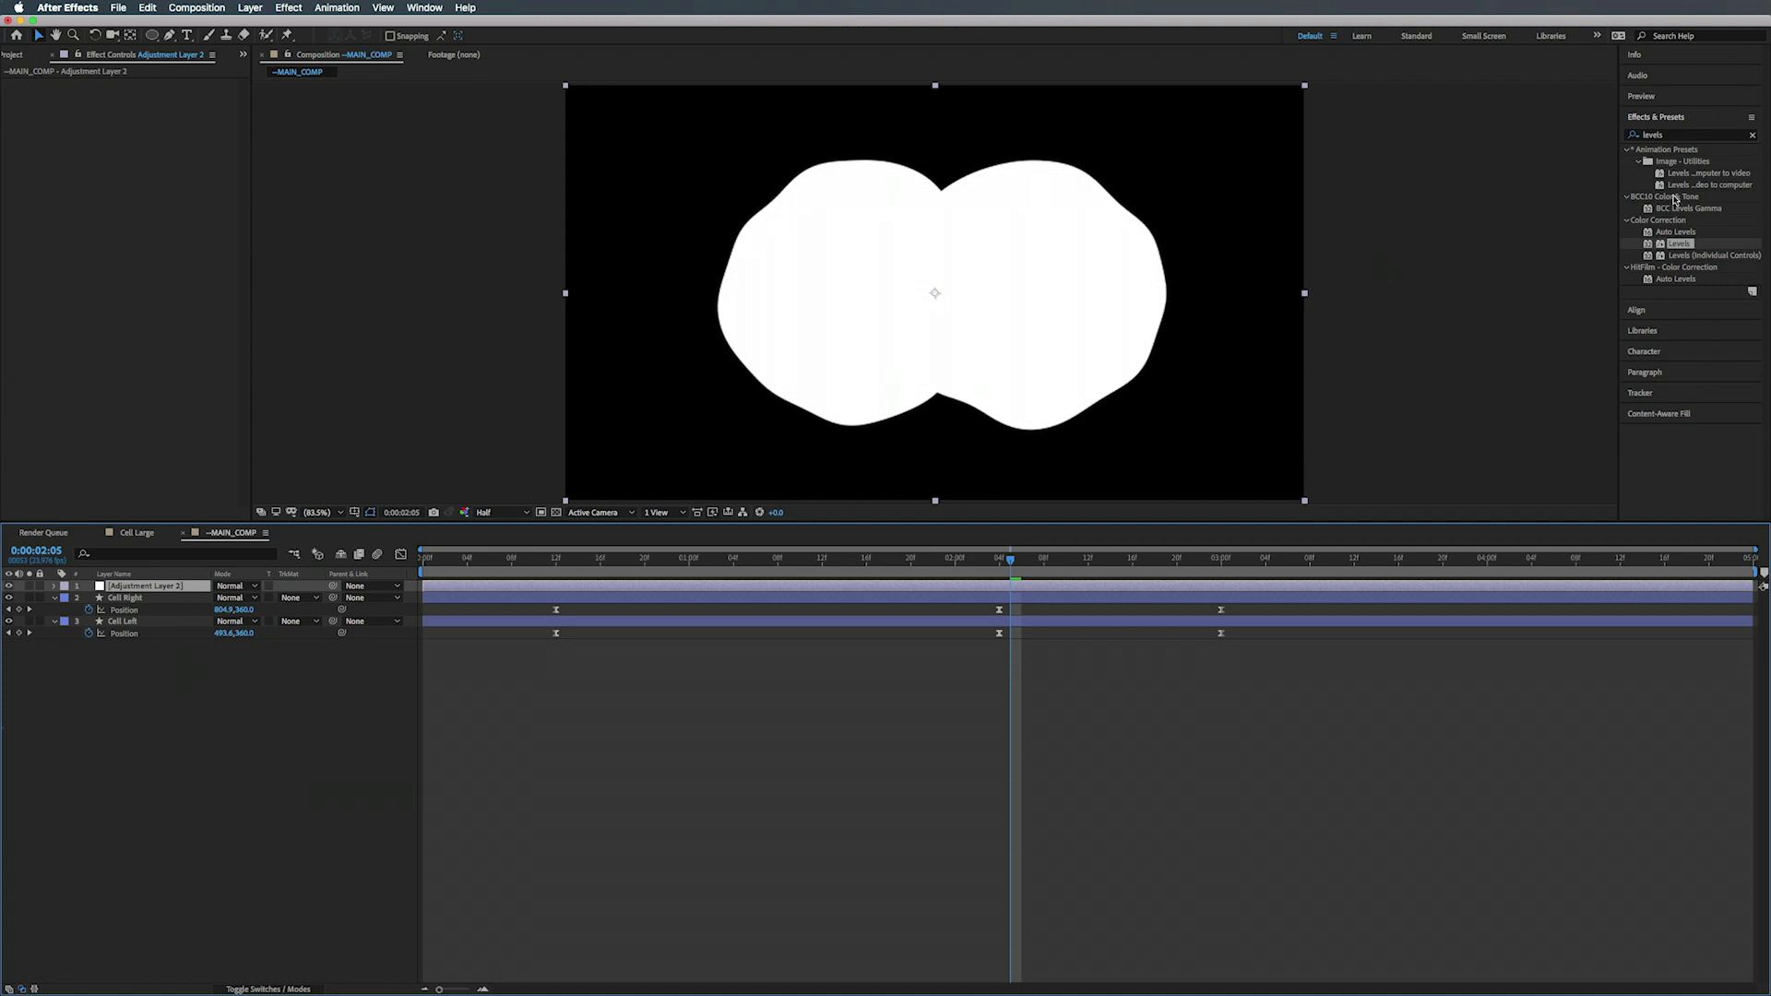
- Apply Fast Box Blur to the adjustment layer with a Blur Radius of 36
left_click(1677, 136)
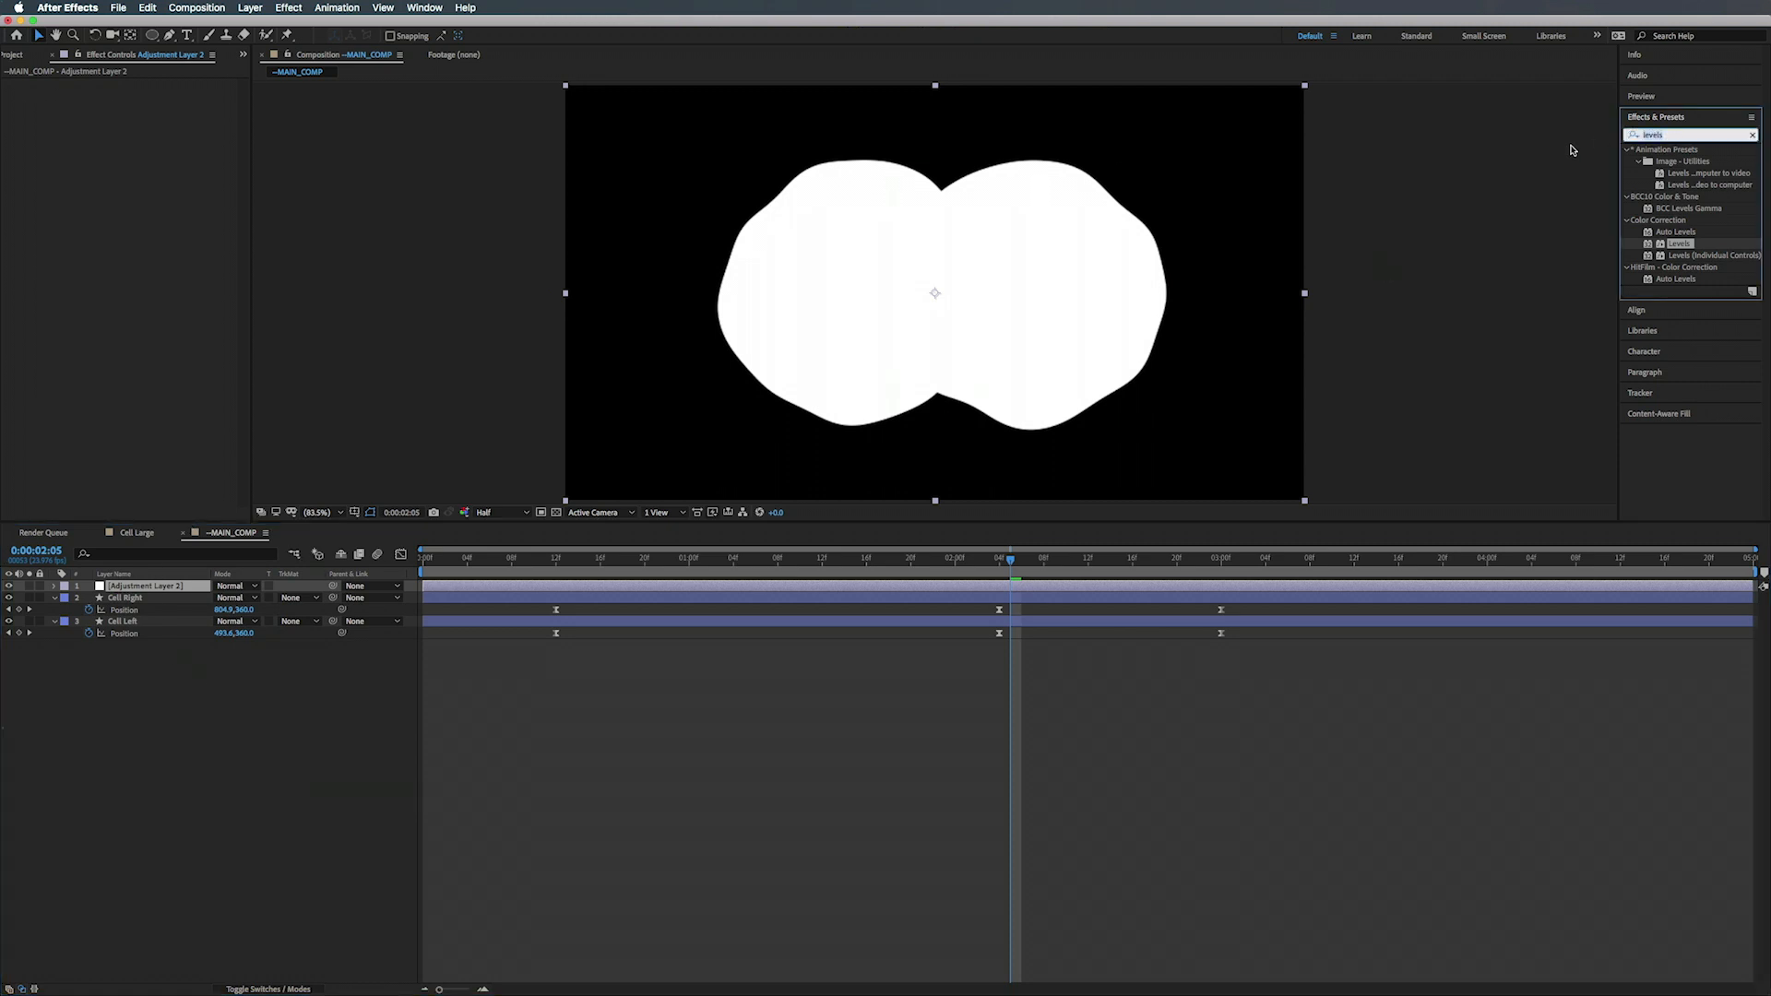
type("fas")
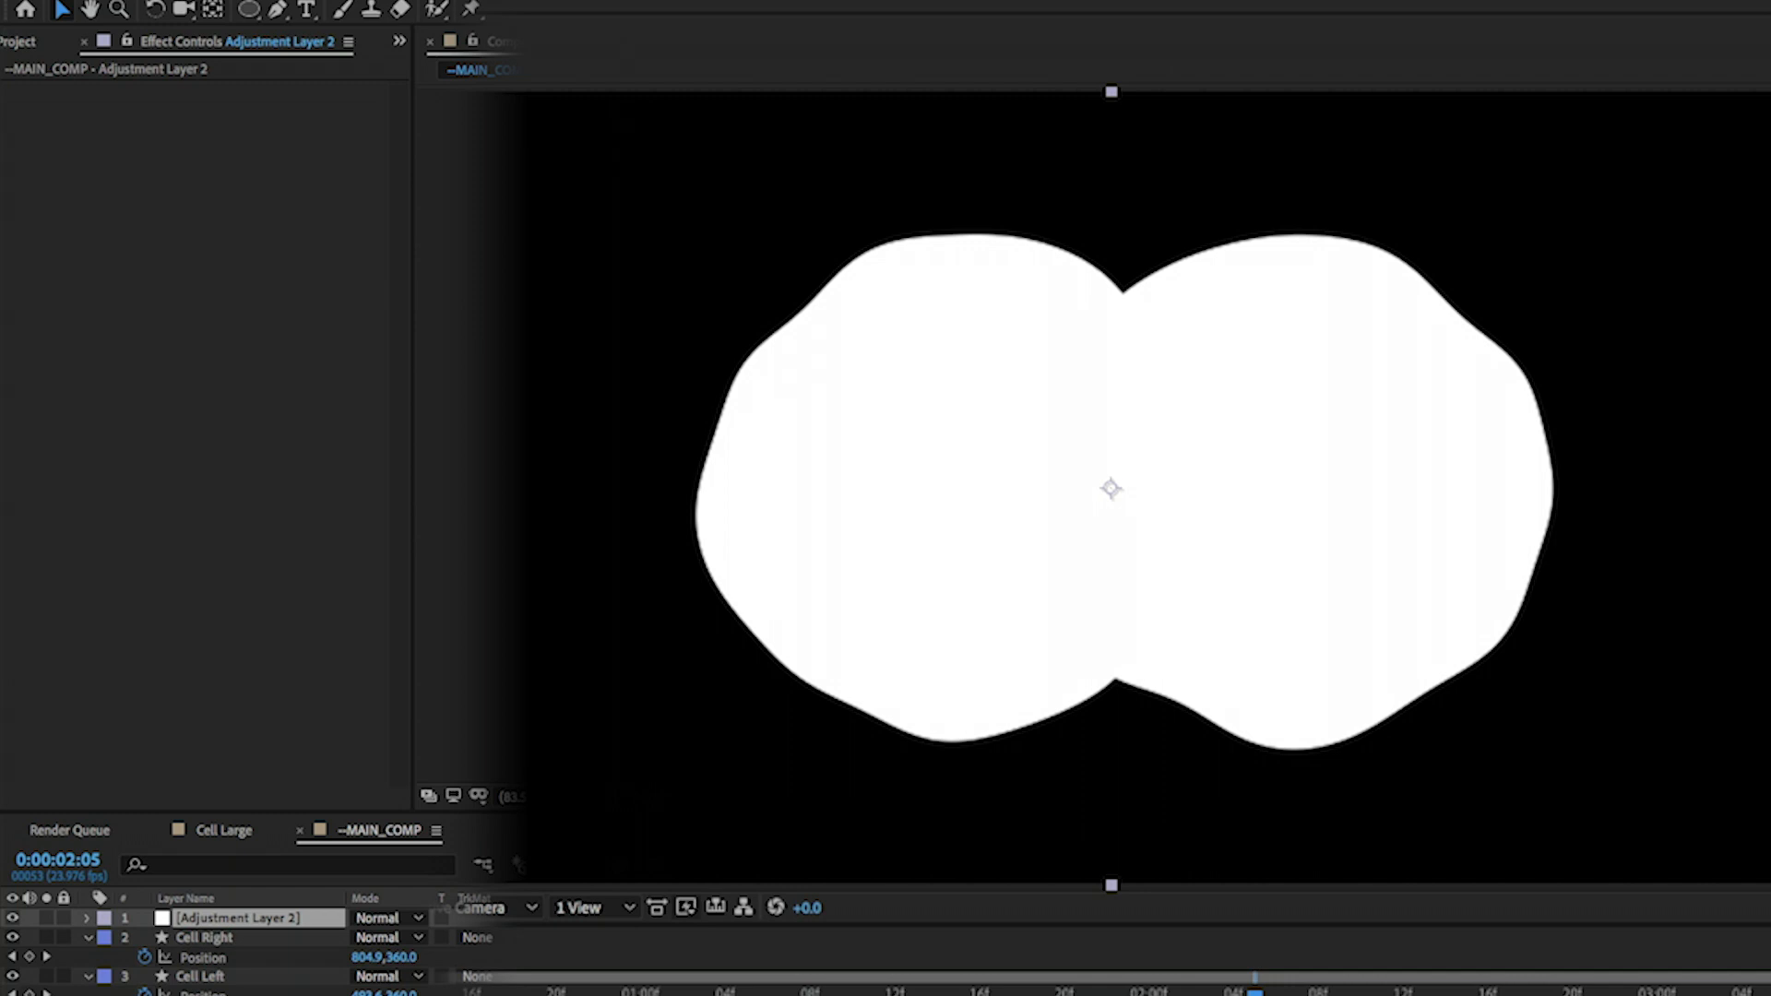
left_click_drag(1690, 326, 144, 205)
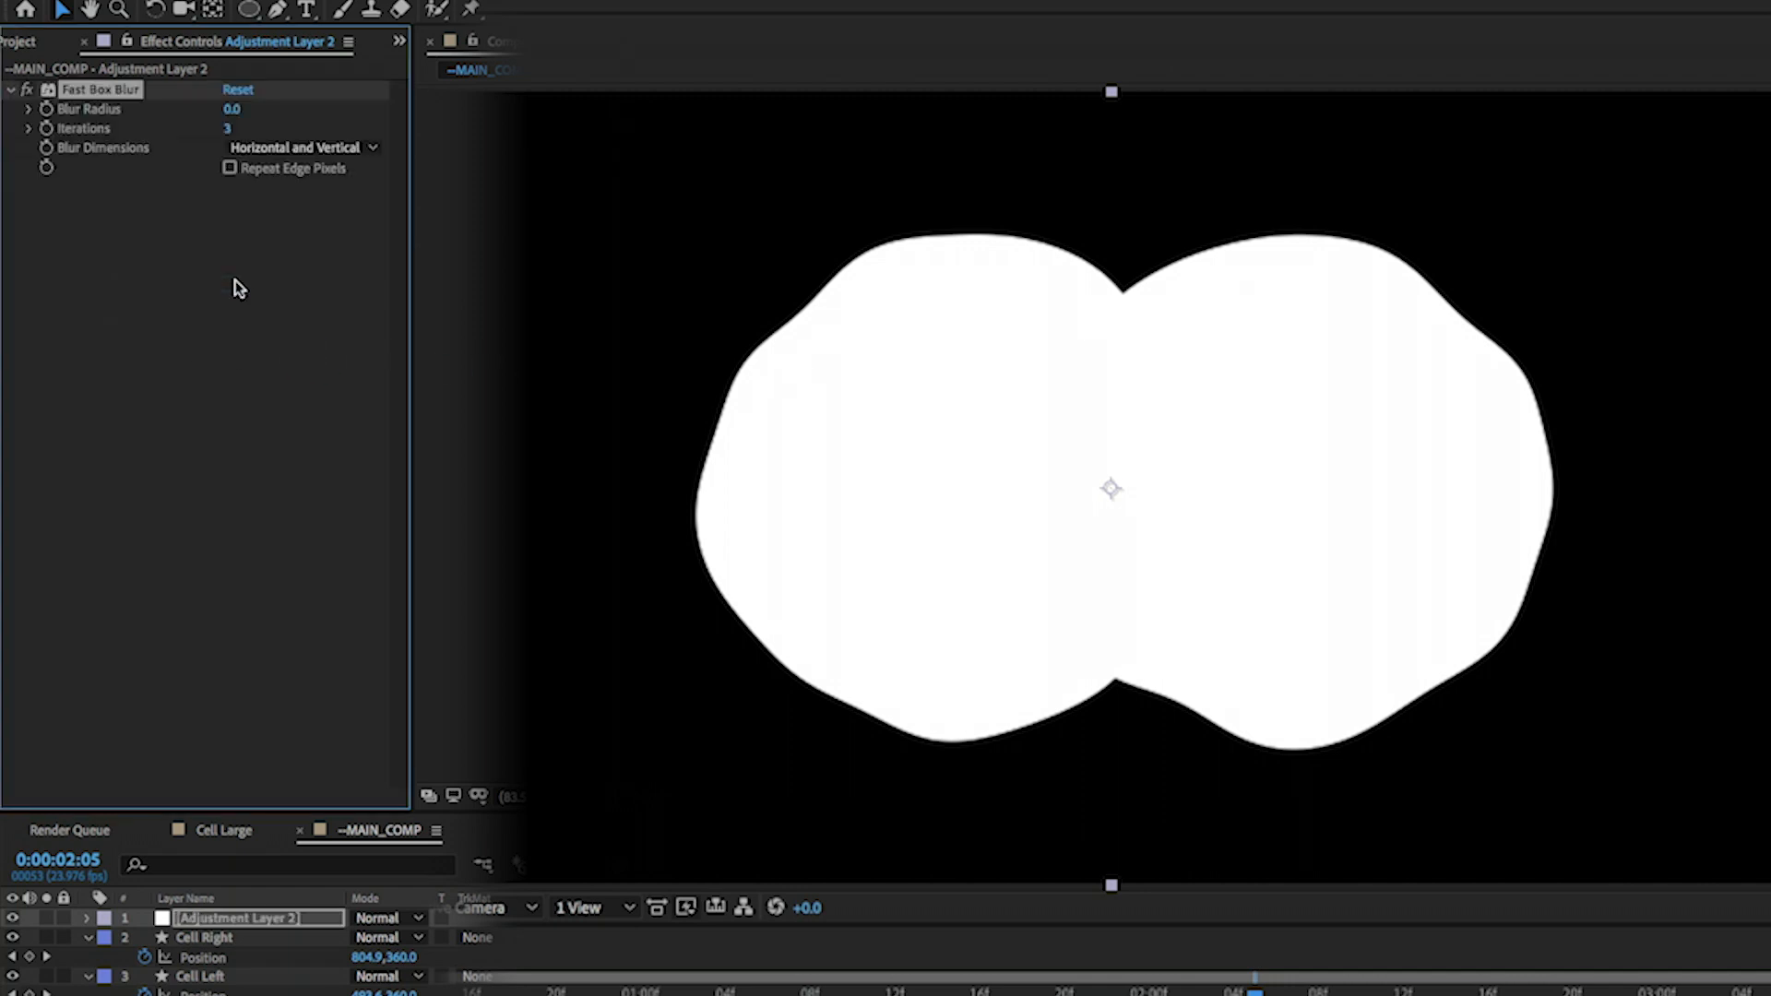
left_click_drag(228, 112, 267, 108)
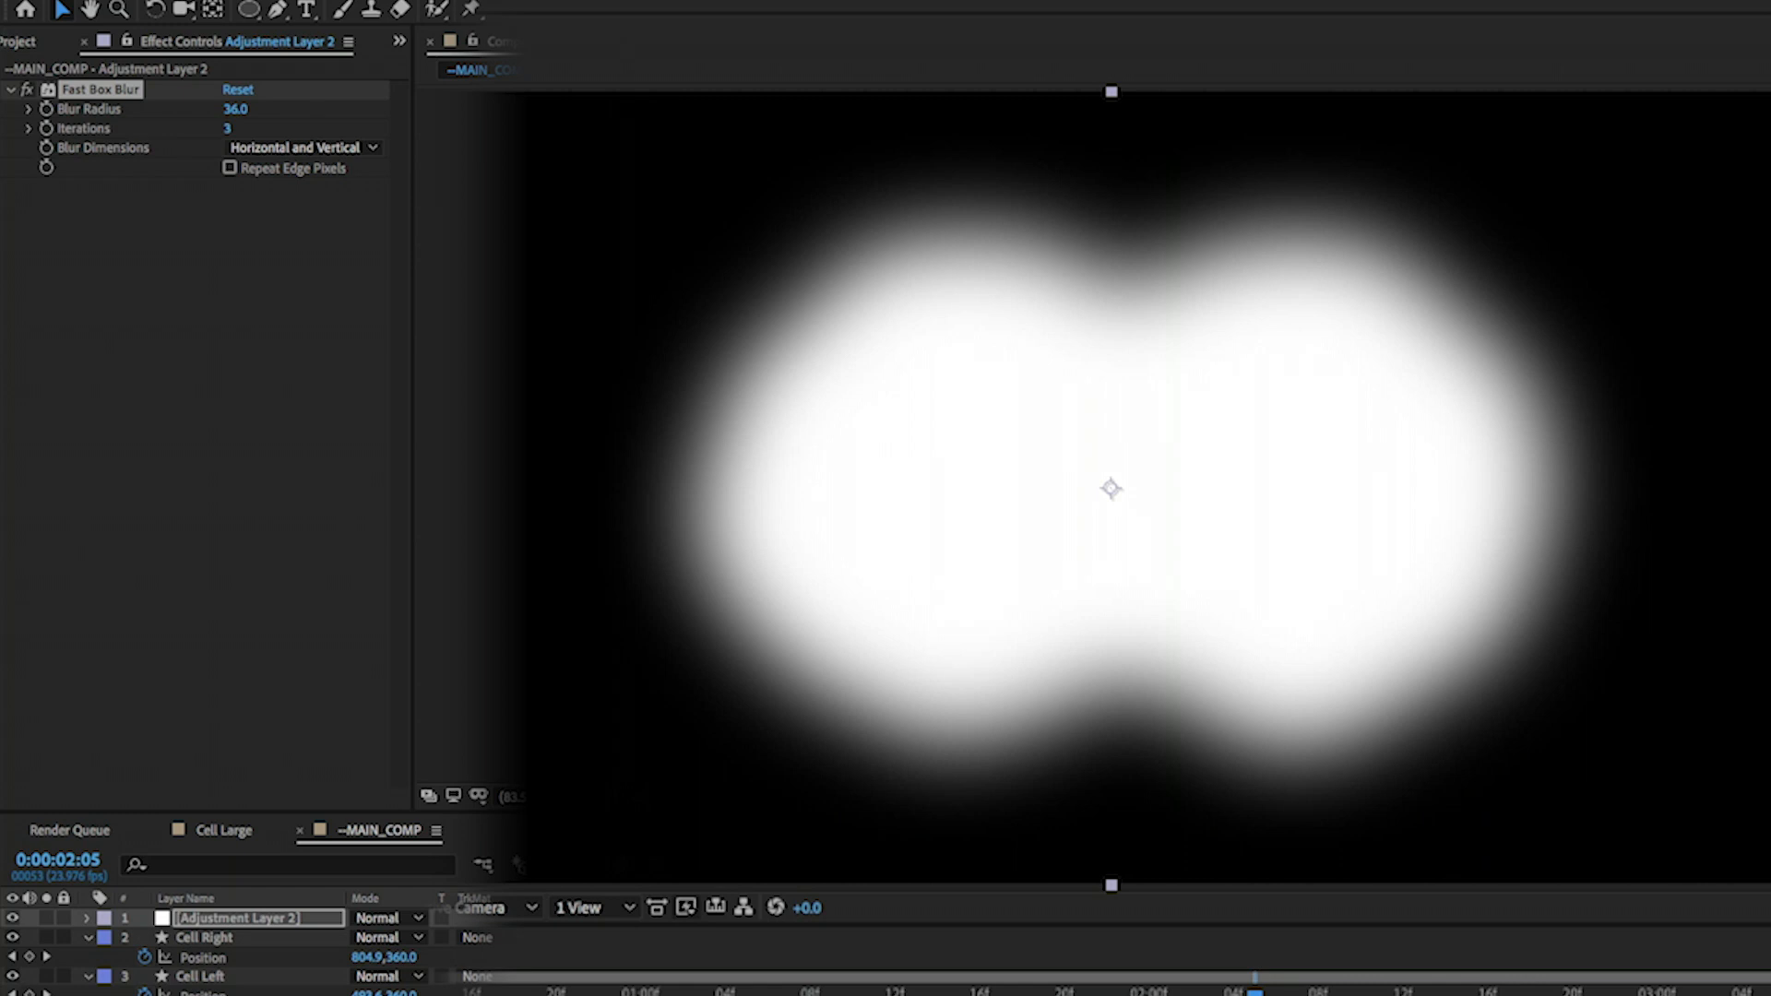
- Add Levels after the blur on the Alpha channel, lowering Alpha Input White to 0.5686 and raising Alpha Input Black close to it
left_click_drag(1766, 369, 143, 319)
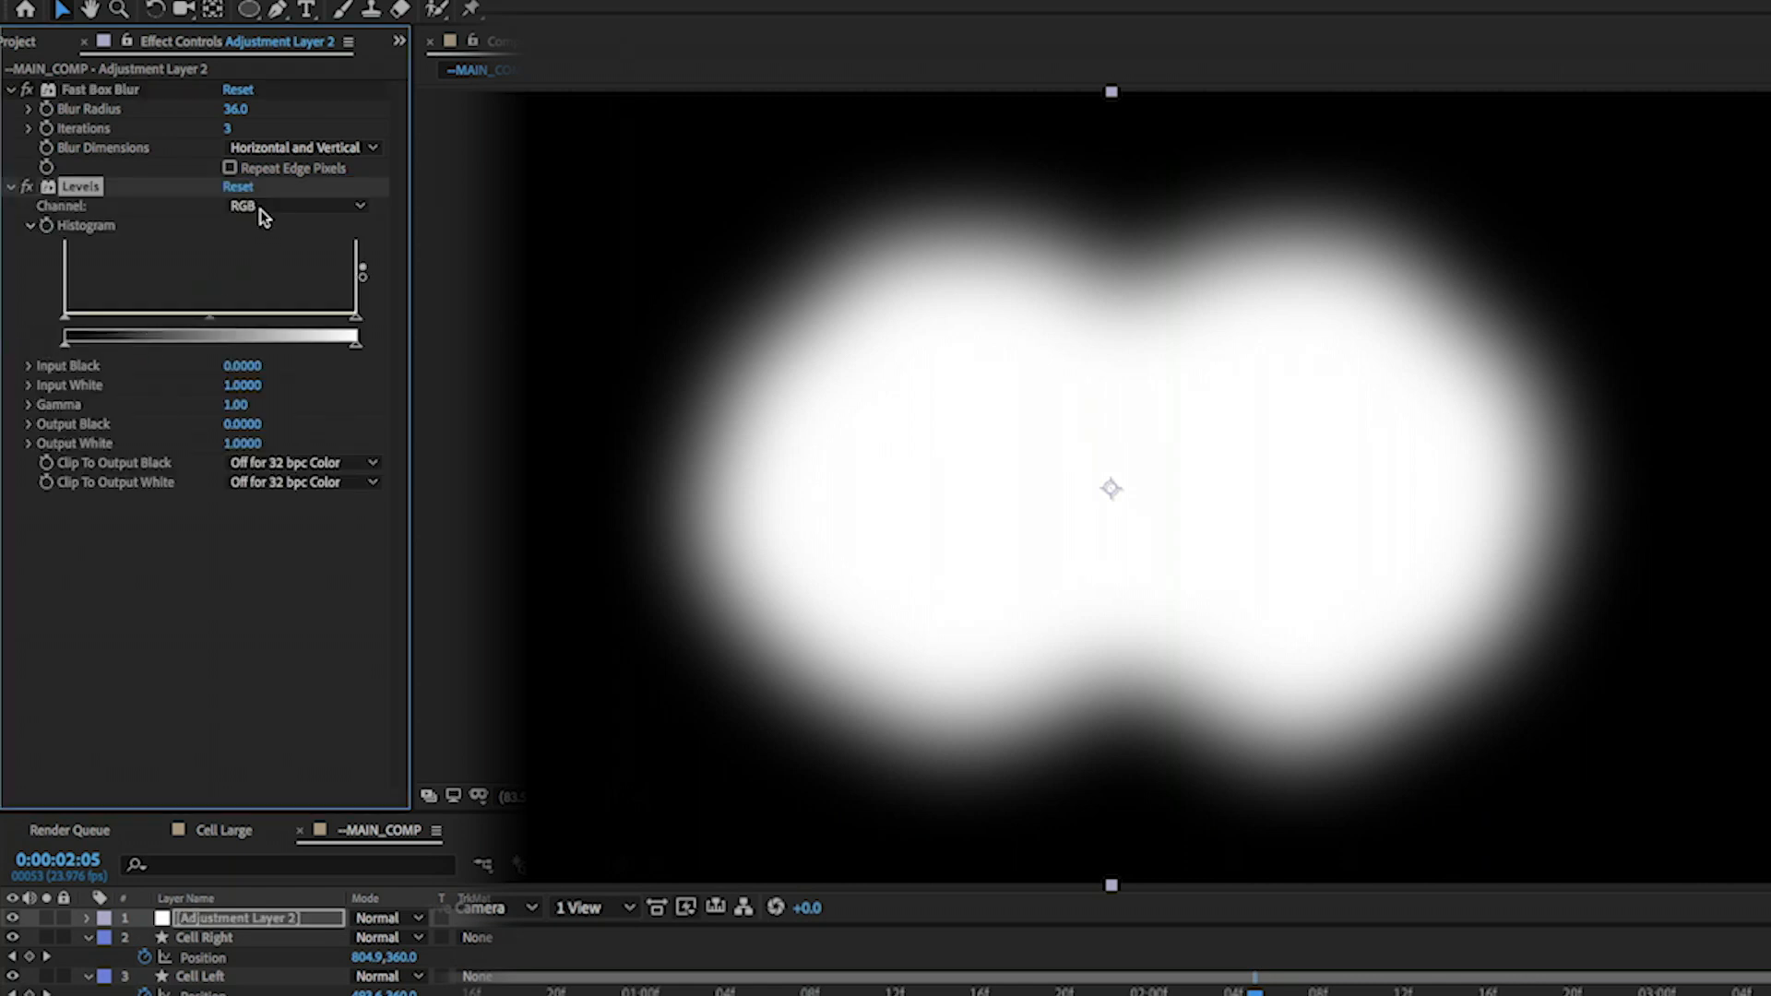
left_click(259, 206)
left_click(268, 316)
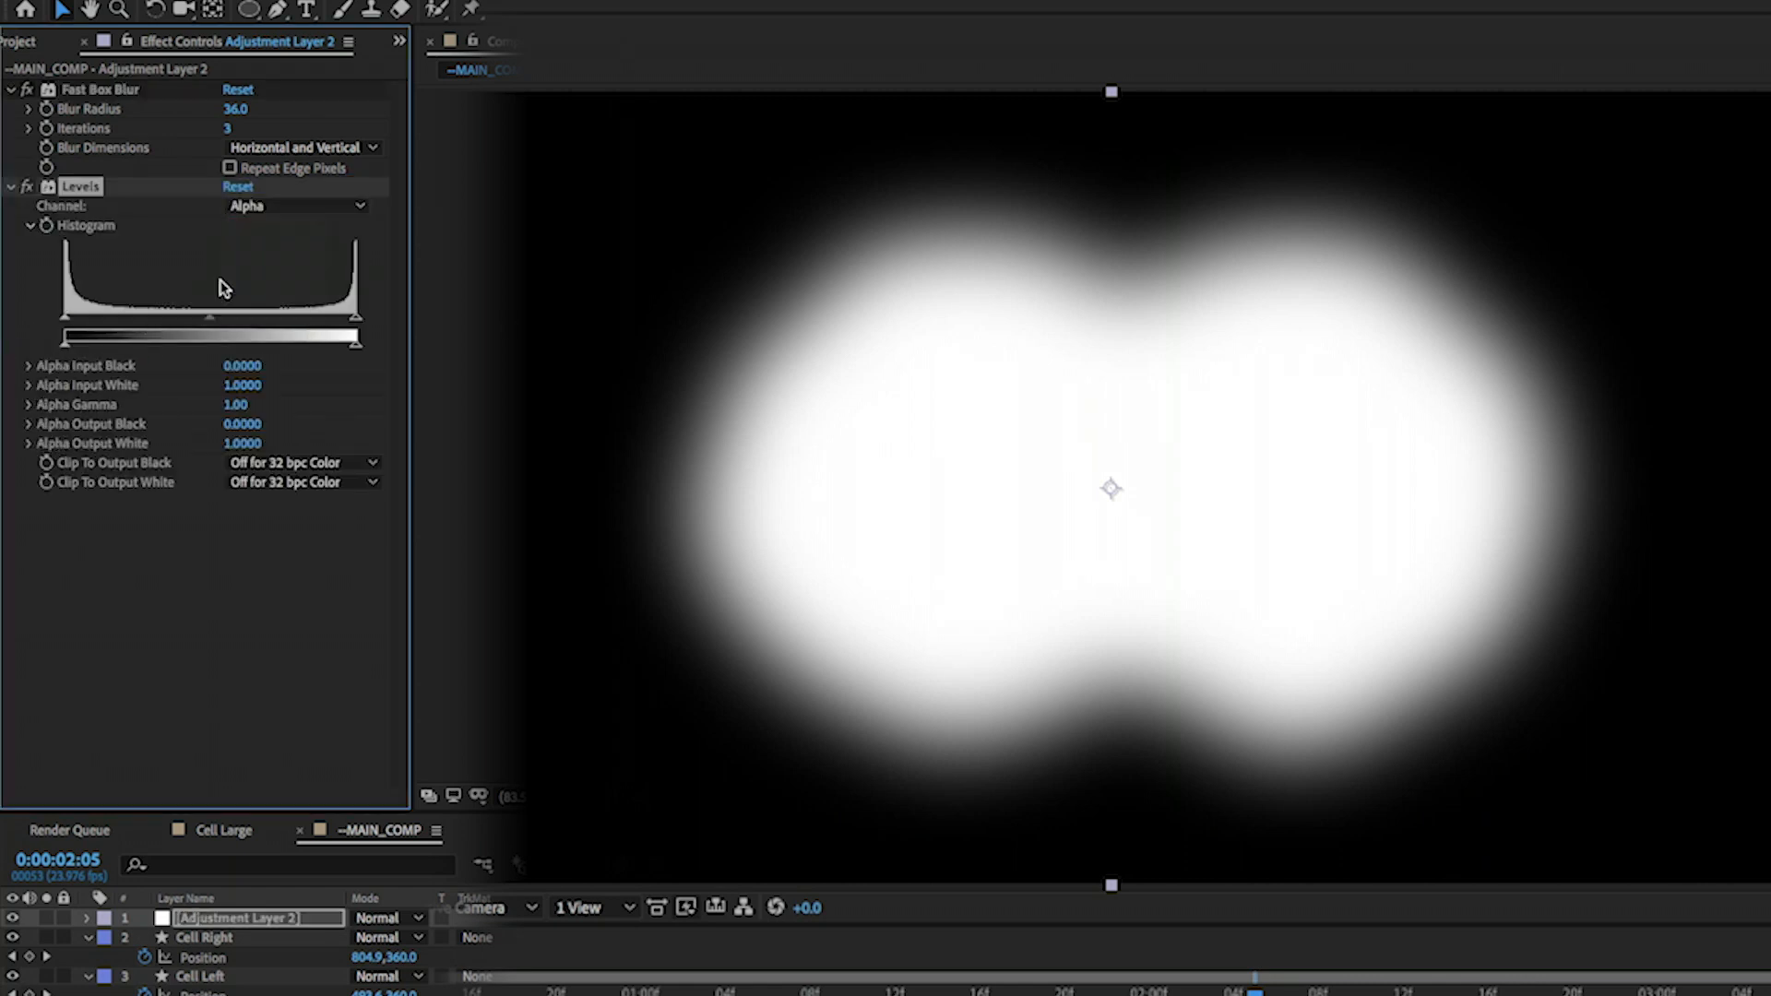
left_click_drag(344, 319, 229, 317)
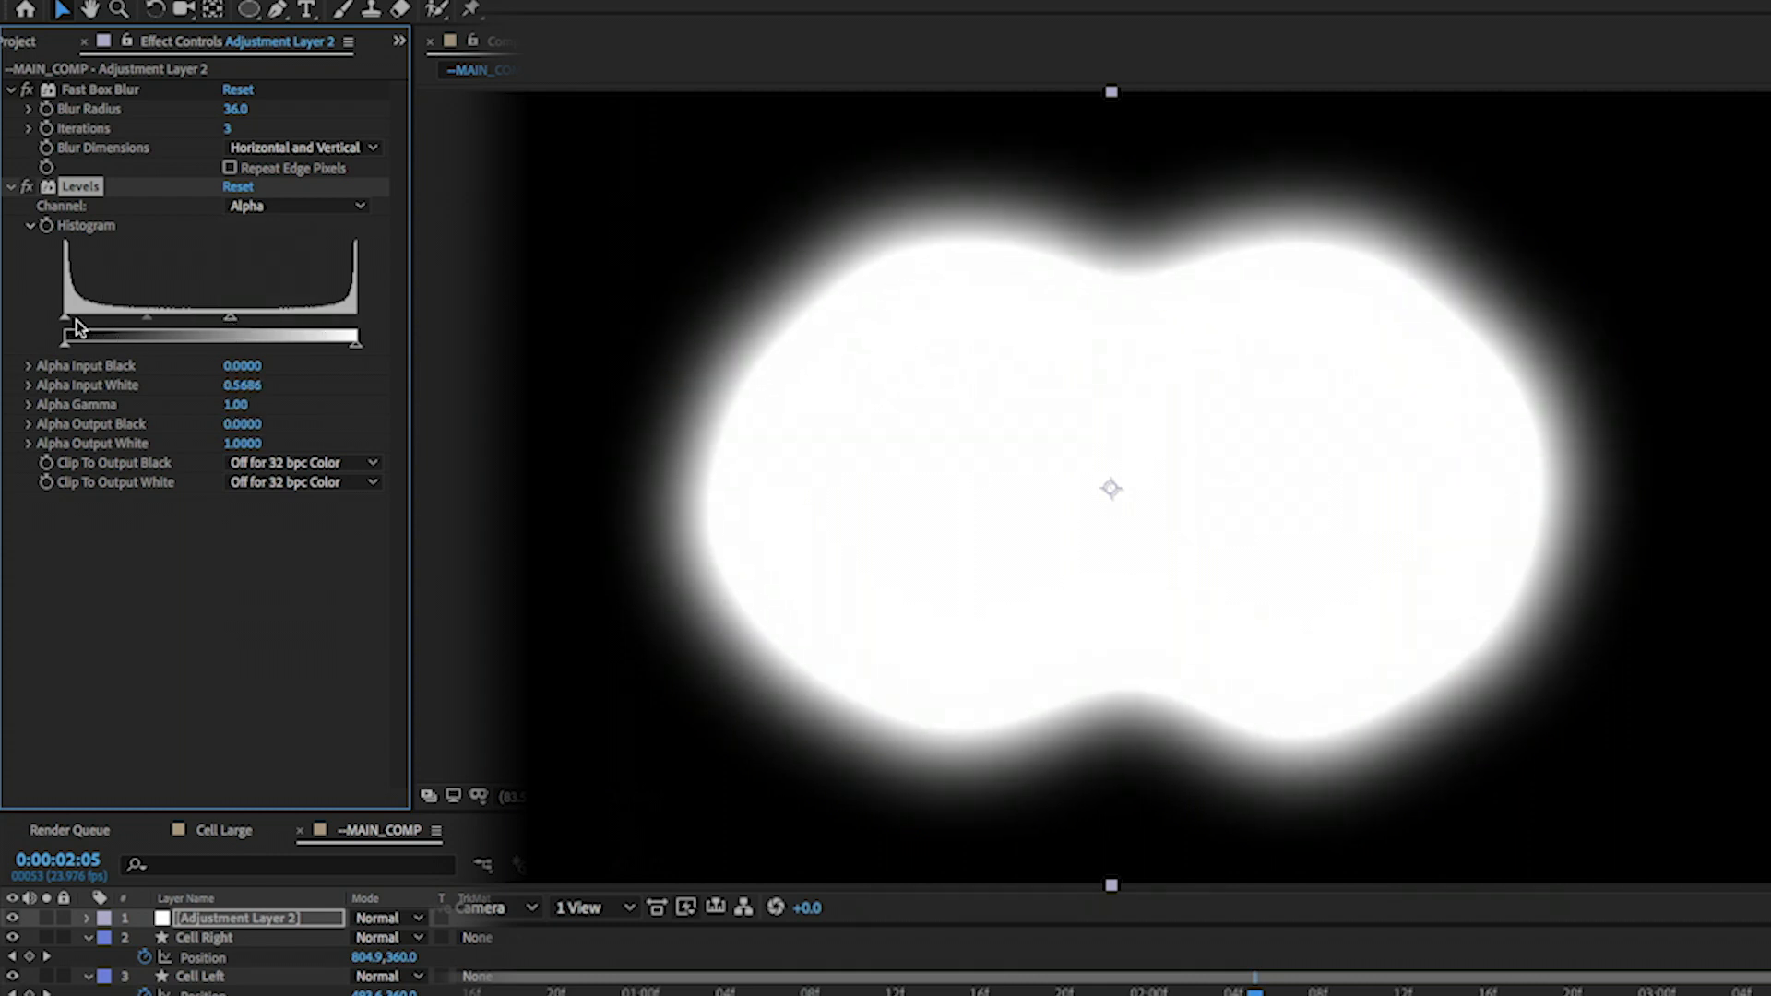
left_click_drag(66, 320, 222, 319)
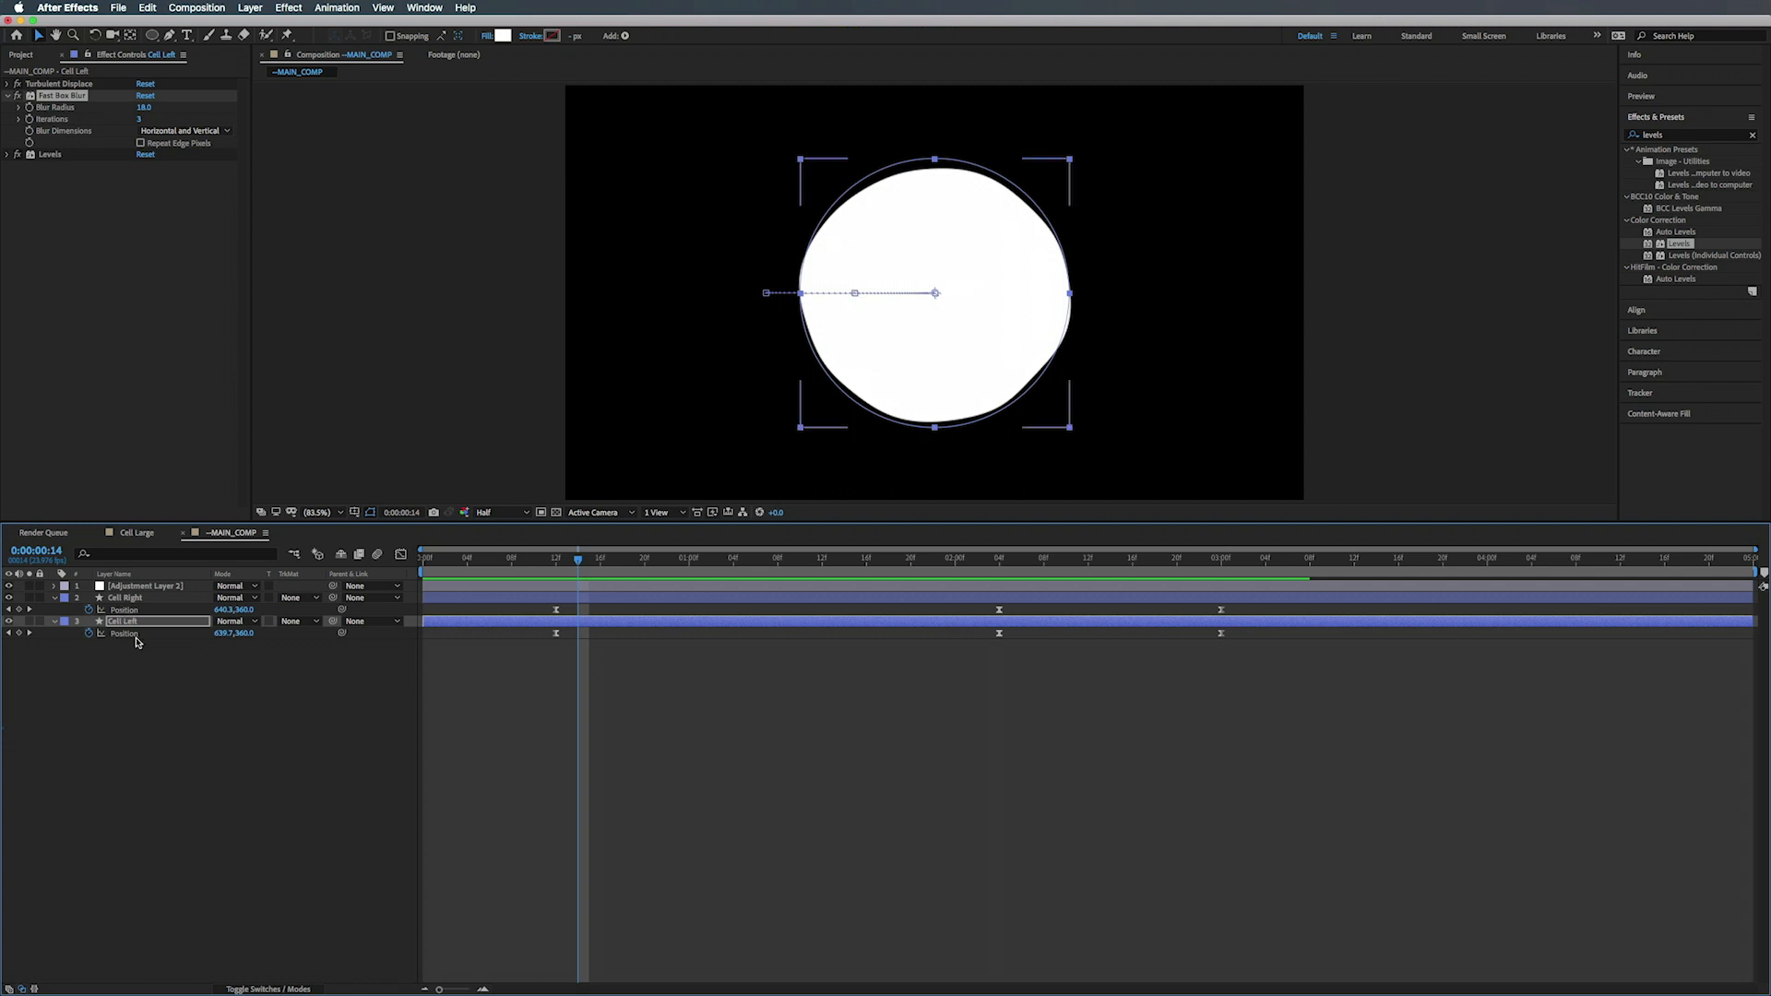
- Separate the Position of Cell Right into individual X and Y dimensions
left_click(122, 610)
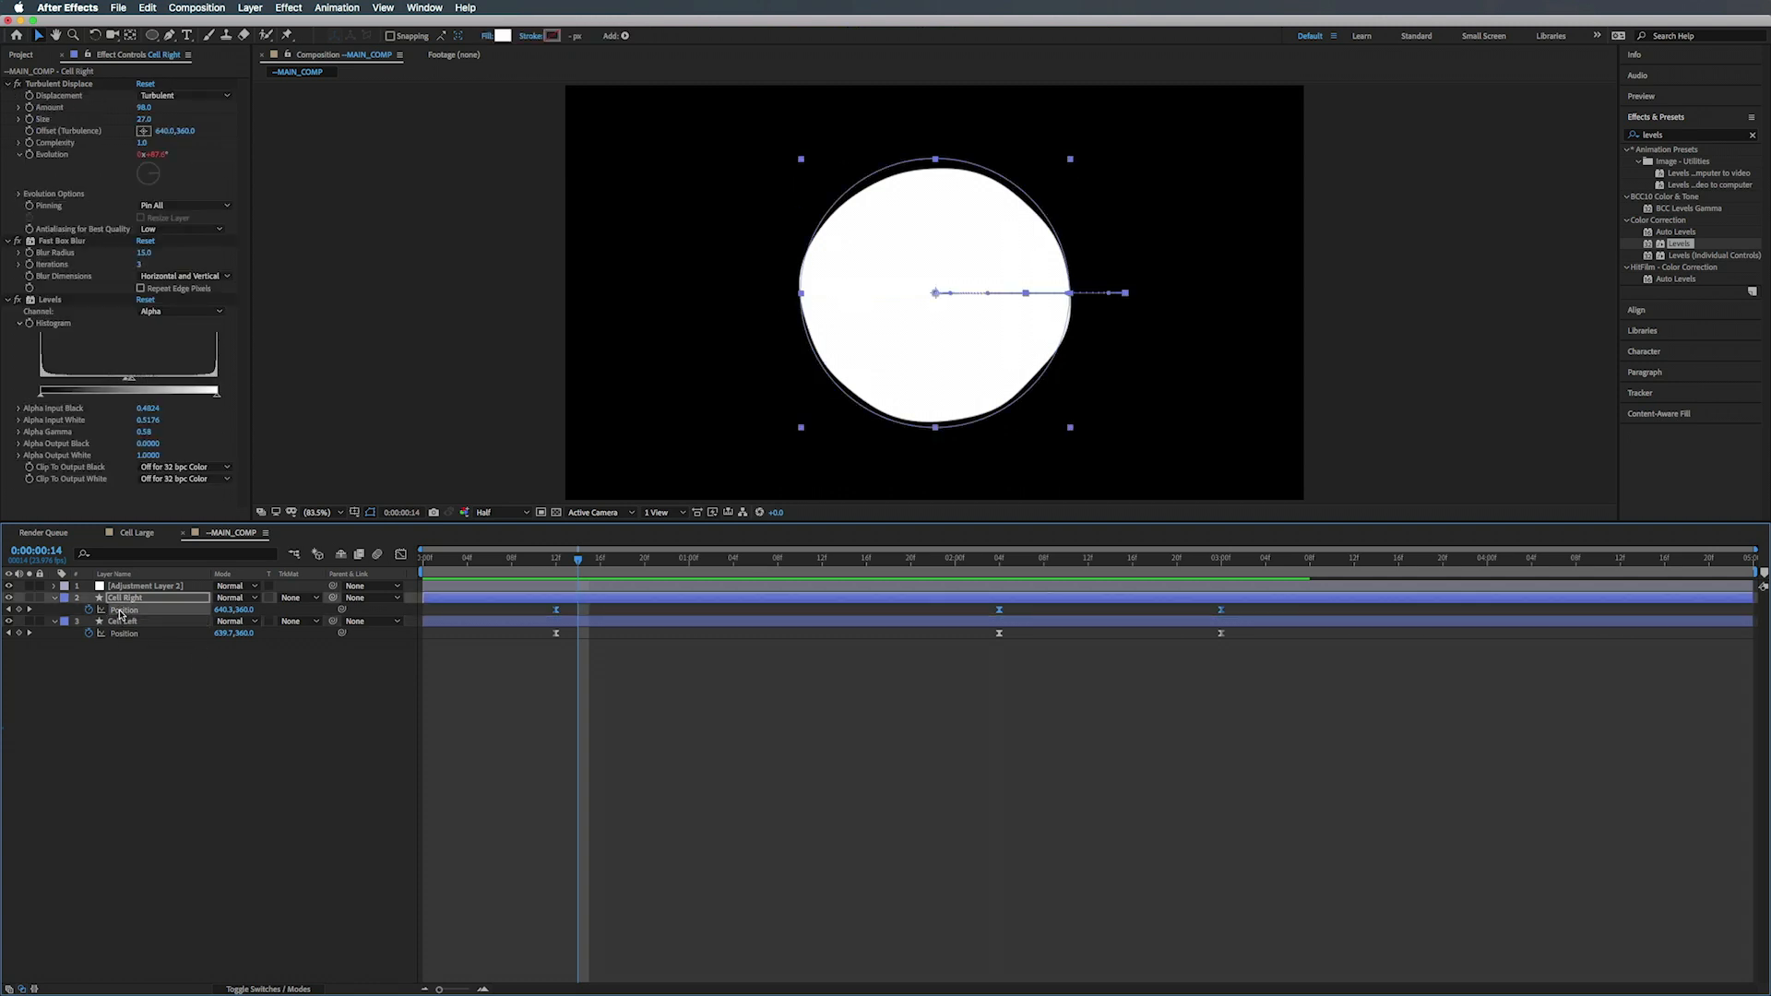
right_click(121, 615)
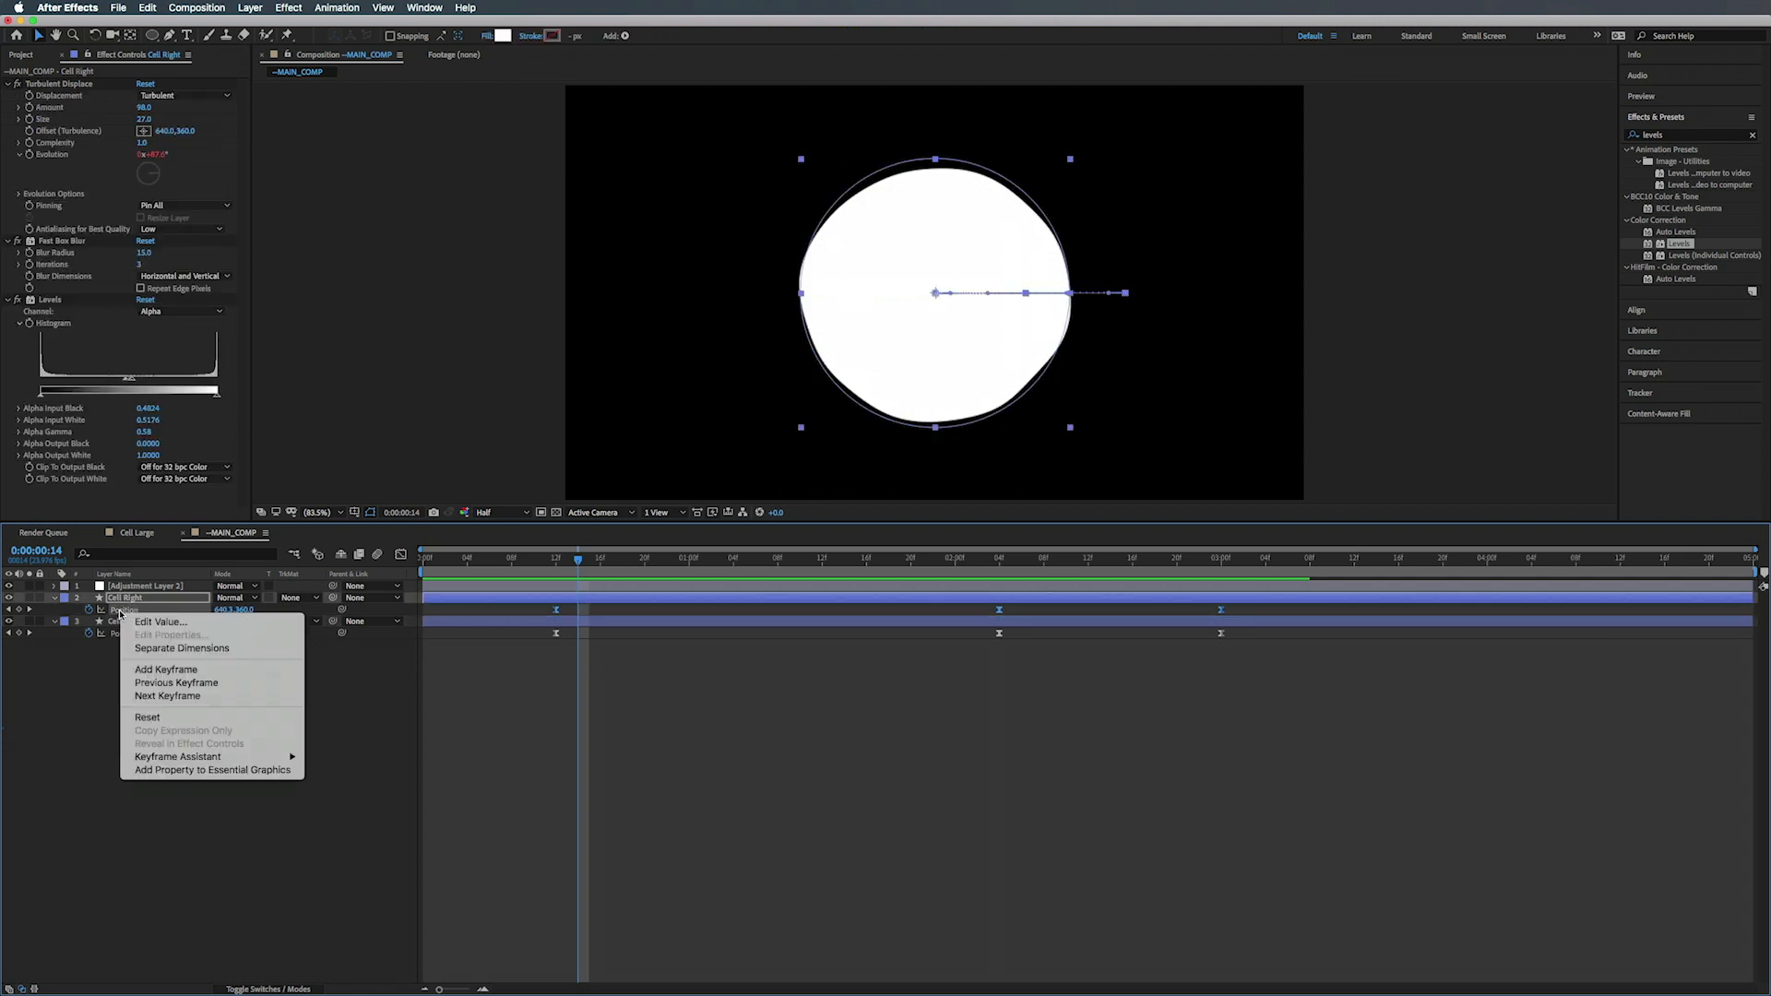
left_click(175, 649)
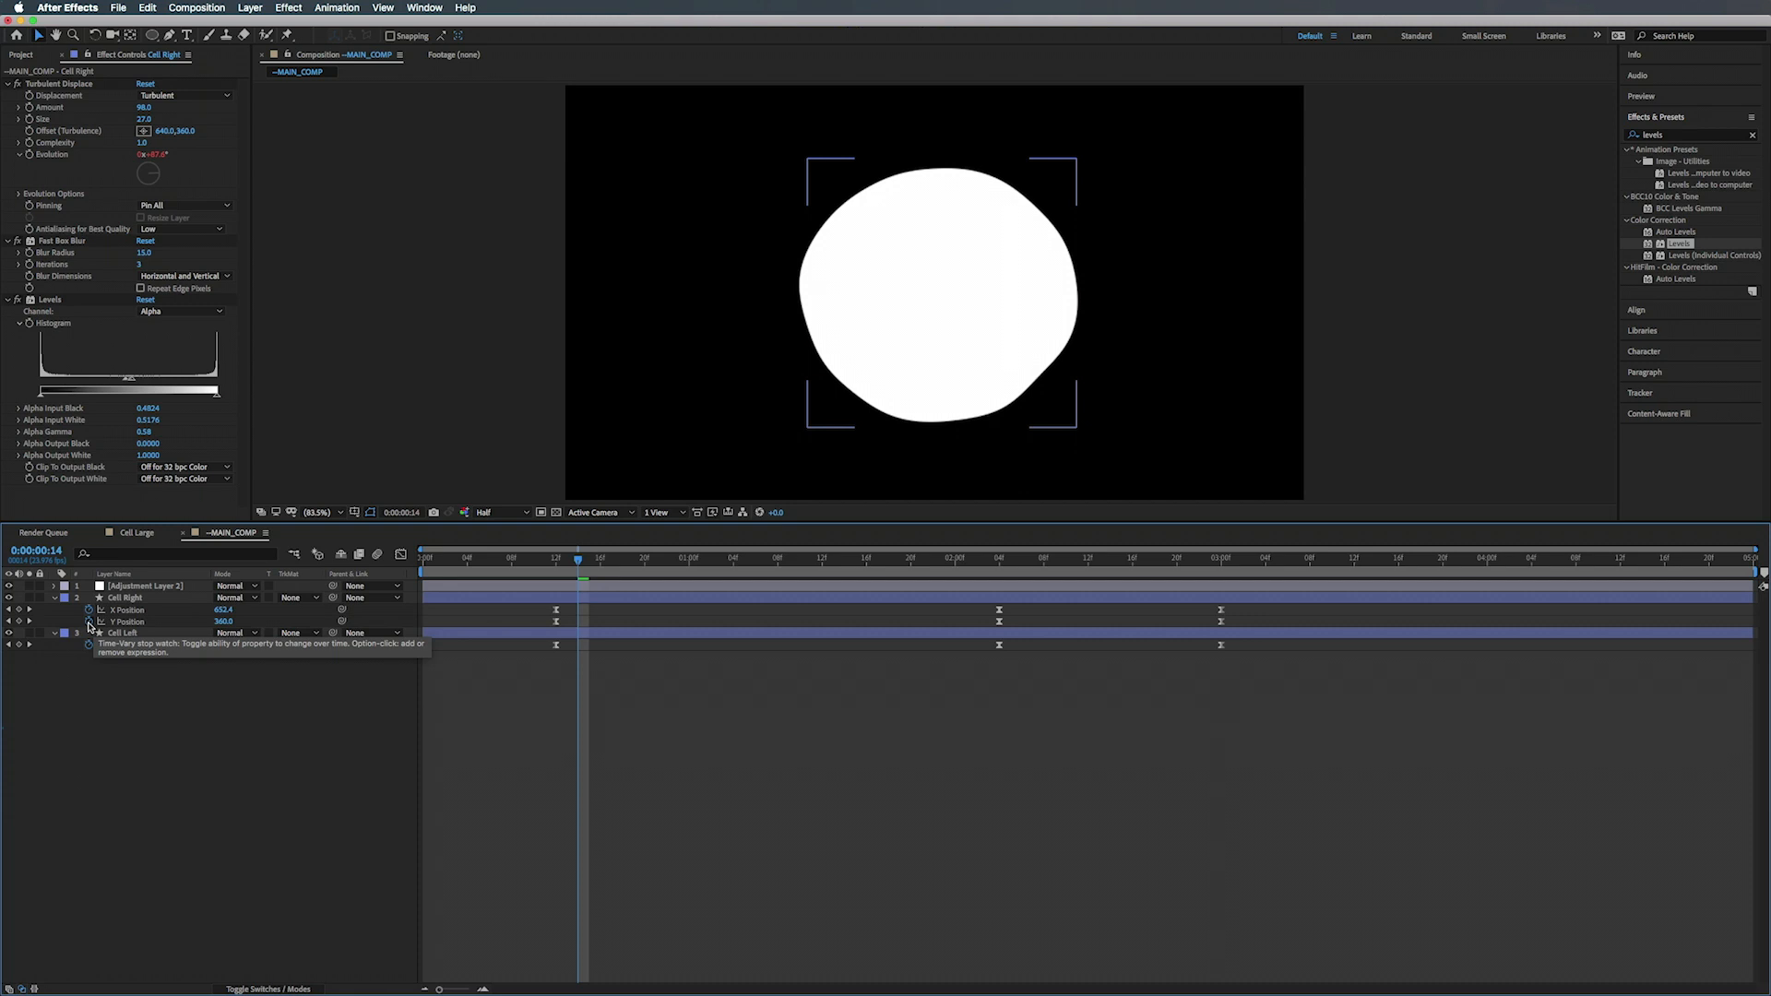
- Remove Cell Right's Y Position keyframes, and separate Cell Left's Position into X and Y, removing its Y keyframes as well
left_click(89, 622)
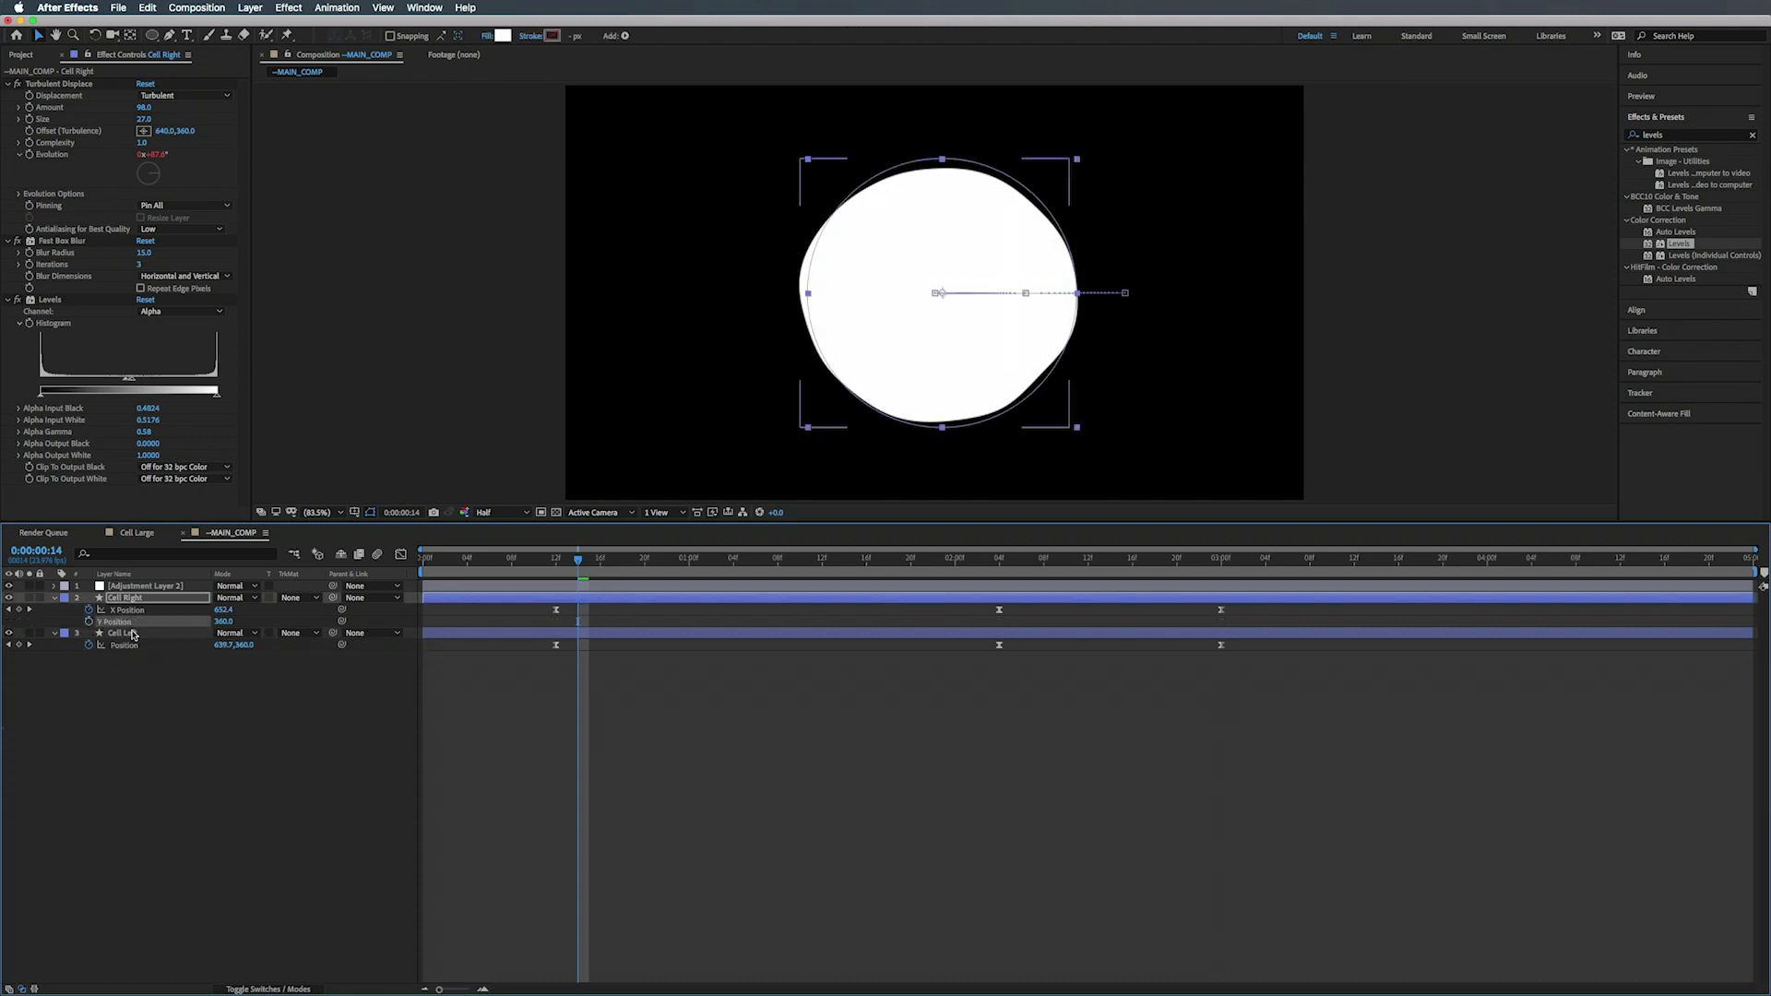
right_click(120, 647)
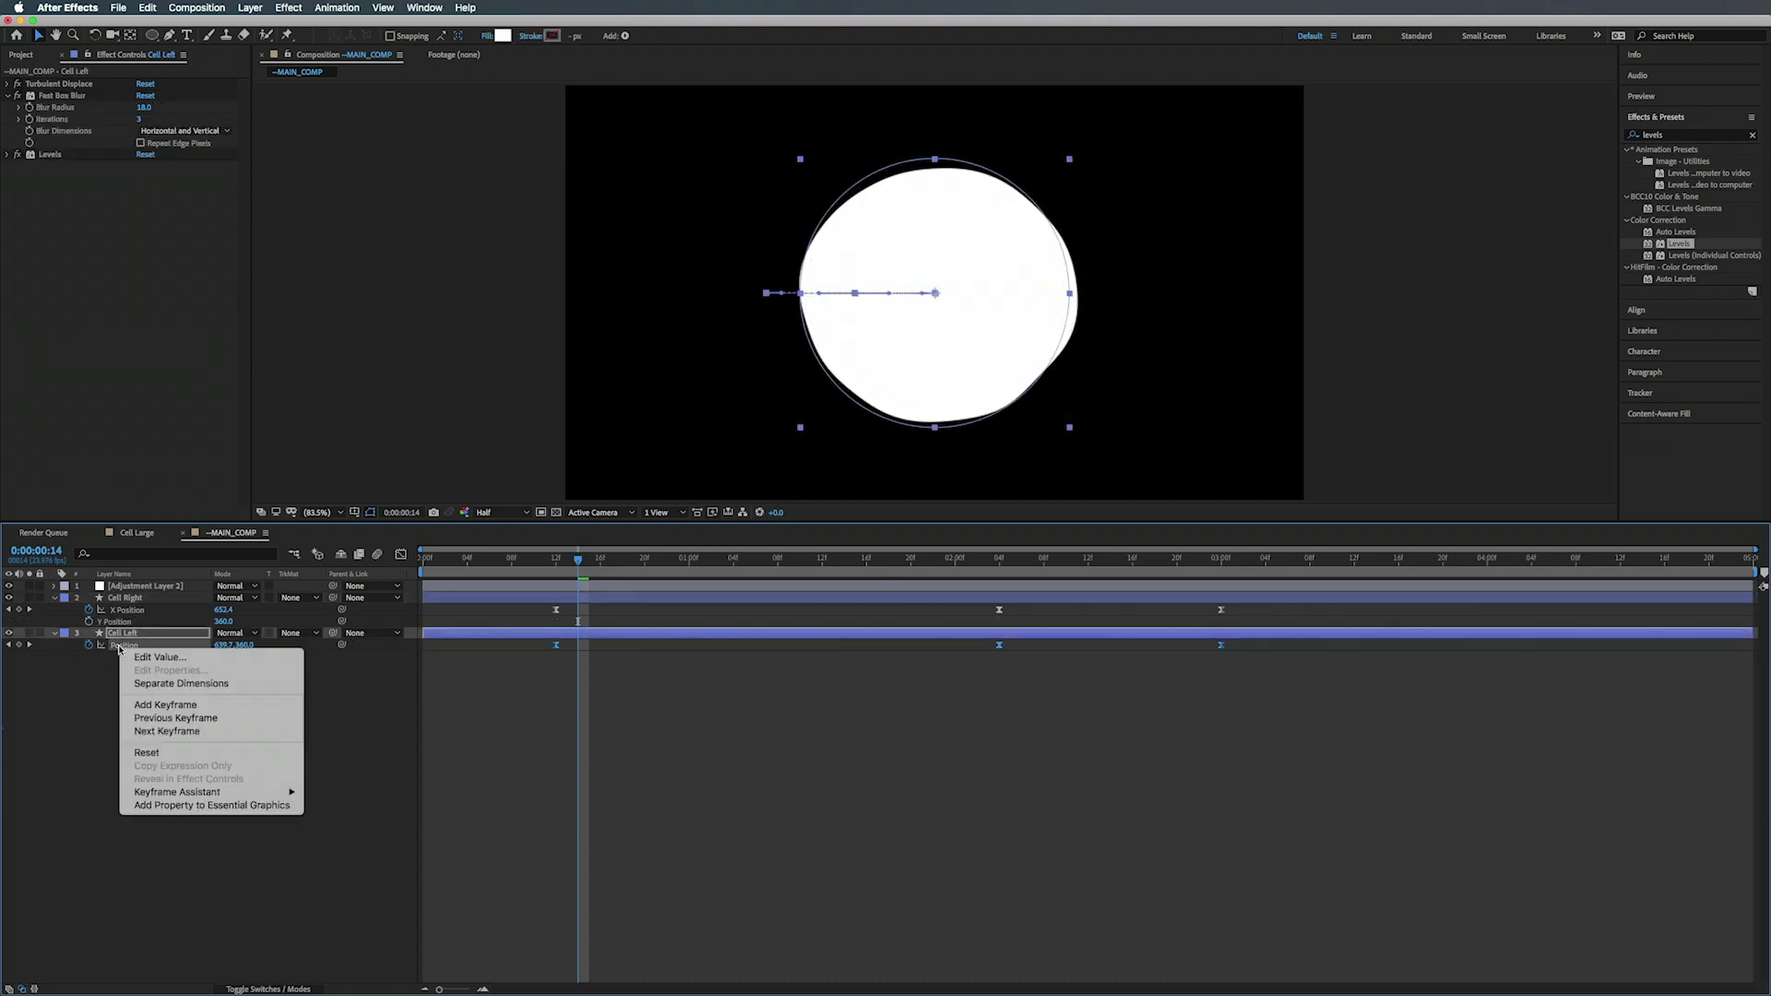
left_click(158, 685)
left_click(106, 693)
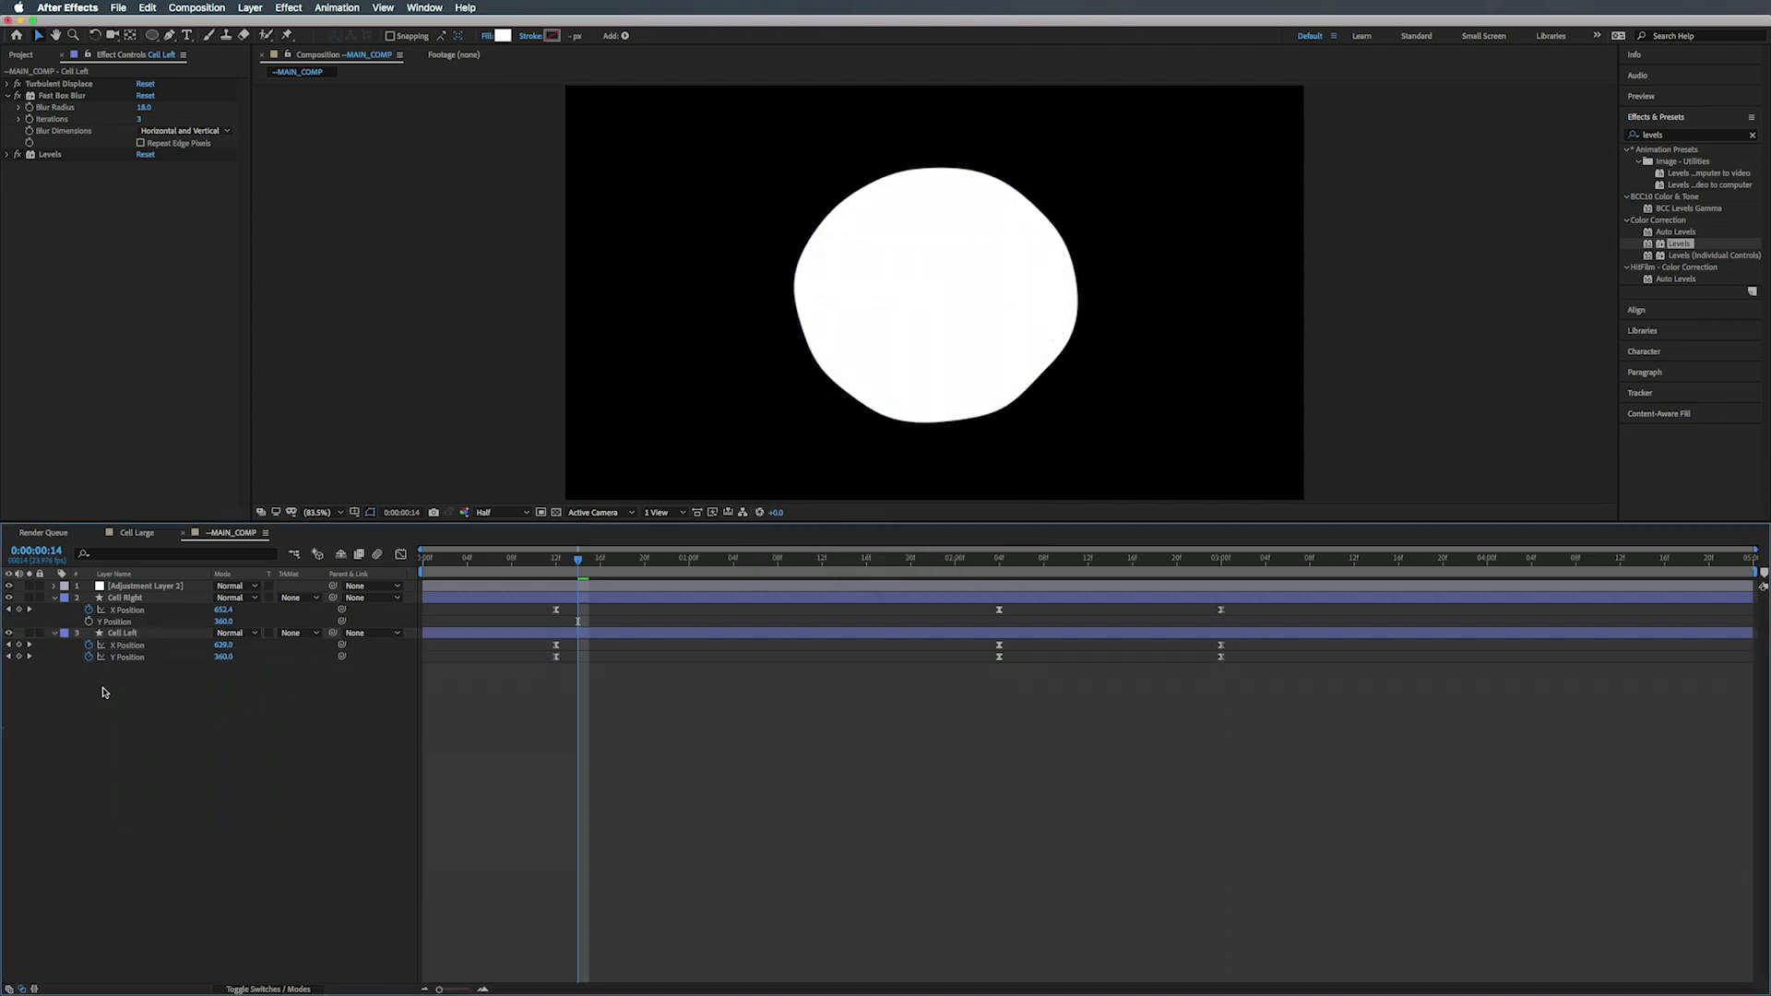
left_click(89, 656)
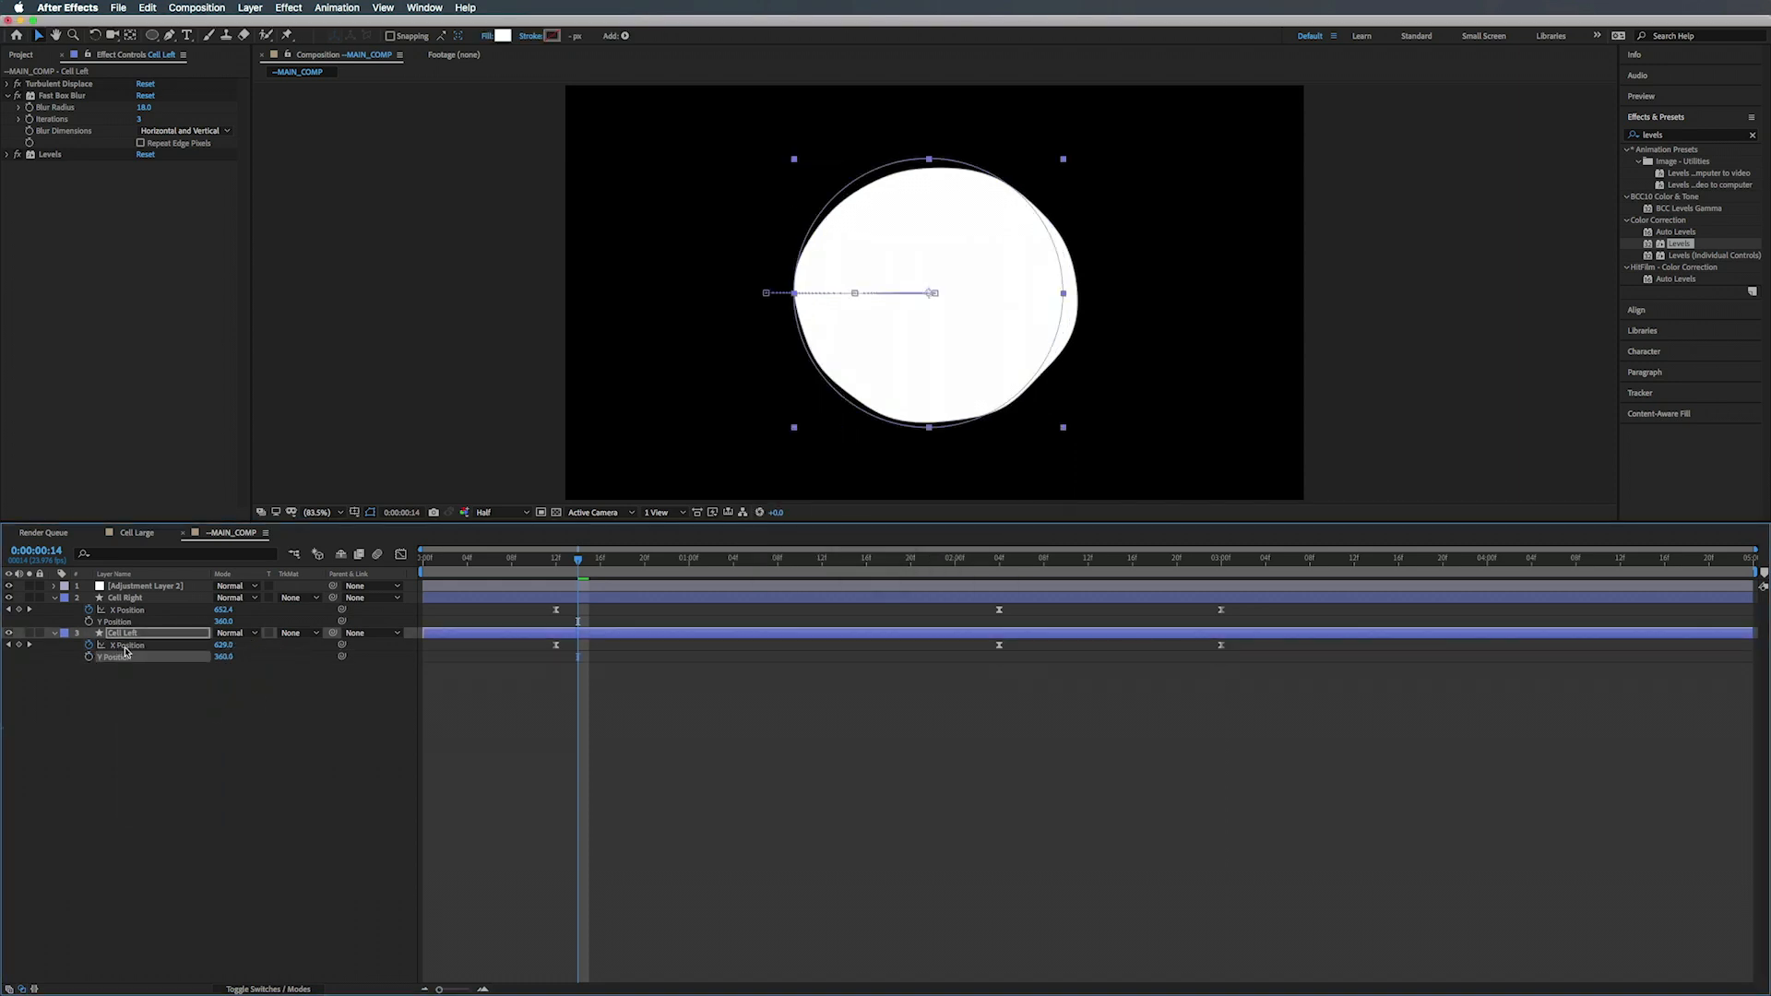
- Show only the animated properties of both cell layers and display all their X Position keyframes in the Graph Editor
left_click(135, 598, "shift")
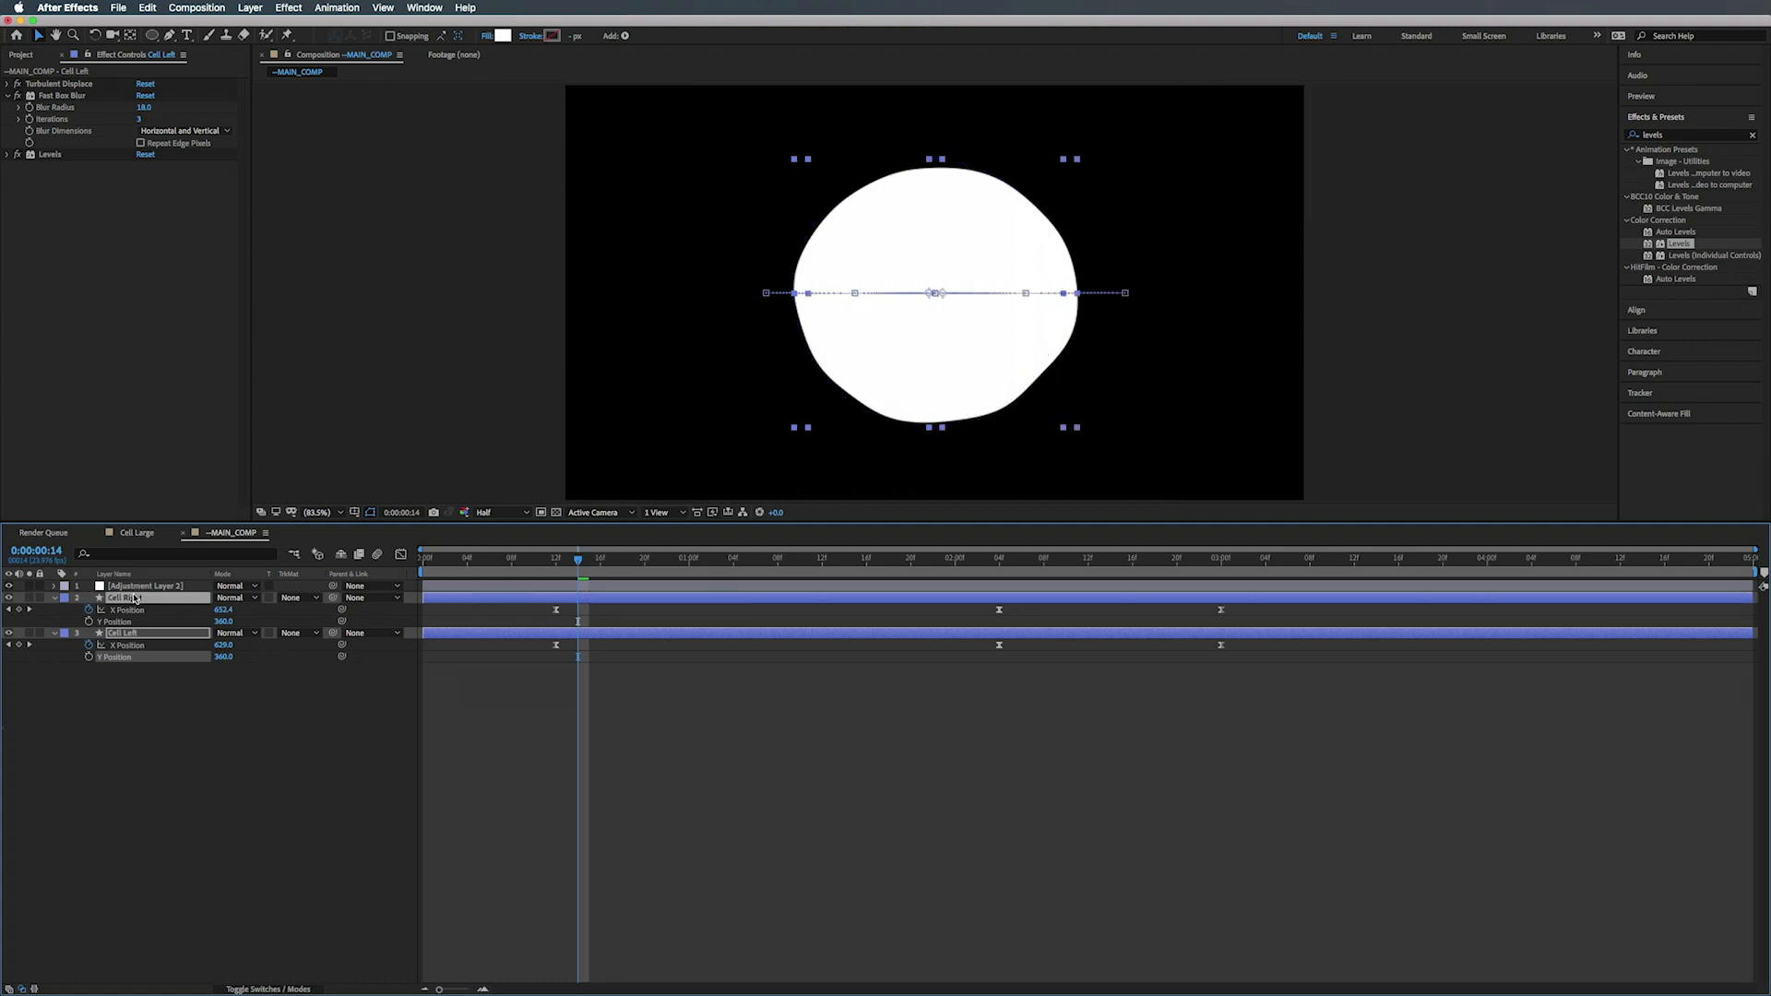
key("u")
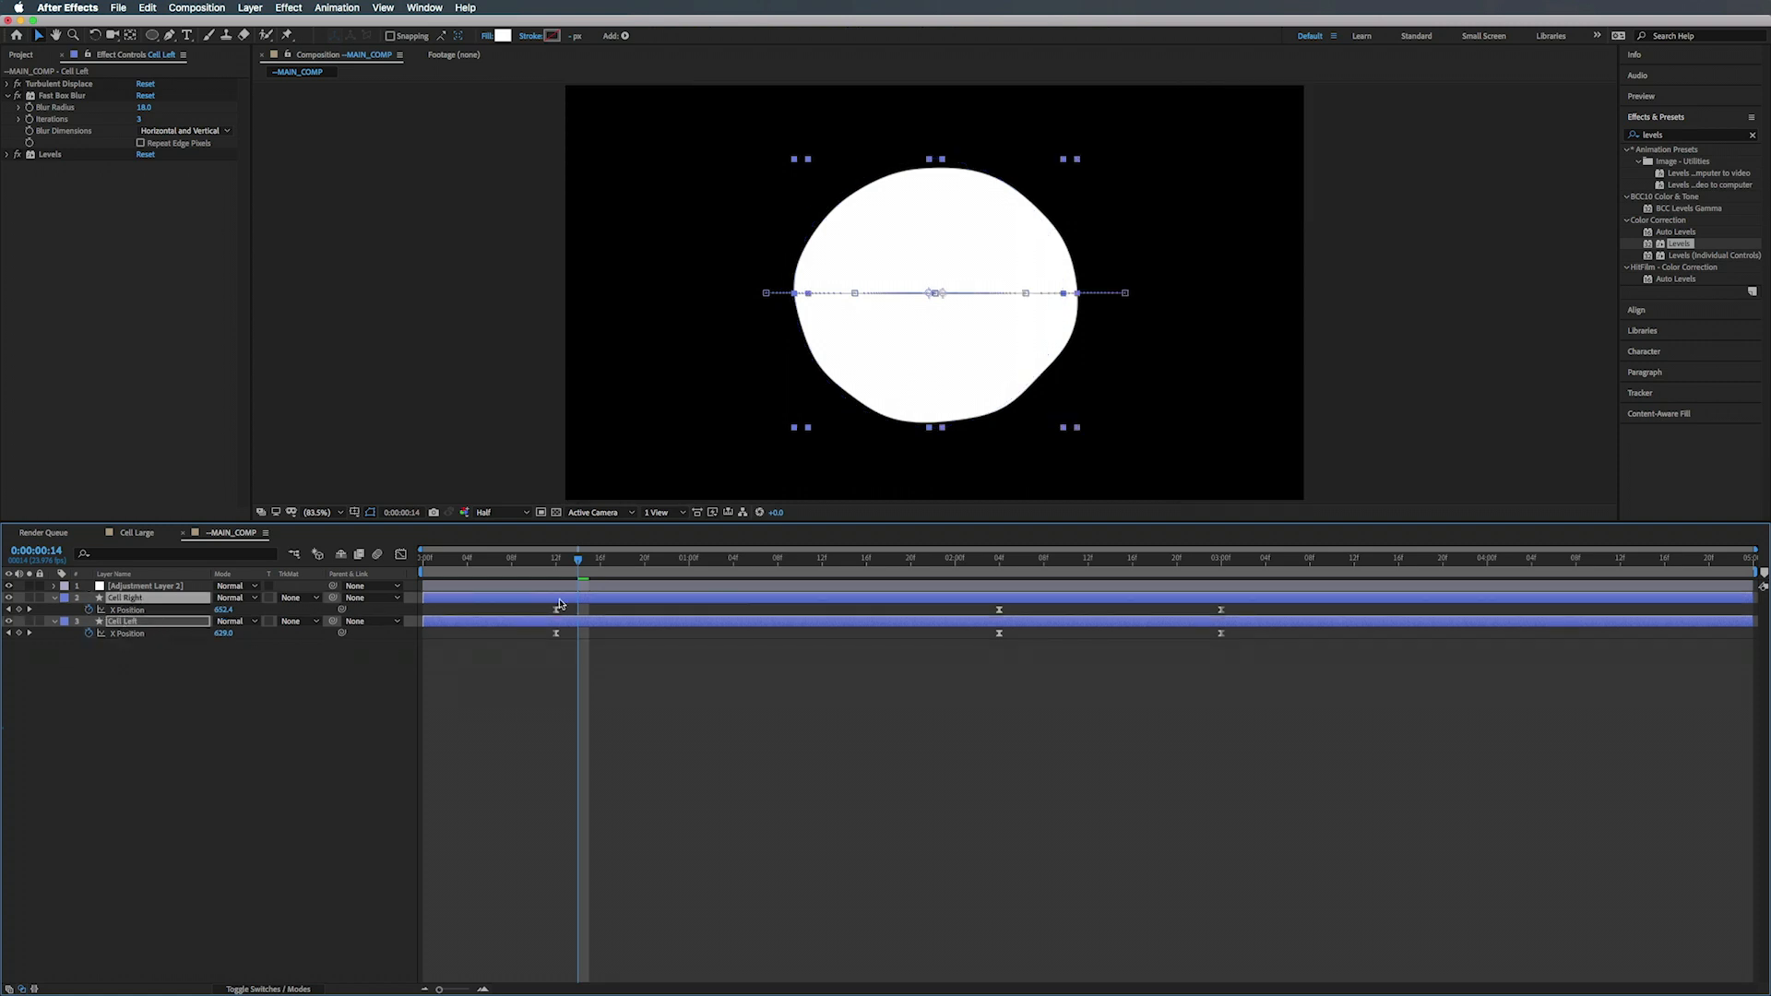
mouse_move(572, 565)
left_mouse_down()
mouse_move(556, 565)
mouse_move(1221, 565)
mouse_move(545, 574)
left_mouse_up()
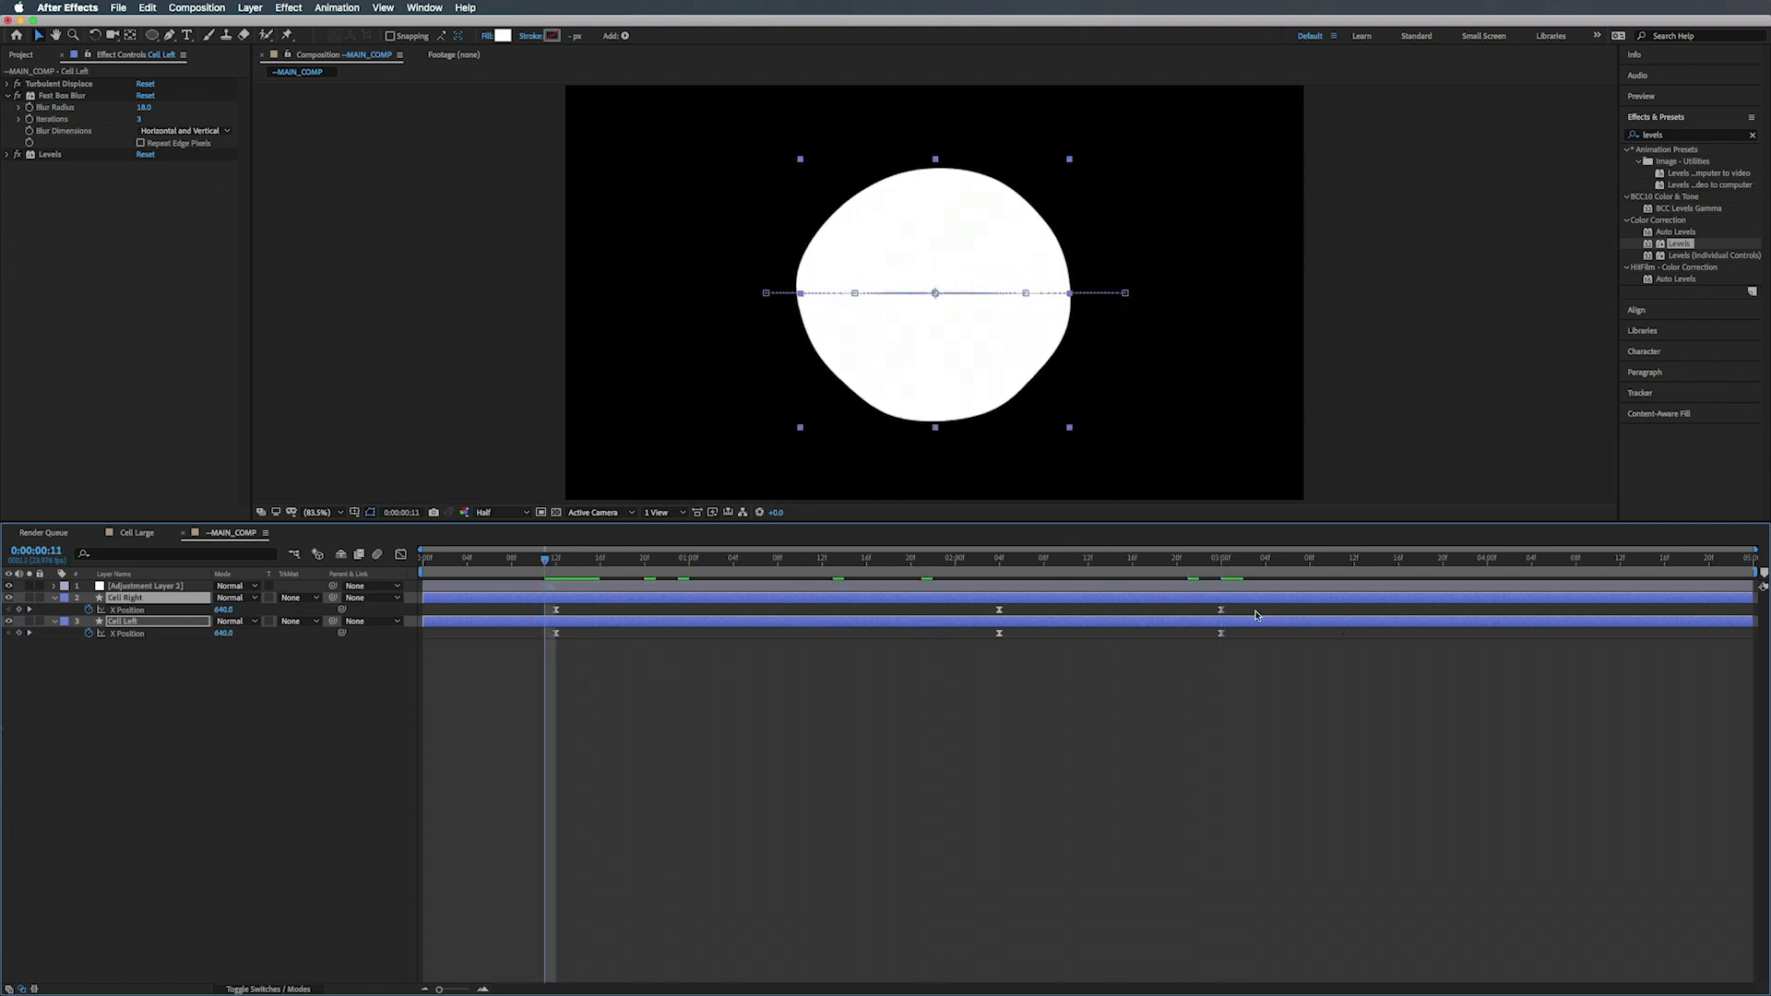
left_click_drag(1244, 608, 548, 672)
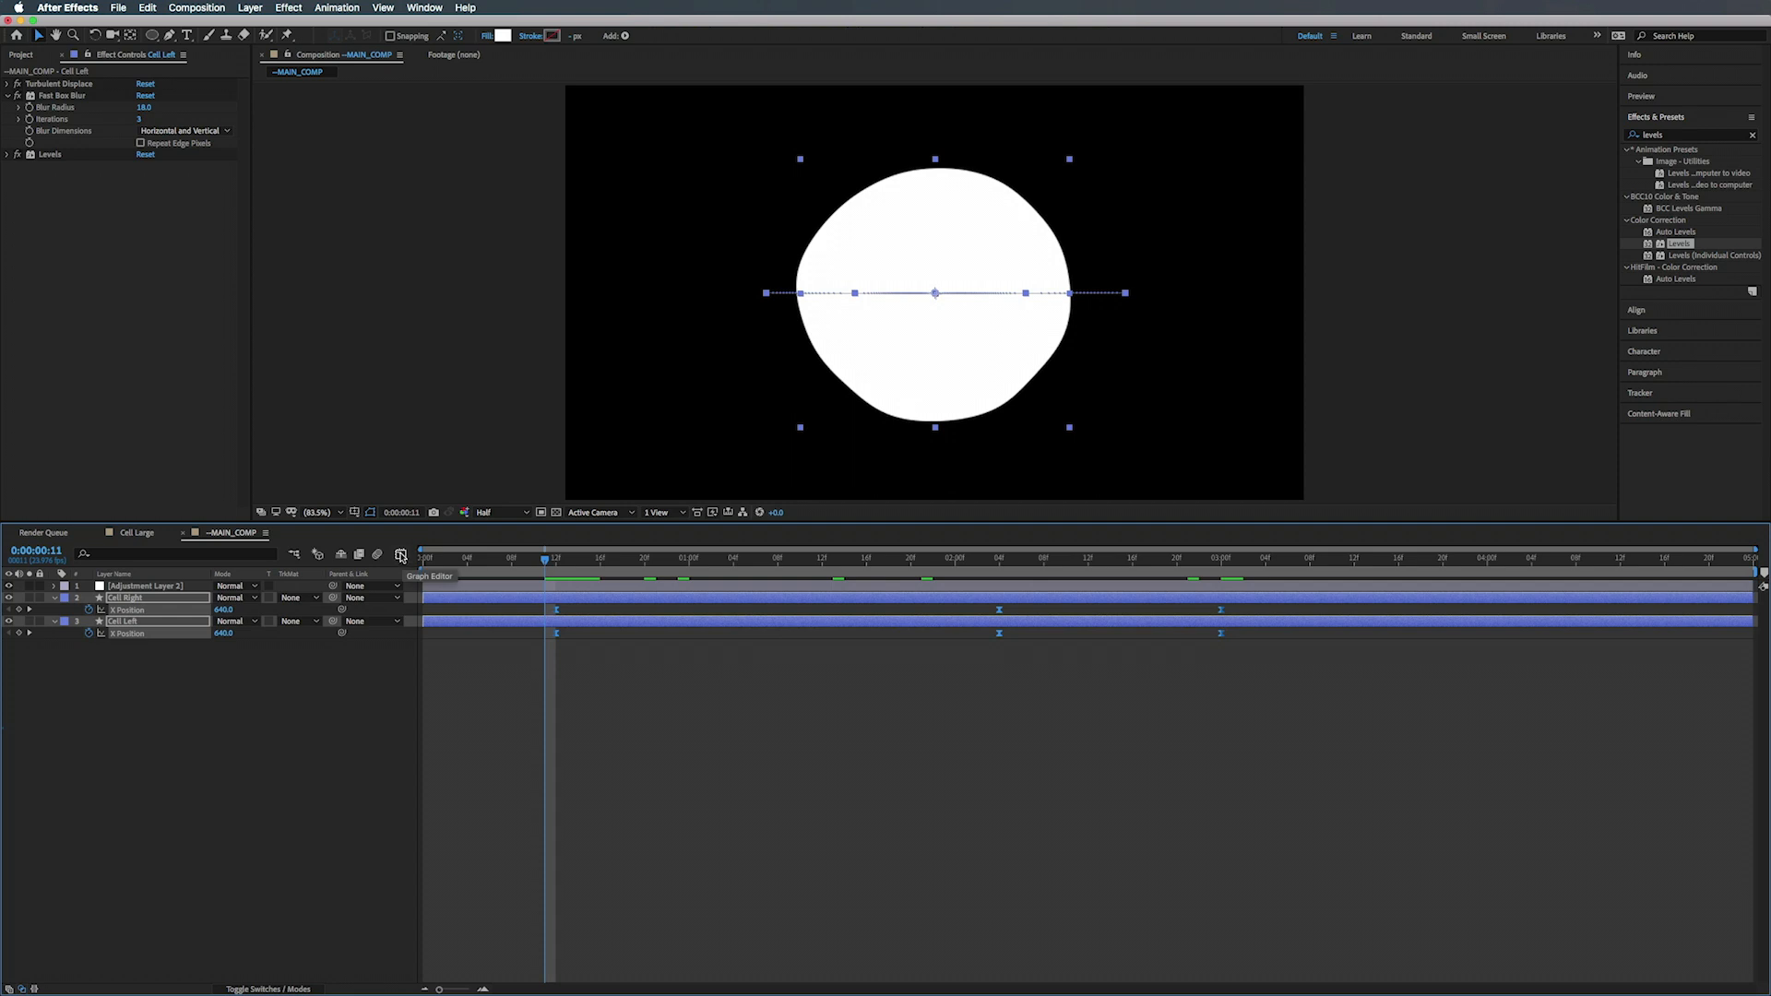
left_click(401, 555)
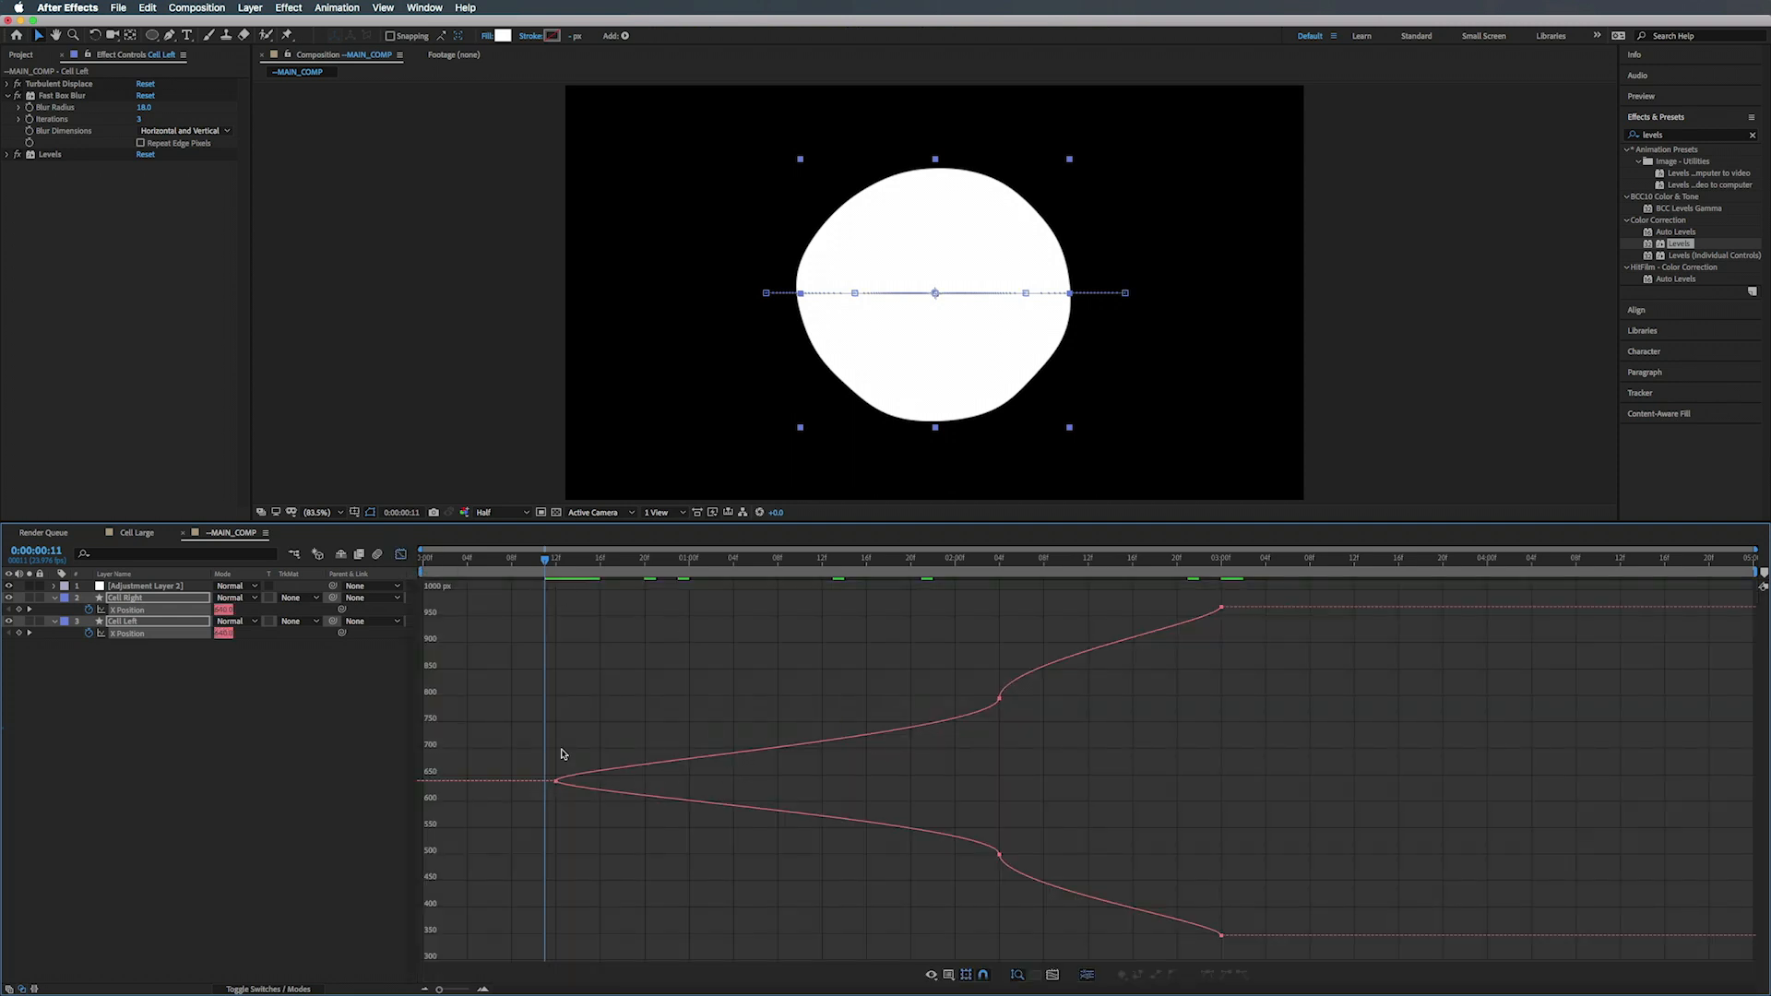
- Flatten the outgoing handles on both cells' first X Position keyframes, extending Cell Right's handle for a gradual start
left_click_drag(529, 744, 617, 867)
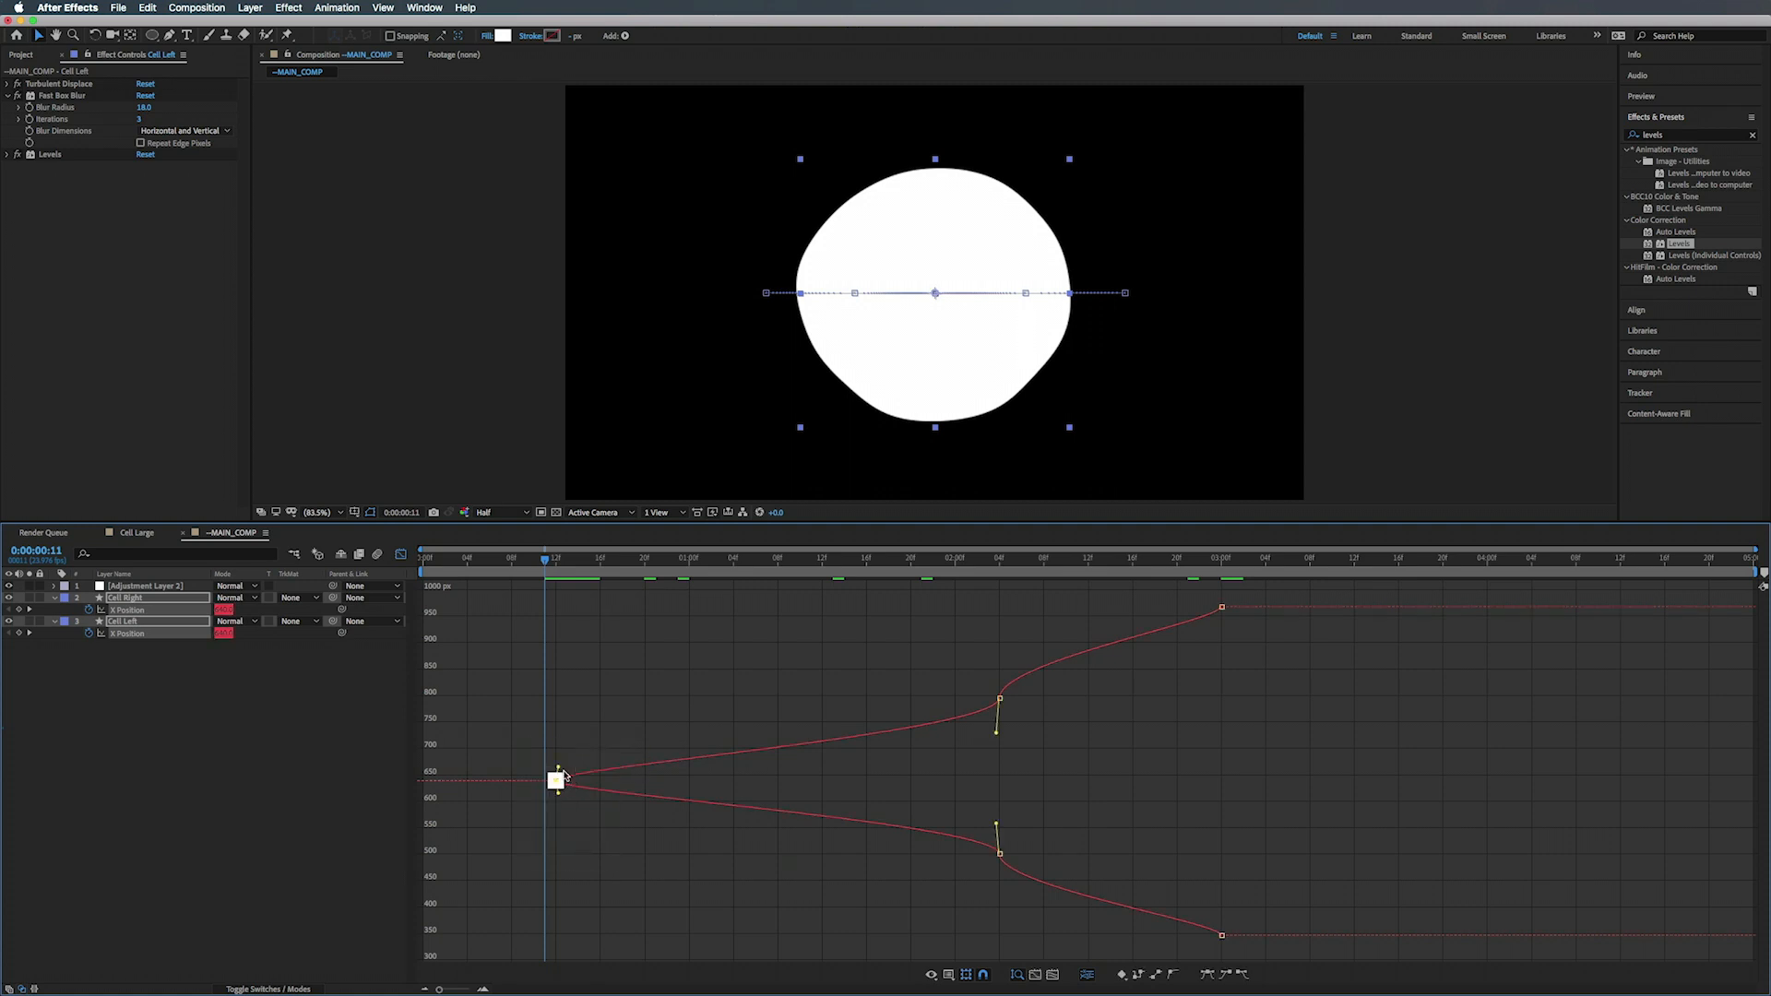
left_click_drag(559, 771, 699, 791)
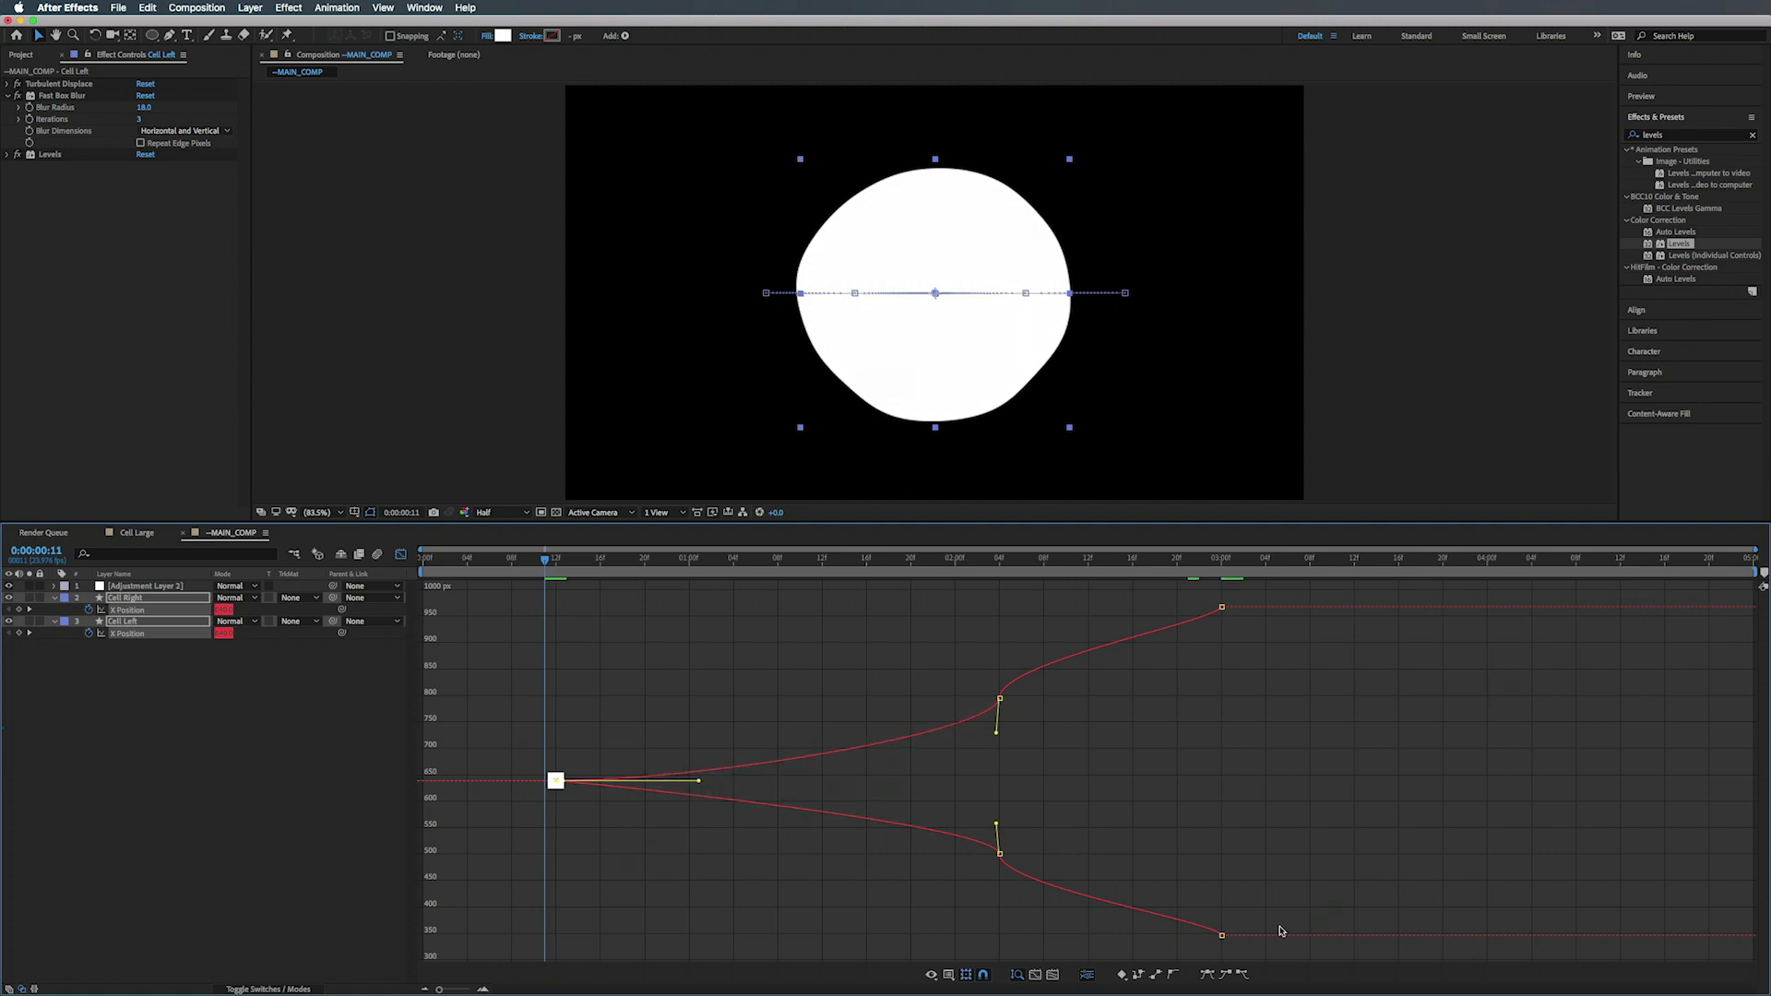
left_click(1088, 975)
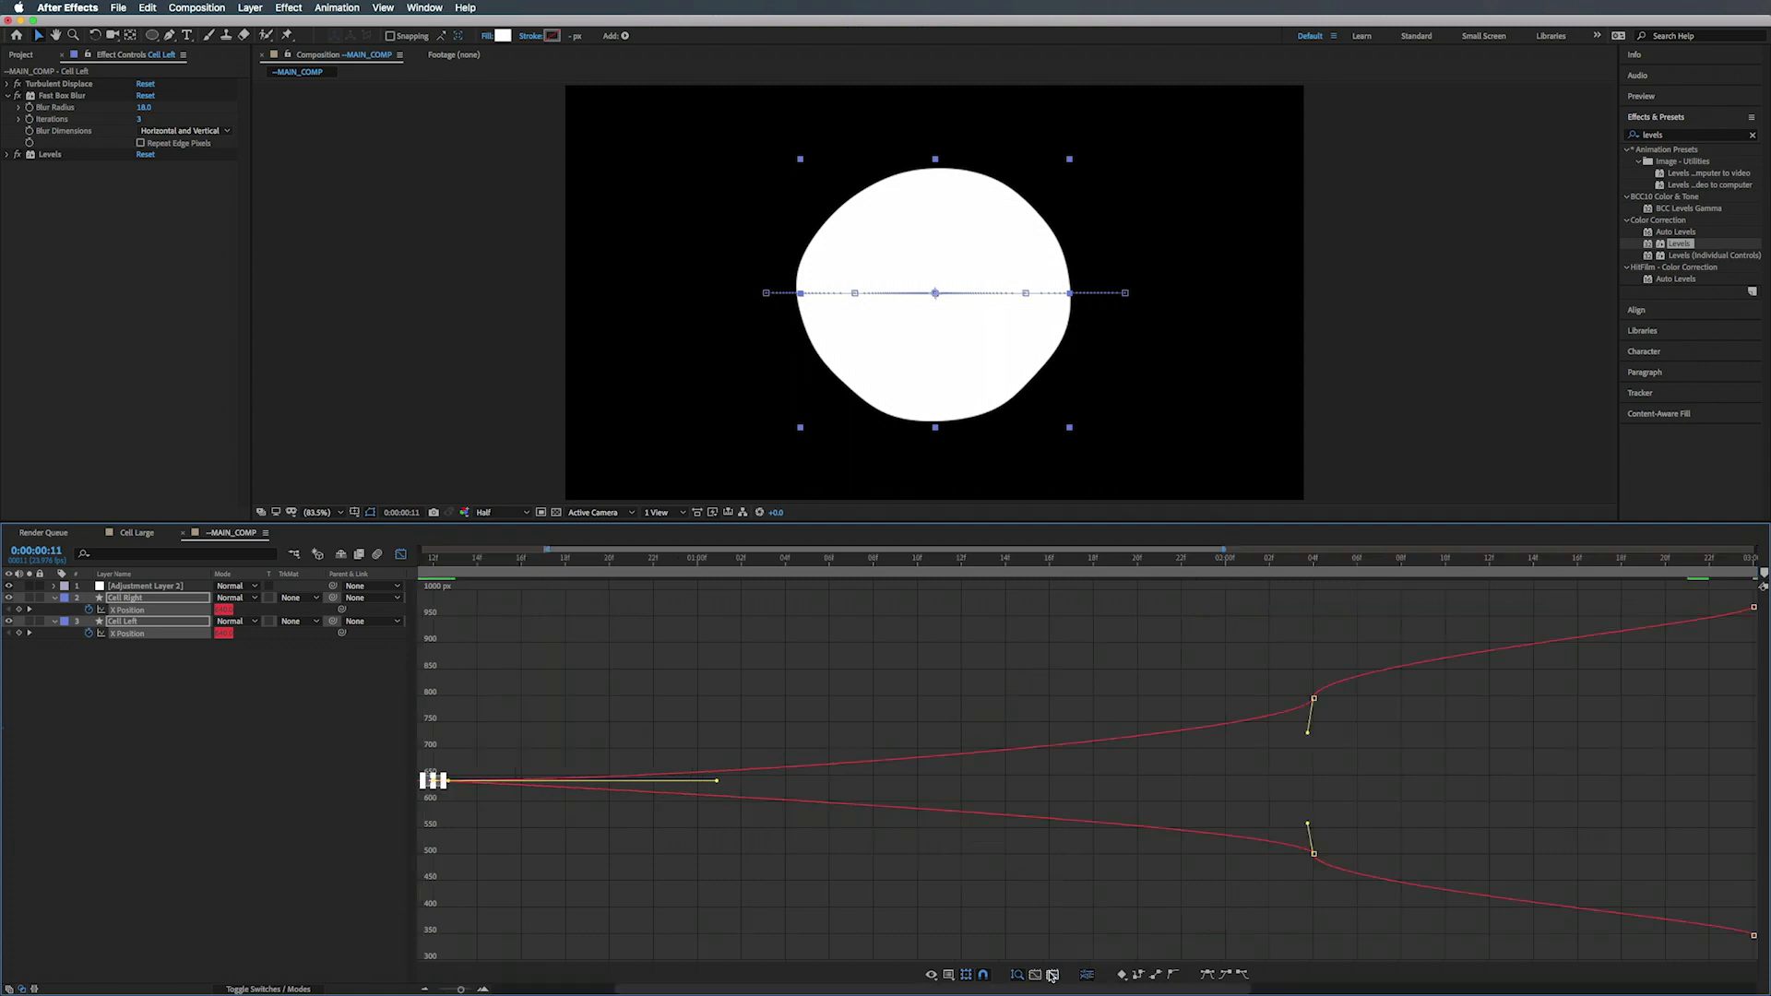
key("h")
key("v")
- Lengthen the outgoing handle on Cell Left's first X Position keyframe and fine-tune the handle lengths of both cells' first keyframes
left_click_drag(452, 782, 473, 781)
left_click(474, 746)
left_click(434, 784)
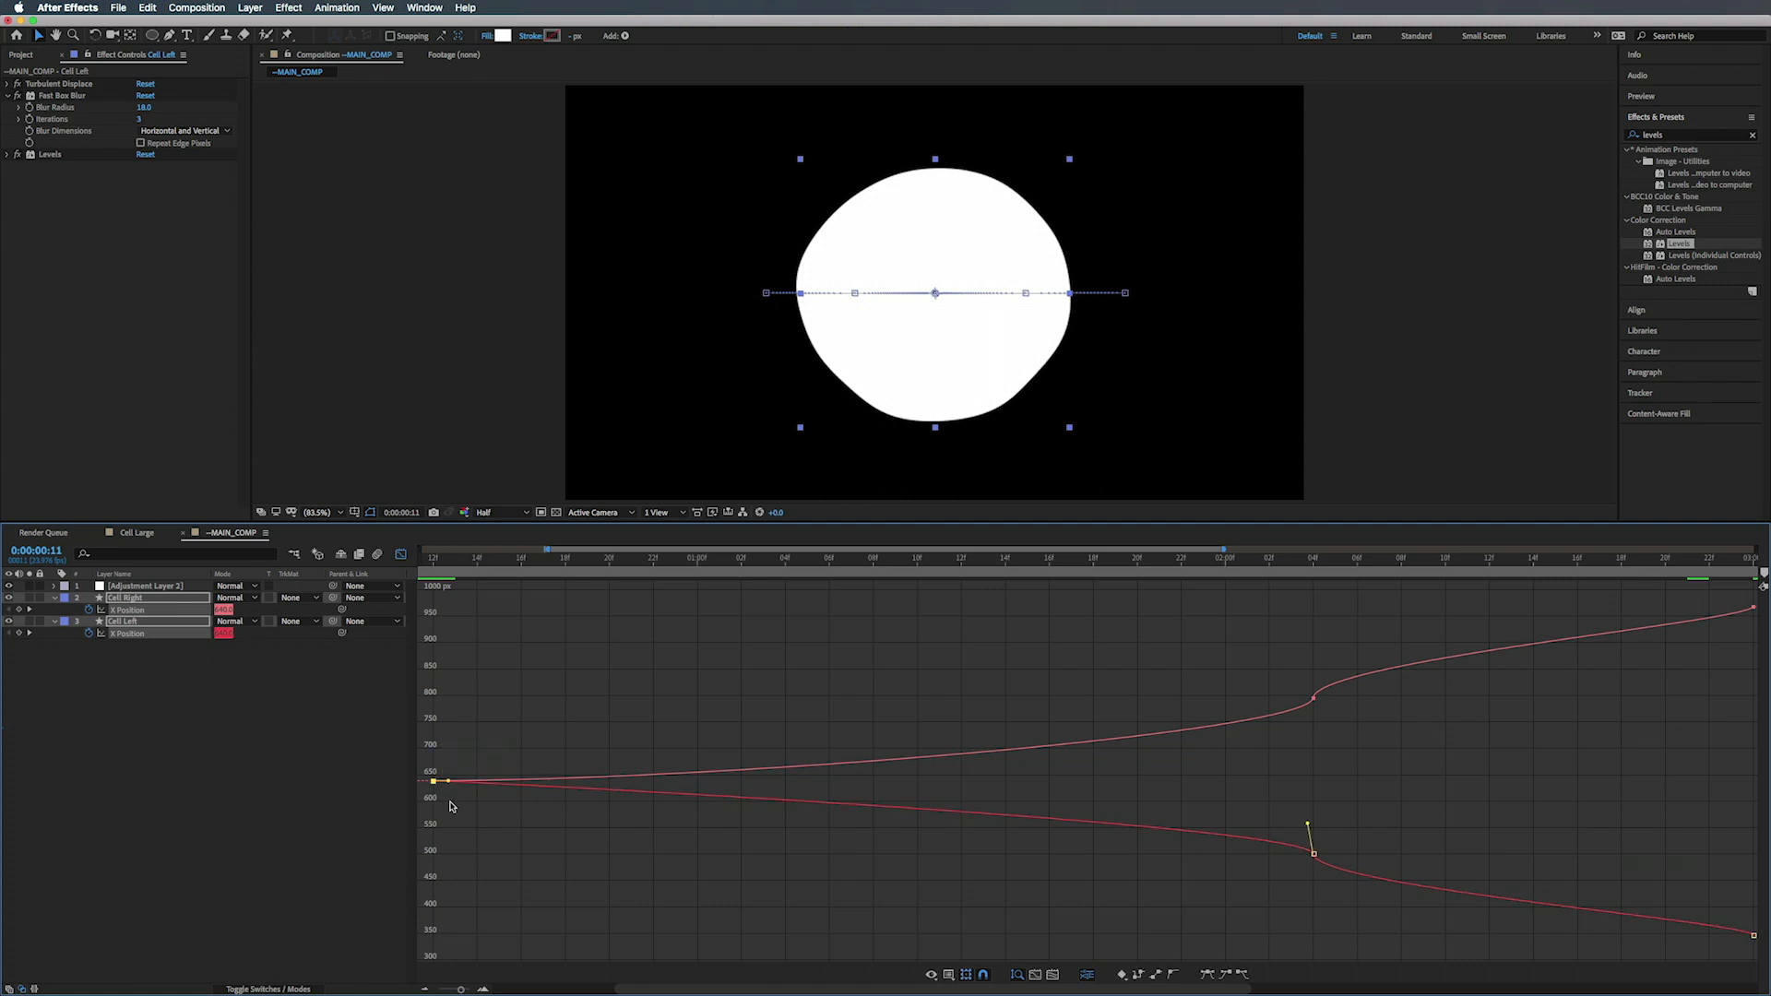
left_click_drag(451, 783, 837, 791)
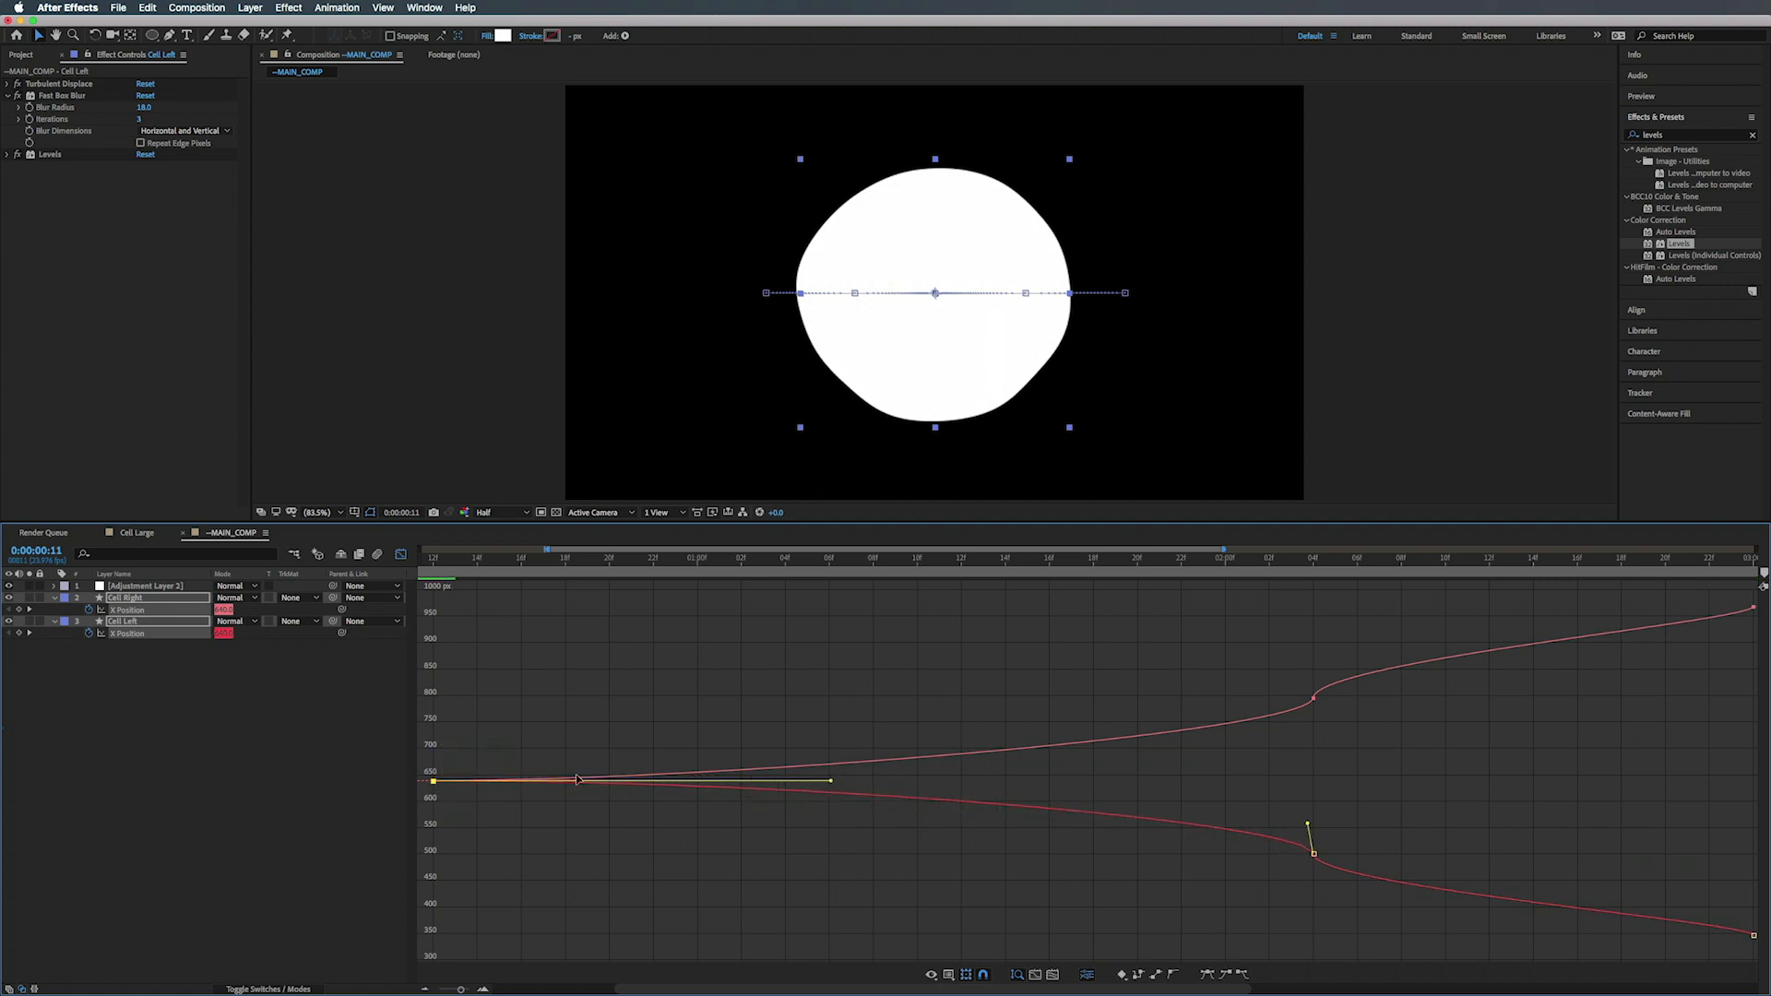
left_click_drag(494, 733, 428, 812)
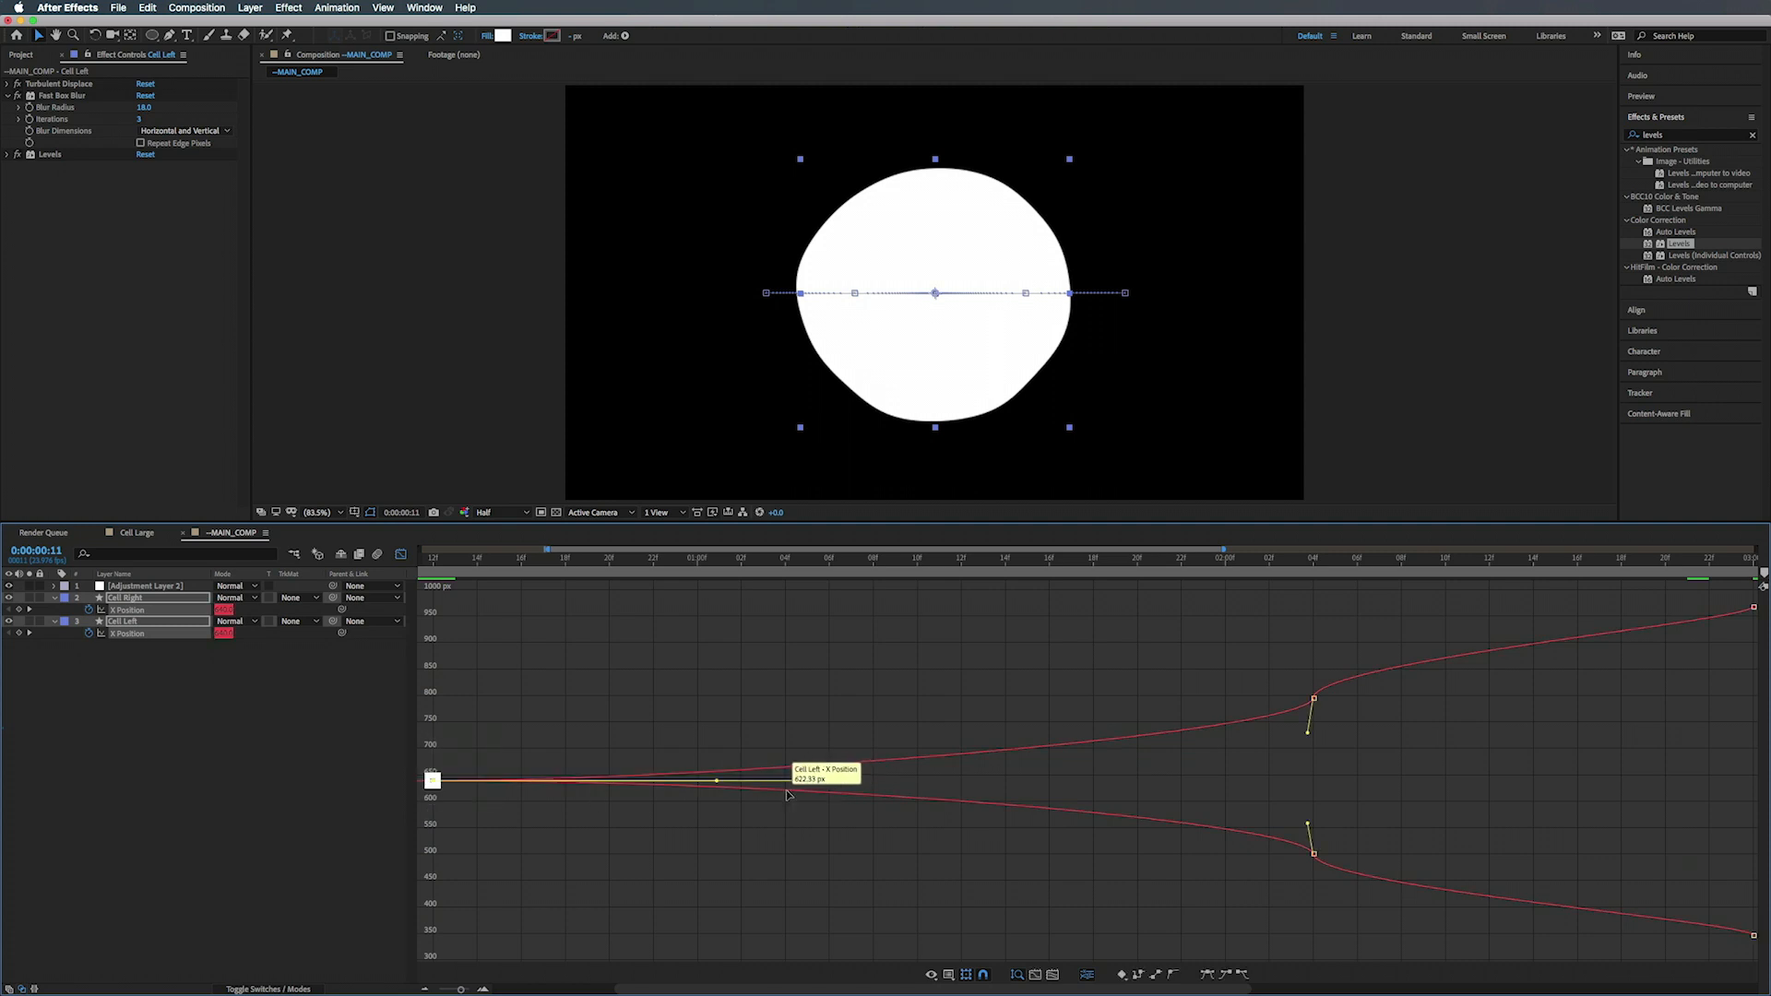
left_click_drag(798, 783, 749, 784)
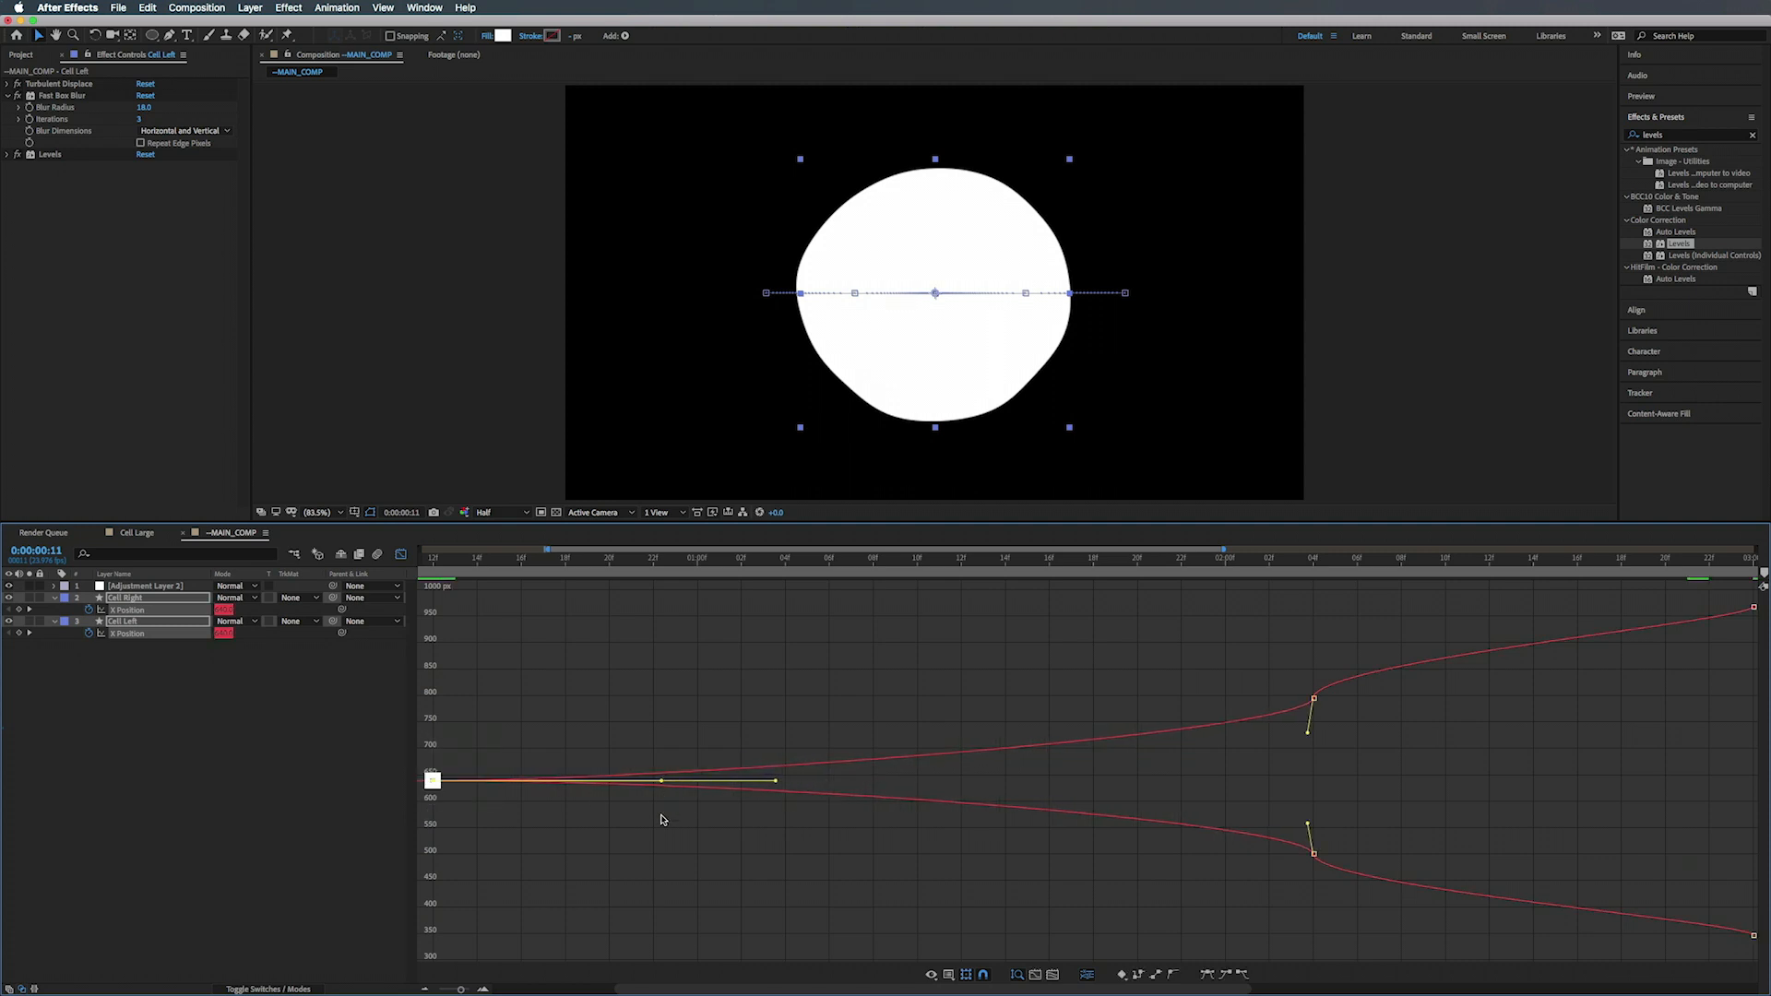
left_click(661, 817)
left_click(443, 782)
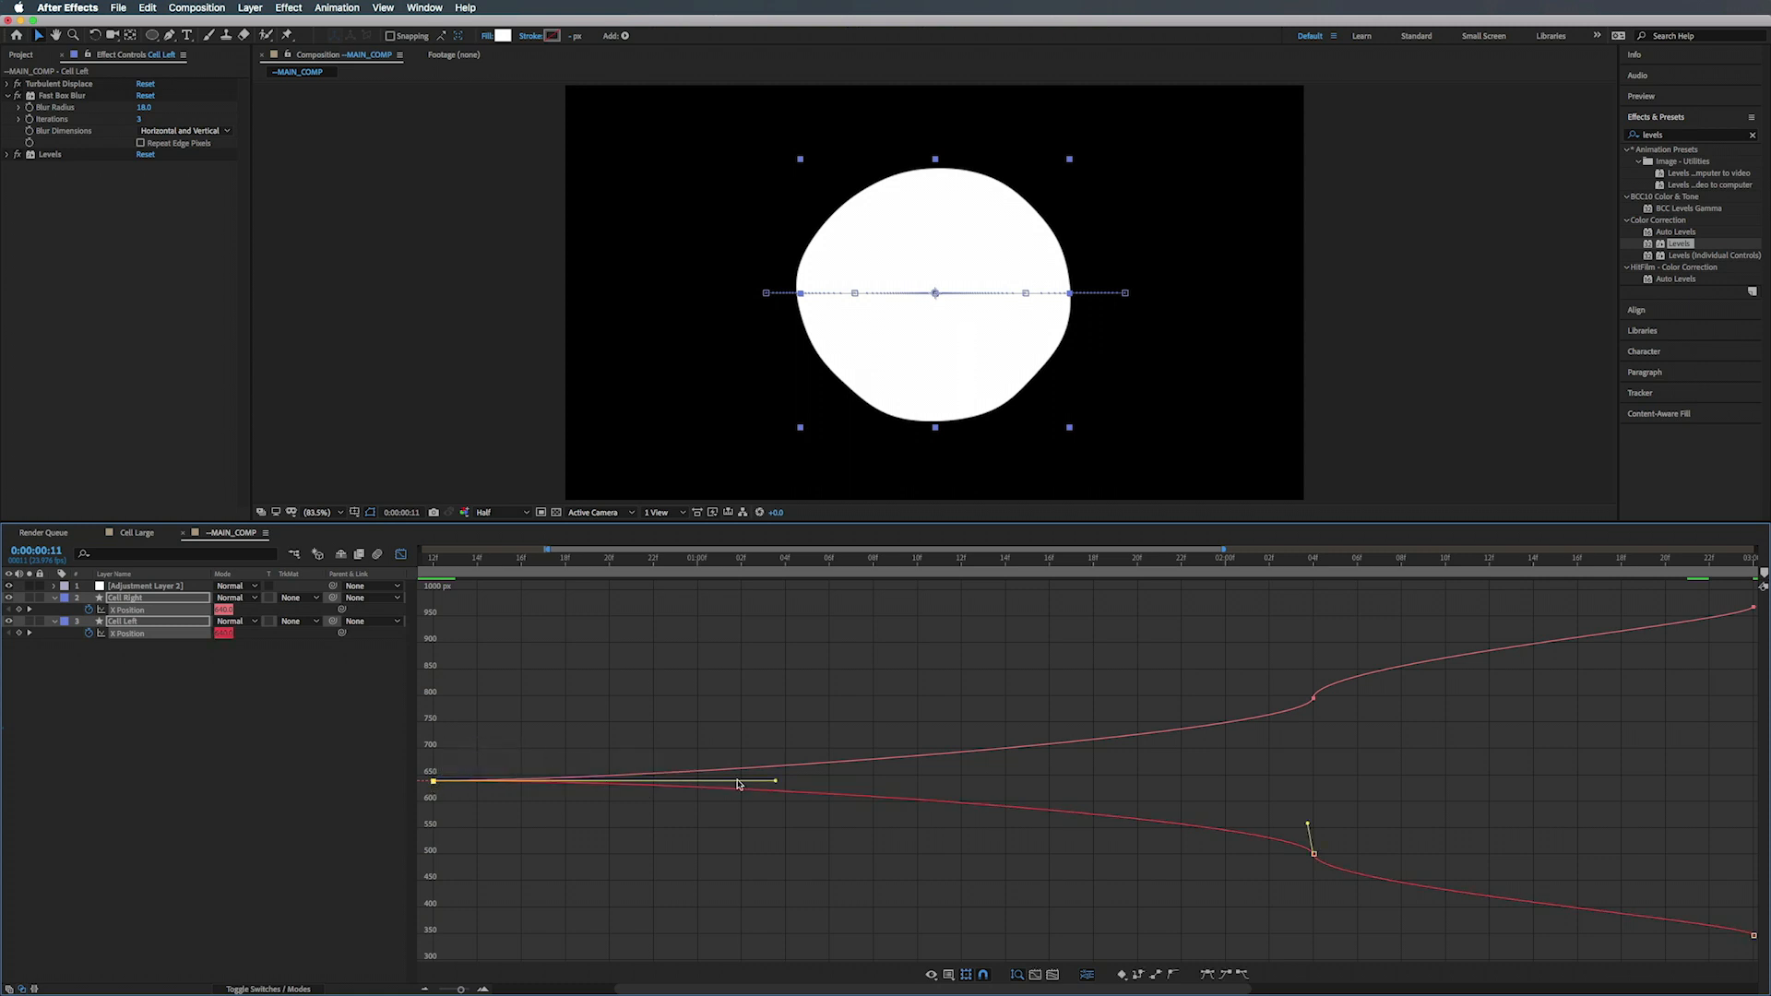
- Flatten and lengthen the handles on both sides of each cell's middle X Position keyframe to ease through that point
left_click_drag(1267, 674, 1356, 860)
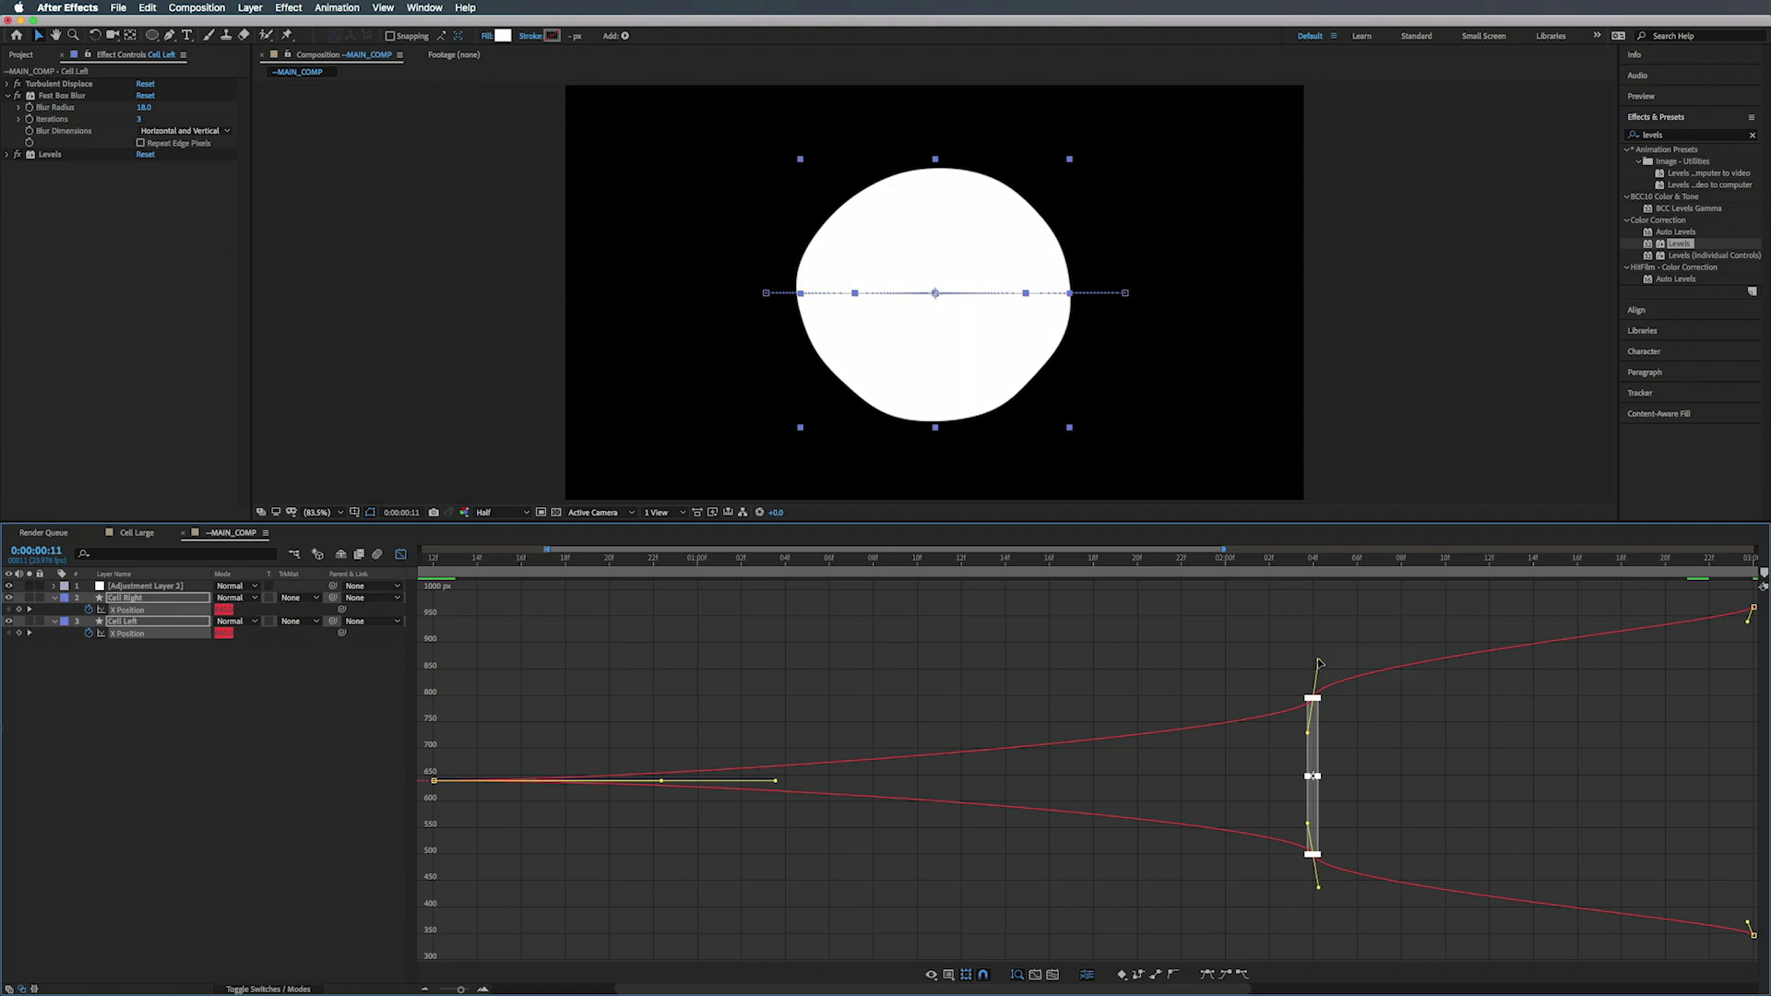
left_click_drag(1319, 664, 1551, 690)
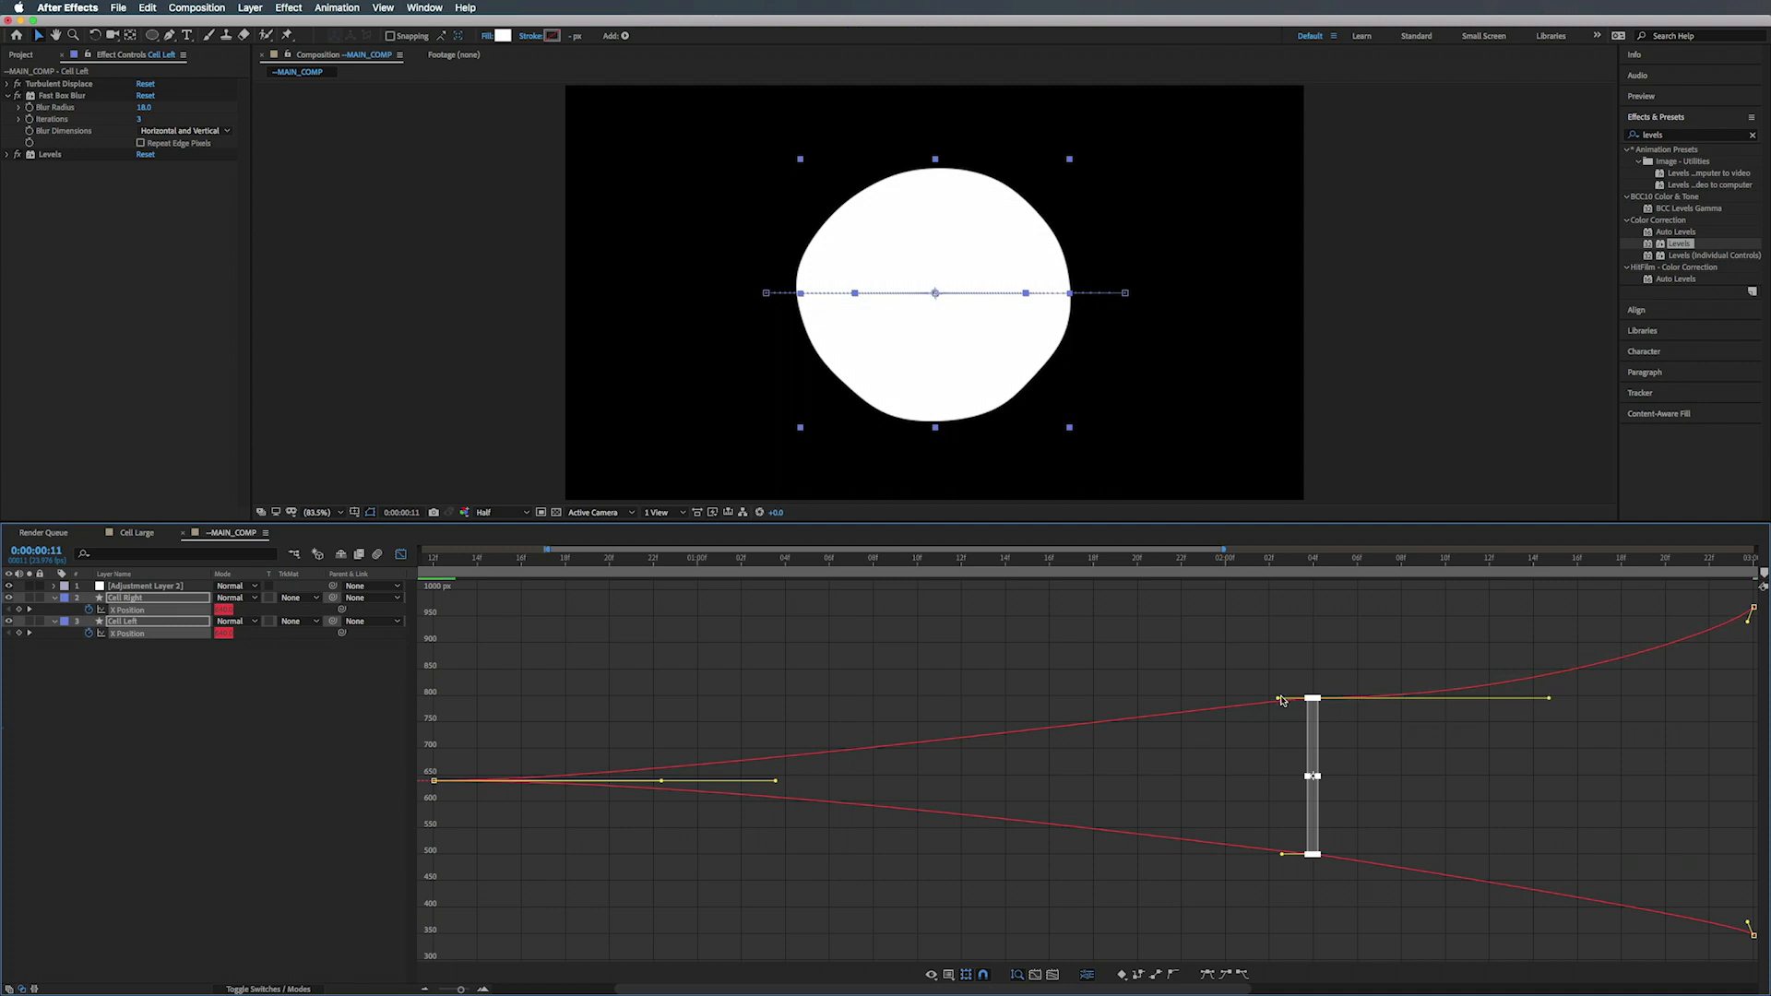
left_click_drag(1274, 699, 1089, 698)
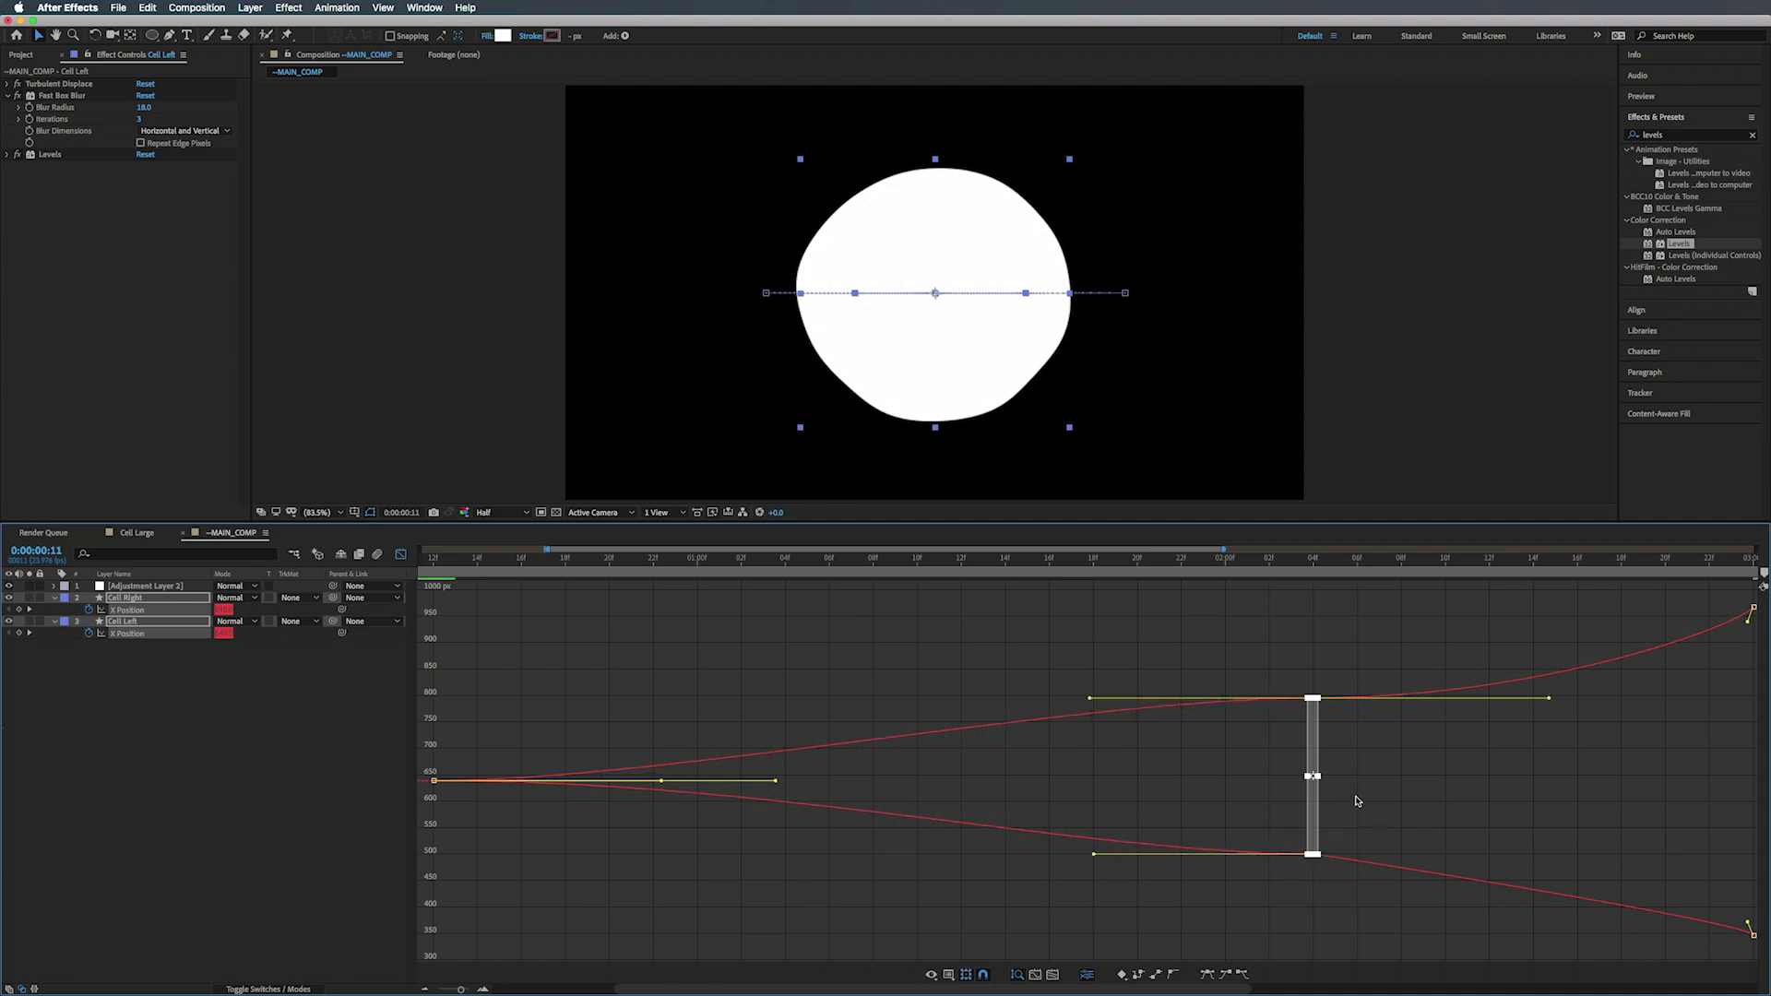
left_click(1384, 837)
left_click(1314, 855)
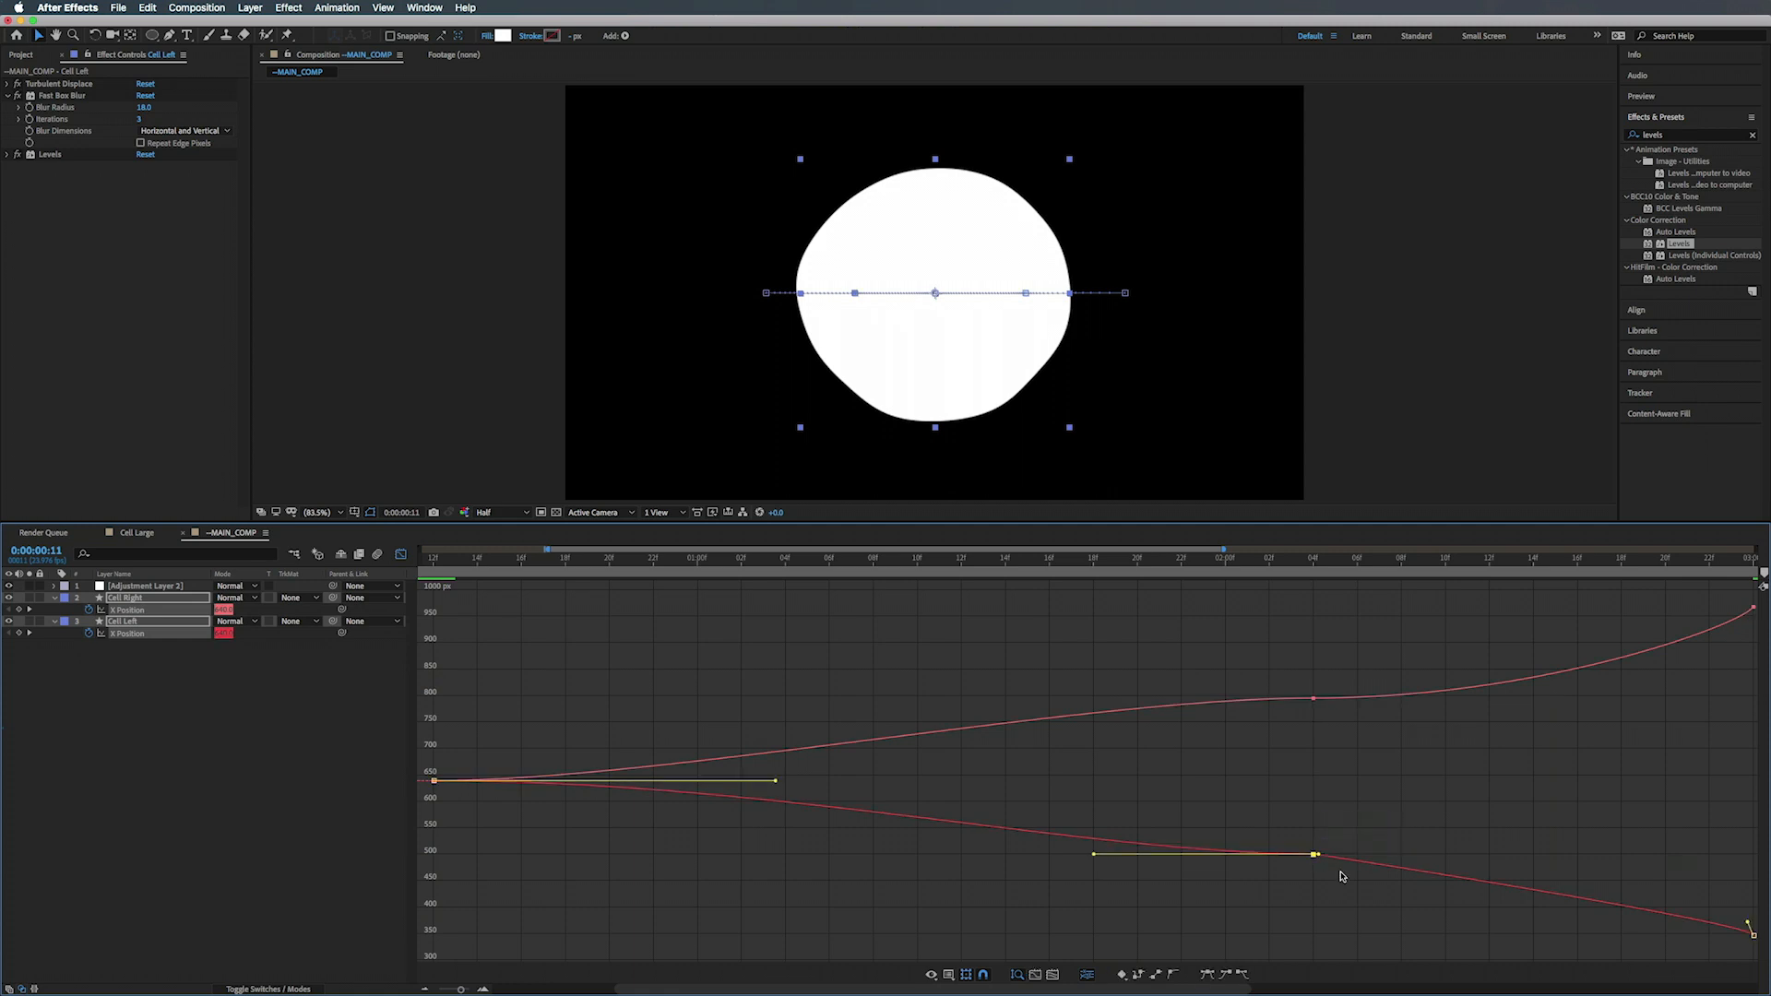
left_click_drag(1318, 855, 1565, 857)
left_click(1314, 698)
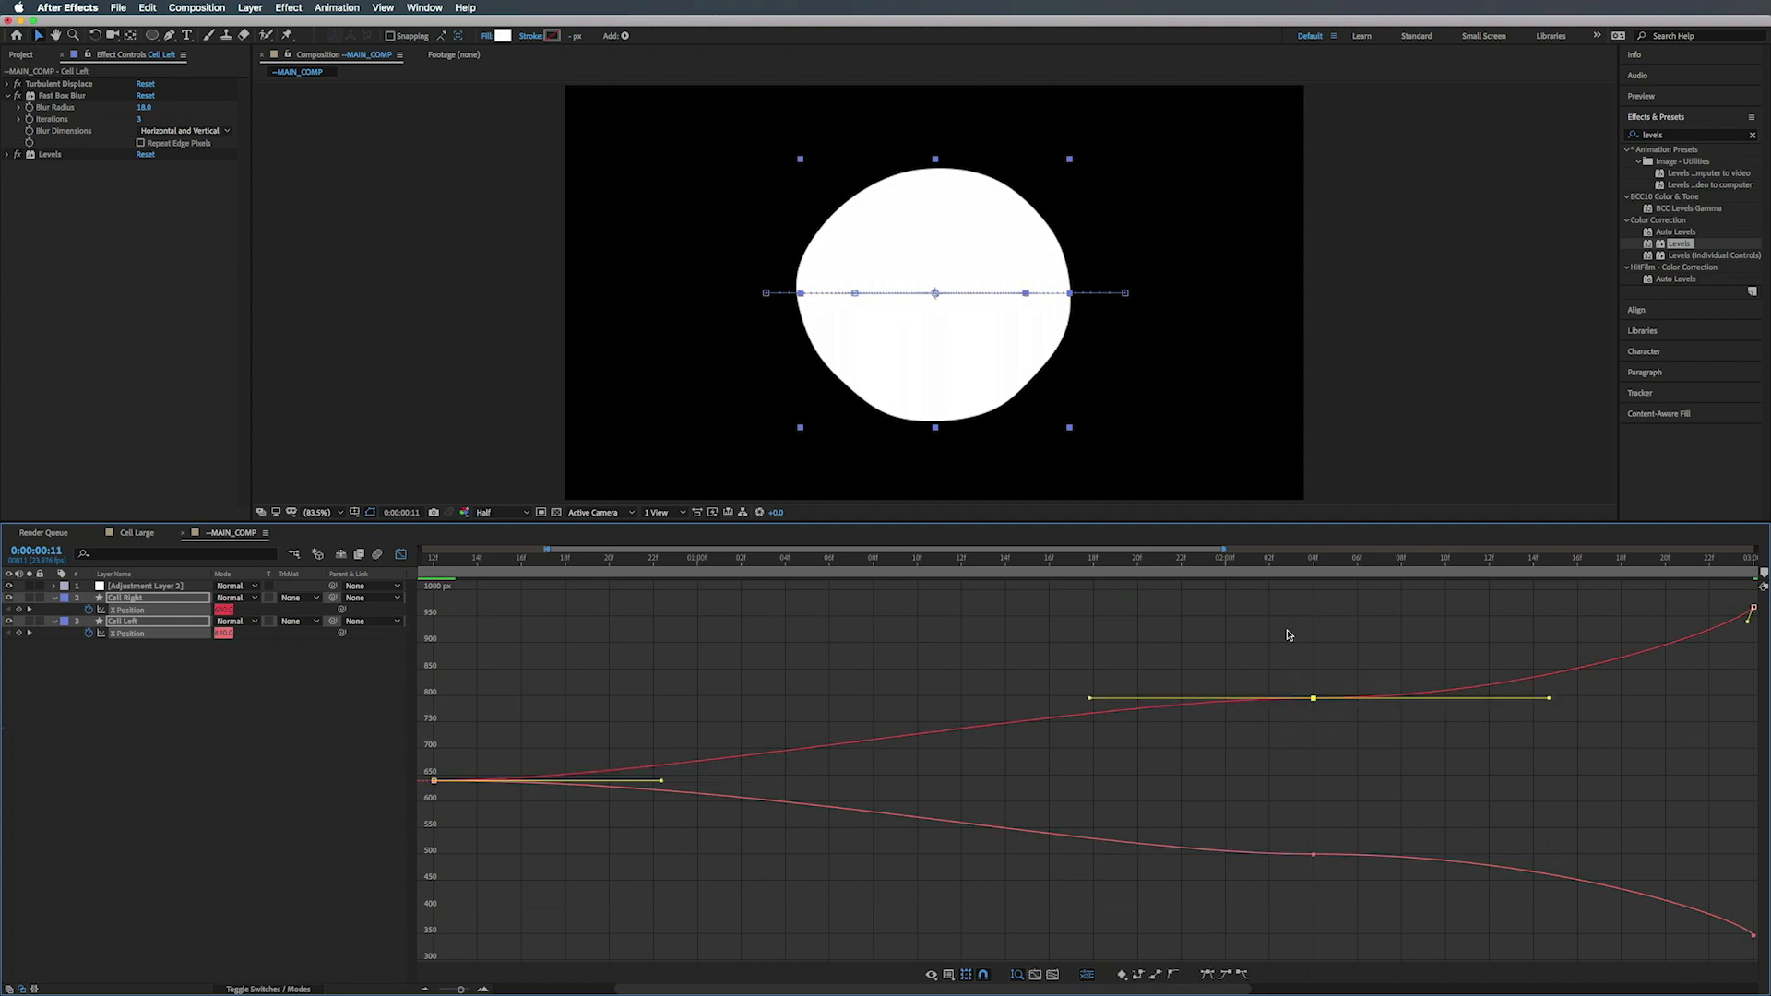
- Scrub back before the middle keyframes and preview the cells pulling apart with the new easing
left_click_drag(1310, 561, 854, 617)
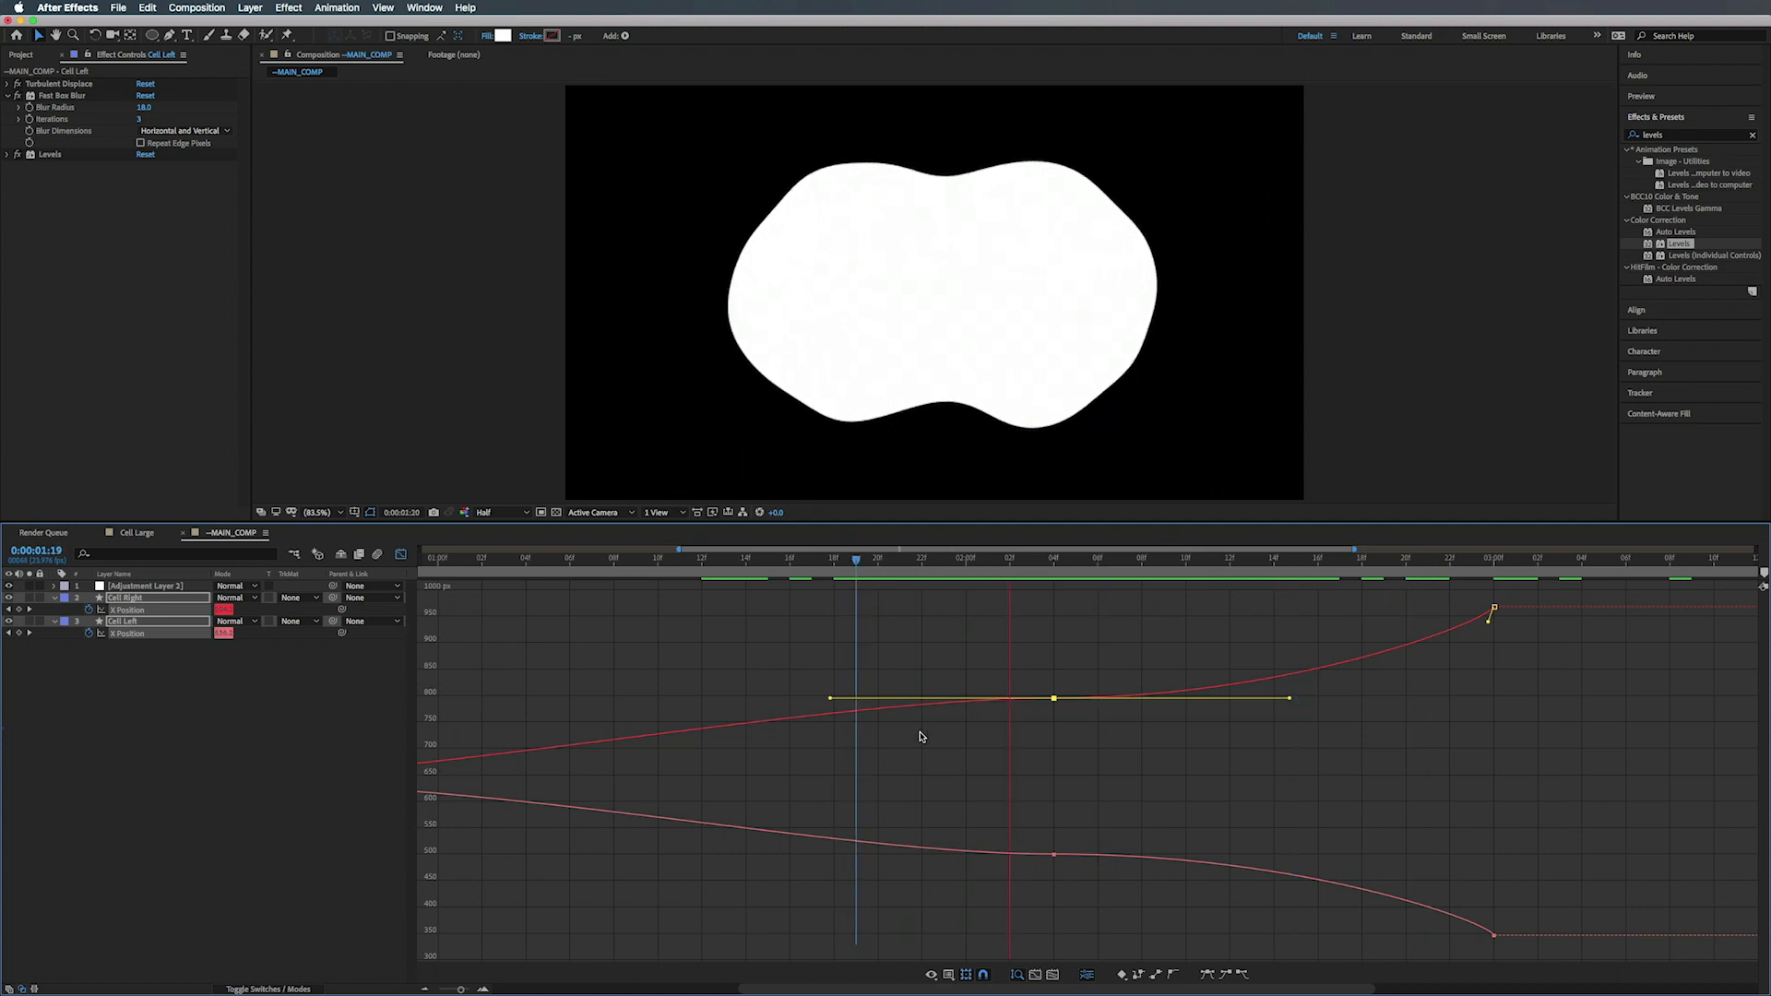
key("space")
key("space")
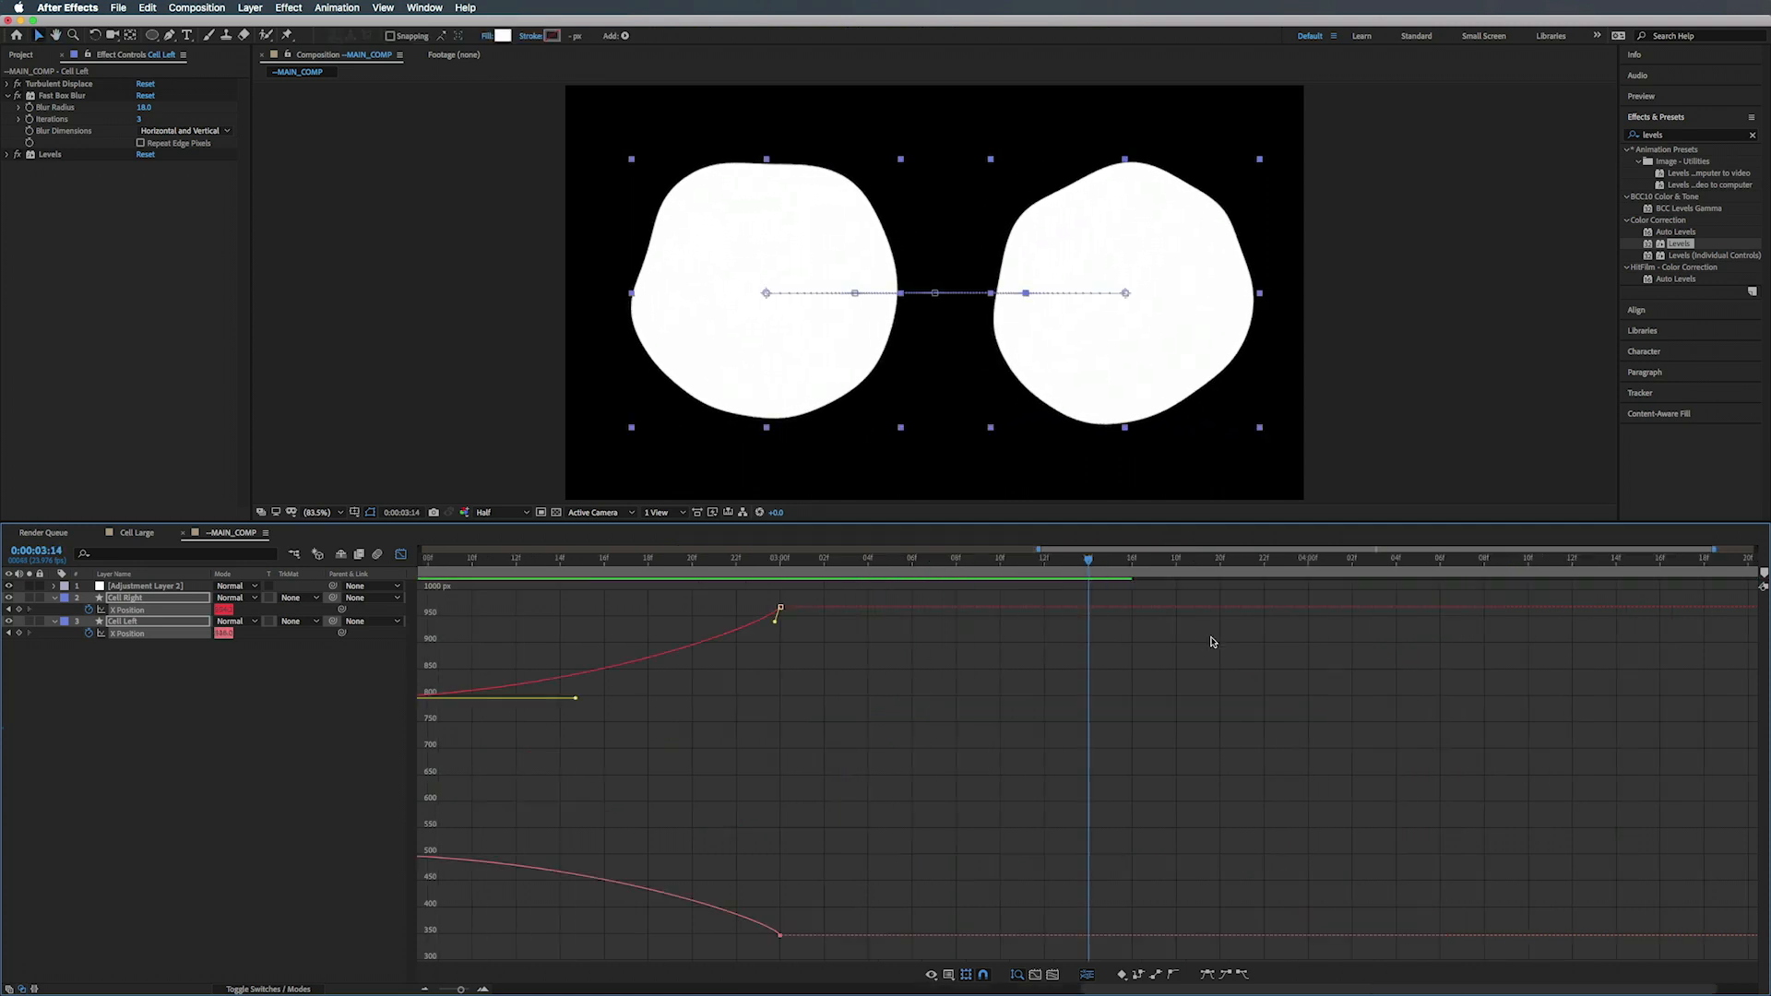
- Extend the incoming handles on both cells' last X Position keyframes diagonally back along their curves to reshape the final separation
left_click_drag(778, 623, 723, 664)
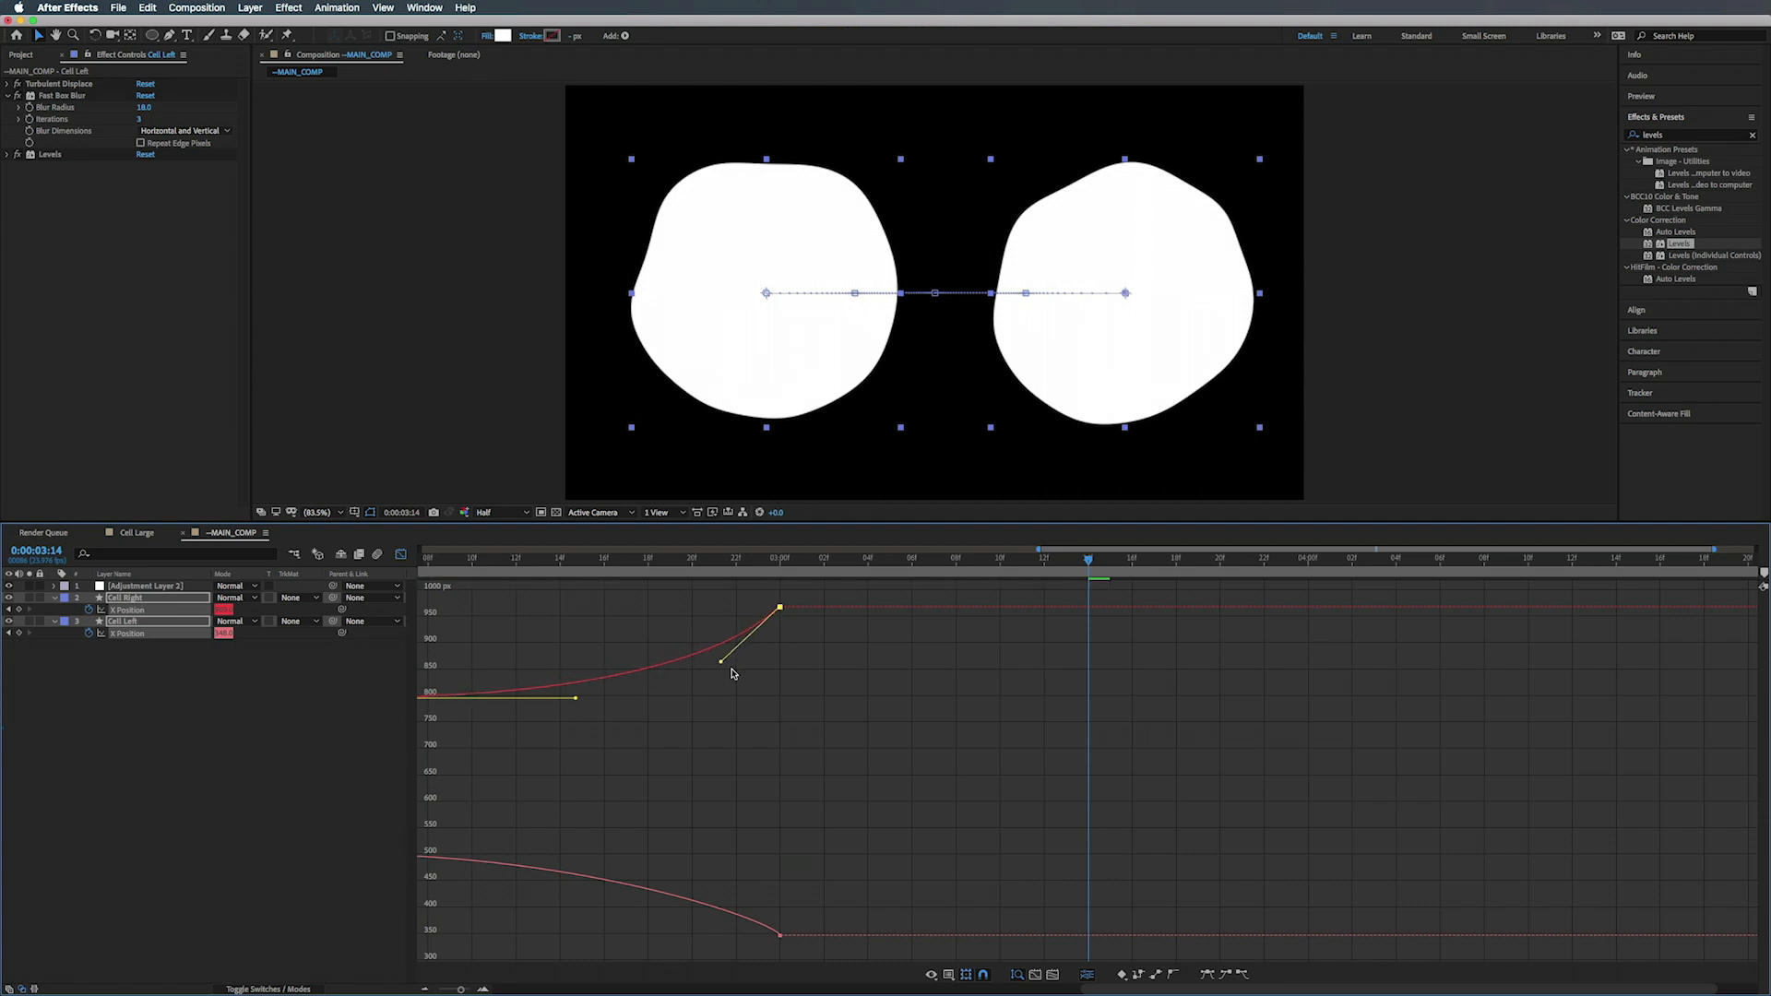
left_click(766, 916)
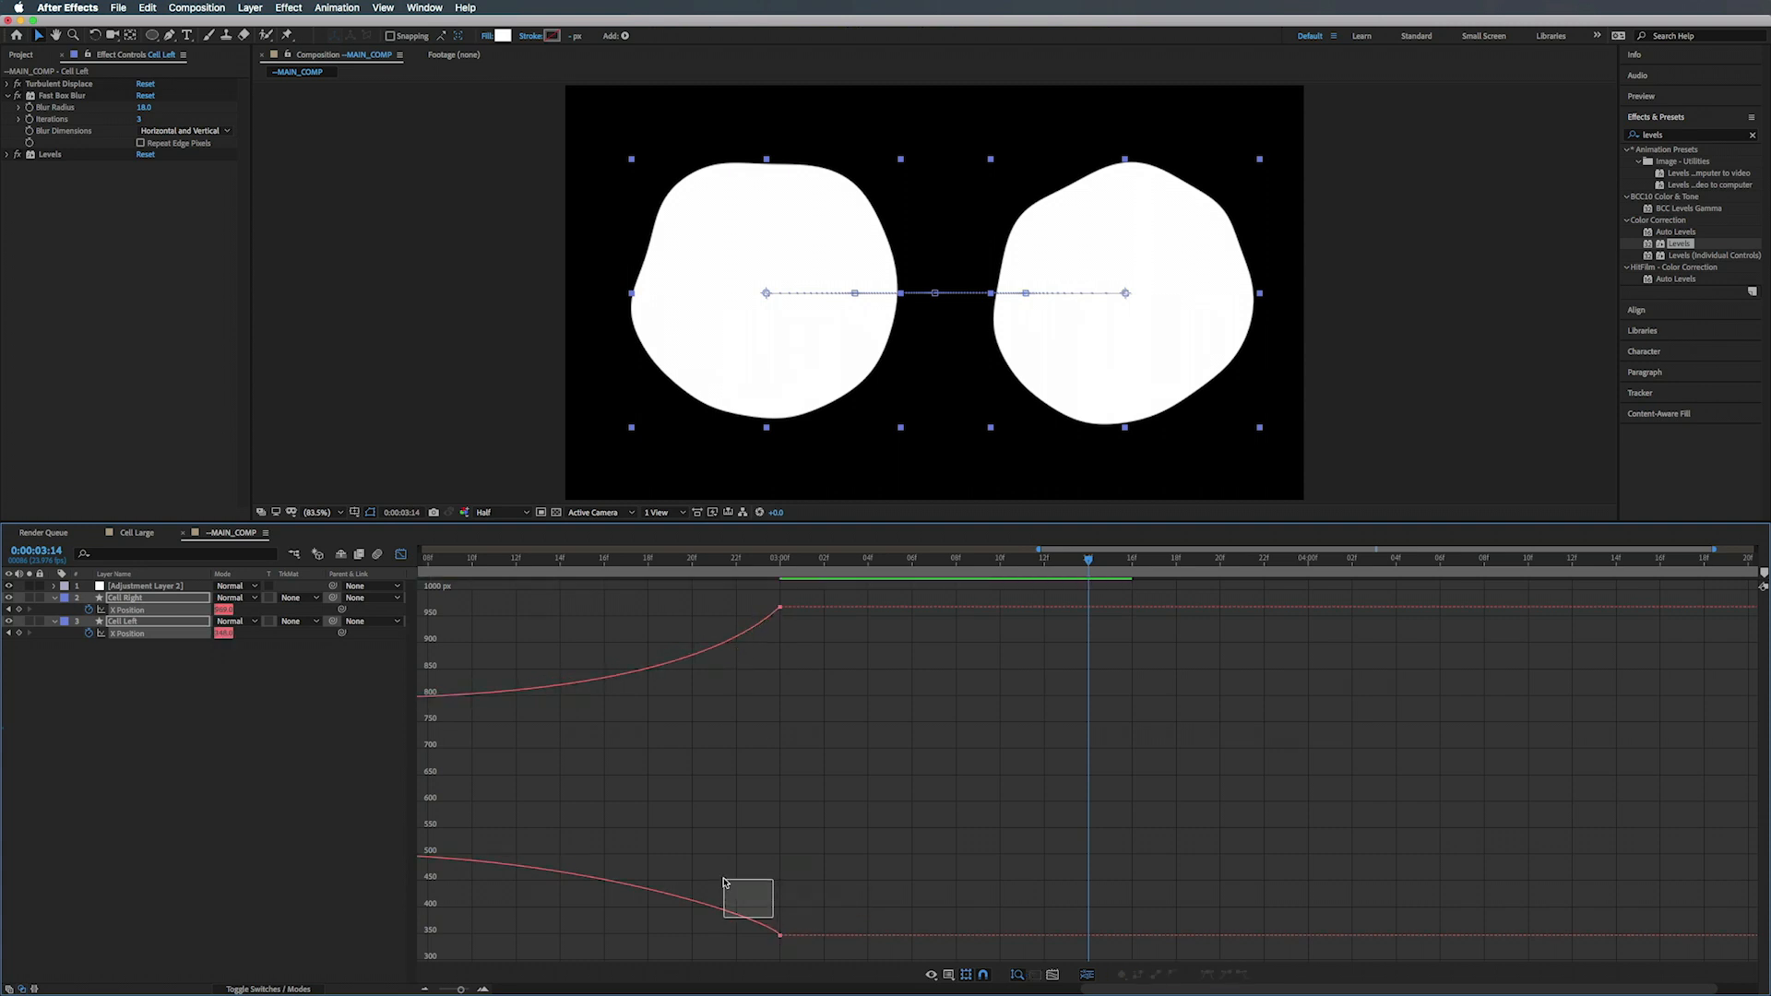
left_click_drag(775, 925, 715, 863)
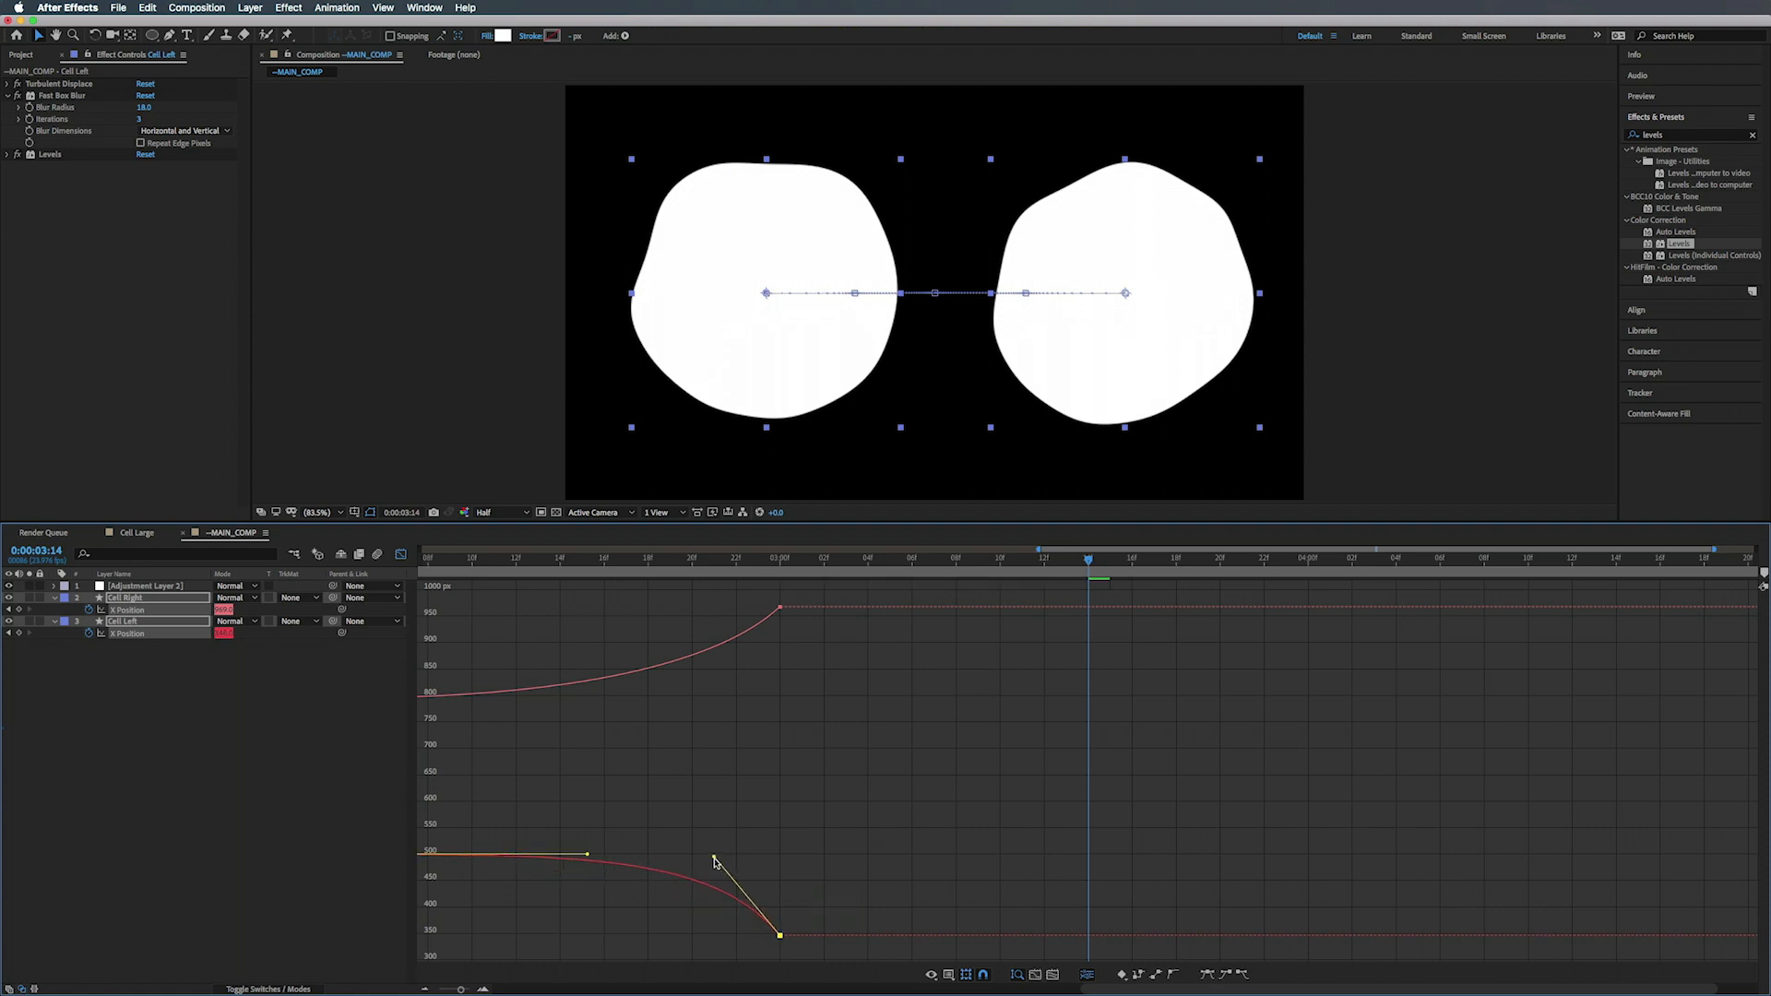
- Go back to 0:00:00:12 at the first keyframes and play the full cell division
left_click_drag(1135, 991, 755, 980)
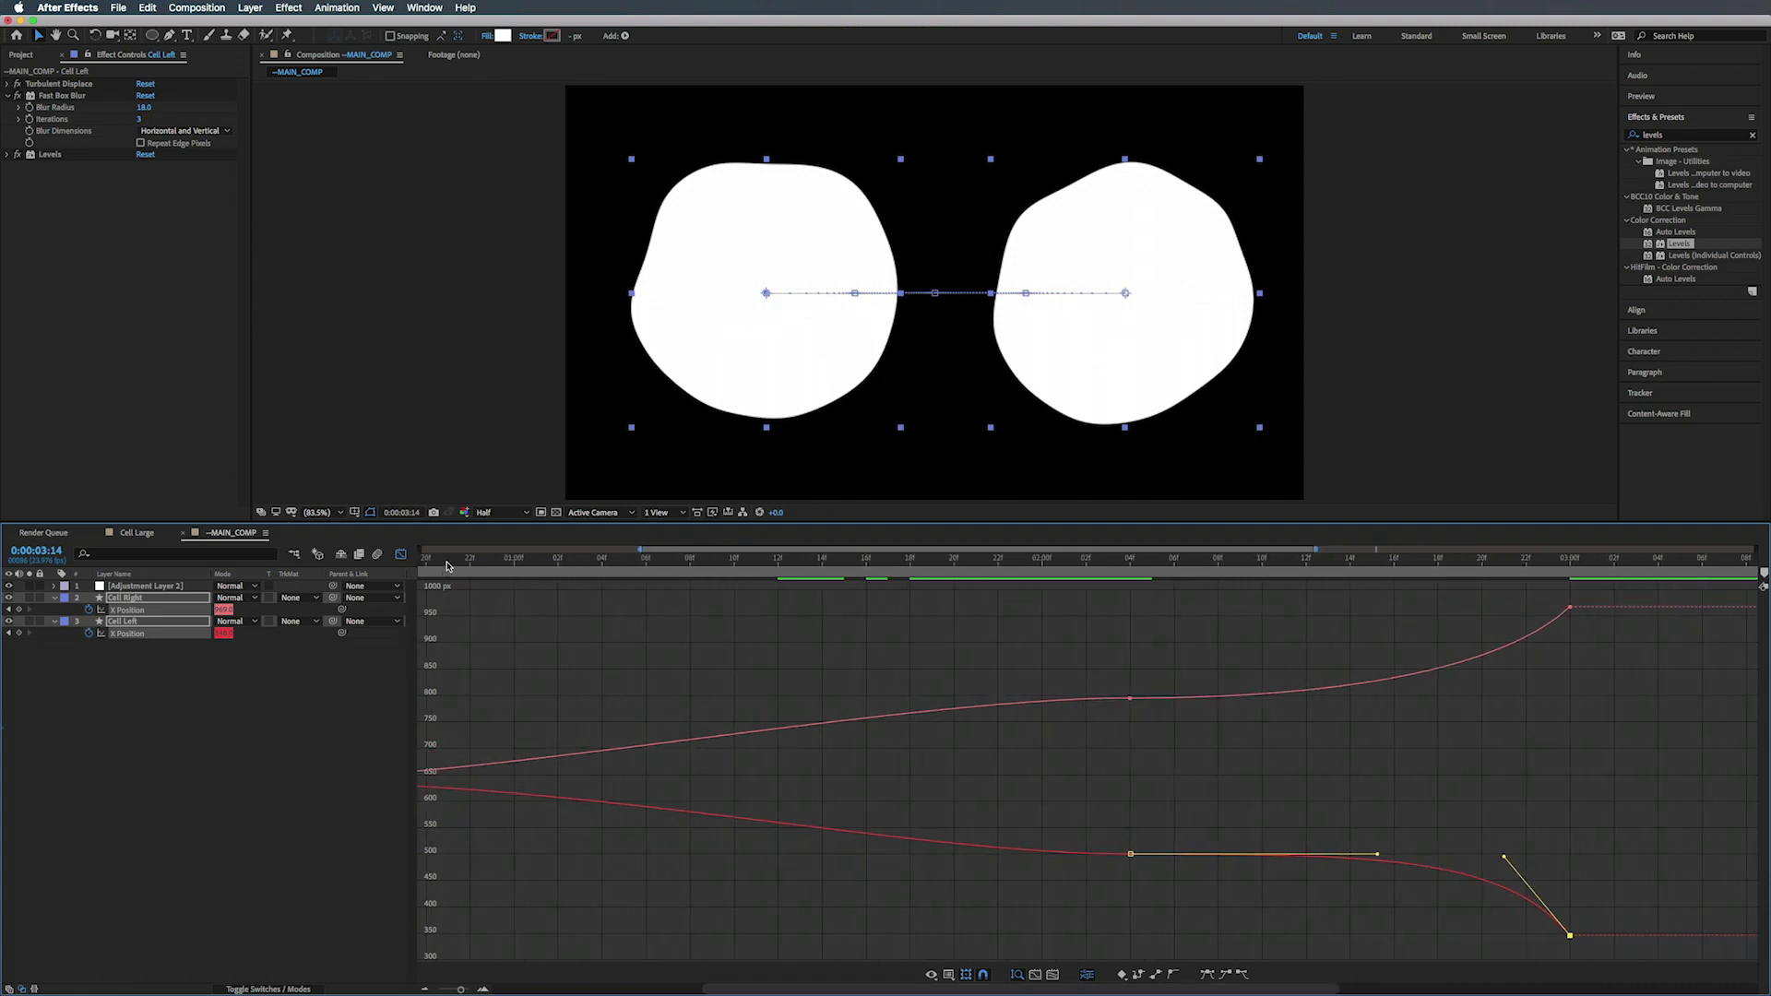
left_click_drag(446, 566, 423, 565)
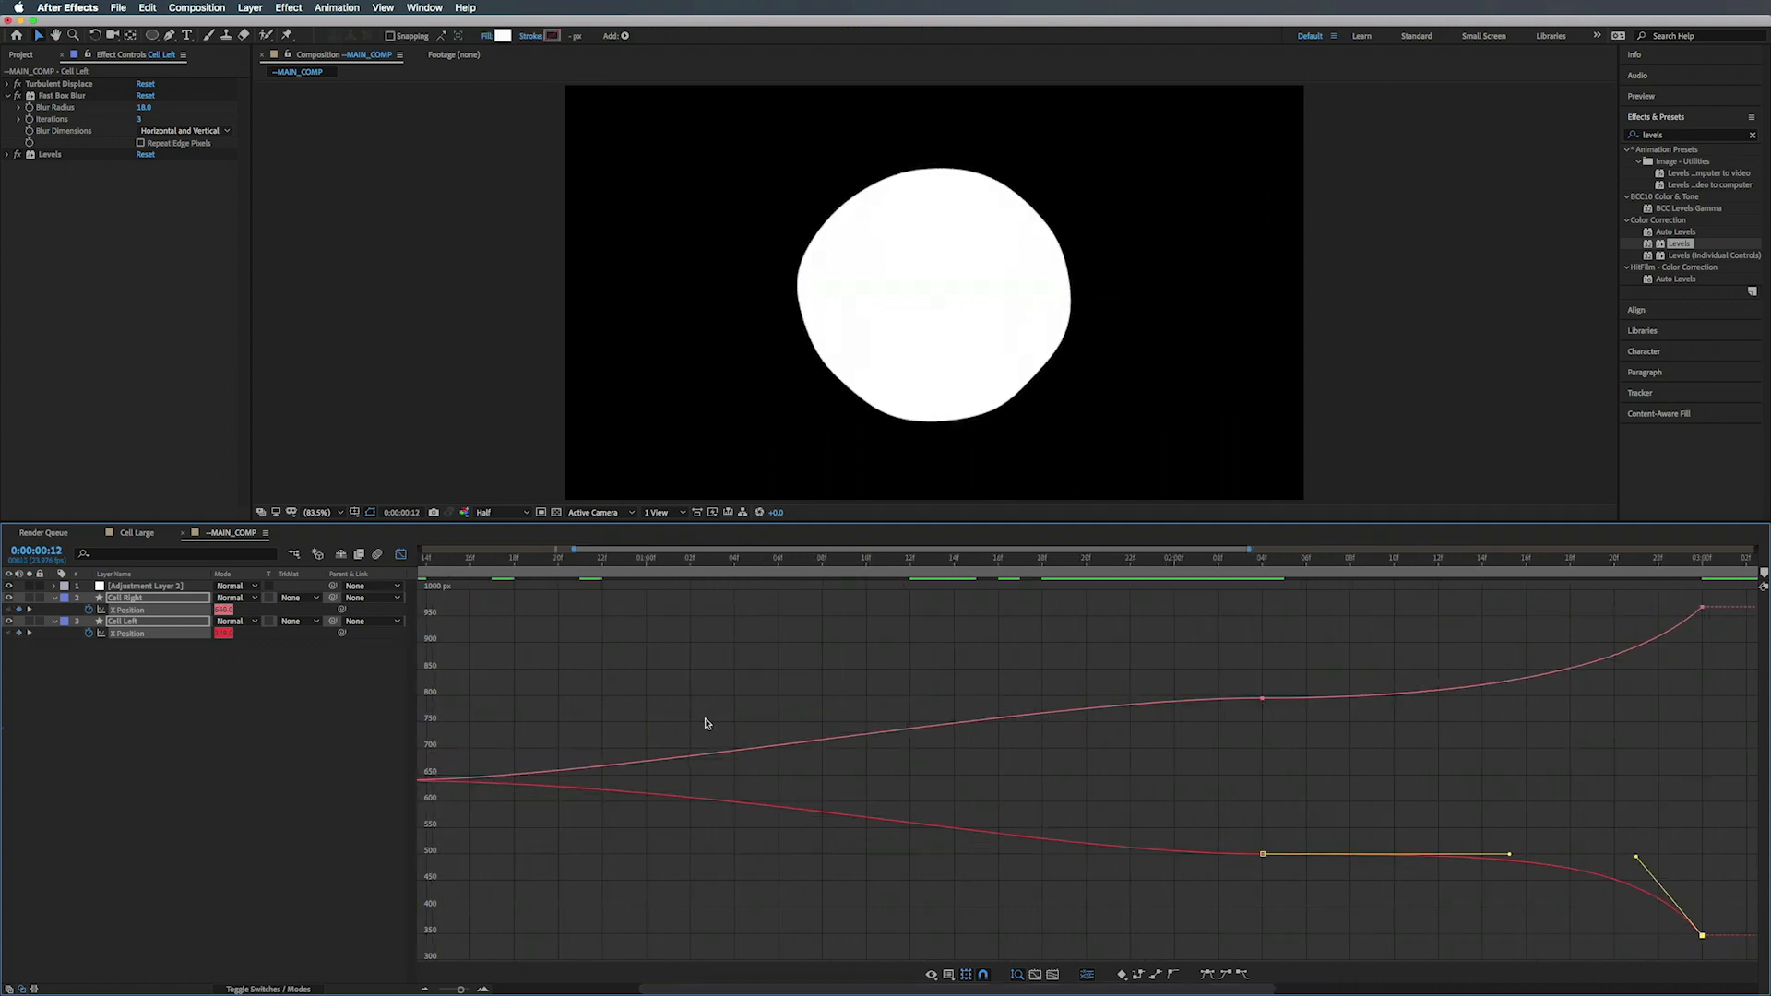
key("space")
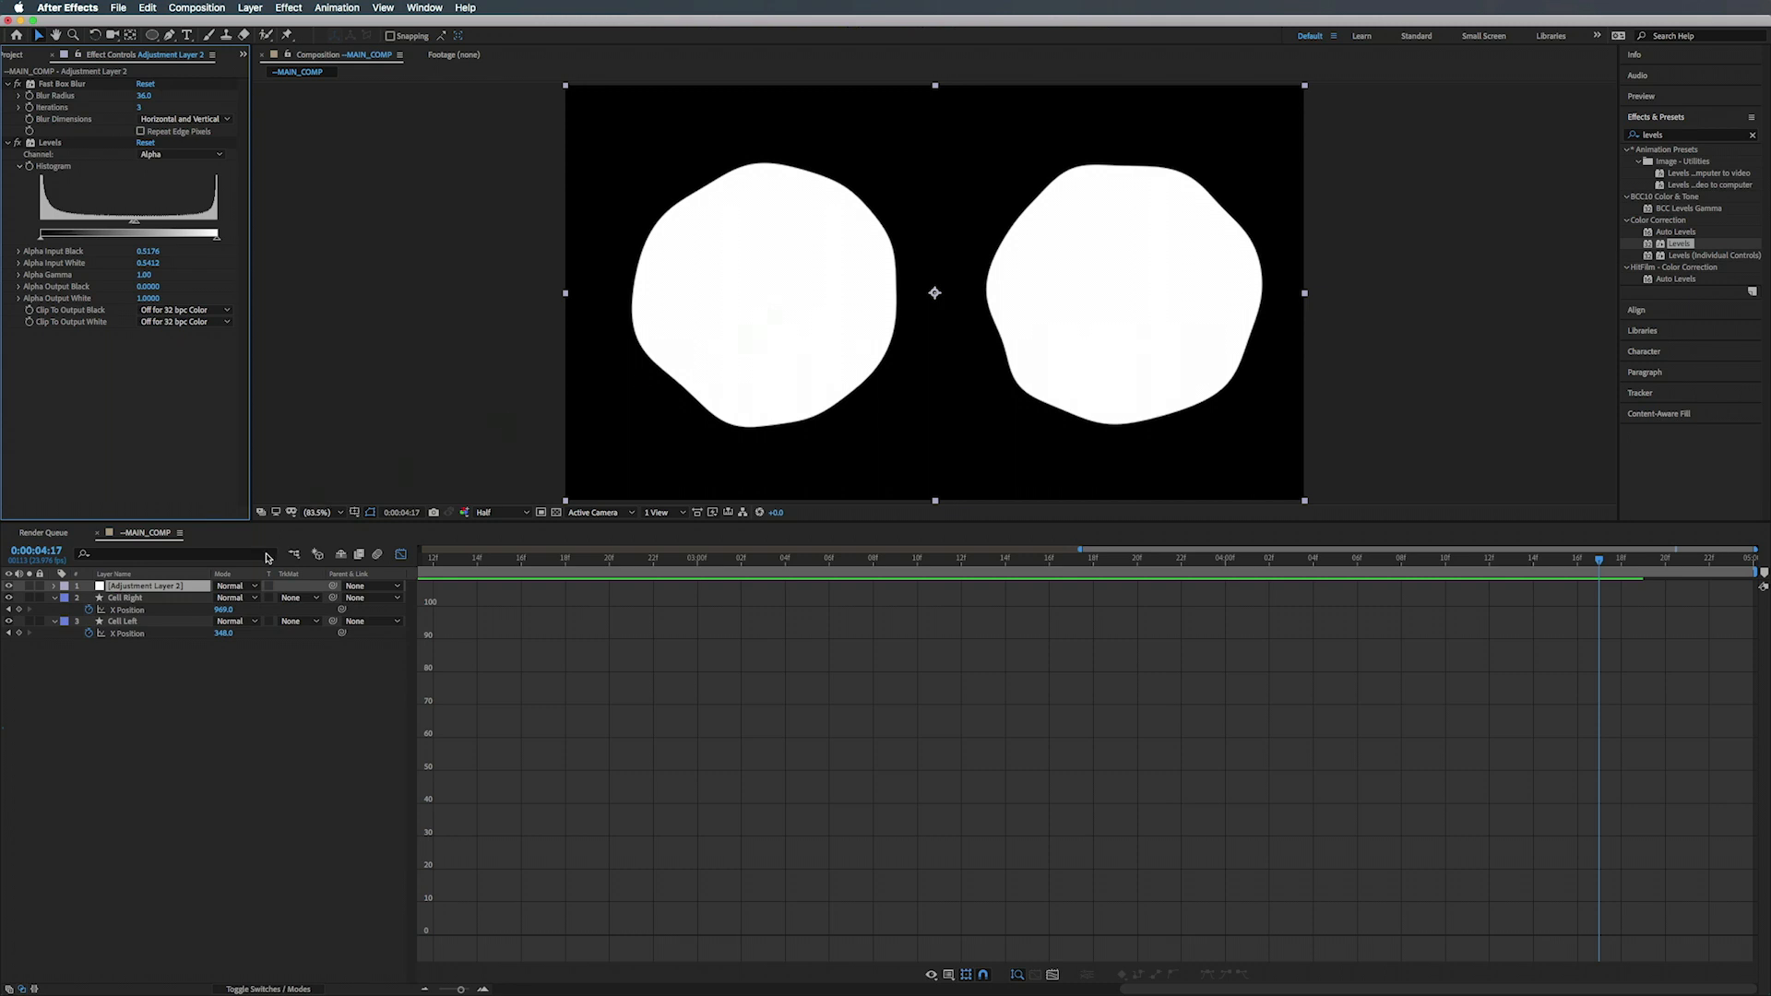
- Pre-compose the adjustment layer, Cell Right and Cell Left into a composition named Cell Large, and select its layer
left_click(145, 588)
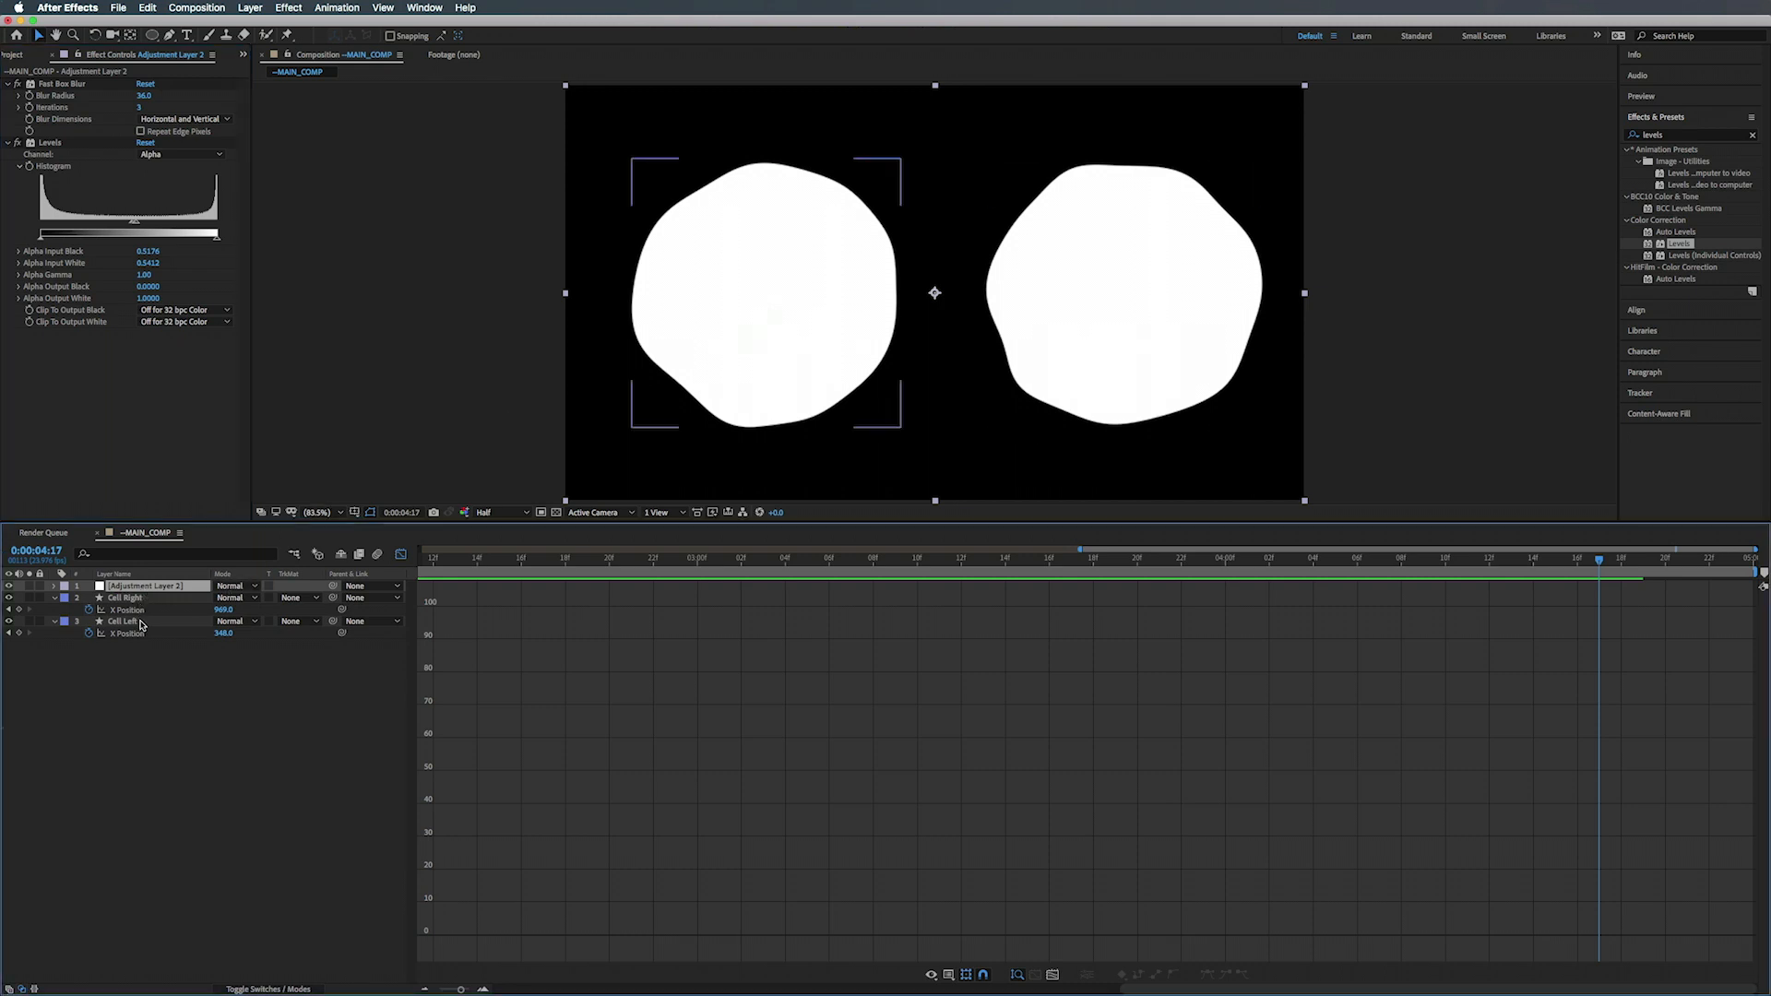
left_click(142, 624, "shift")
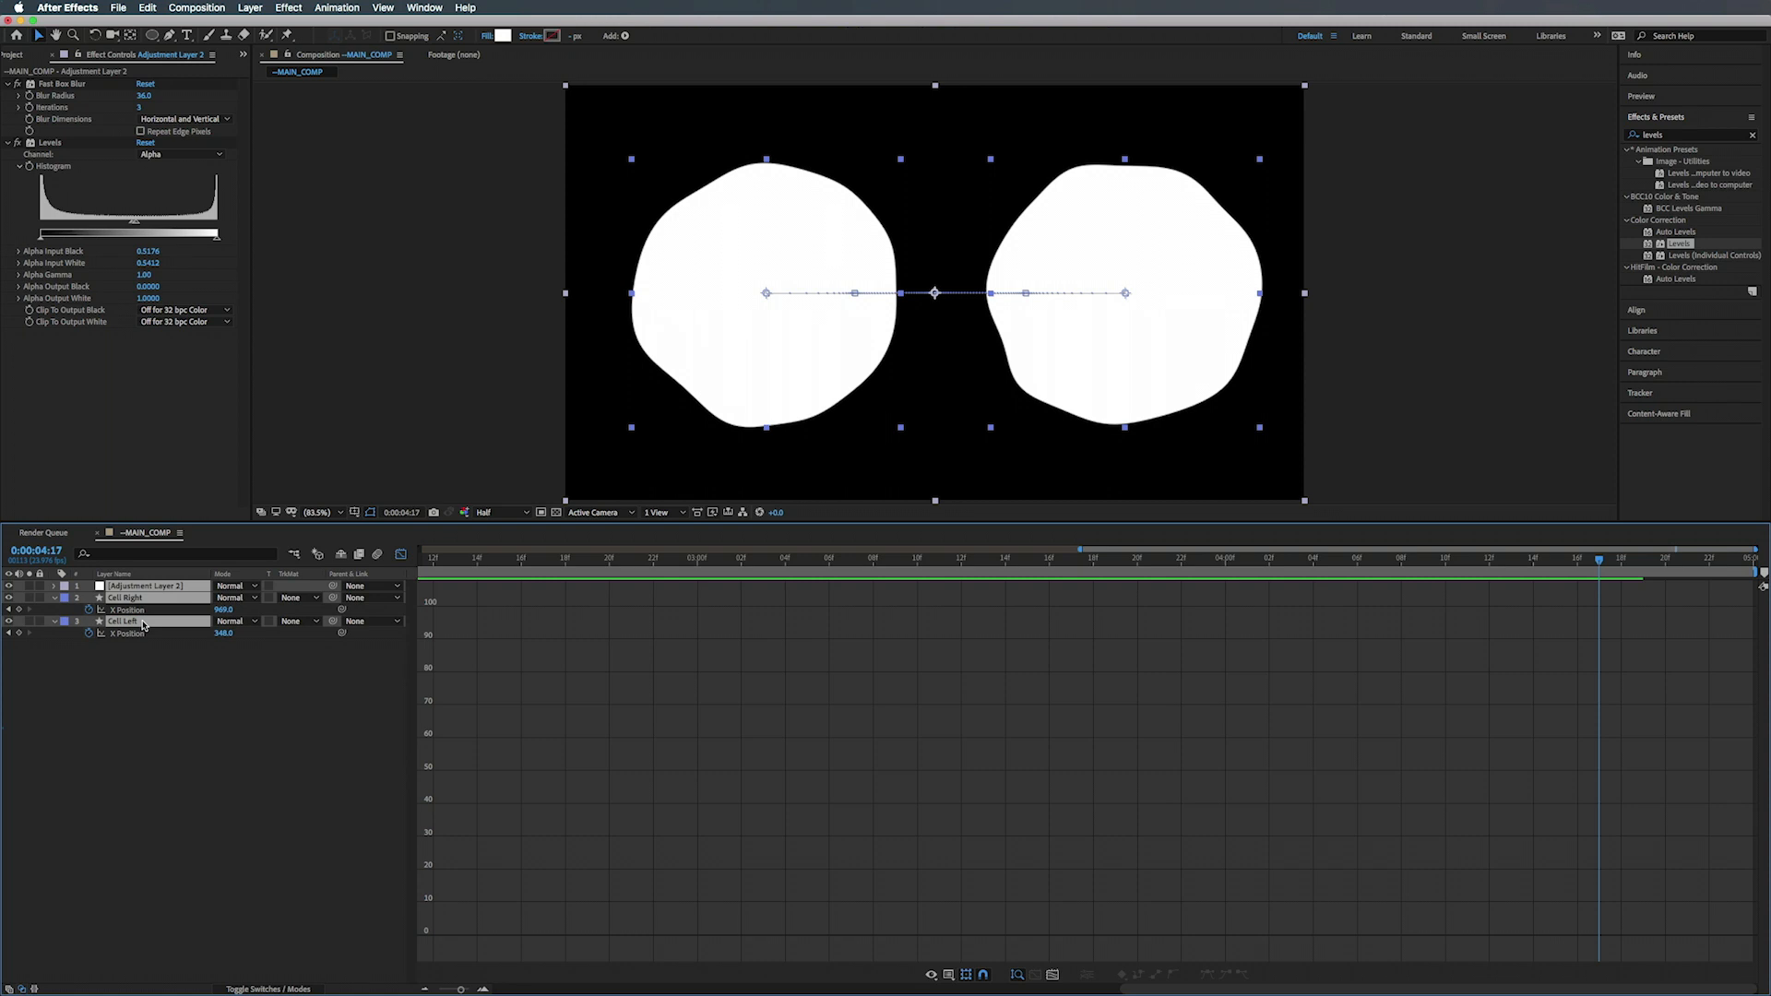
key("super+shift+c")
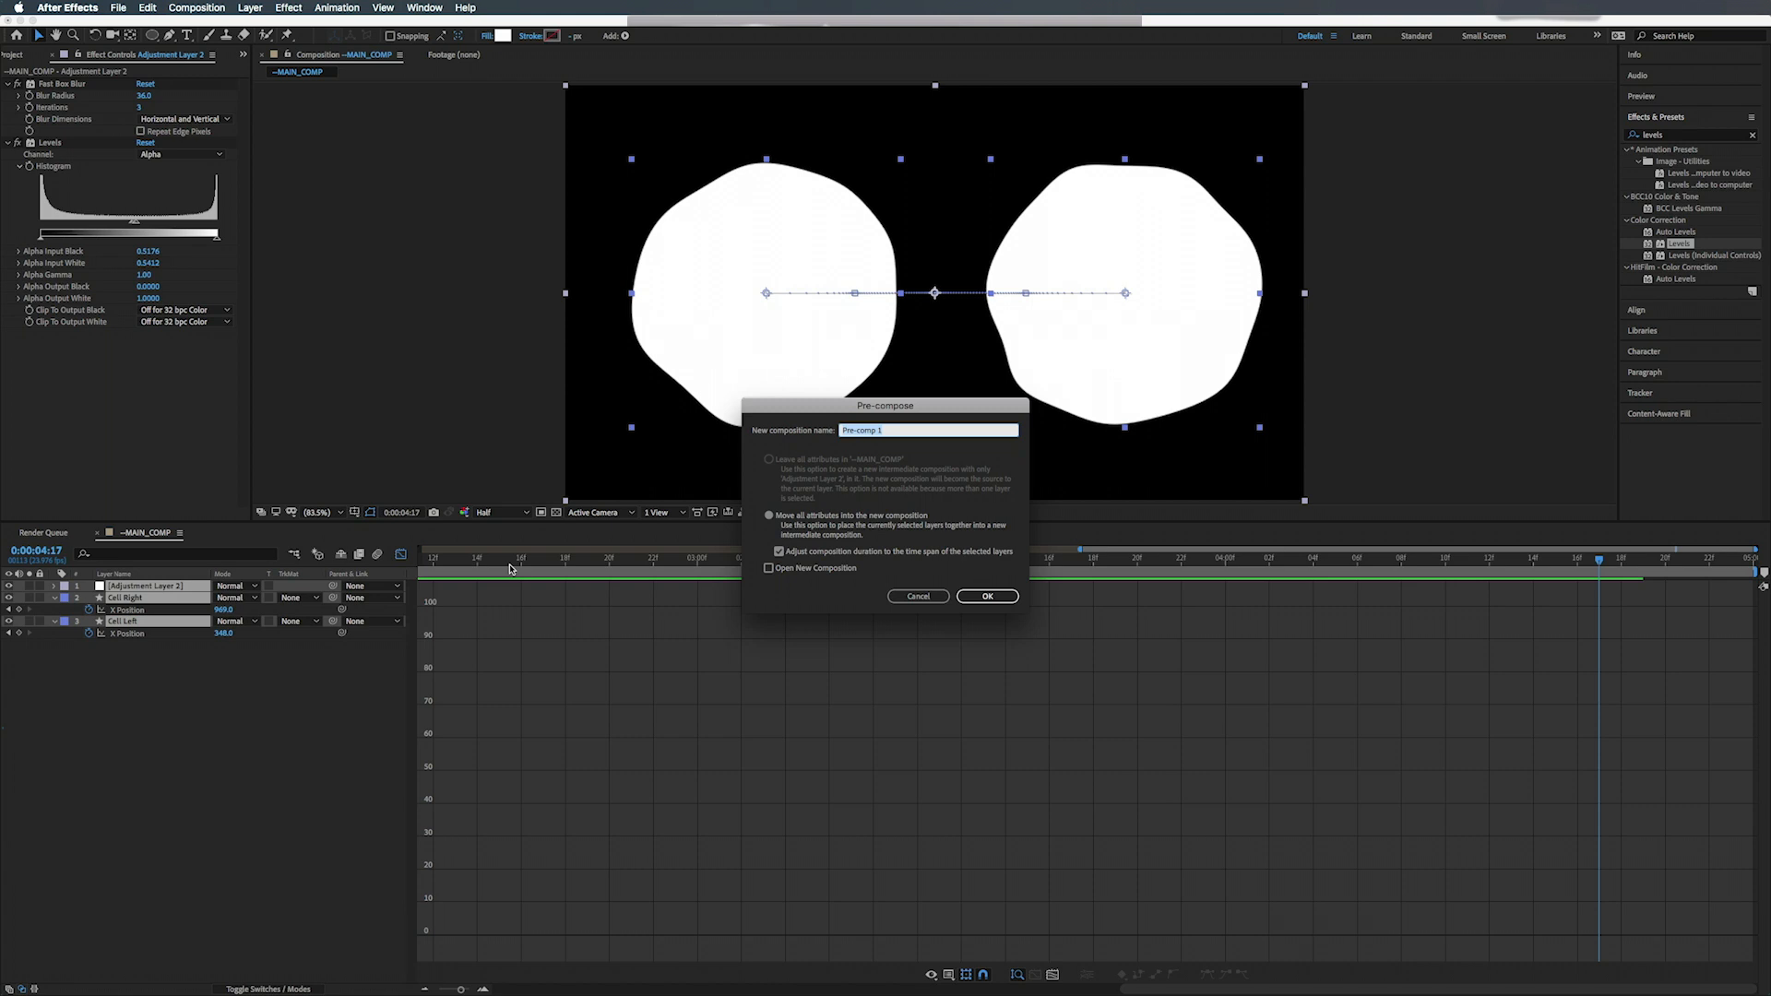
type("Cell Large")
key("Return")
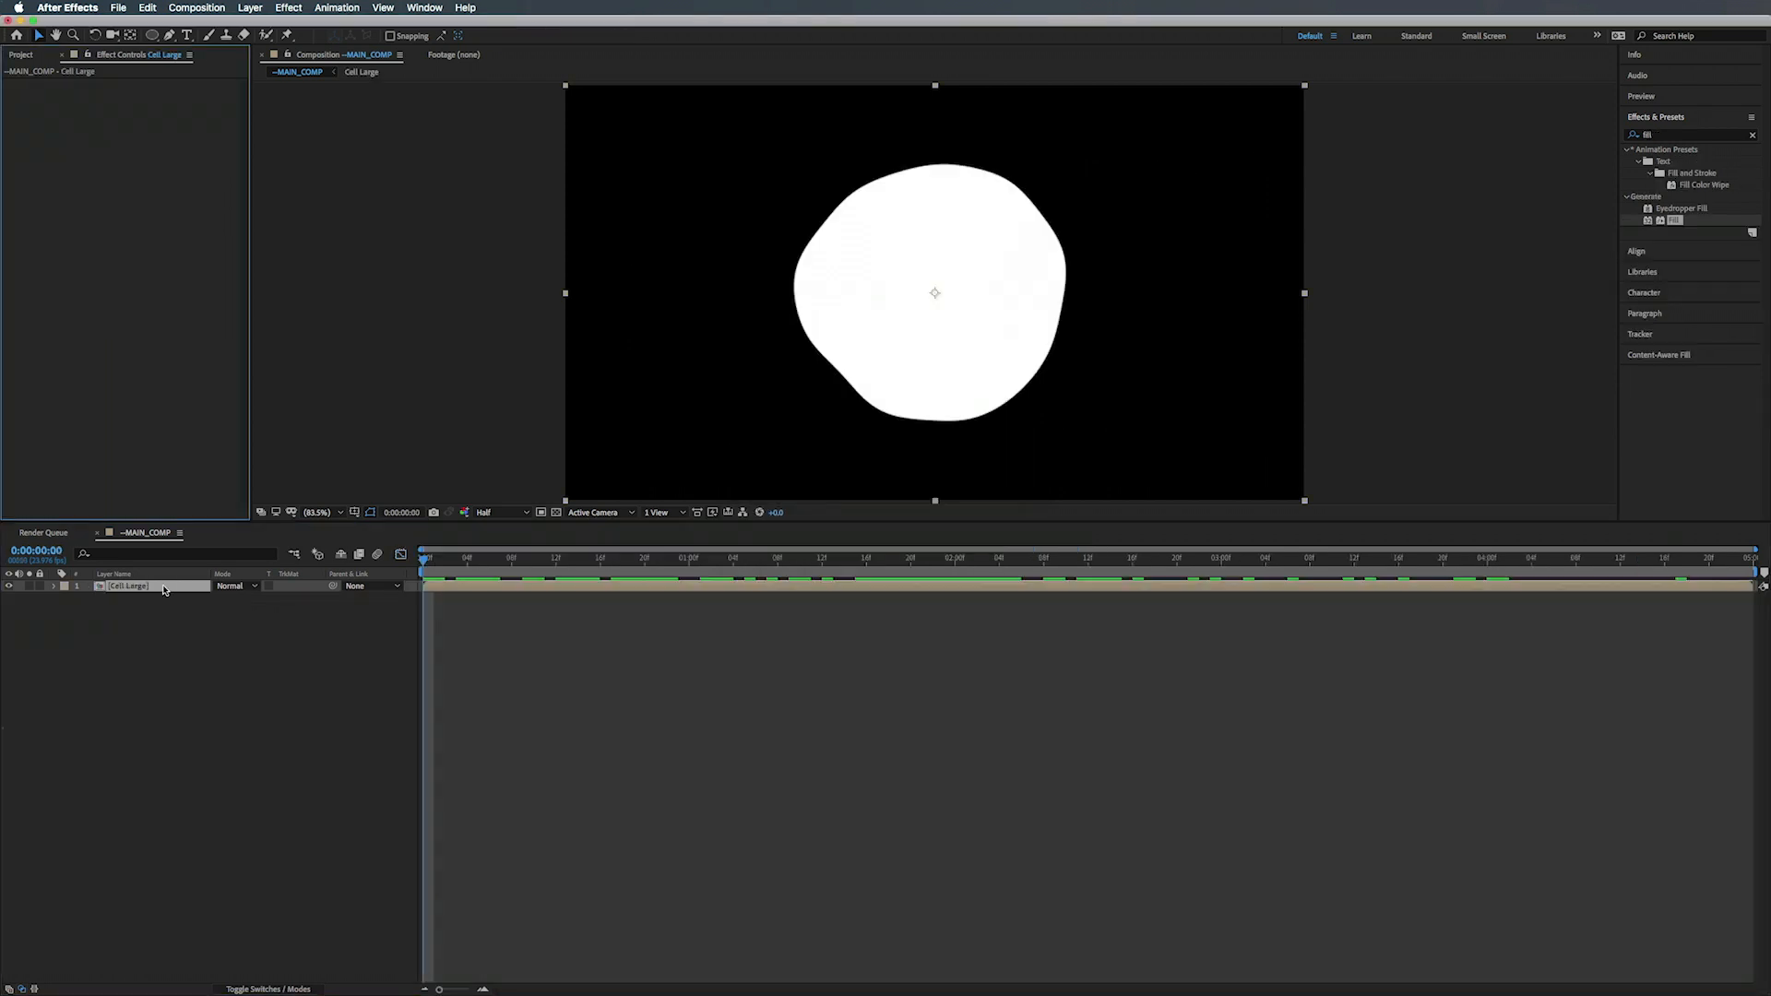
left_click(165, 590)
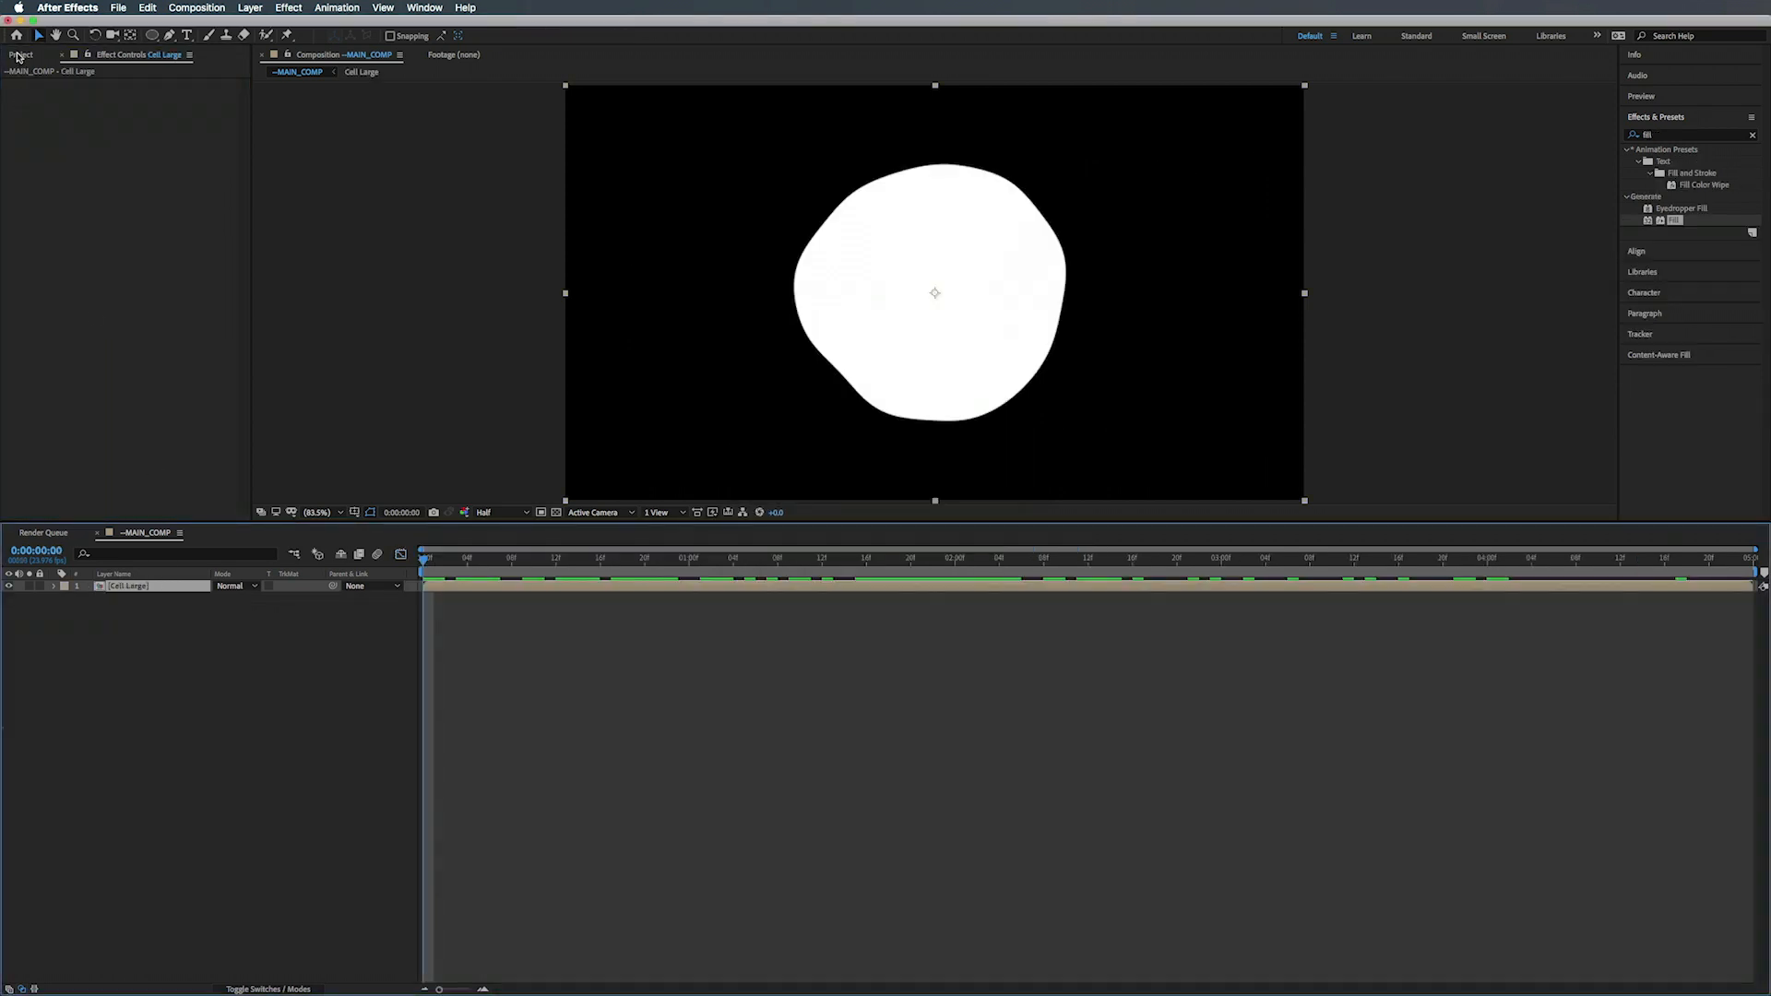
- Duplicate the Cell Large composition in the project and rename the copy Cell Nucleus
left_click(19, 56)
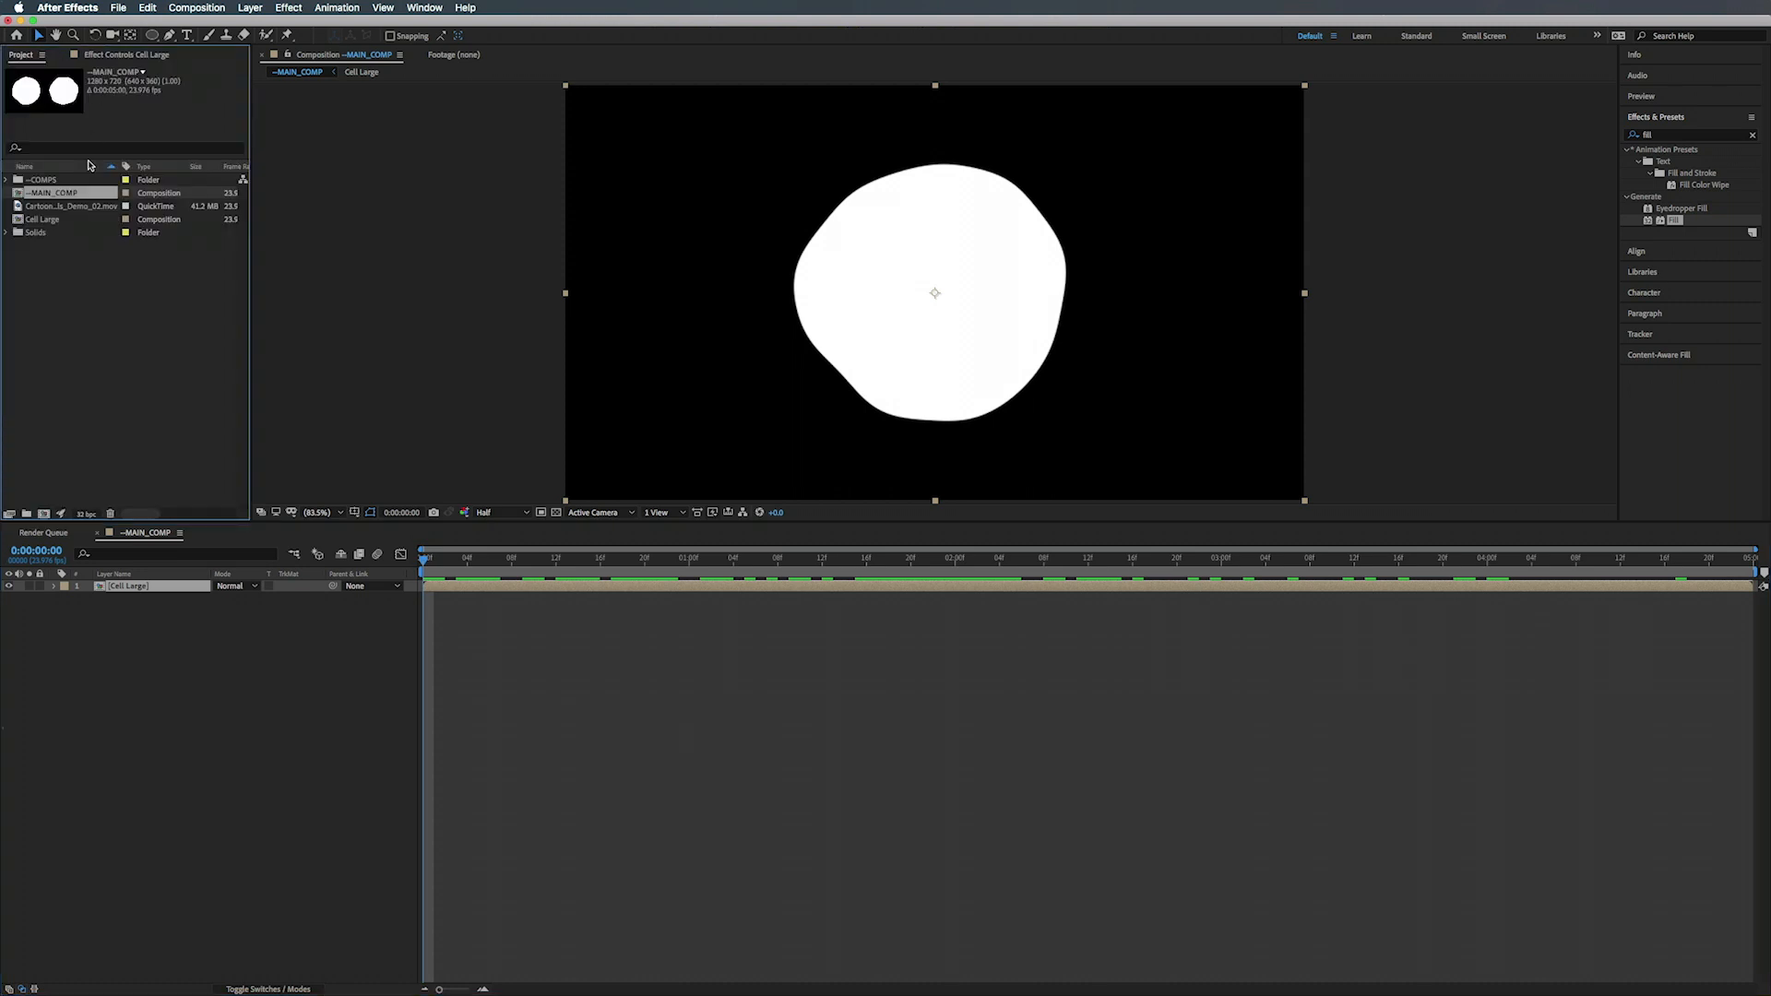
left_click(50, 223)
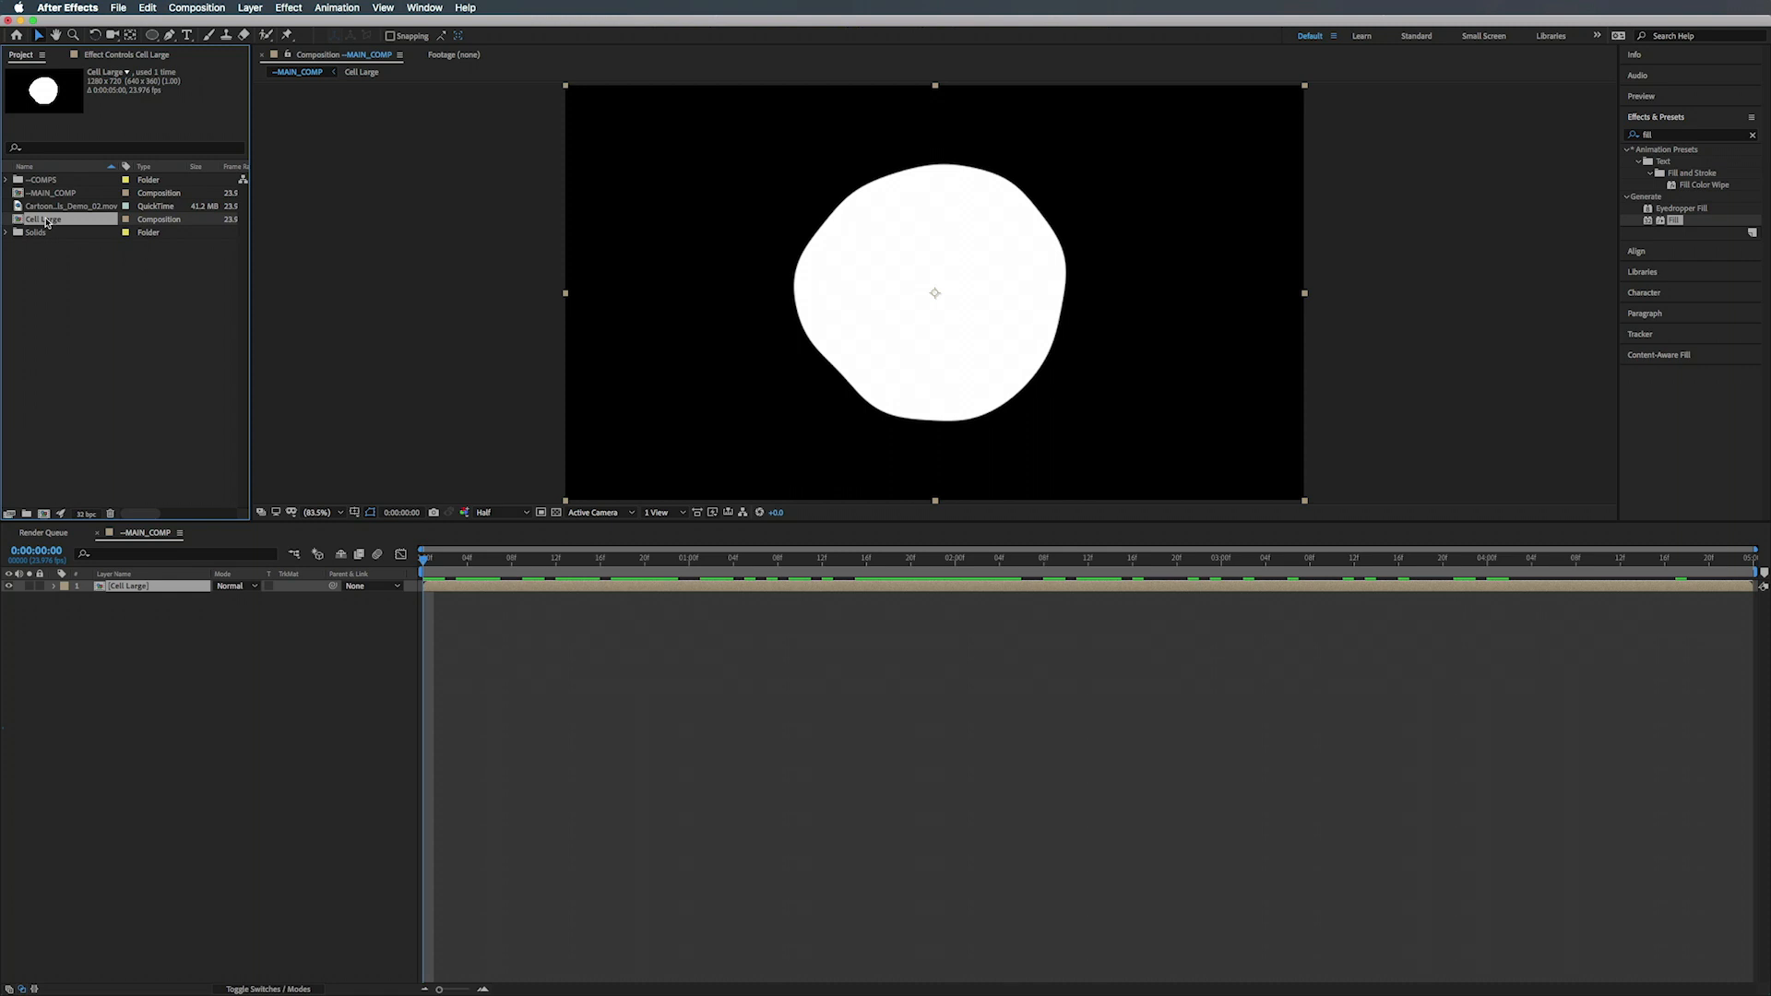
key("super+d")
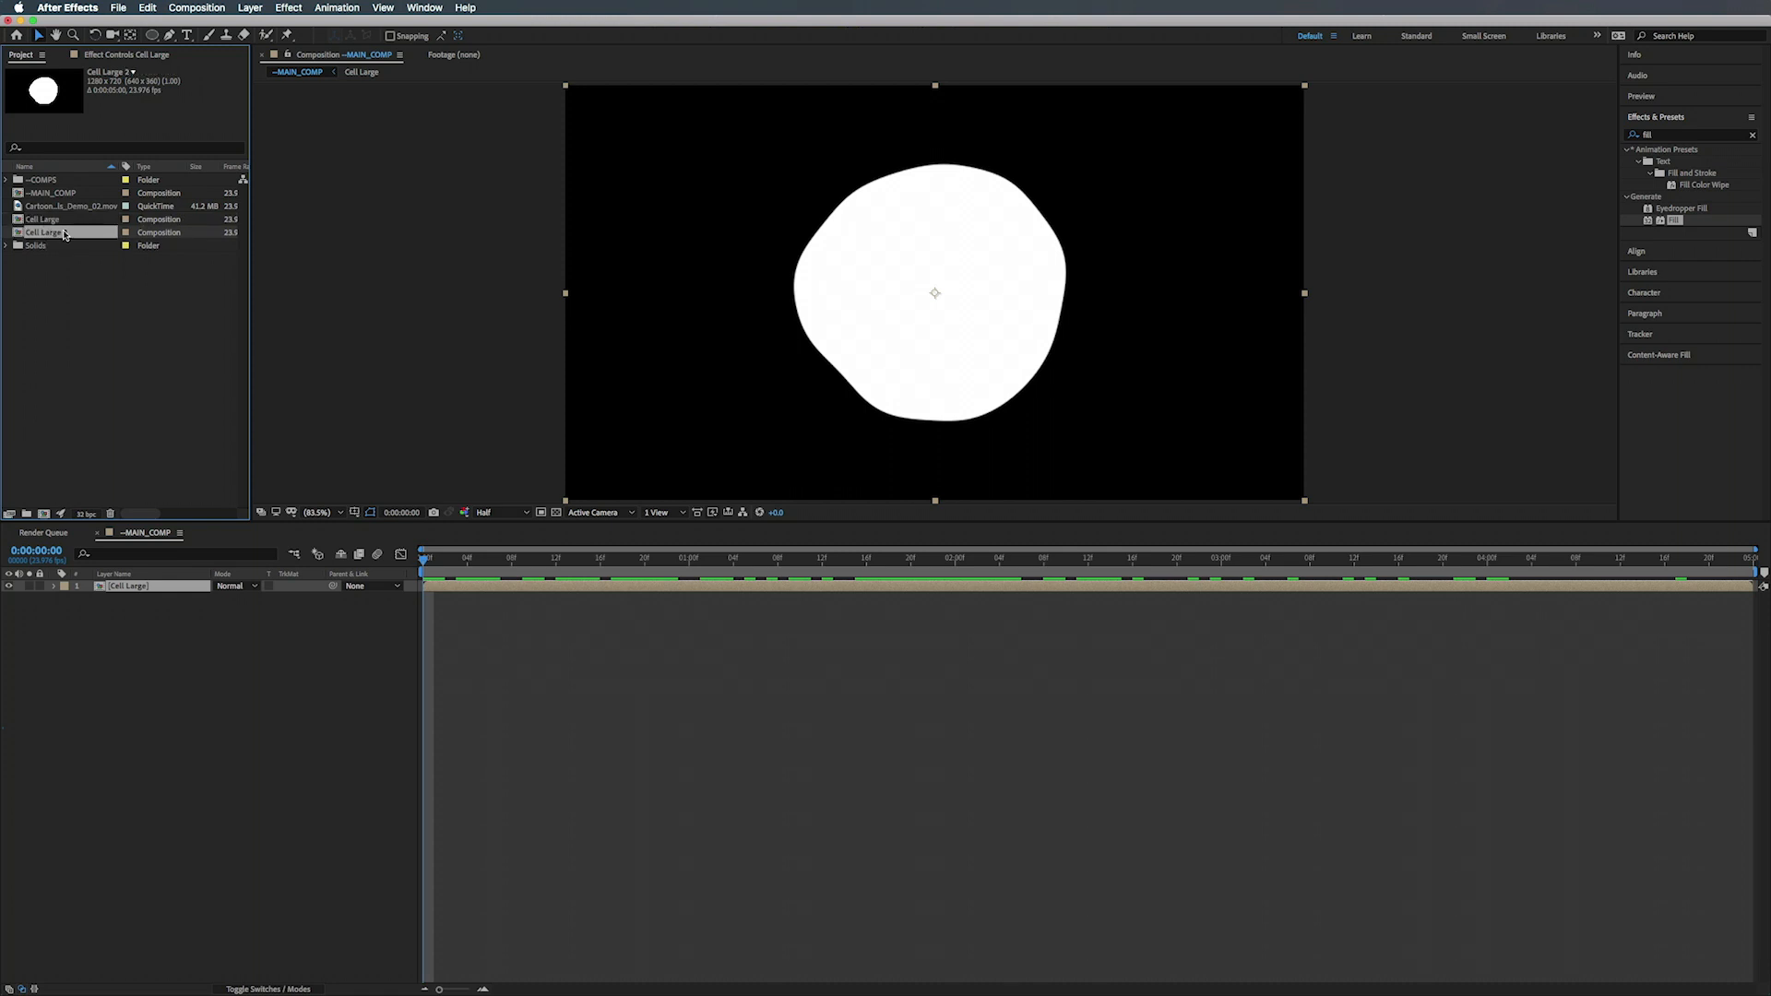
key("Return")
type("Cel")
key("Return")
- Open the Cell Nucleus composition, scale the Cell Right and Cell Left layers to 40%, and preview the result
double_click(28, 234)
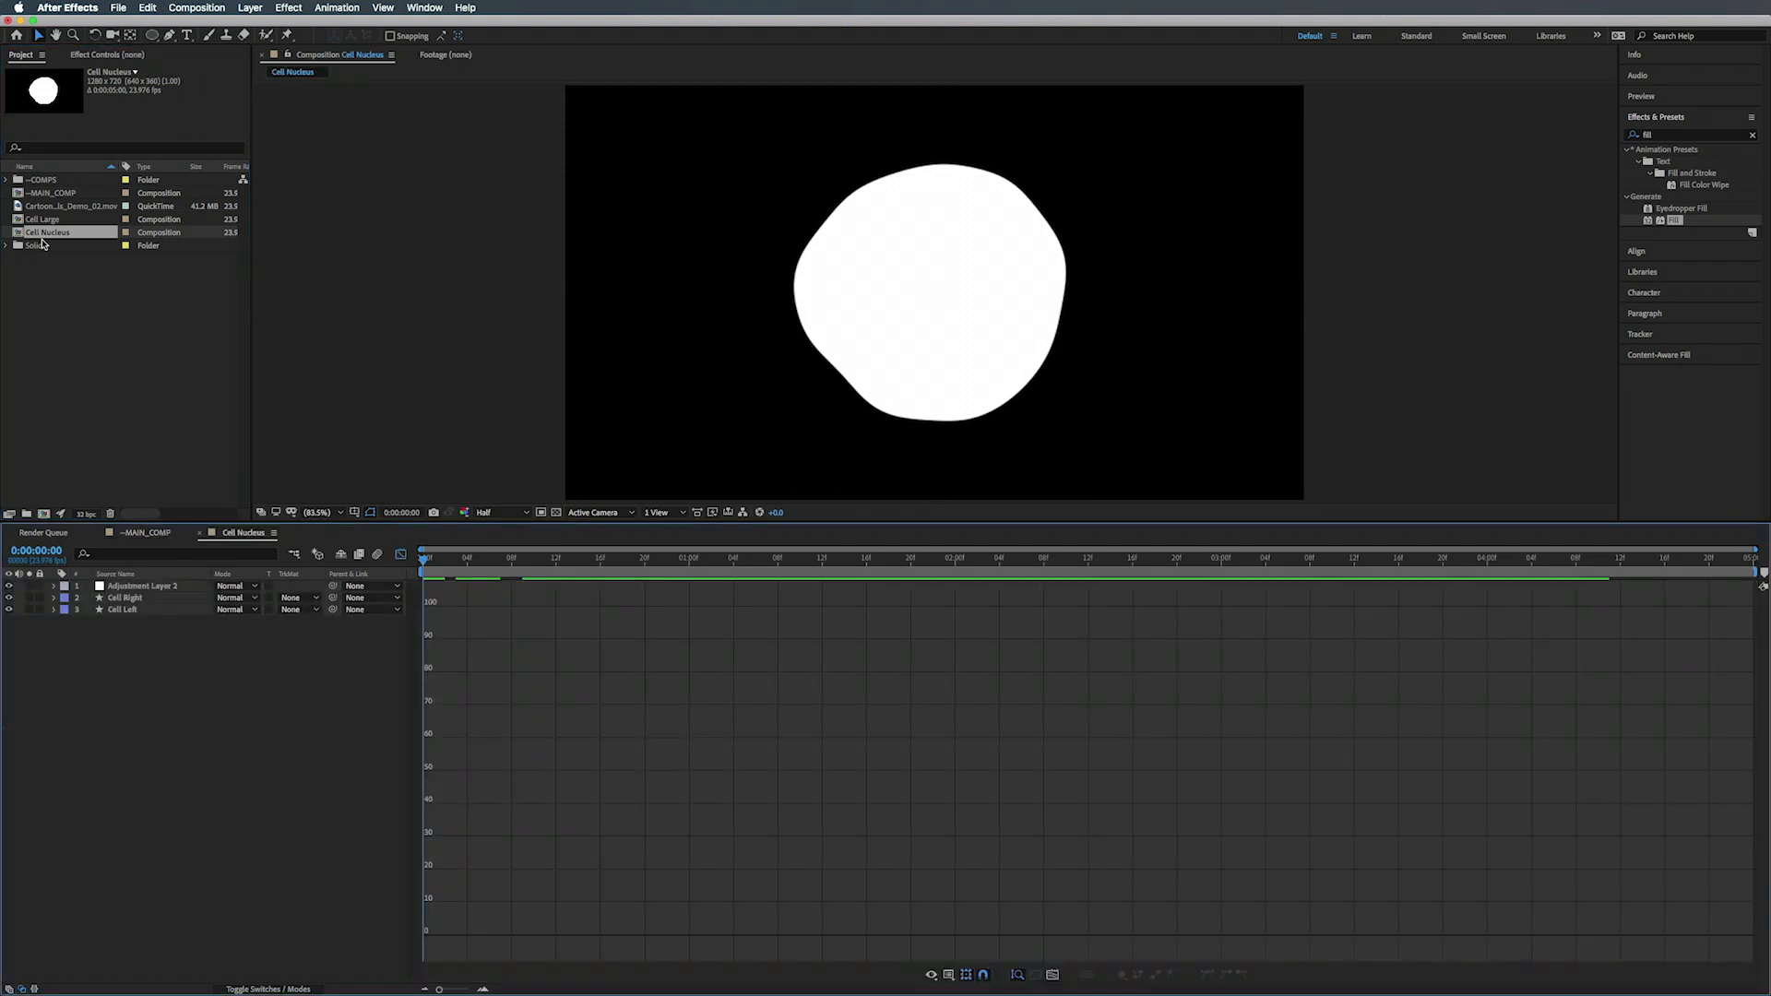
left_click(138, 601)
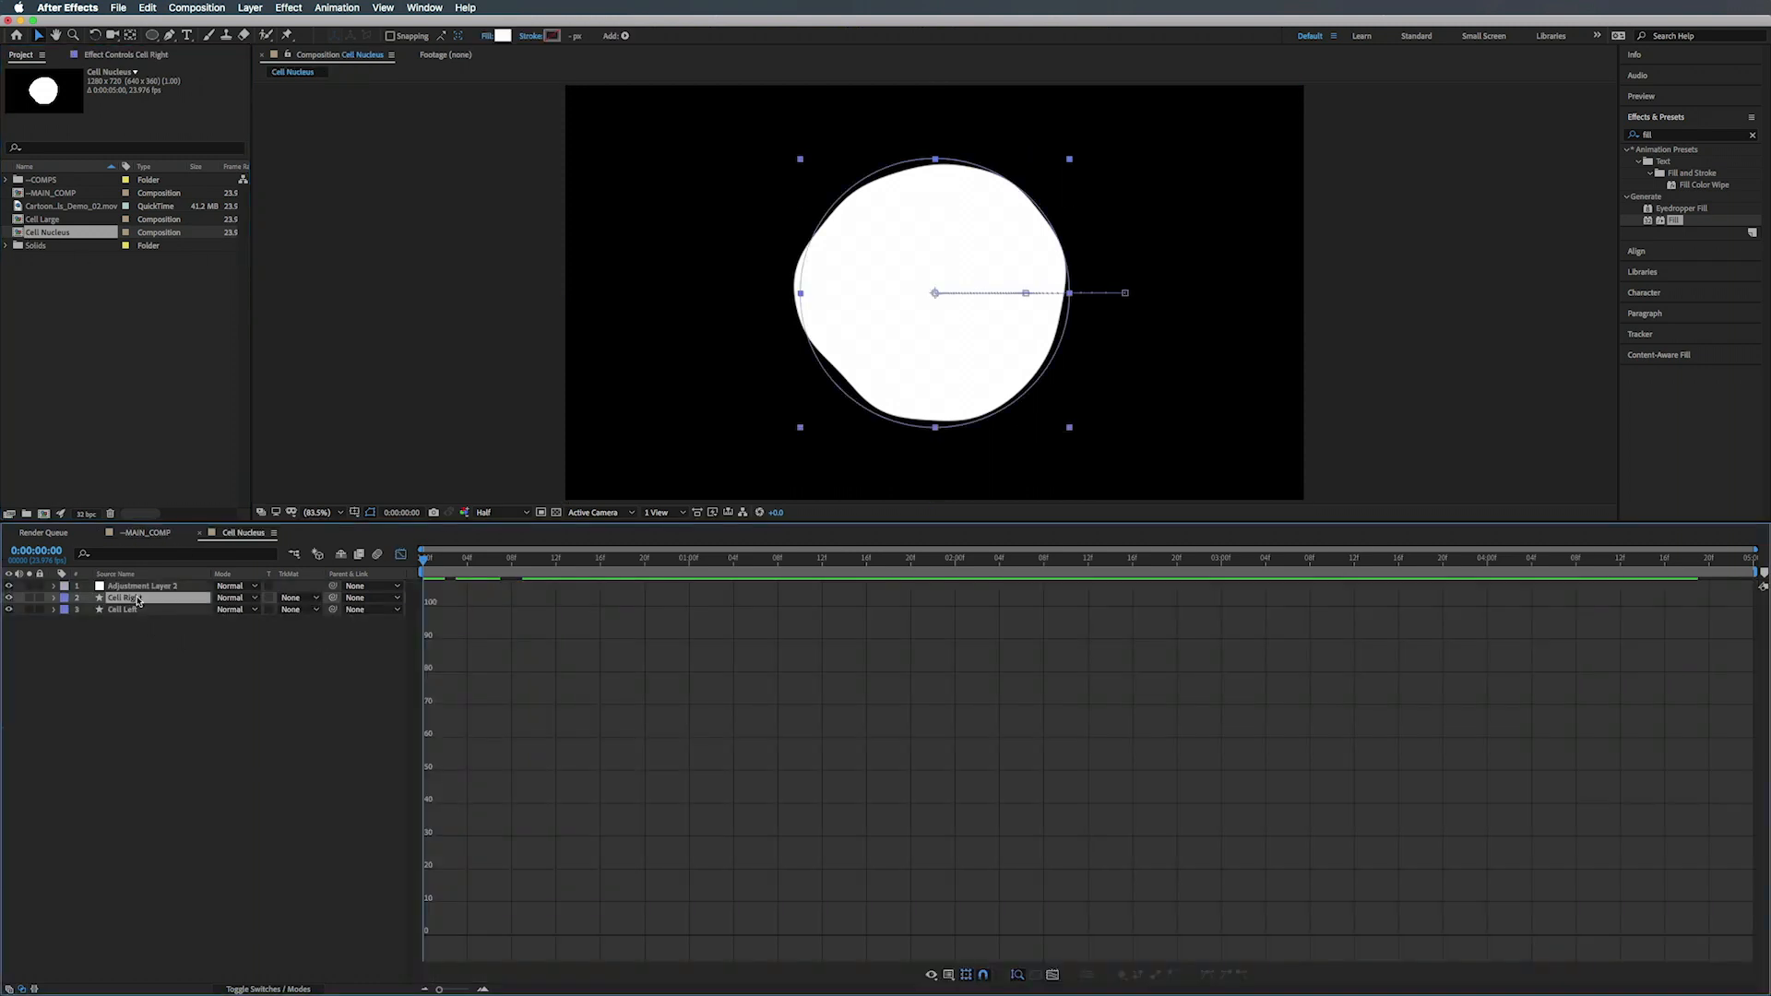
left_click(132, 612, "shift")
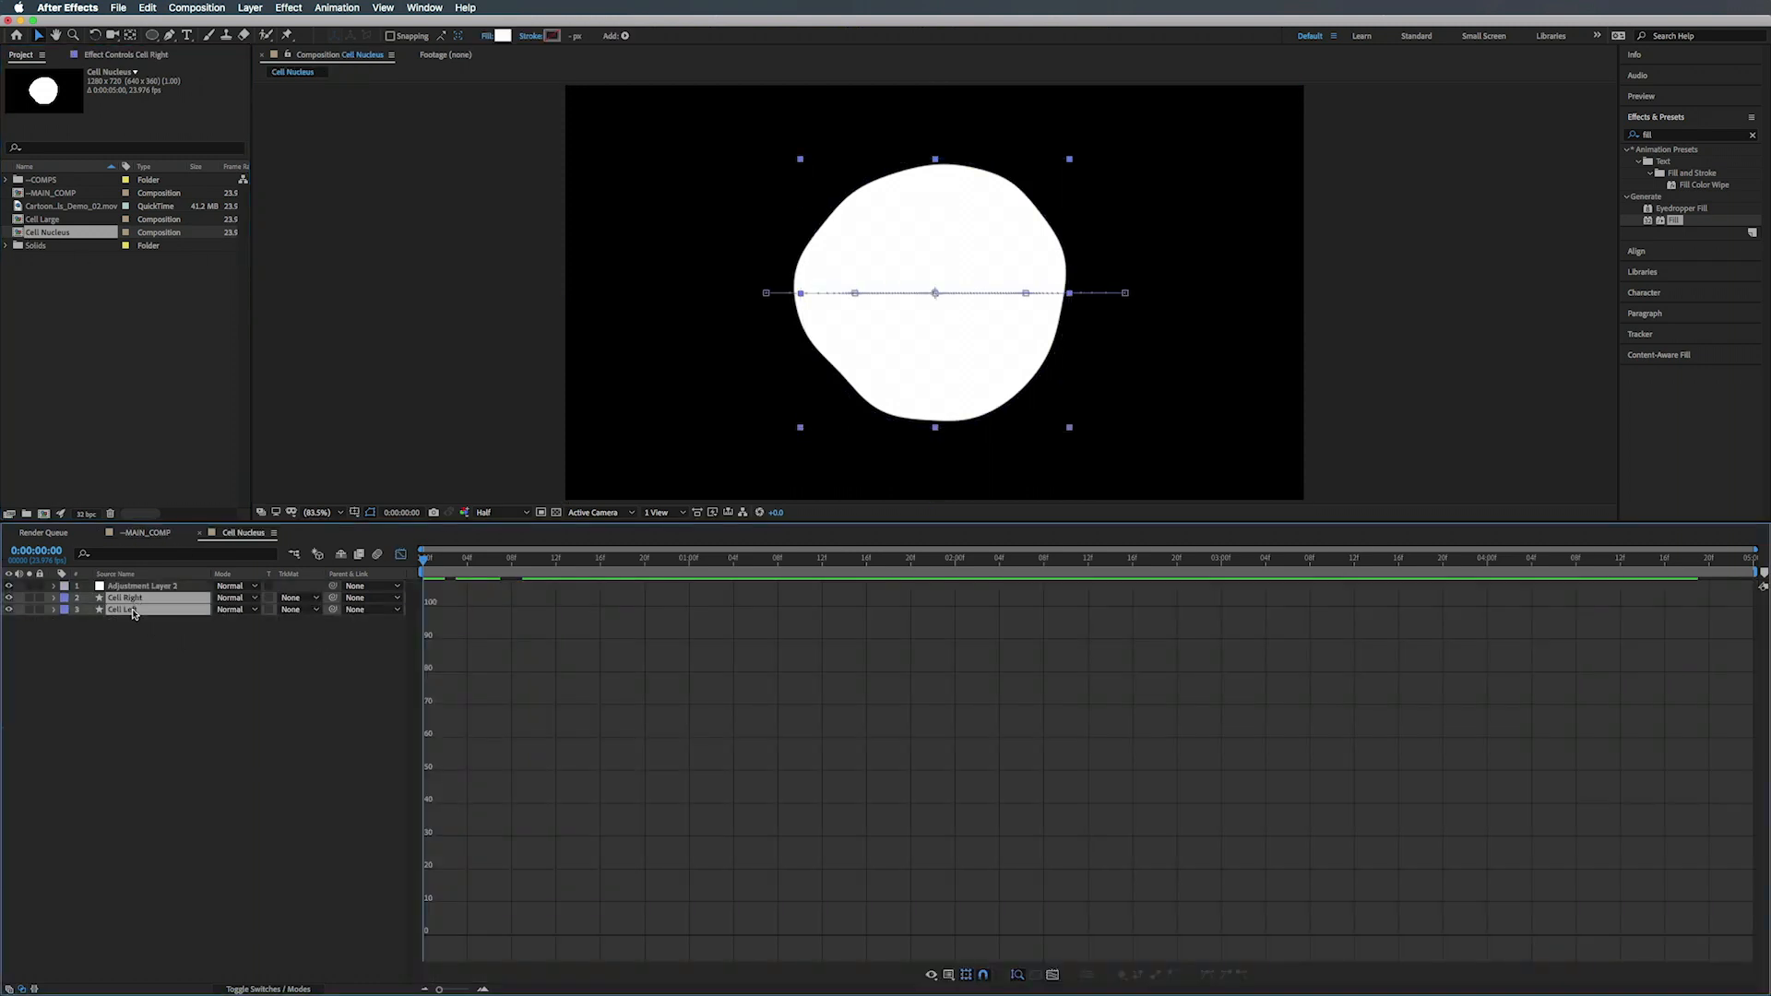
key("s")
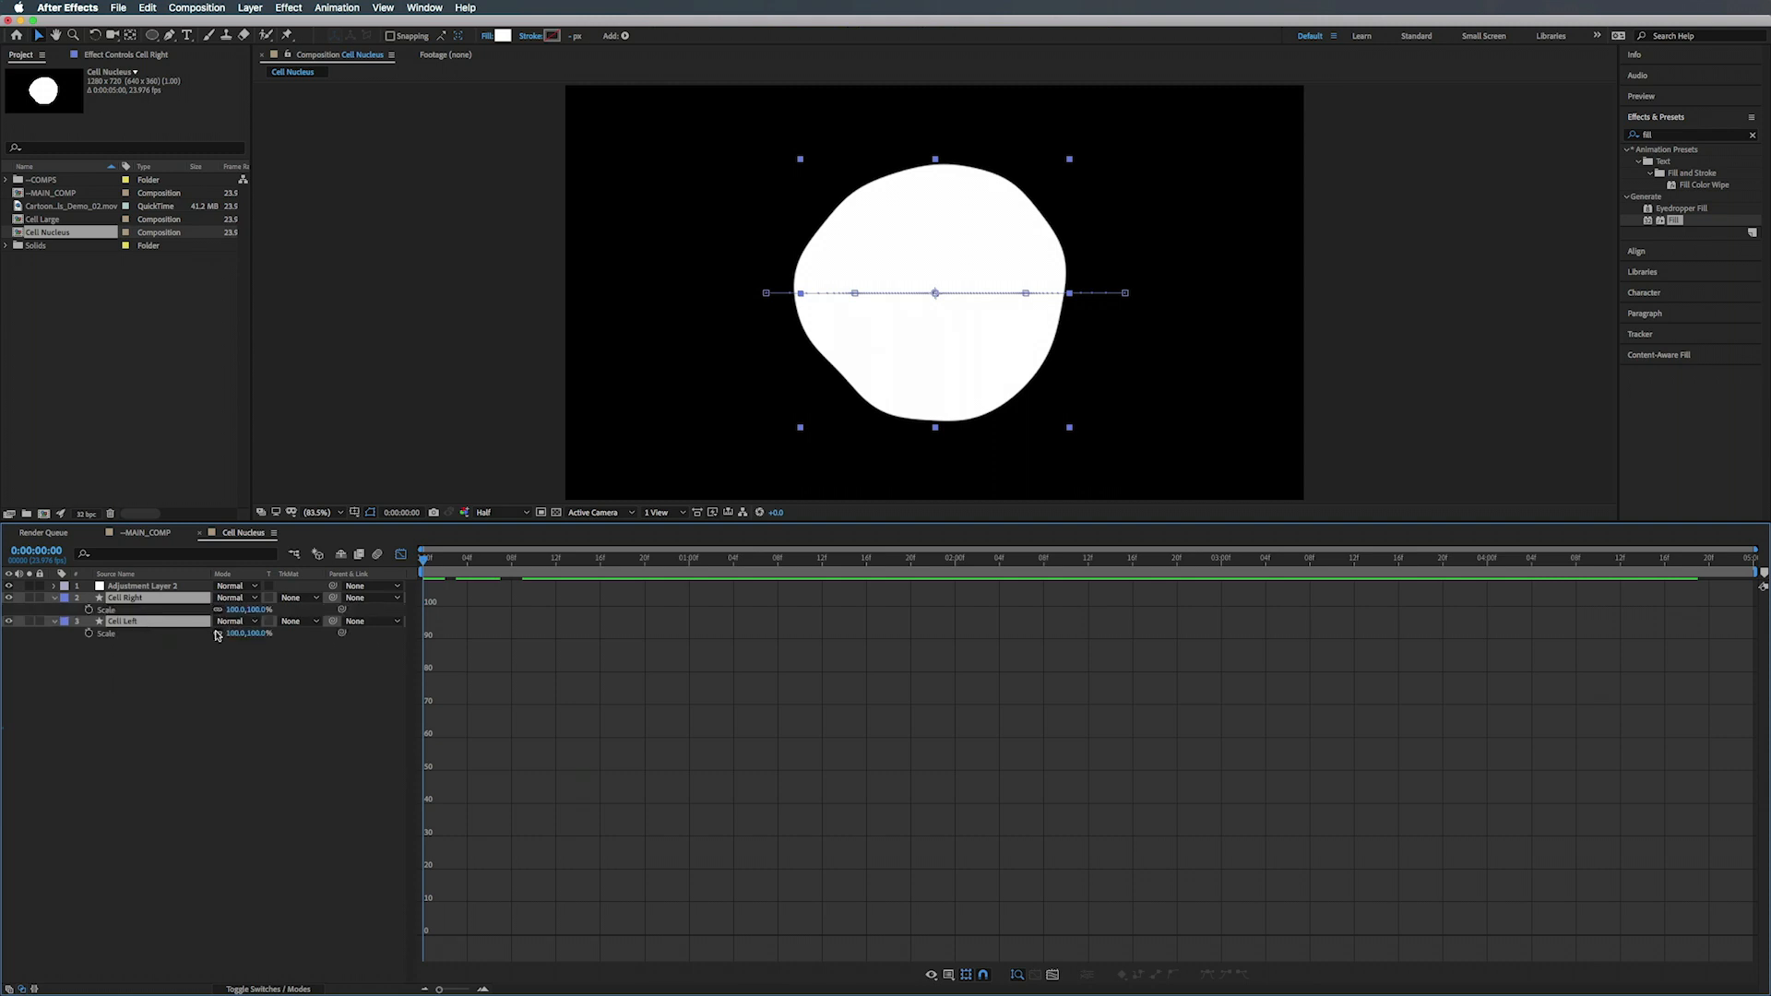
left_click_drag(234, 611, 199, 618)
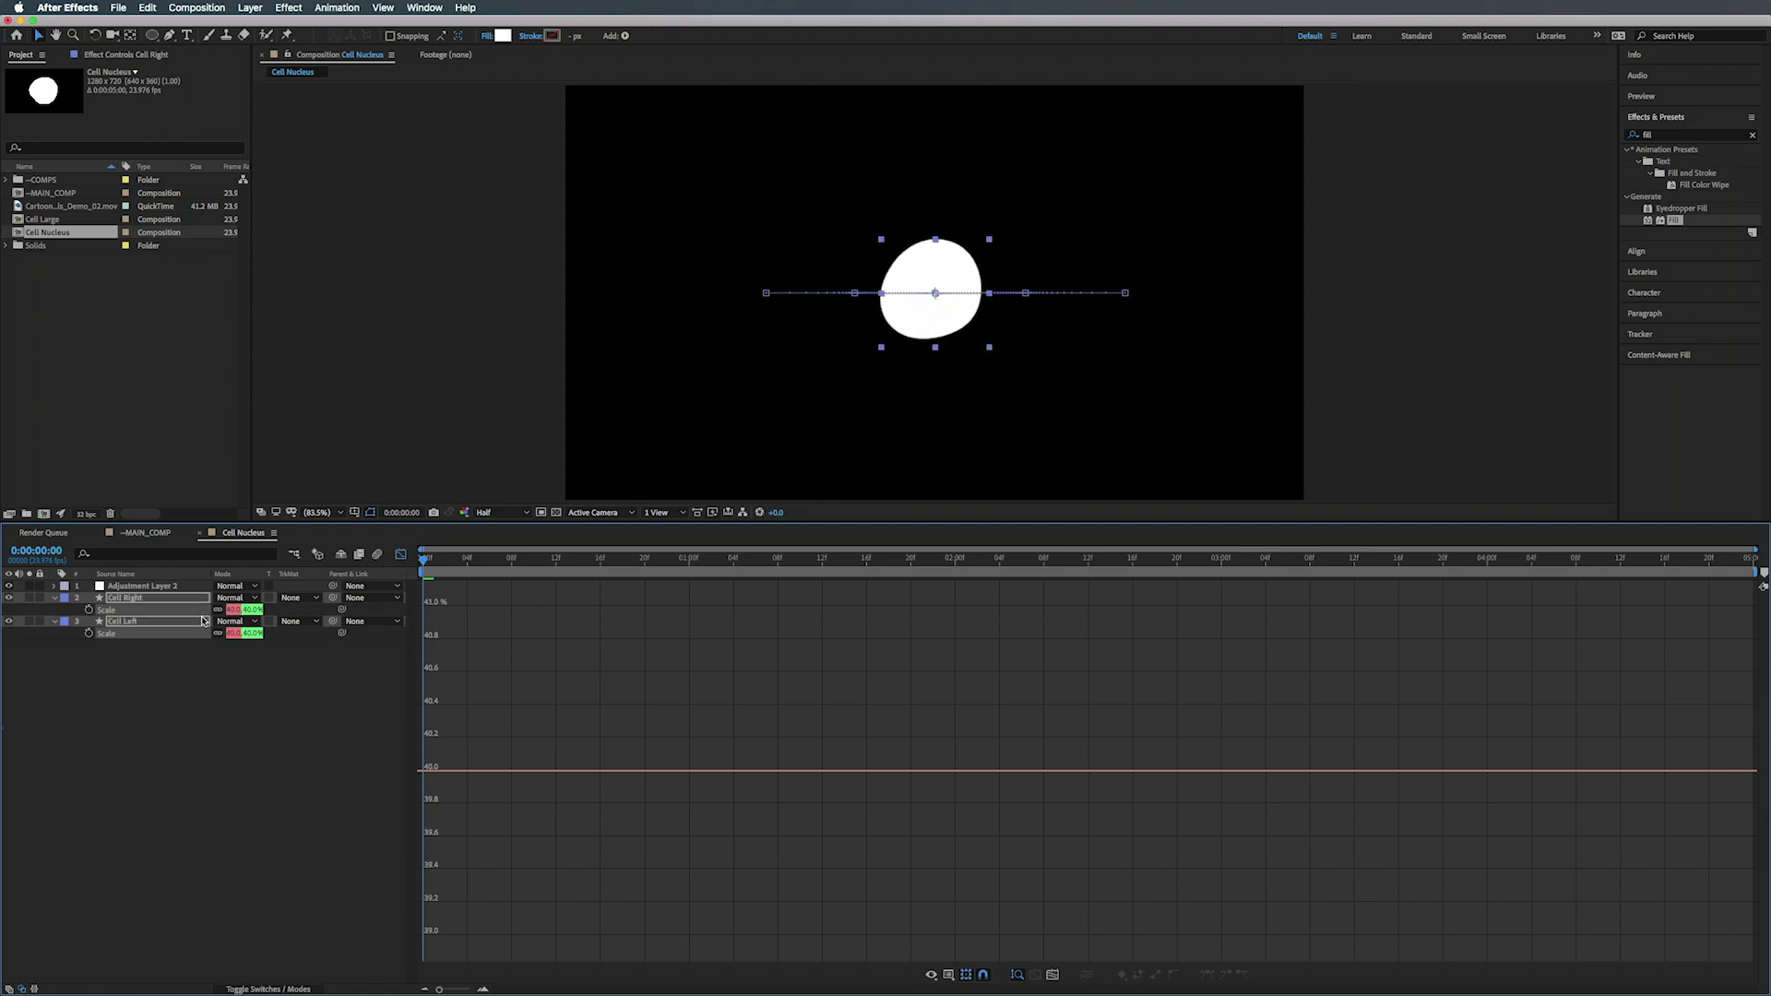
key("space")
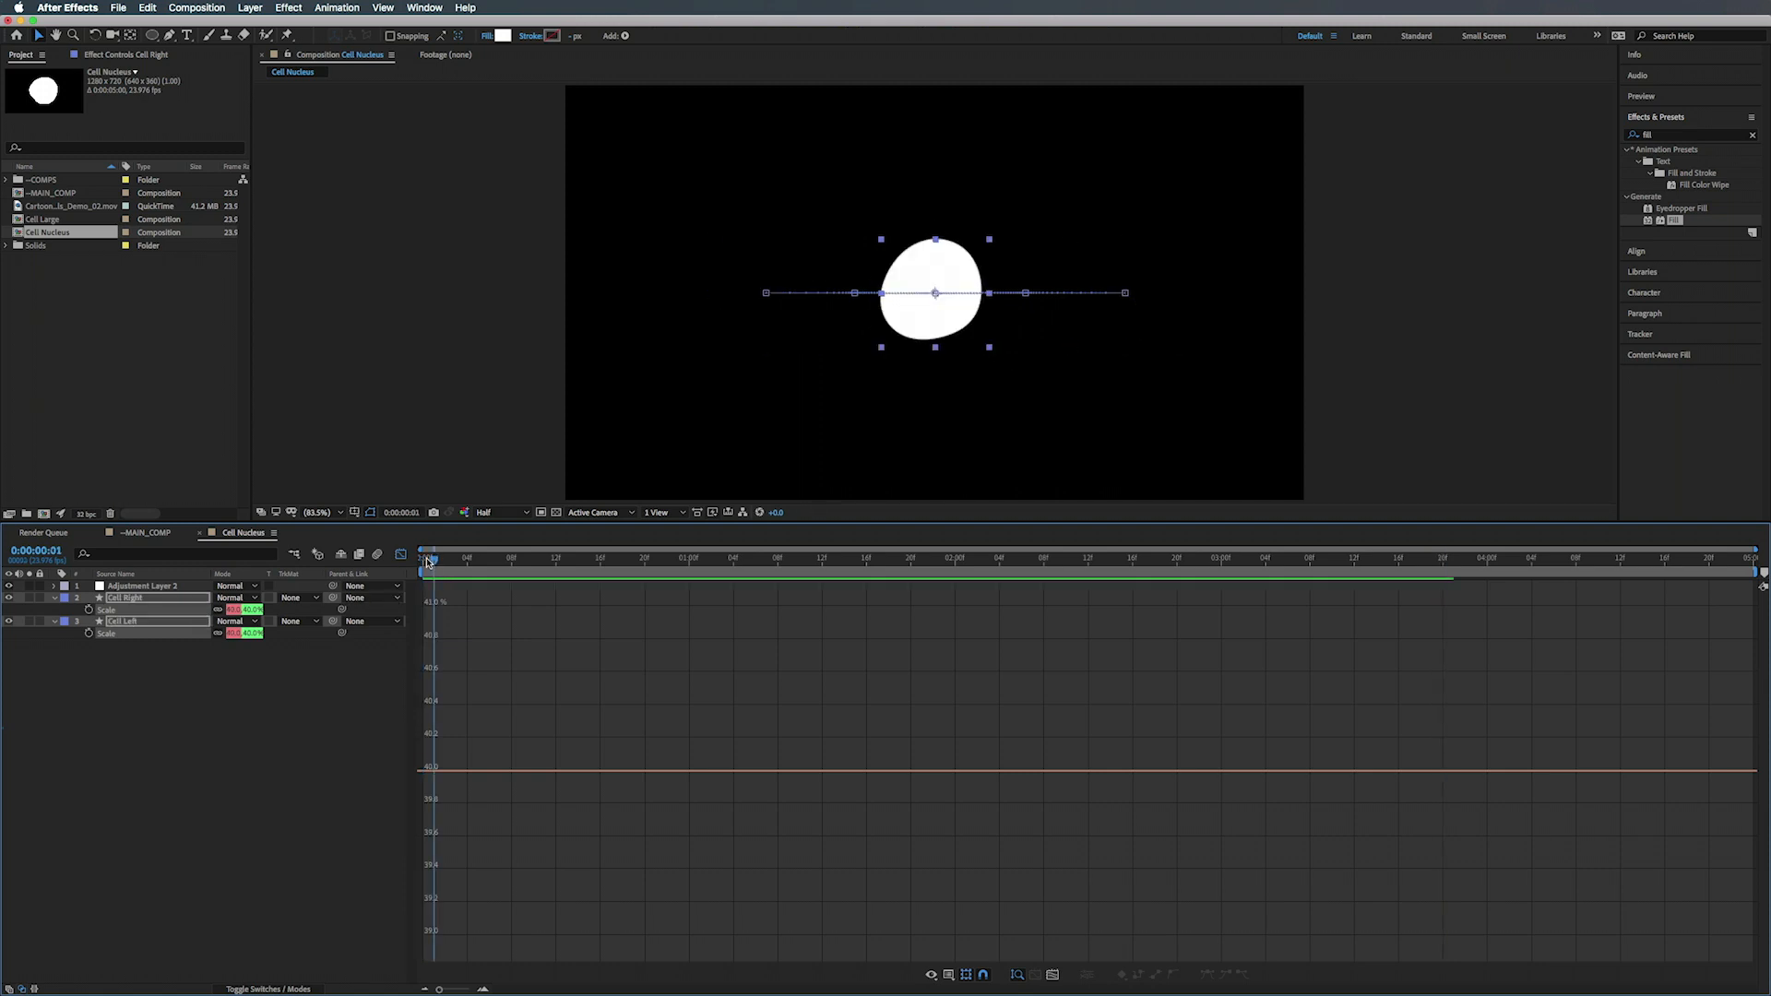
key("space")
key("space")
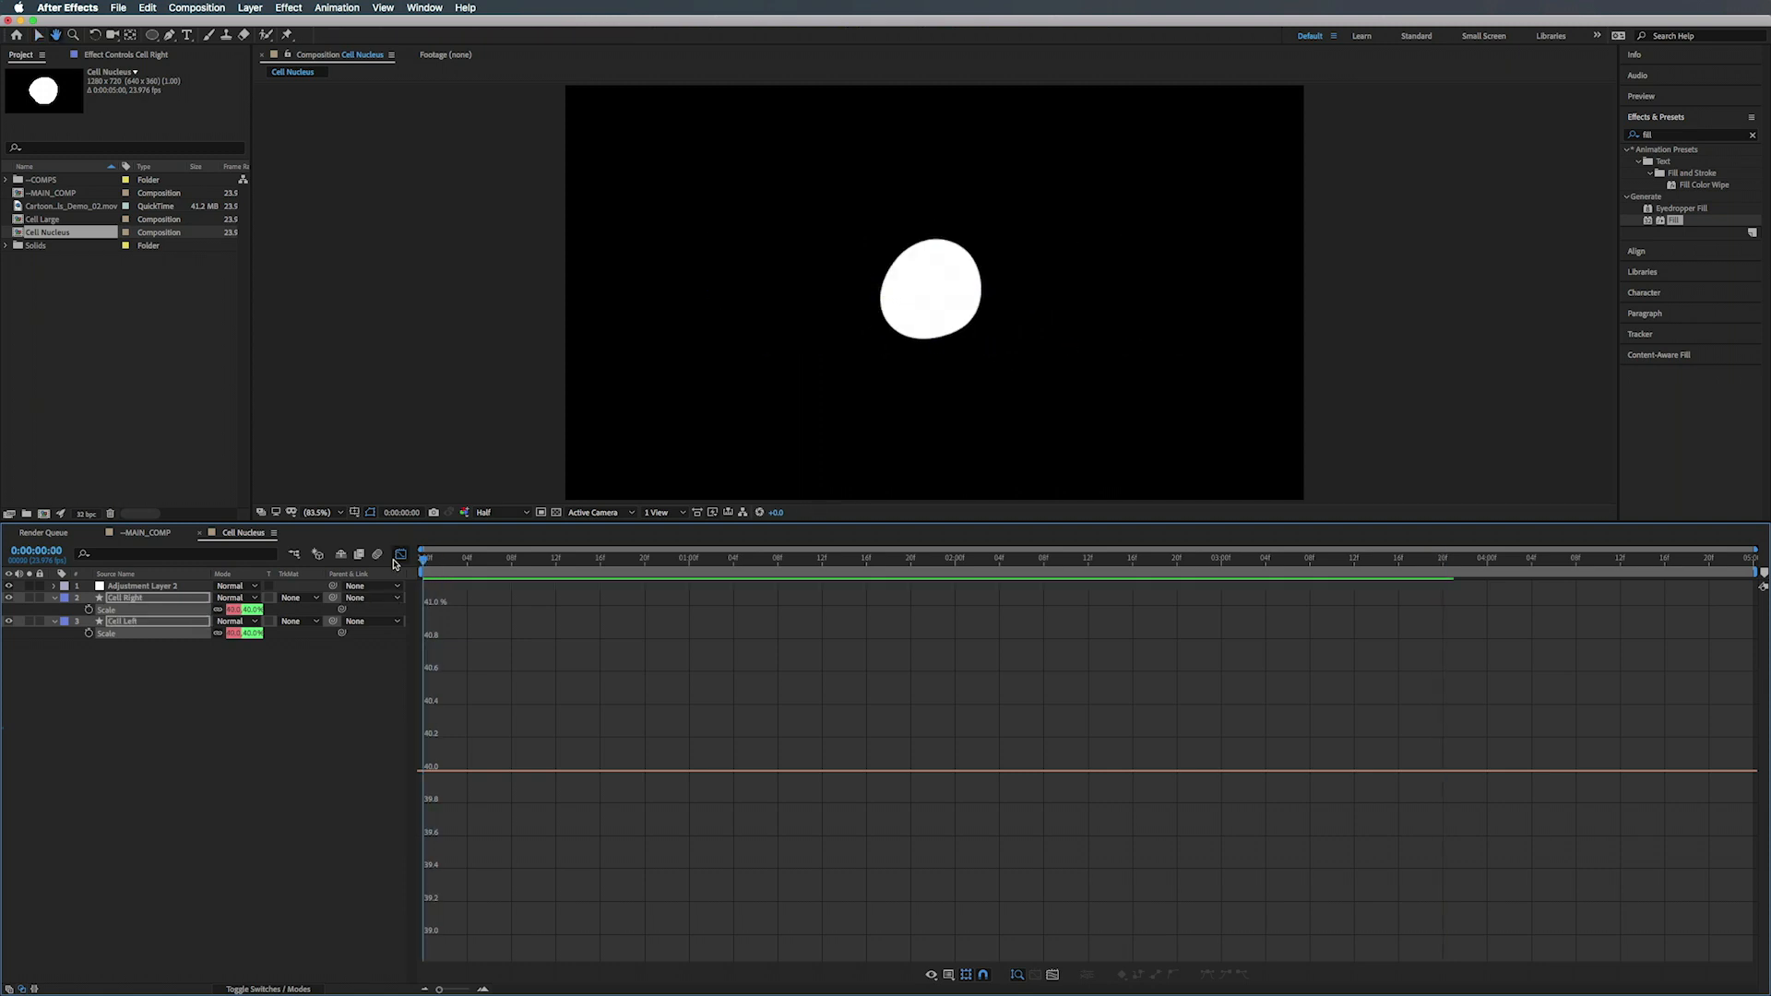
- Add the Cell Nucleus composition above Cell Large in the main composition and apply a Fill effect to Cell Large
left_click(148, 533)
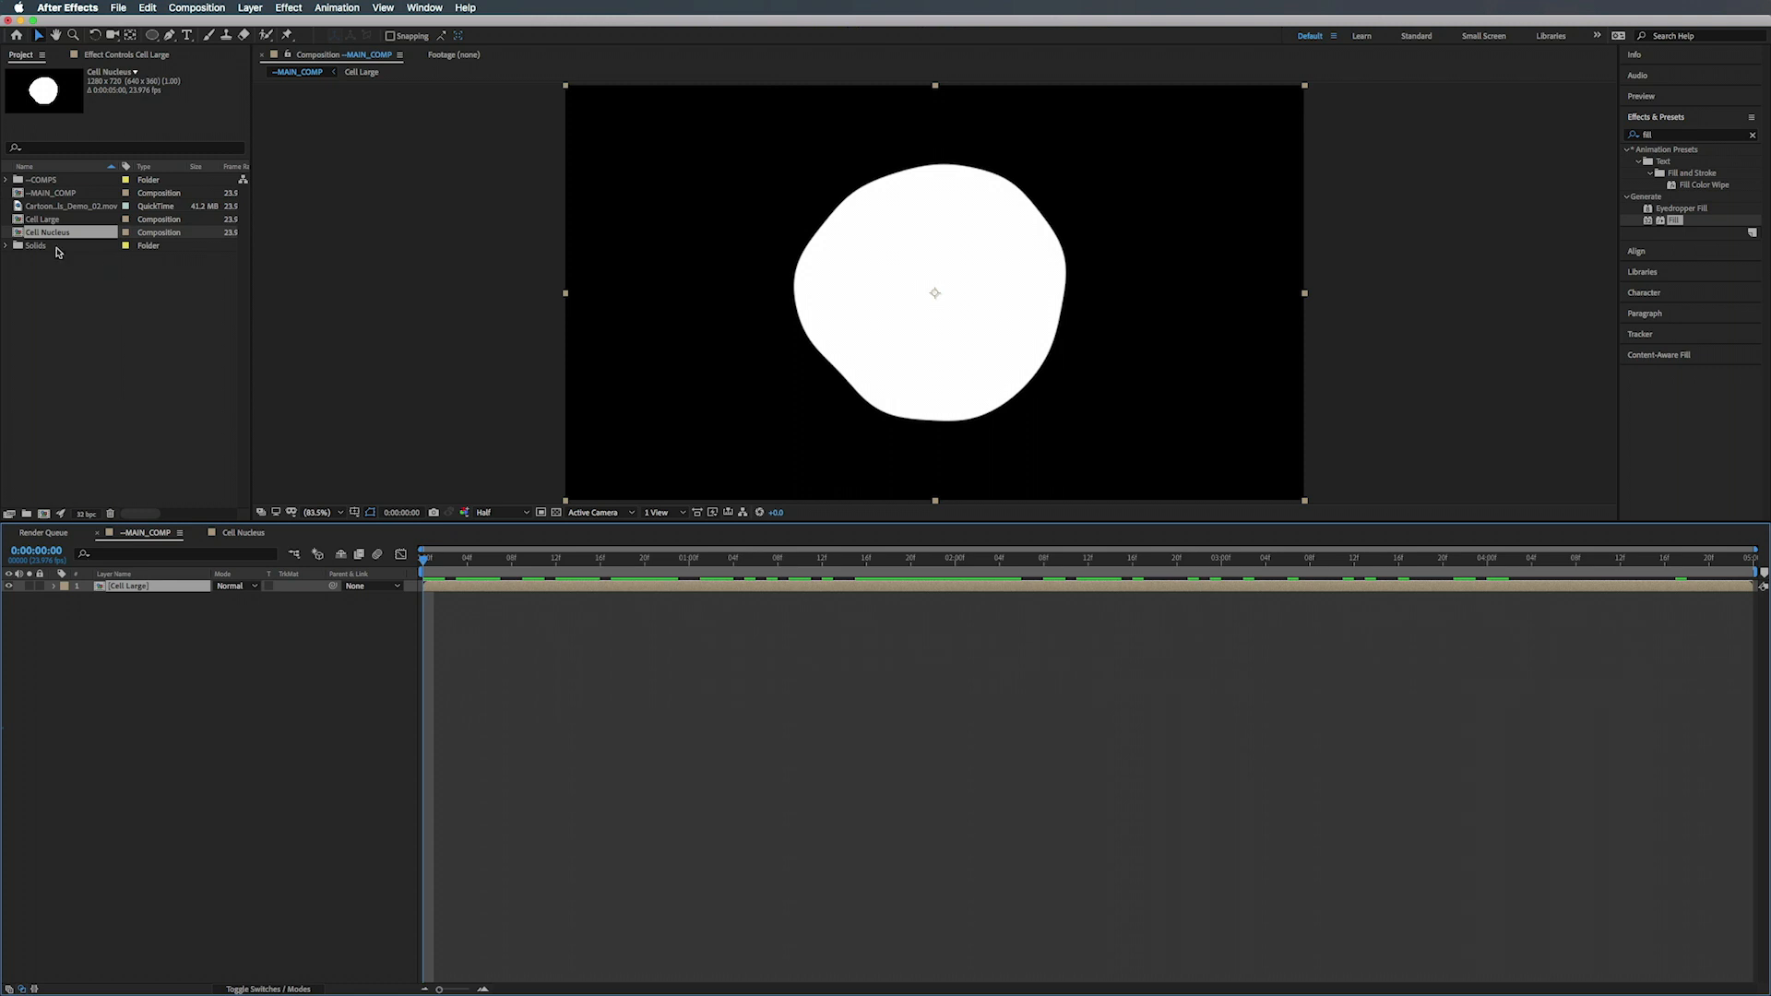
left_click_drag(40, 236, 144, 589)
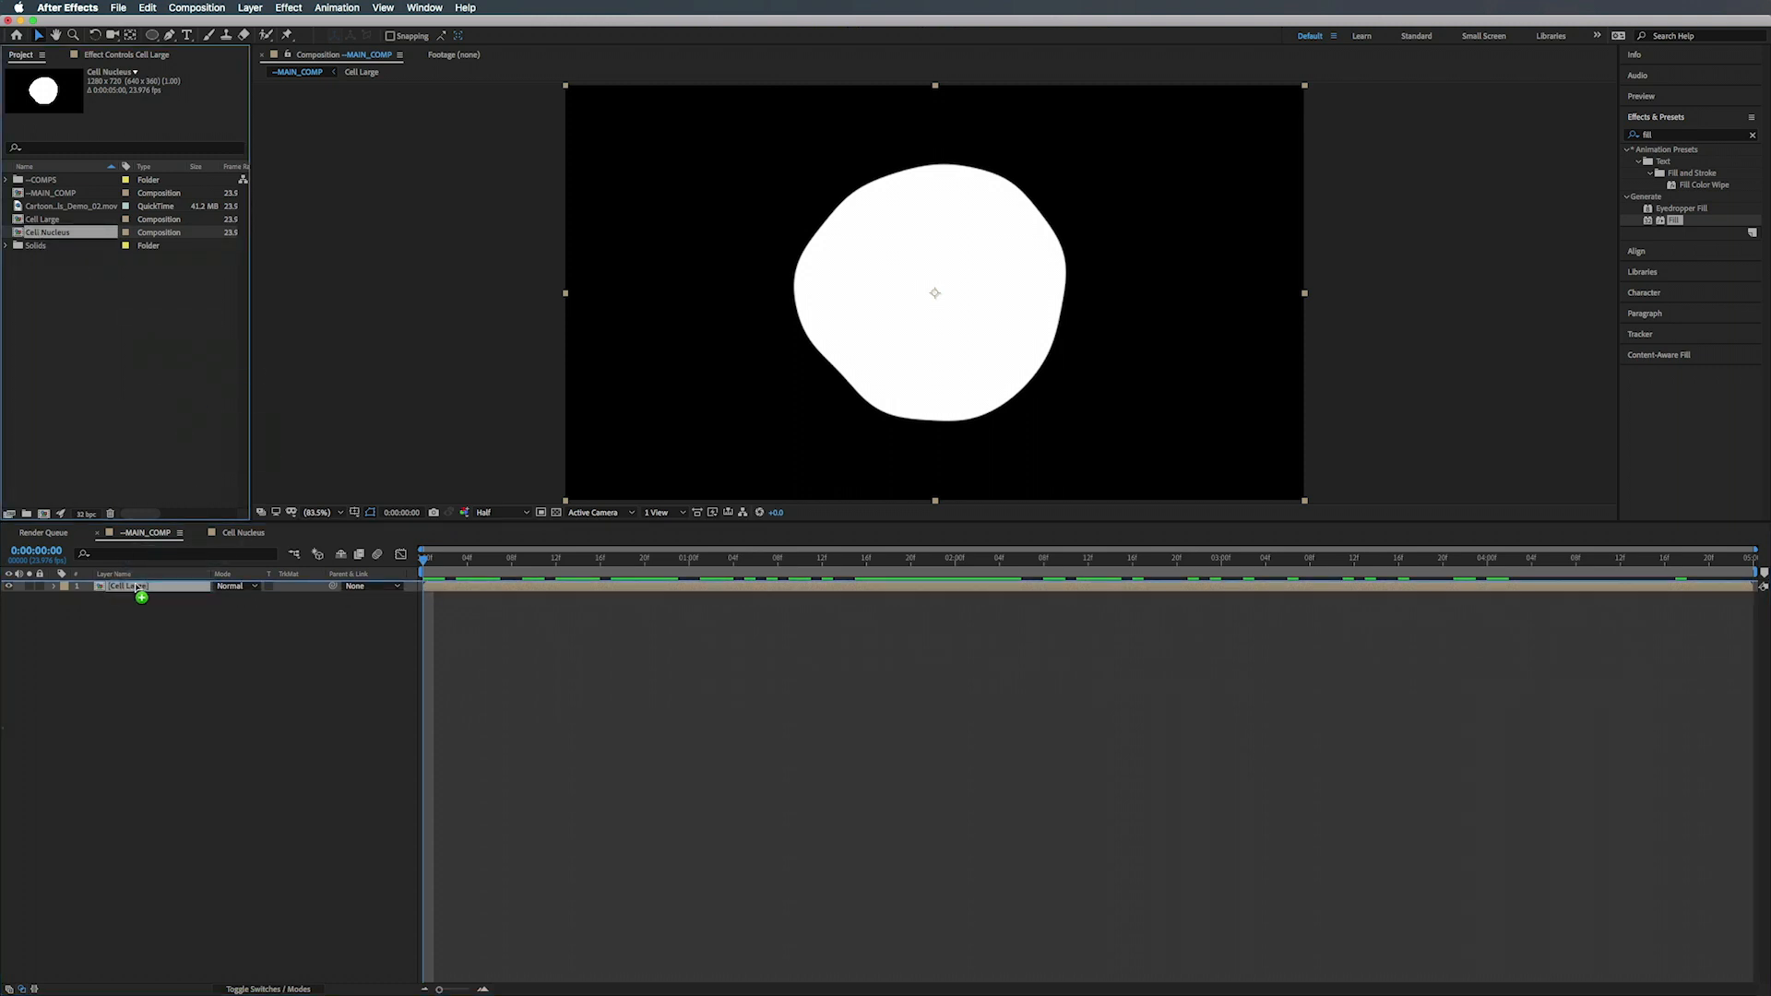
left_click(148, 598)
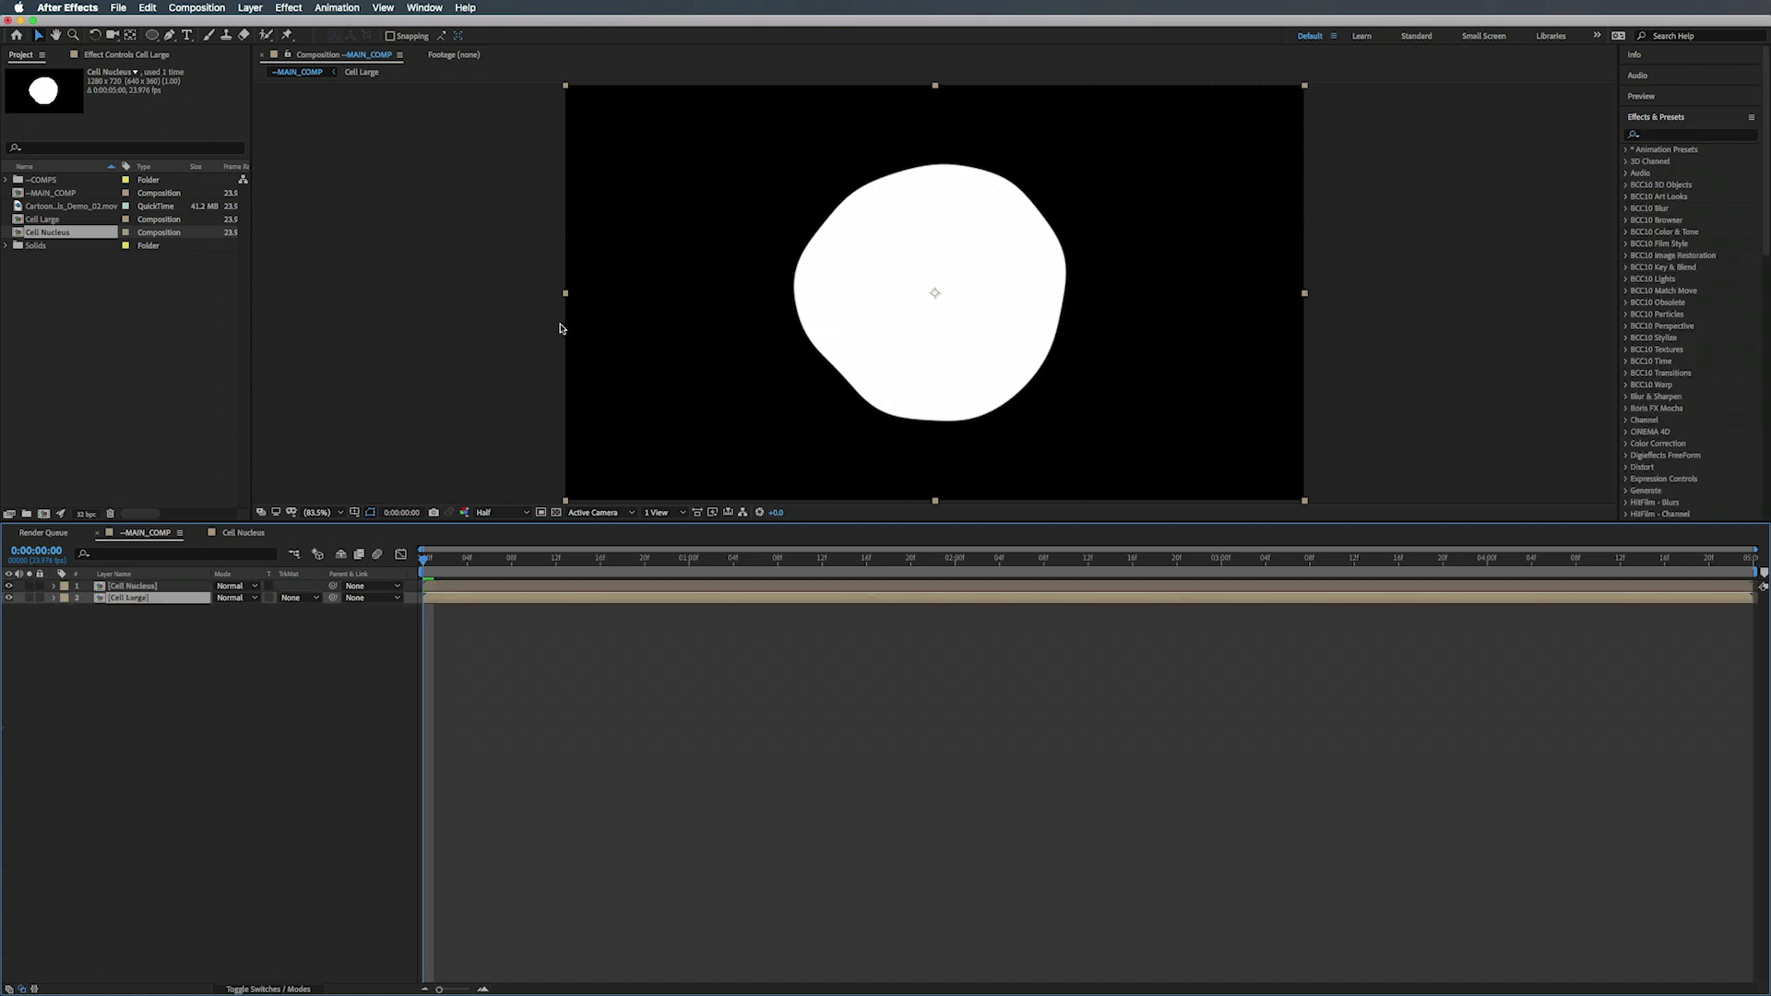
left_click(1660, 137)
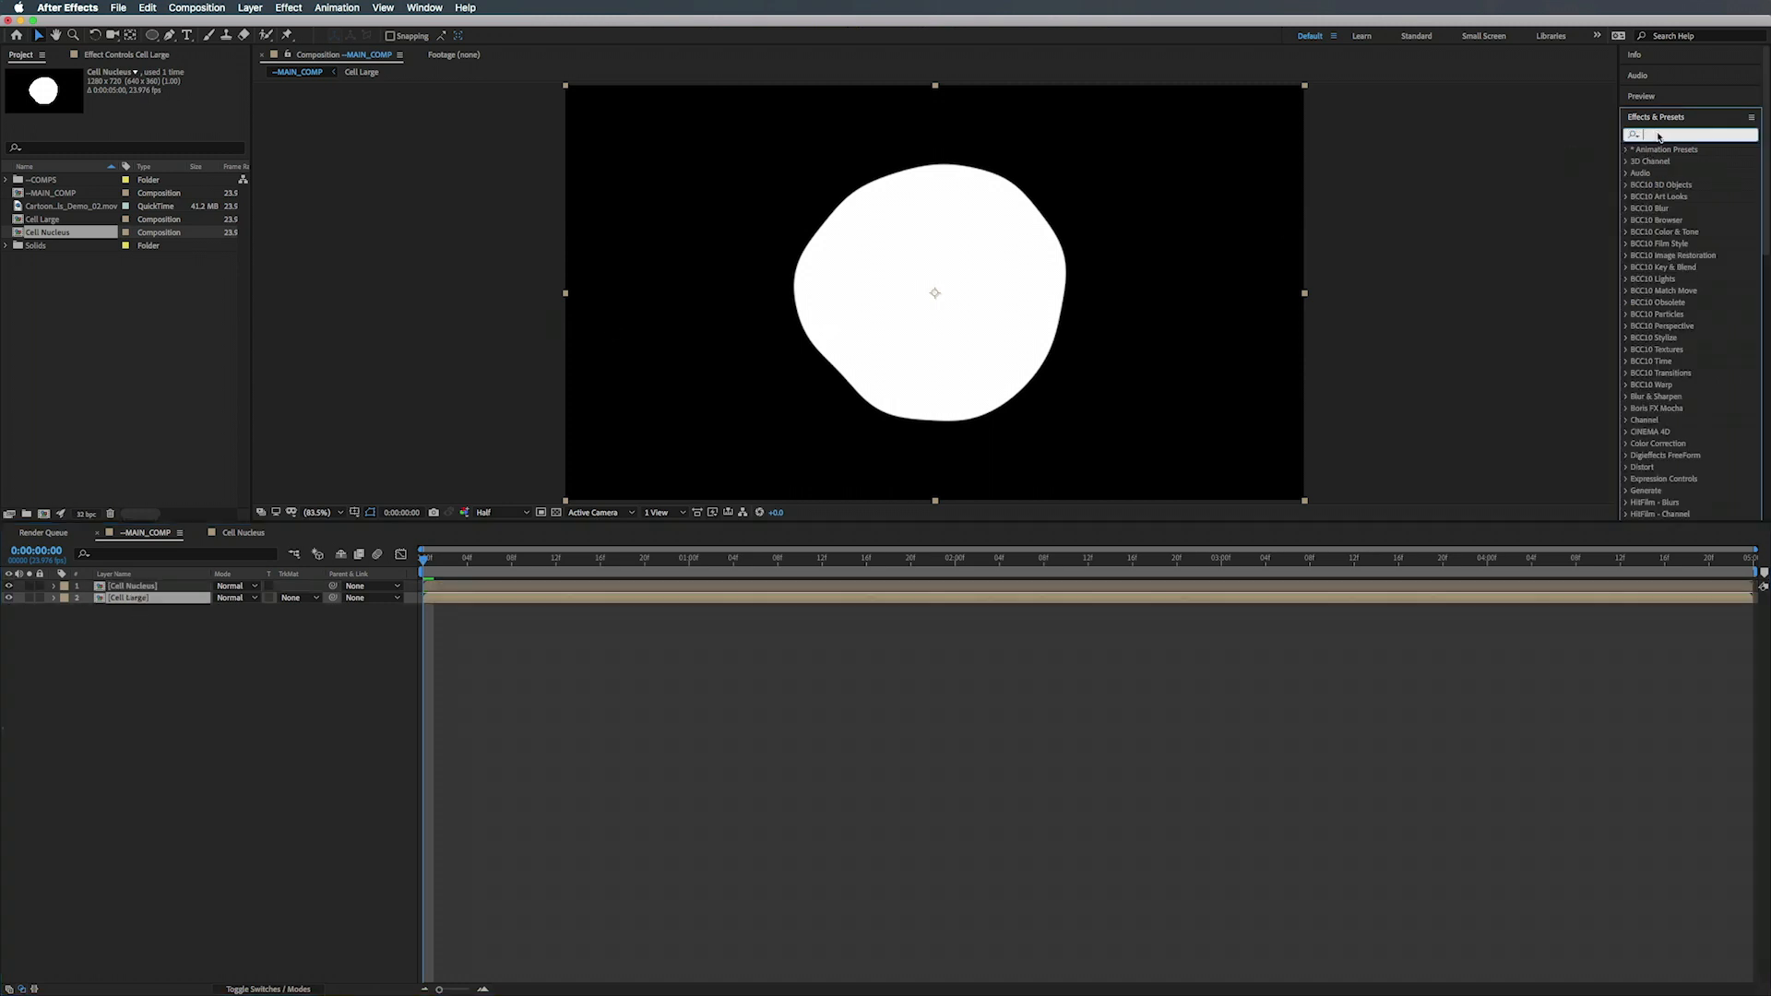
type("fill")
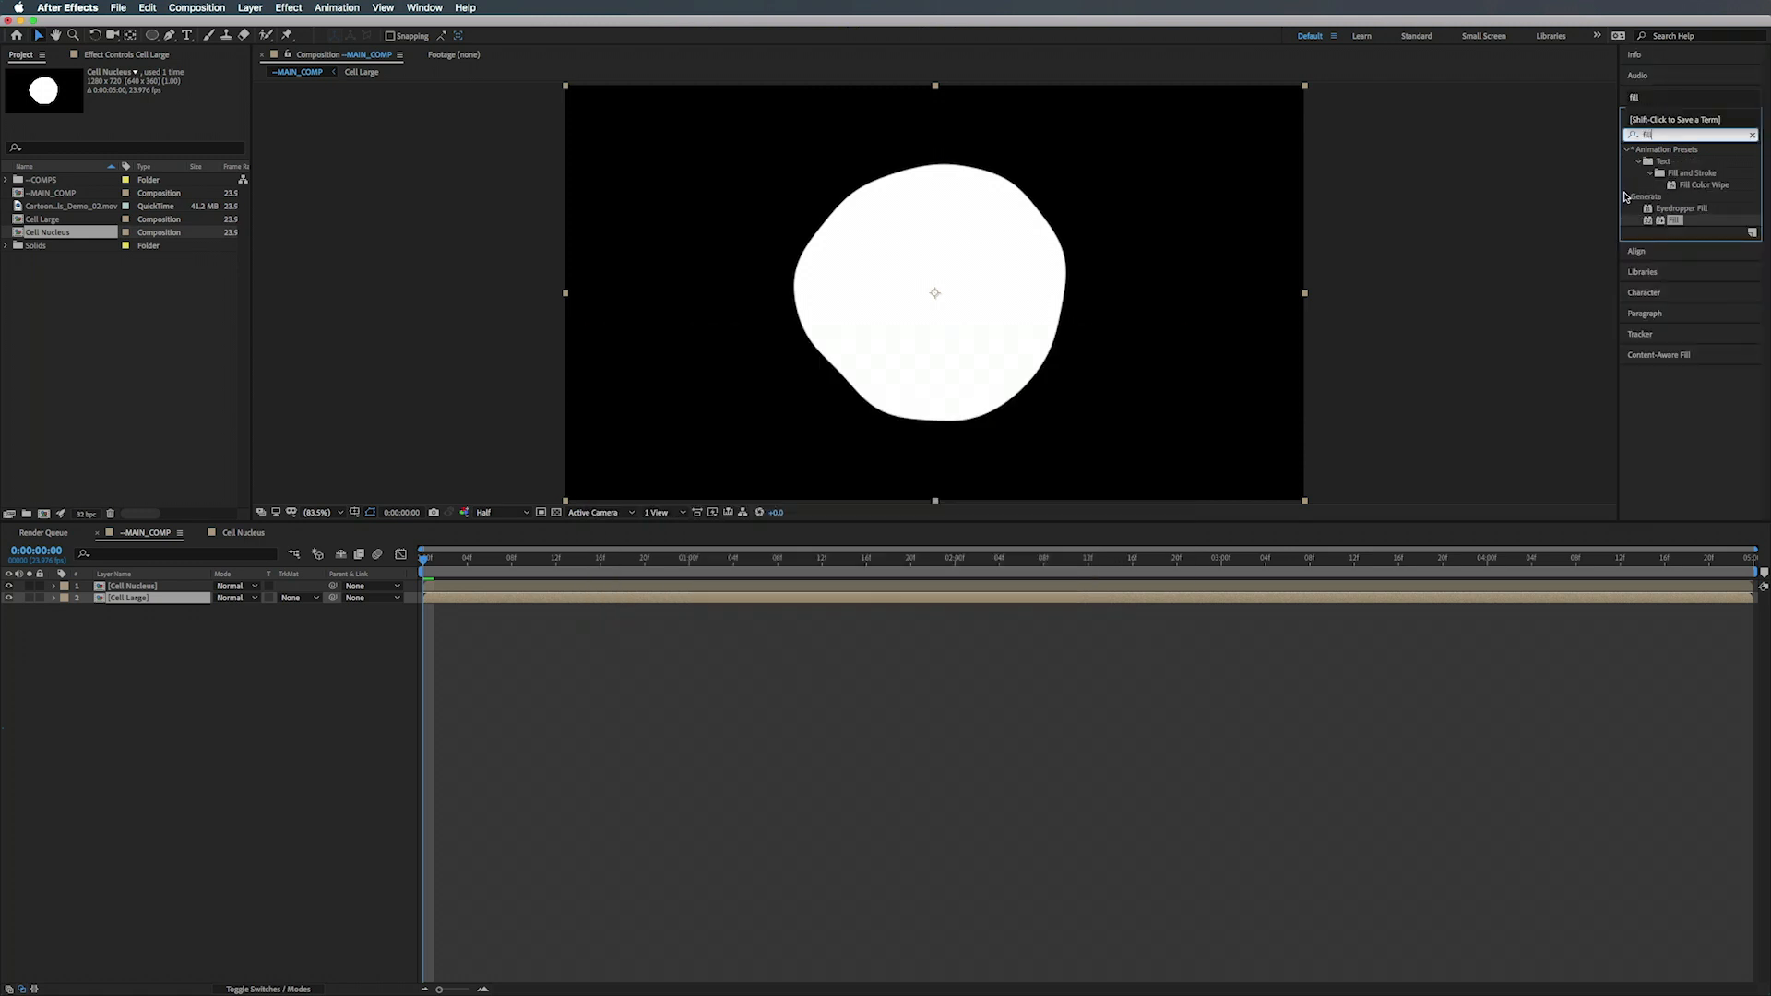
left_click_drag(1675, 222, 139, 598)
- Apply a Fill effect to the Cell Nucleus layer and set its color to light green 85FF94
left_click(141, 587)
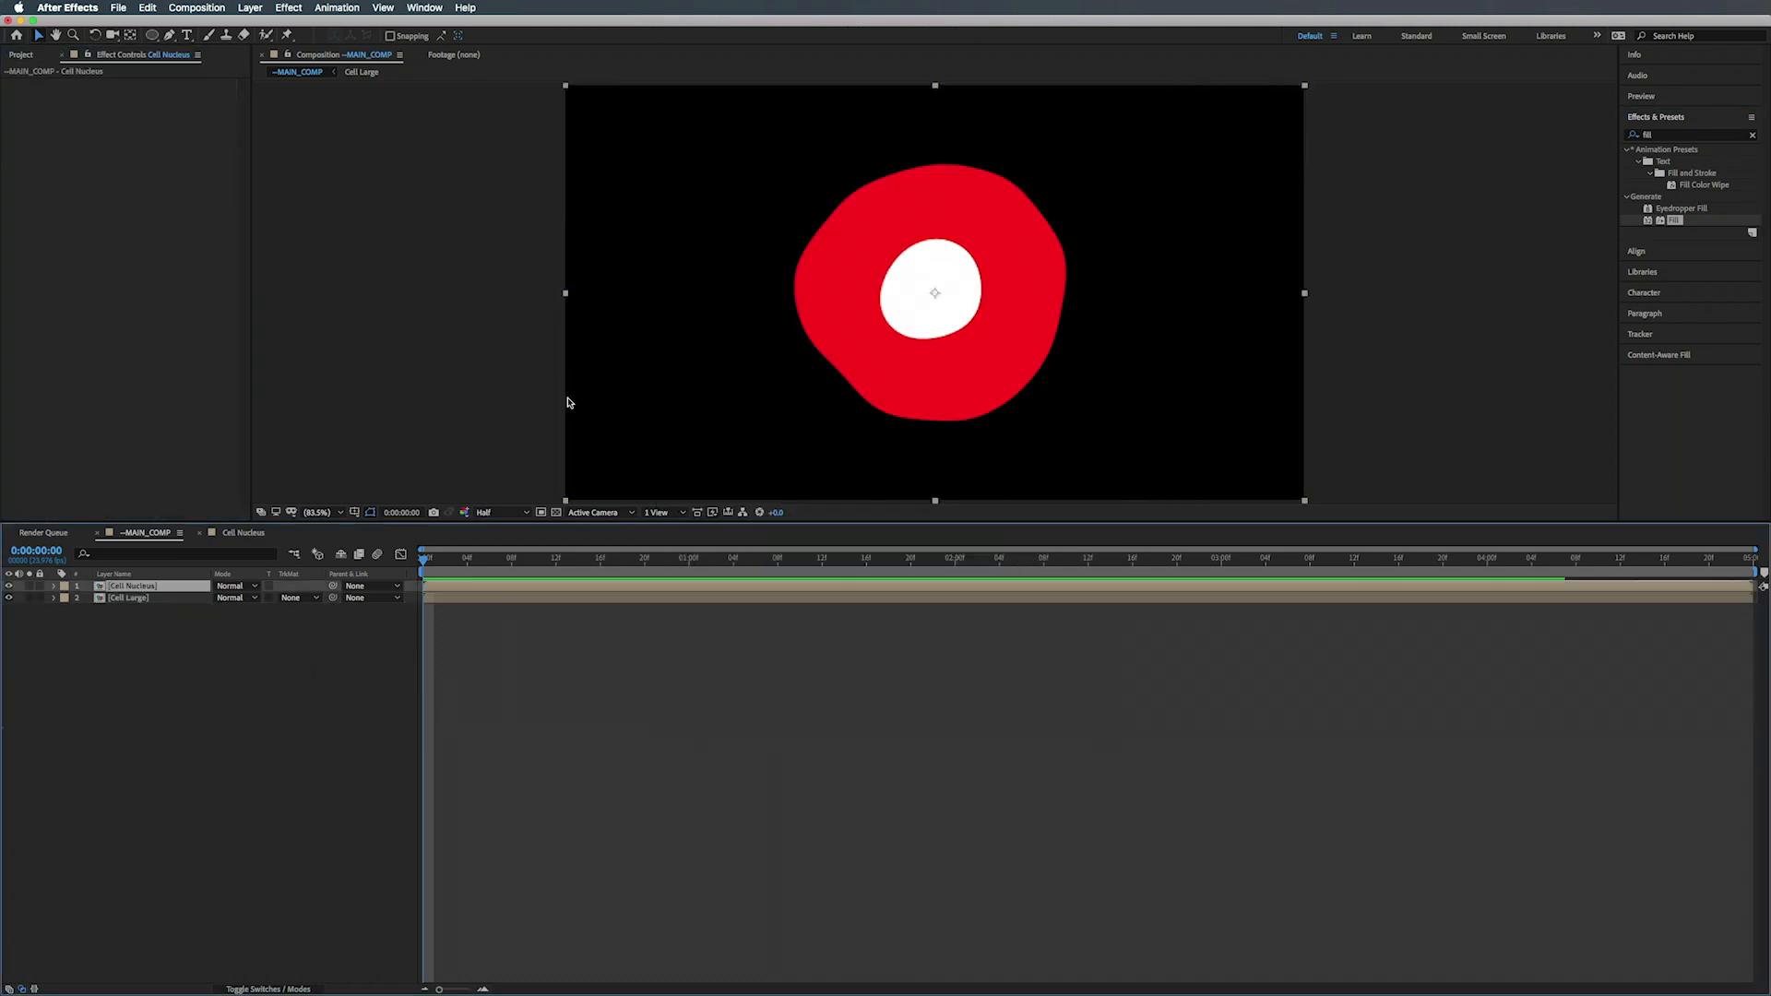
left_click_drag(1678, 224, 161, 392)
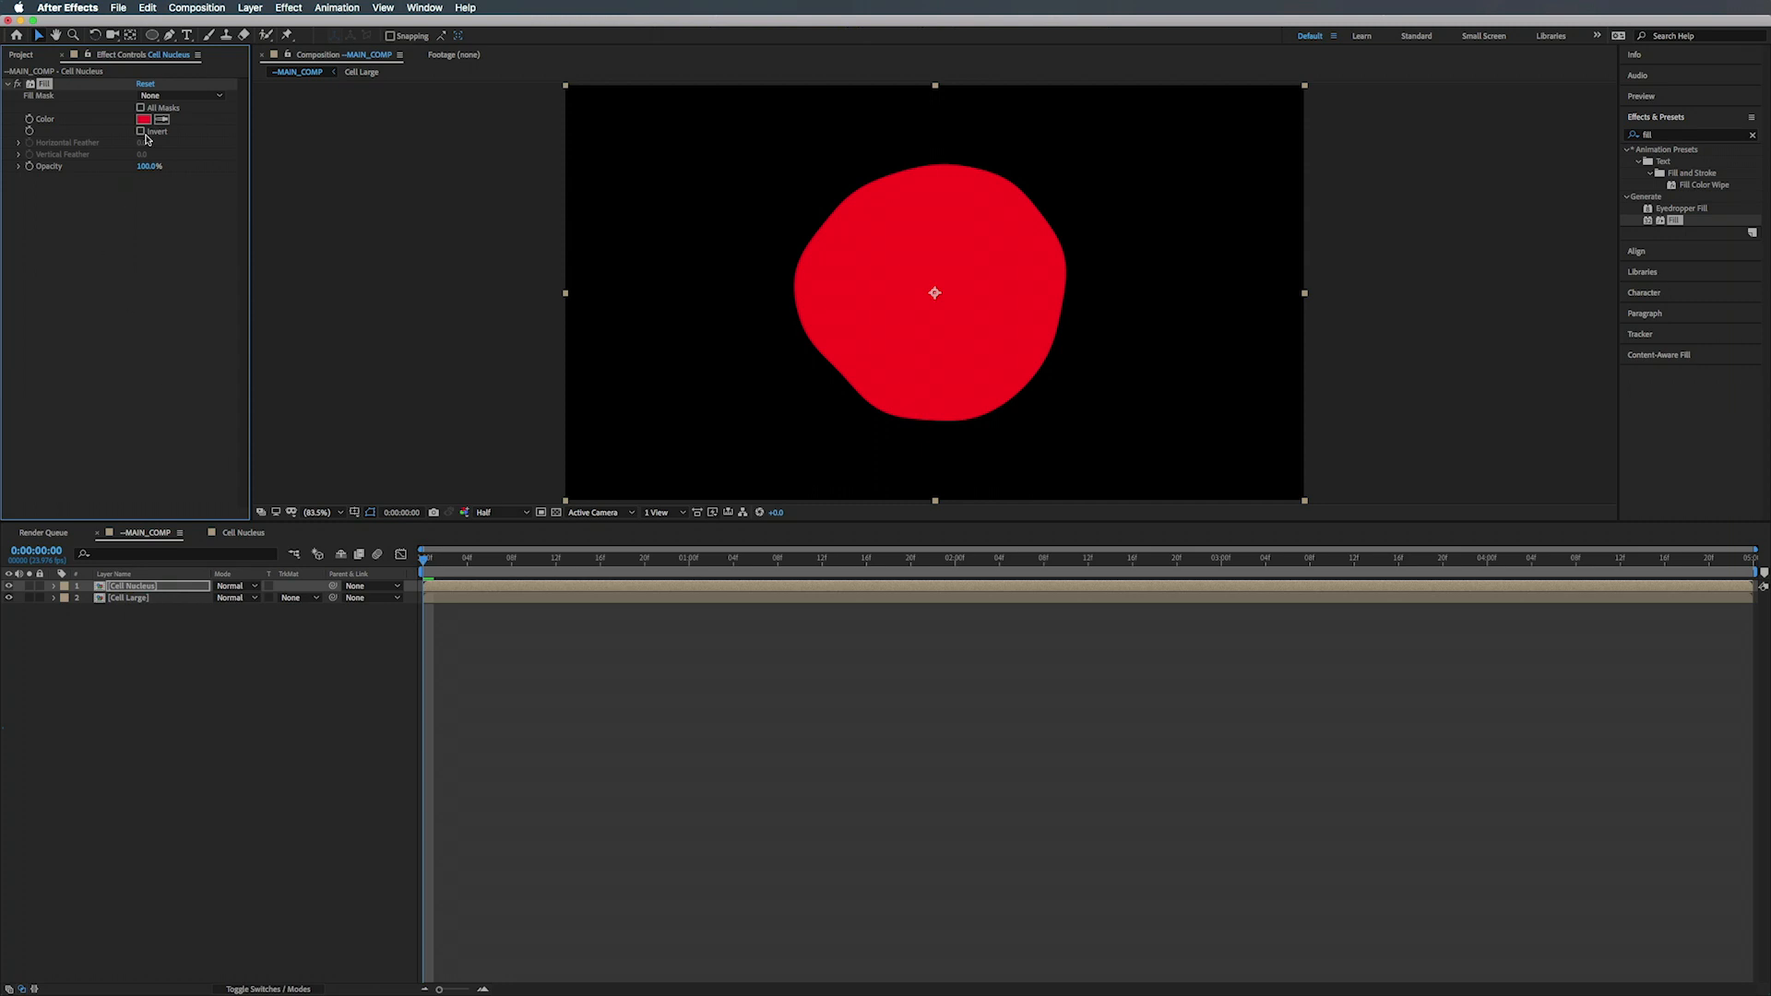
left_click(143, 119)
left_click(314, 224)
left_click_drag(315, 224, 314, 226)
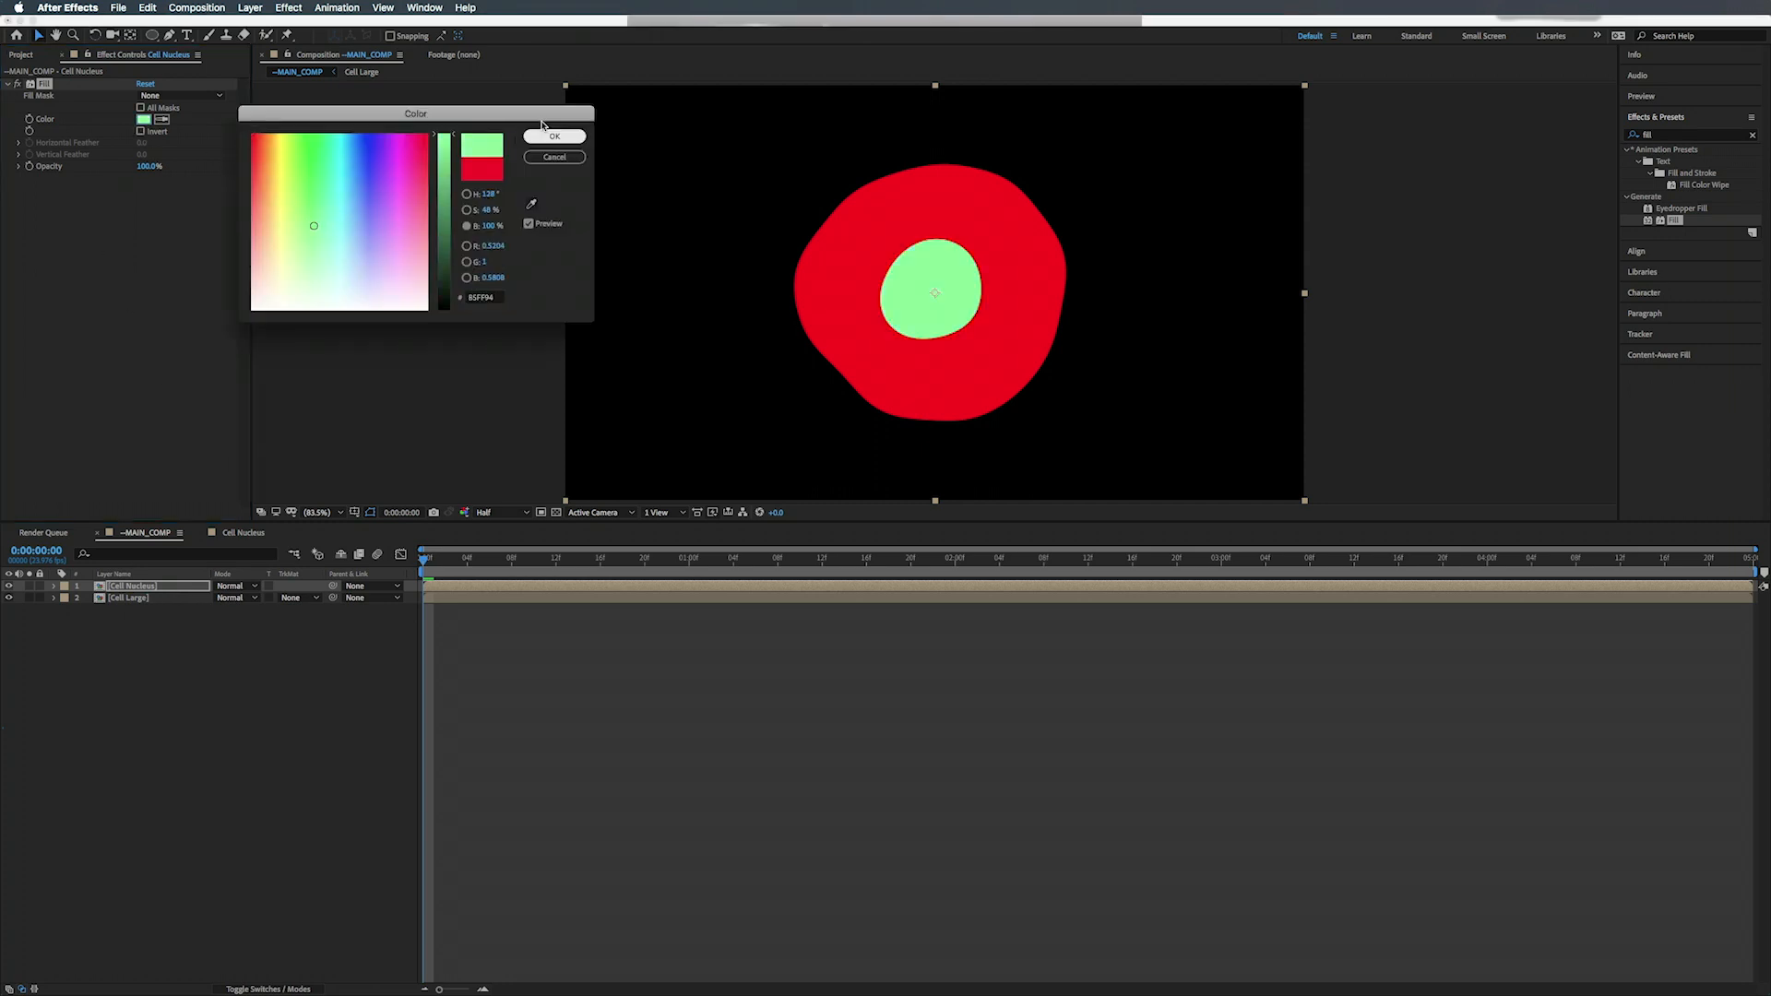
left_click(554, 137)
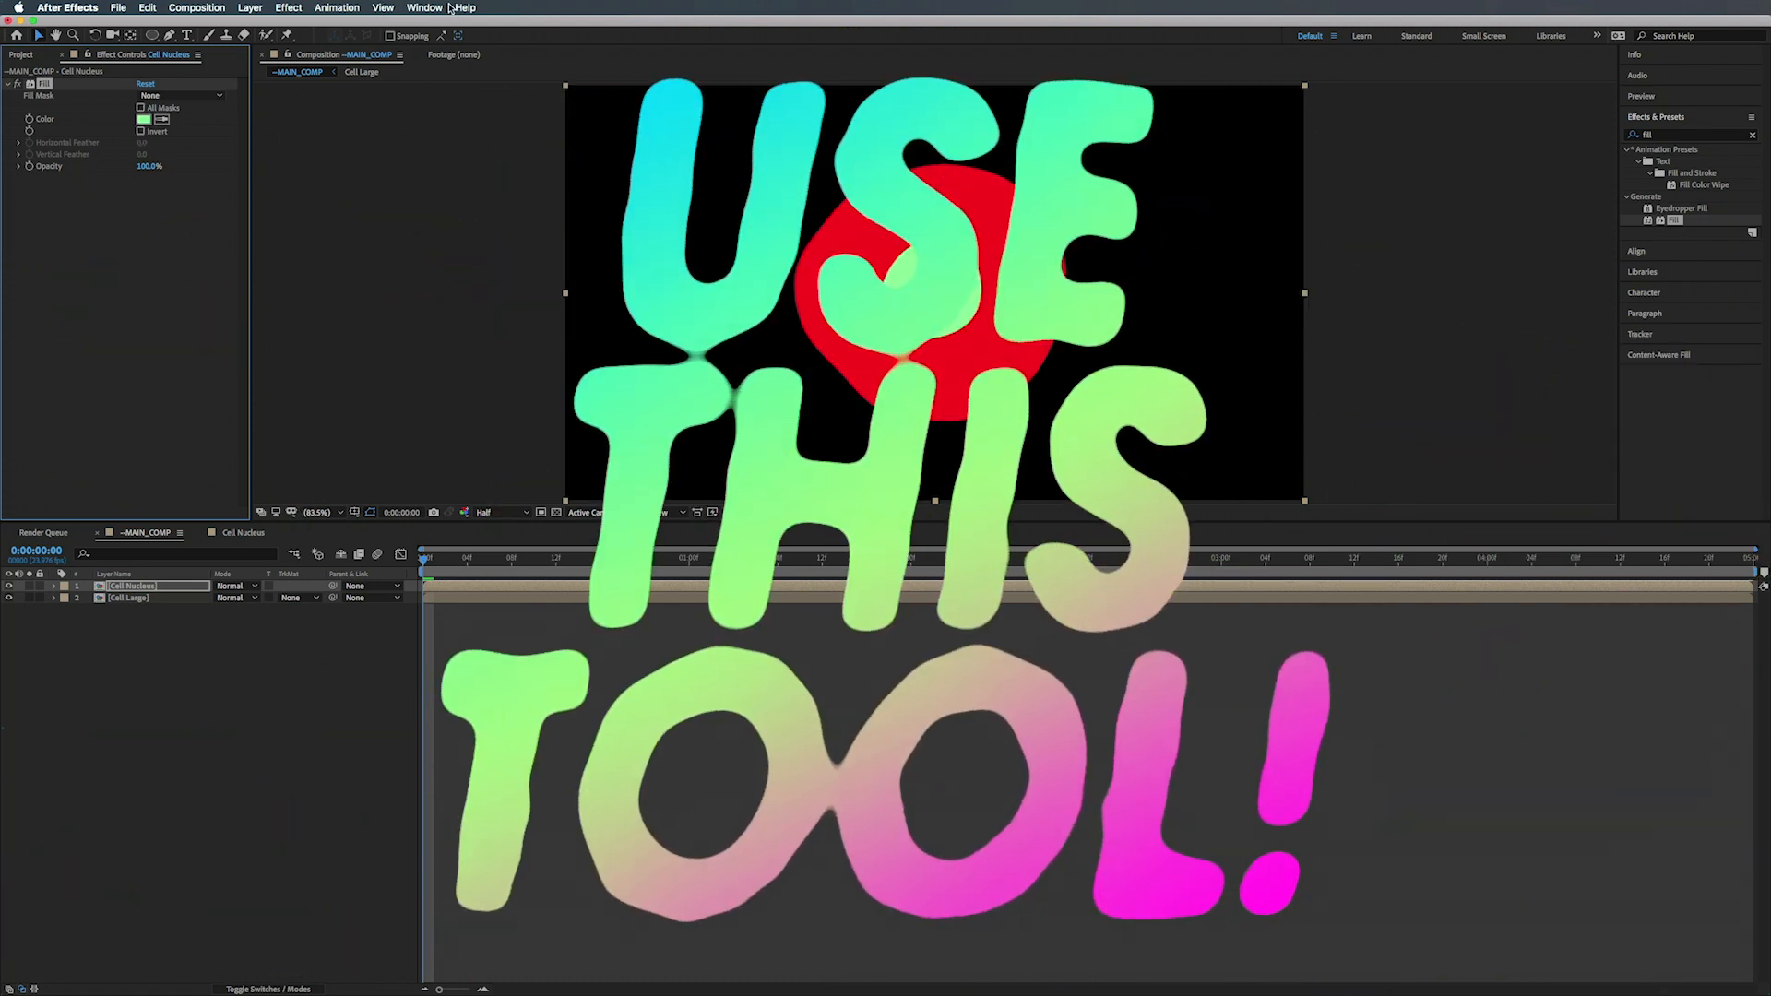
- Open the Adobe Color Themes extension and browse the most popular themes in its Explore section
left_click(425, 9)
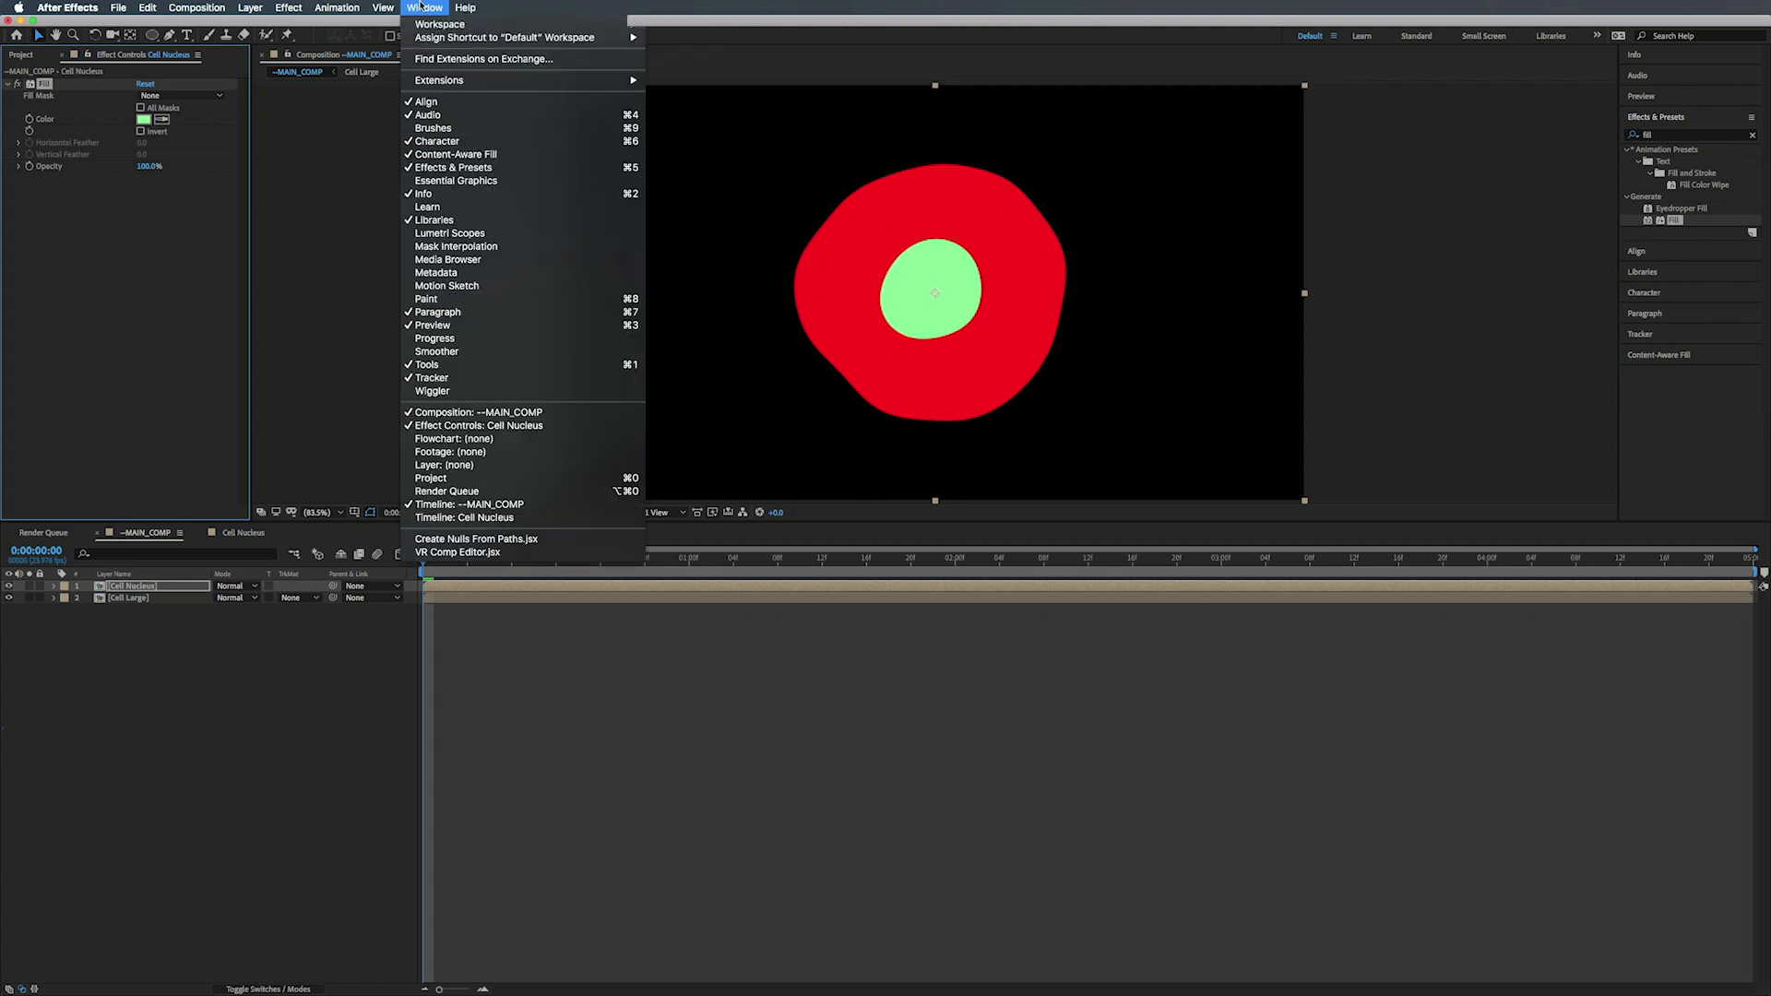
mouse_move(446, 85)
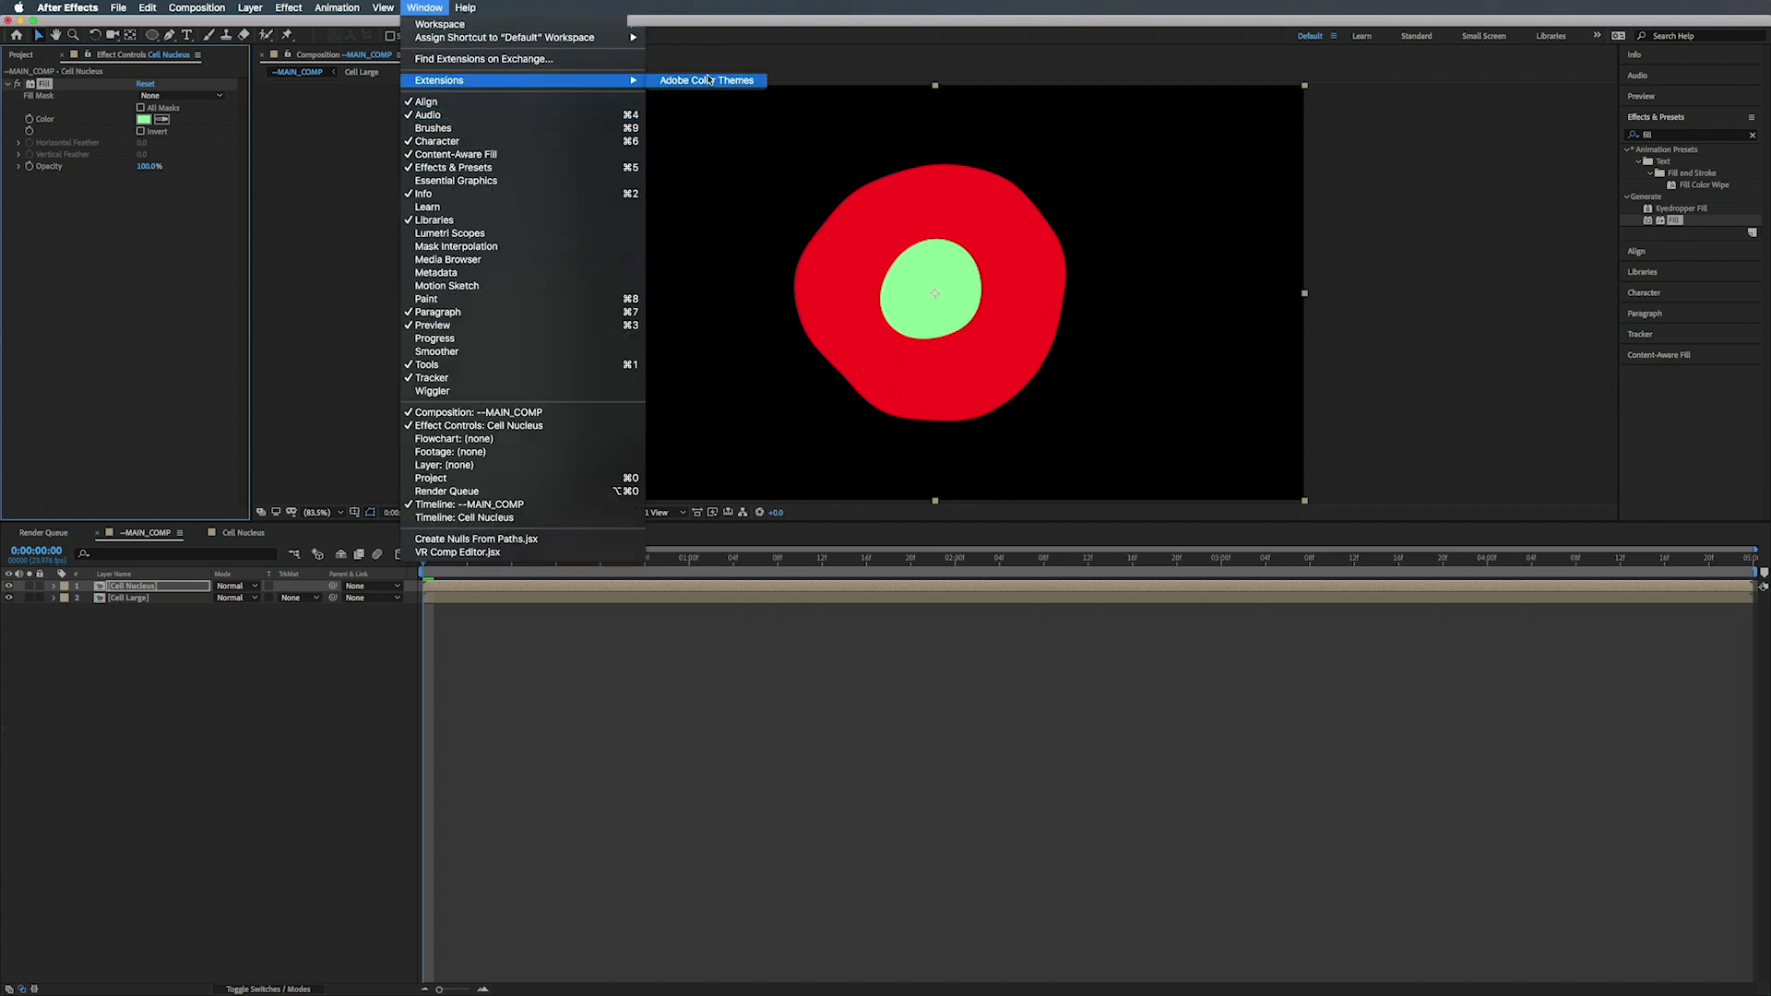
left_click(705, 81)
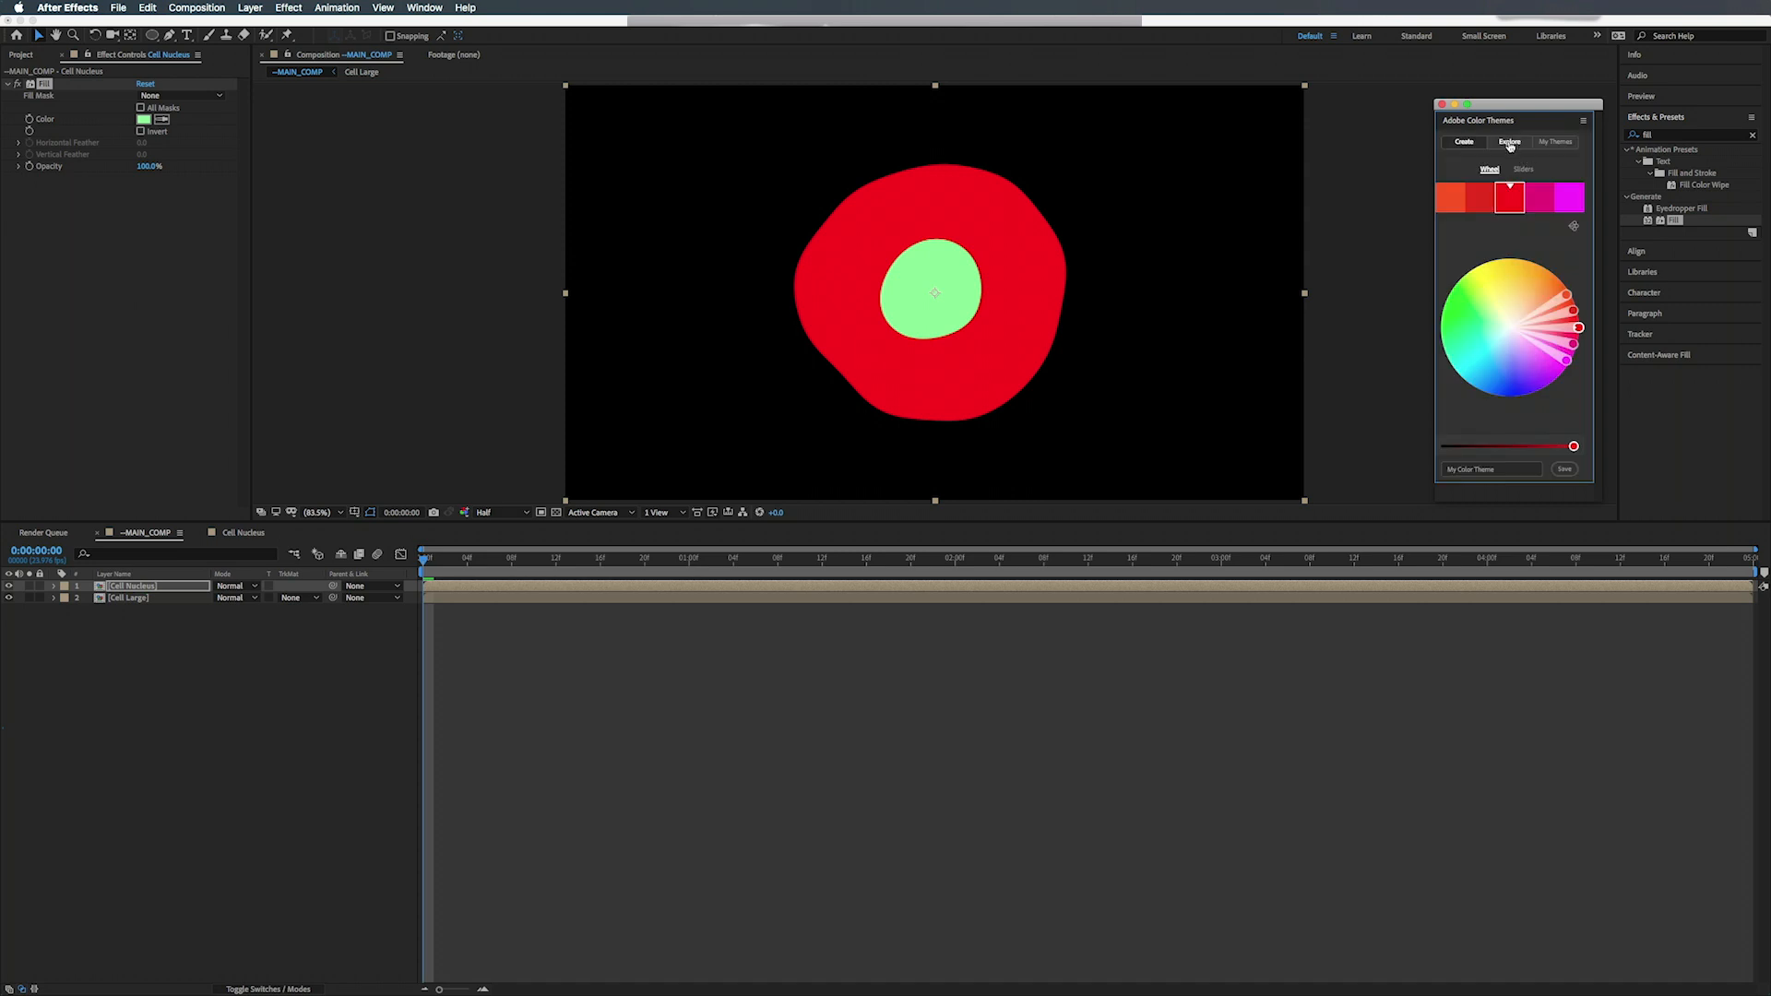
left_click(1510, 143)
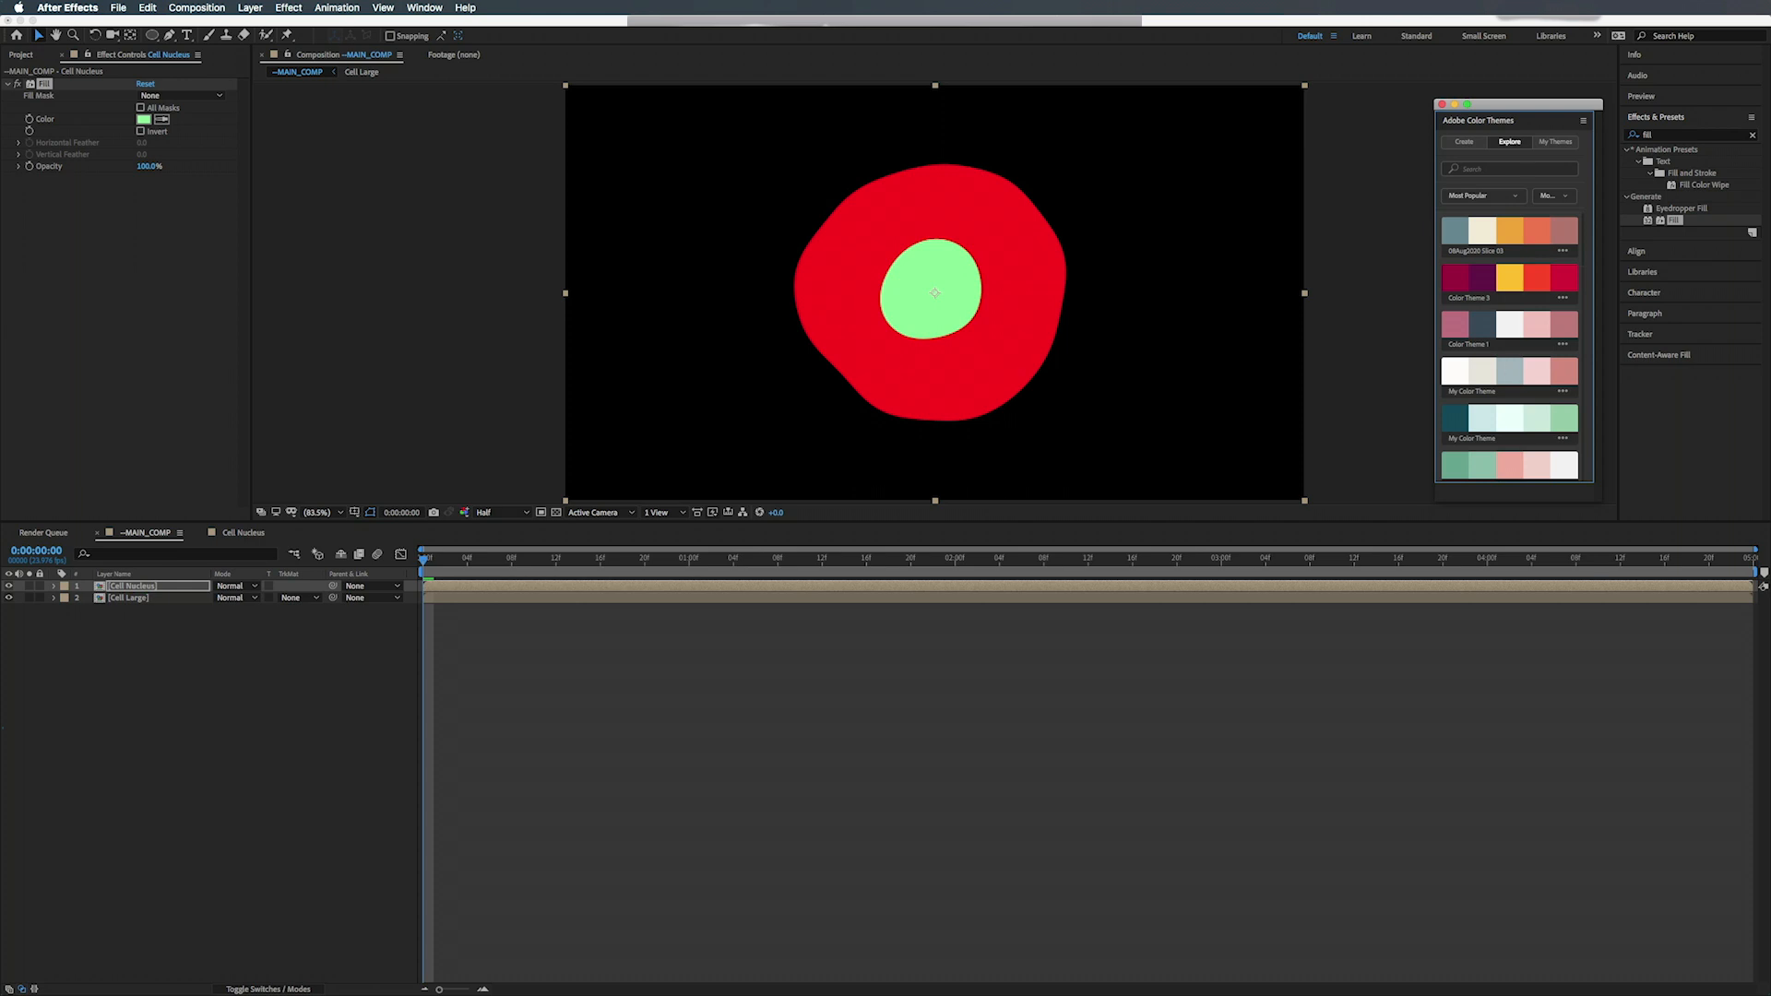
scroll(1513, 365, "down", 10)
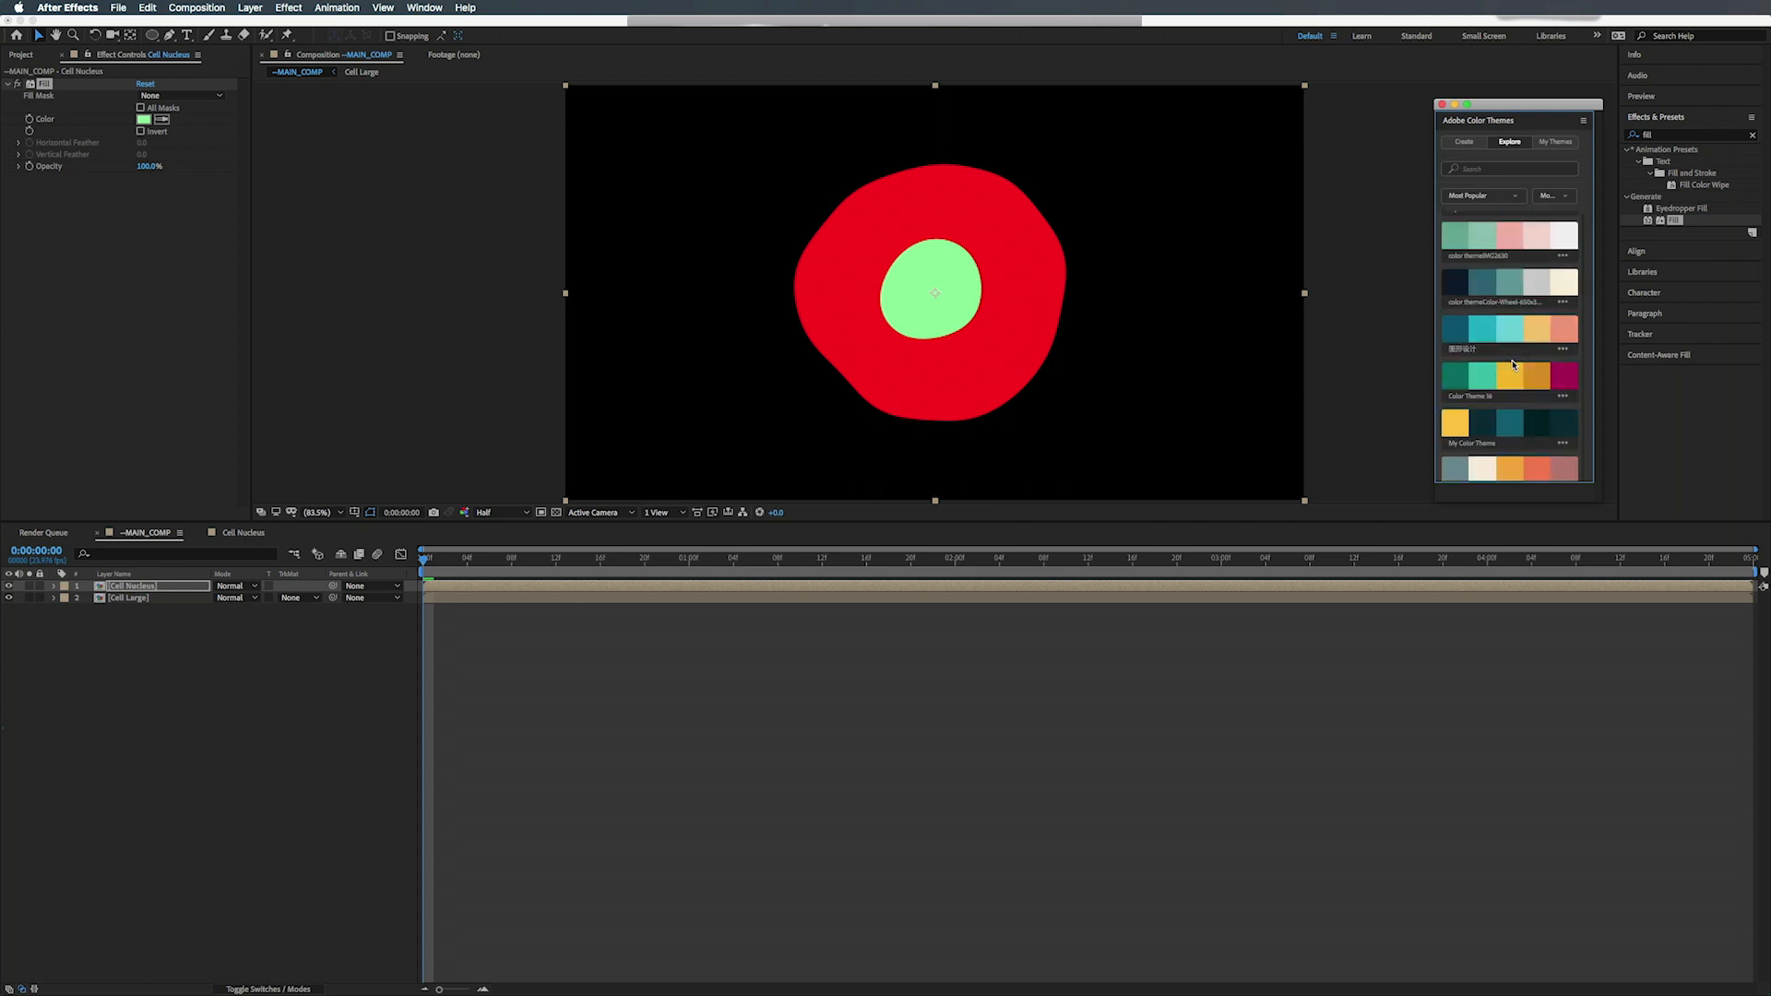
scroll(1513, 365, "down", 1)
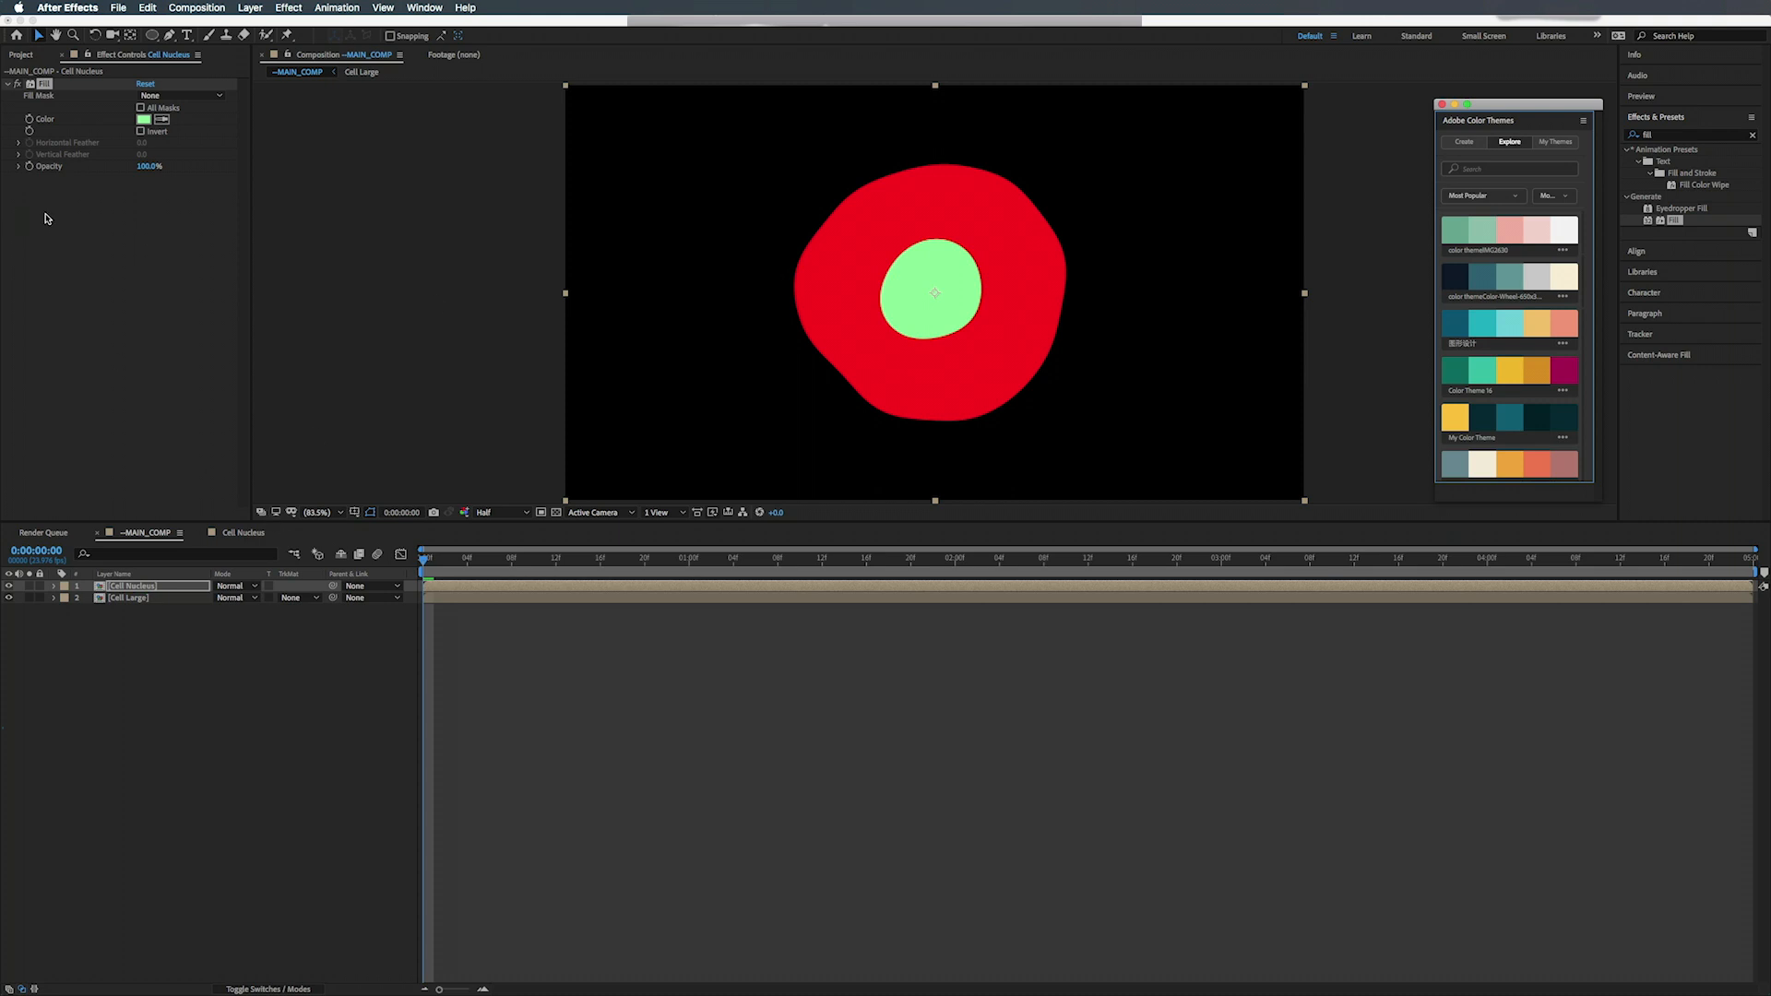
- Sample the yellow-orange swatch of the teal-to-salmon color theme as the Fill color of Cell Large
left_click(129, 598)
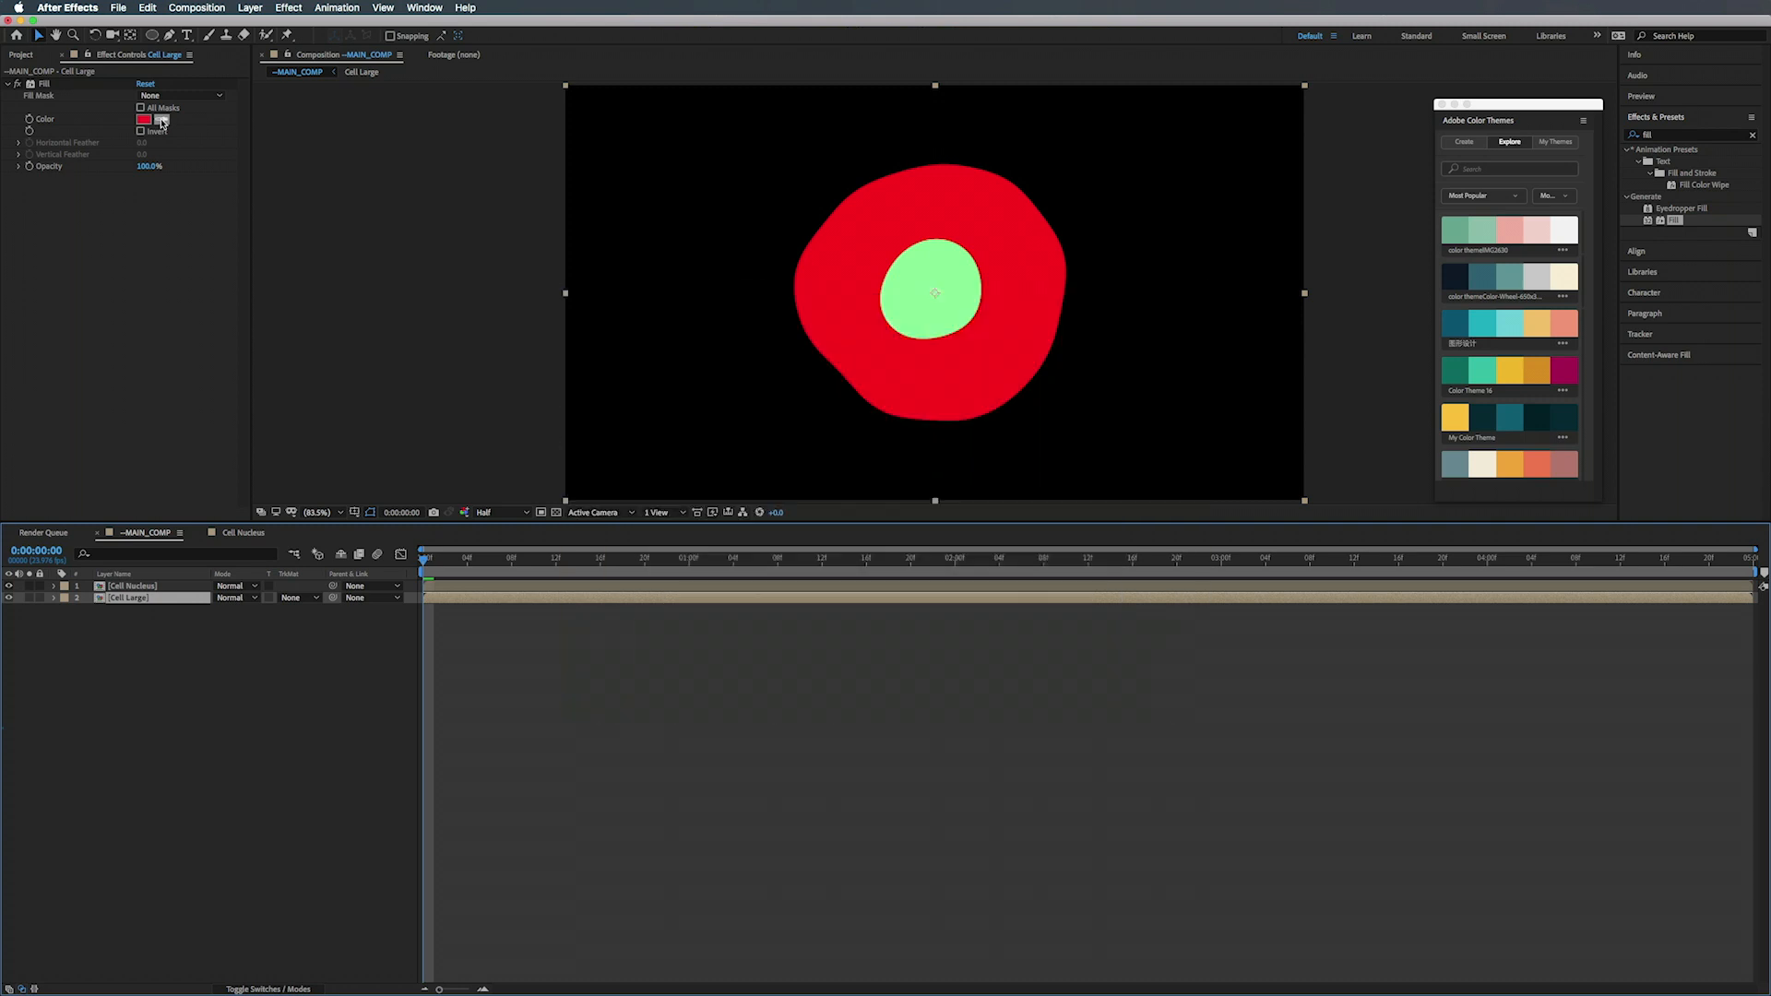
left_click(161, 120)
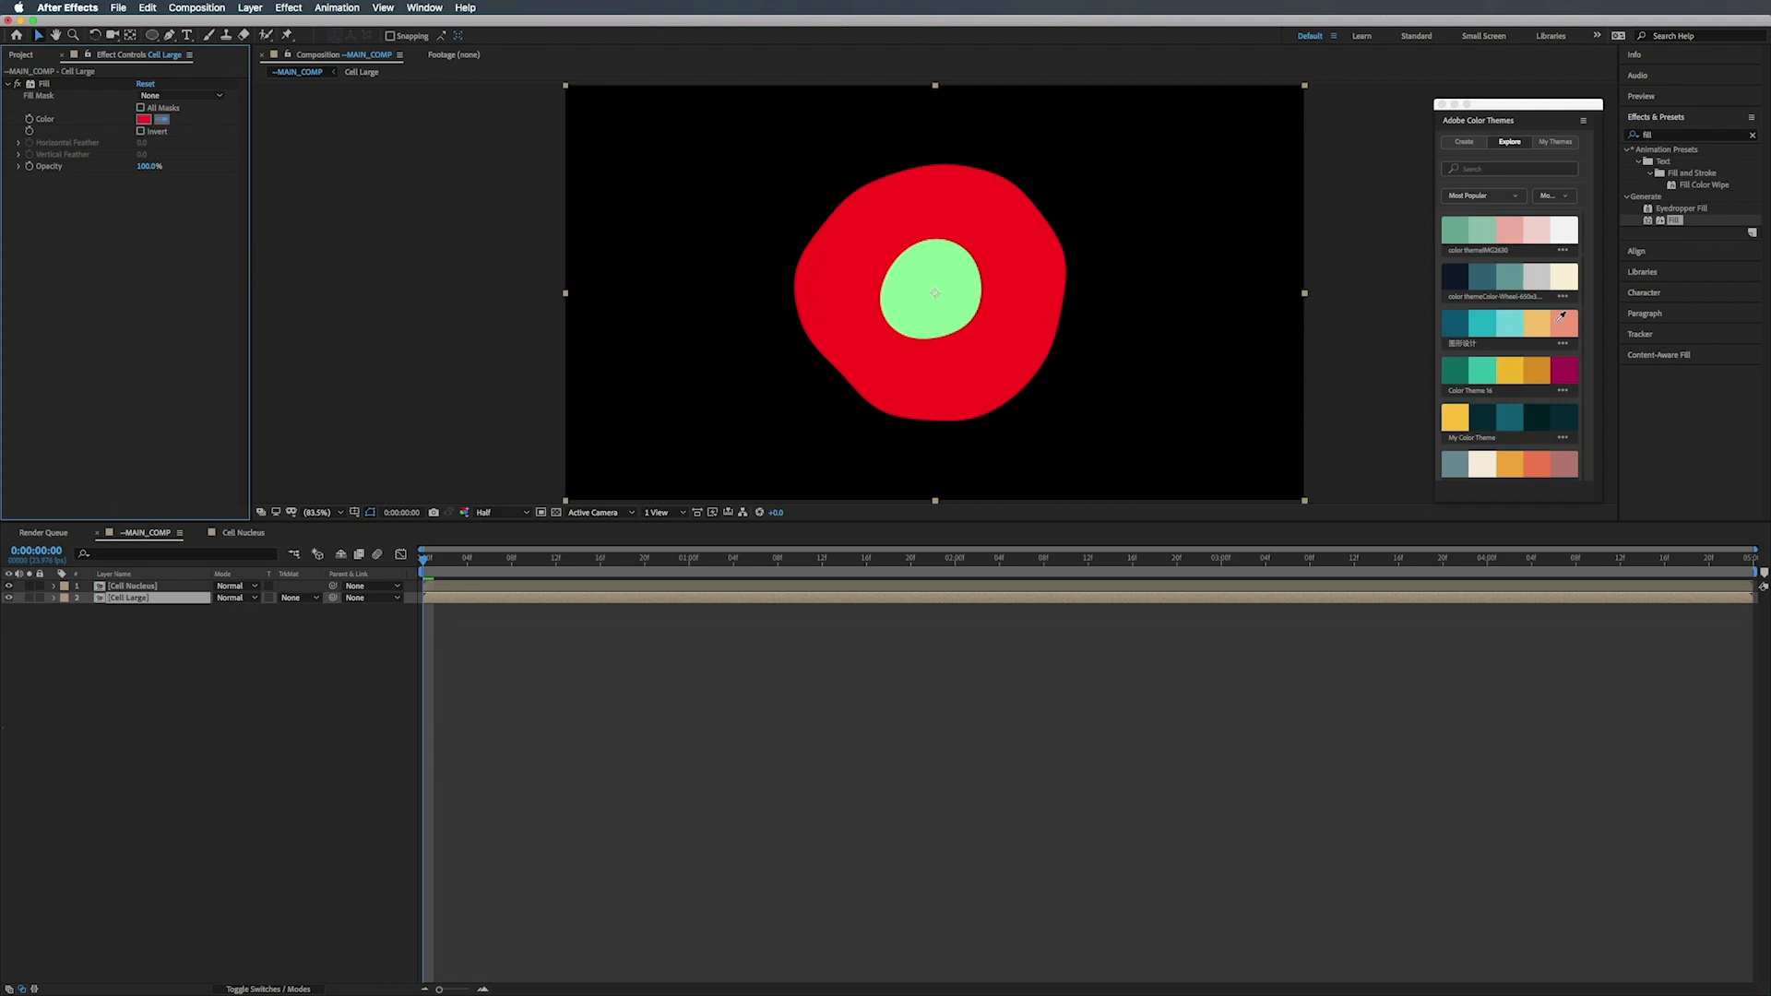
left_click(1536, 322)
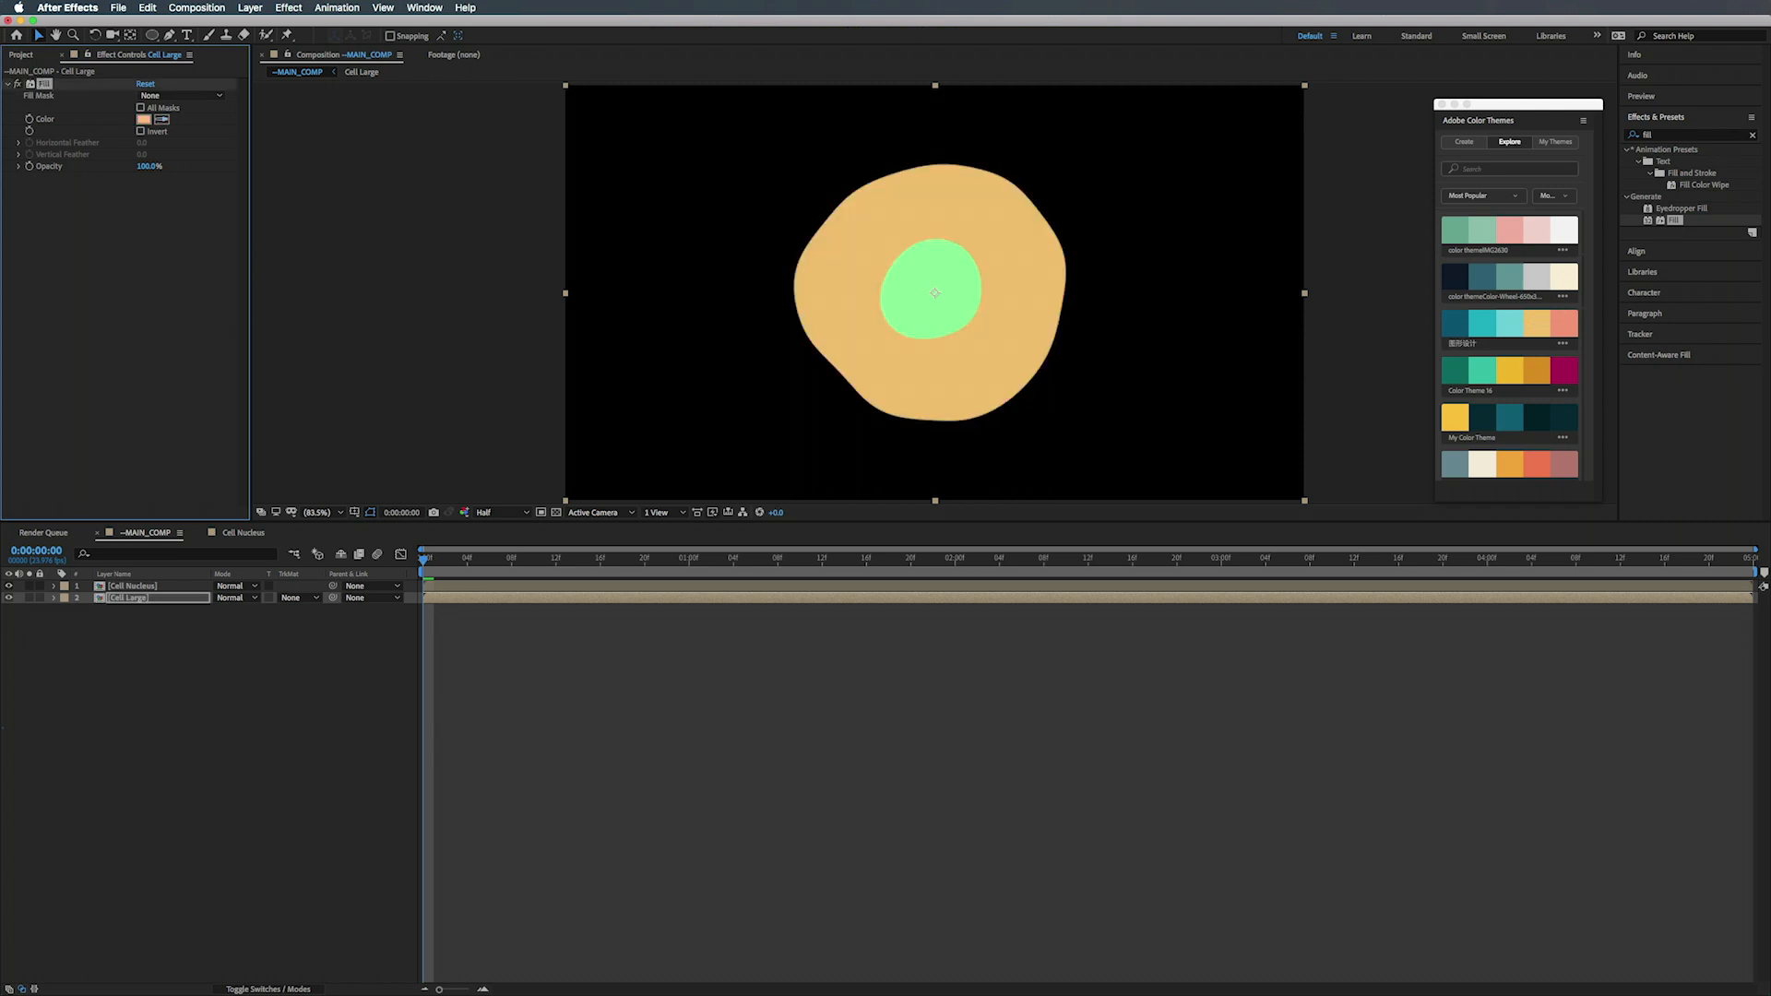
- Sample the salmon swatch of the same color theme as the Fill color of Cell Nucleus
left_click(143, 587)
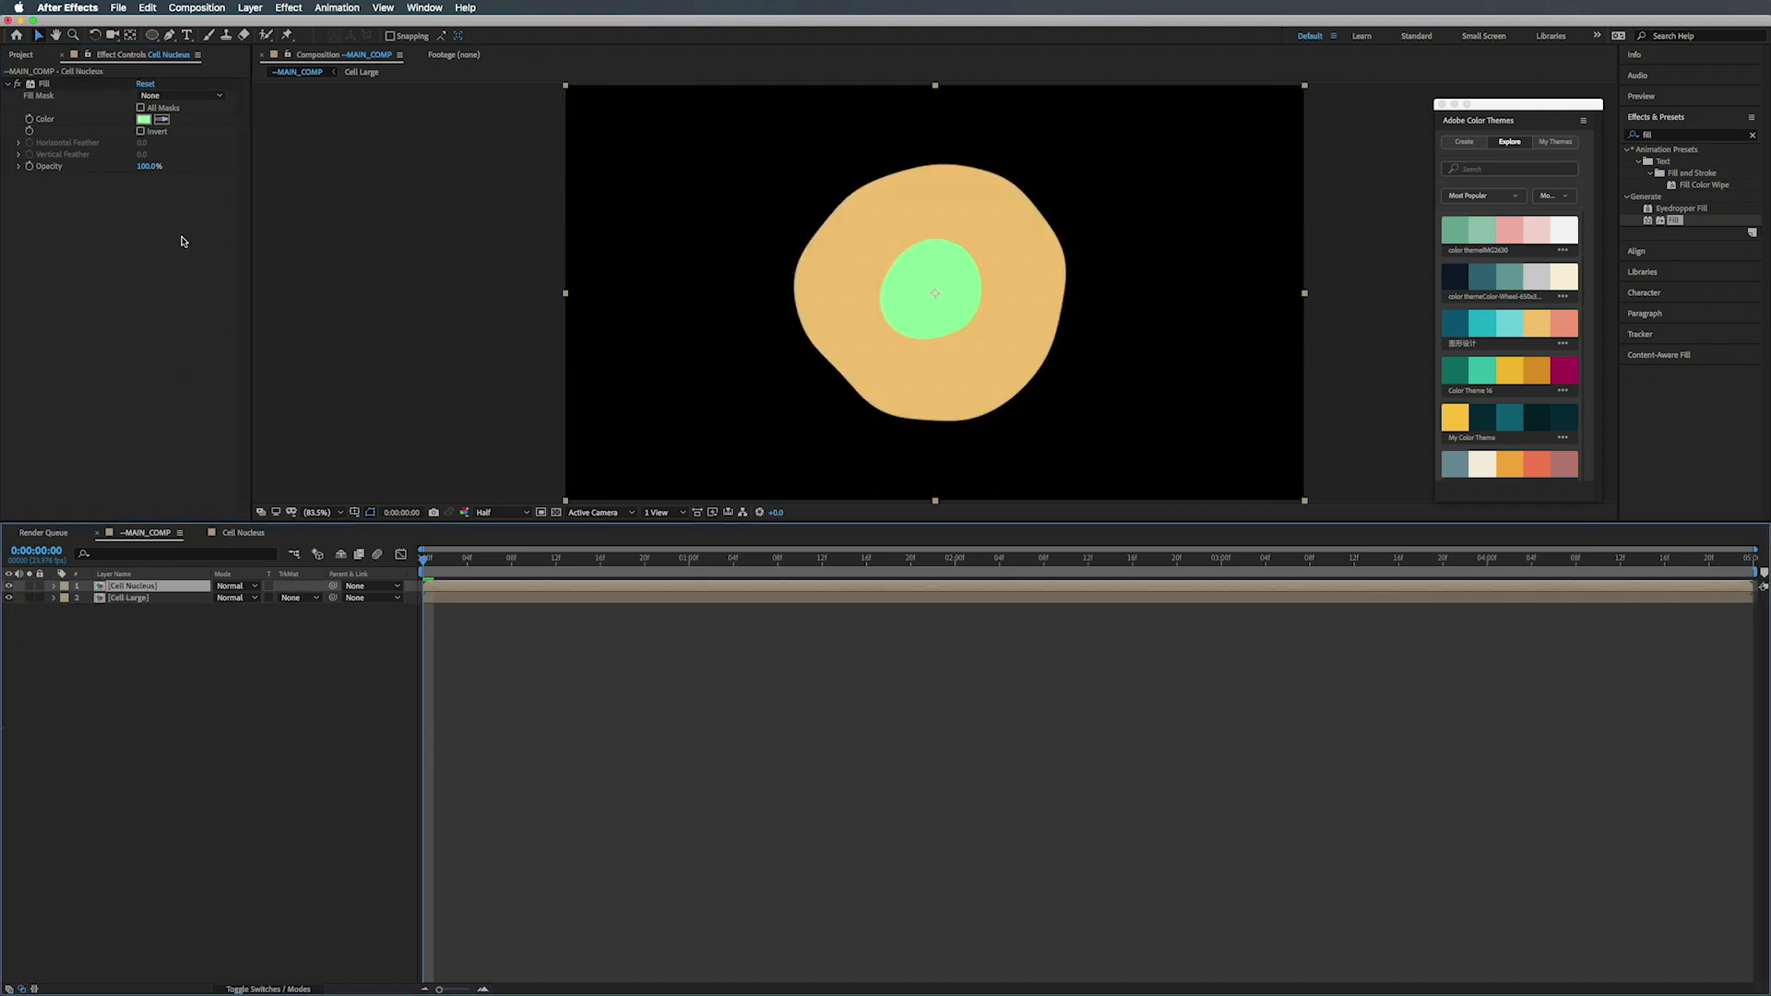
left_click(162, 119)
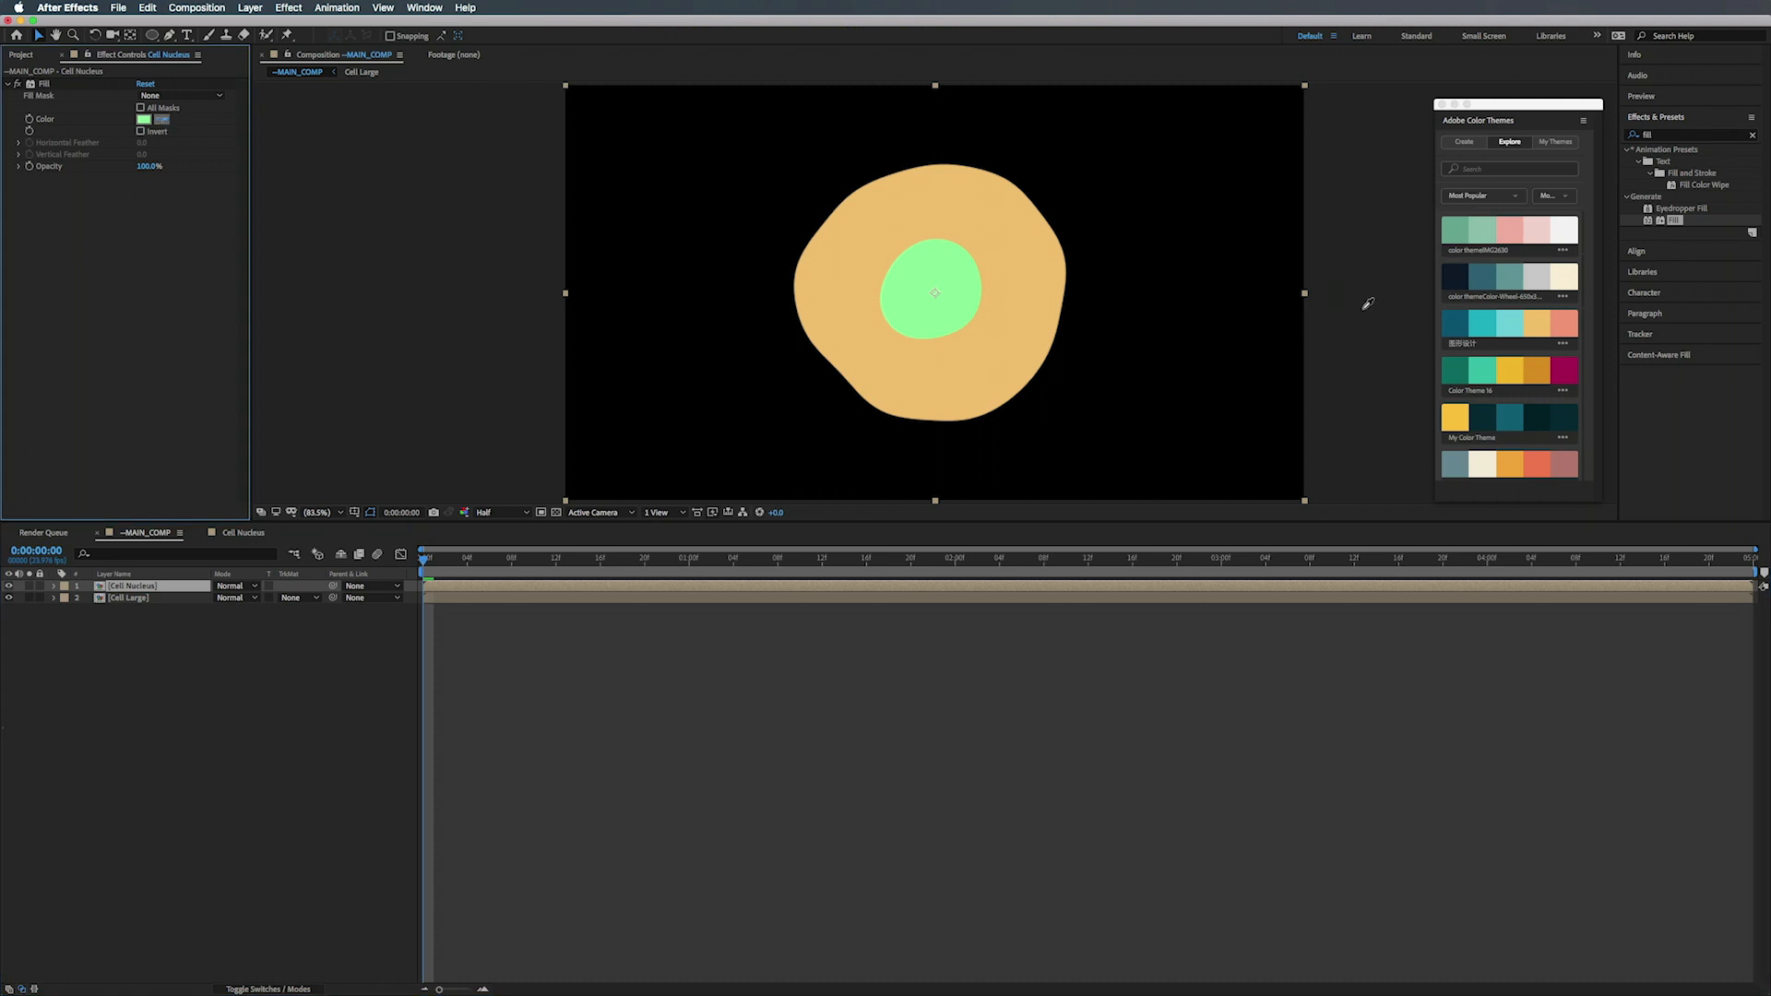
left_click(1559, 317)
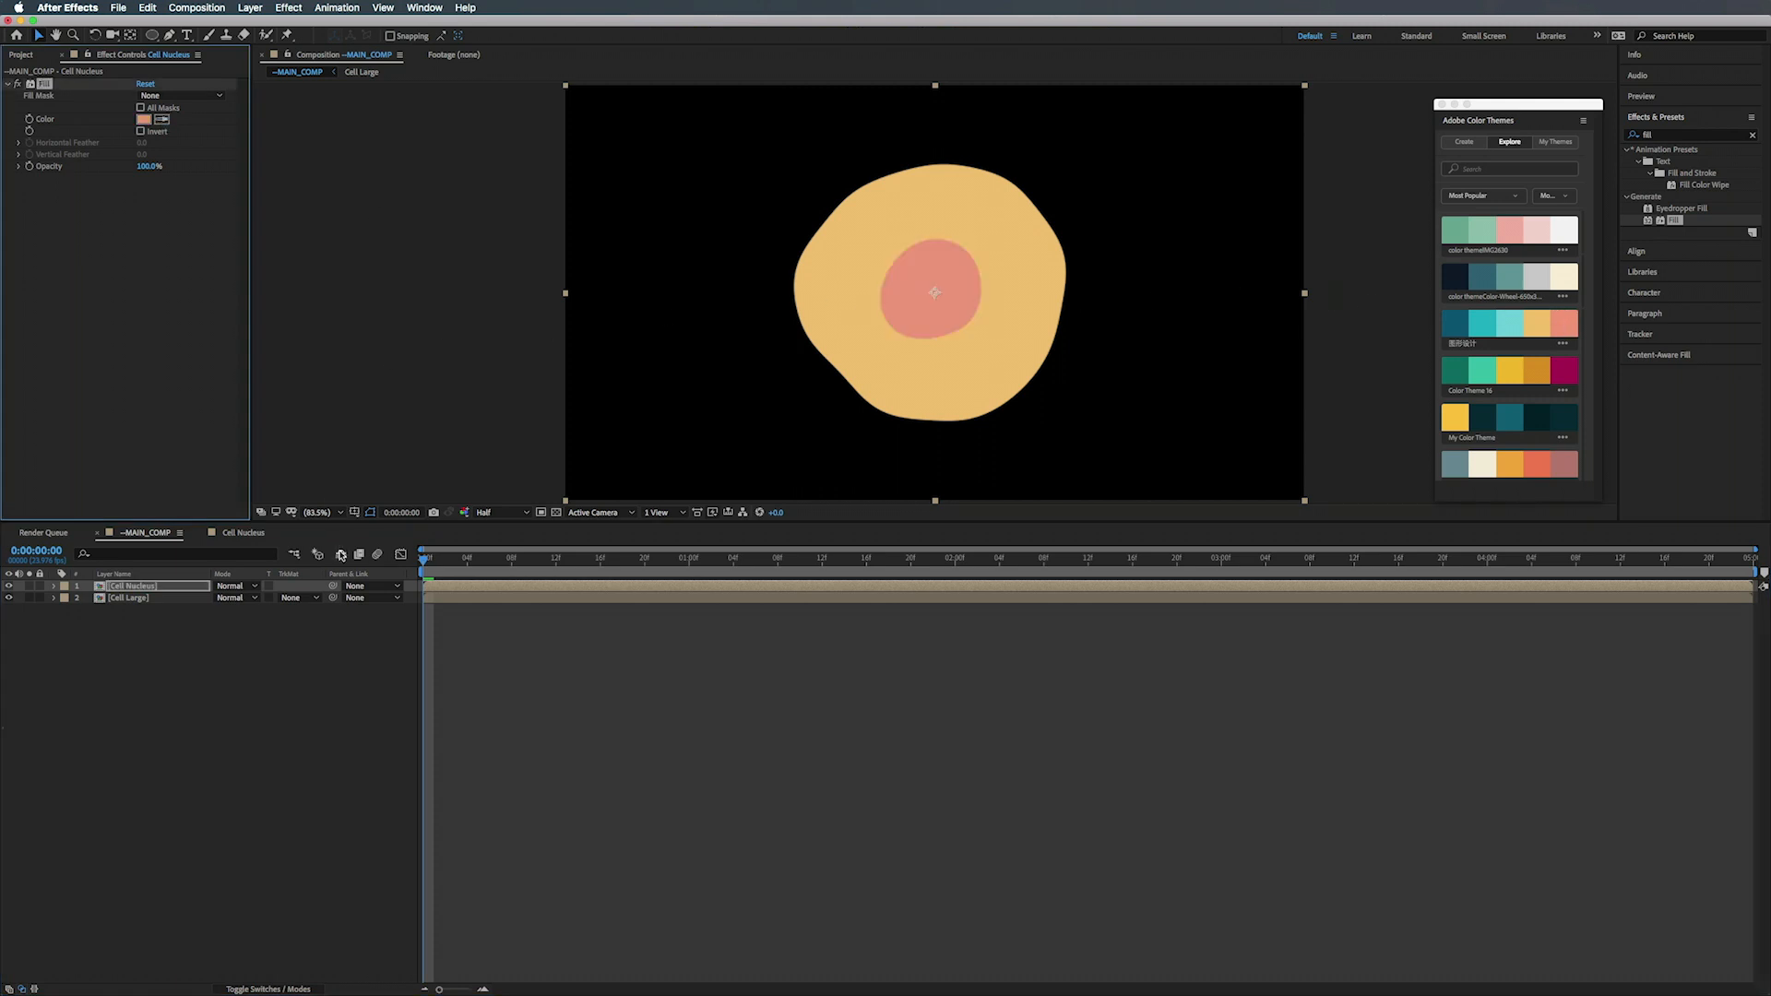
- Scrub to 0:00:03:05 with the cells apart and create a comp-size solid colored with the theme's dark teal swatch
left_click_drag(425, 565, 1278, 601)
right_click(153, 647)
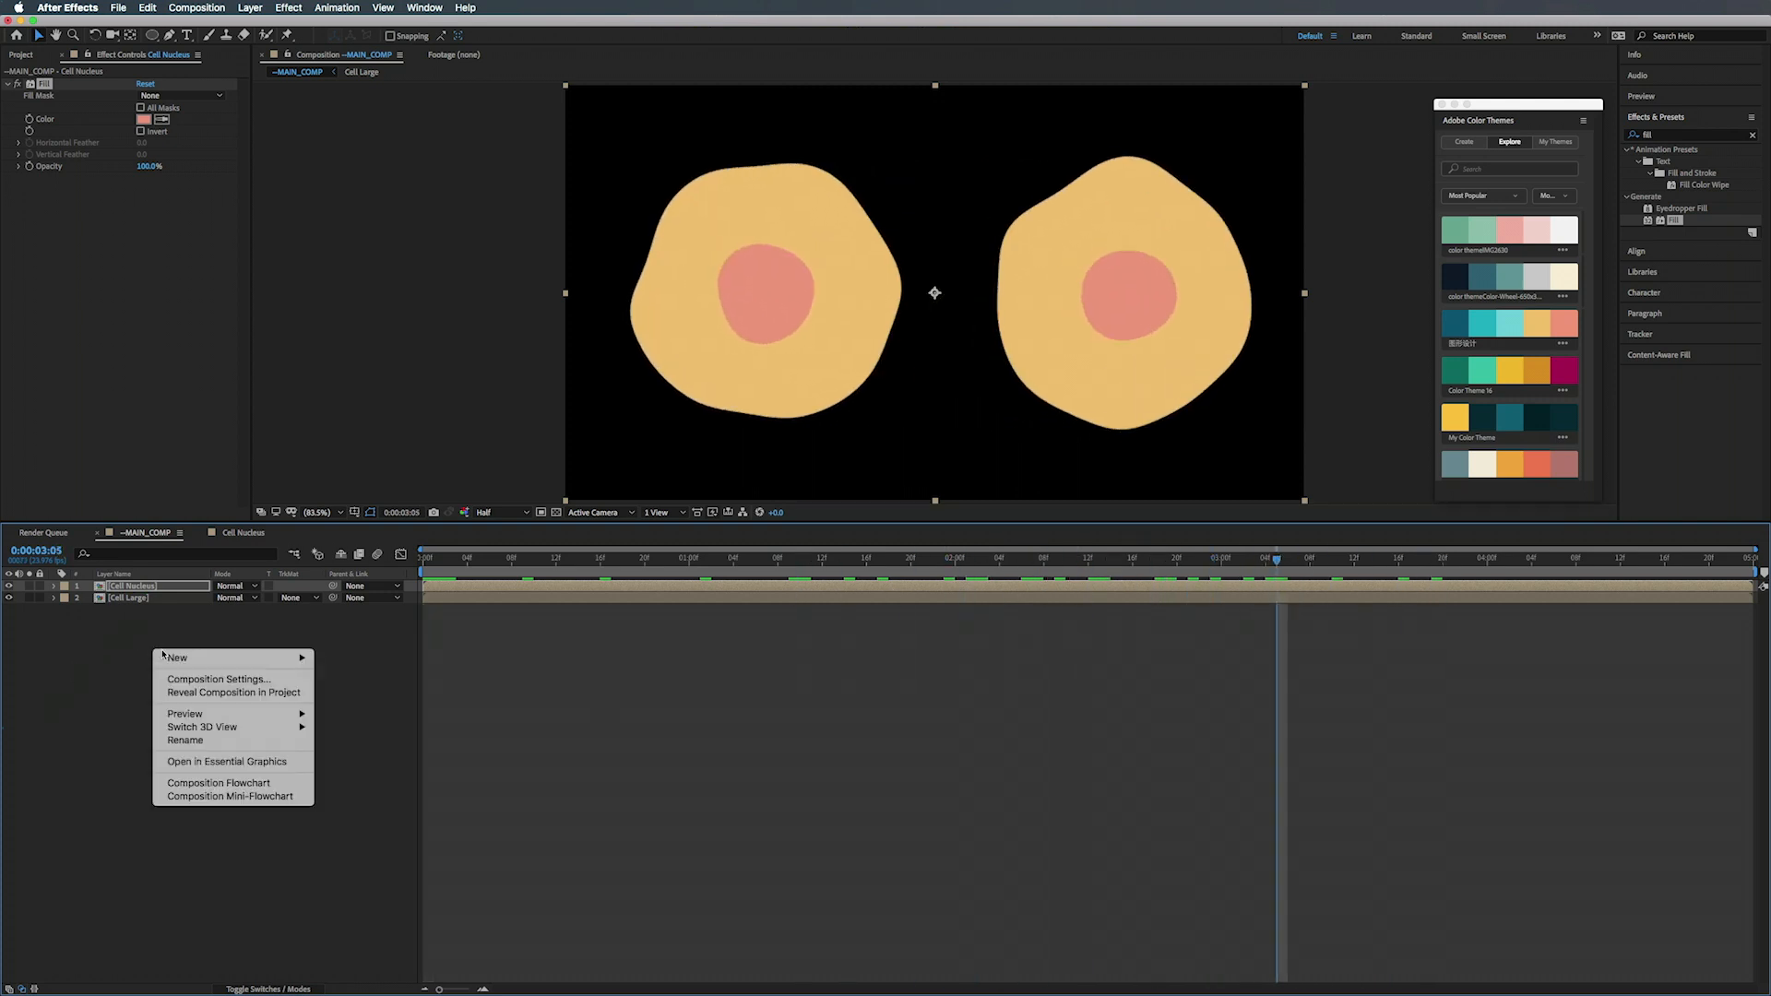
mouse_move(276, 657)
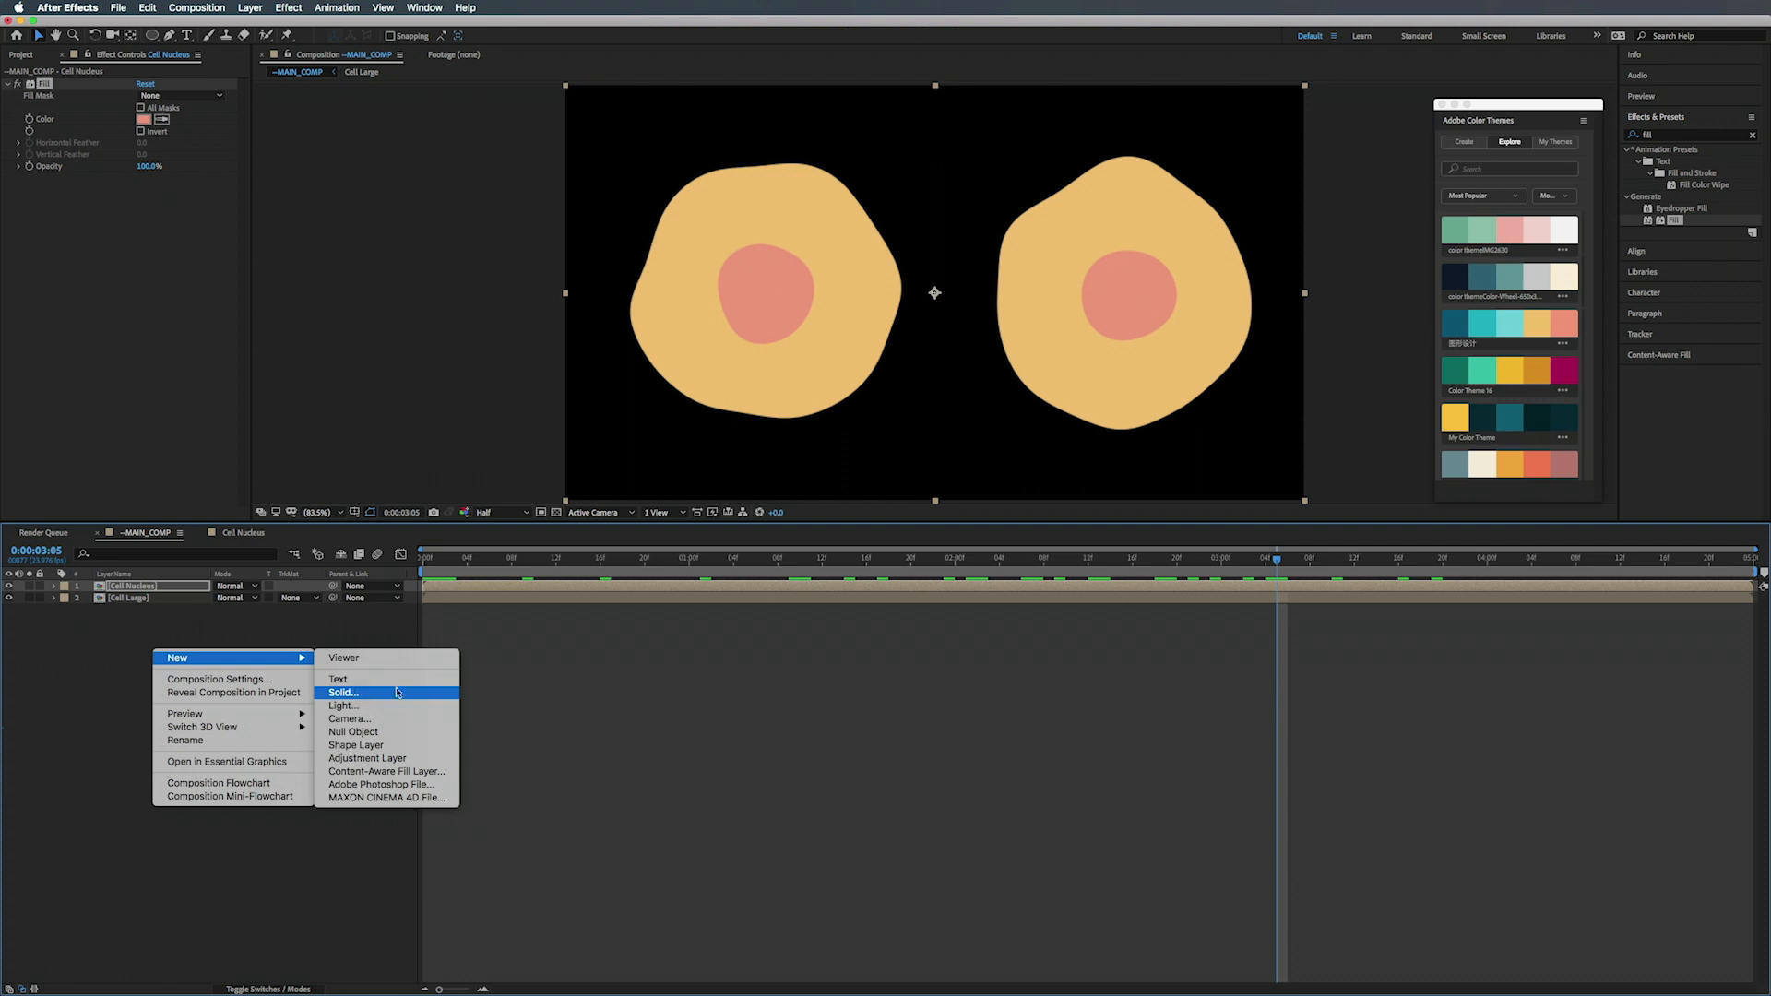
left_click(398, 692)
left_click(914, 592)
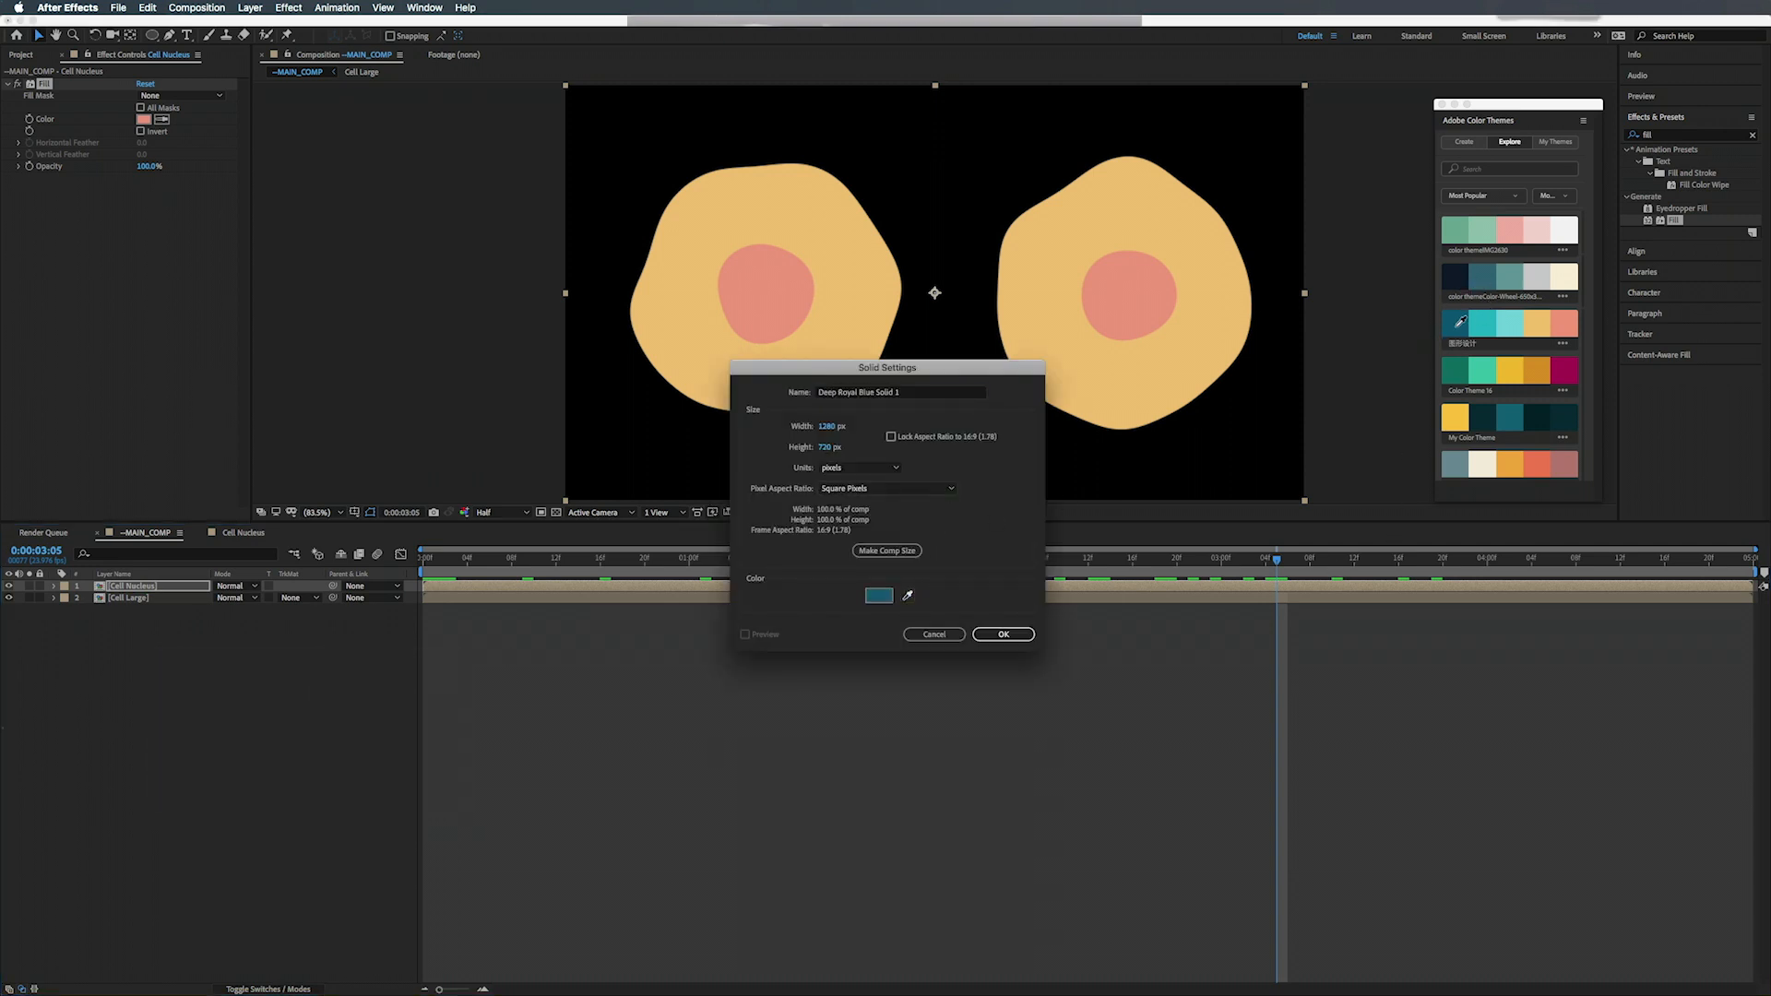
left_click(1460, 321)
left_click(1020, 635)
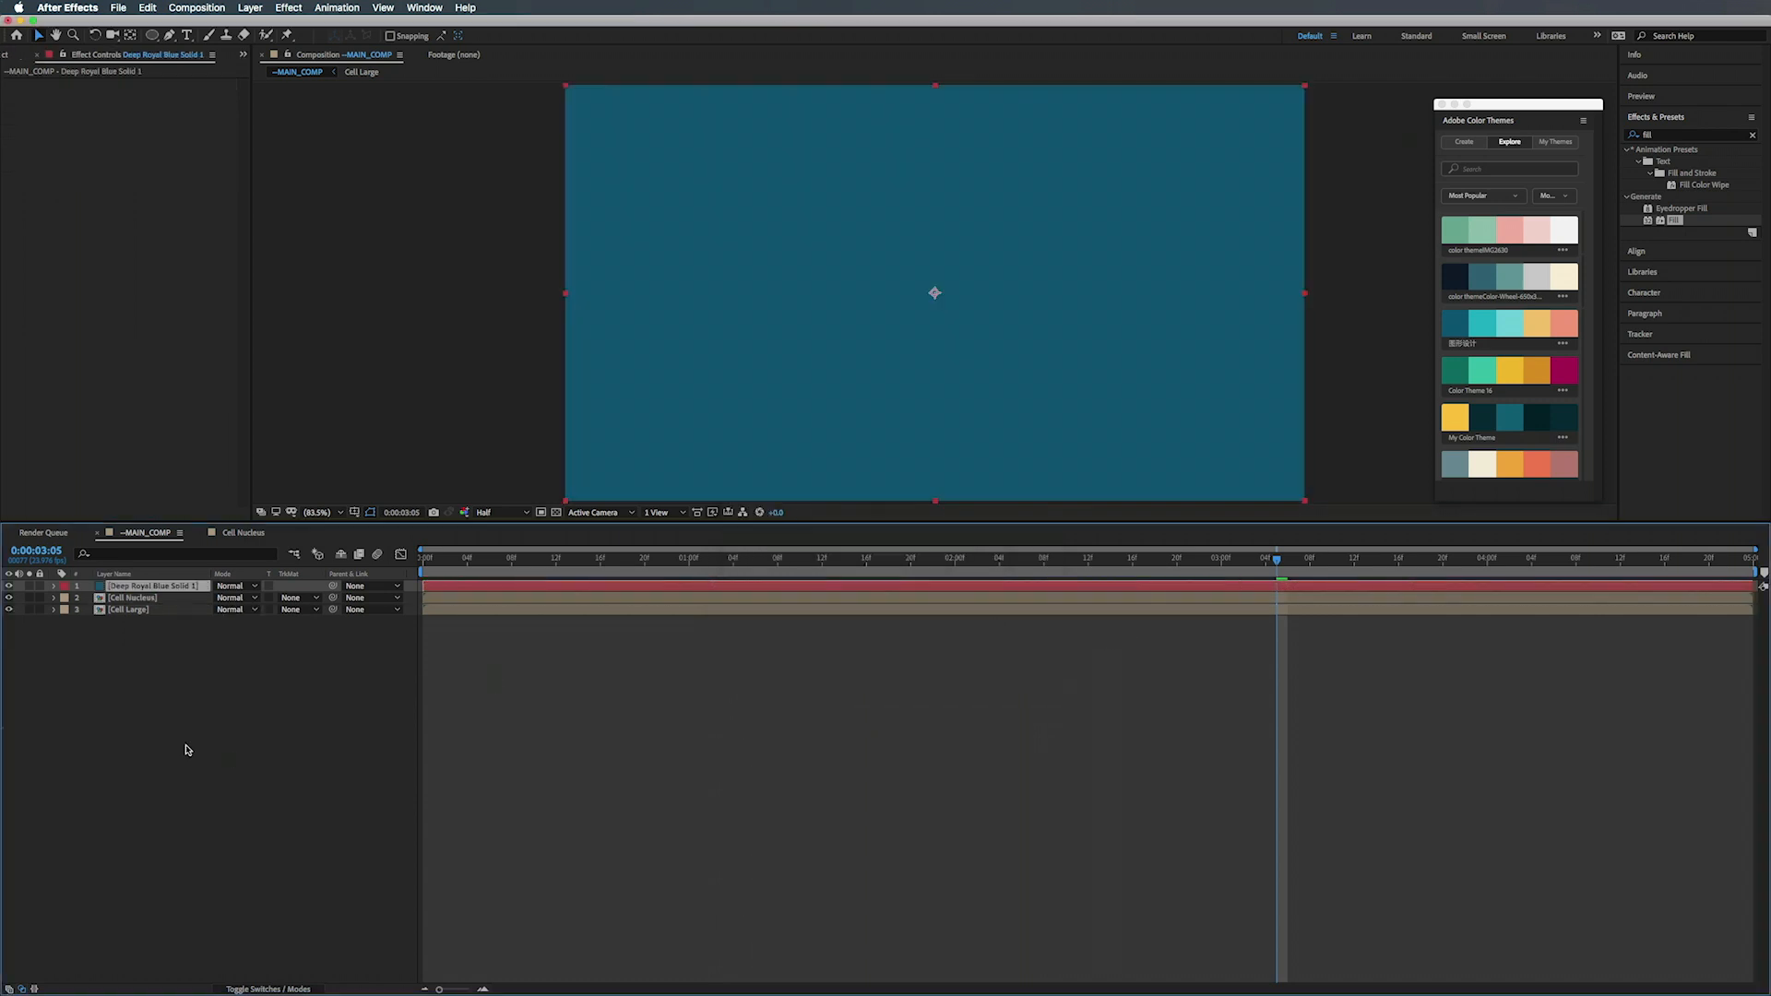
- Move the dark teal solid beneath the cell layers and duplicate it as a new solid in the theme's light cyan swatch
left_click_drag(166, 587, 151, 649)
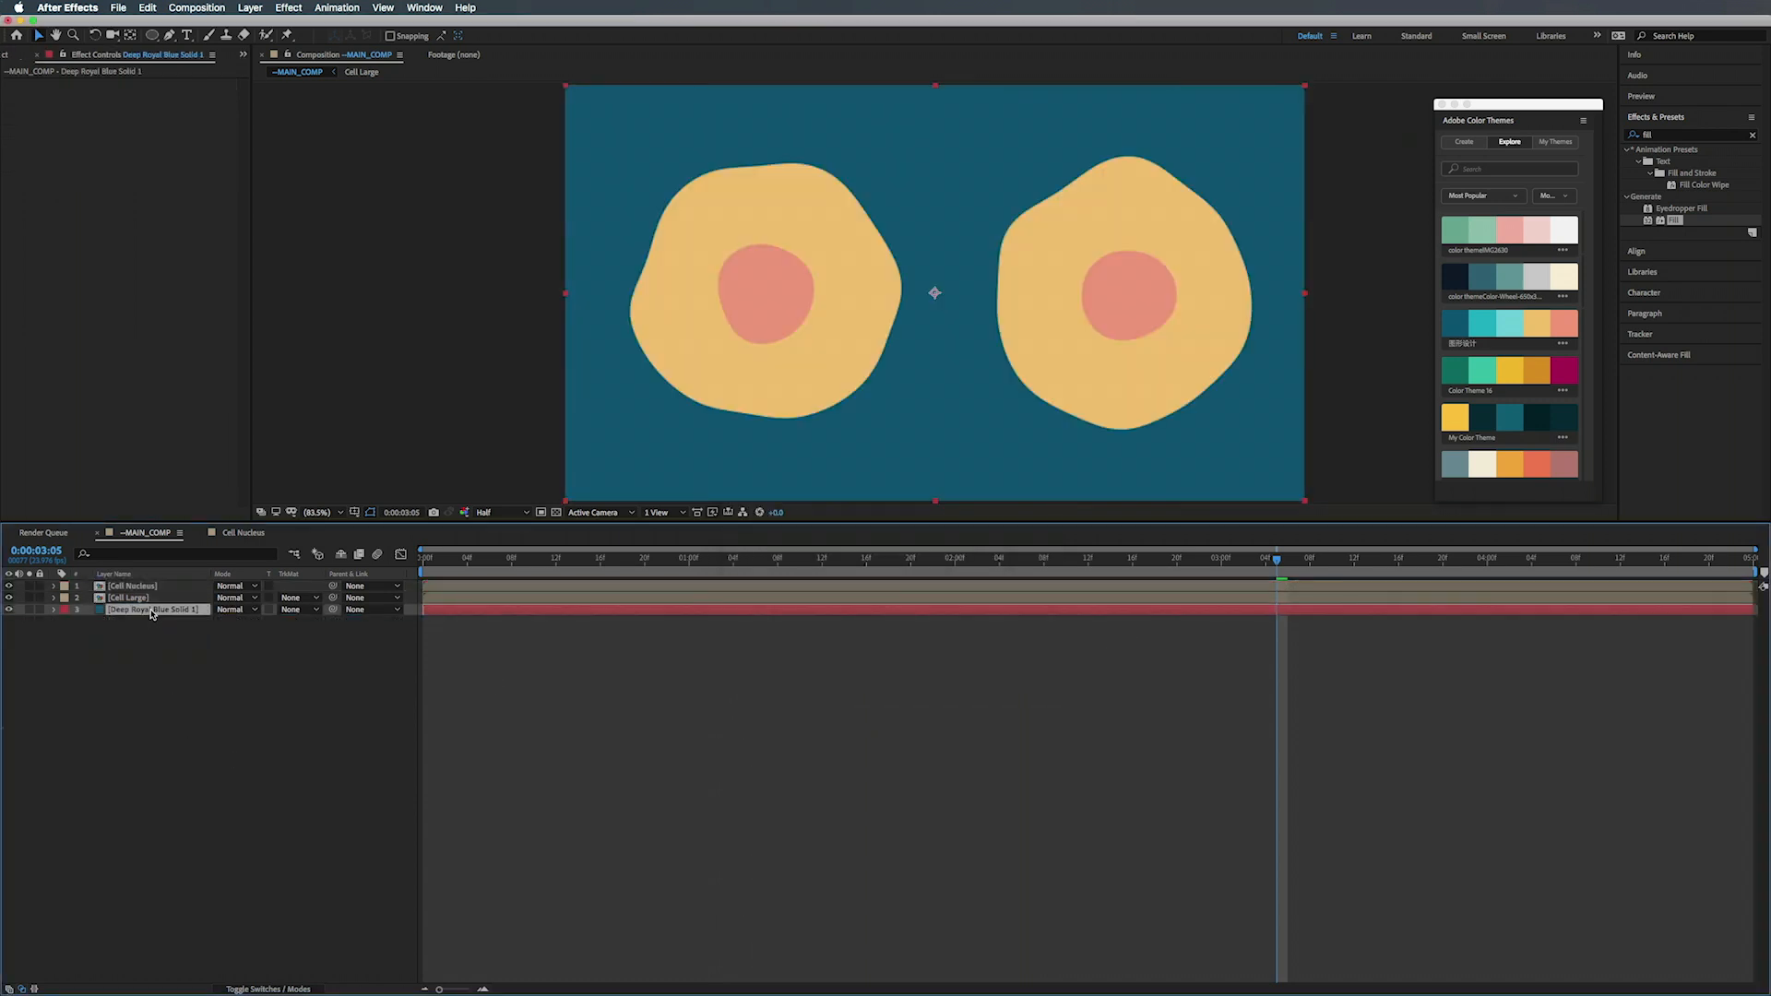
key("super+d")
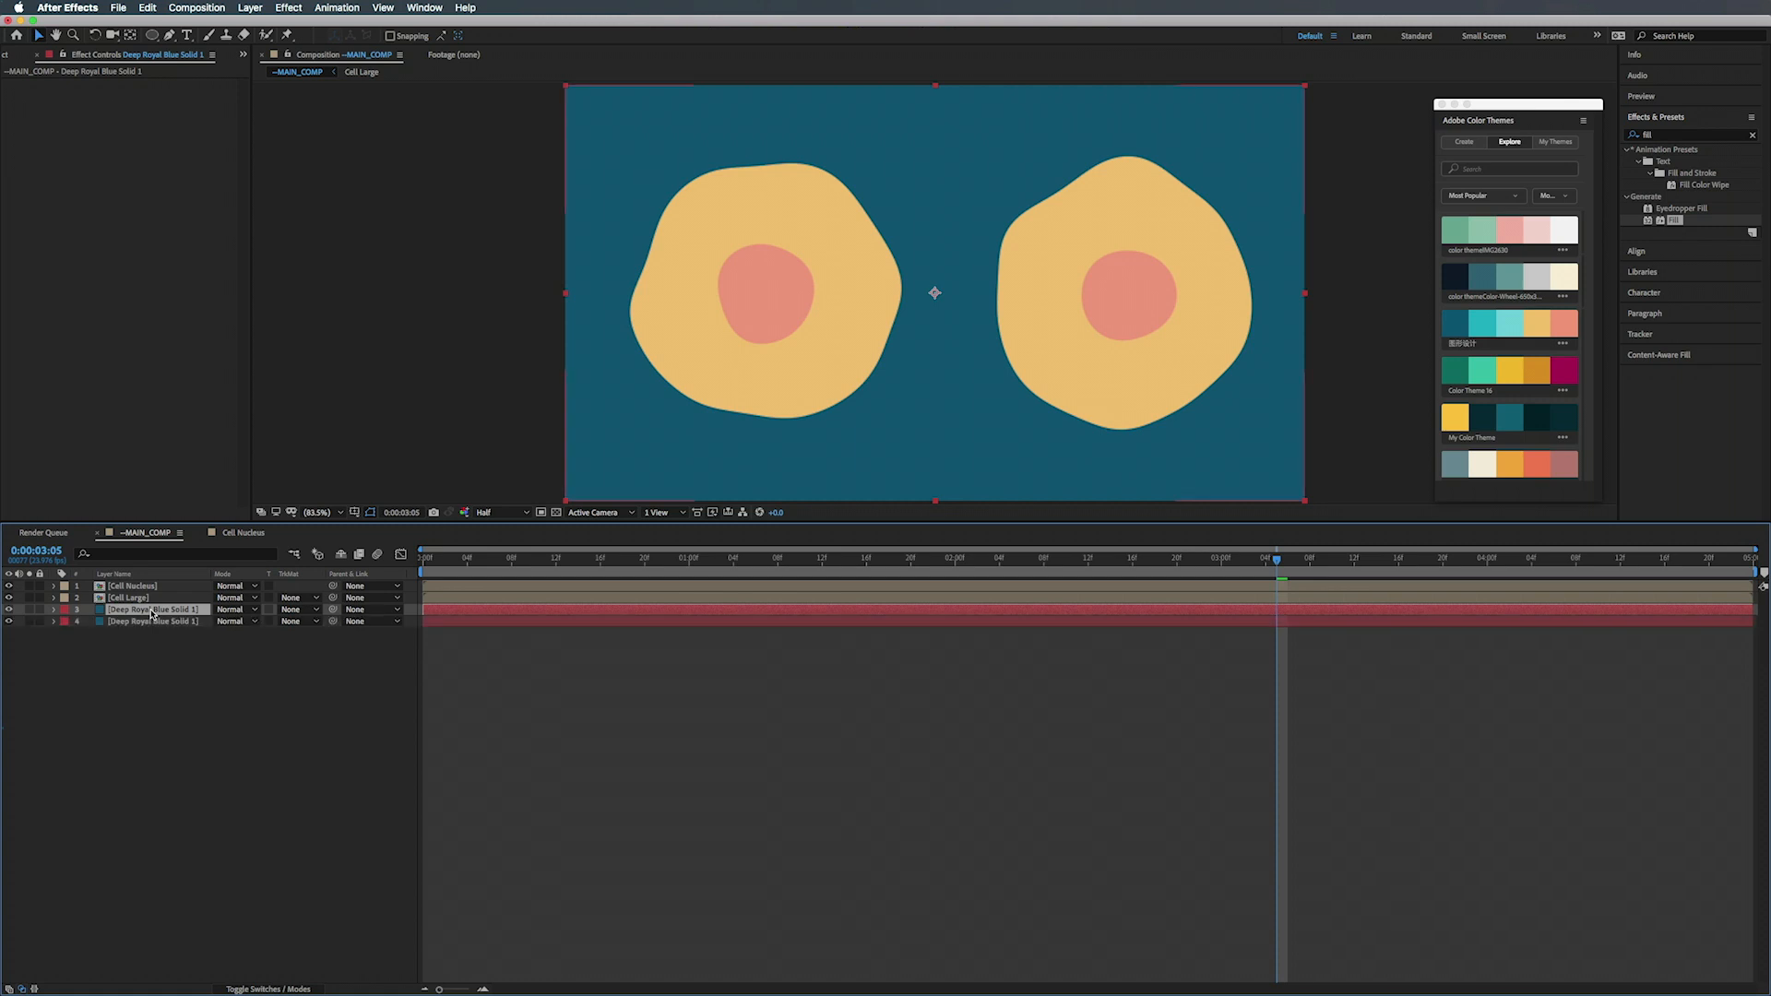
key("super+shift+y")
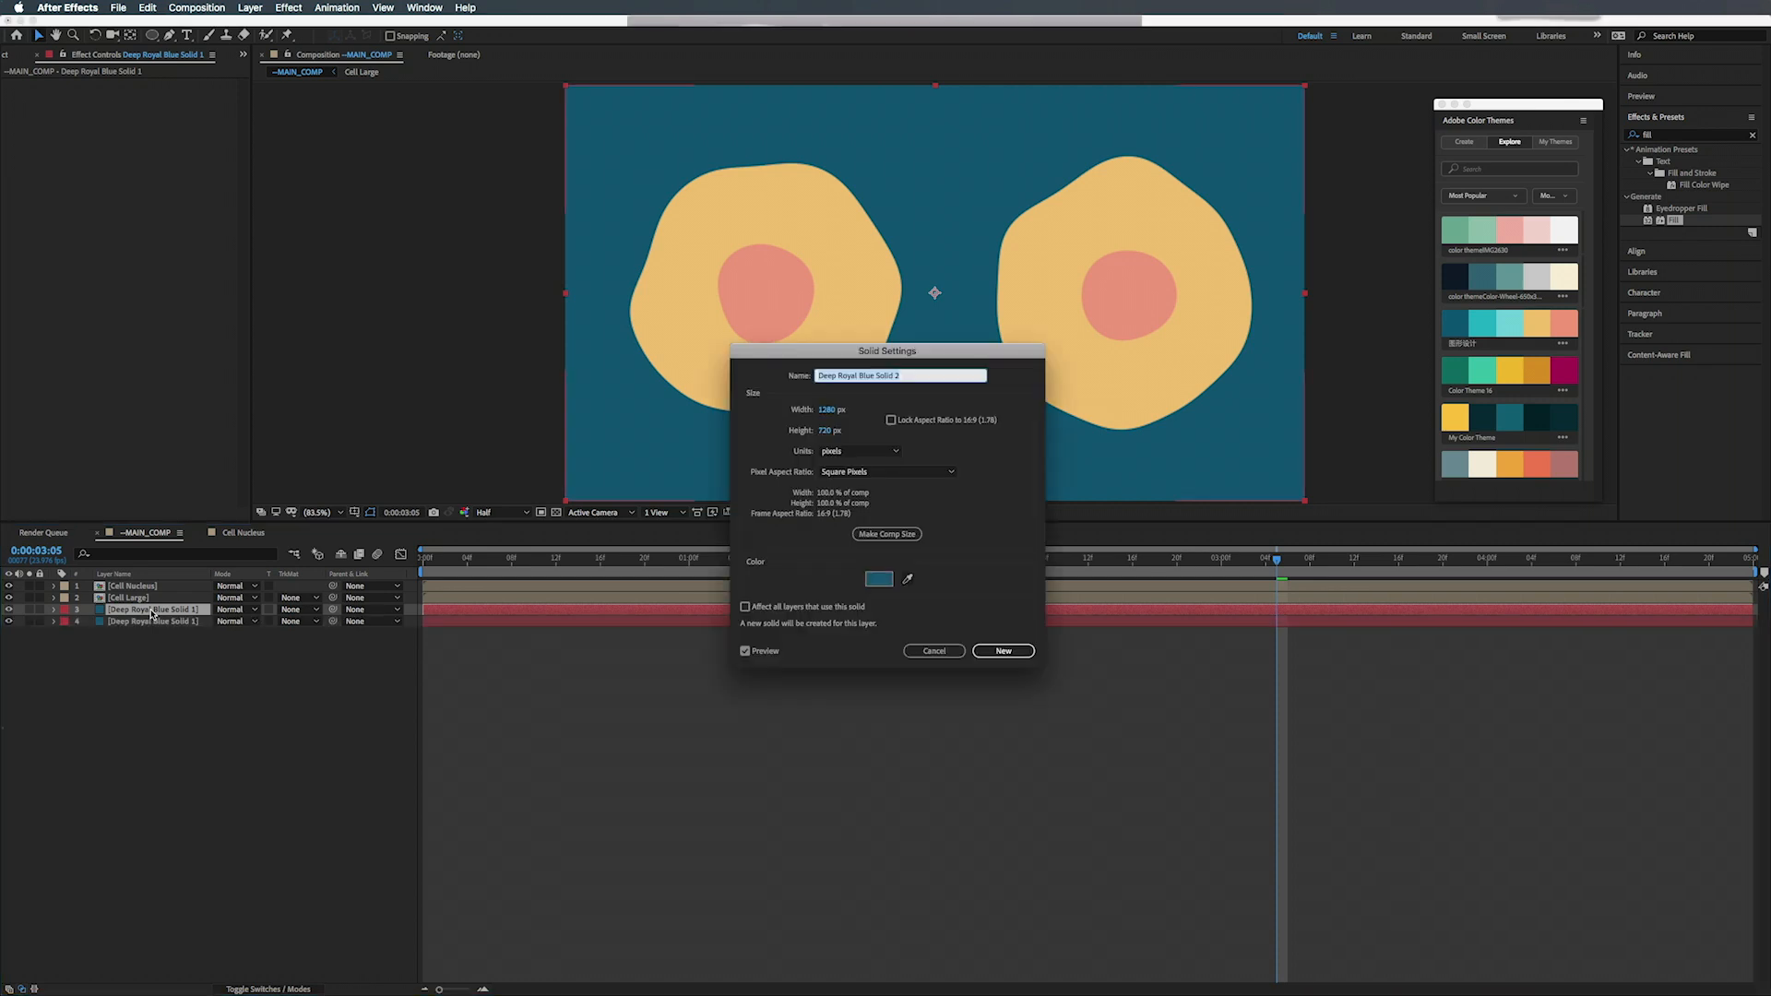
left_click(908, 581)
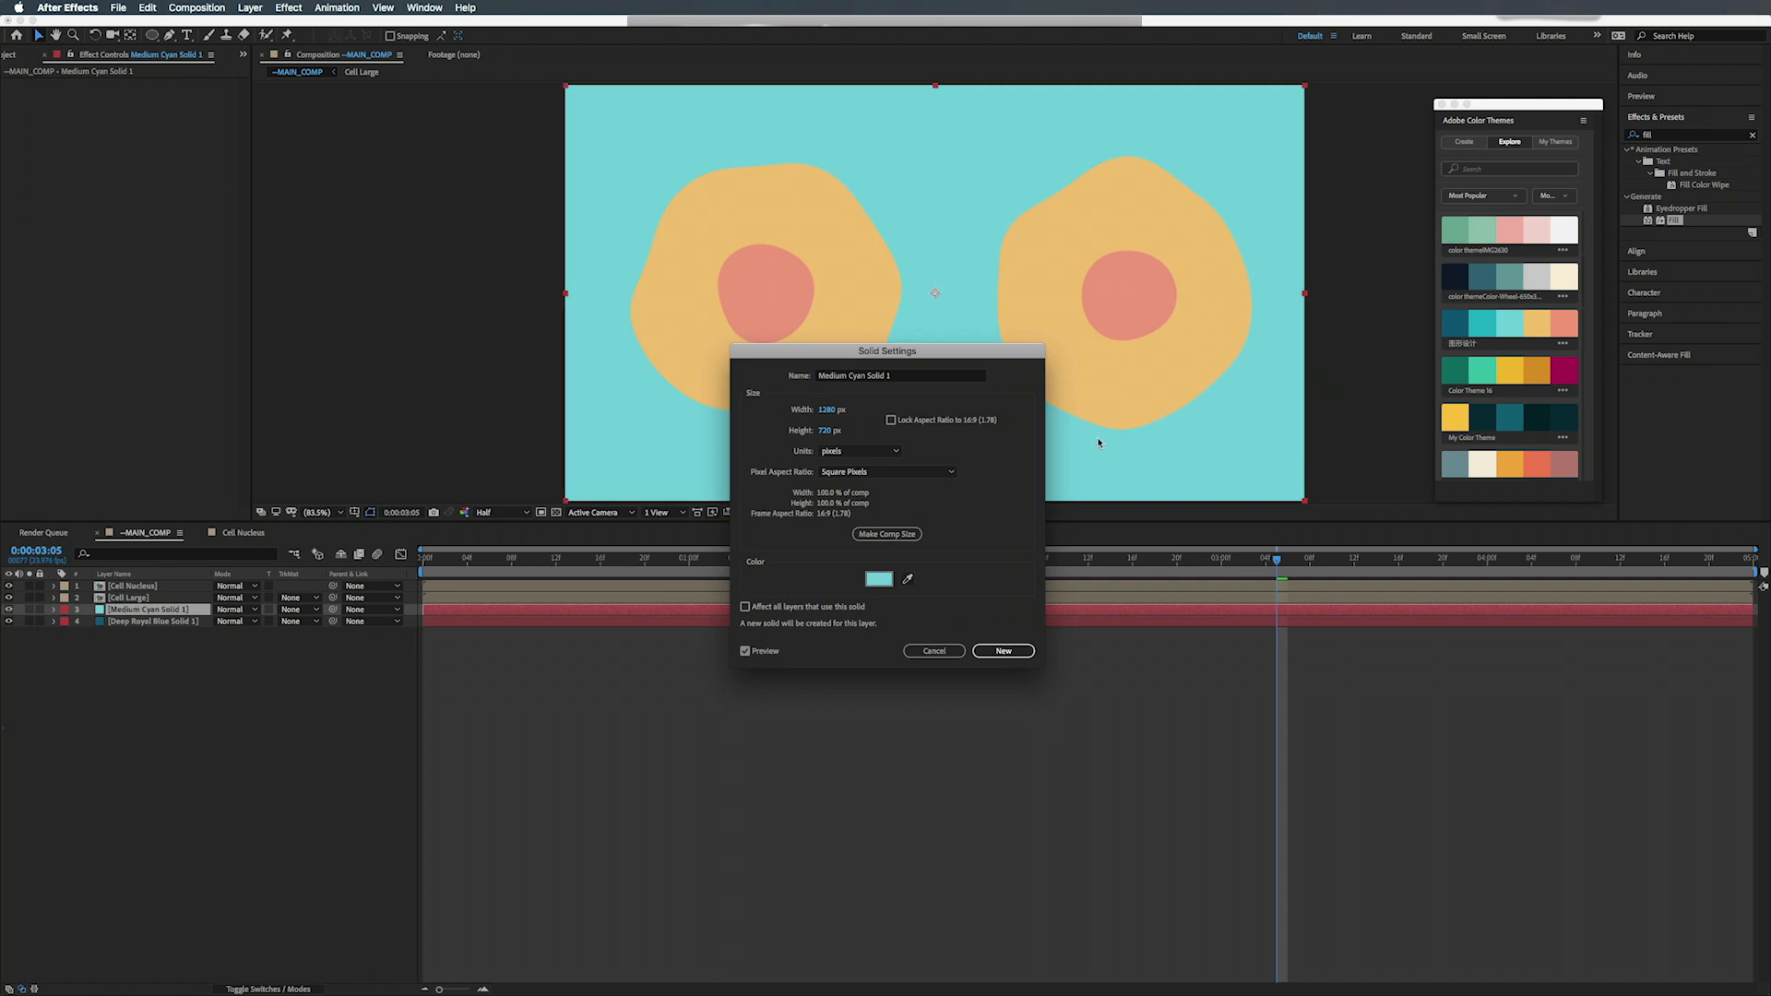
left_click(1006, 652)
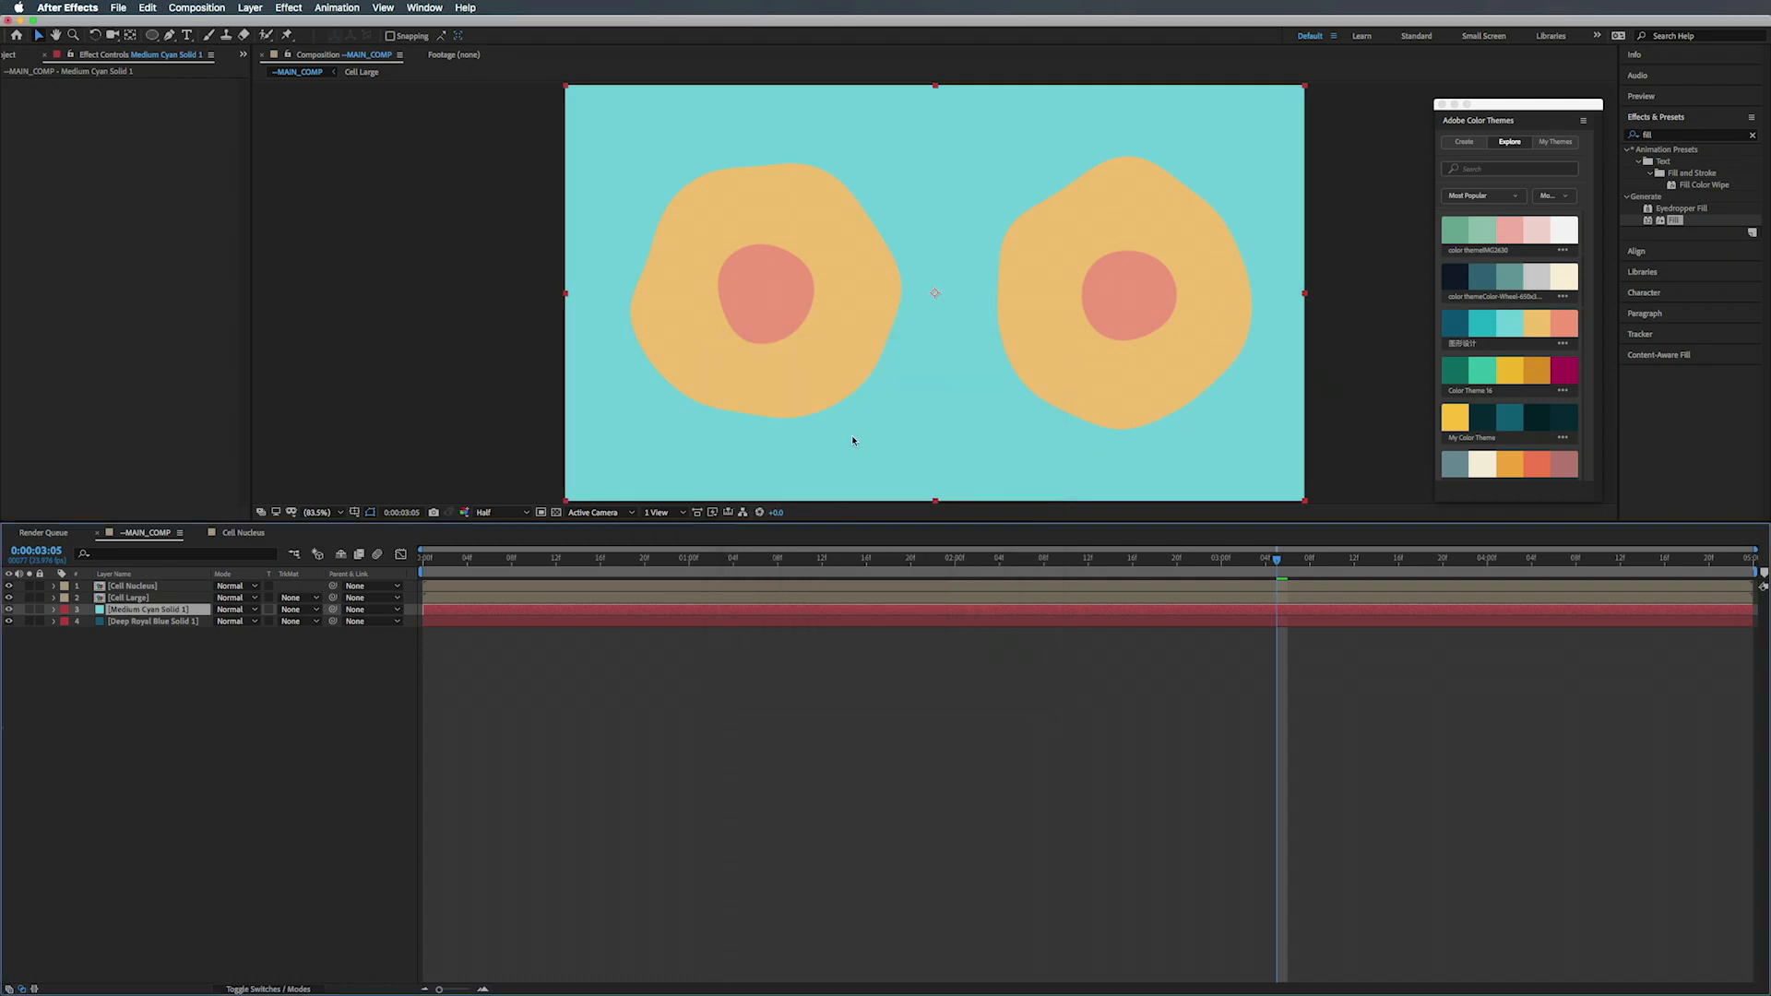
- Add a comp-size elliptical mask to the cyan solid and feather it by about 261 pixels
double_click(153, 35)
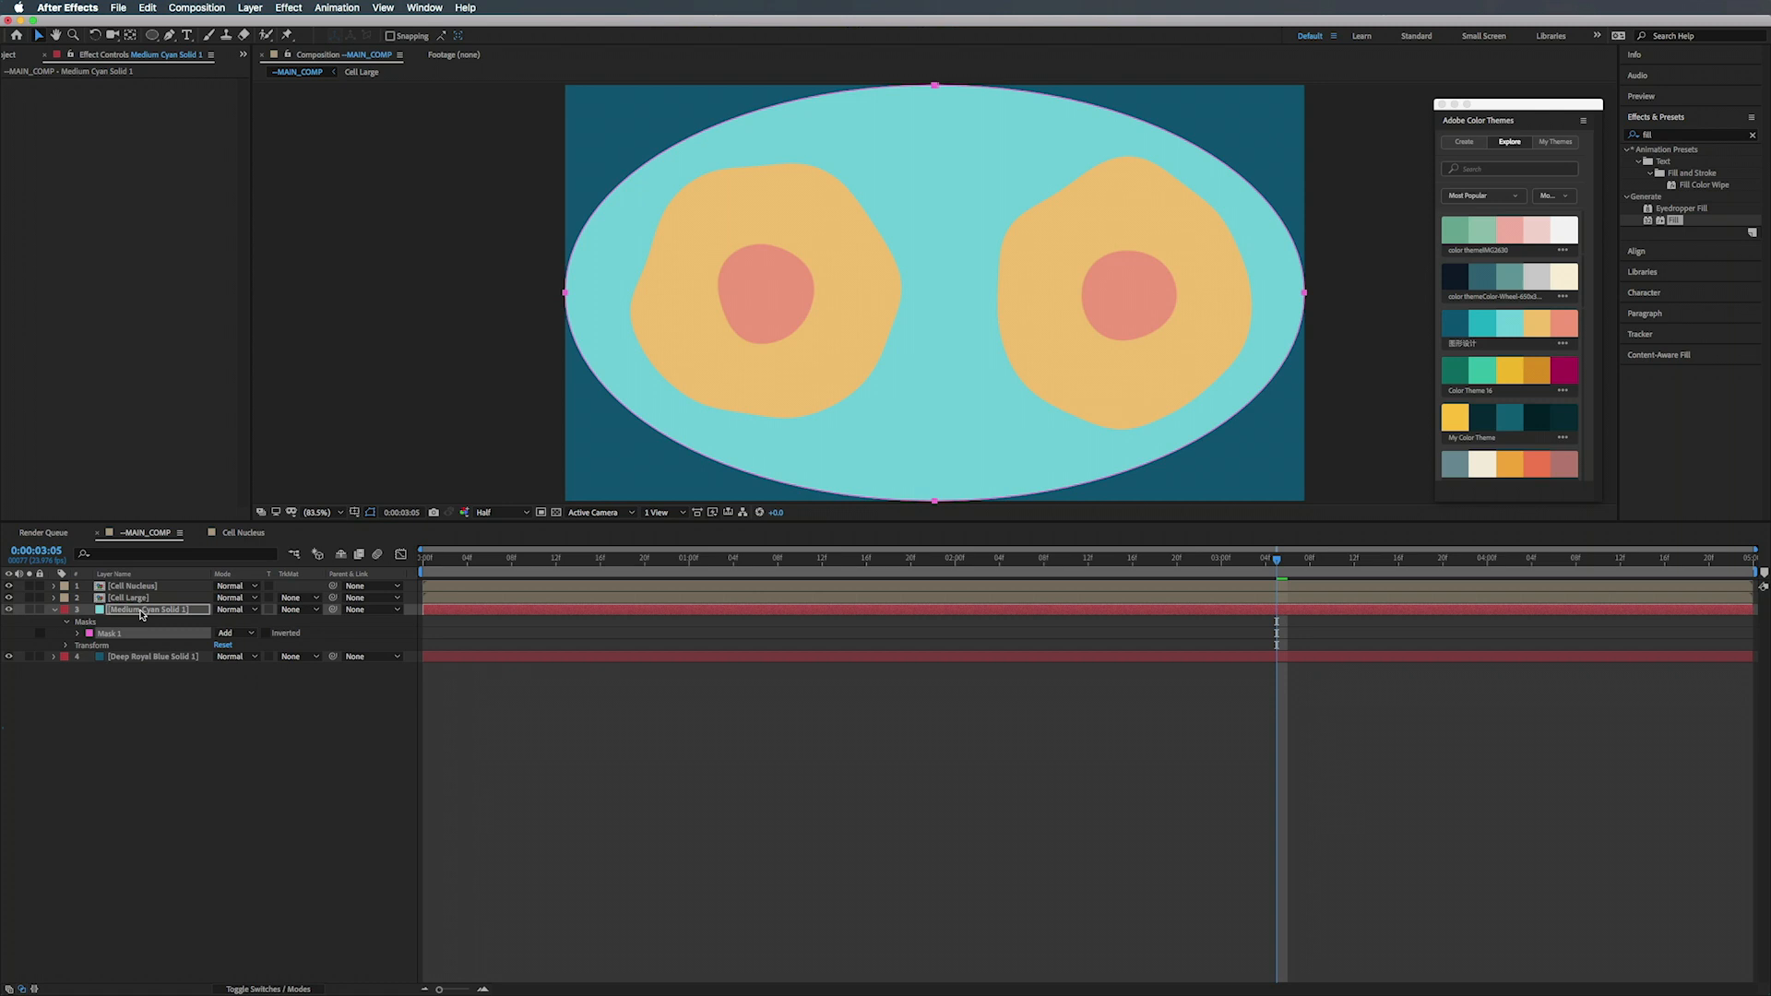
key("f")
left_click_drag(242, 634, 407, 634)
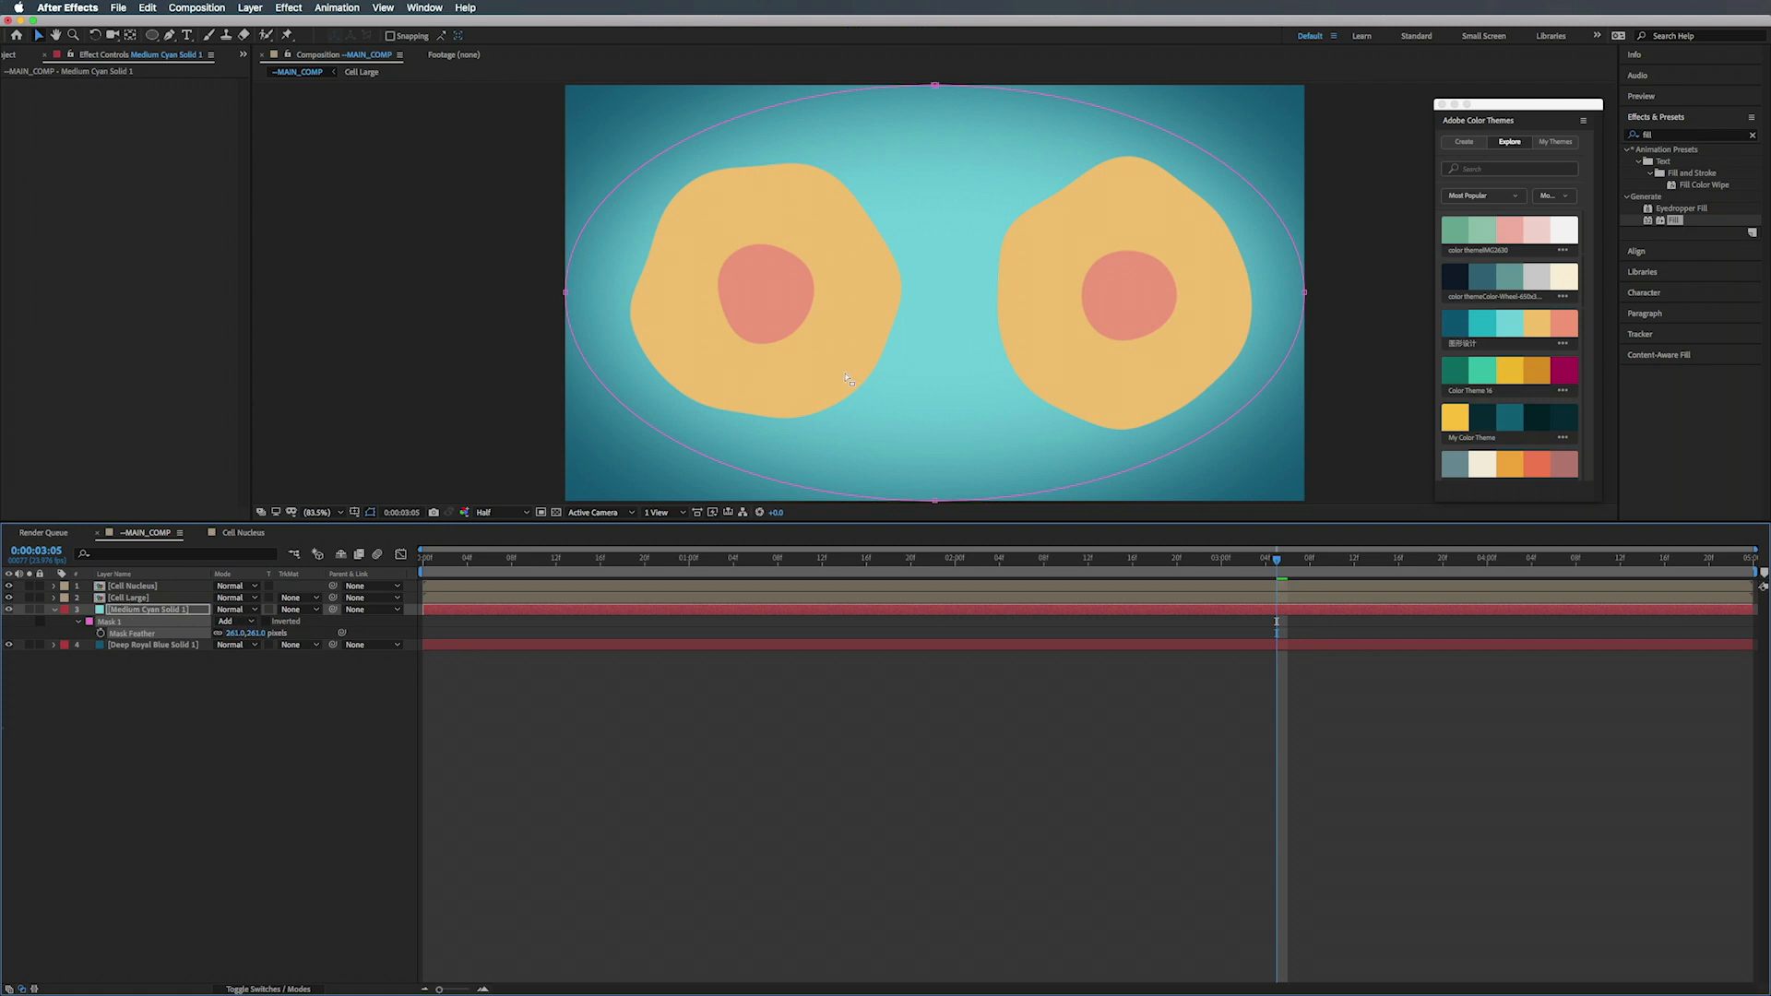
- Preview the cell division over the new vignette background from the start of the composition
key("Home")
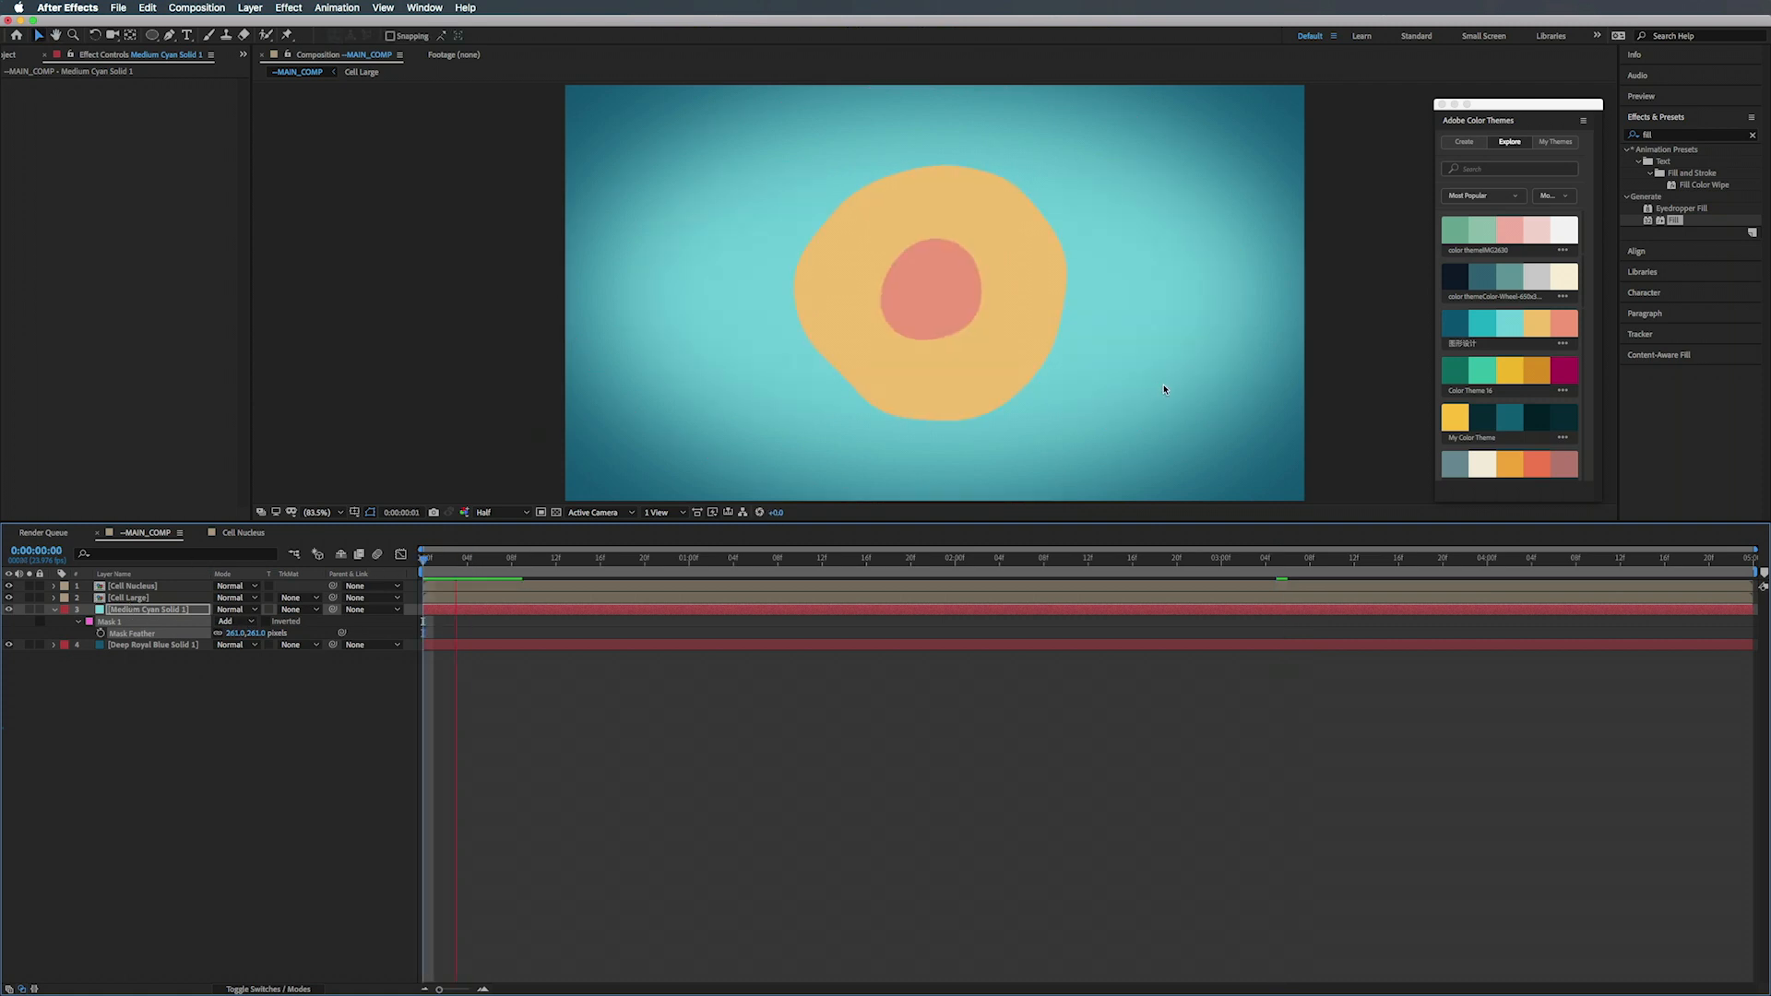
key("space")
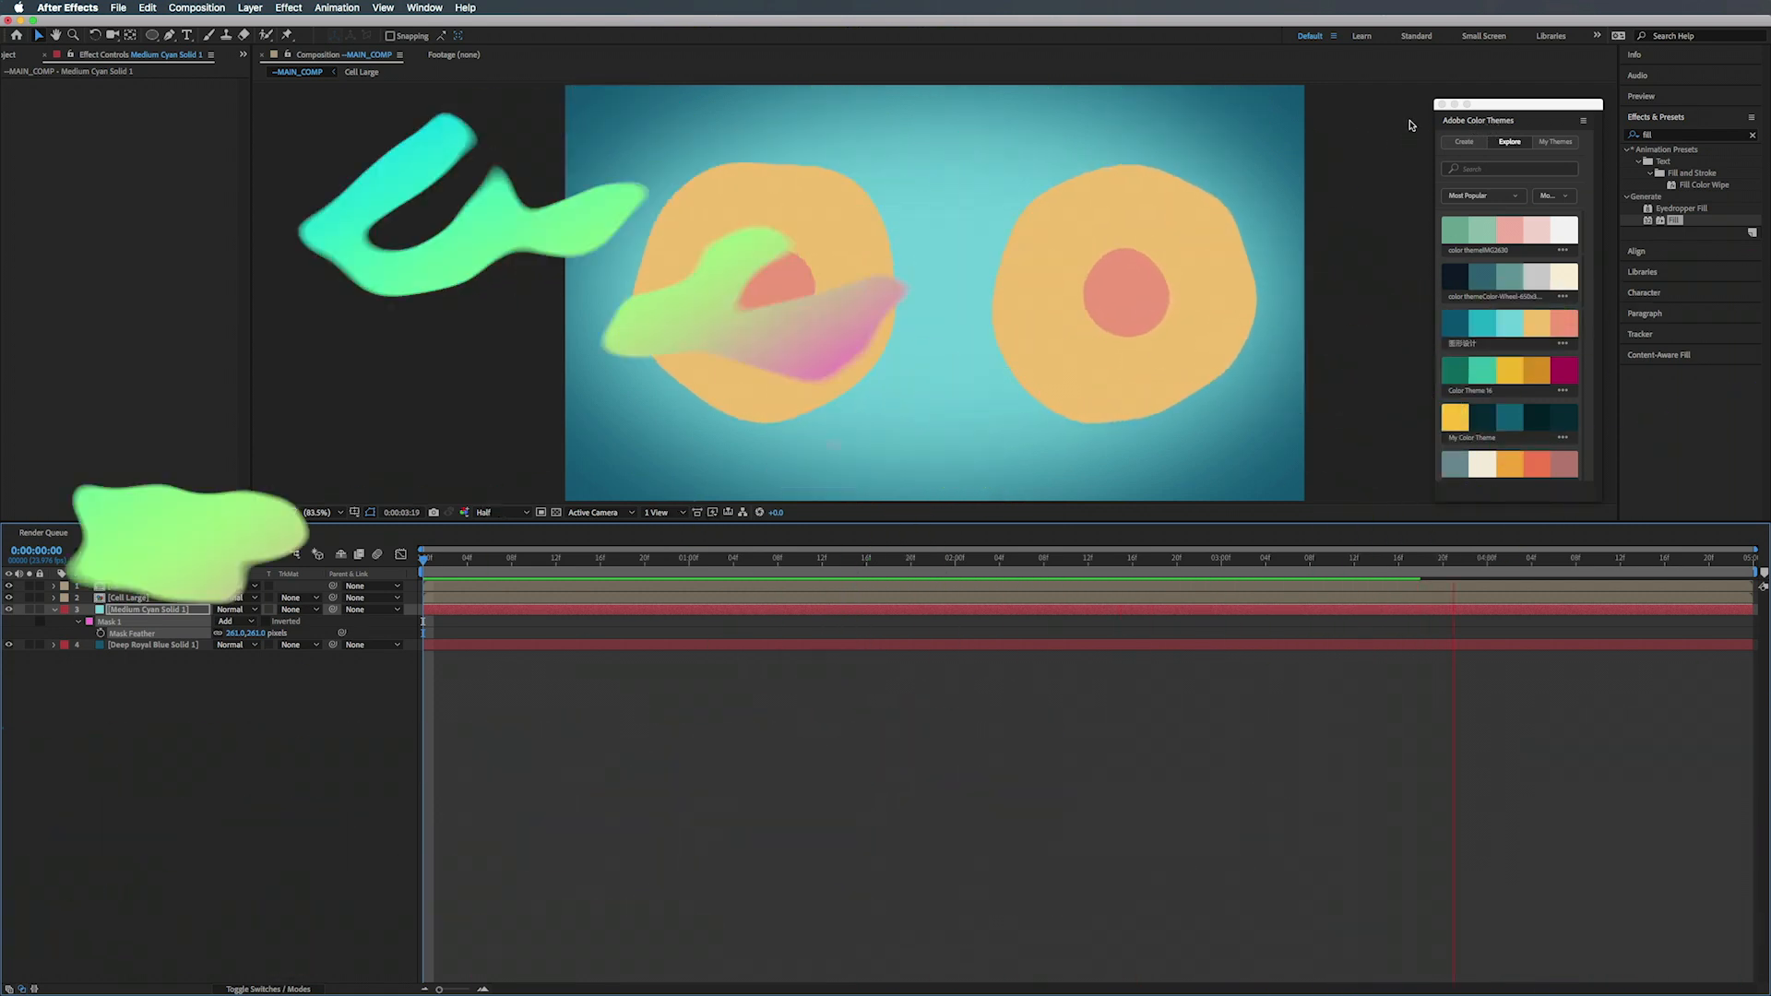
key("space")
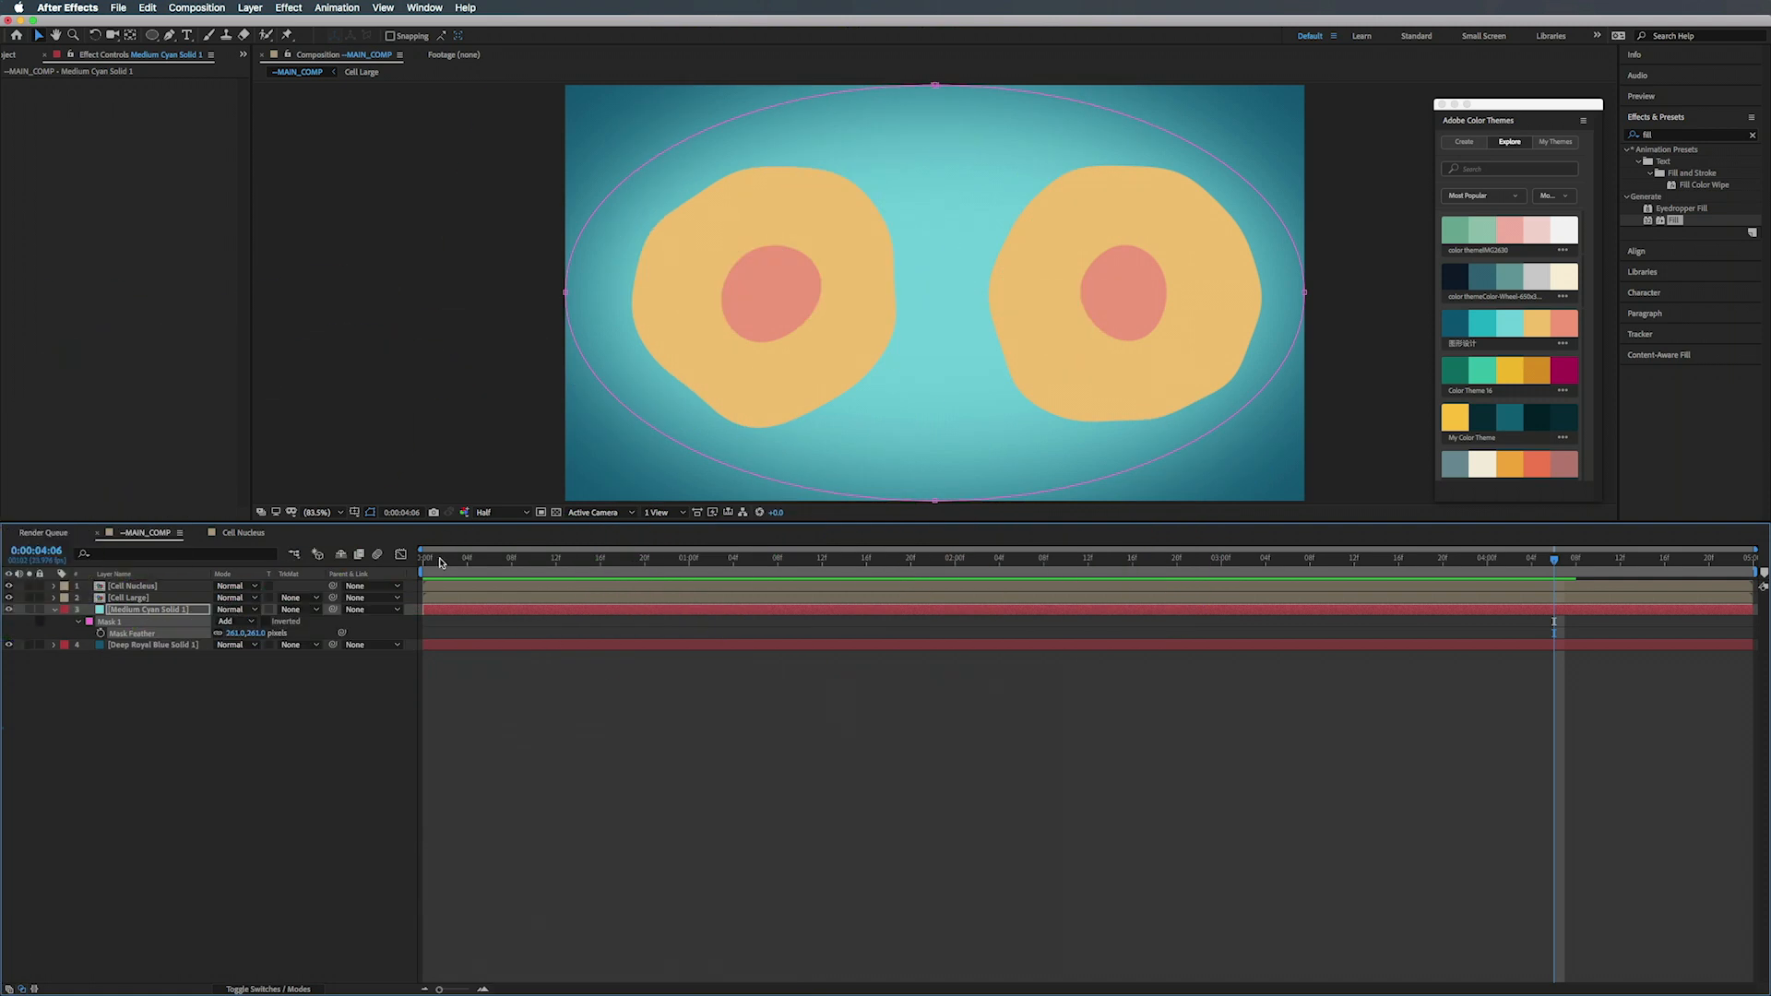
- Scrub to 0:00:03:08 and duplicate the Cell Large layer
left_click_drag(434, 559, 648, 580)
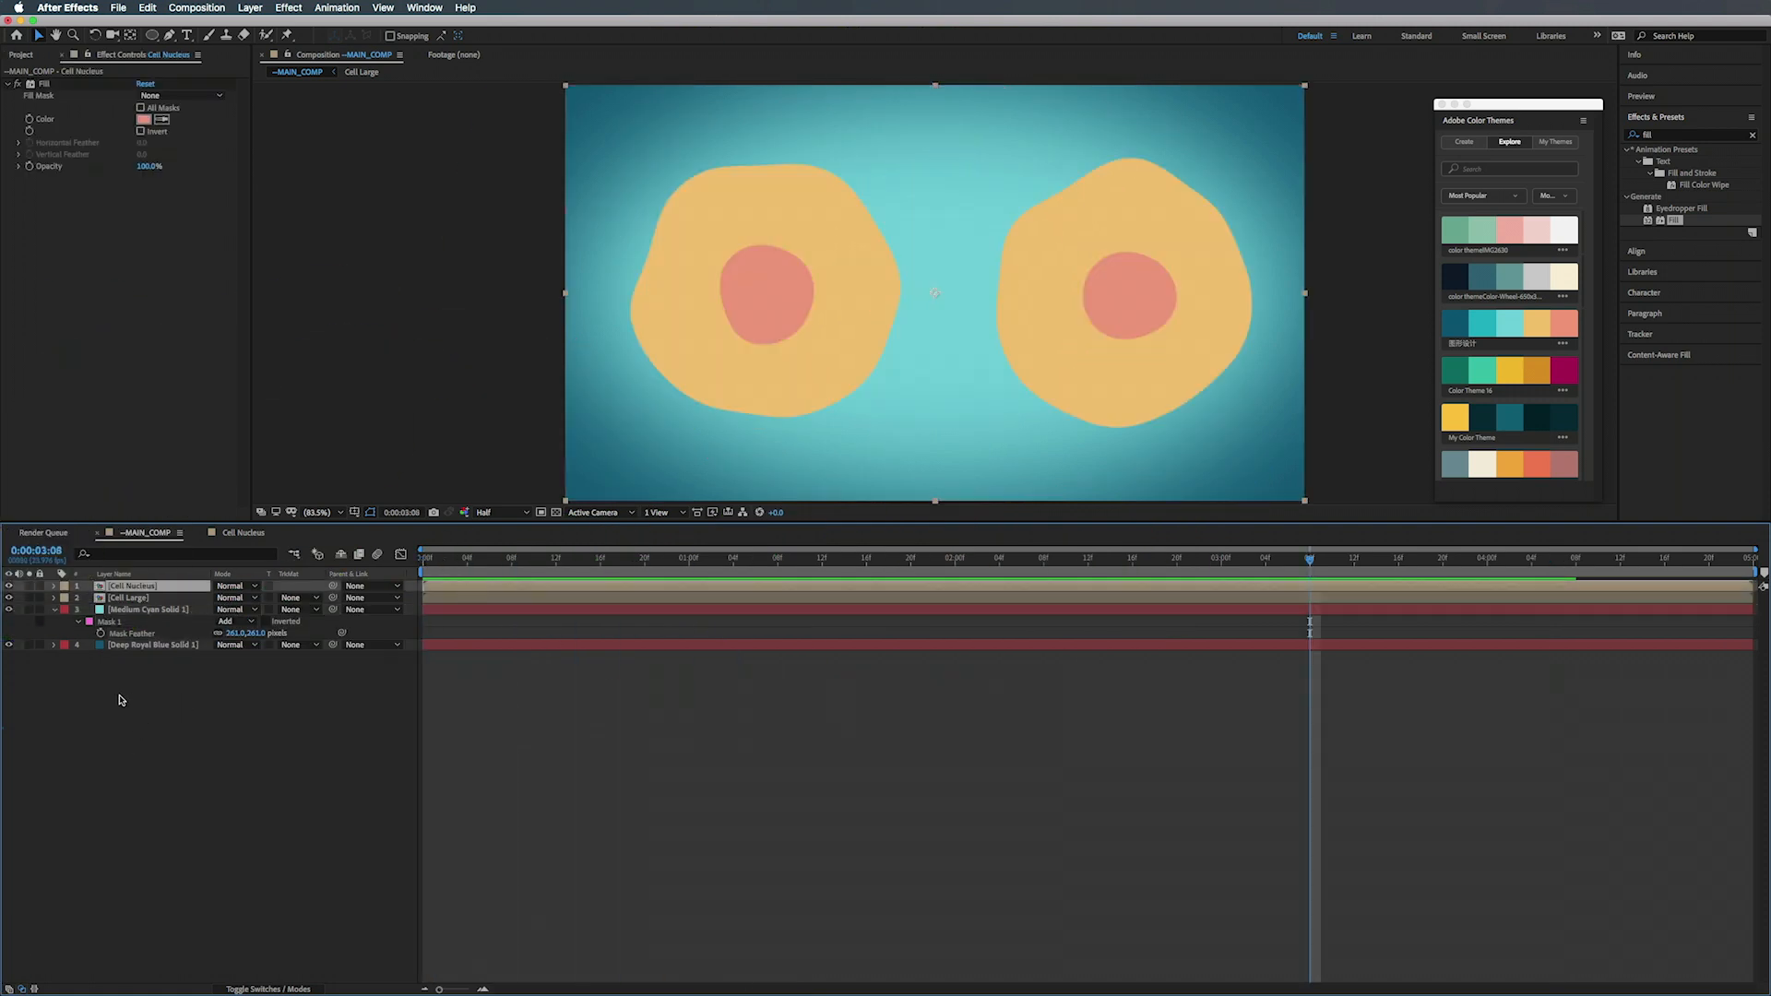
left_click(129, 701)
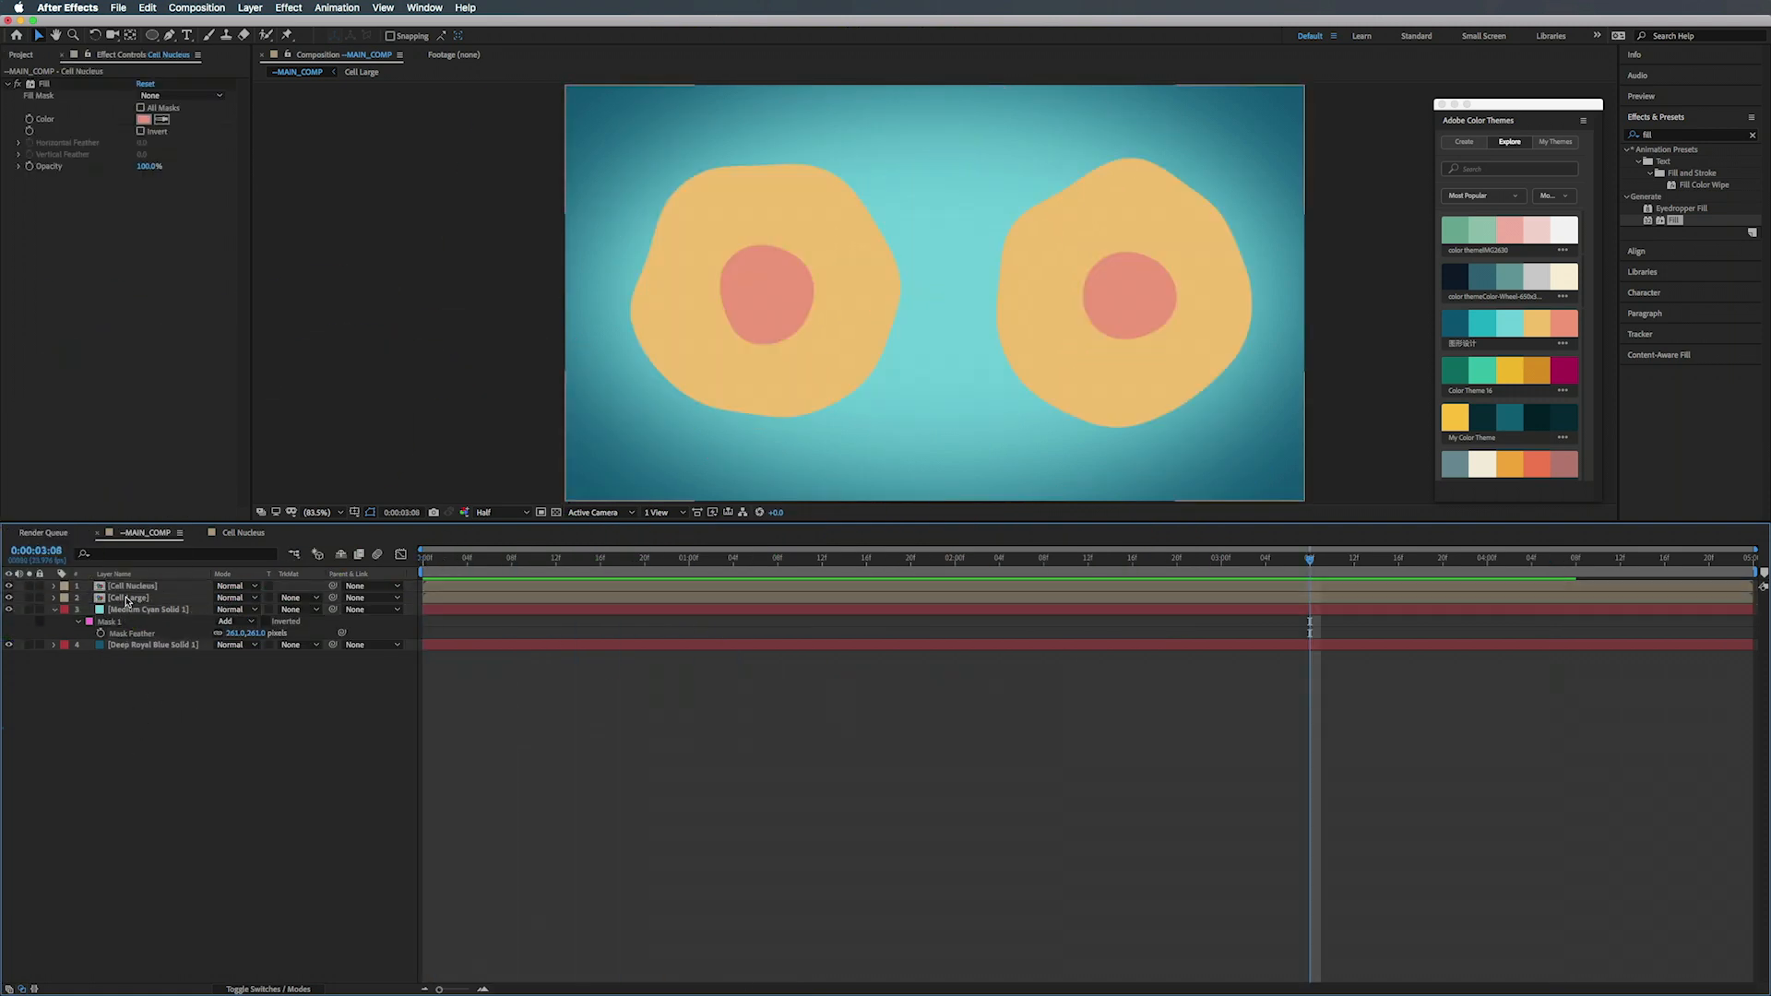
left_click(133, 600)
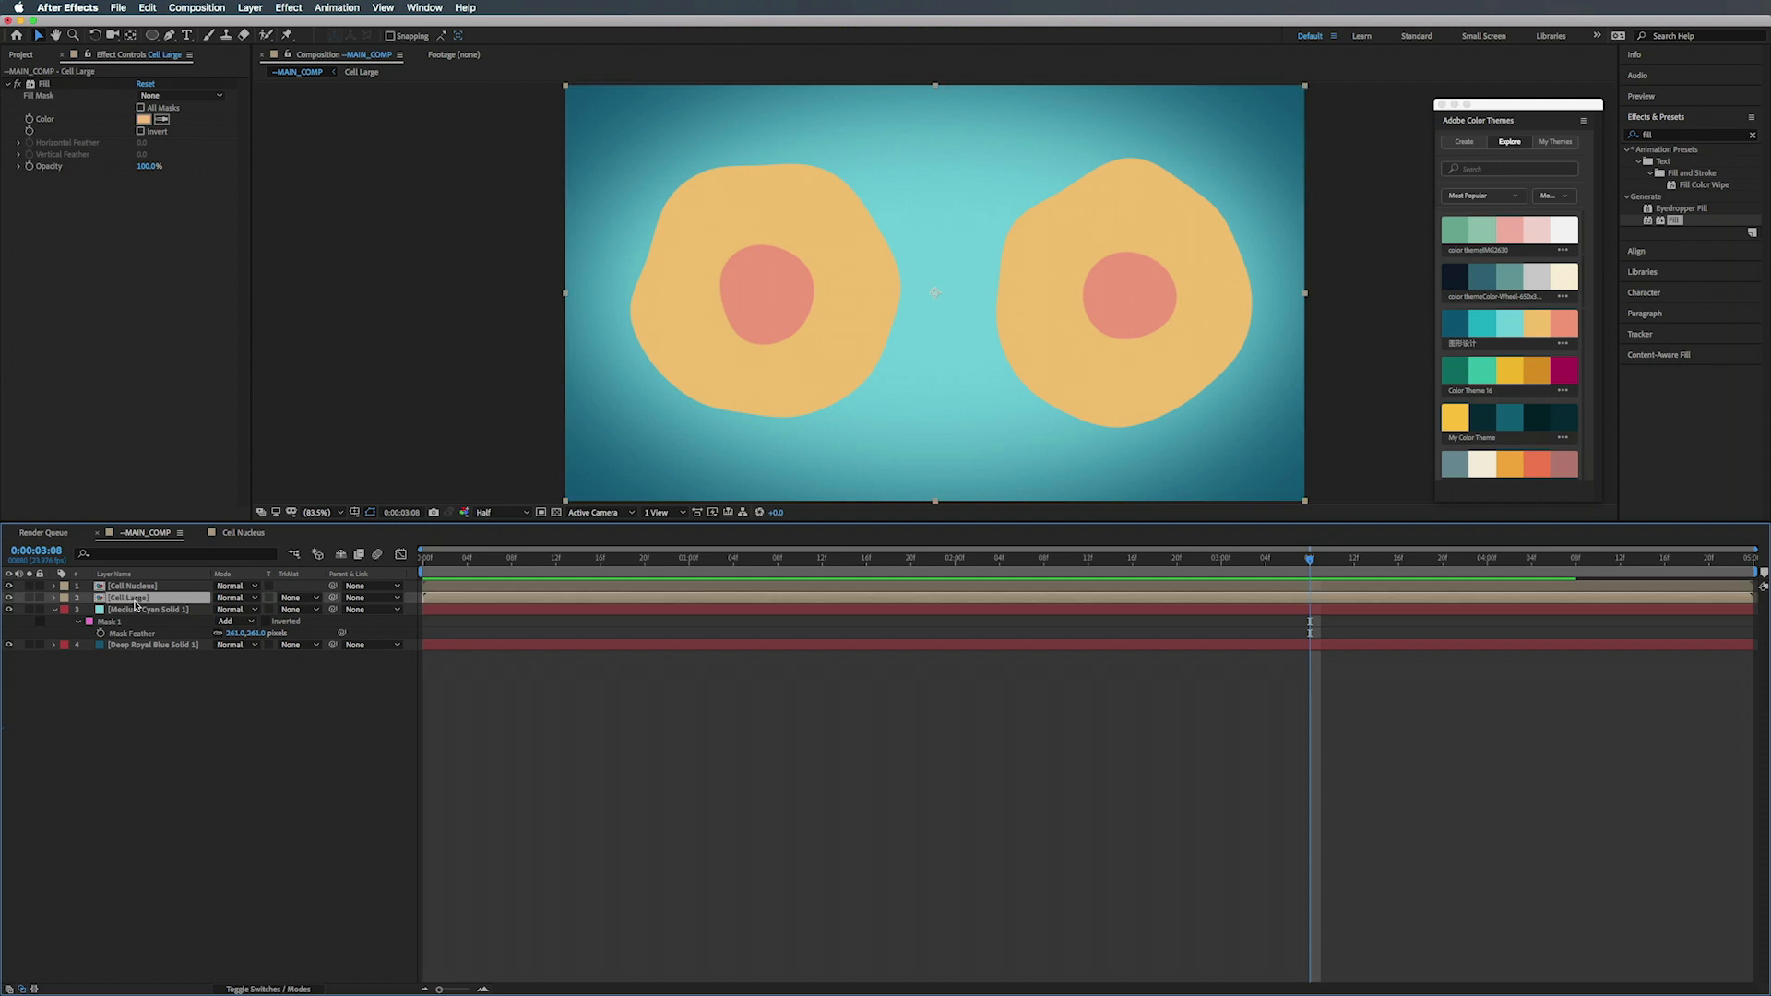
key("ctrl+d")
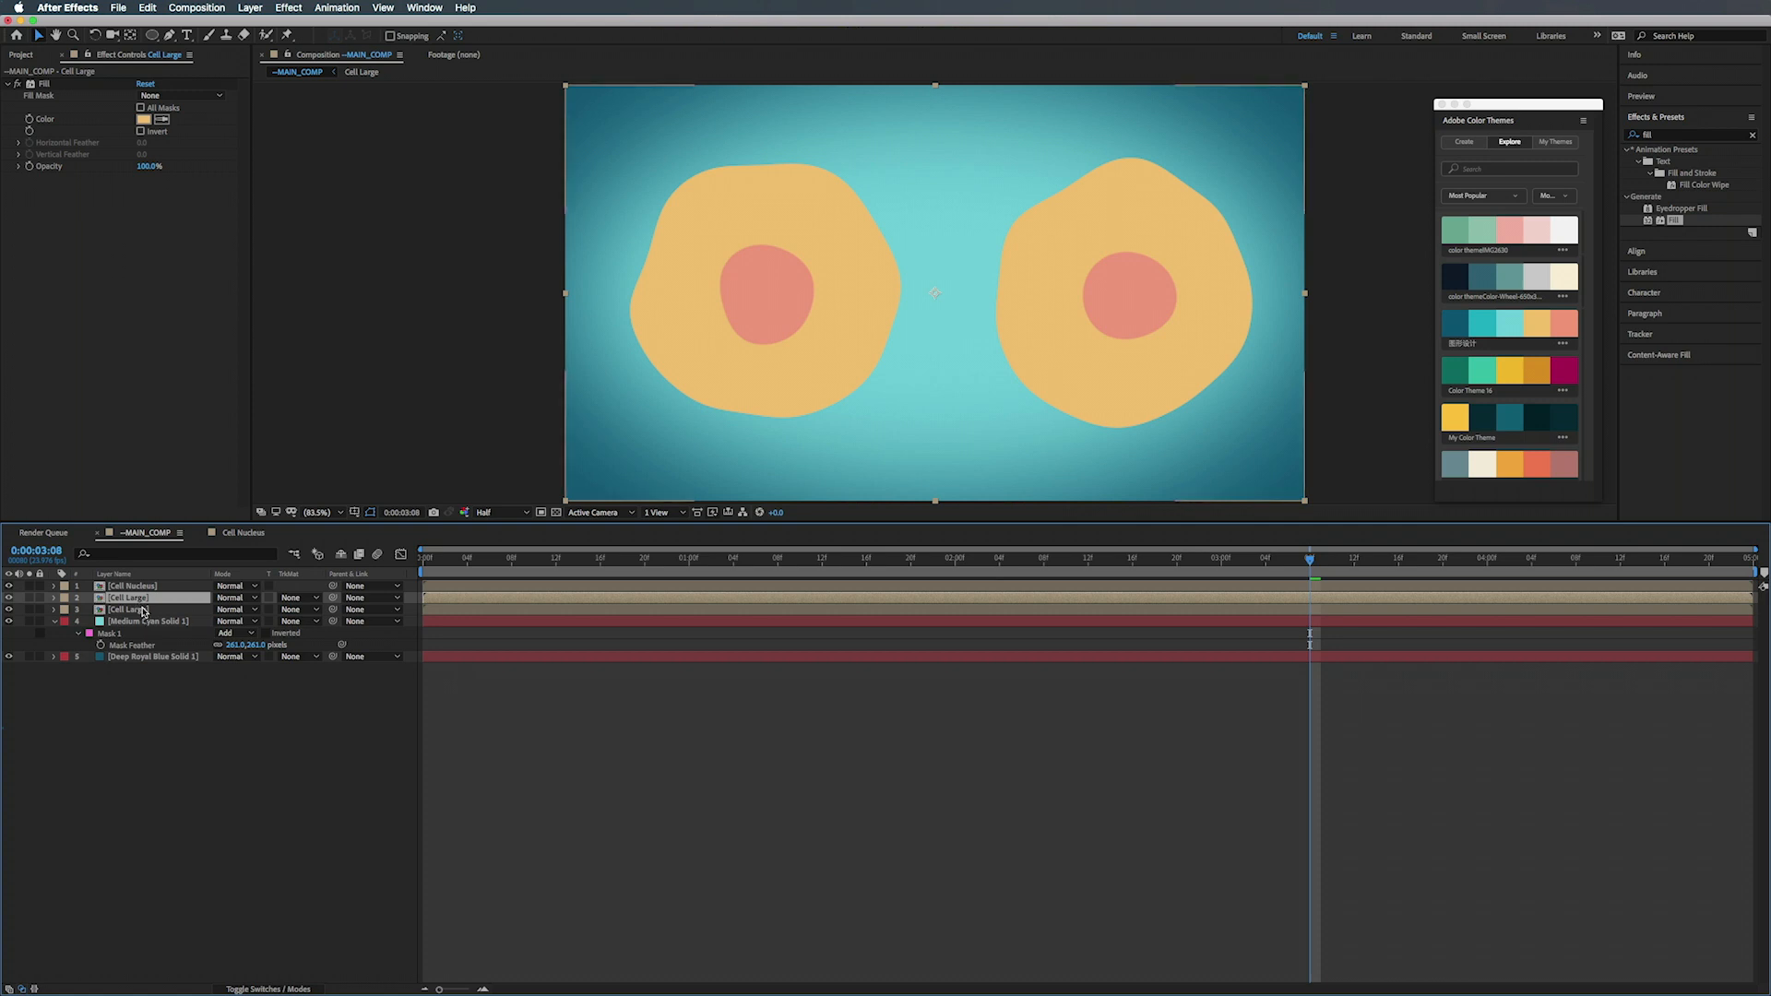
- Rename the lower Cell Large copy to Cell Large Color and the upper one to Cell Large Stroke
left_click(143, 610)
key("Return")
key("Right")
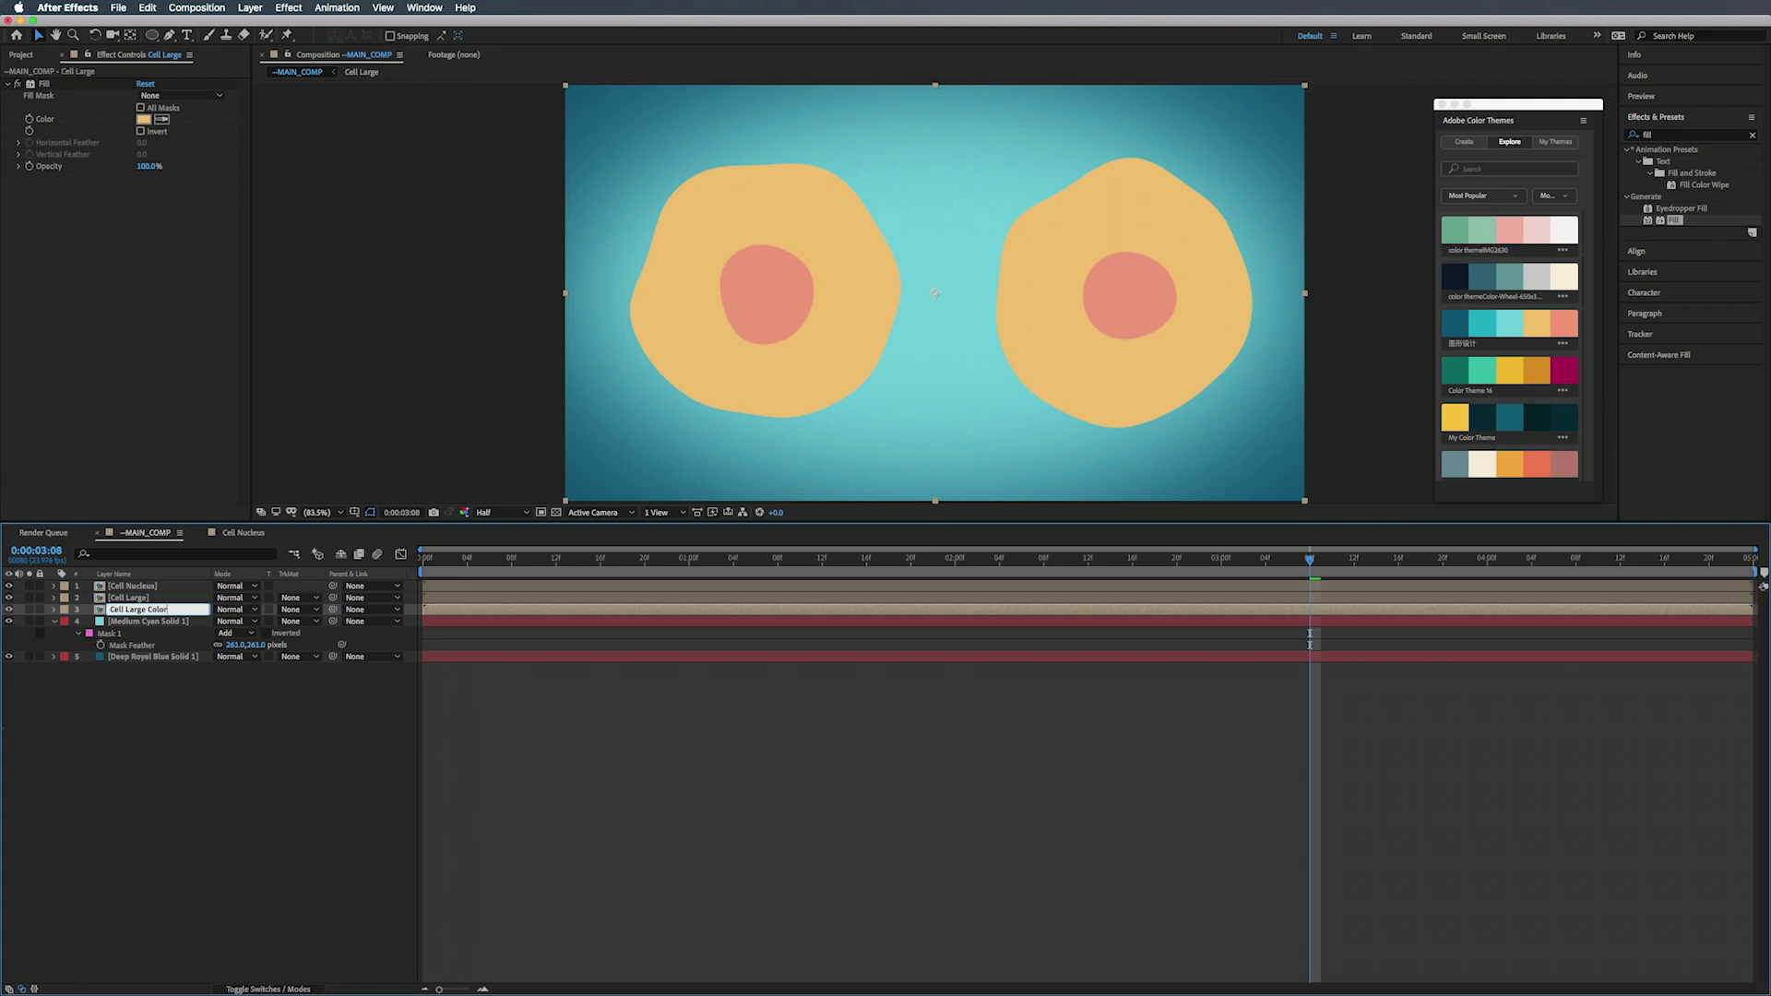
key("Return")
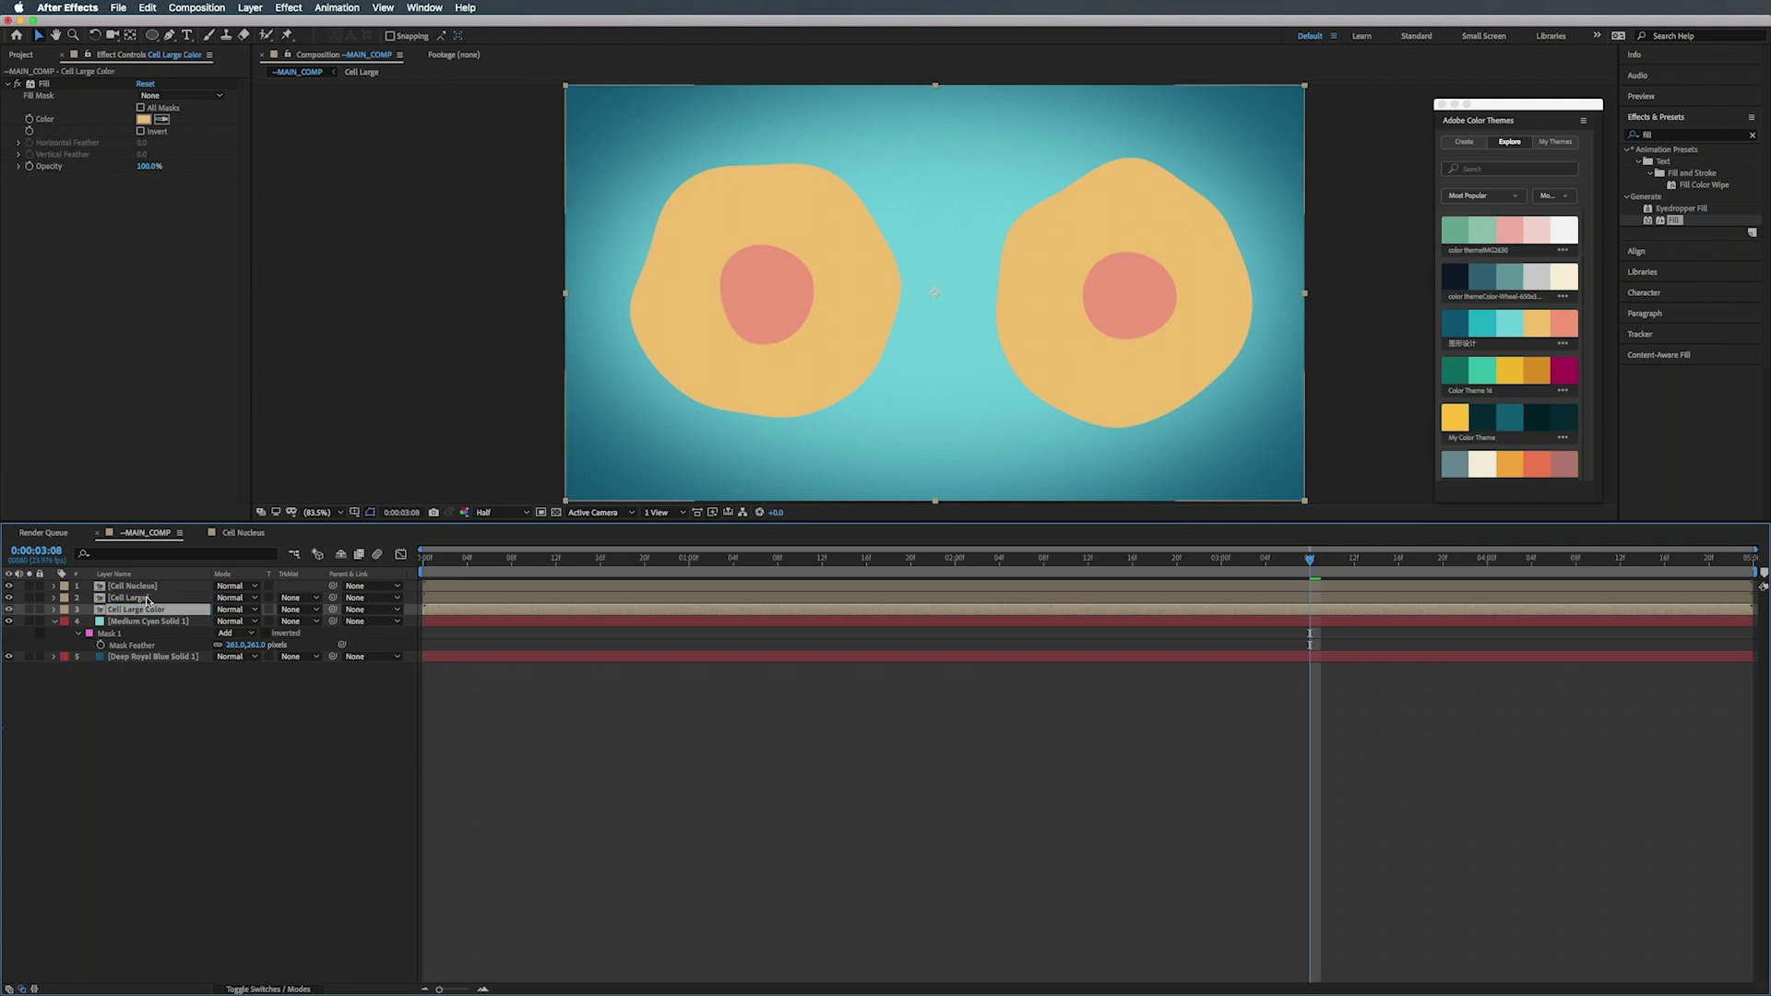
left_click(146, 598)
key("Return")
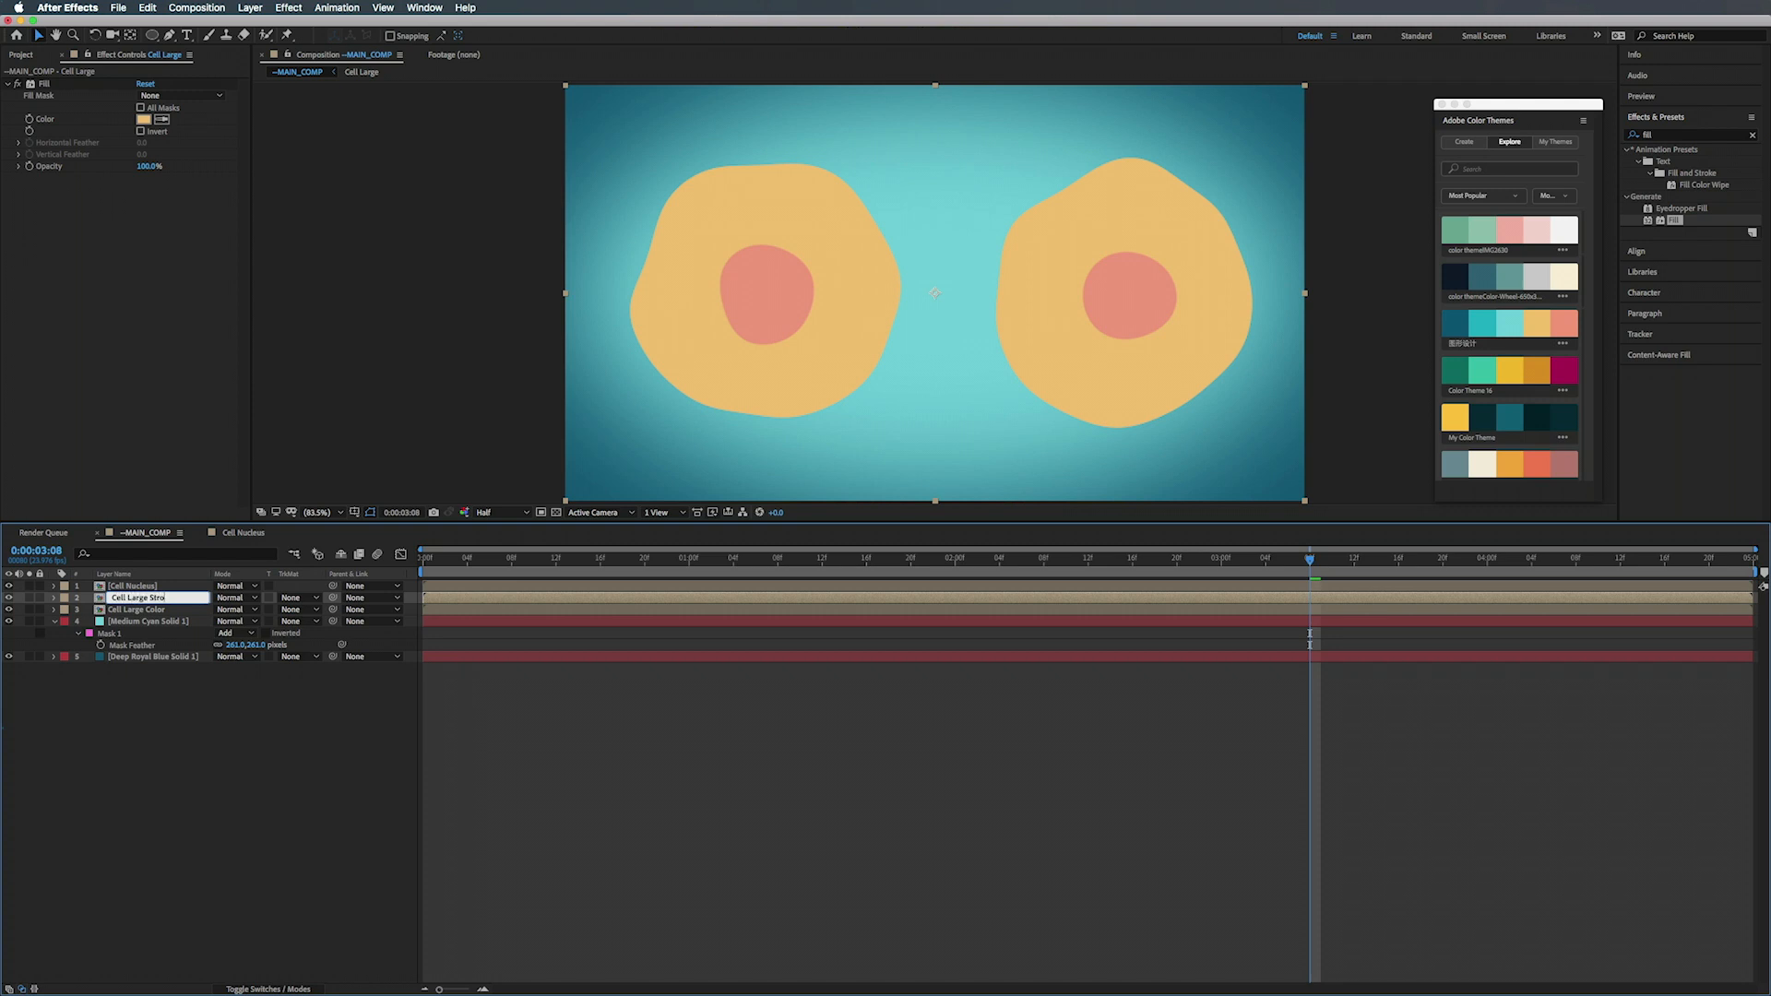
key("Return")
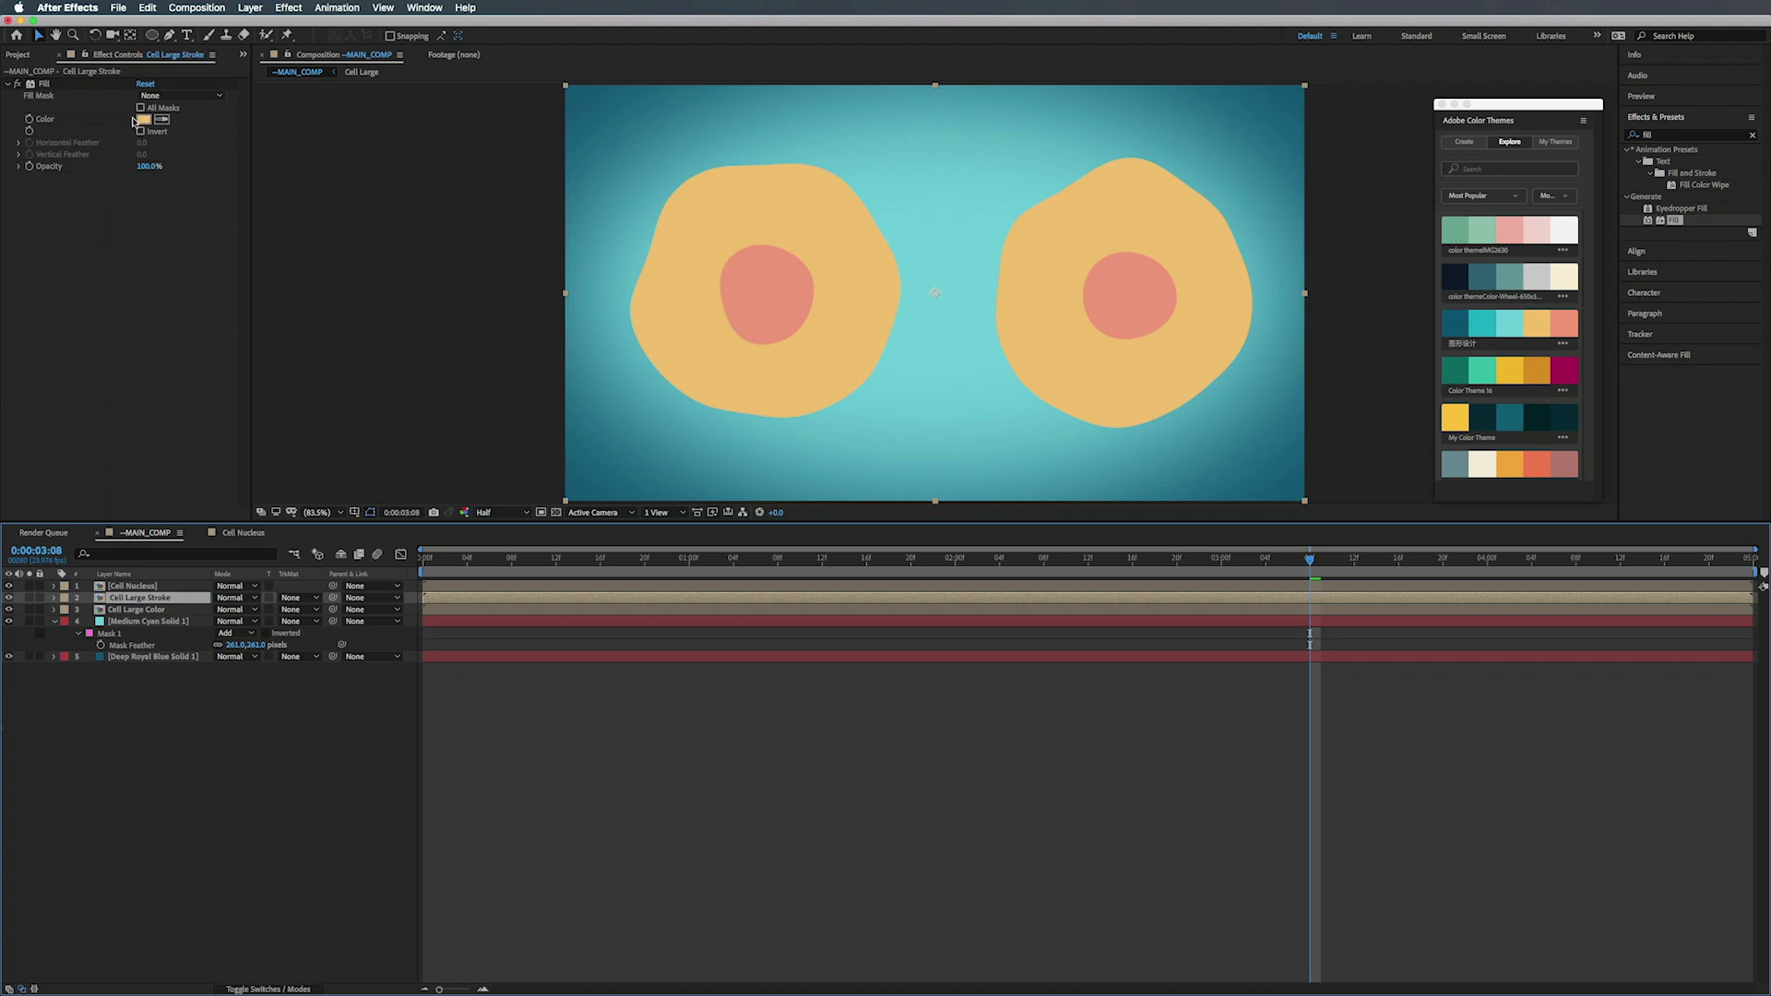
- Set the Fill color of Cell Large Stroke to black
left_click(142, 120)
left_click_drag(440, 218, 455, 344)
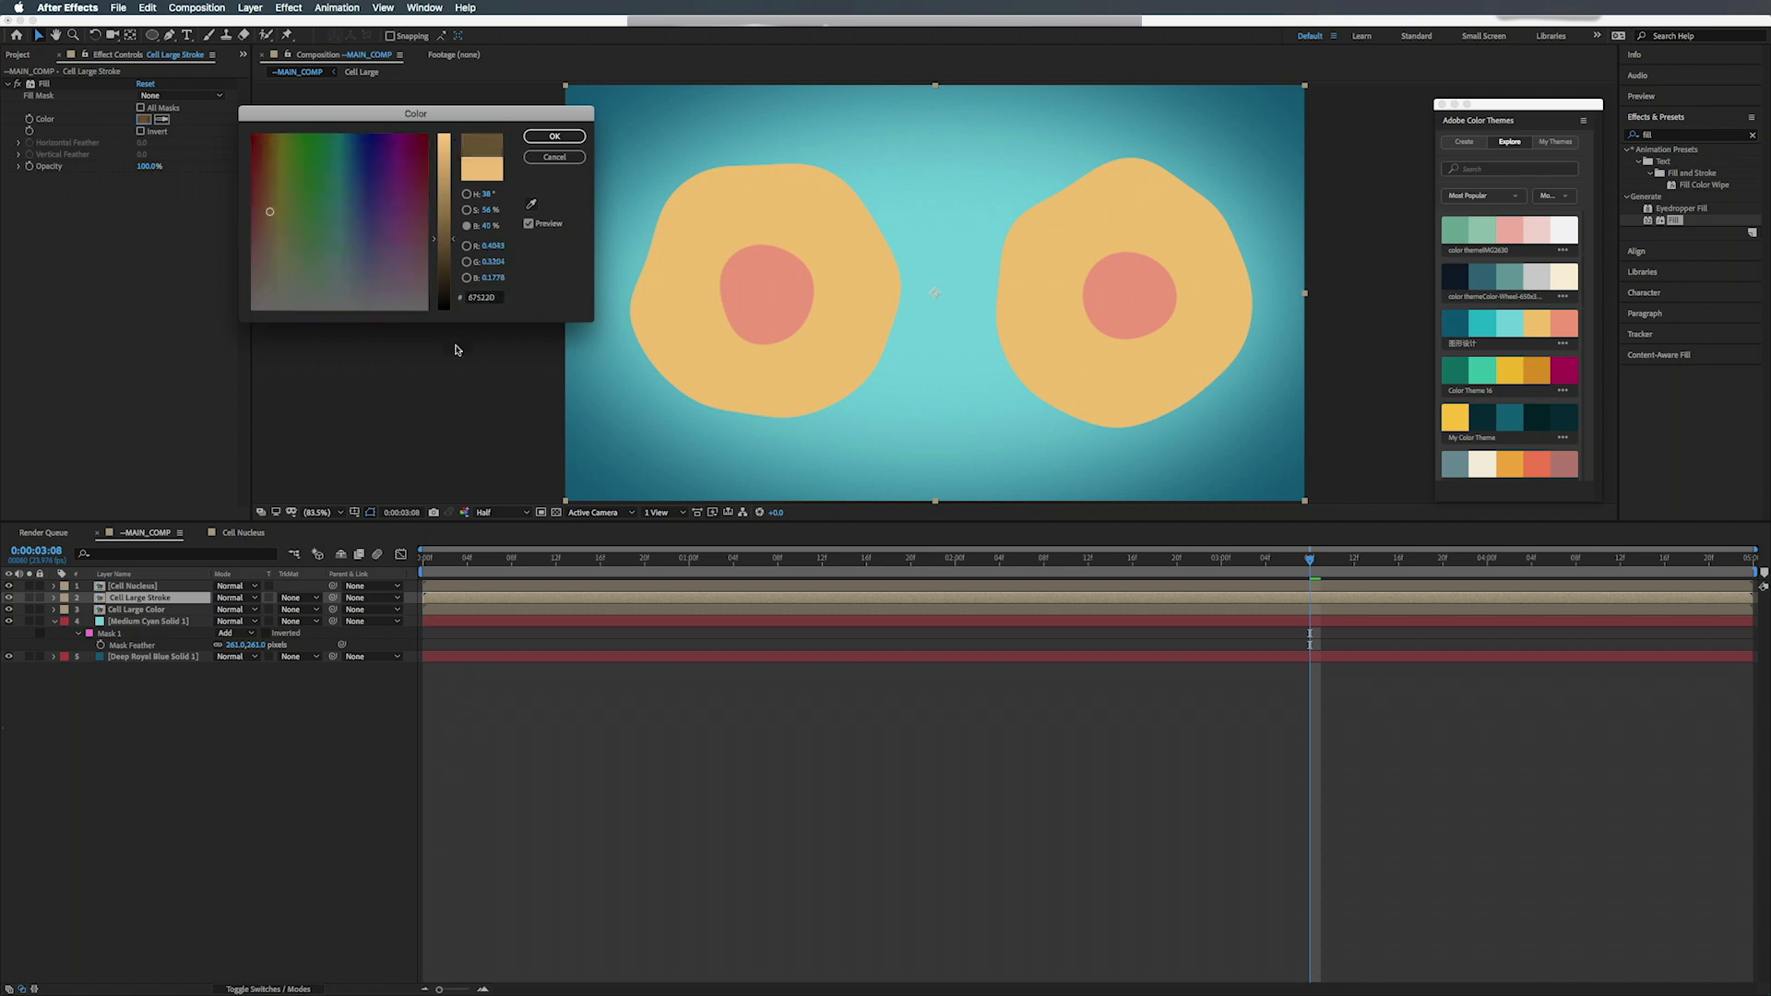
left_click(554, 137)
left_click(160, 266)
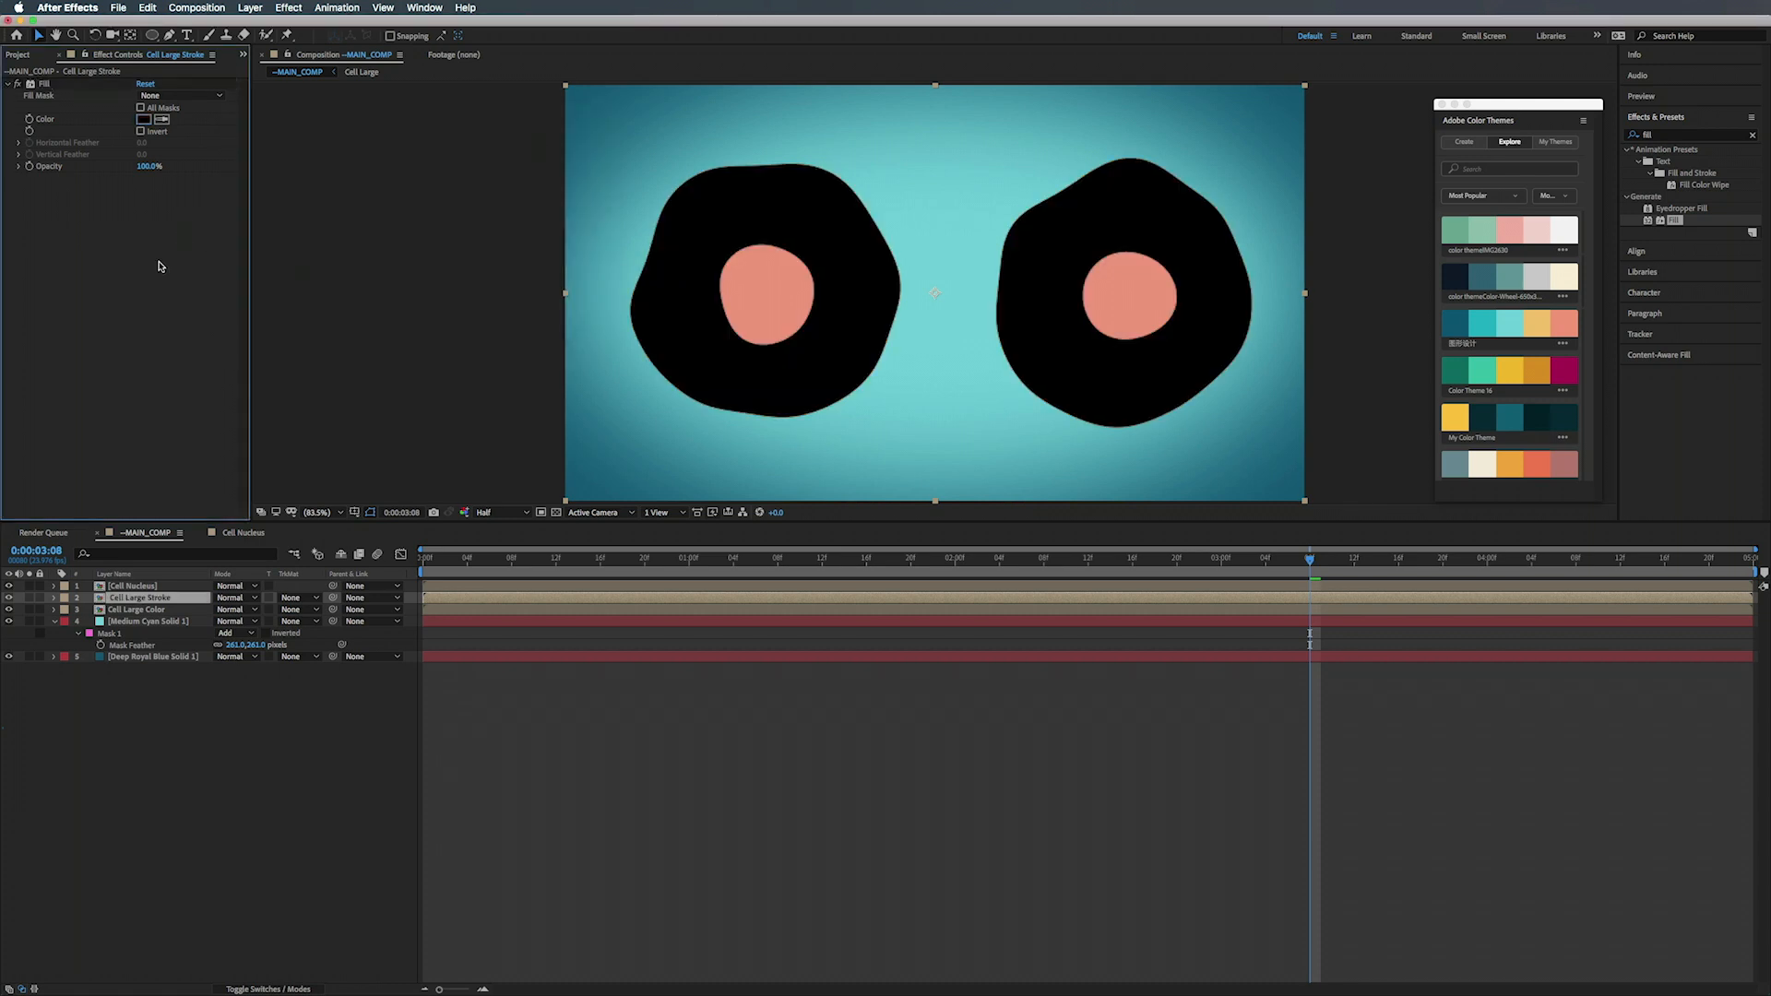
- Apply the Minimax effect to Cell Large Stroke with the channel set to Alpha and Color and a radius of 1
left_click(1643, 136)
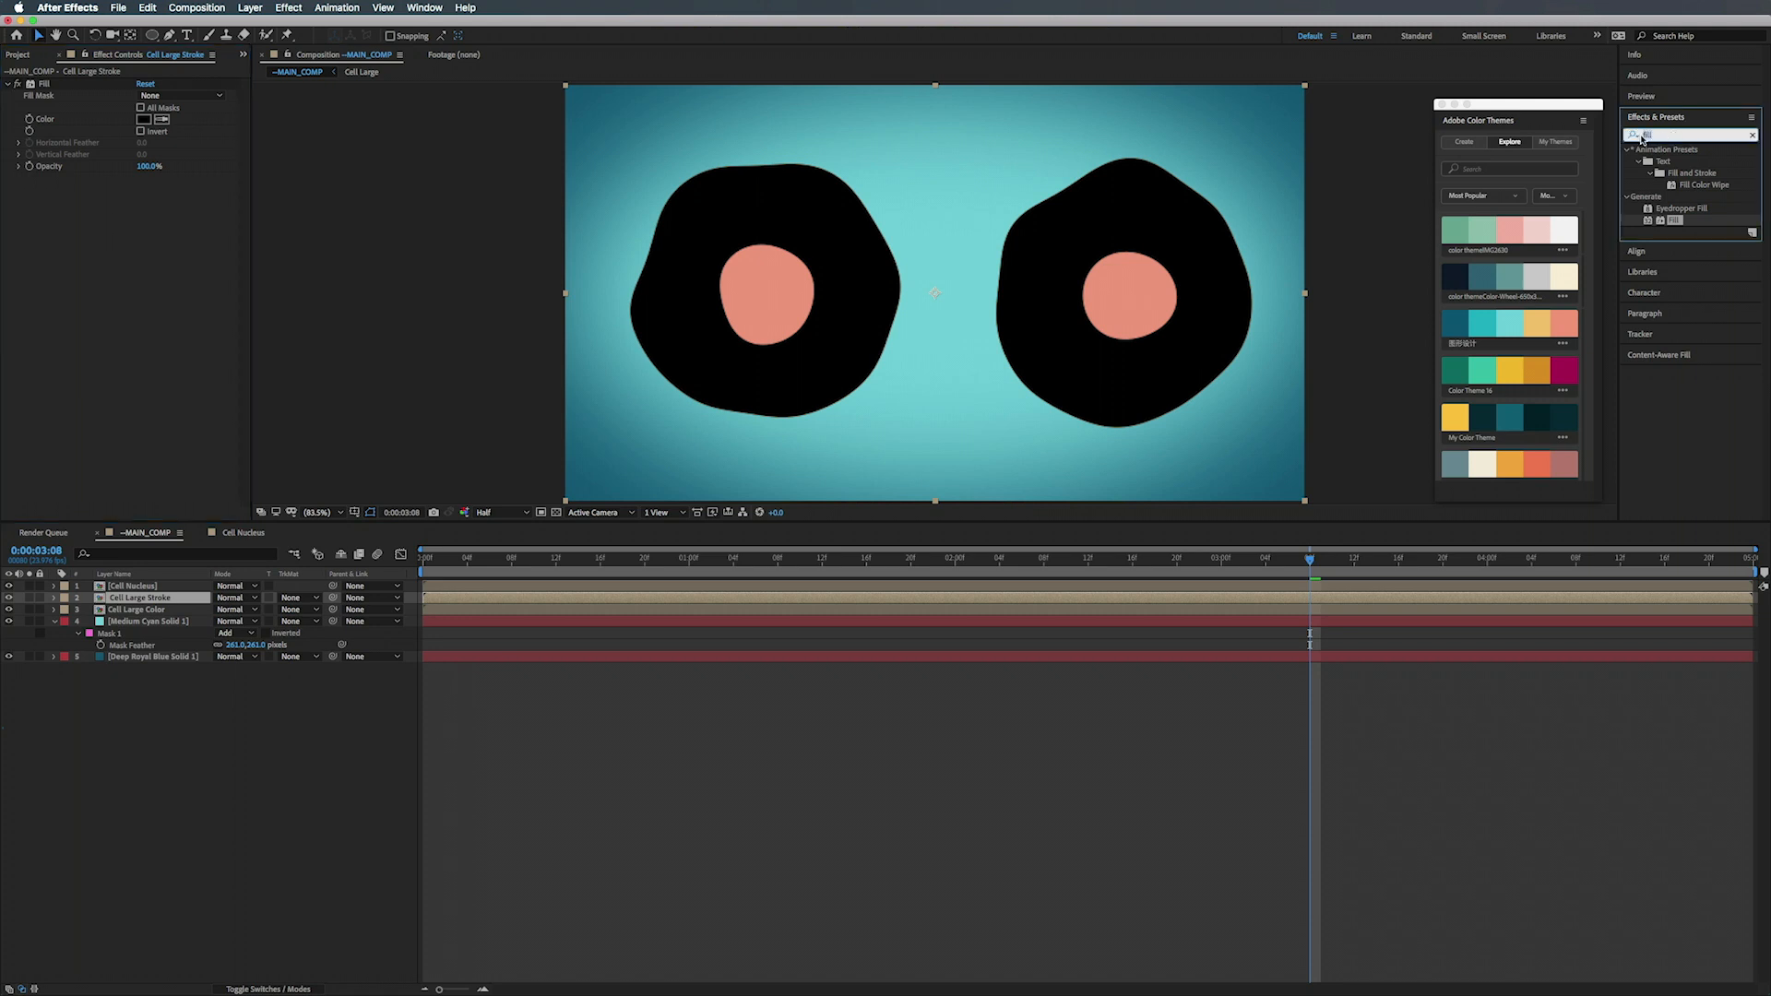
type("minim")
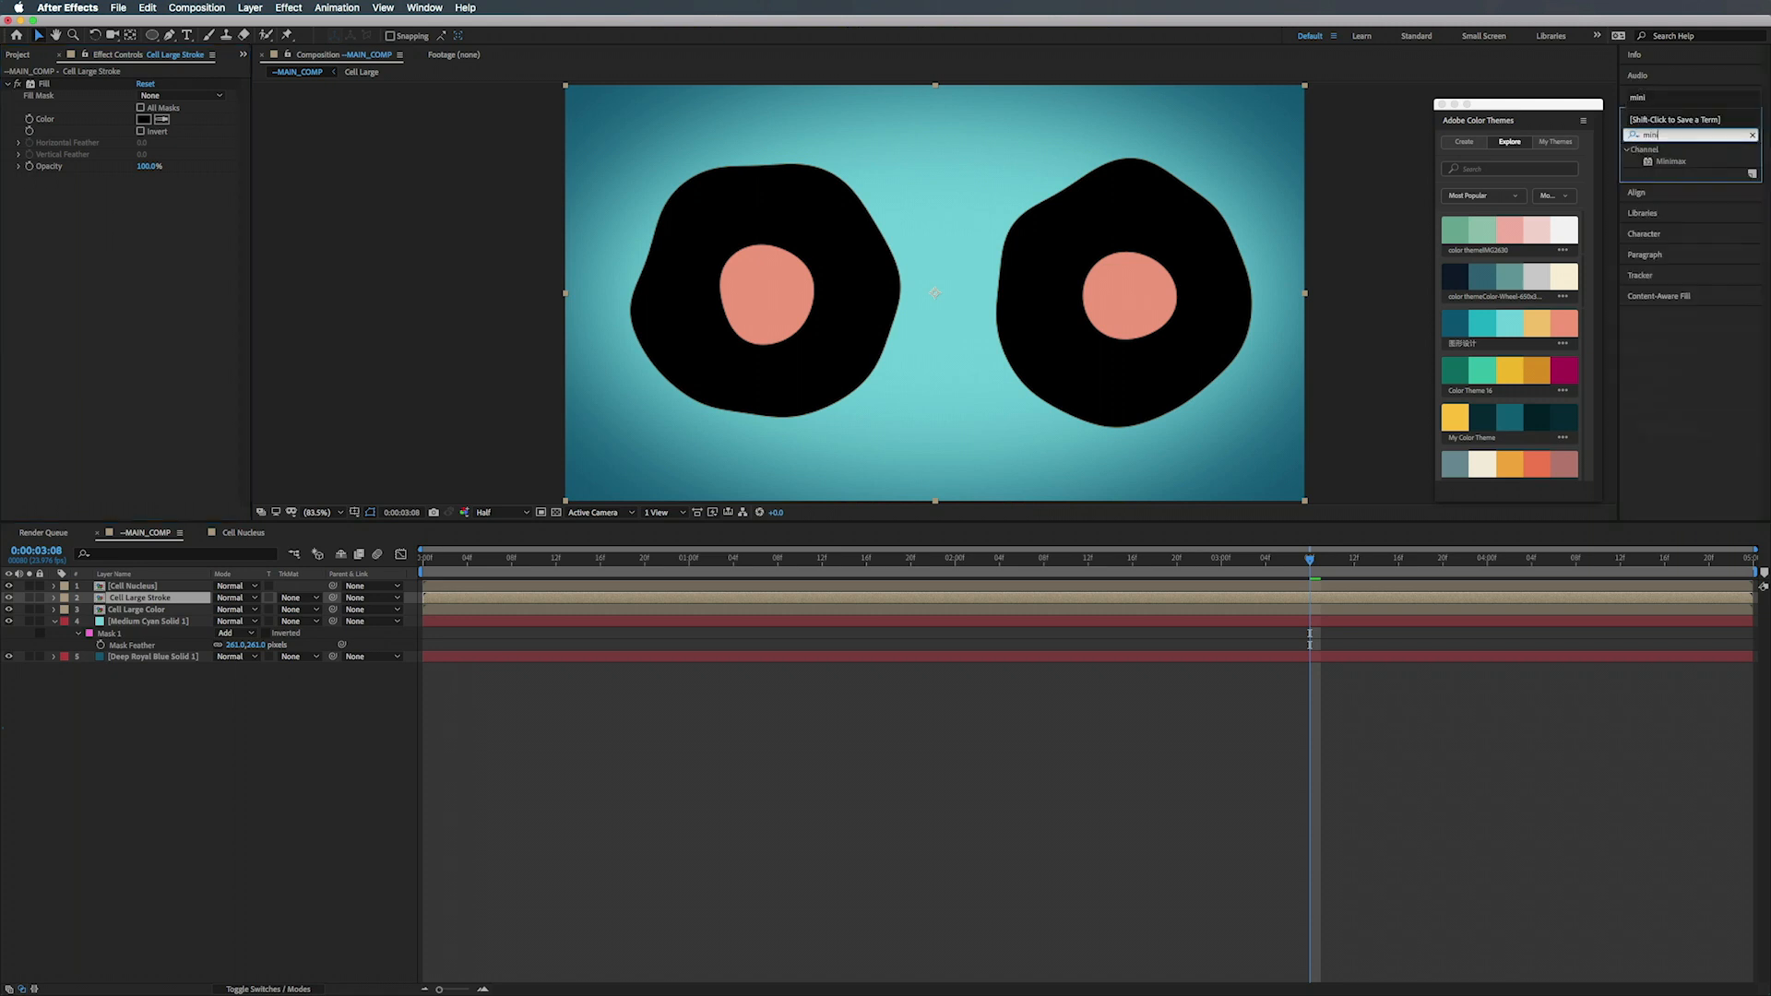
left_click(1671, 162)
left_click_drag(1536, 212, 71, 259)
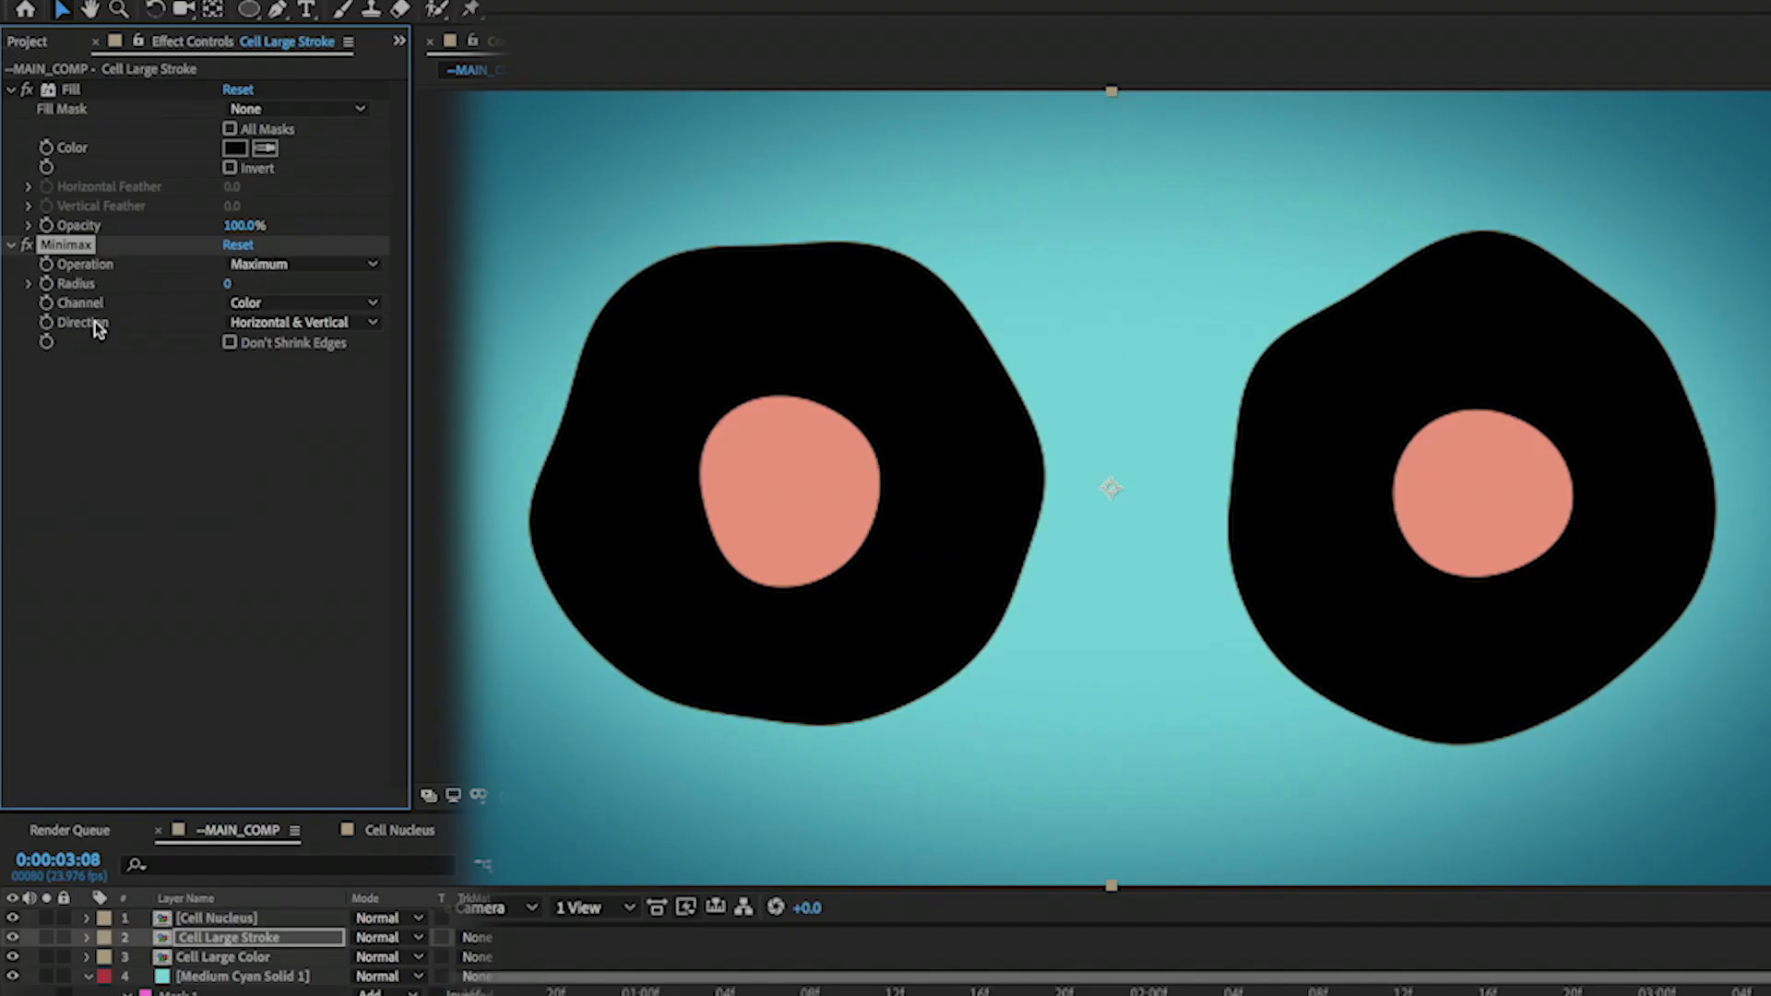
left_click(268, 303)
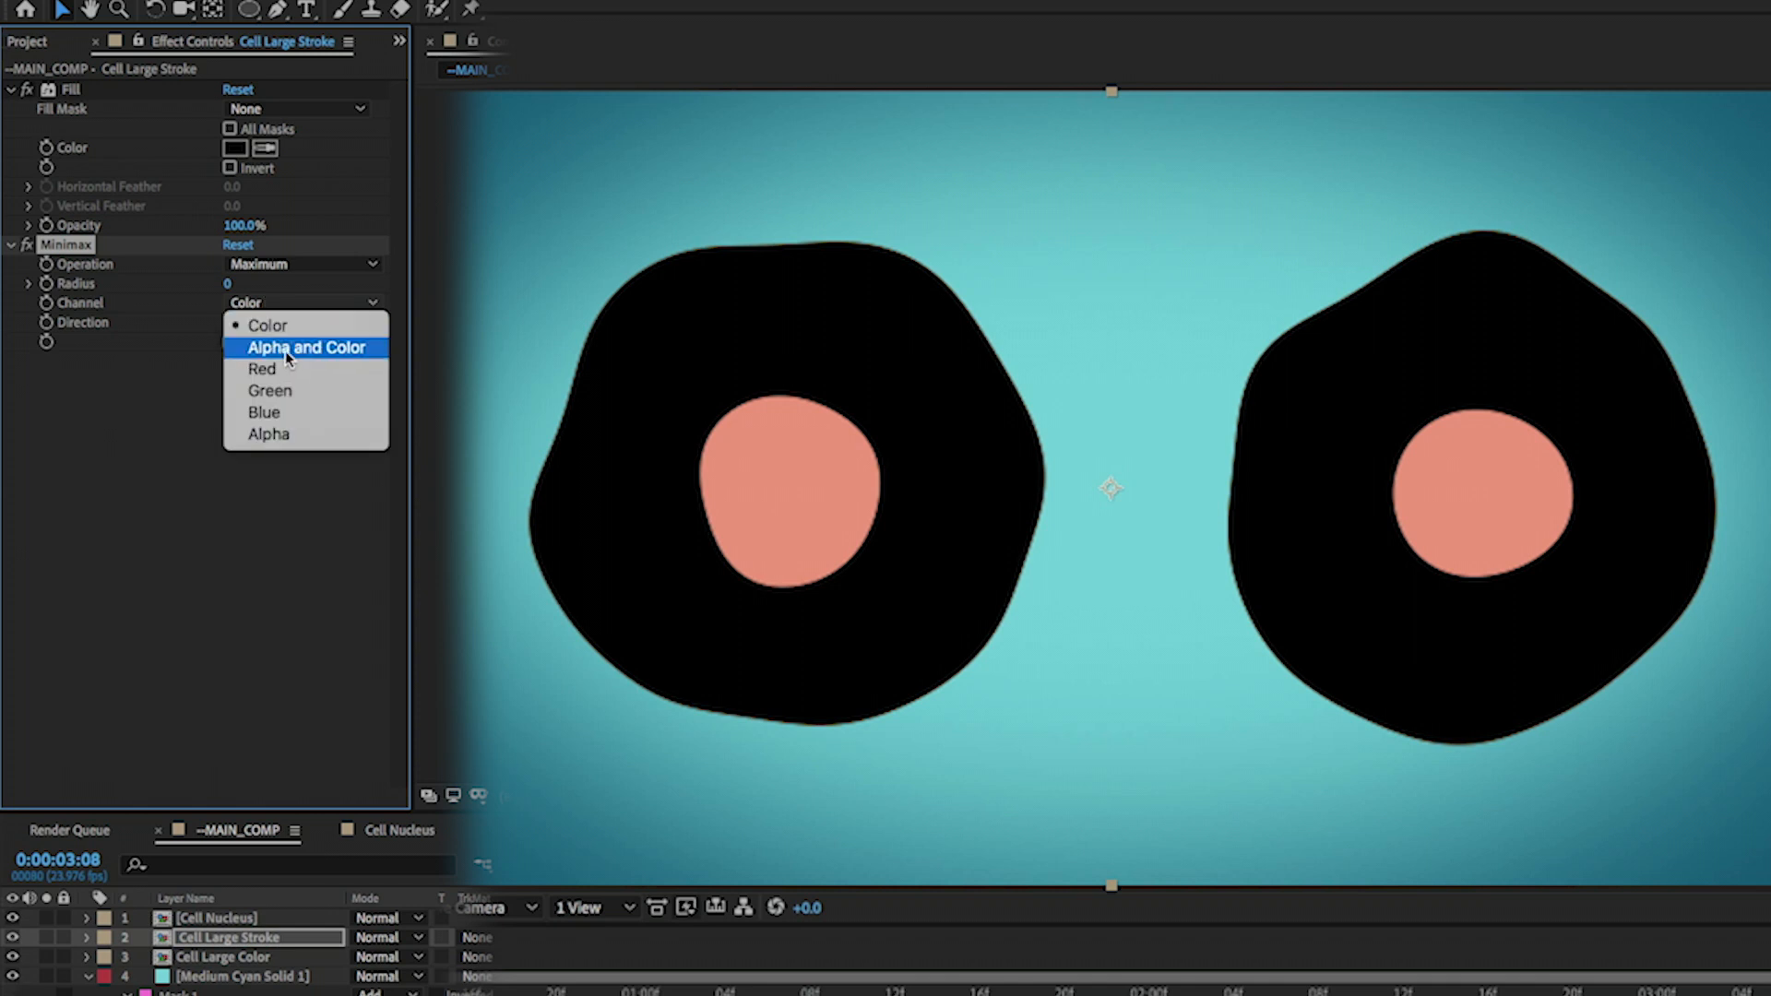
left_click(288, 350)
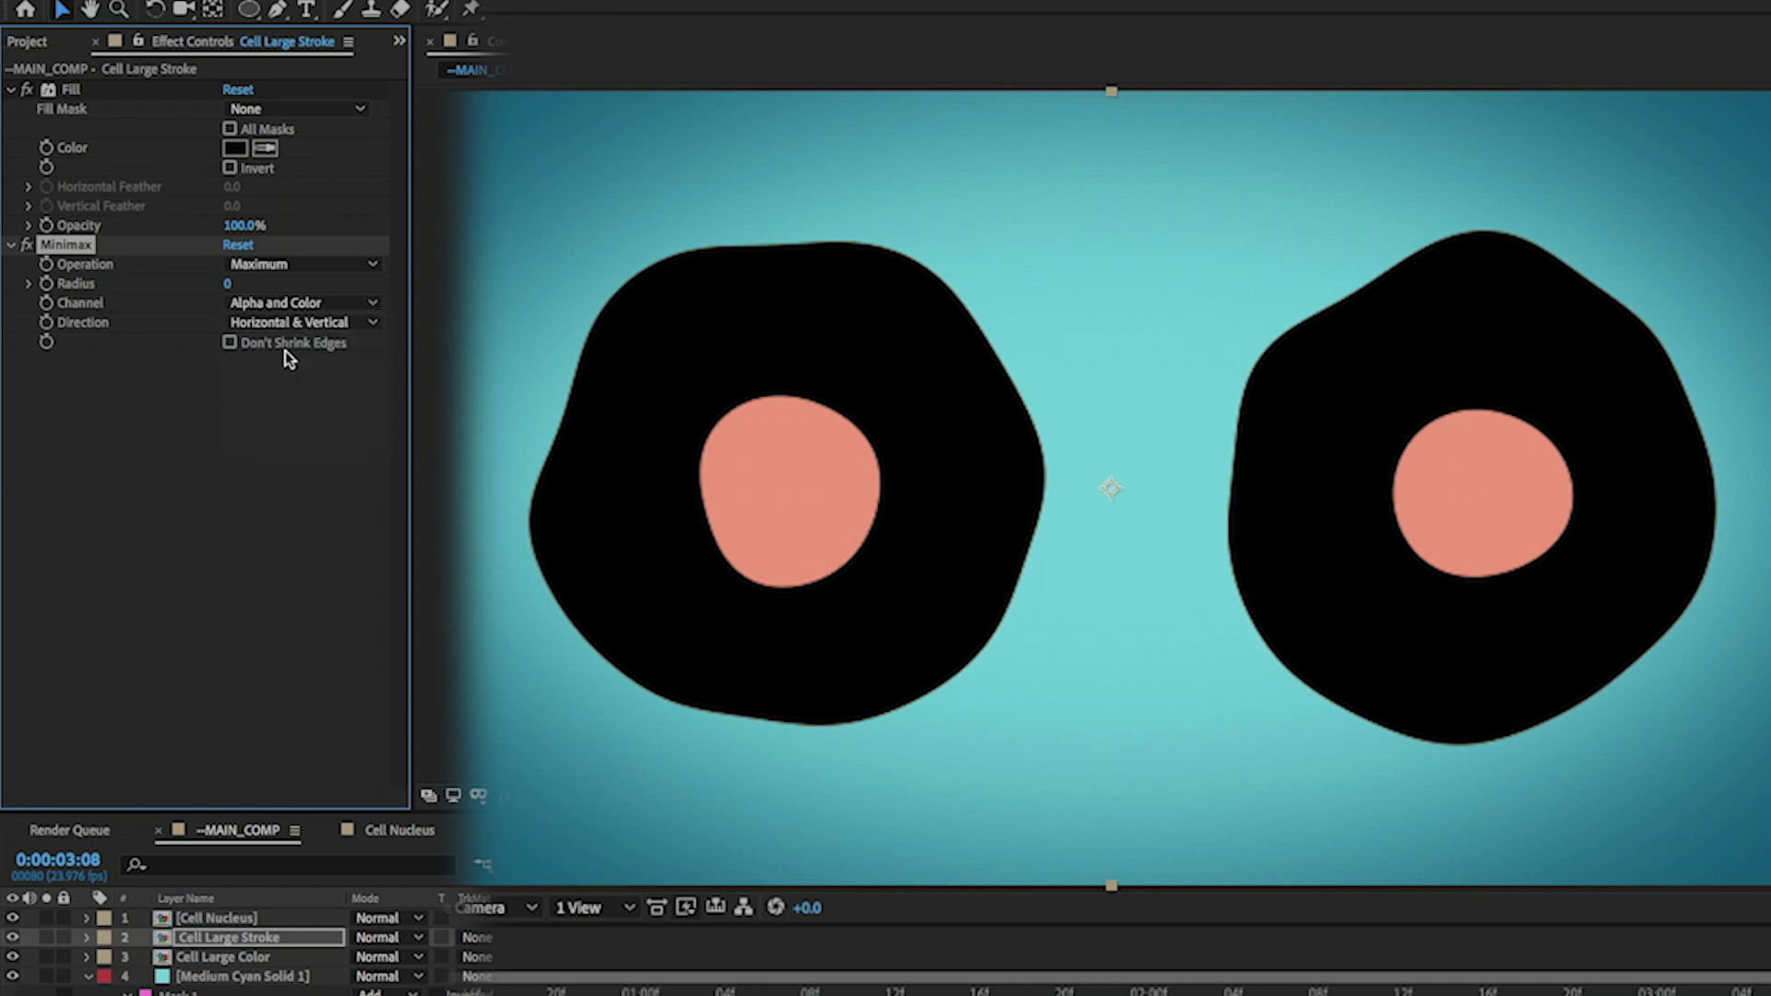
left_click(228, 284)
key("Up")
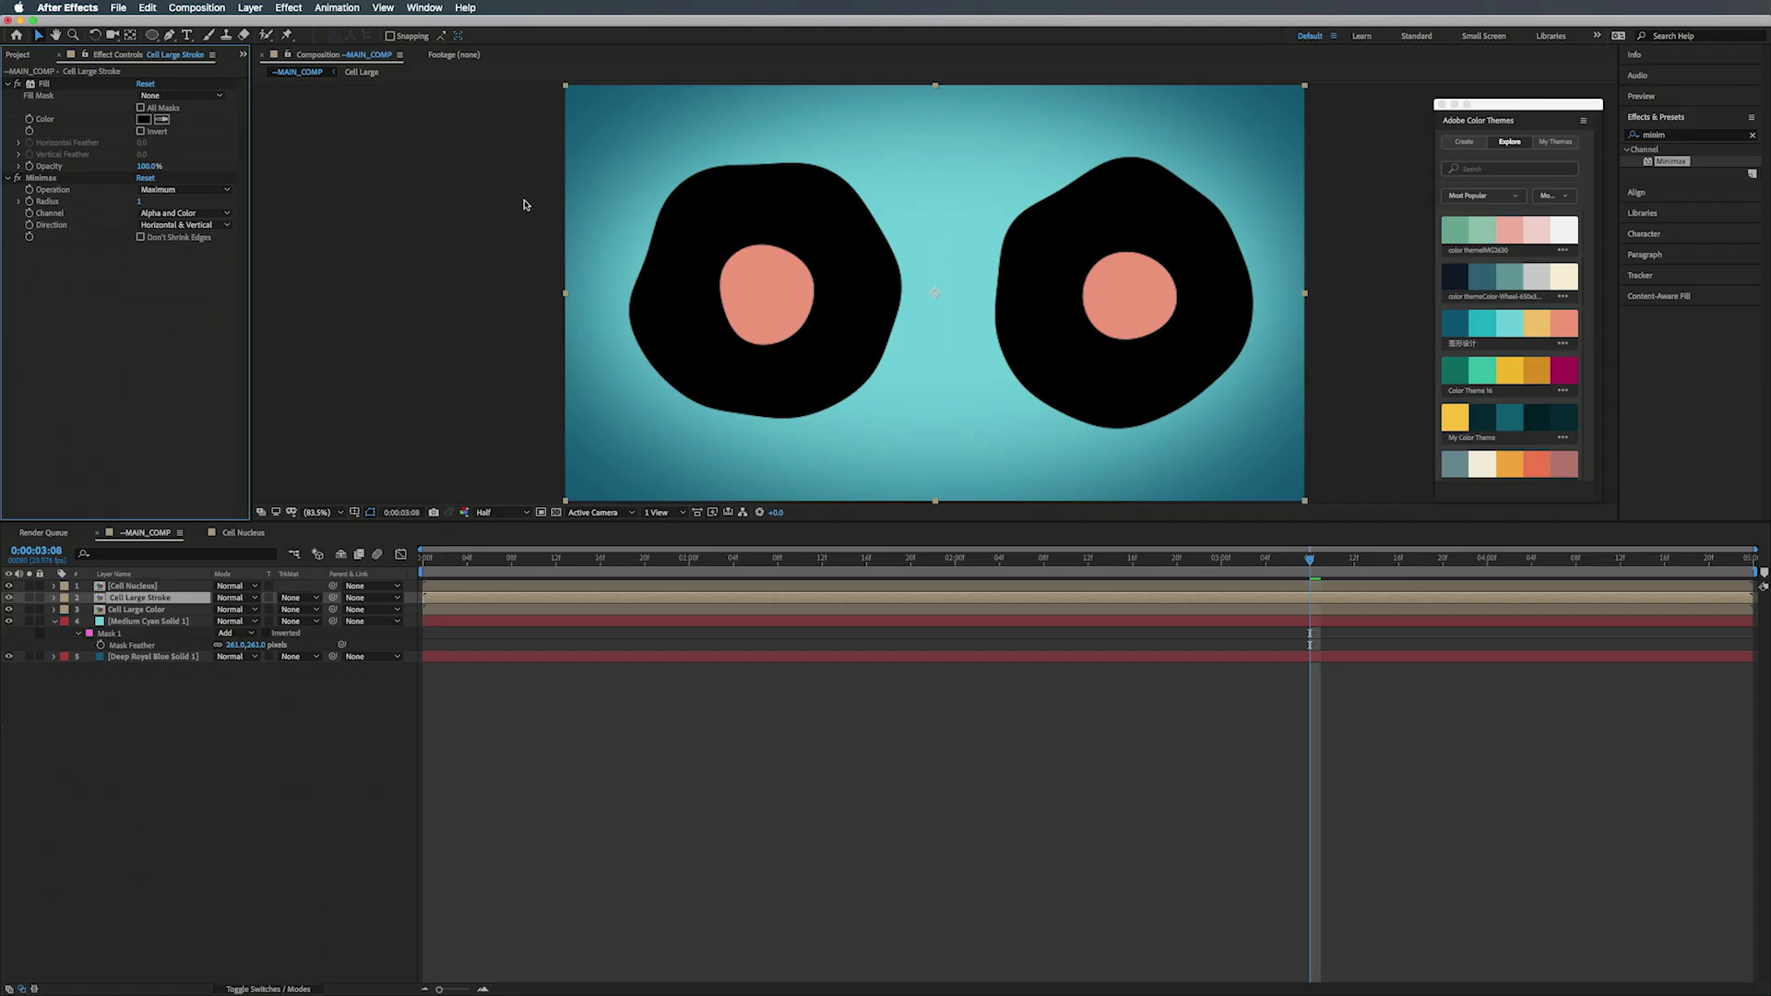
- Add the CC Composite effect below Minimax on Cell Large Stroke and set Composite Original to Silhouette Alpha
left_click(1680, 135)
left_click_drag(1681, 137, 1609, 142)
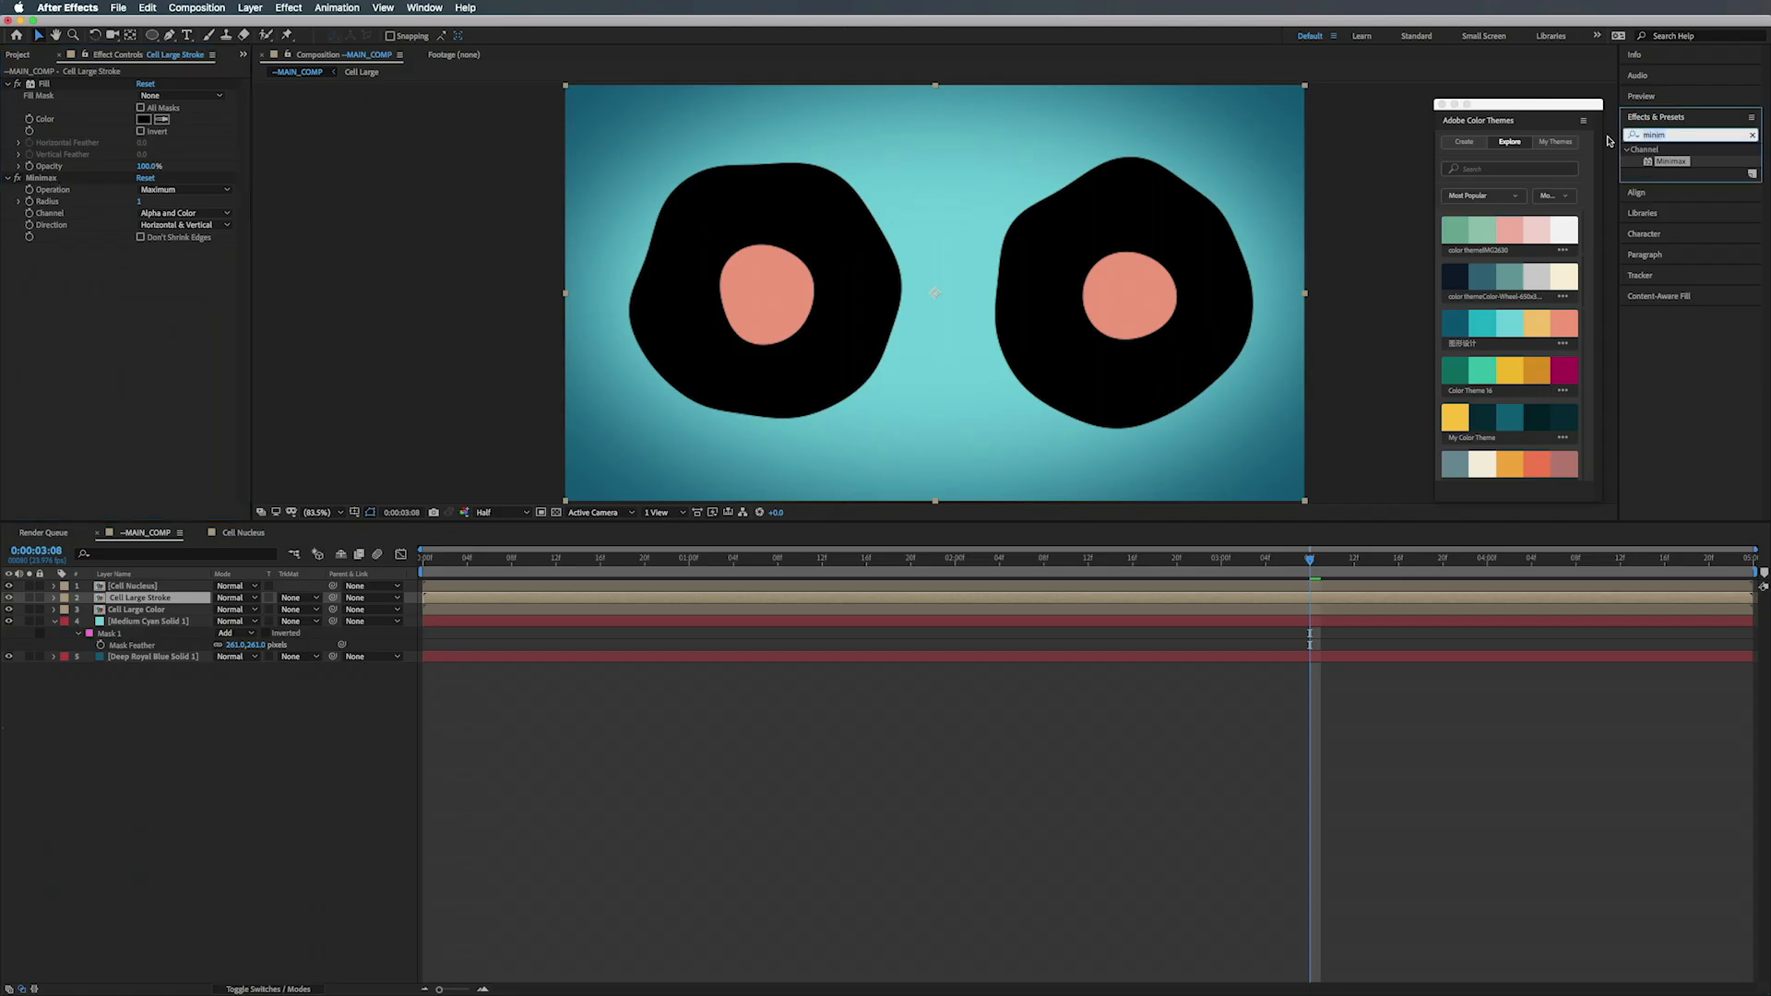
type("cc com")
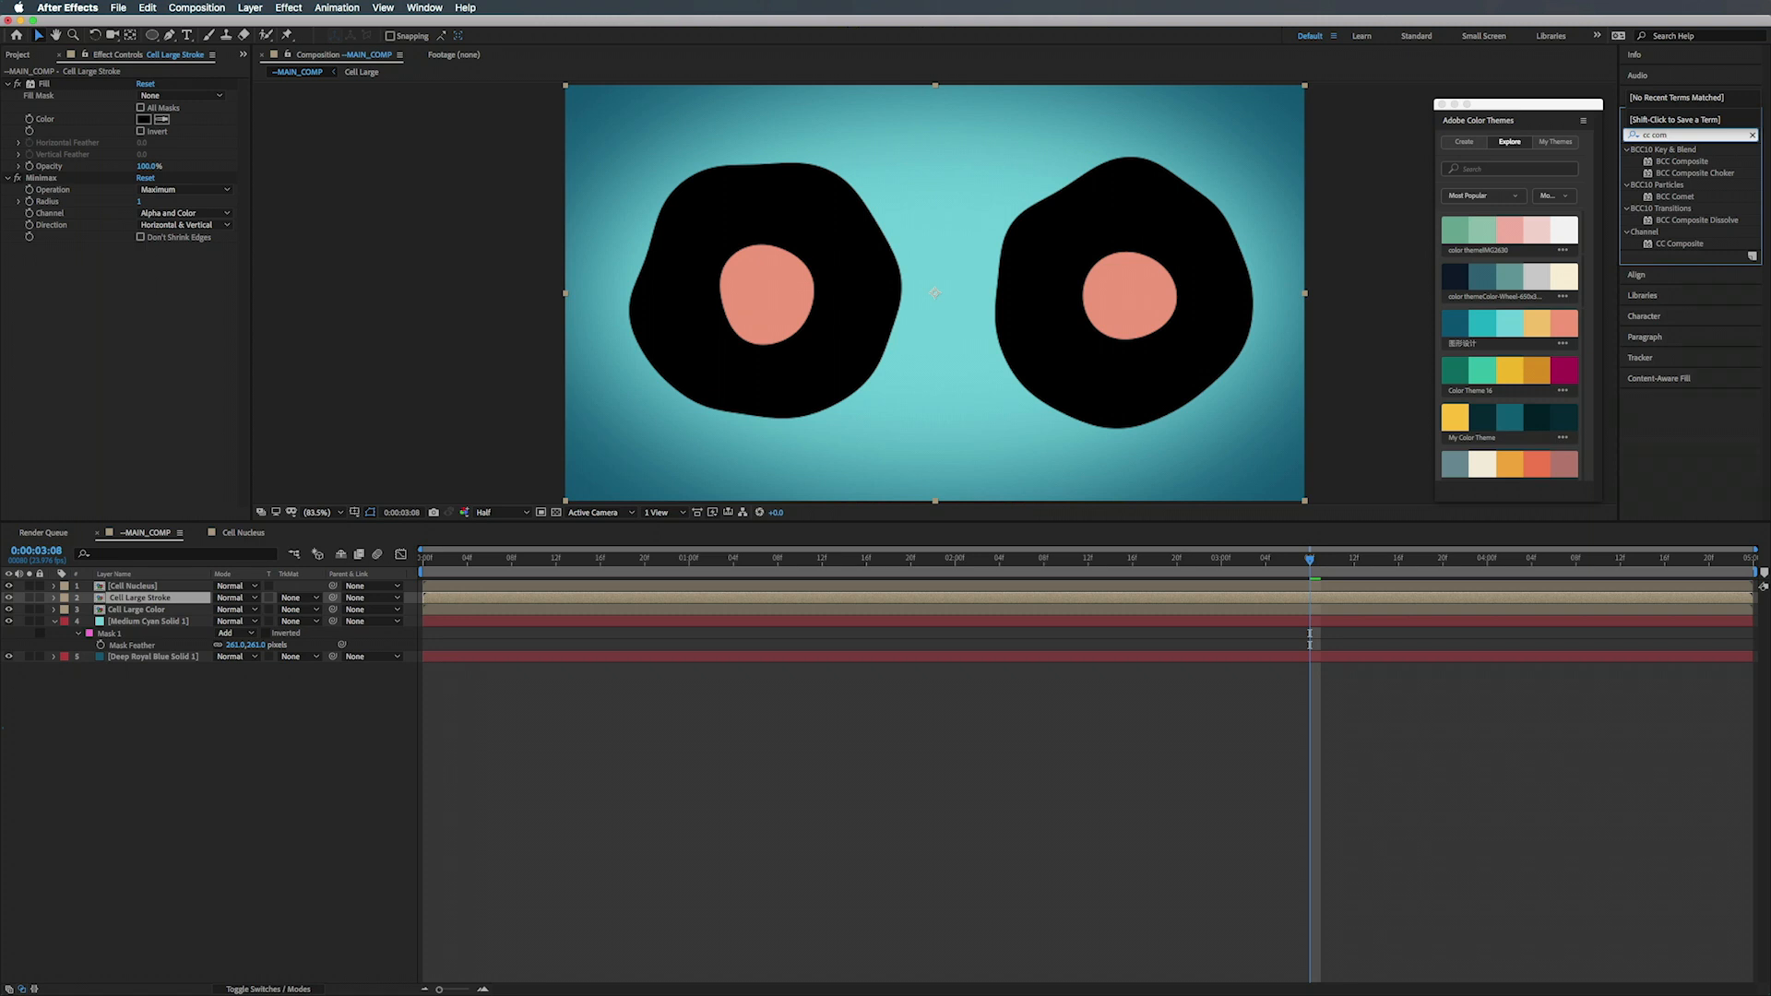
type("po")
mouse_move(1679, 220)
left_mouse_down()
mouse_move(462, 375)
mouse_move(114, 347)
mouse_move(150, 305)
left_mouse_up()
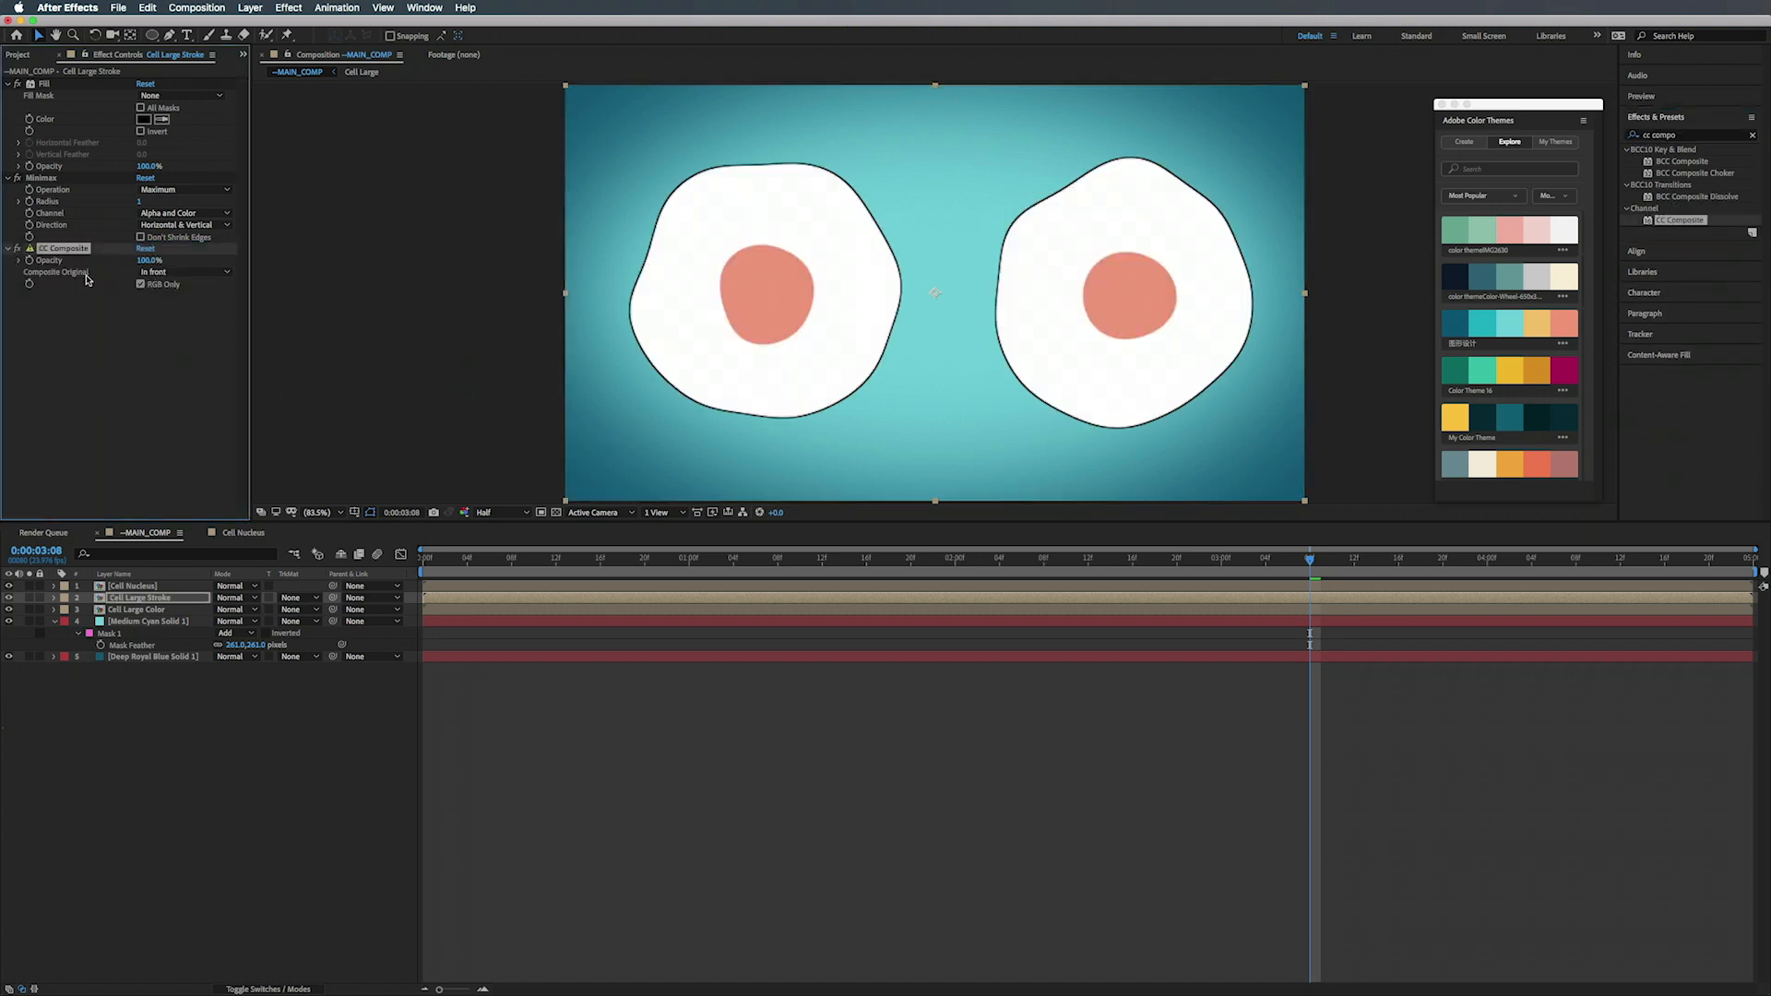
left_click(159, 273)
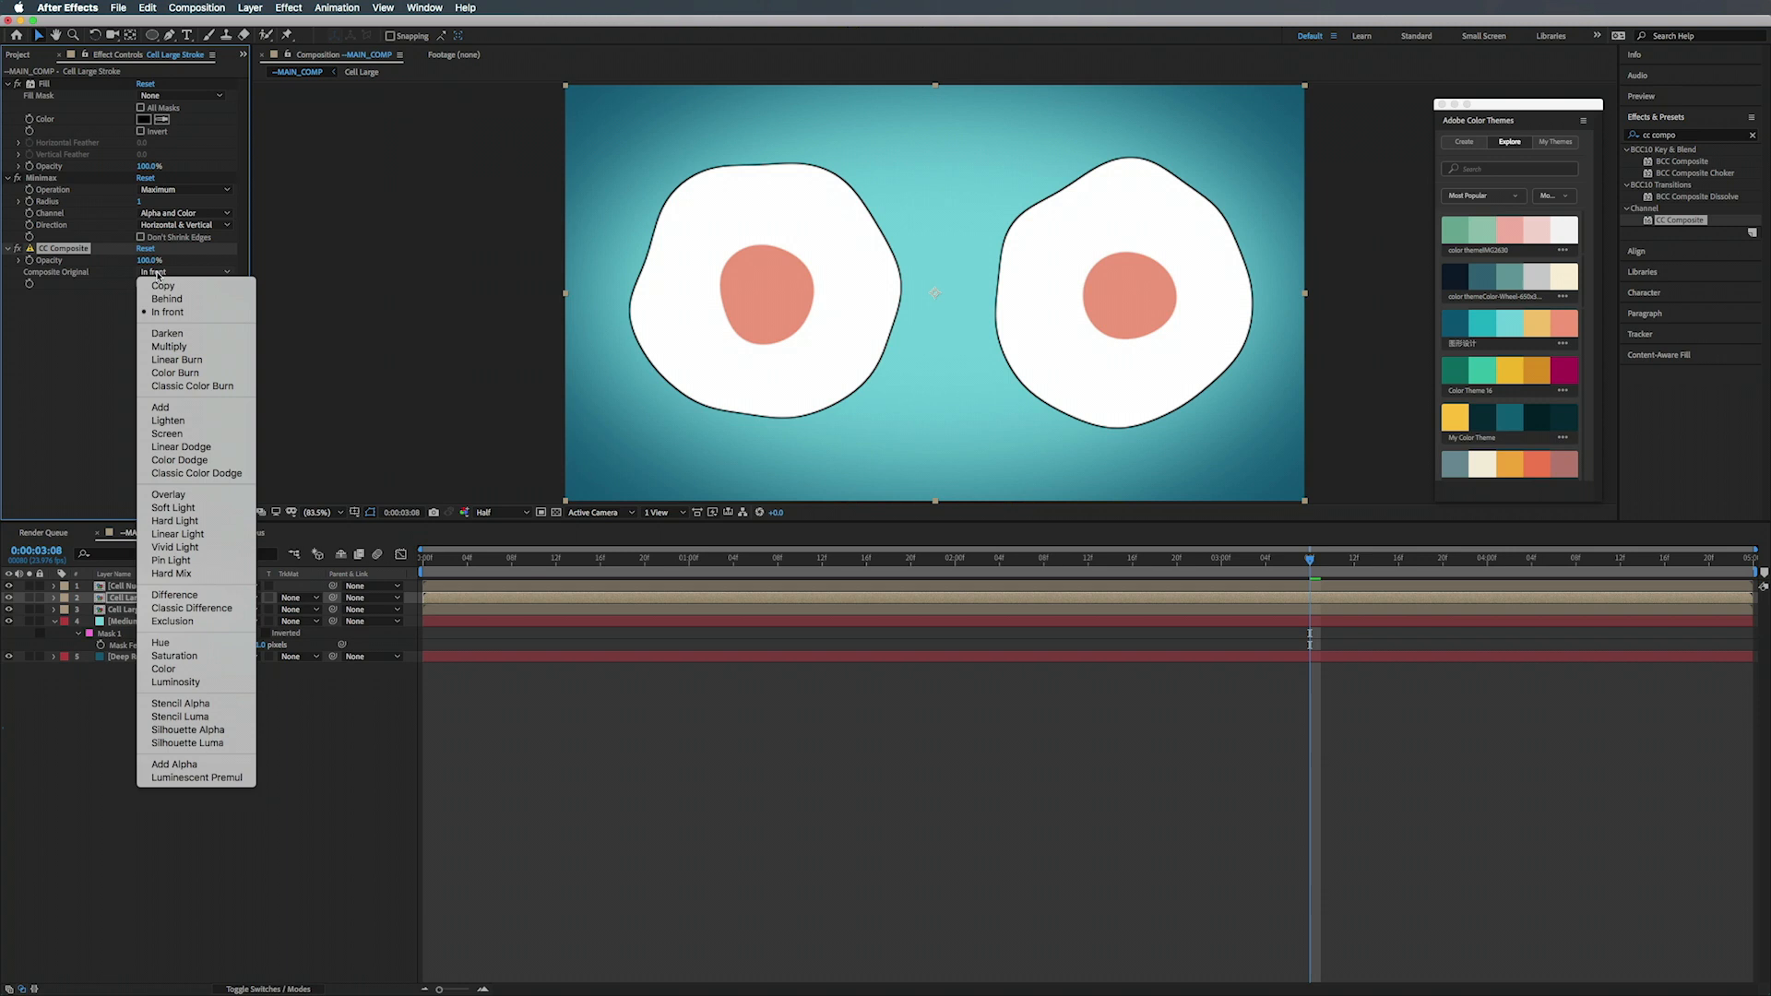
left_click(188, 731)
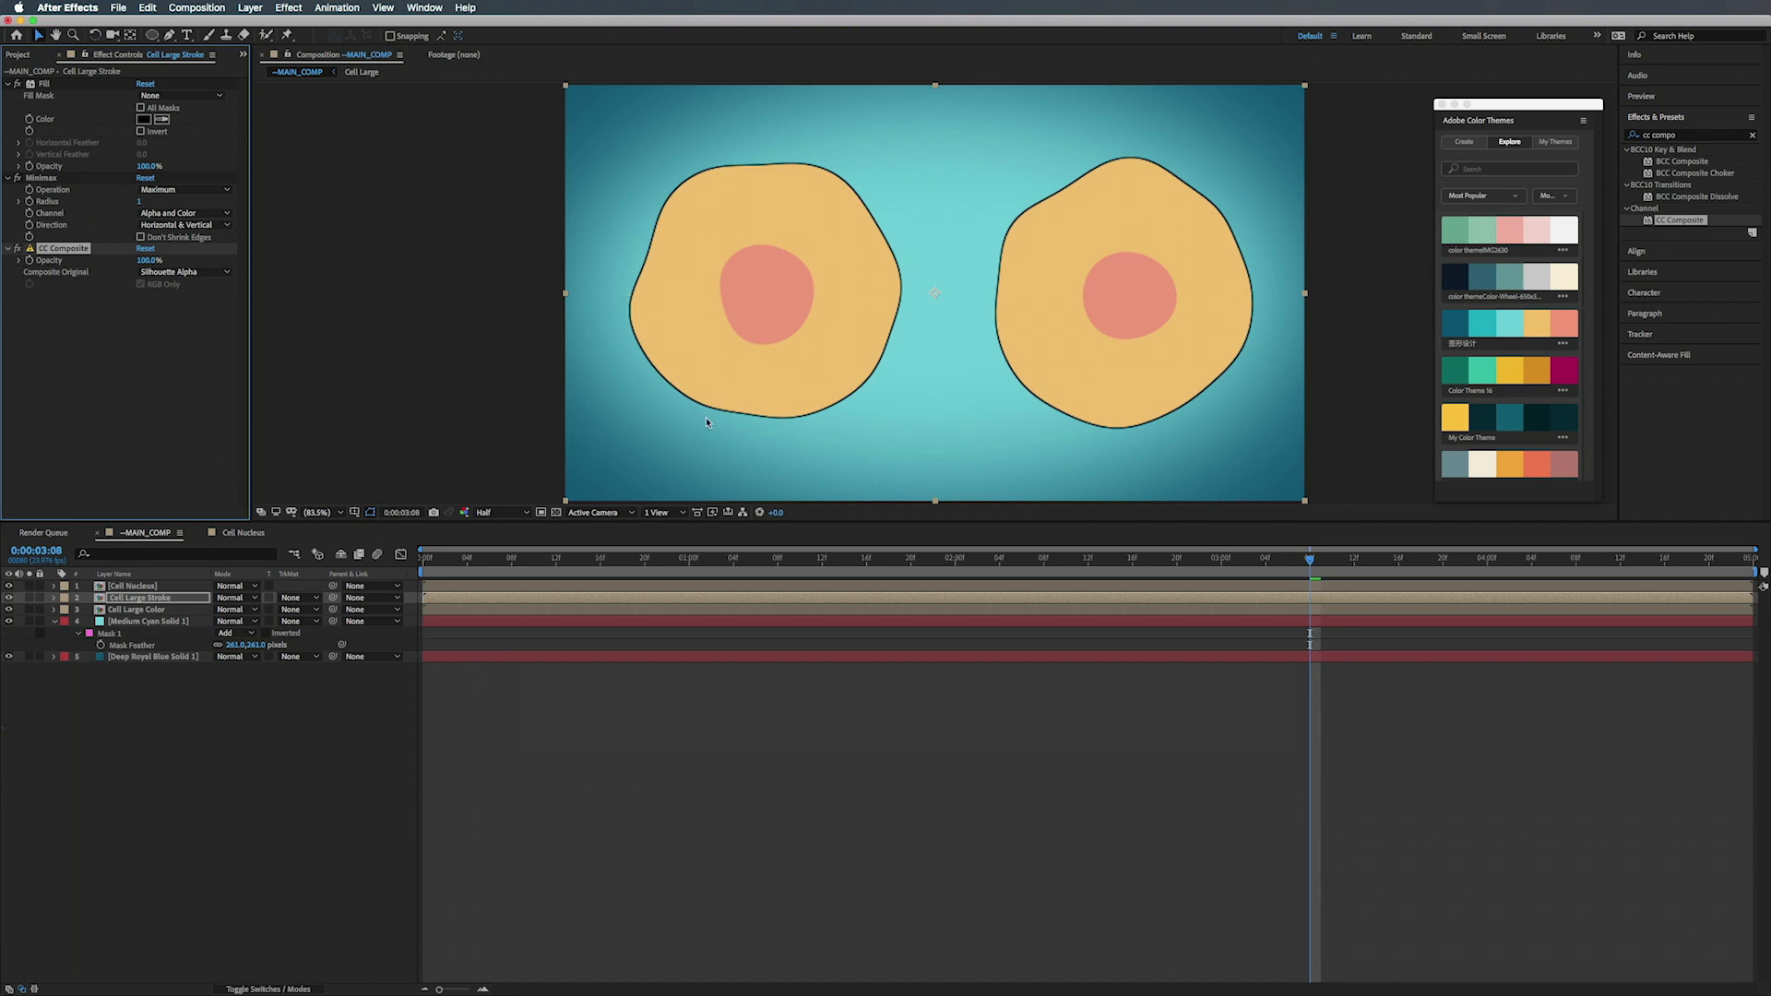
- Set the track matte of Cell Large Stroke to Alpha Inverted Matte using Cell Nucleus
left_click(293, 598)
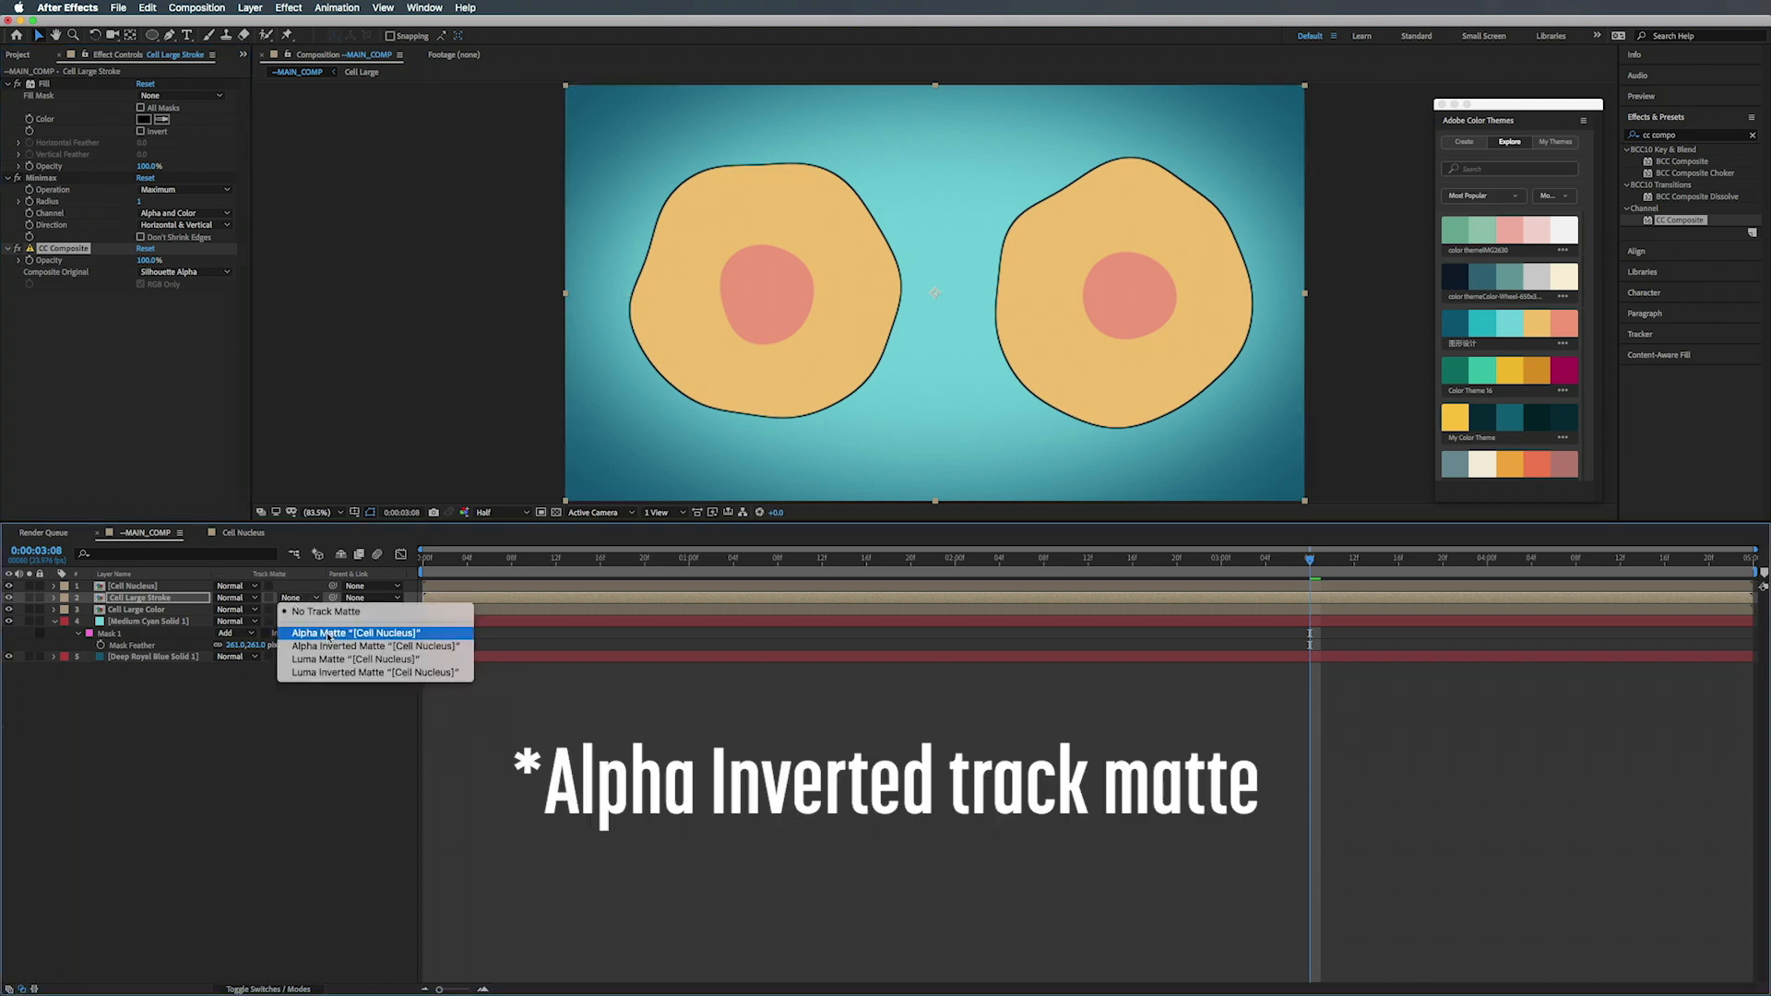
left_click(373, 645)
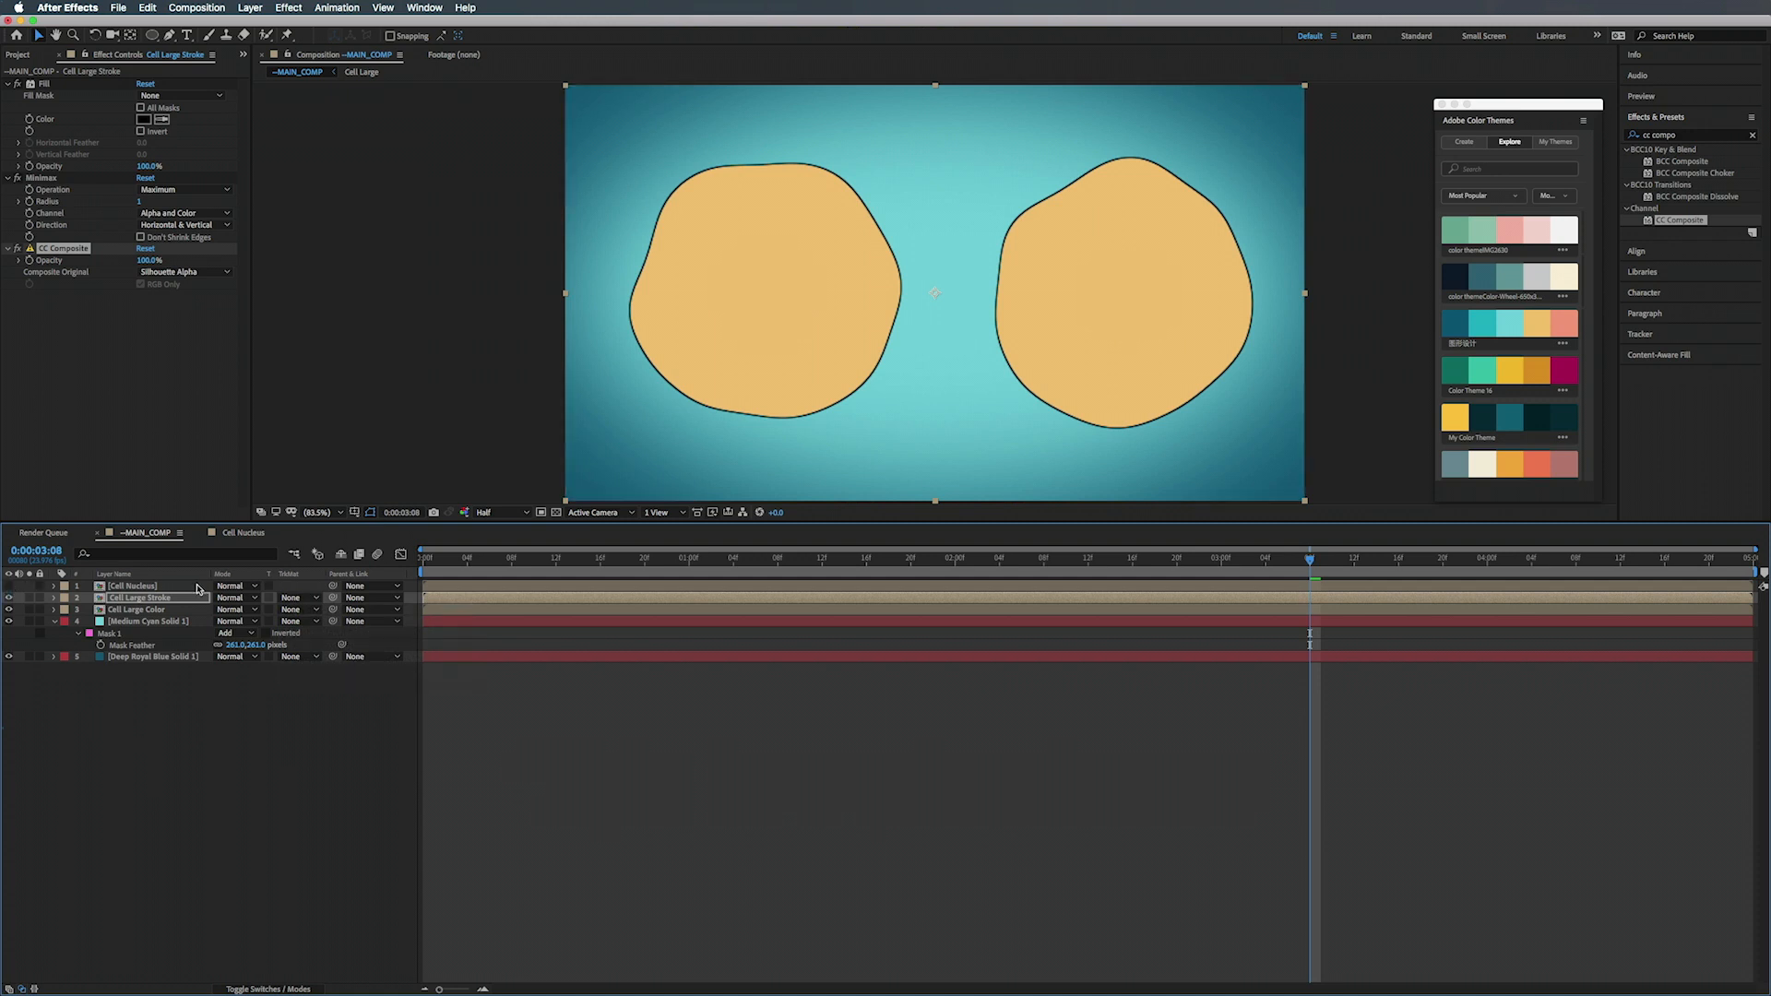
left_click(148, 602)
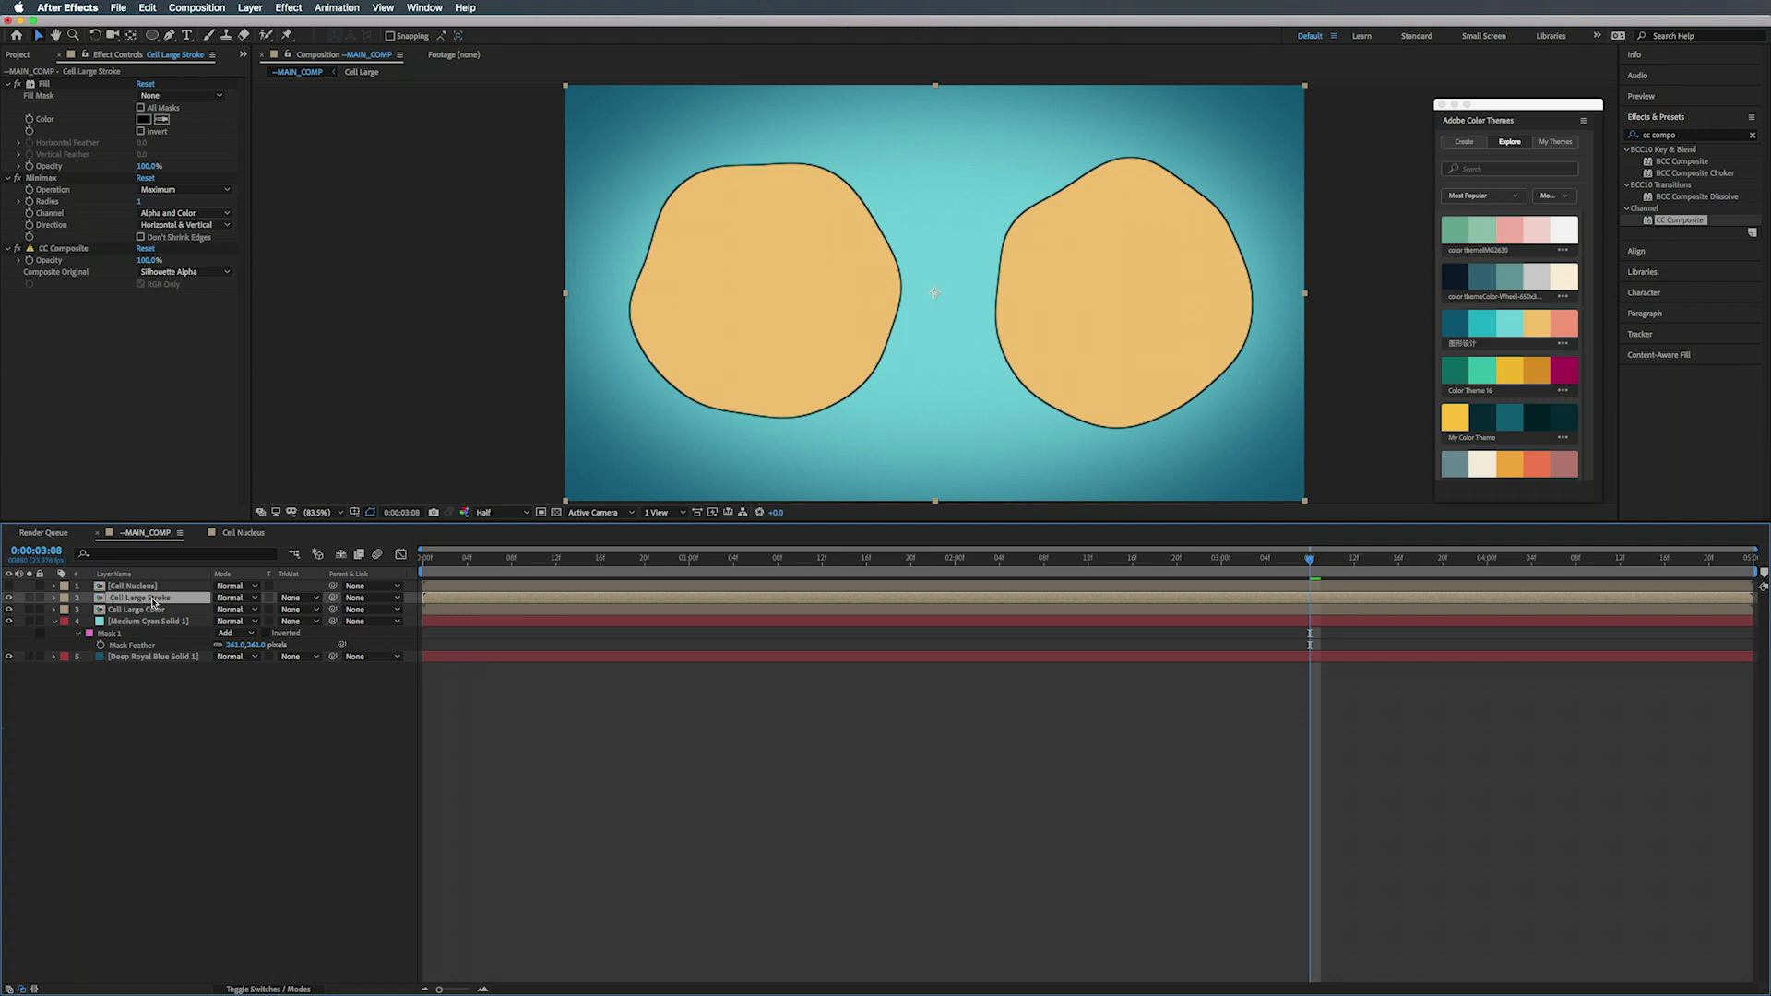
- Duplicate the Cell Large Stroke layer and rename the copy as Cell Large Shading
key("super+d")
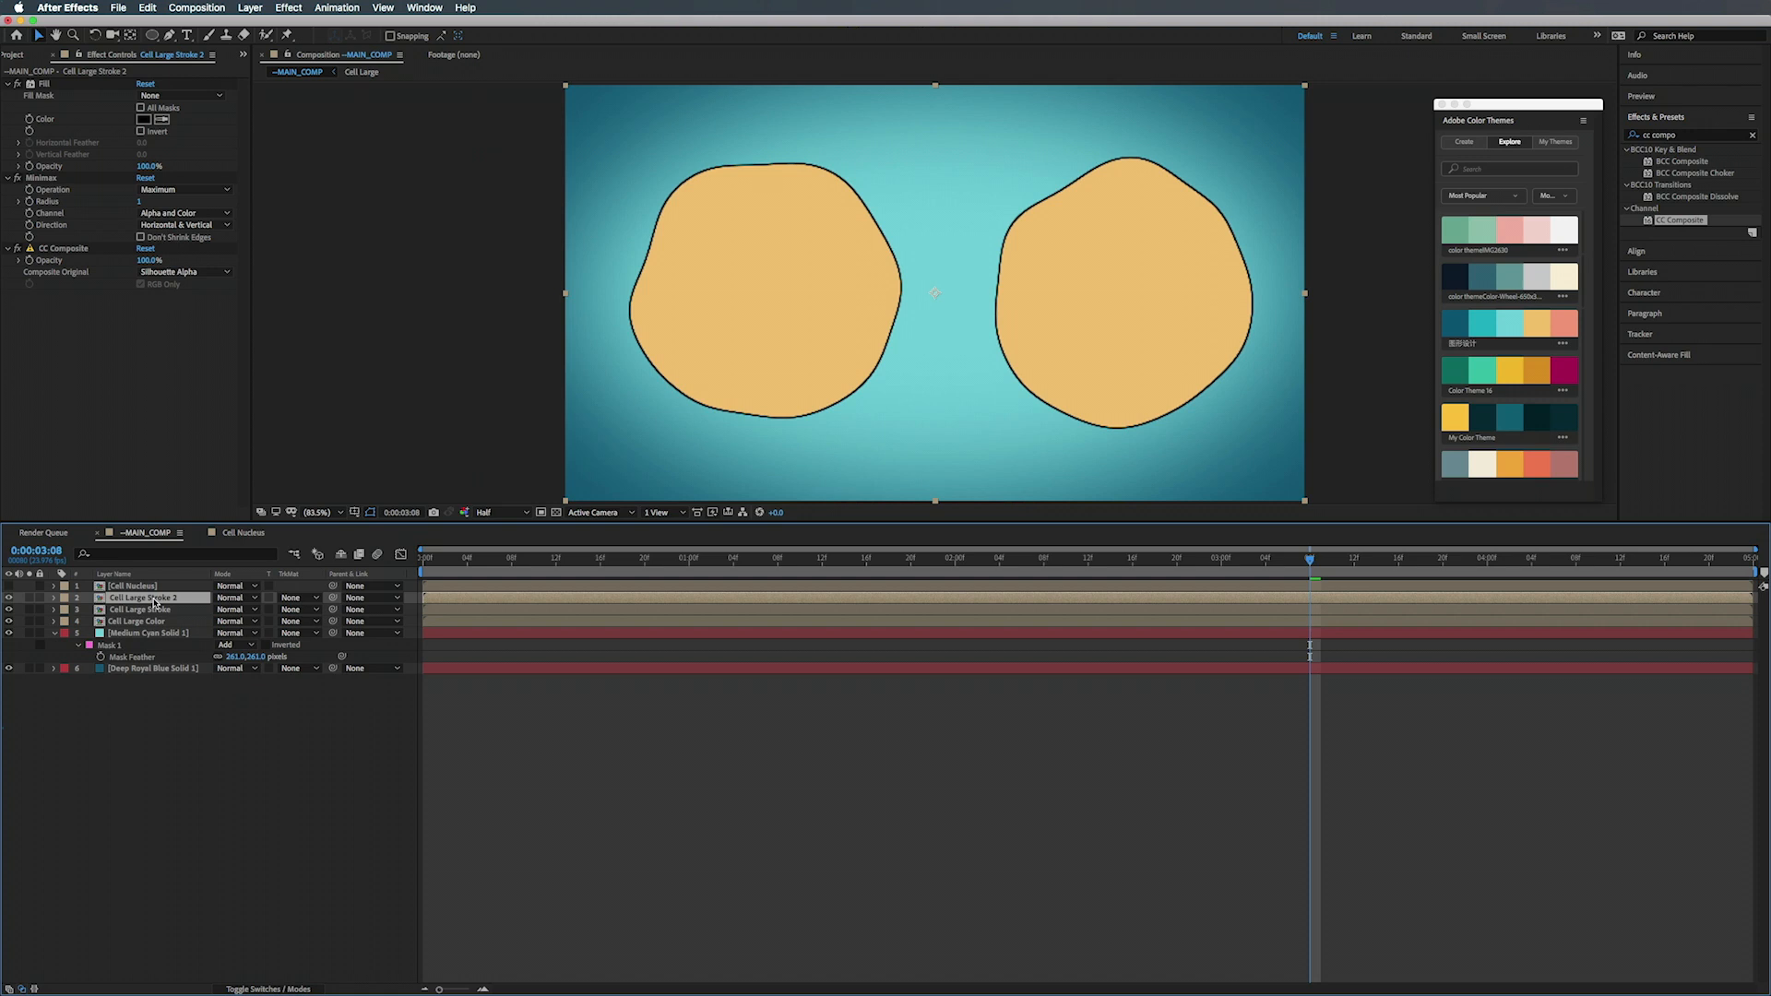
key("Return")
key("Return")
- Delete the Minimax effect from the Cell Large Shading layer and disable its CC Composite effect
left_click(42, 179)
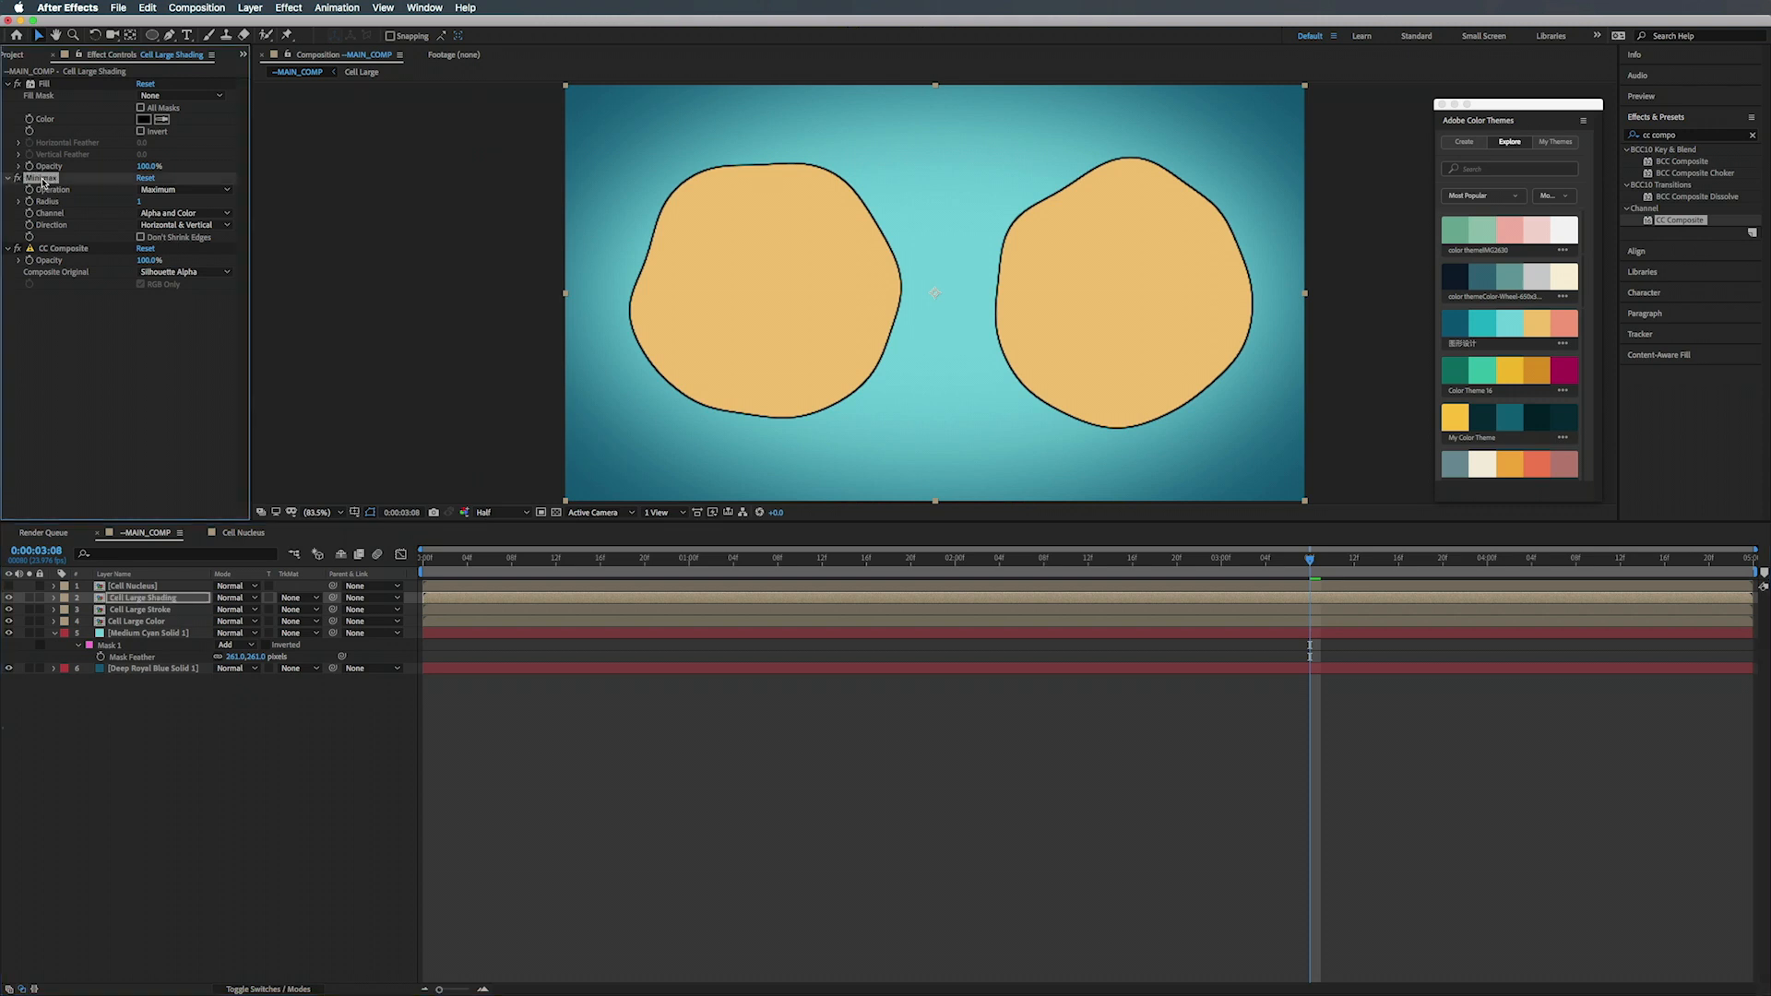
key("Delete")
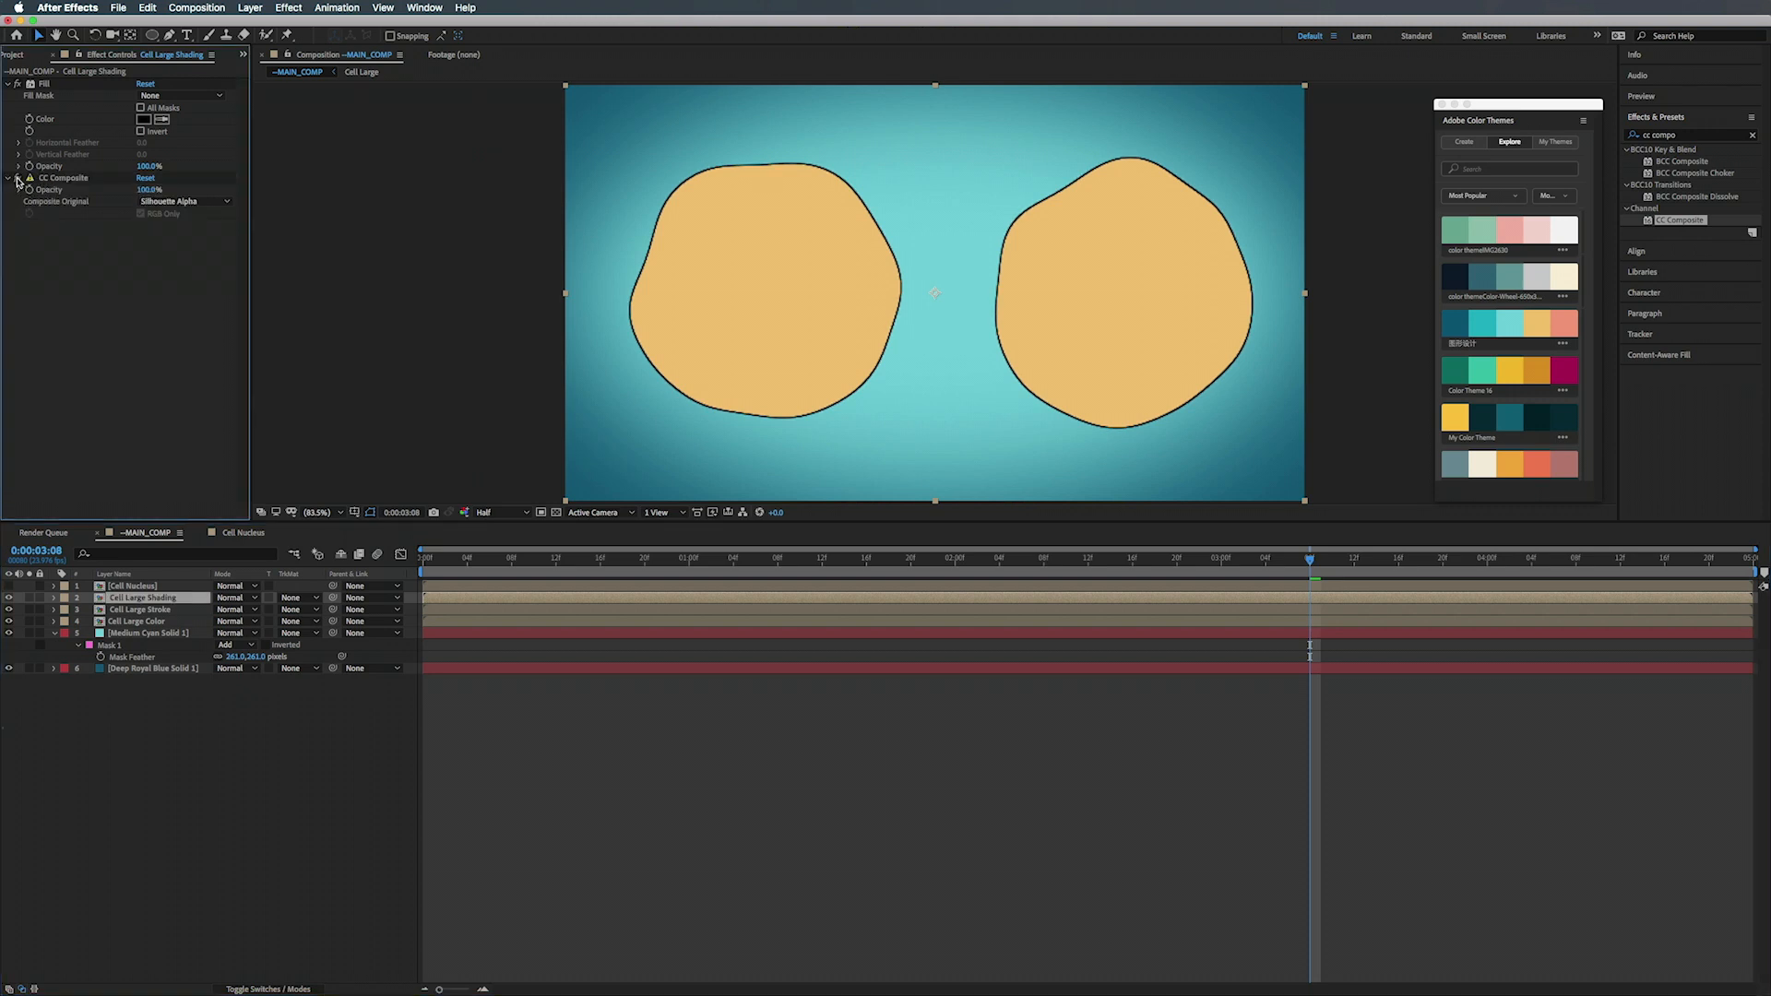
left_click(17, 180)
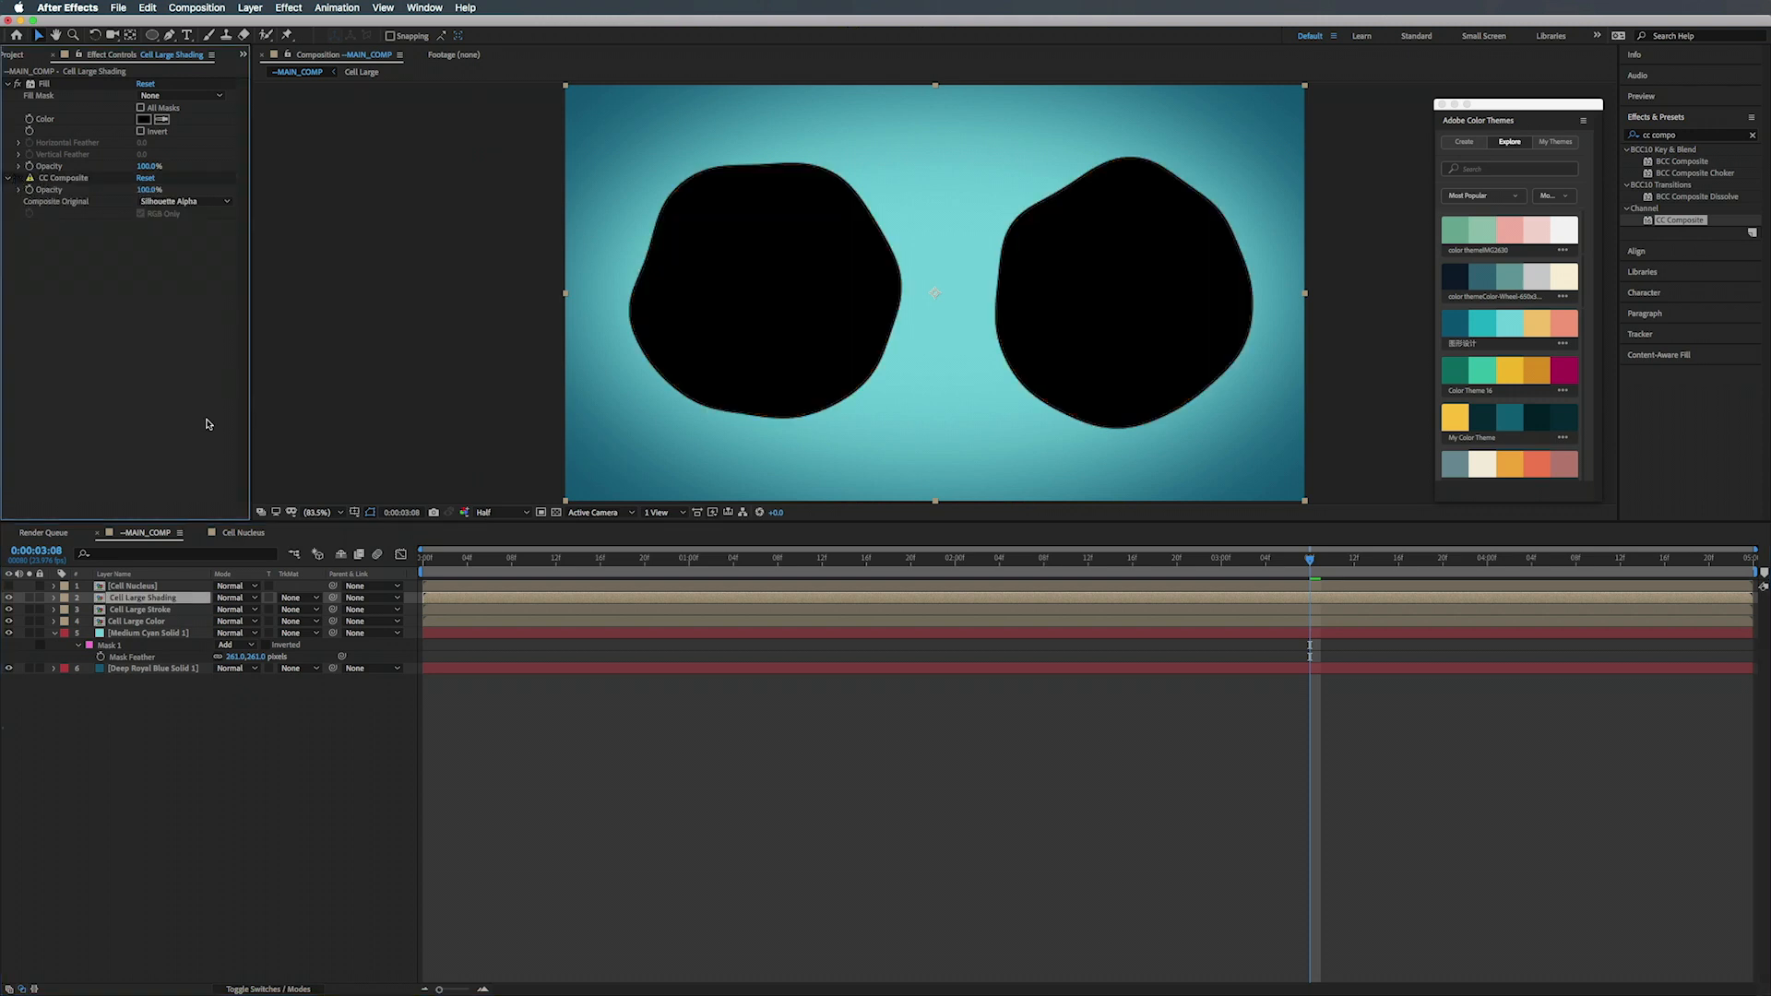
- Set the Fill color of the Cell Large Shading layer to a neutral gray with 50% brightness
left_click(142, 120)
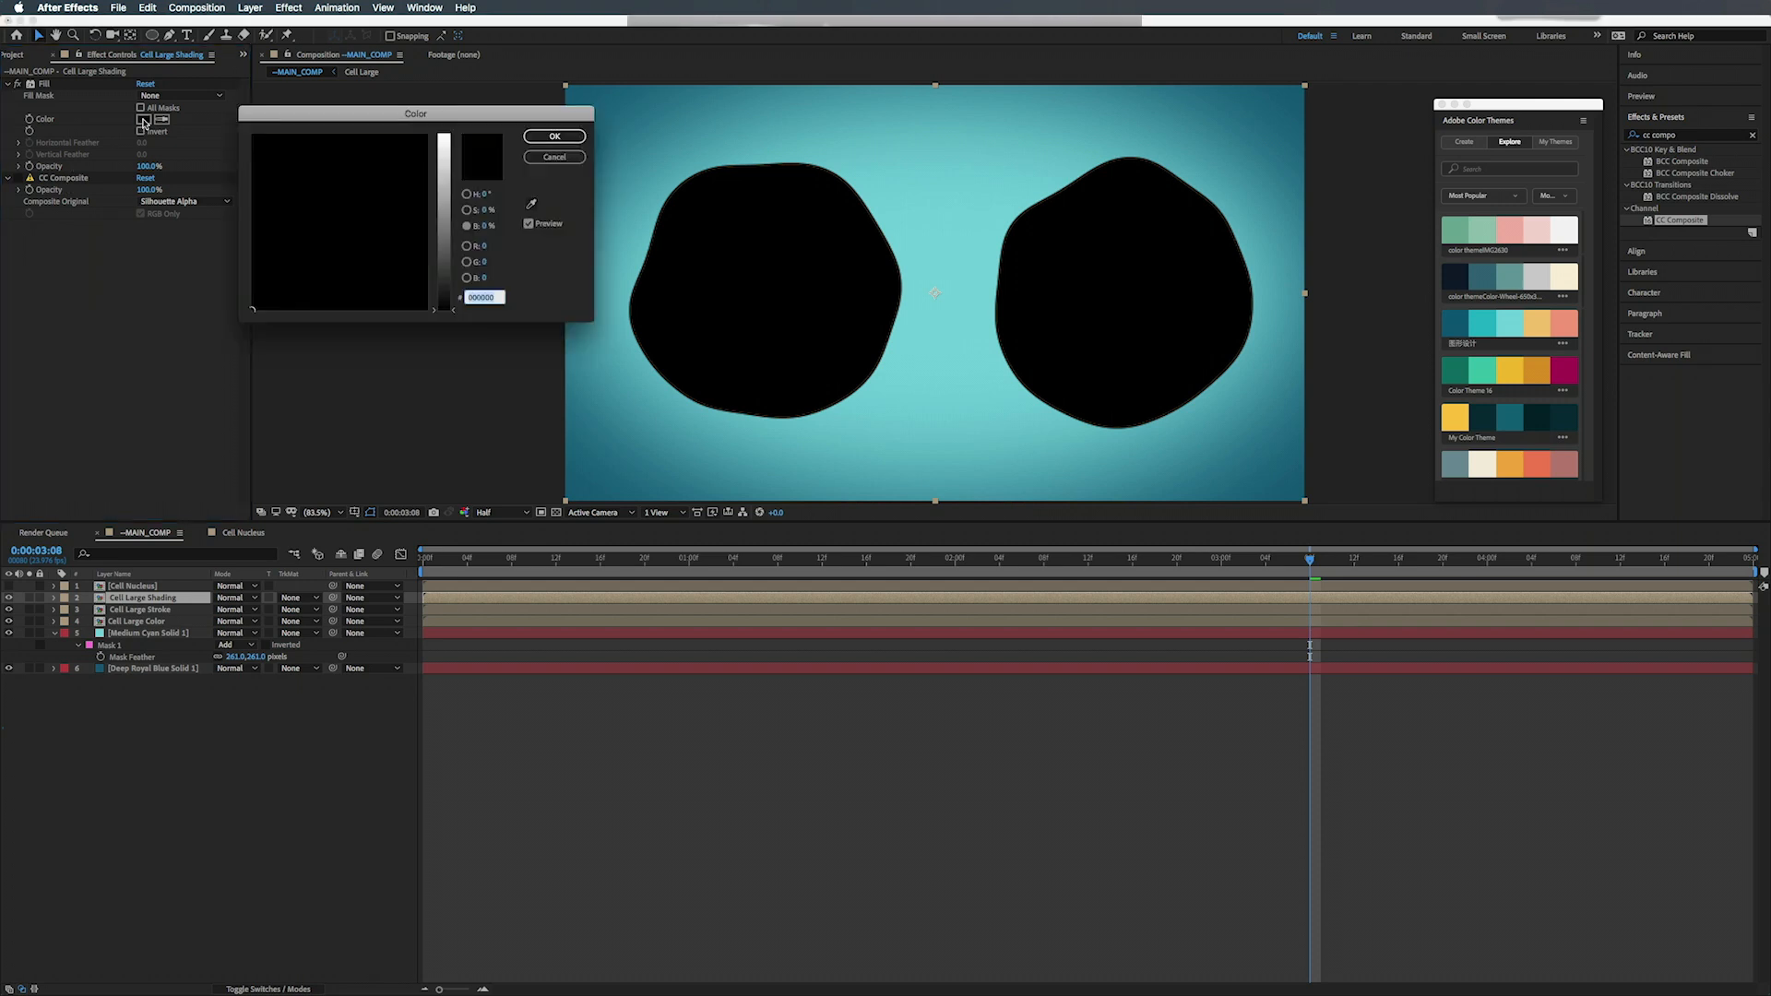
left_click(486, 227)
type("50")
key("Return")
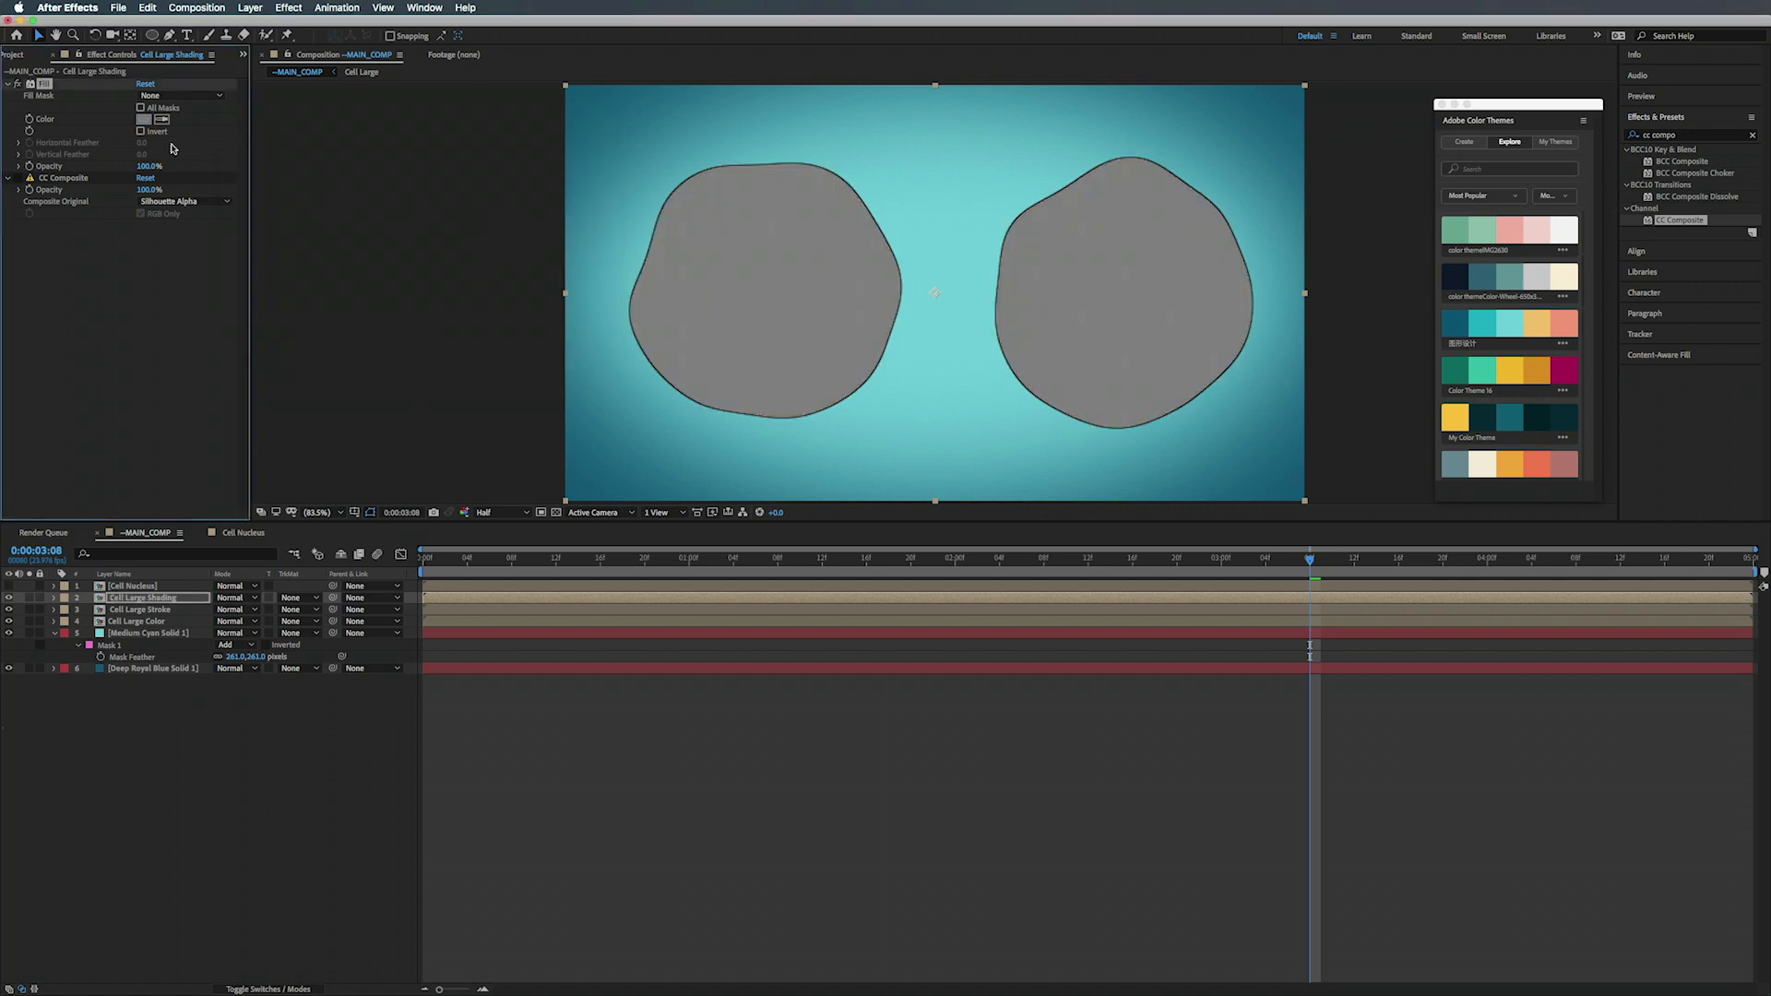
left_click(145, 121)
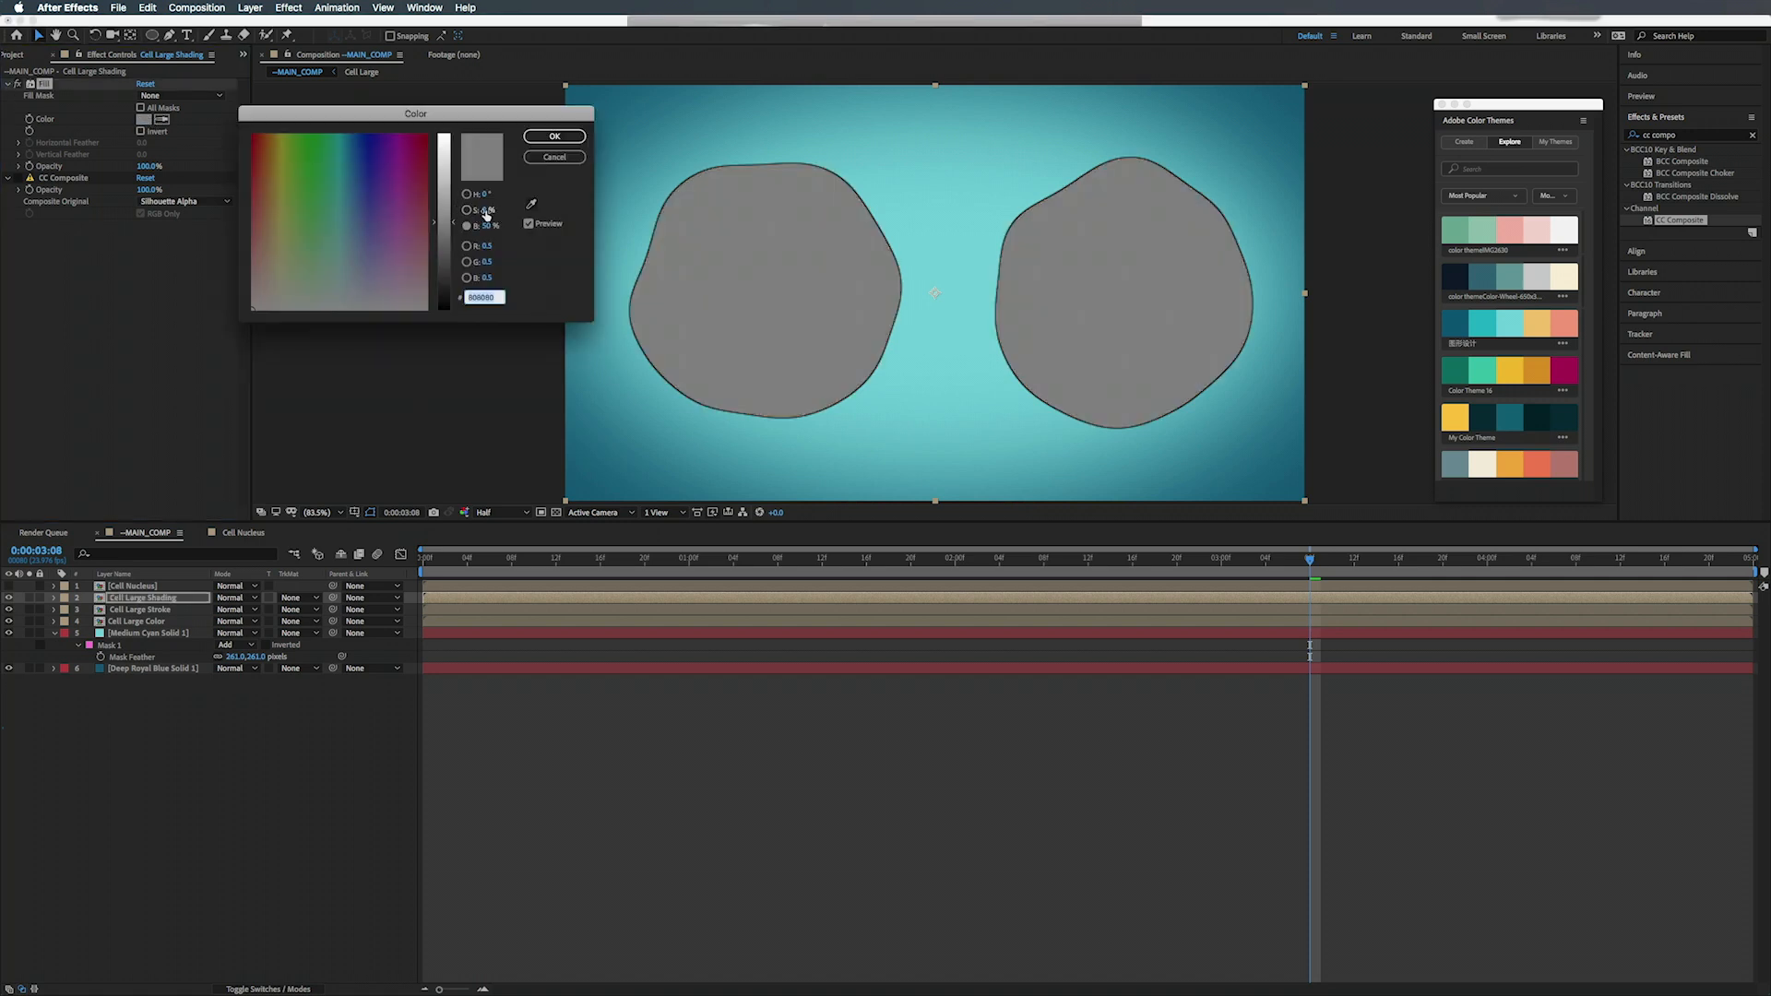
left_click(539, 138)
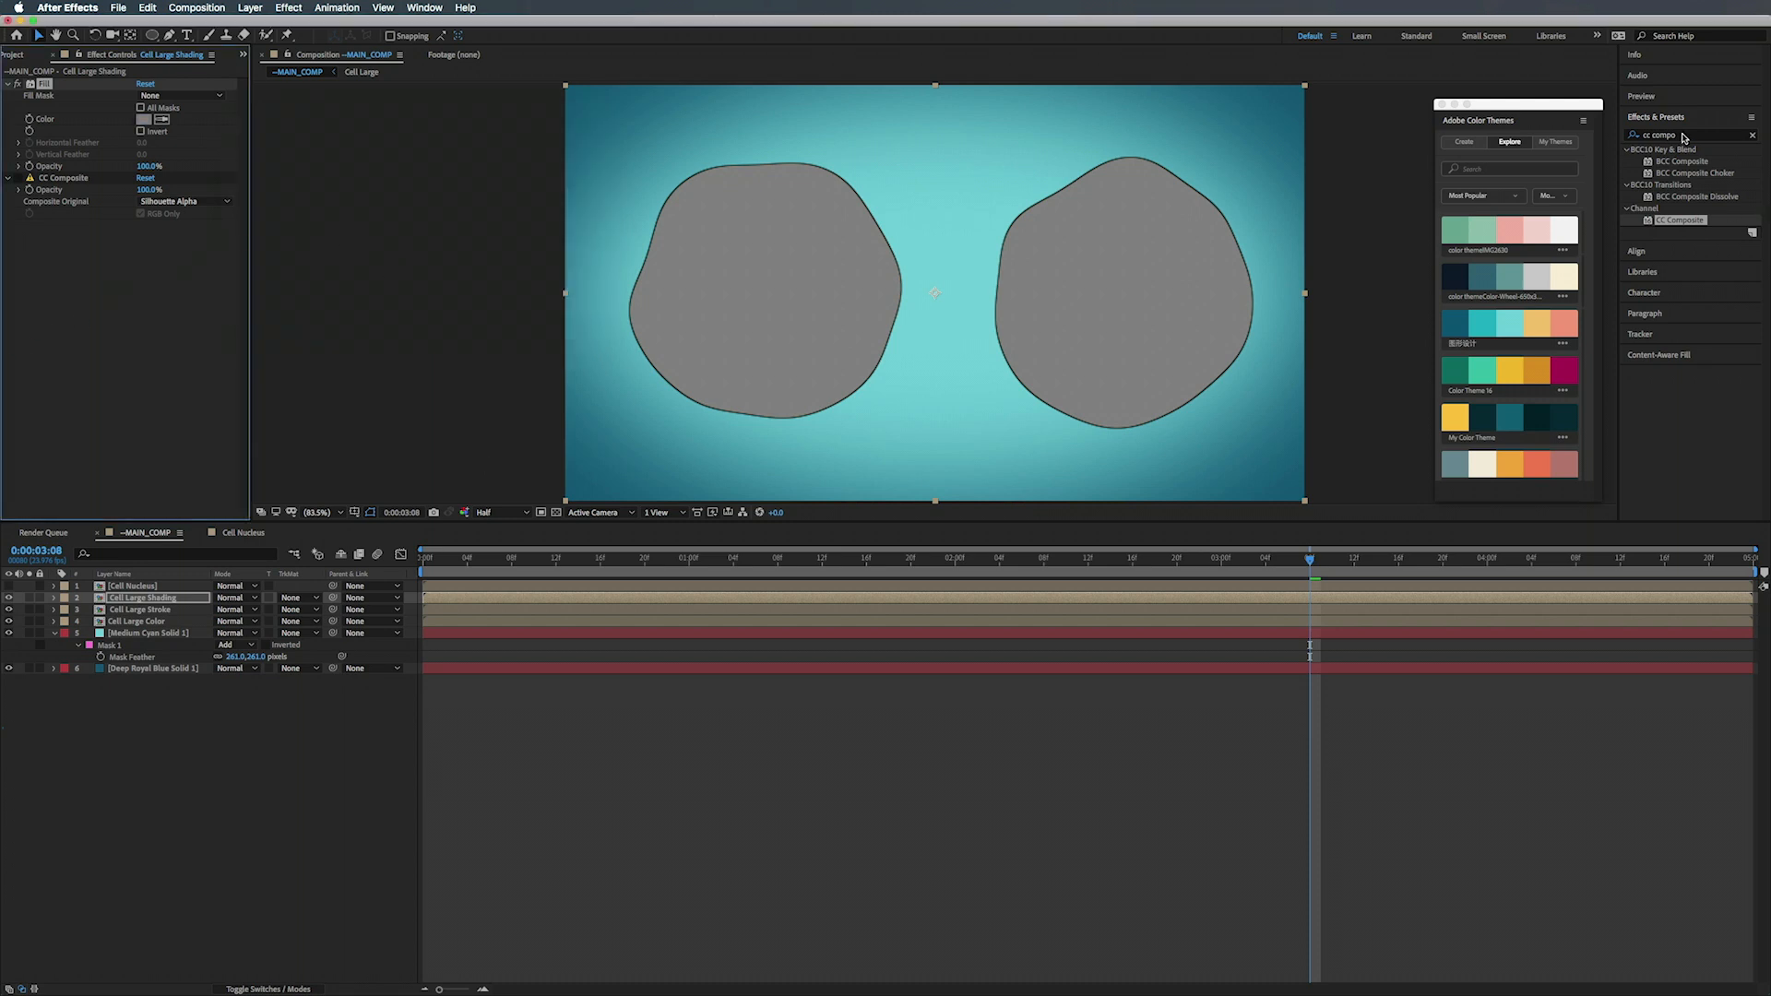
- Apply the Bevel Alpha effect to the Cell Large Shading layer with an edge thickness of about 27.5
left_click_drag(1683, 135, 1615, 143)
type("be")
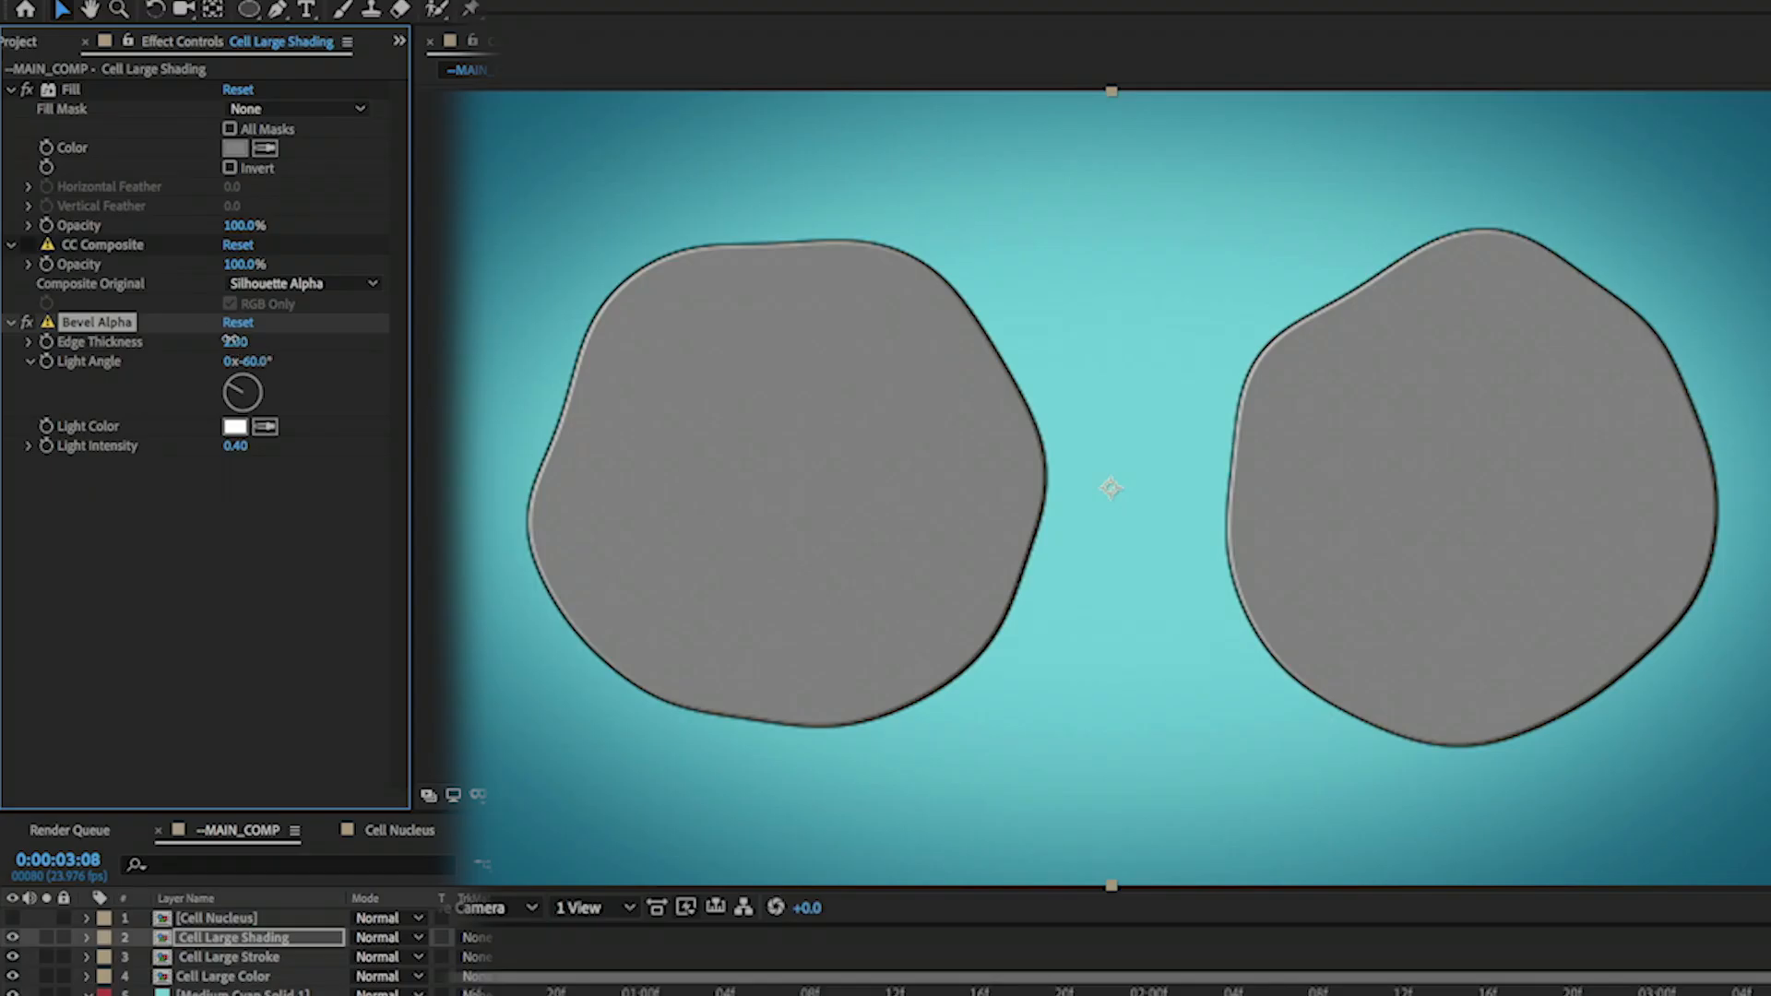
left_click_drag(236, 344, 387, 350)
mouse_move(535, 358)
left_mouse_down()
mouse_move(473, 357)
mouse_move(535, 362)
left_mouse_up()
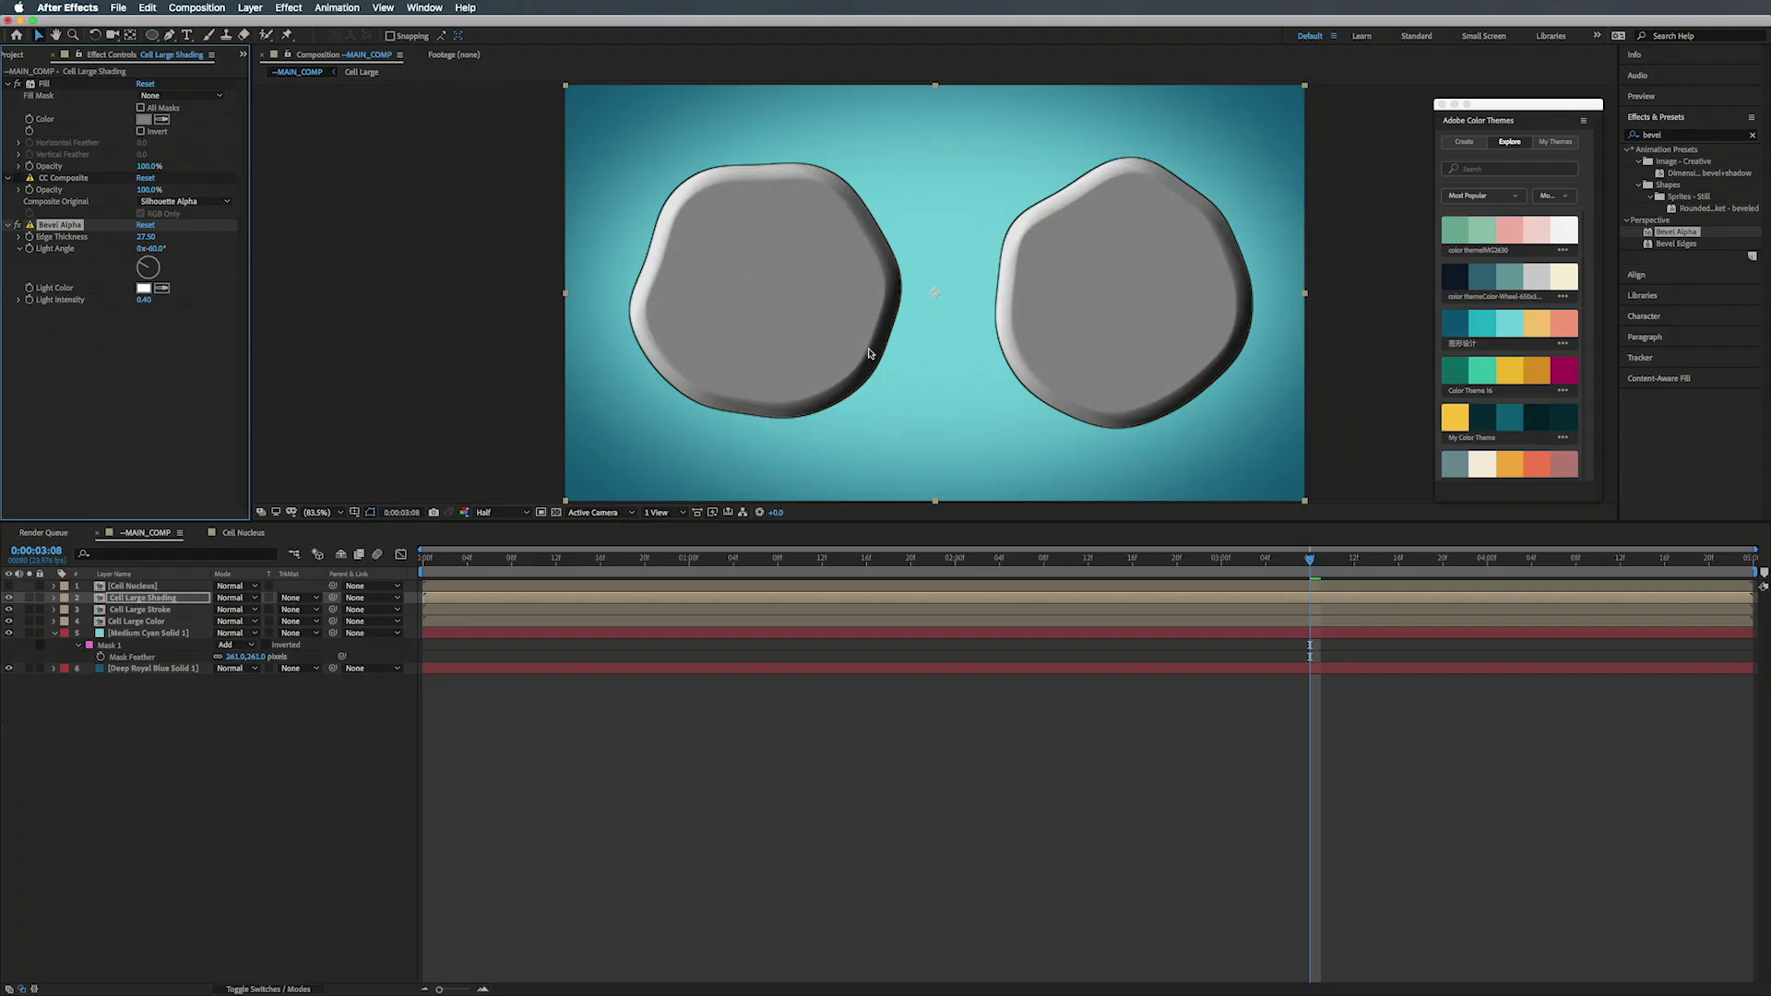
left_click(130, 408)
- Apply the Fast Box Blur effect to the Cell Large Shading layer with a blur radius of 27
left_click_drag(1672, 135, 1594, 150)
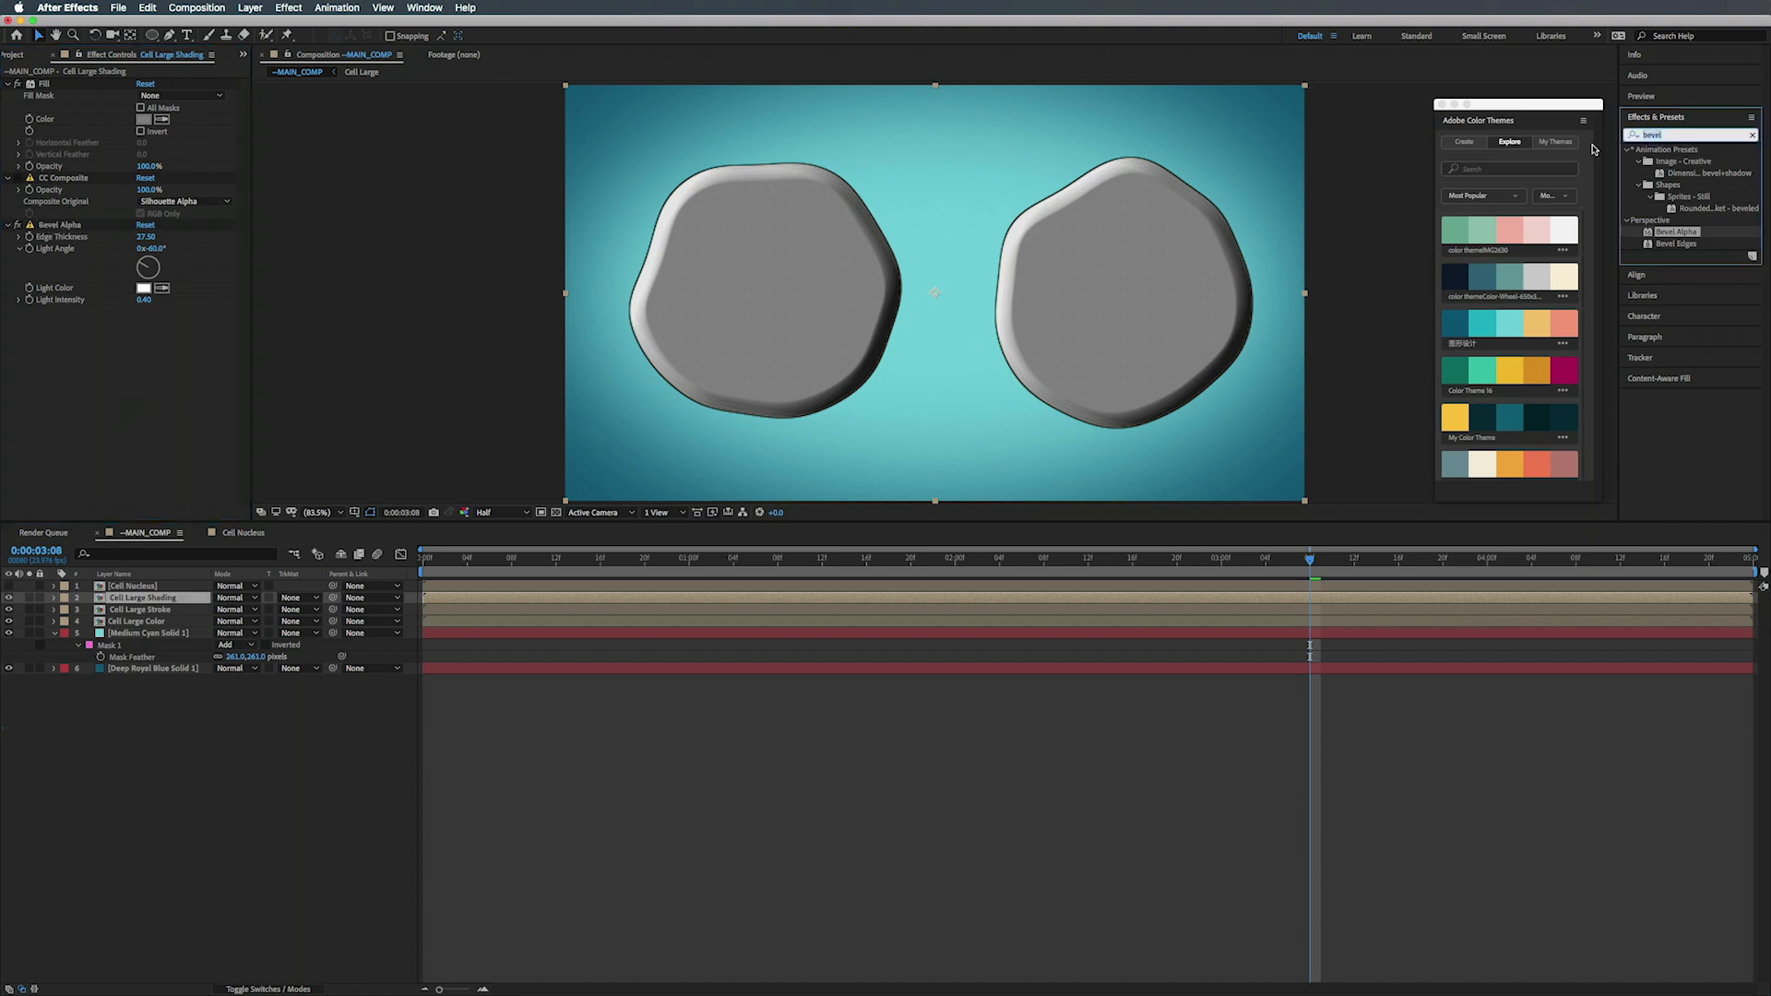
type("fast")
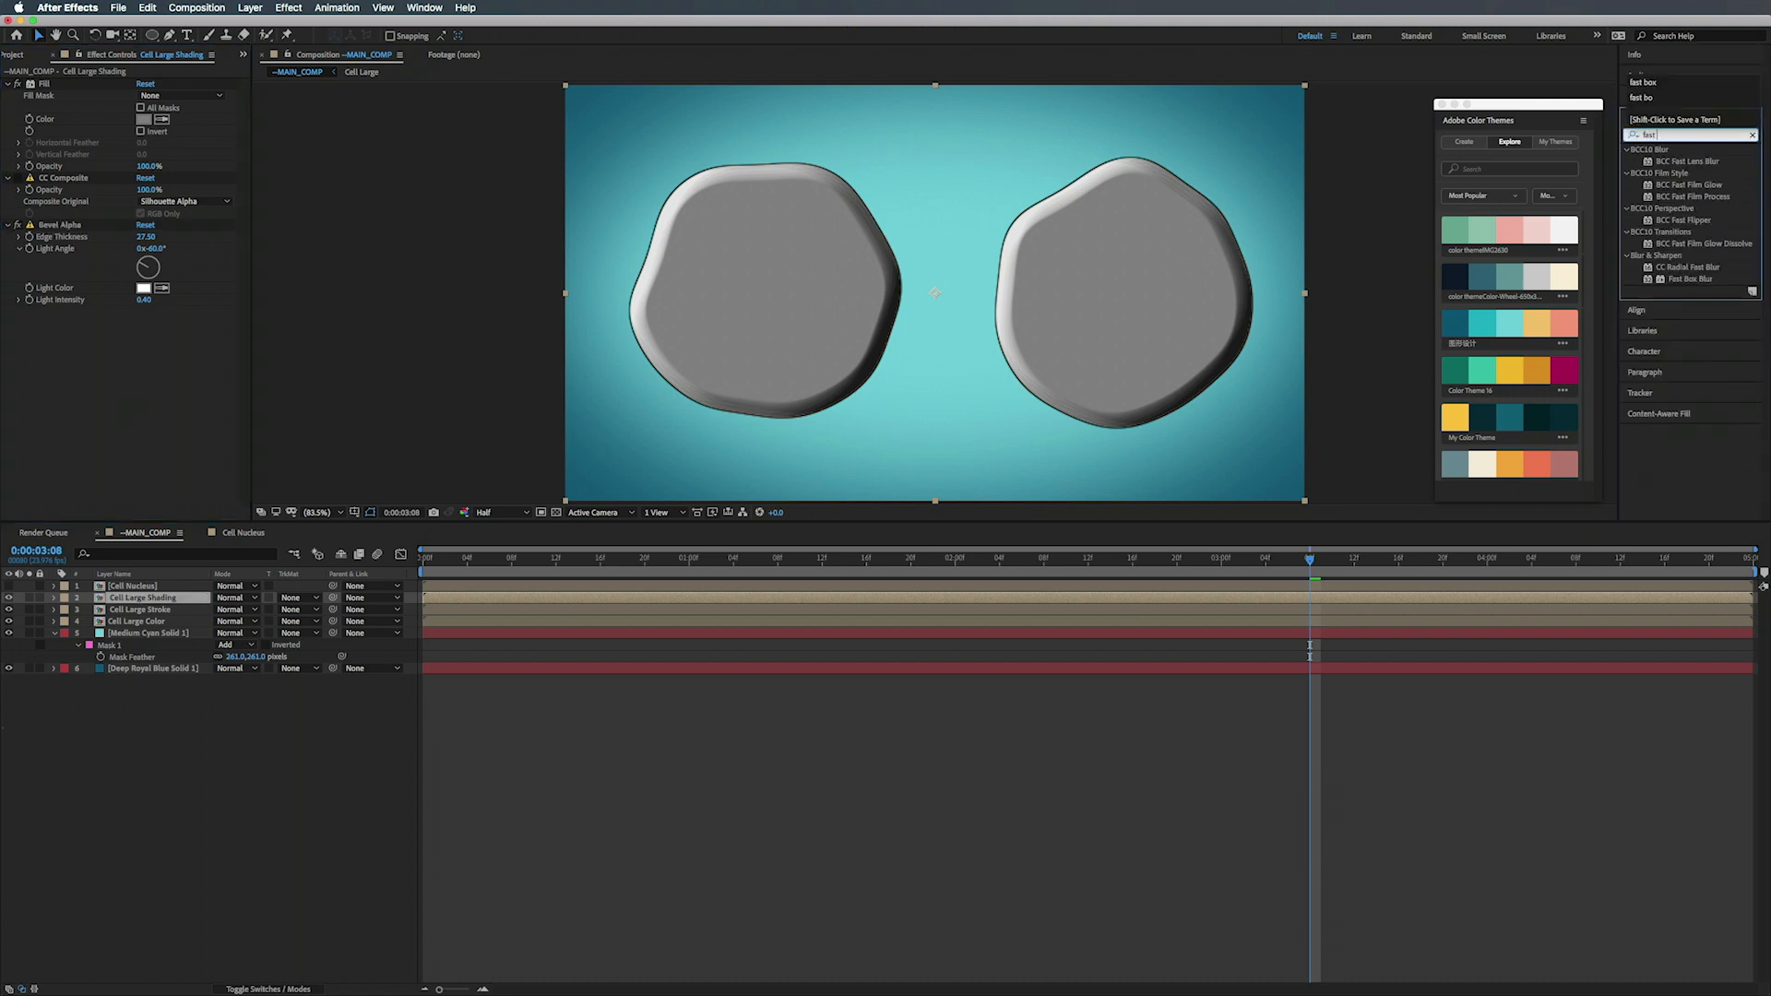
type(" box")
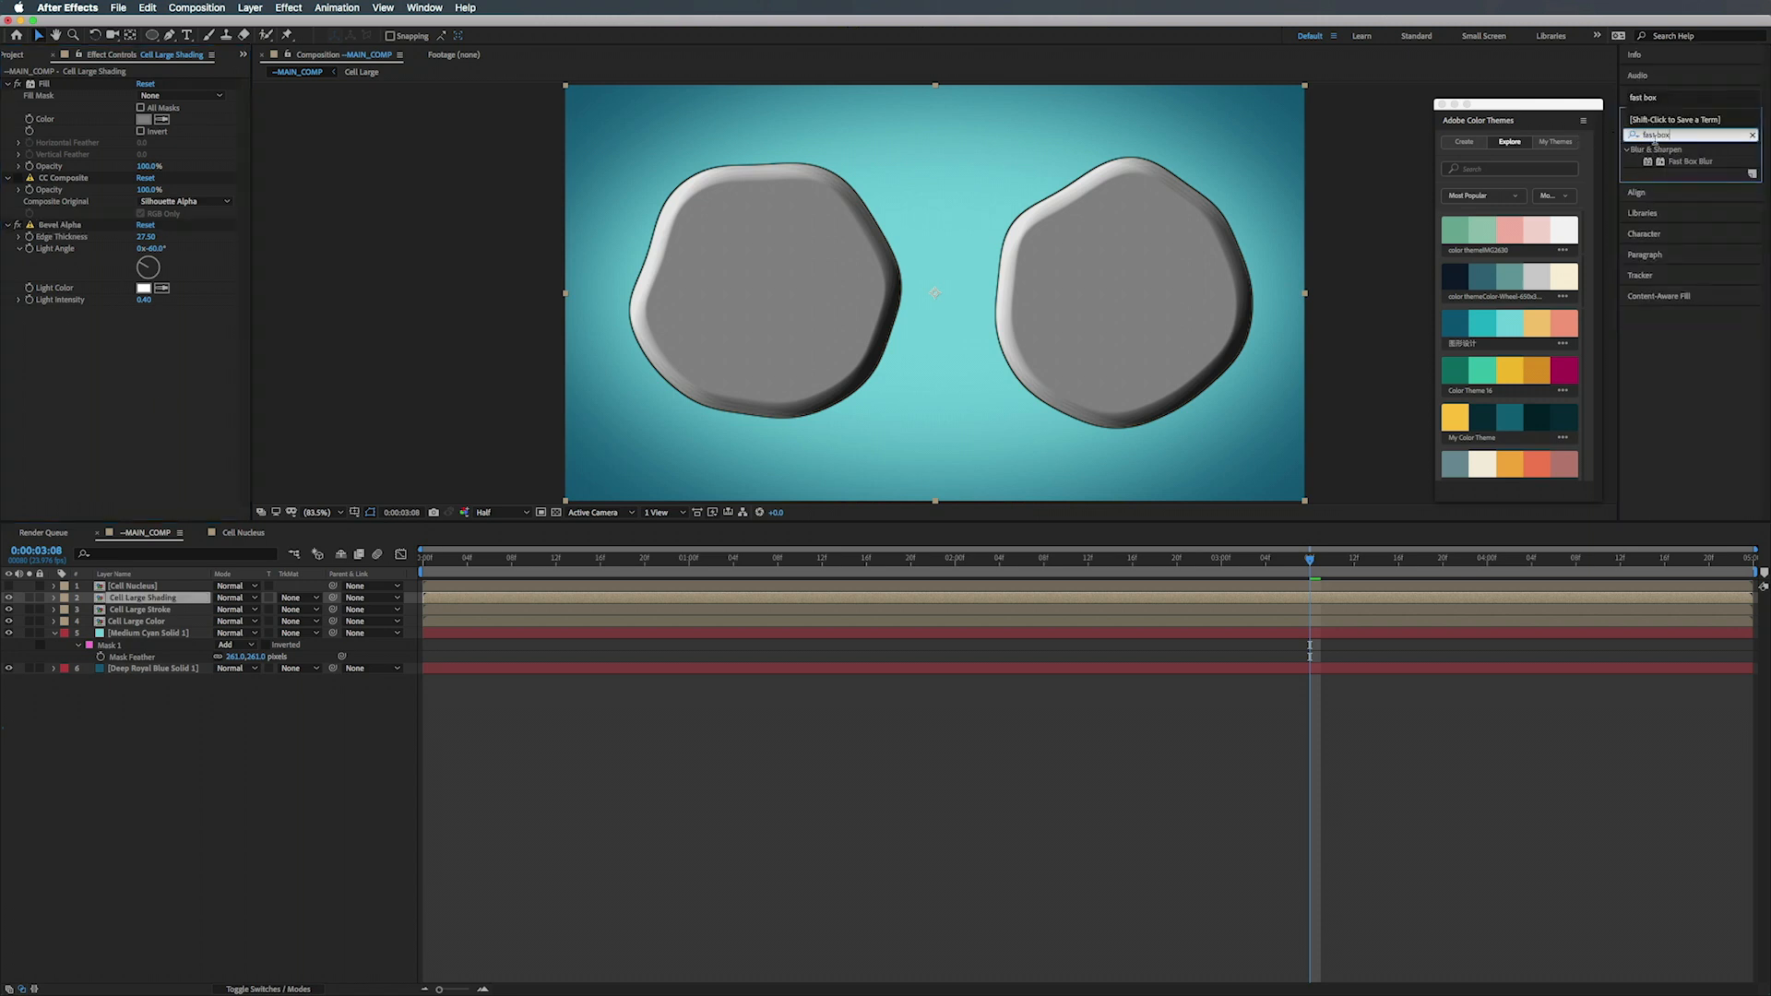
left_click_drag(1687, 162, 142, 353)
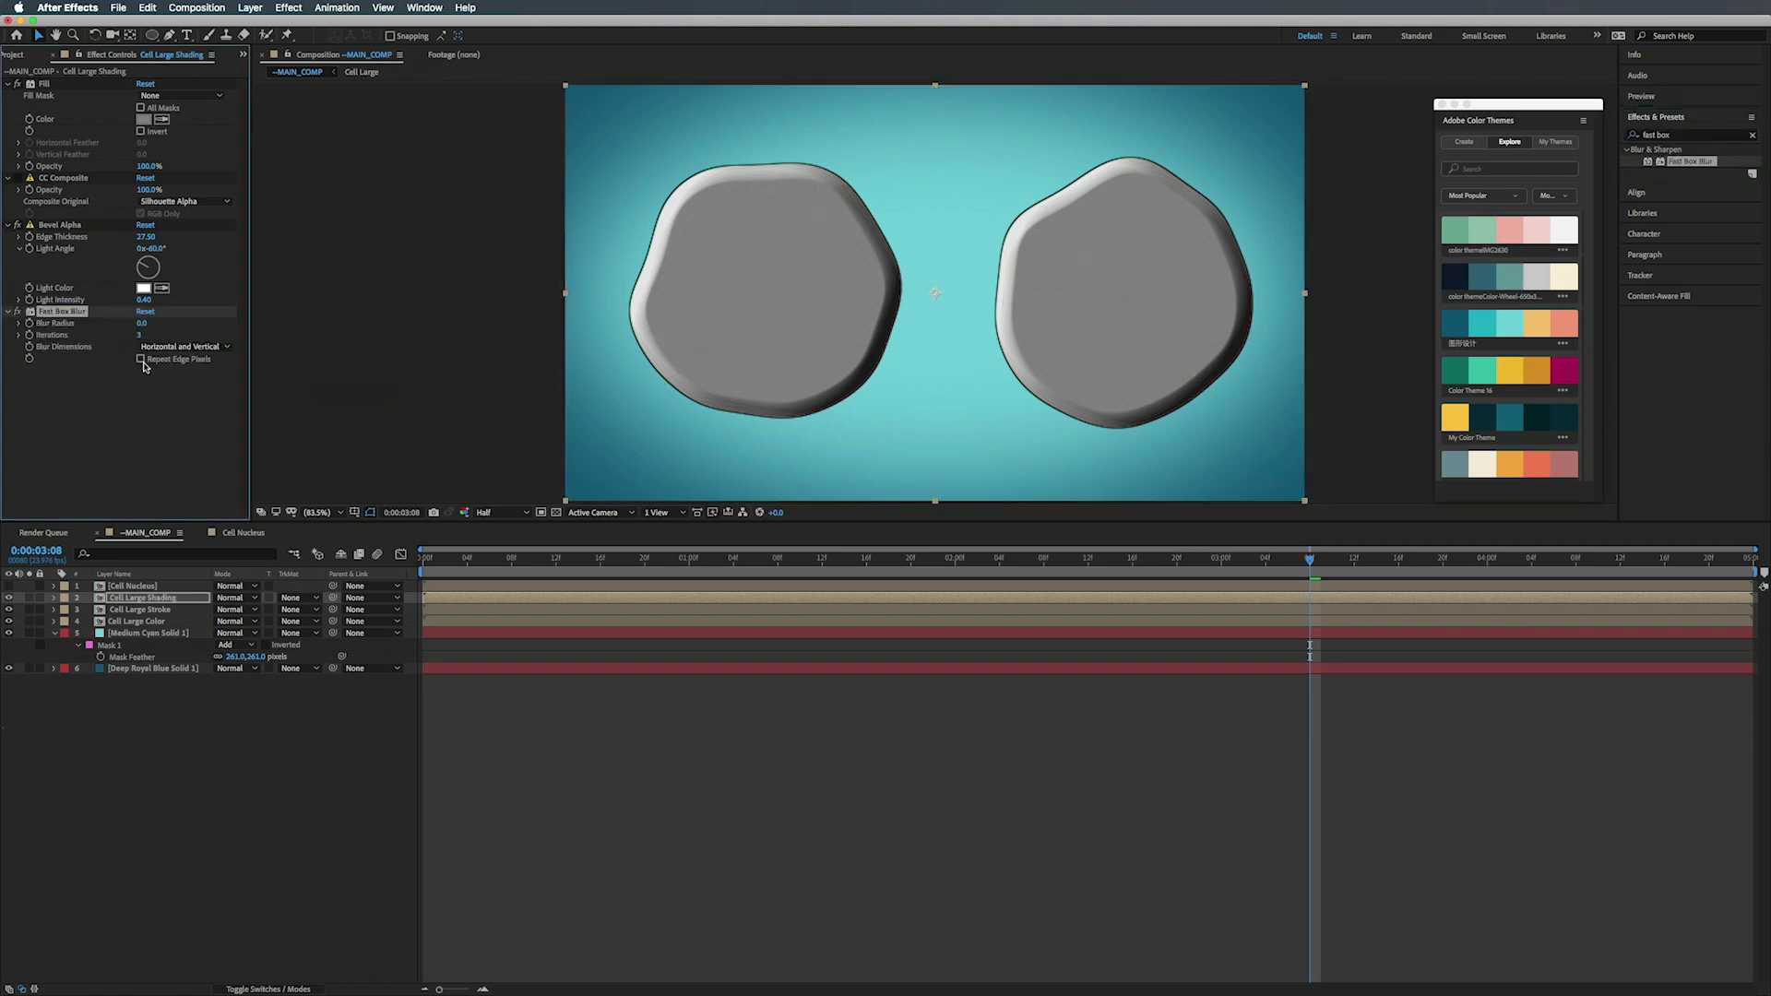
left_click_drag(235, 495, 266, 490)
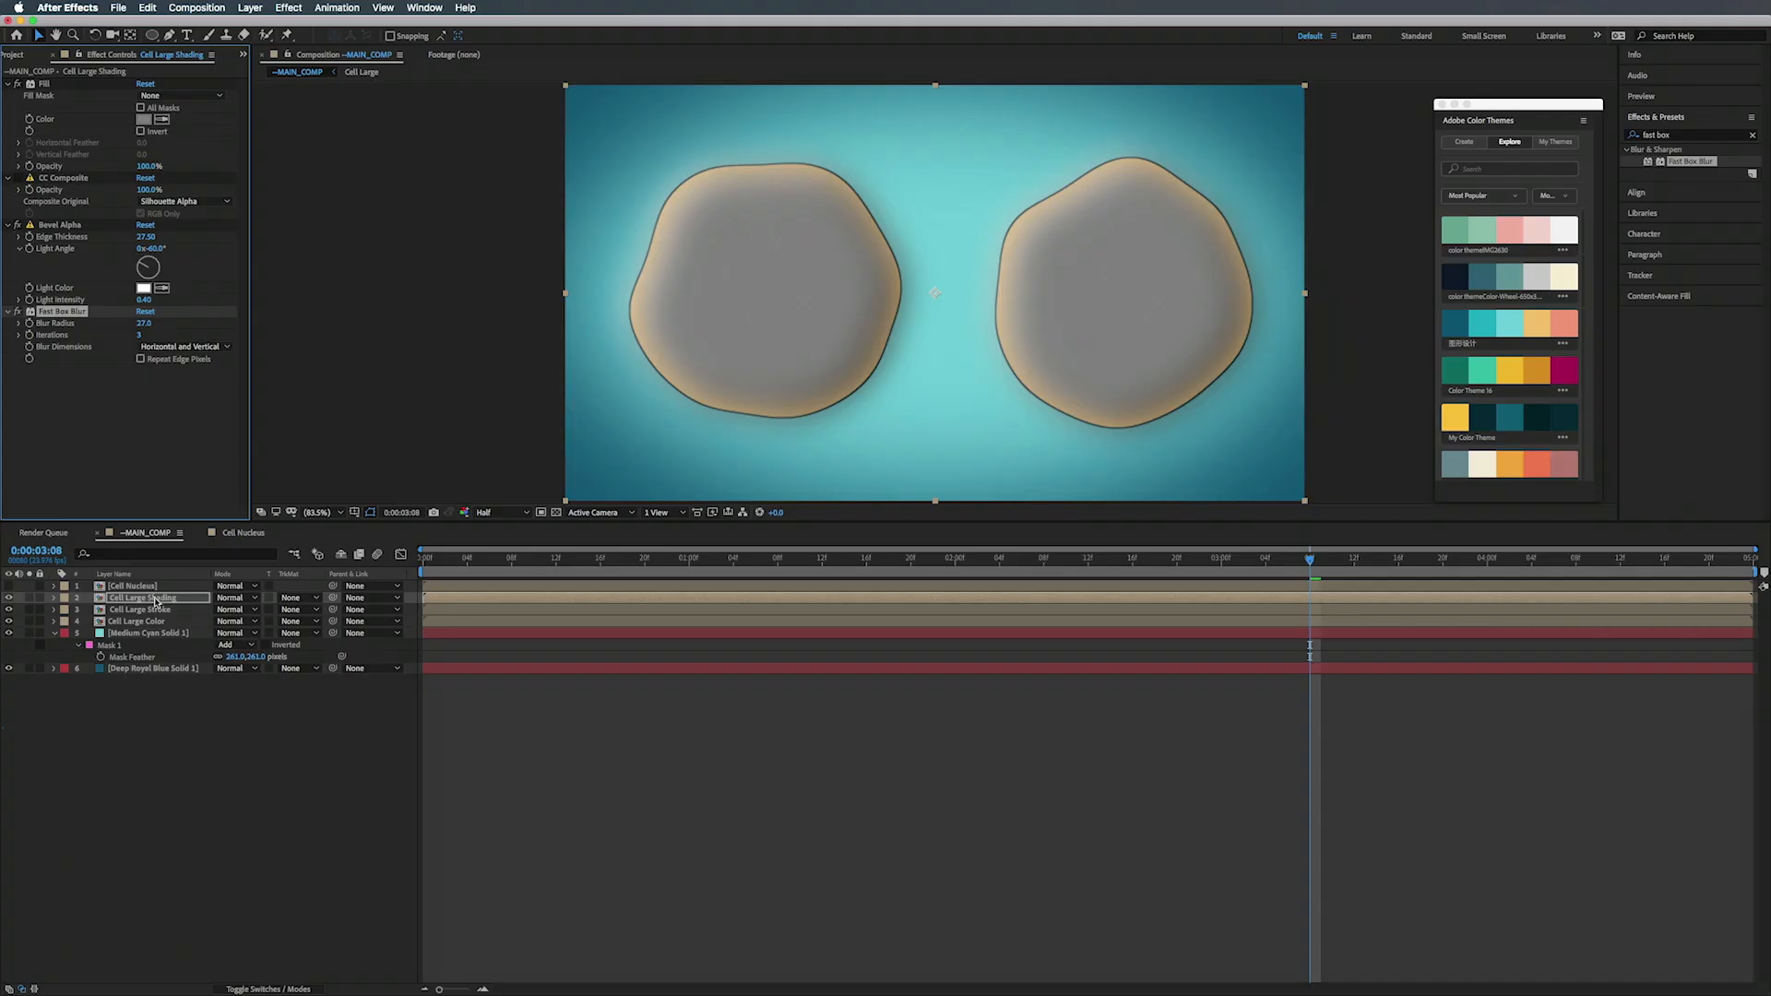
- Move CC Composite below Fast Box Blur and re-enable it with Composite Original set to Stencil Alpha
left_click(56, 179)
left_click_drag(56, 179, 53, 374)
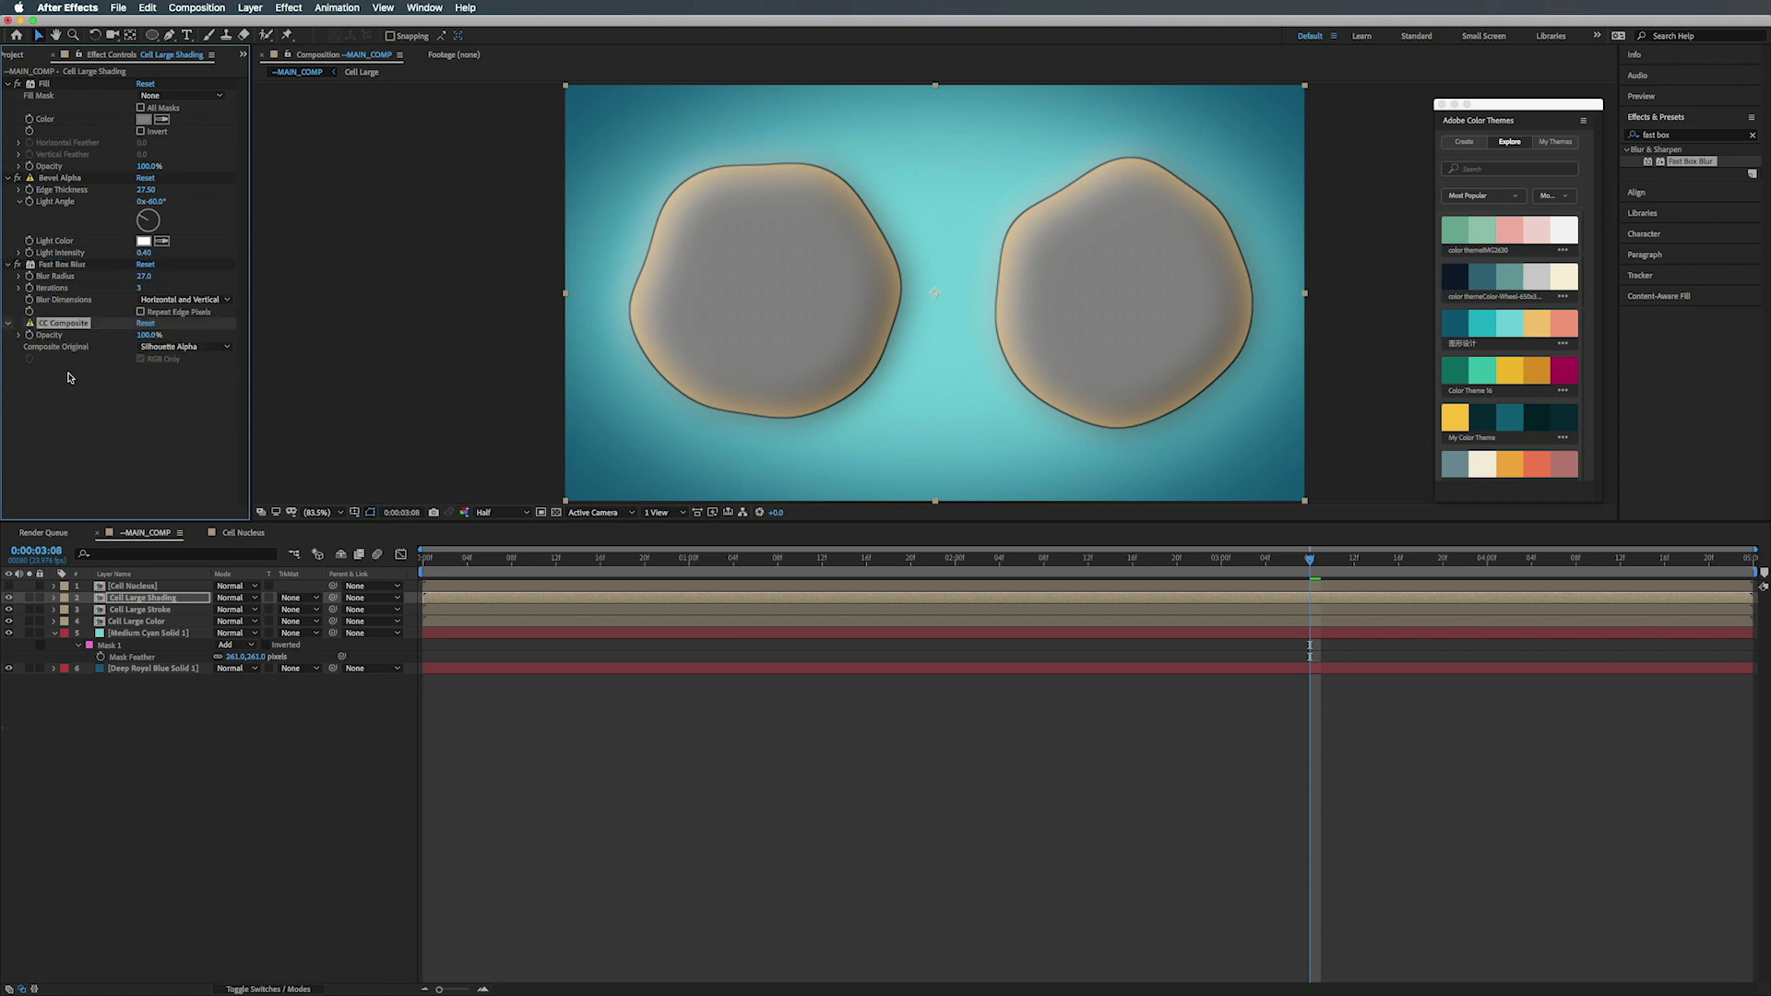
left_click(155, 350)
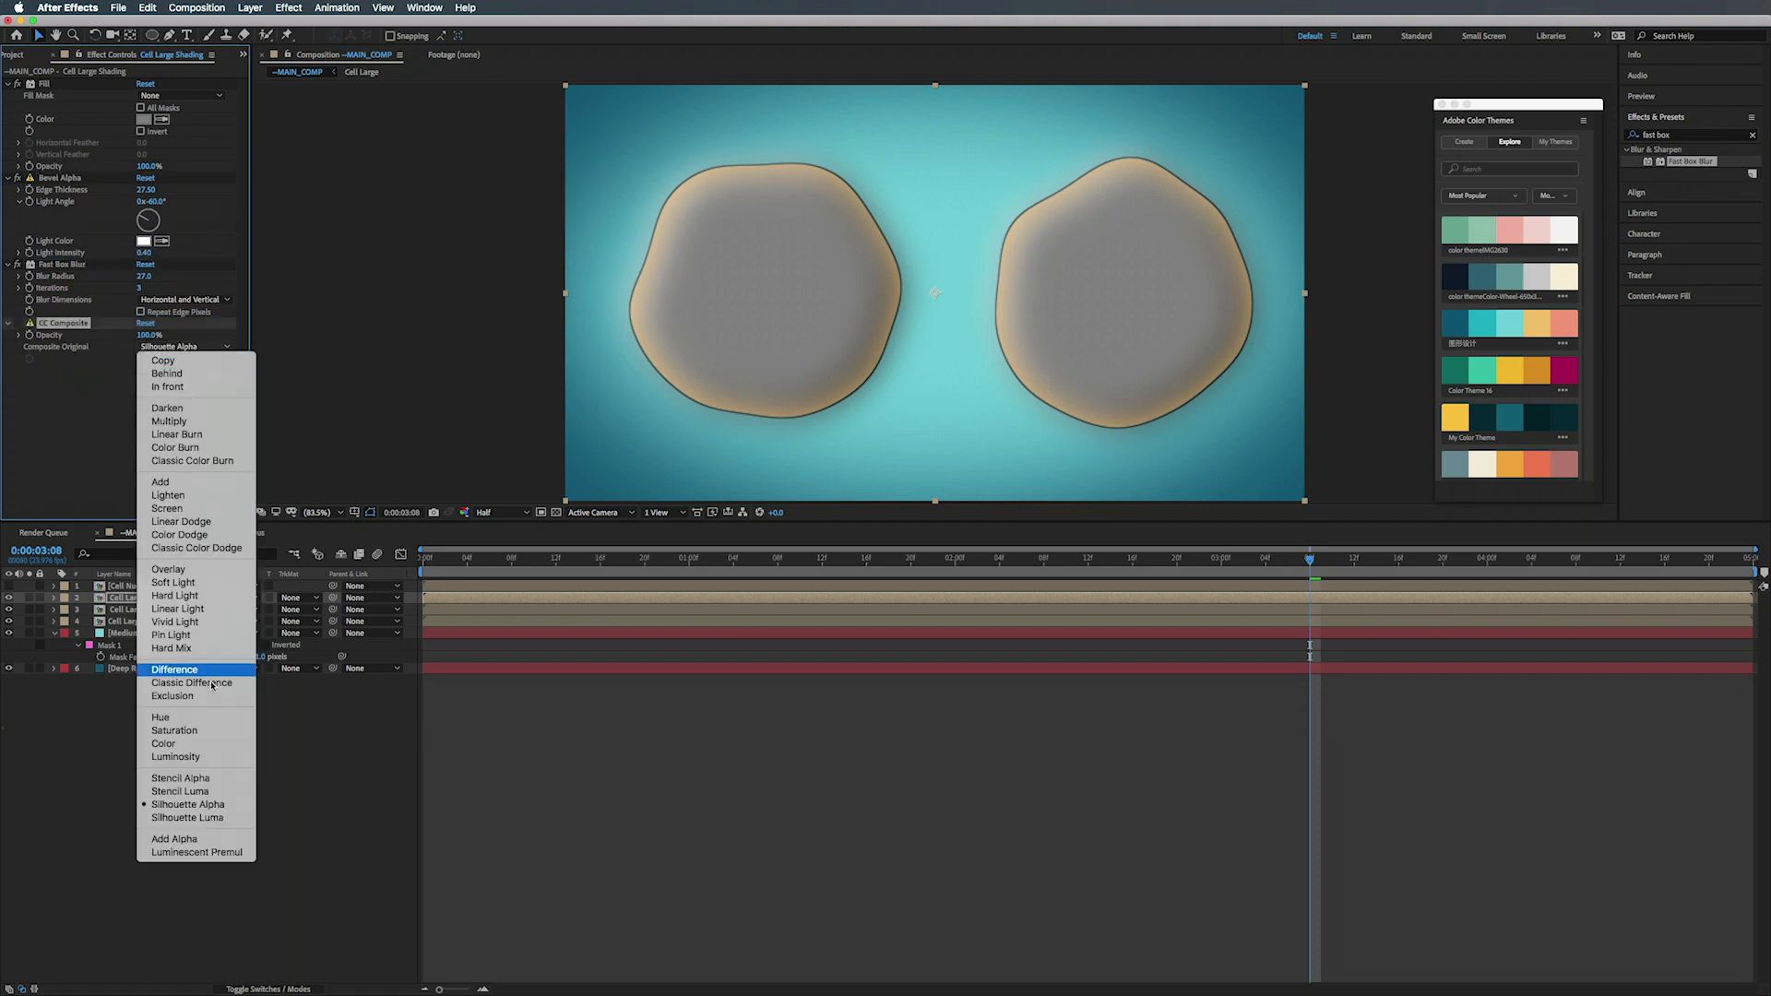
left_click(189, 782)
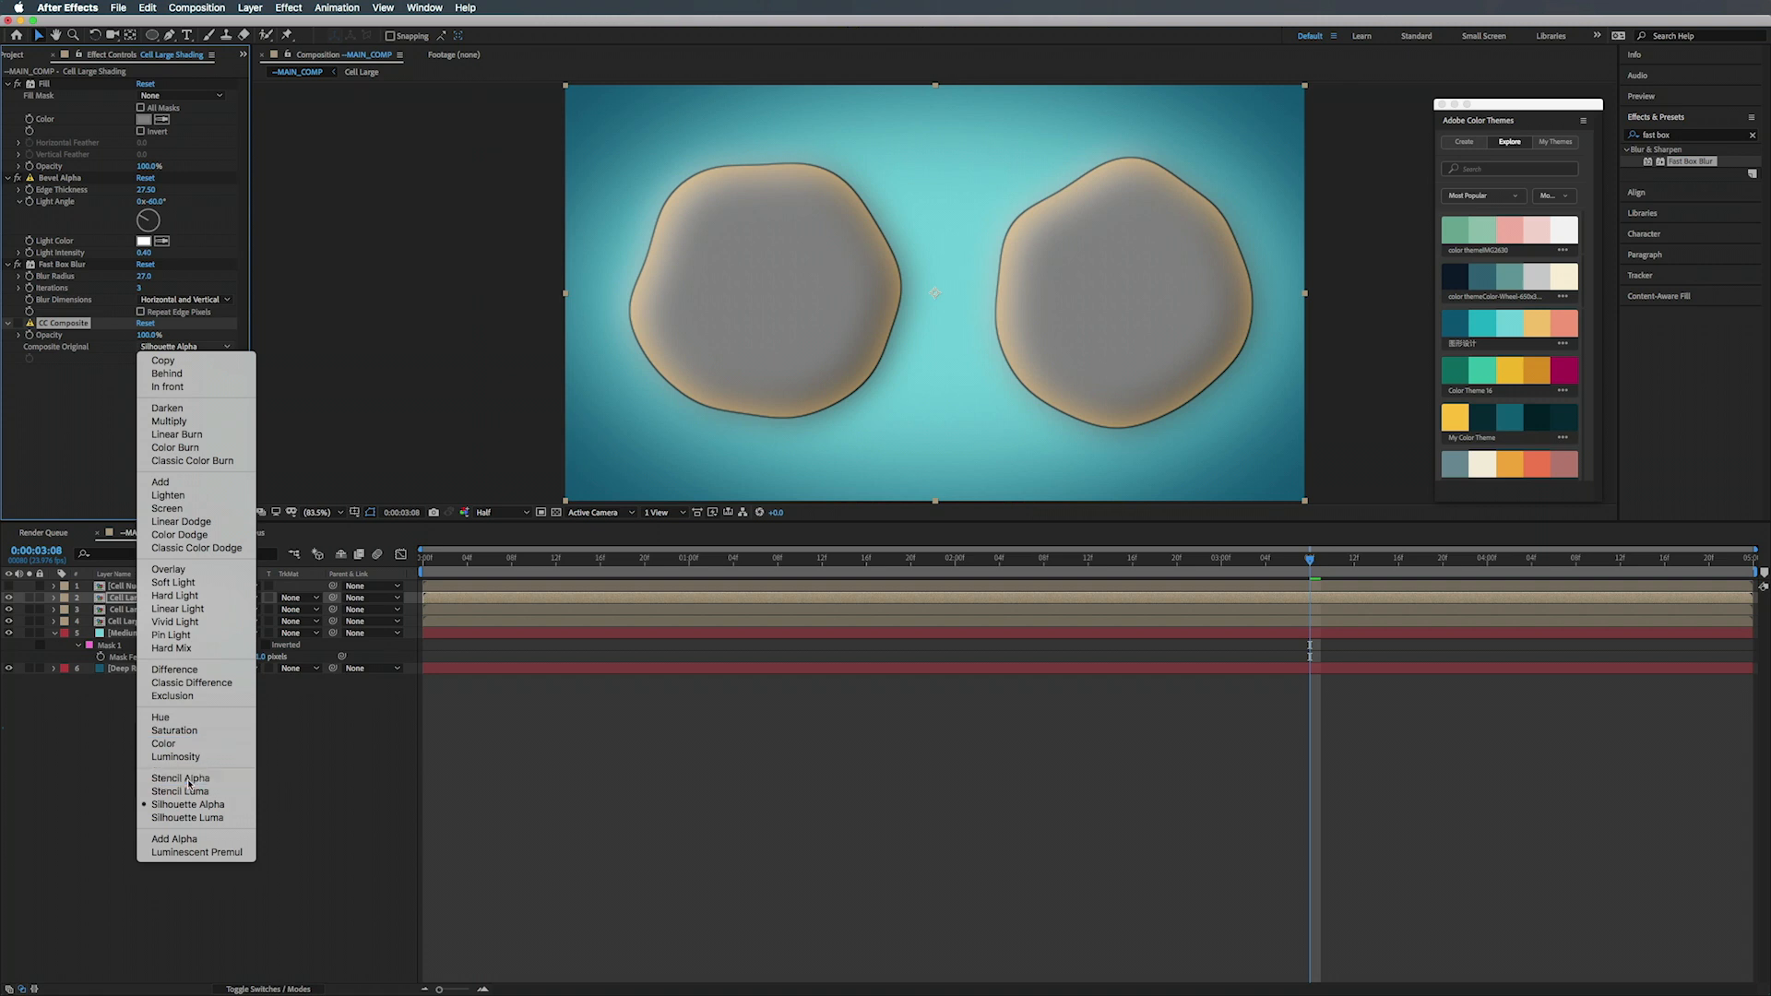
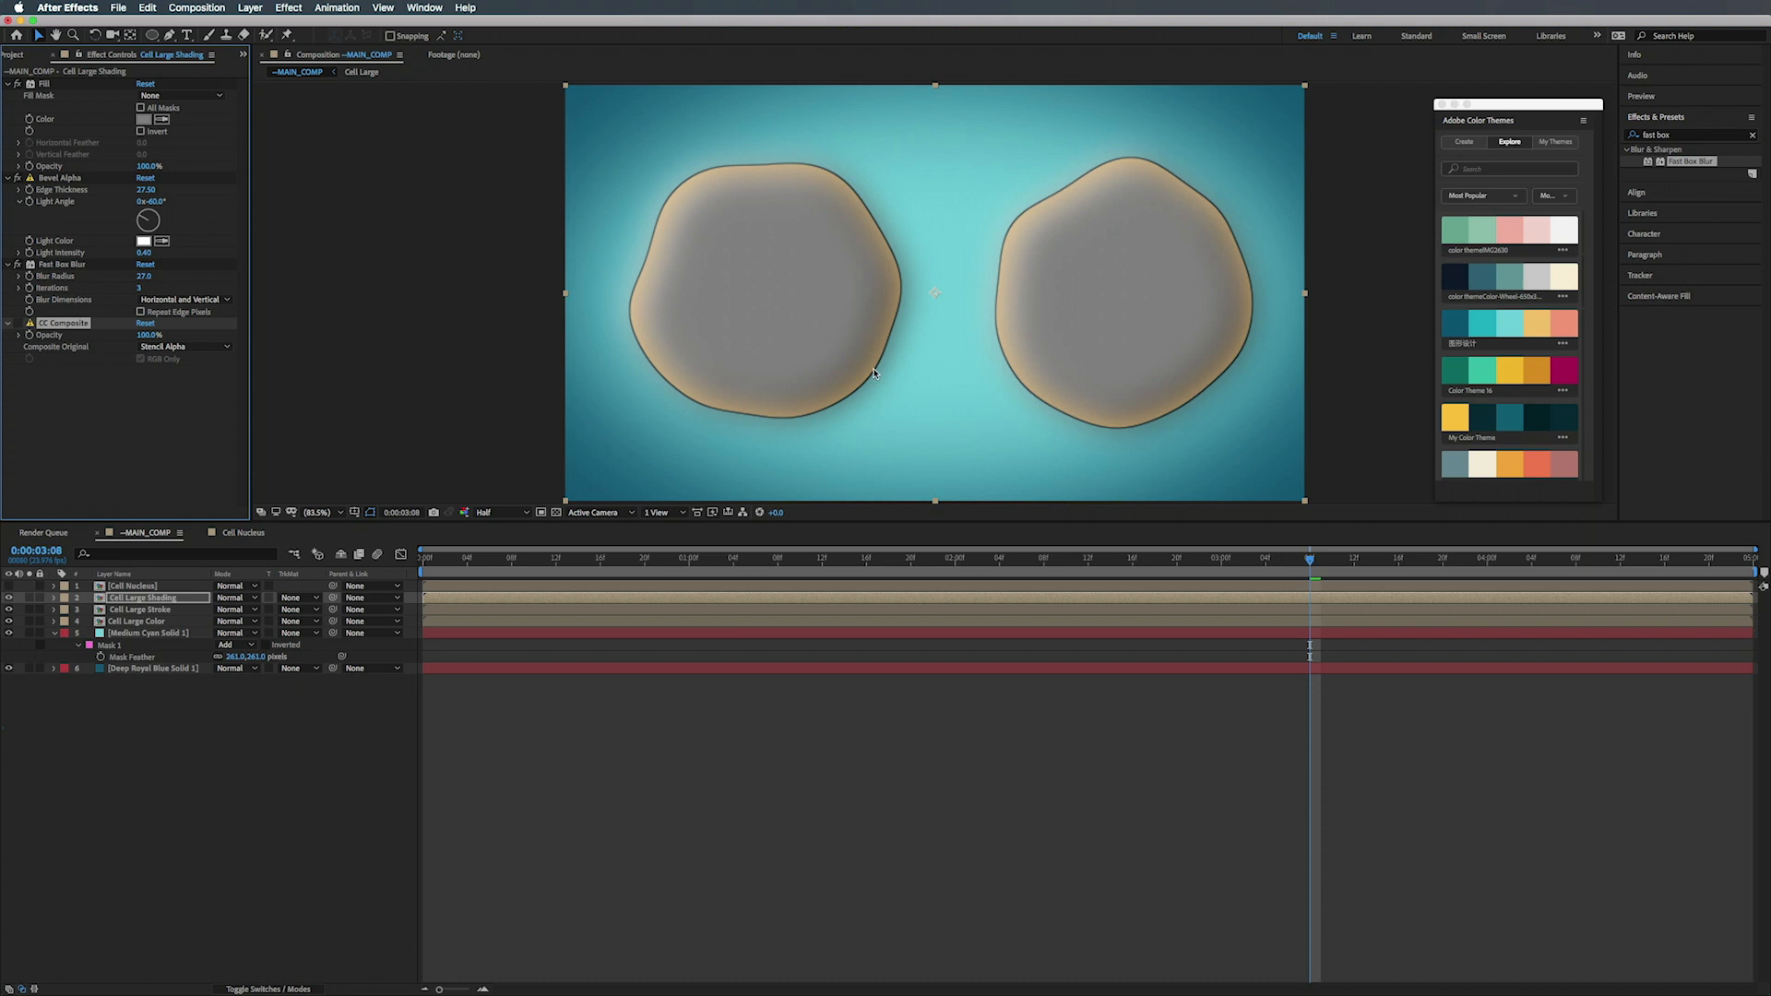
left_click(18, 324)
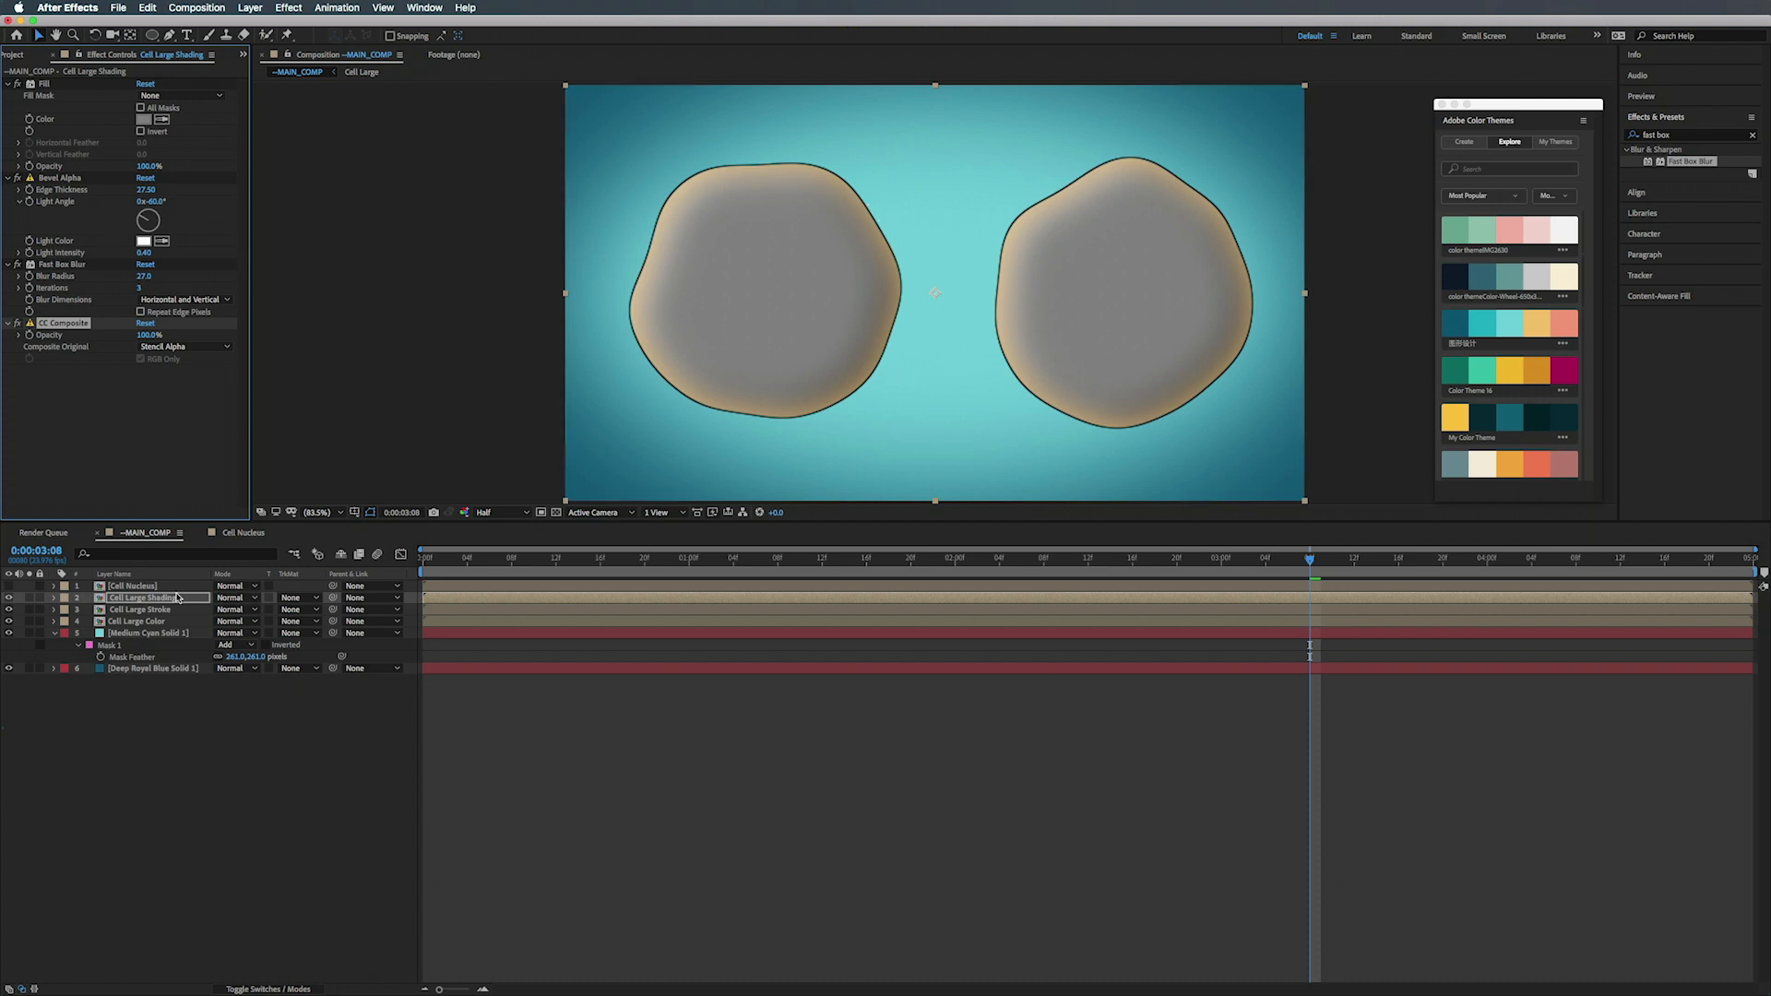
- Set the blending mode of the Cell Large Shading layer to Hard Light
left_click(236, 601)
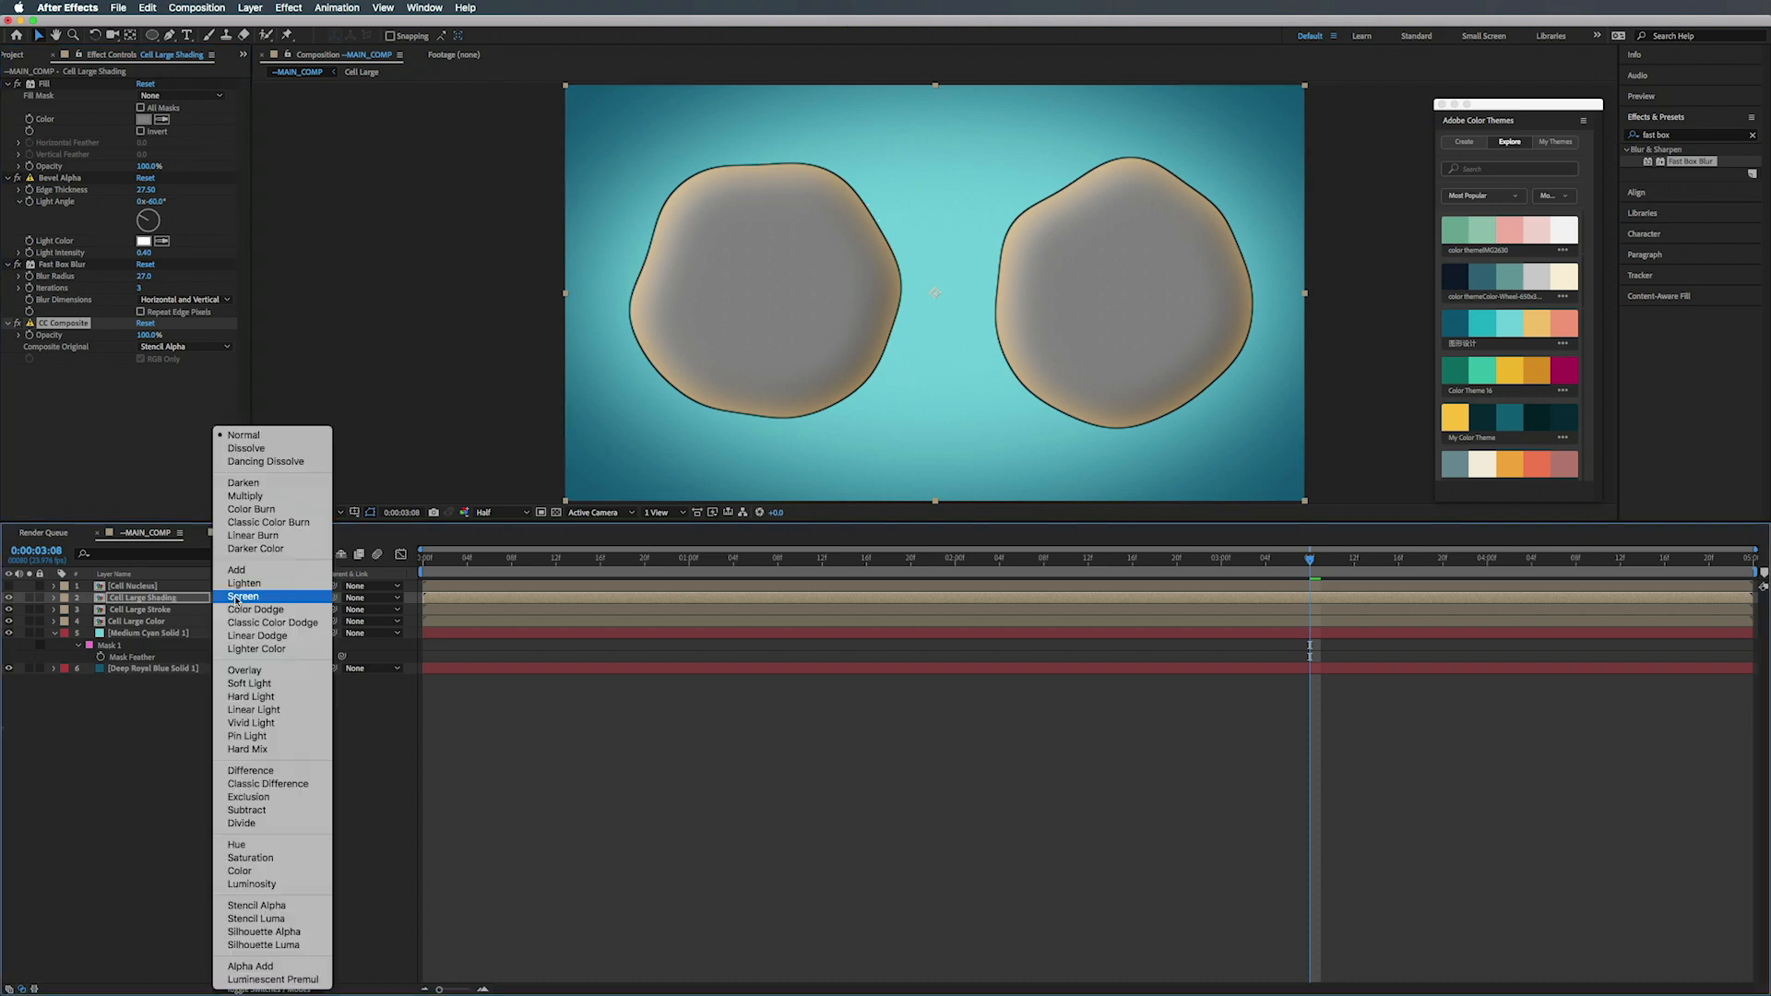
left_click(250, 697)
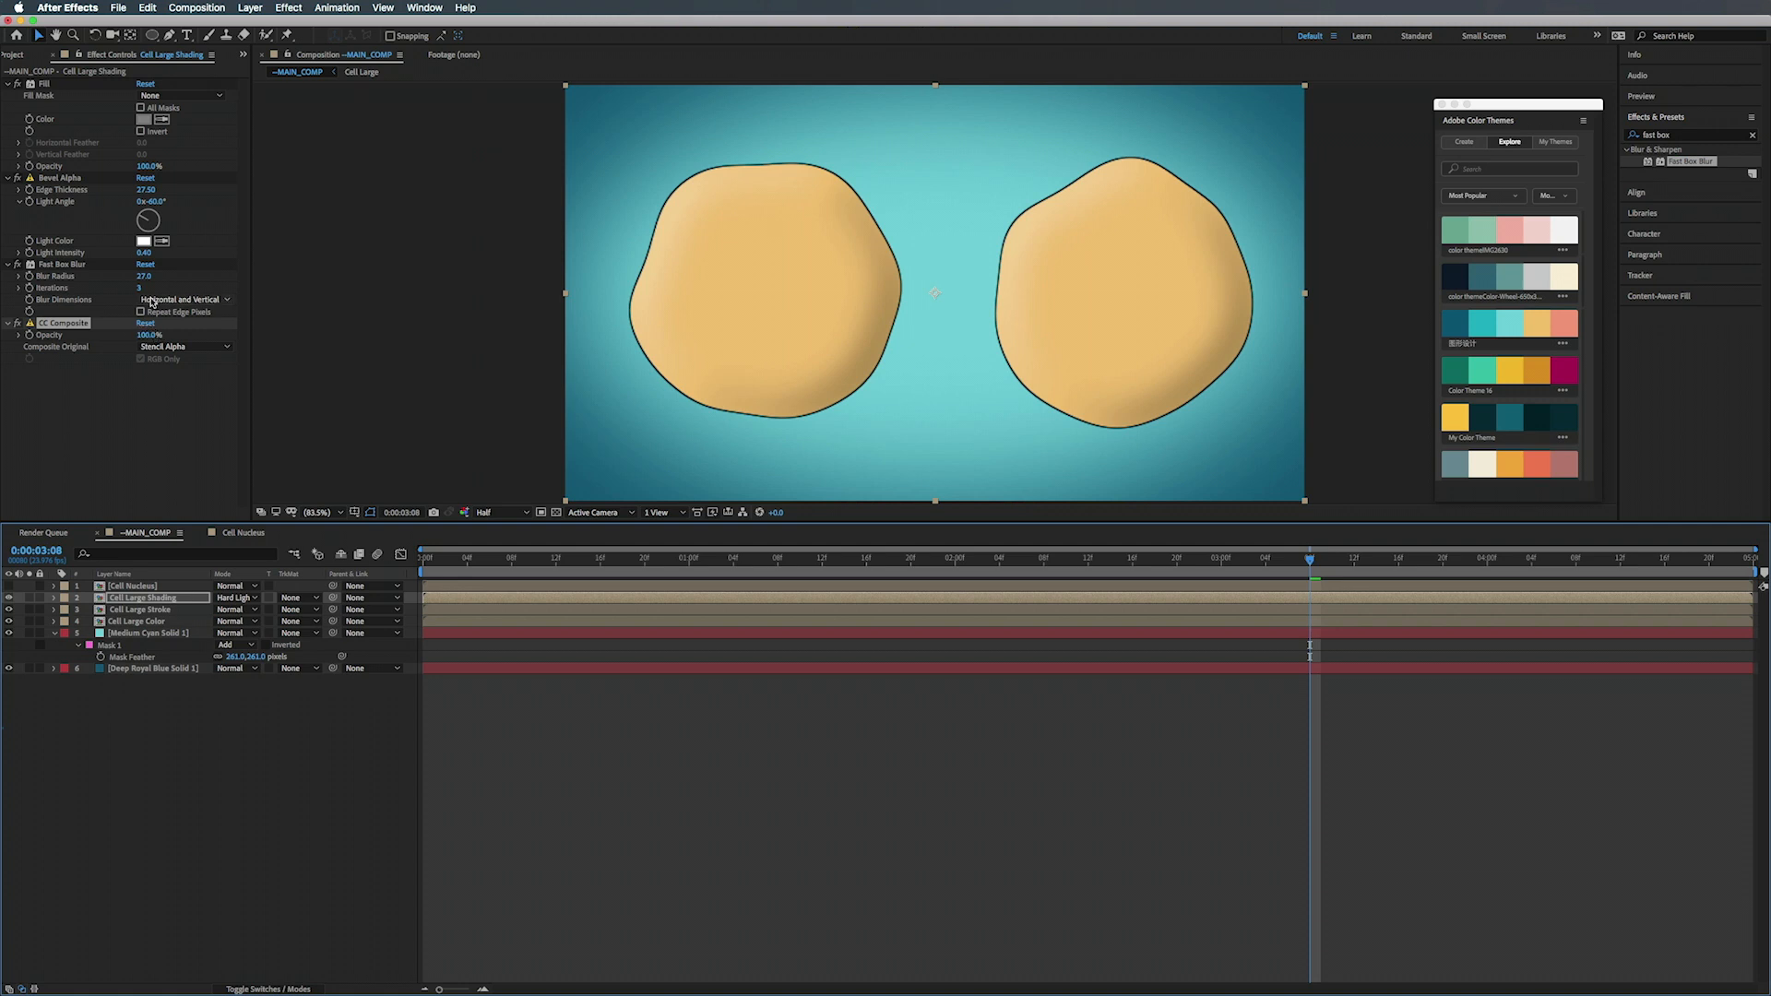
- Refine the shading with a Bevel Alpha edge thickness of 38.60, light intensity of 0.53 and blur radius of 20
left_click(7, 264)
left_click(10, 275)
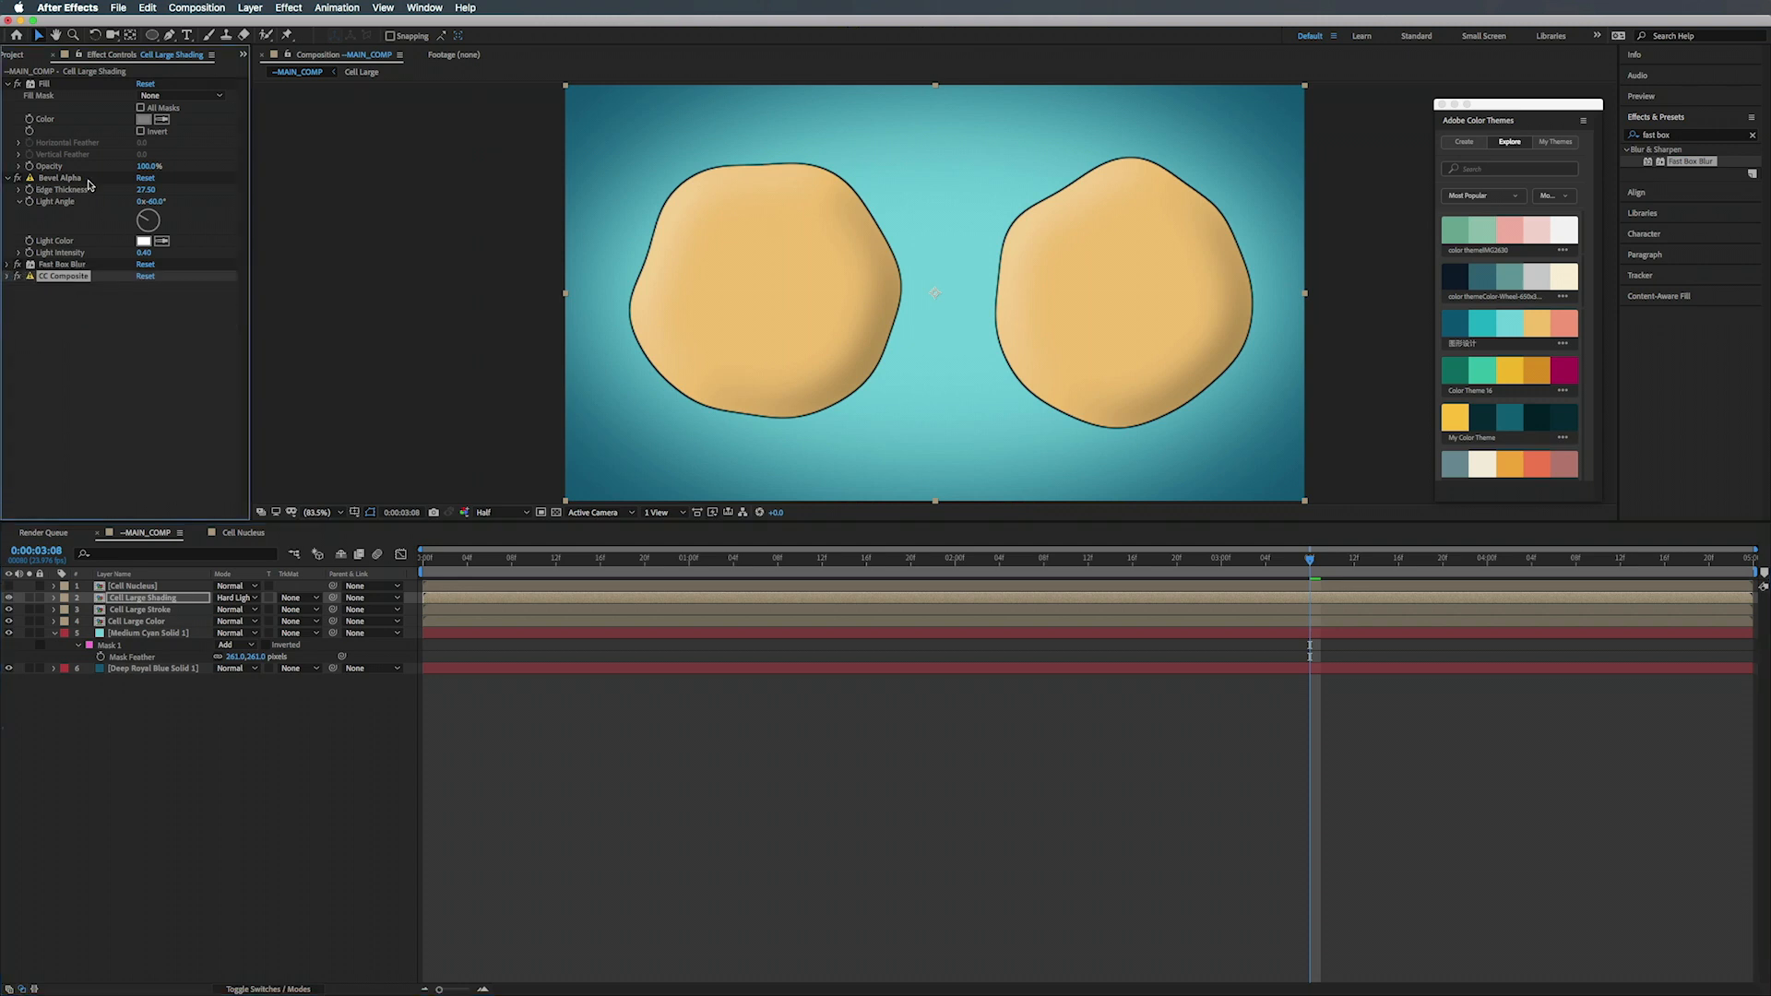
mouse_move(145, 253)
left_mouse_down()
mouse_move(198, 251)
mouse_move(171, 257)
left_mouse_up()
left_click(19, 264)
- Duplicate the Cell Large Shading layer and set the copy's blending mode to Normal
left_click(167, 601)
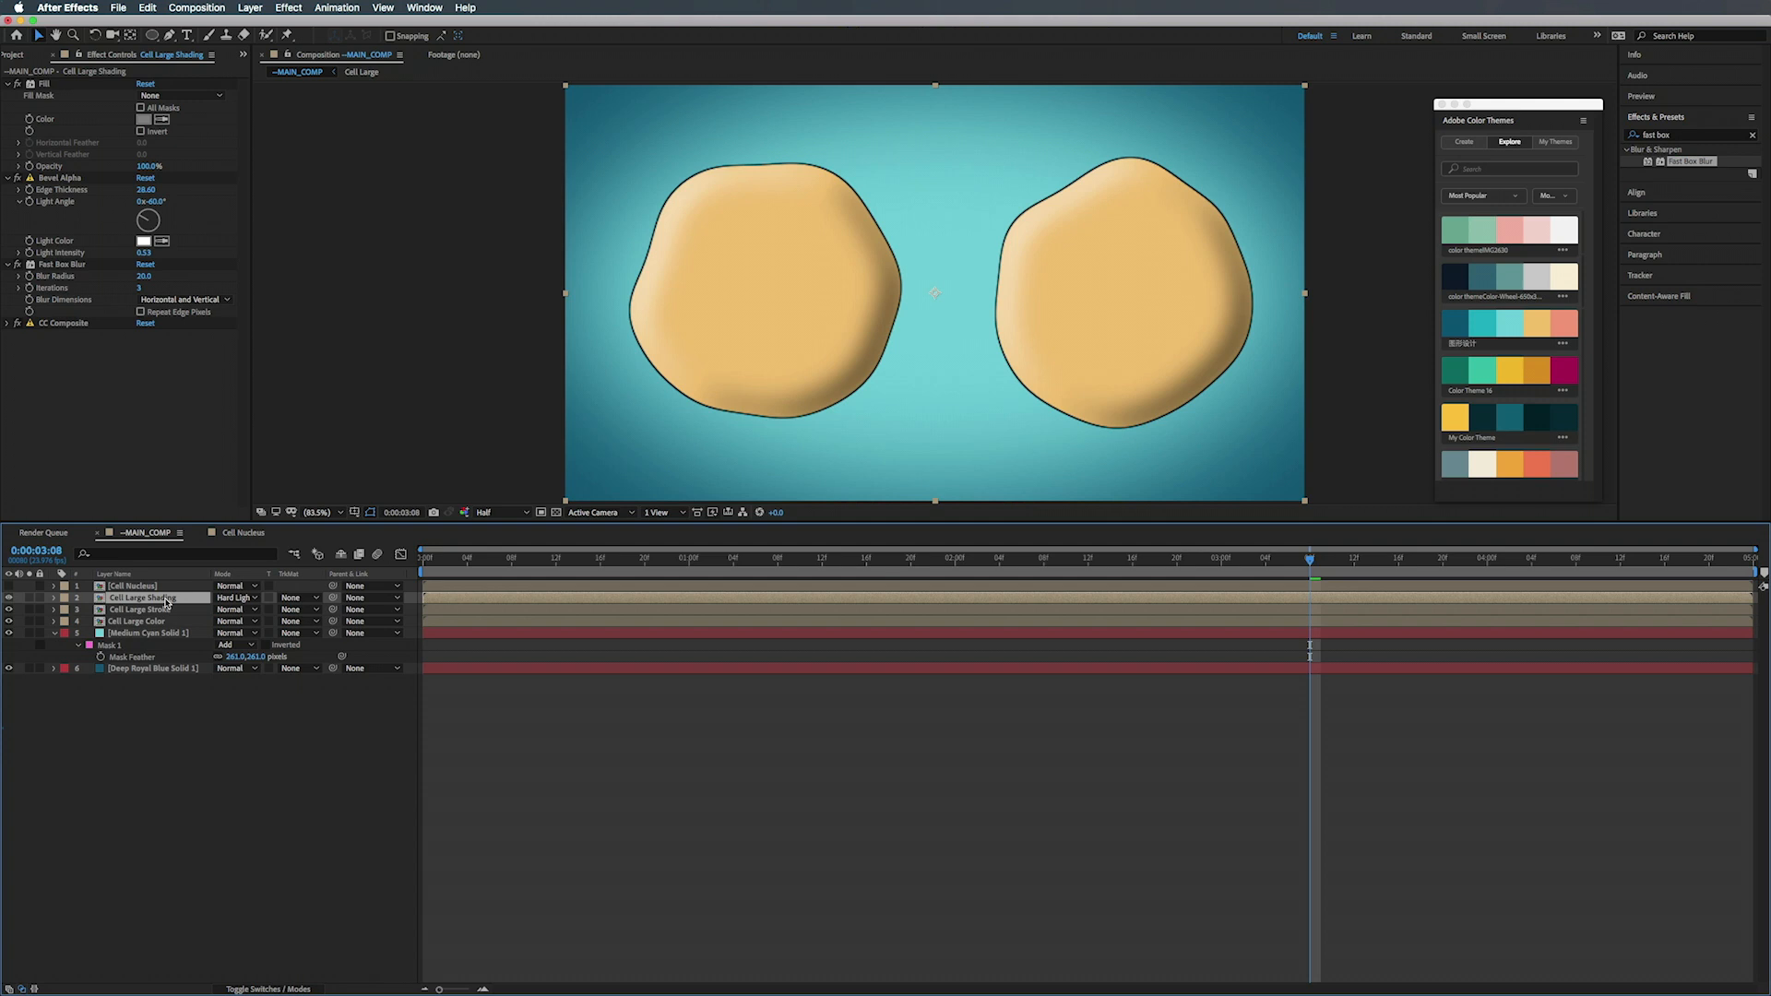
key("super+d")
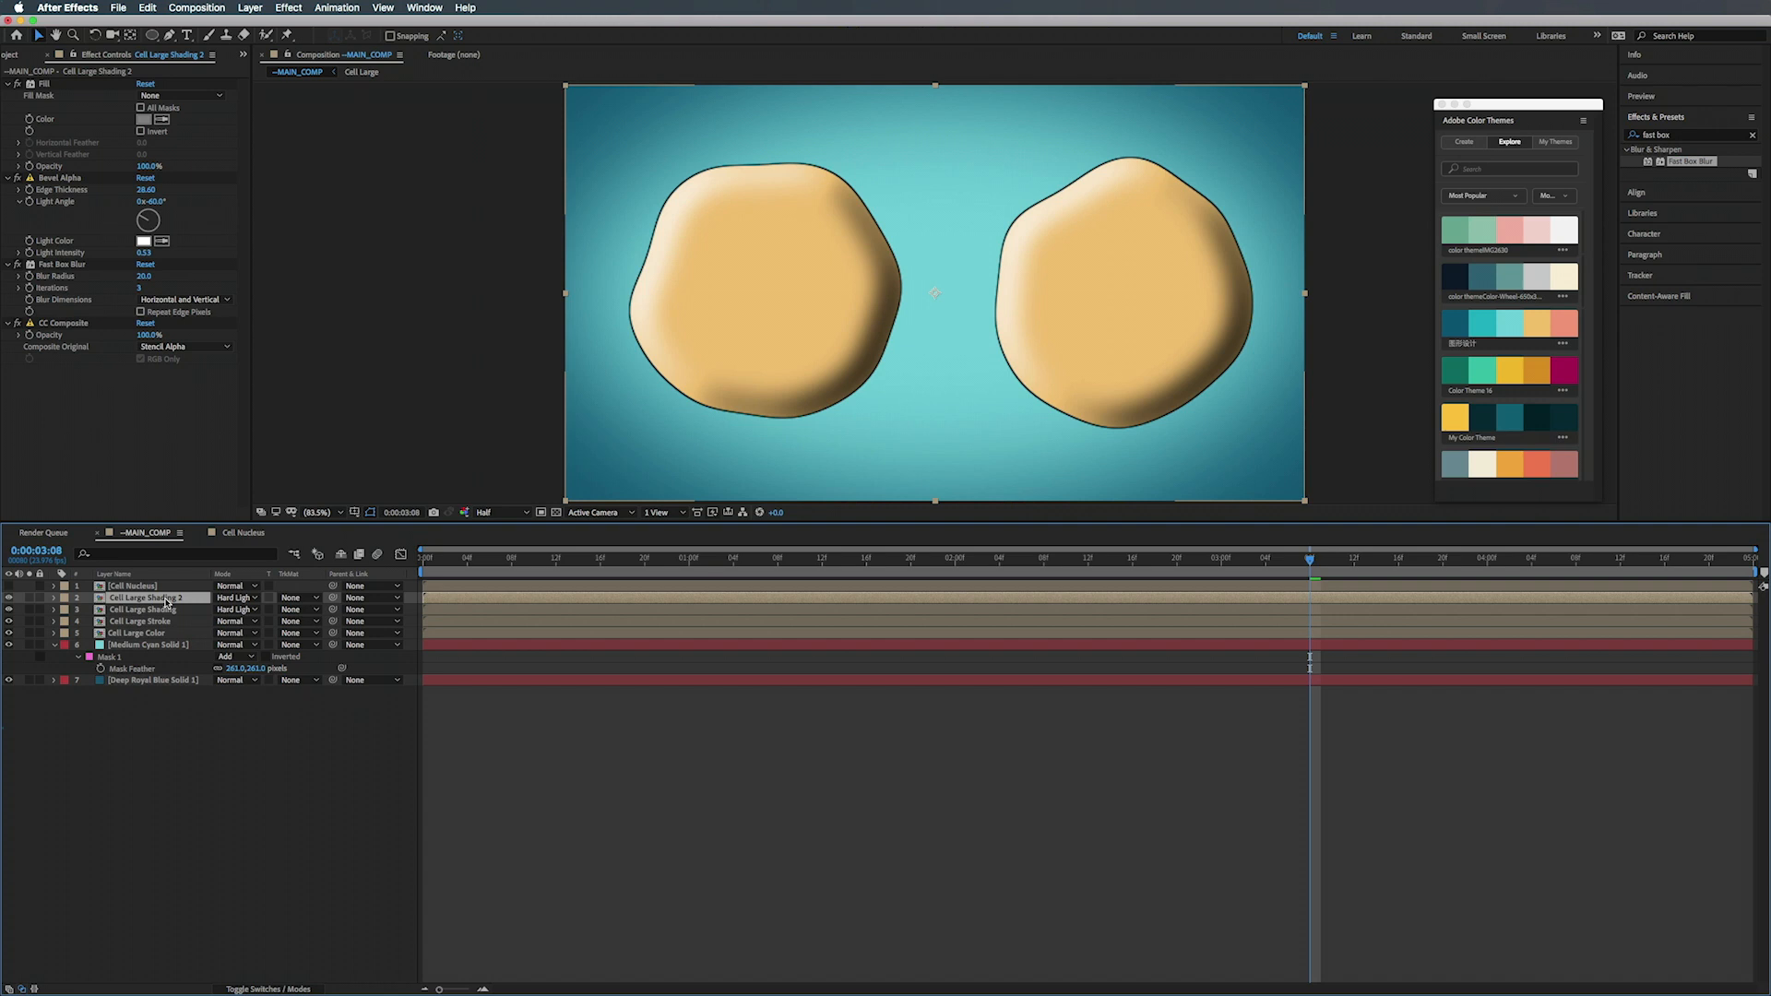
left_click(223, 599)
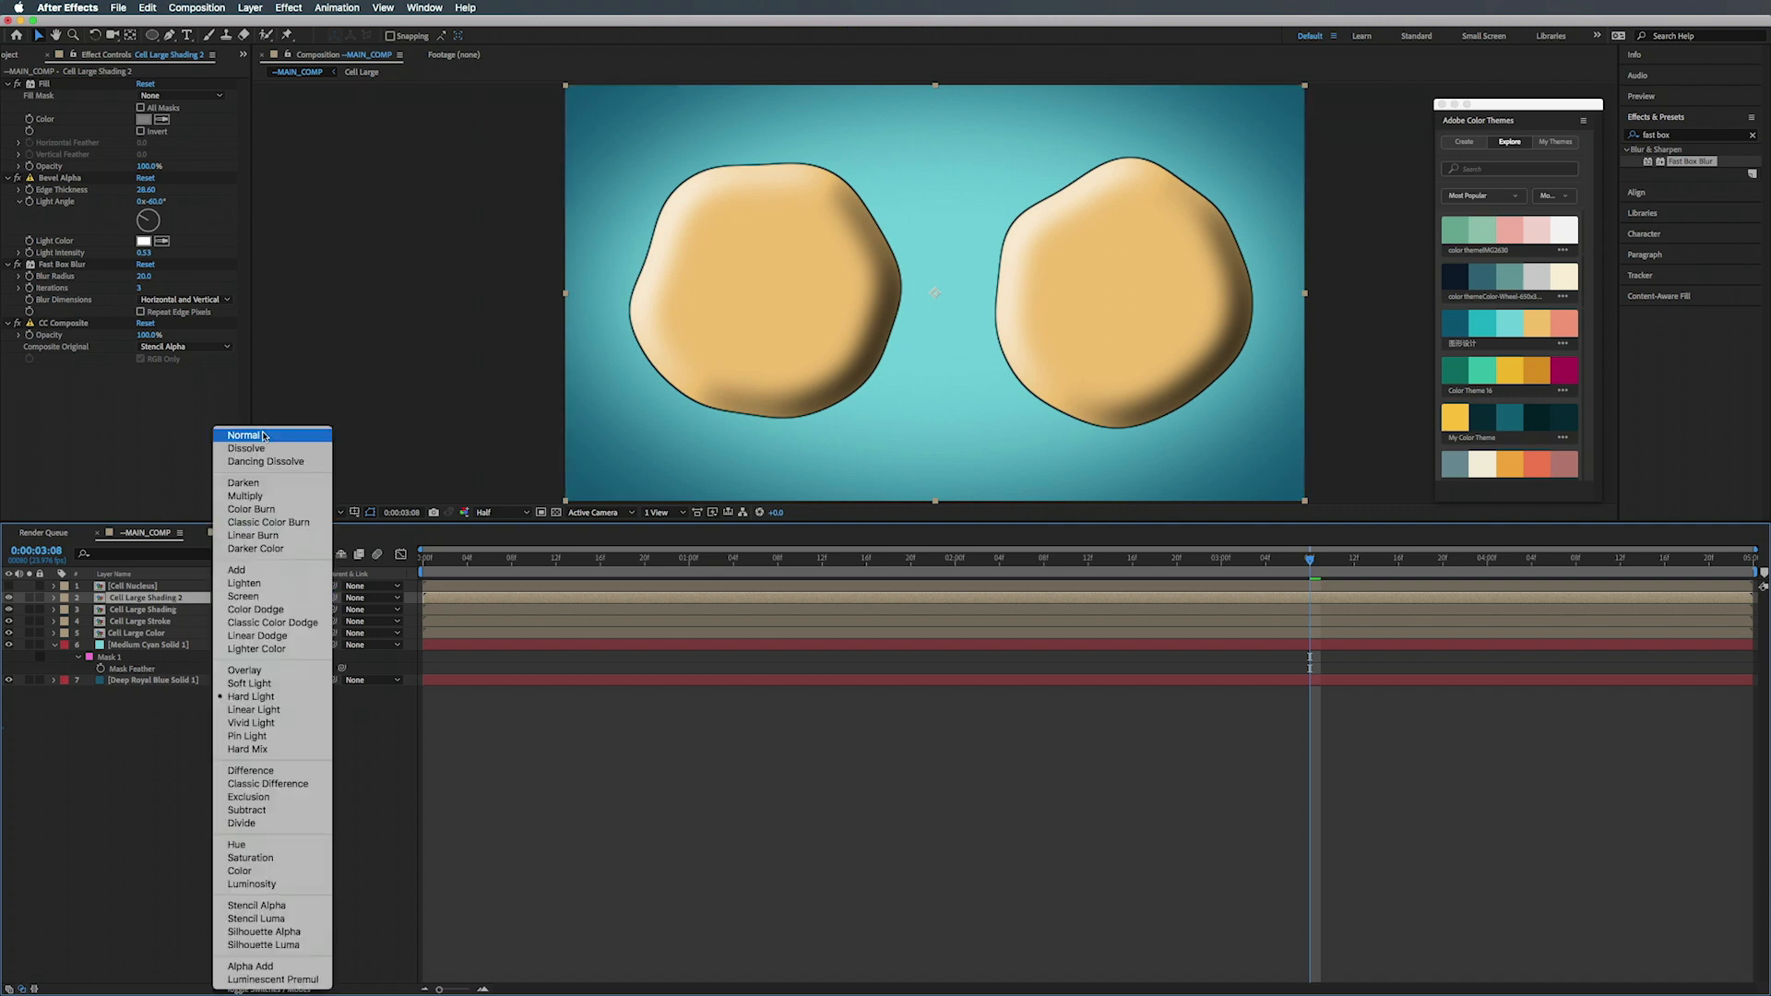
left_click(262, 436)
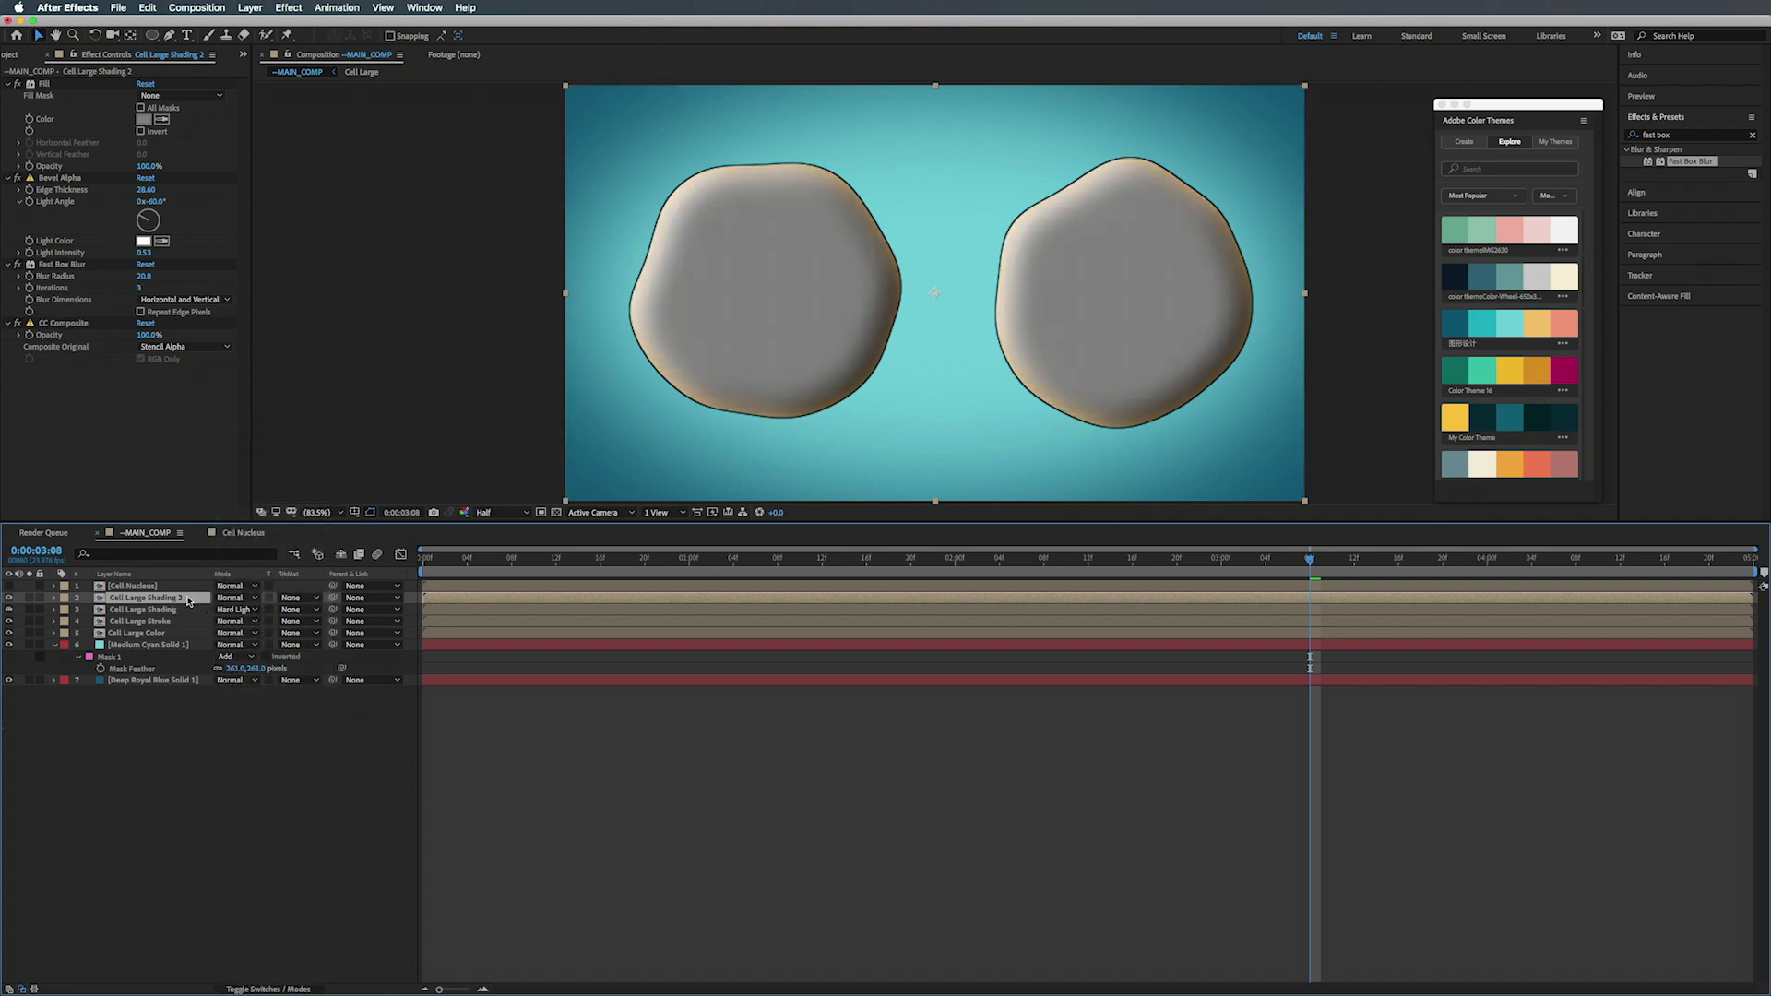
- Rename the duplicated shading layer as Cell Large Specular
key("Return")
type("Cell Large Specular")
key("Return")
- Delete the Bevel Alpha and Fast Box Blur effects from the Cell Large Specular layer
left_click(61, 178)
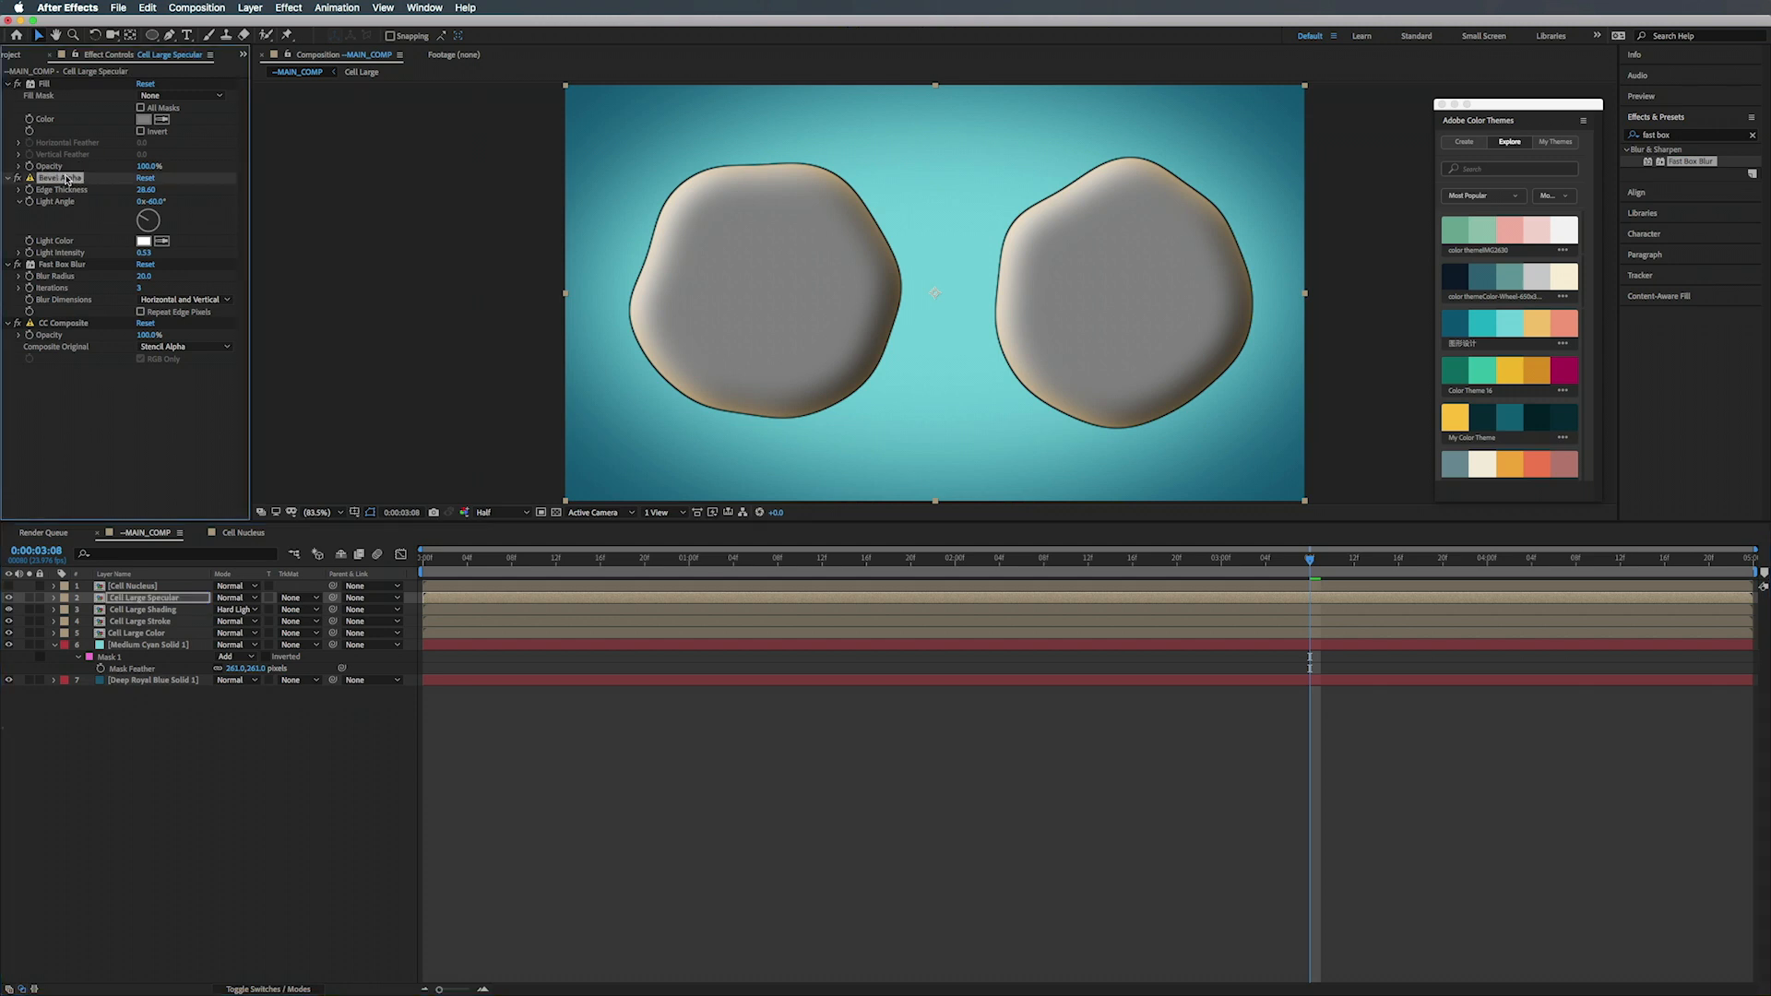
left_click(67, 267)
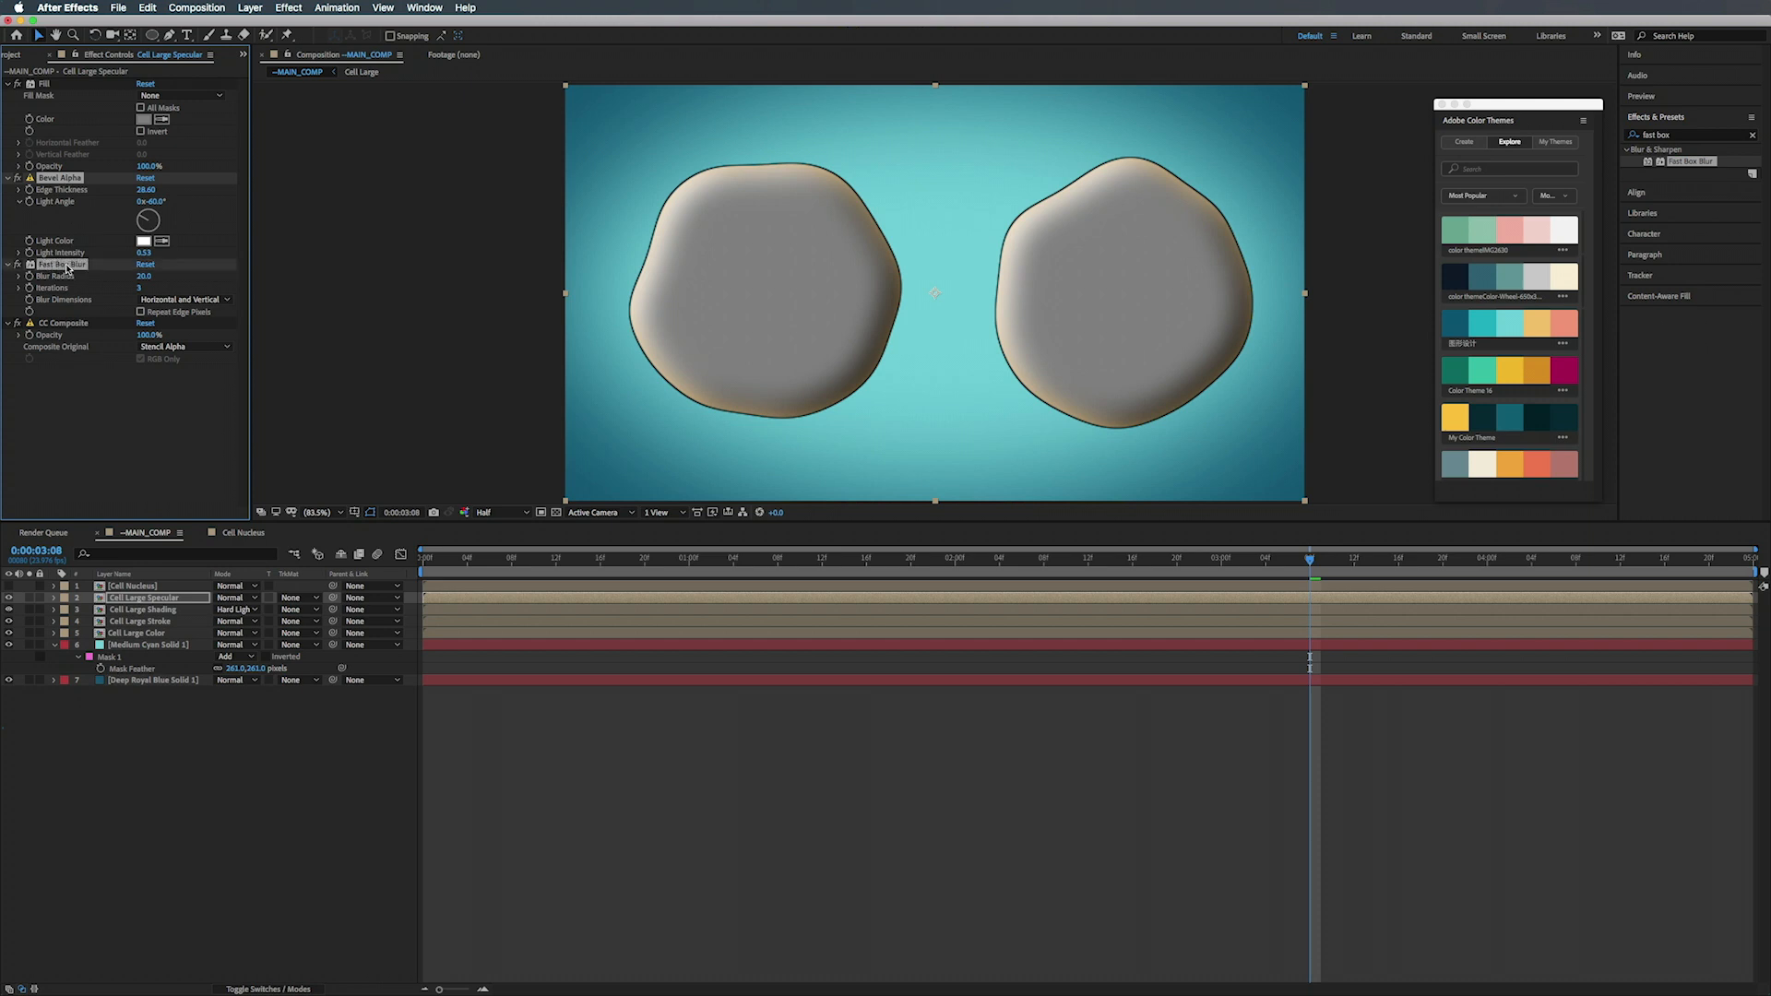
key("Delete")
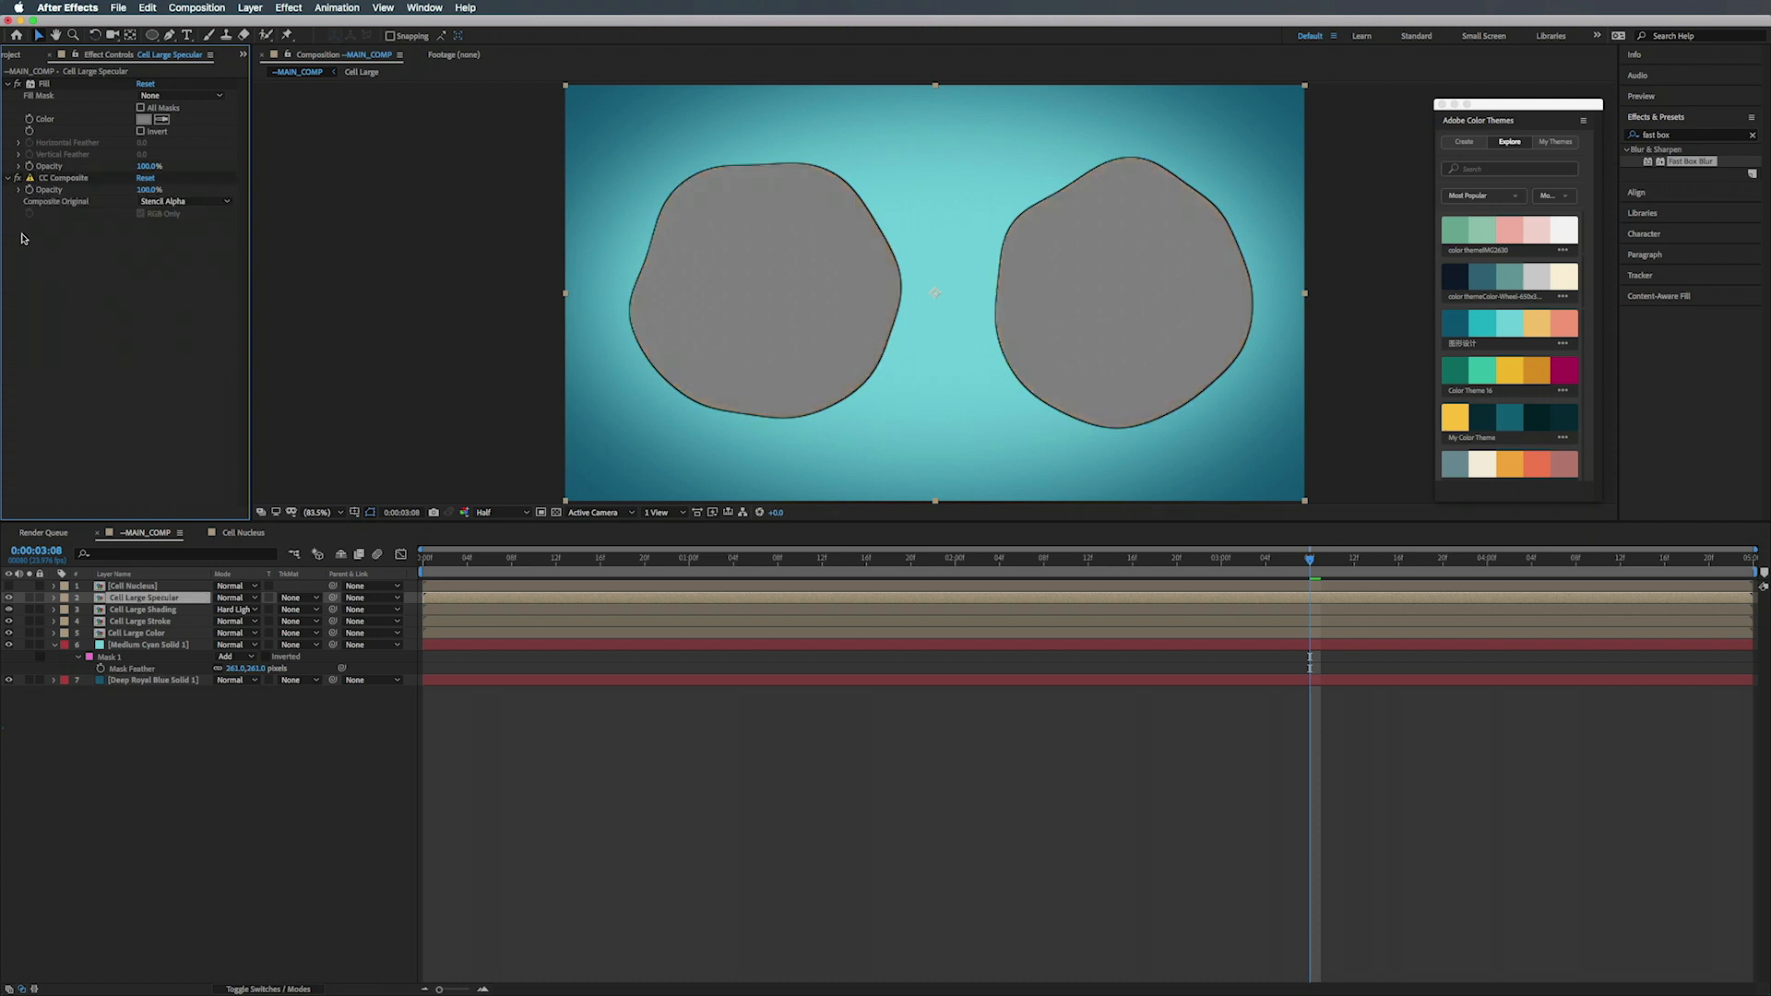
- Set the Fill color of the Cell Large Specular layer to black (000000)
left_click(141, 120)
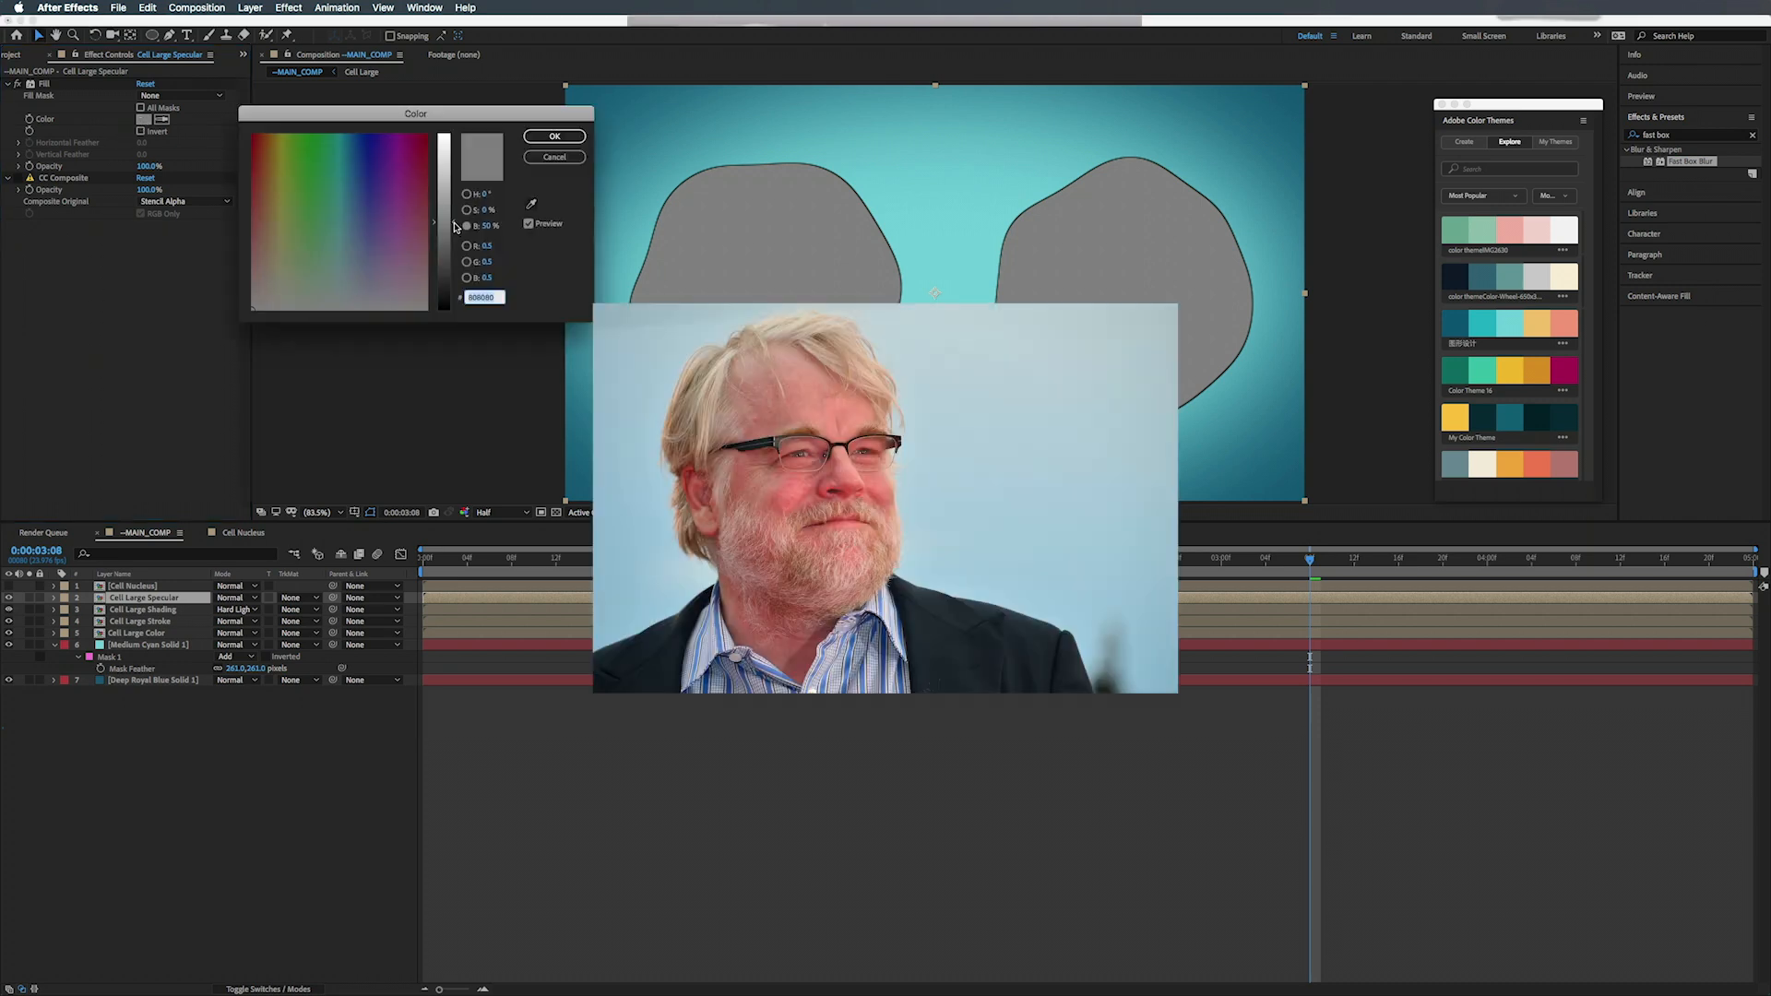
left_click_drag(448, 359, 451, 369)
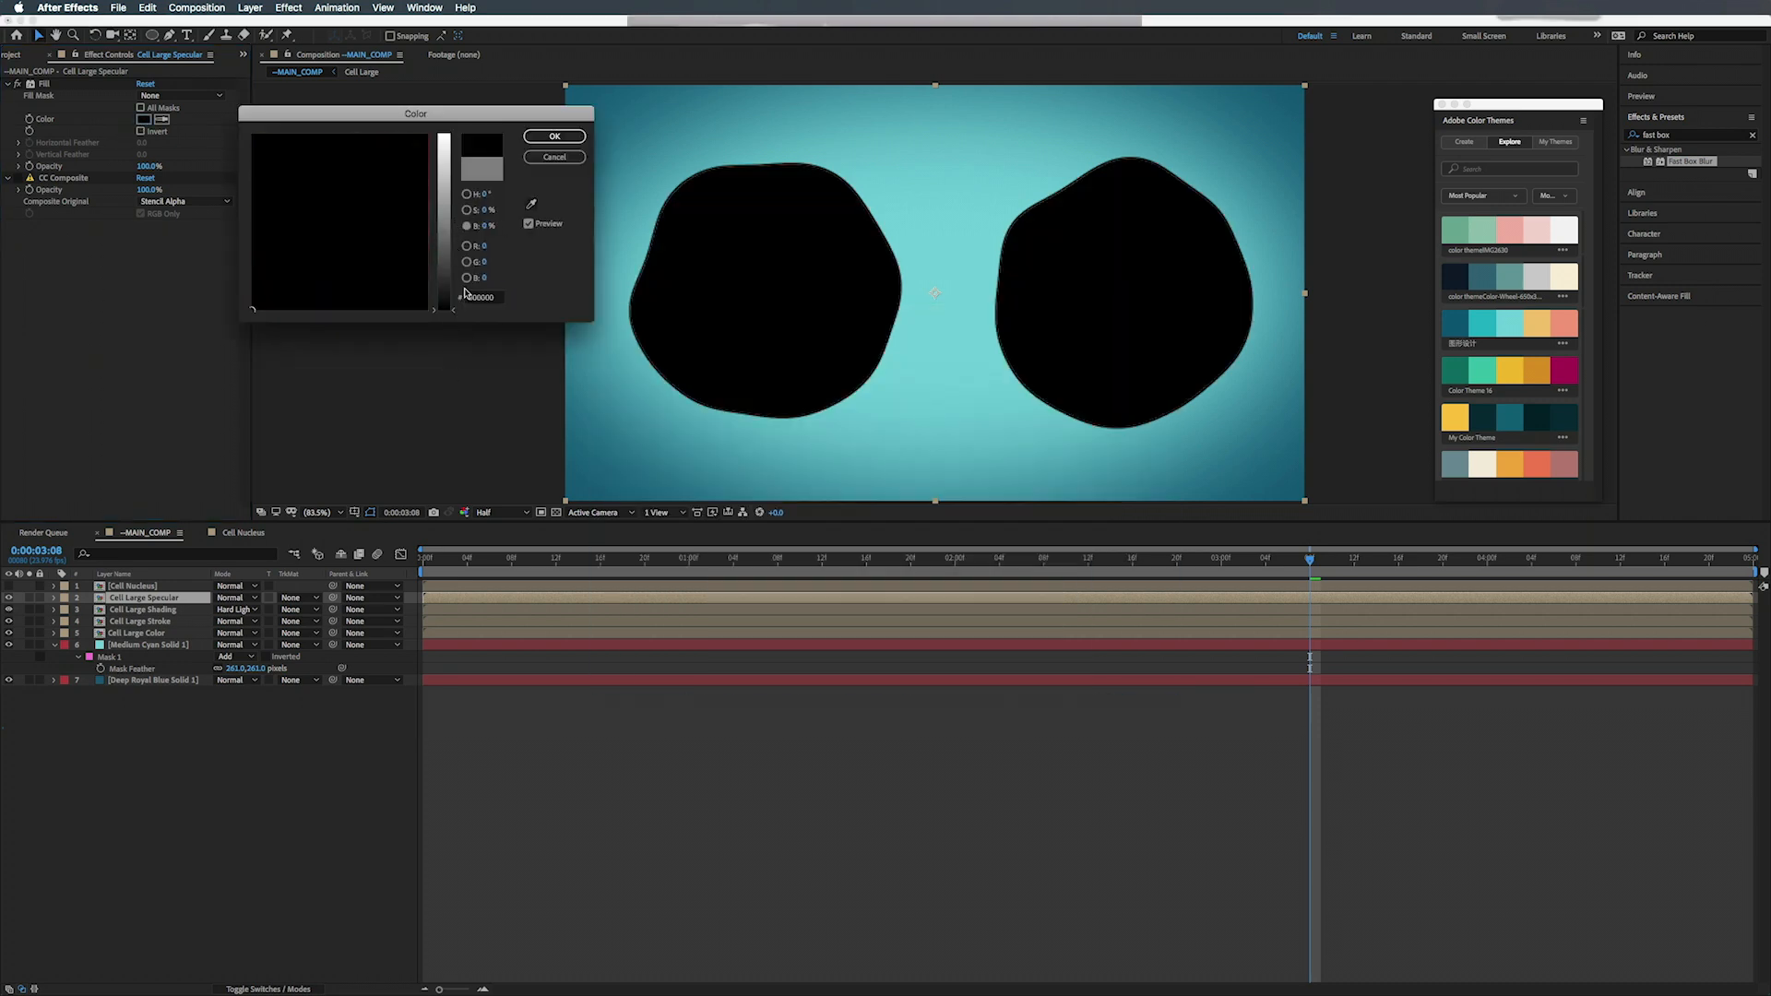
left_click(555, 135)
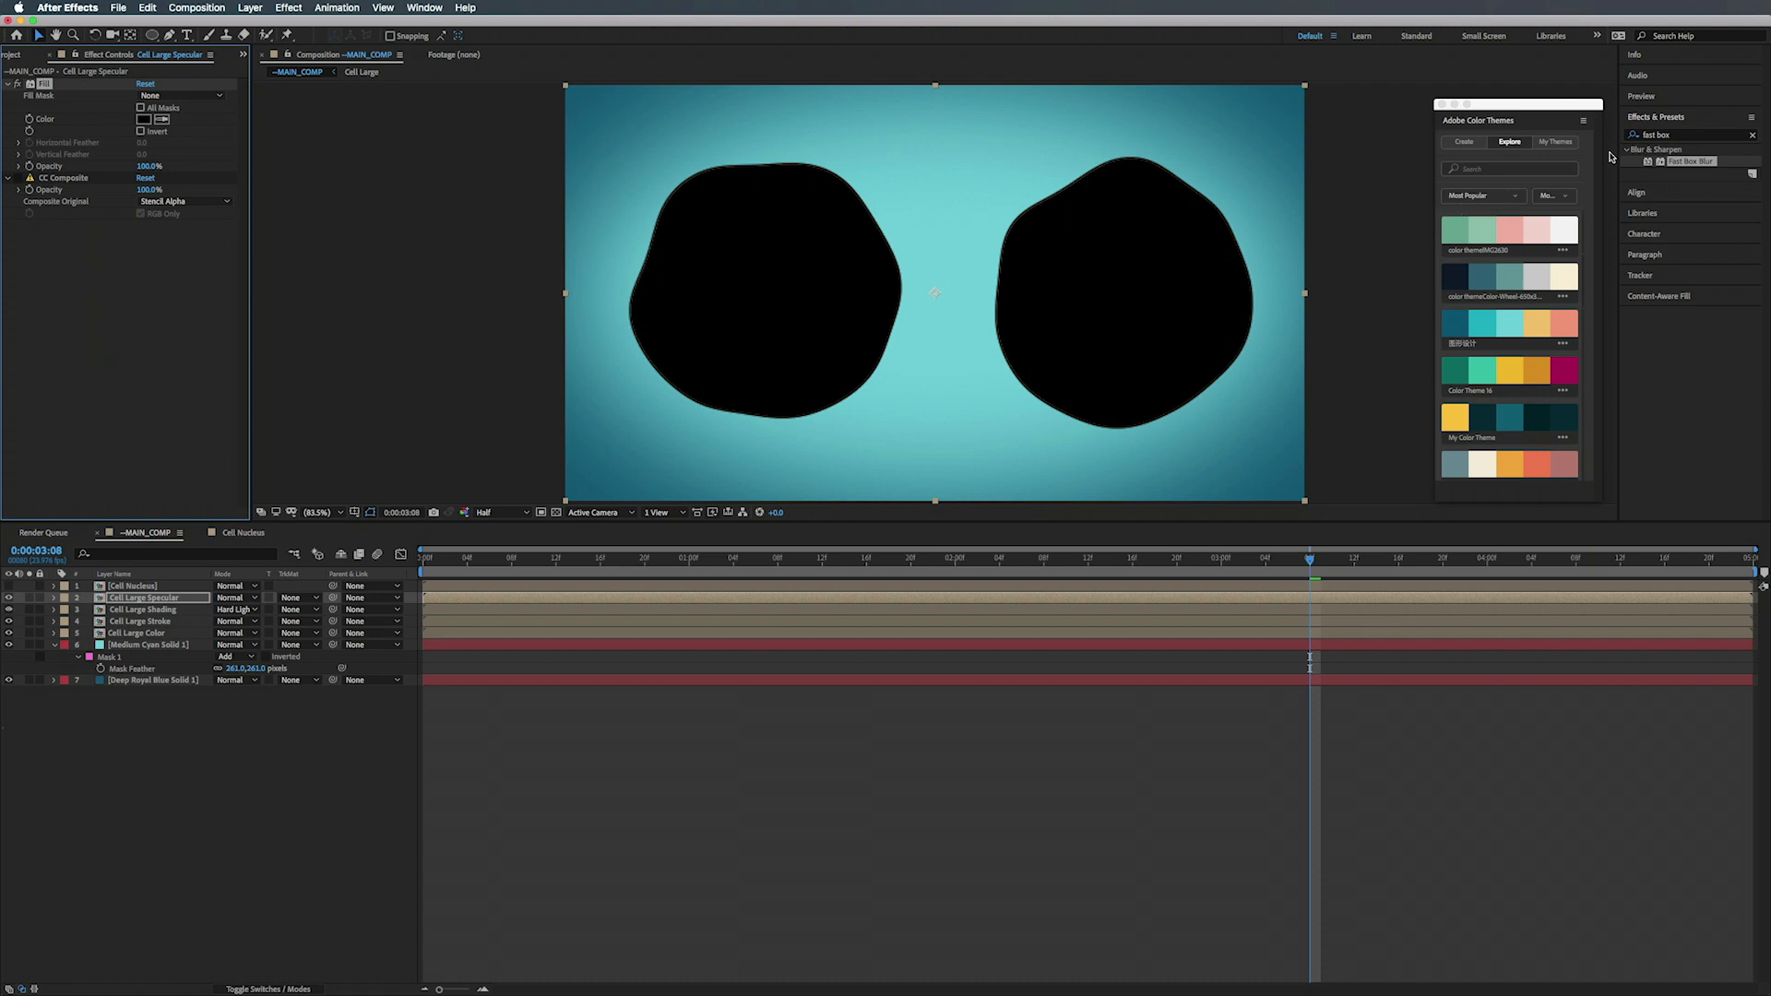
- Find the CC Glass effect and apply it to the Cell Large Specular layer, below CC Composite
left_click(1676, 135)
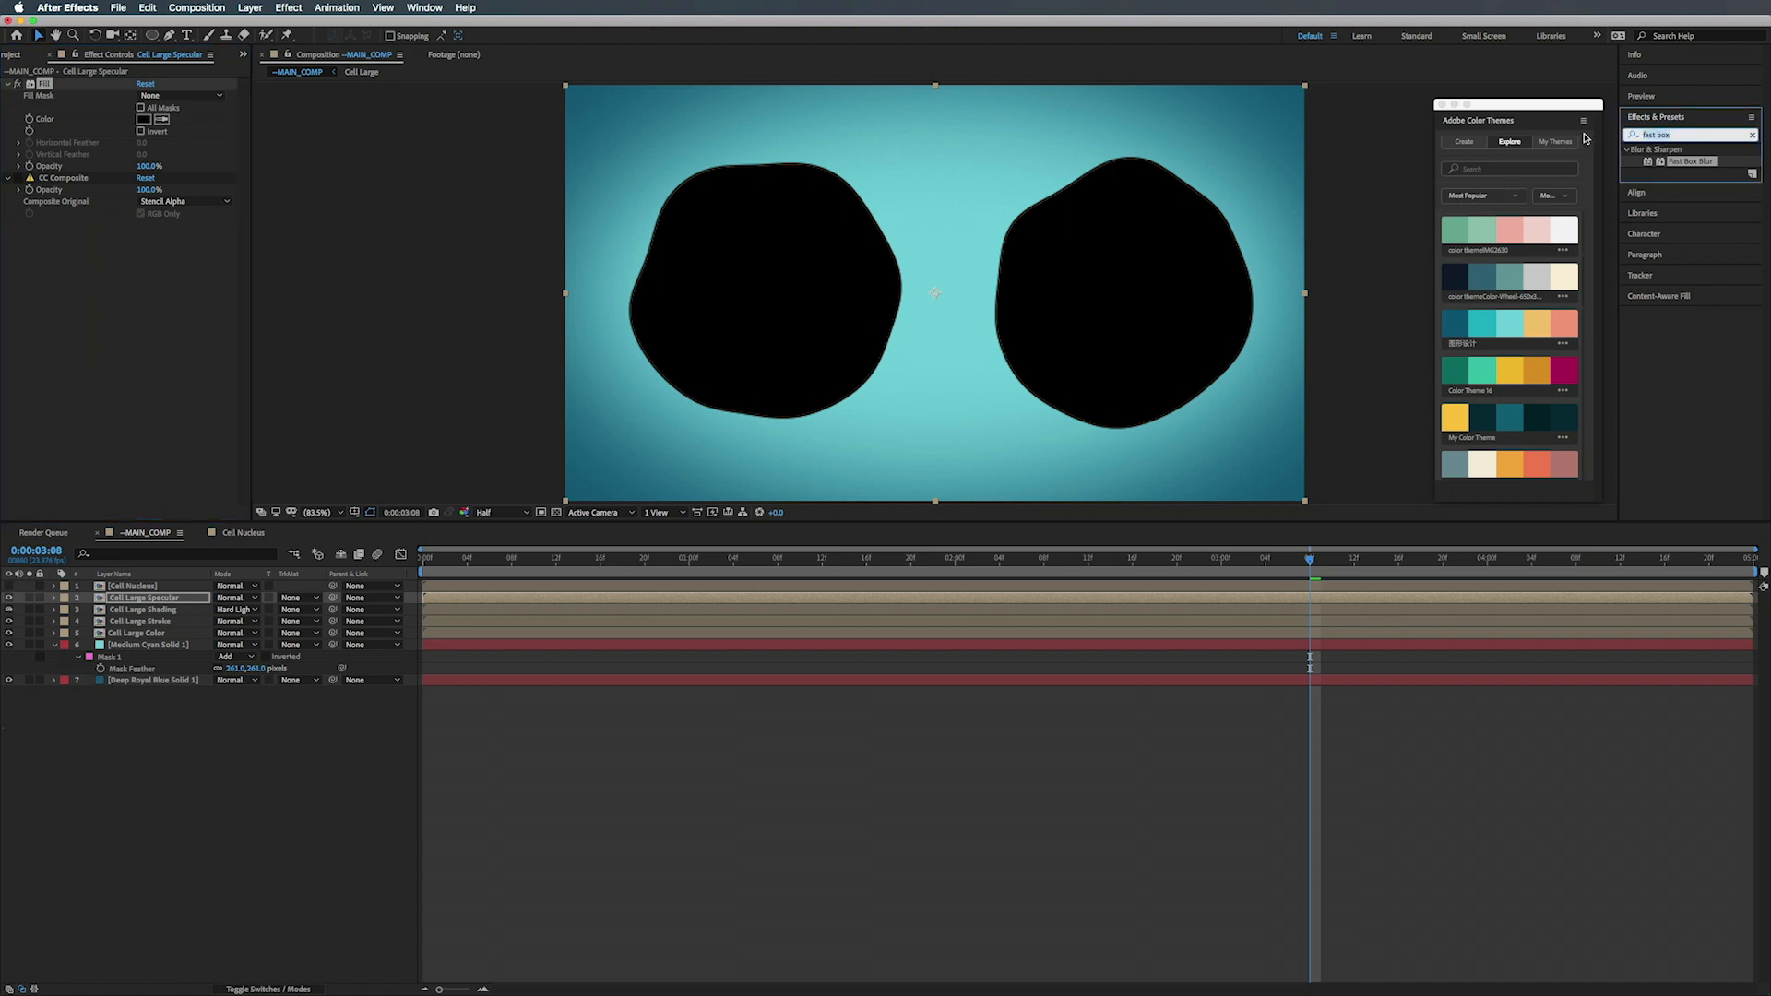
type("cc glass")
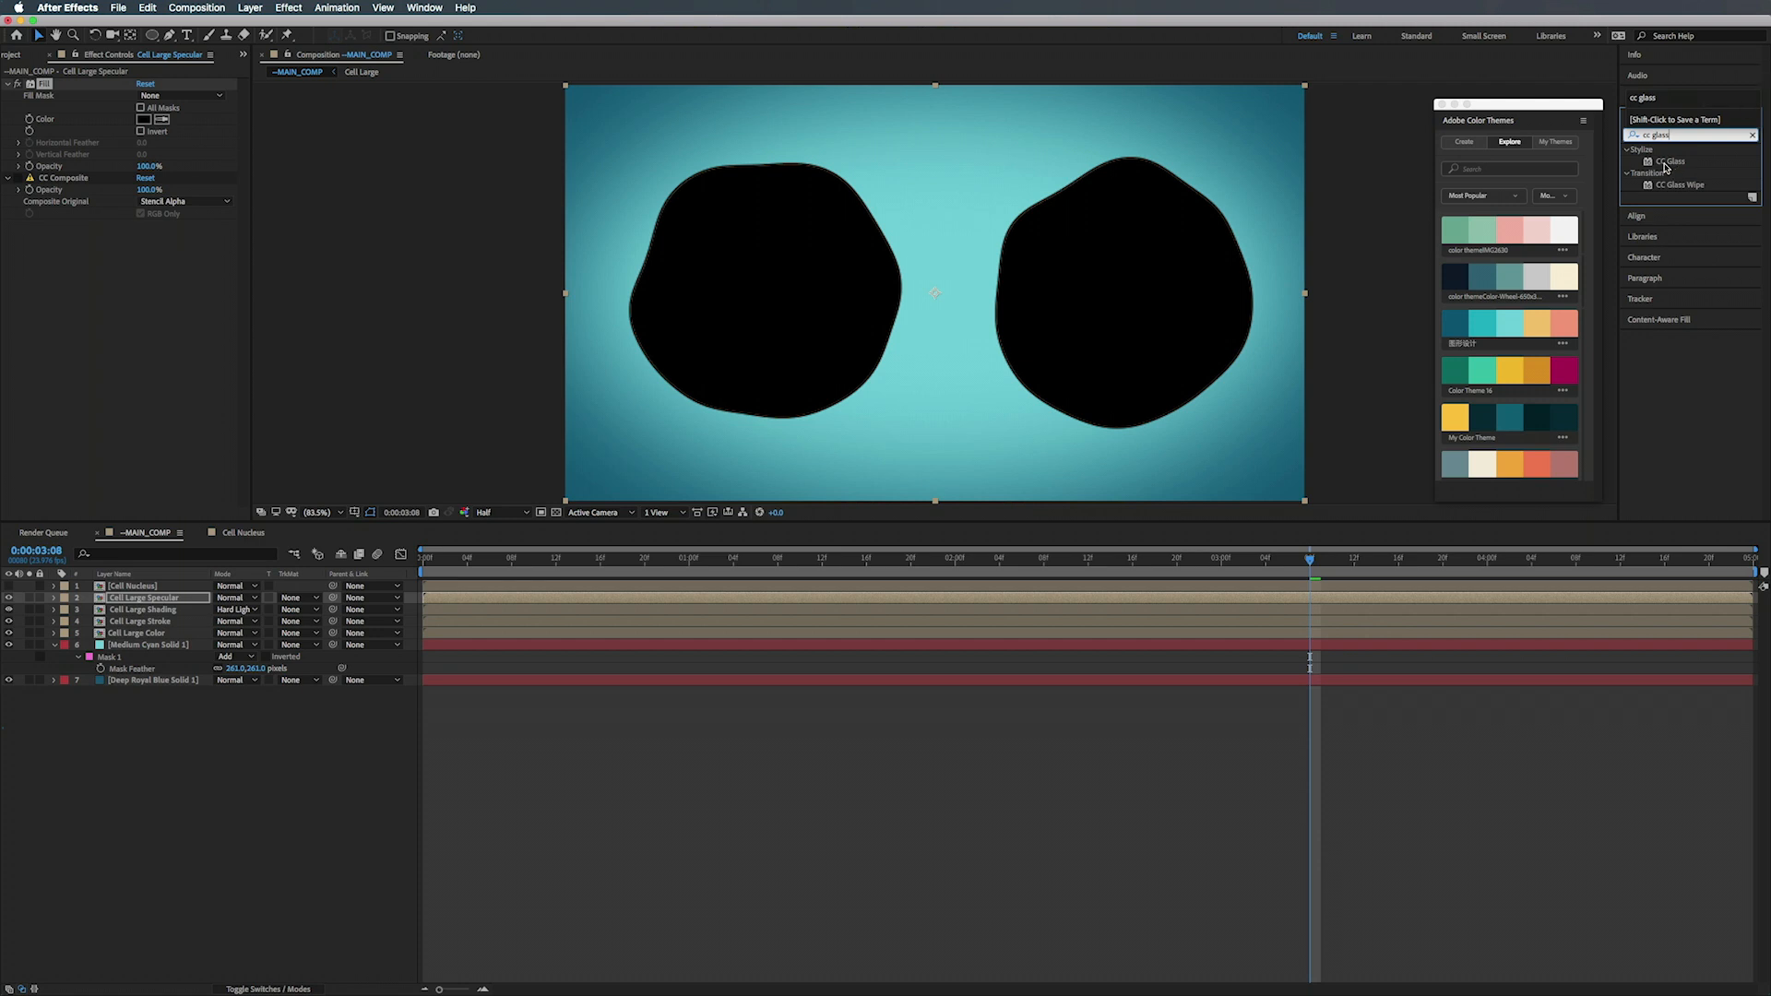
left_click_drag(1669, 165, 336, 328)
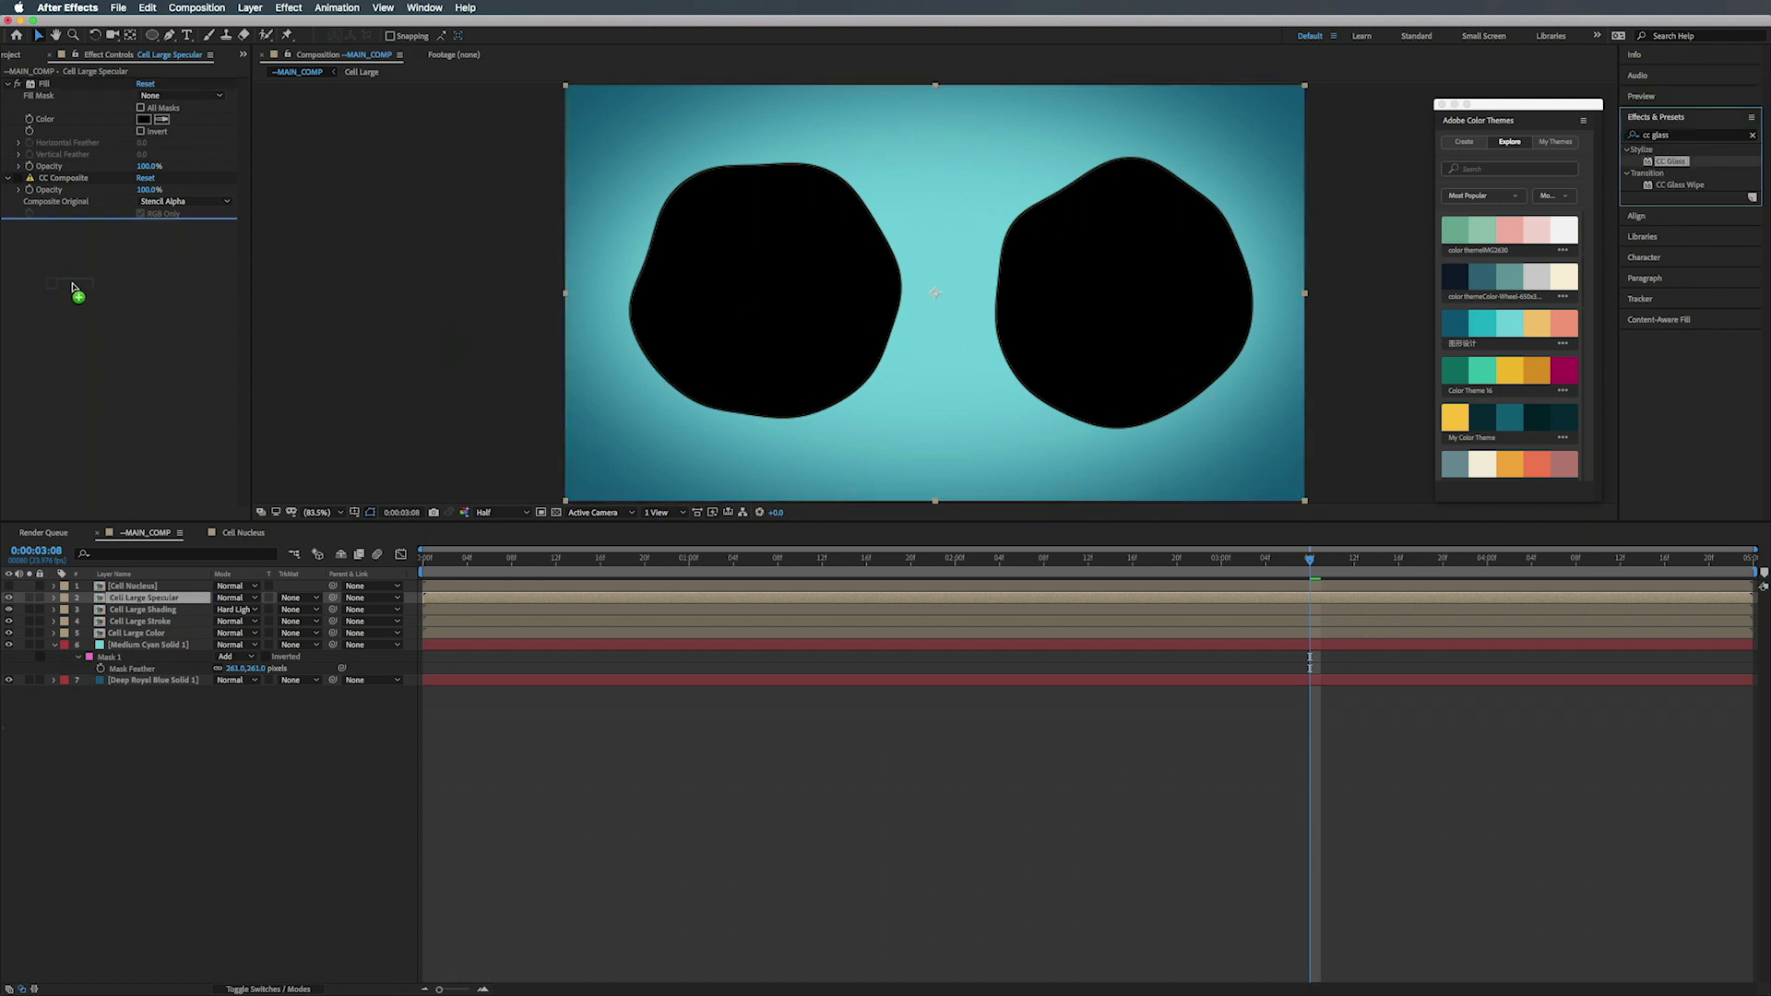
- Set the CC Glass surface property to Alpha and its Softness to 18.9
left_click(26, 237)
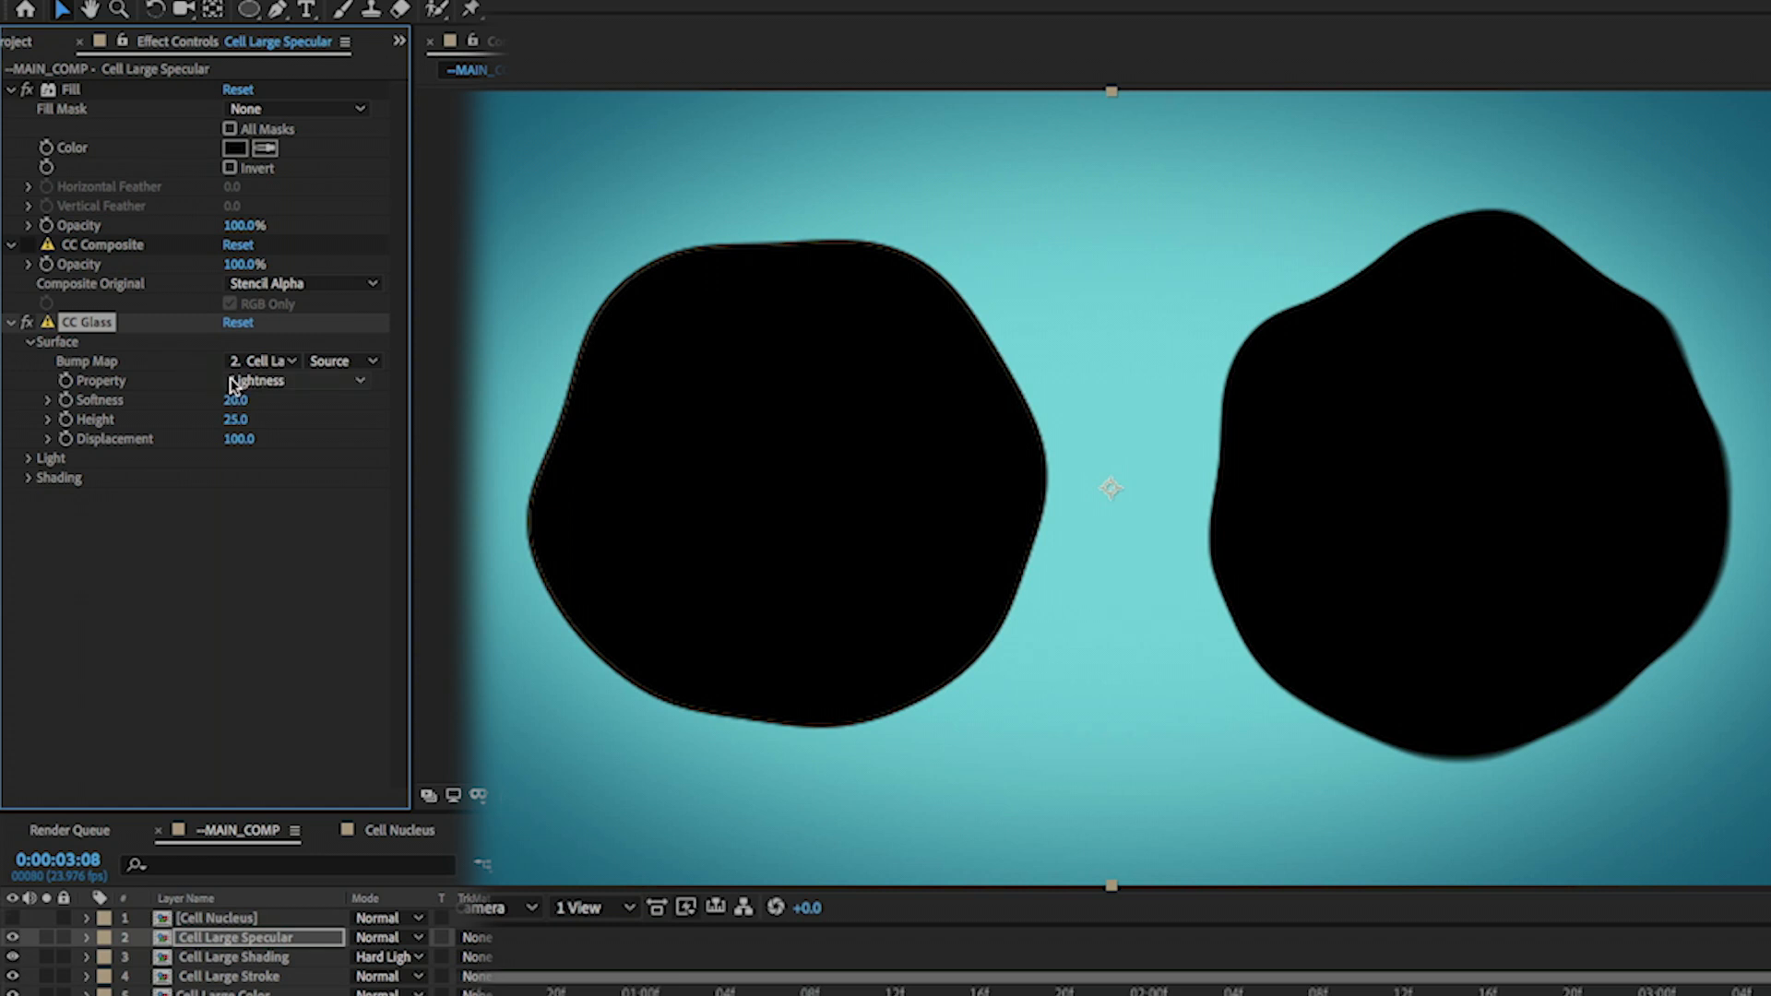
left_click(262, 381)
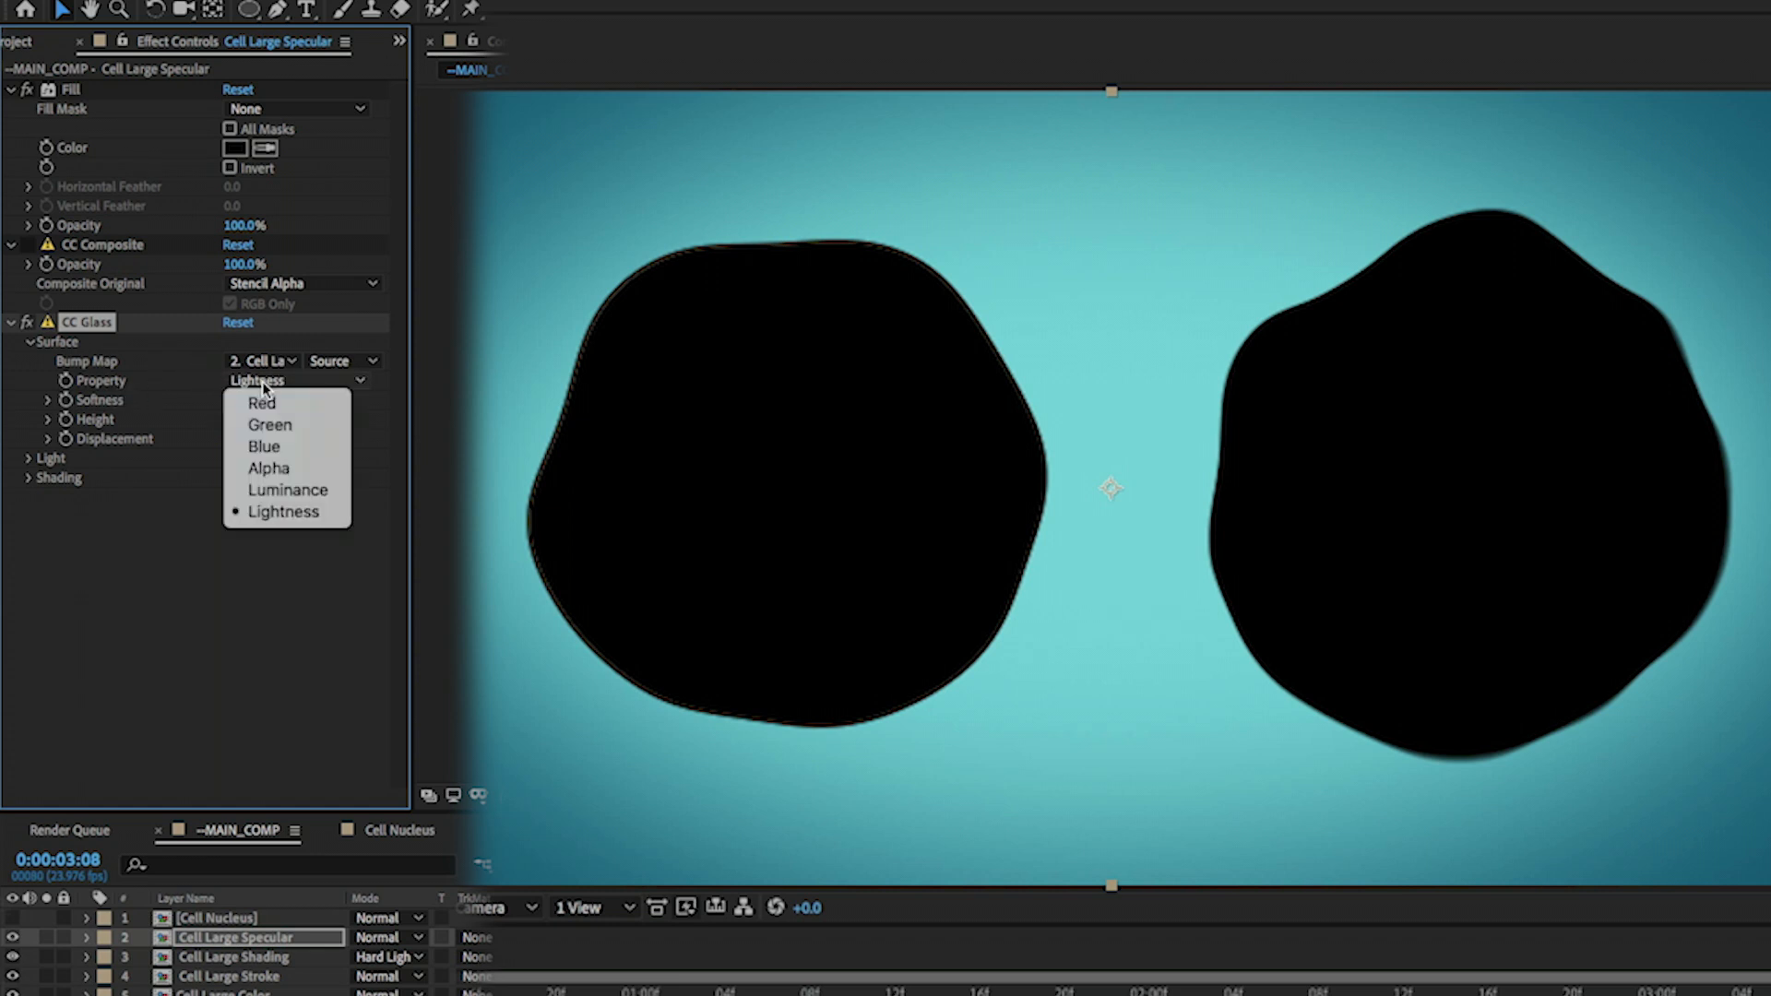
left_click(275, 471)
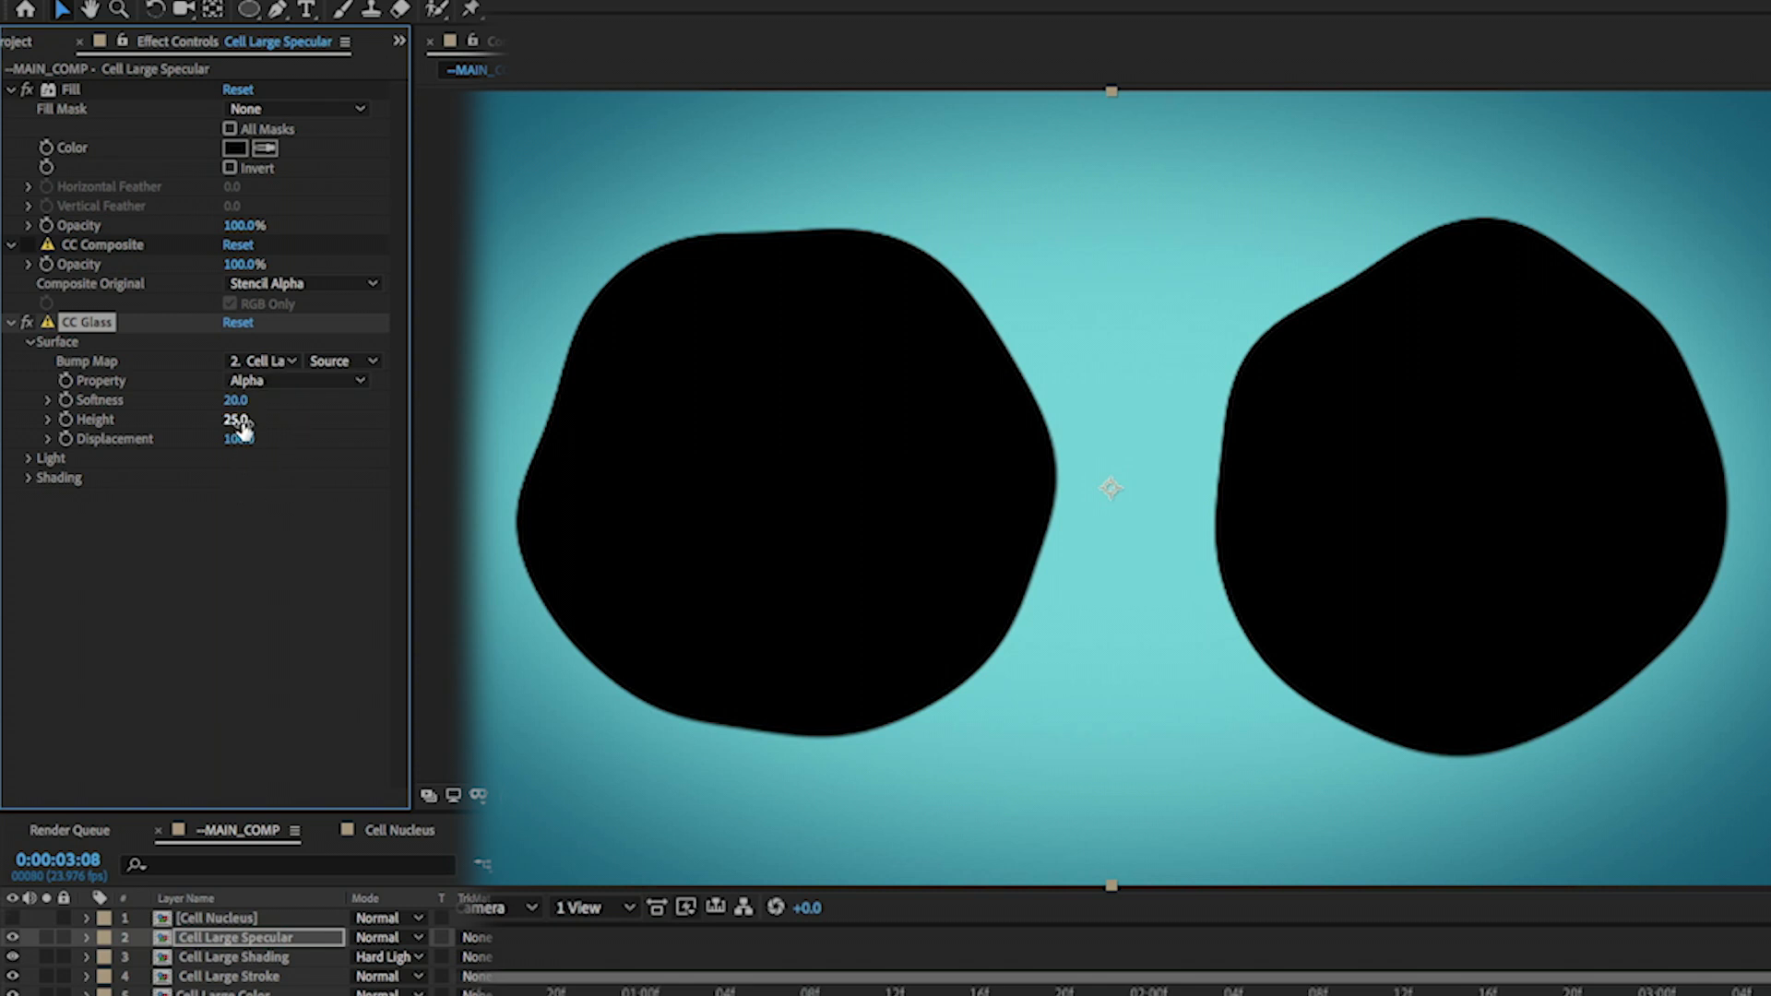
left_click_drag(239, 409, 237, 415)
- Set the CC Glass Height to 9 and Displacement to 0
left_click(235, 421)
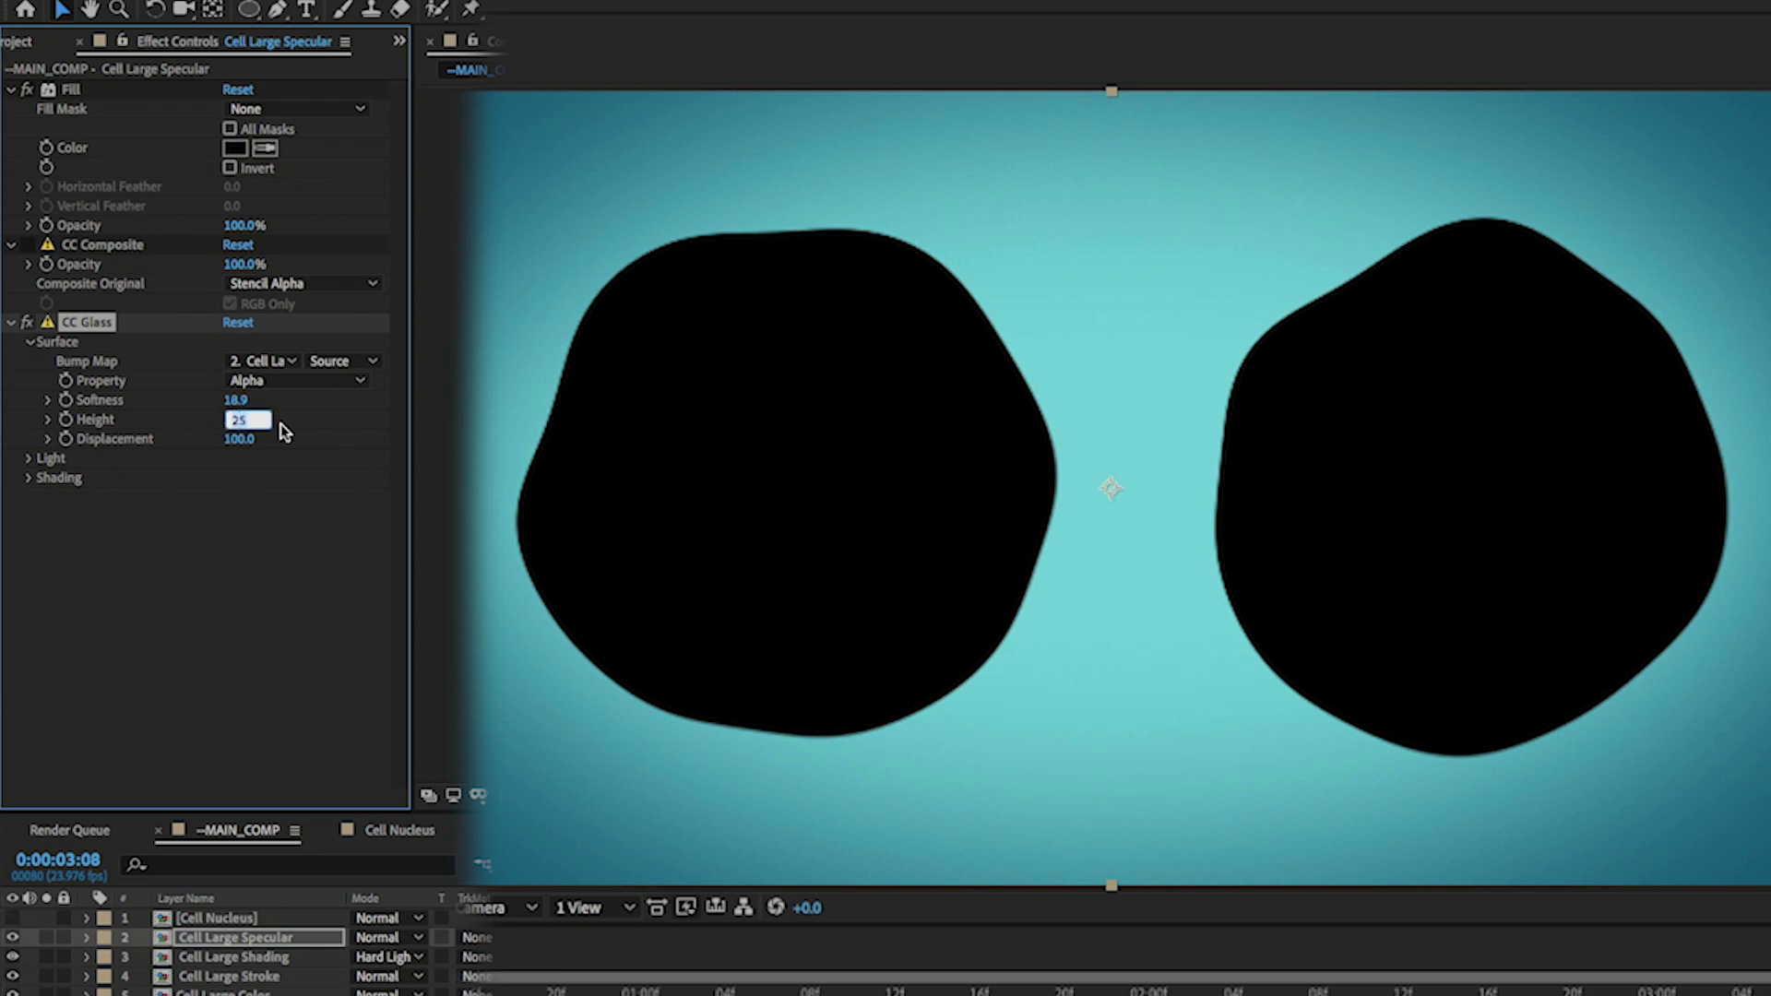
type("9")
key("Return")
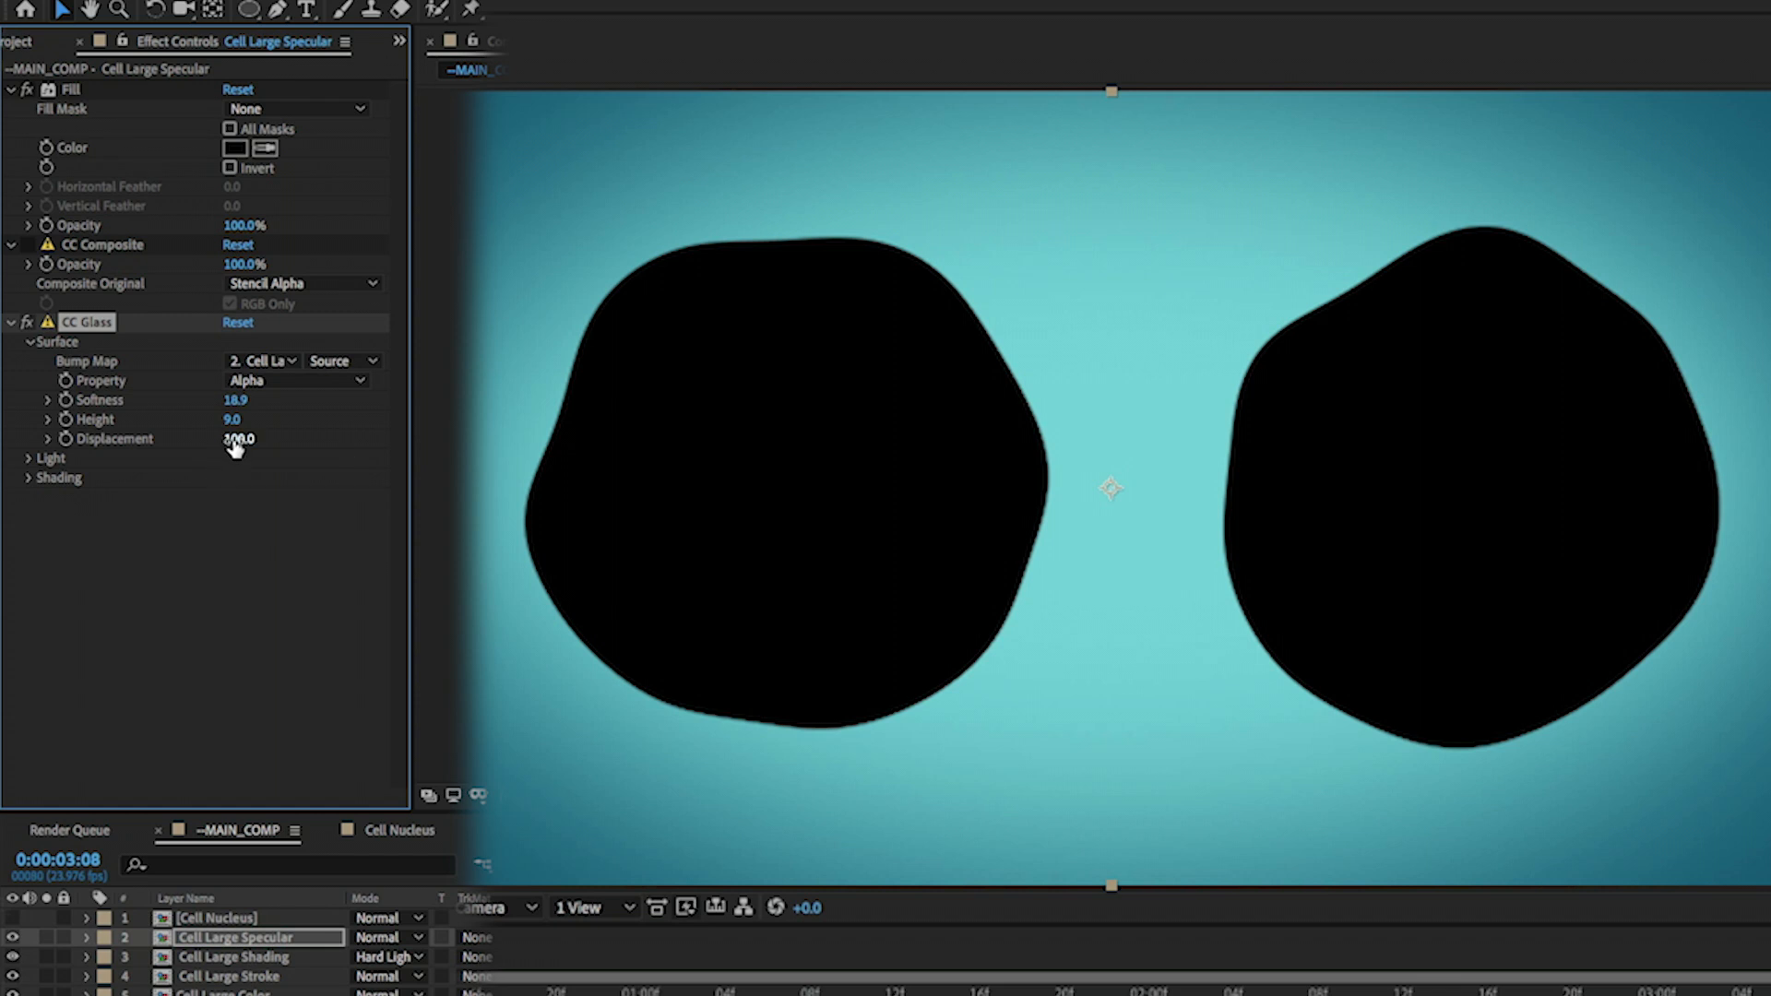
left_click(236, 440)
type("0")
key("Return")
- Set the CC Glass shading to Ambient 0, Diffuse 0, Metal 0, Specular 100 and Roughness 0.027
left_click(30, 479)
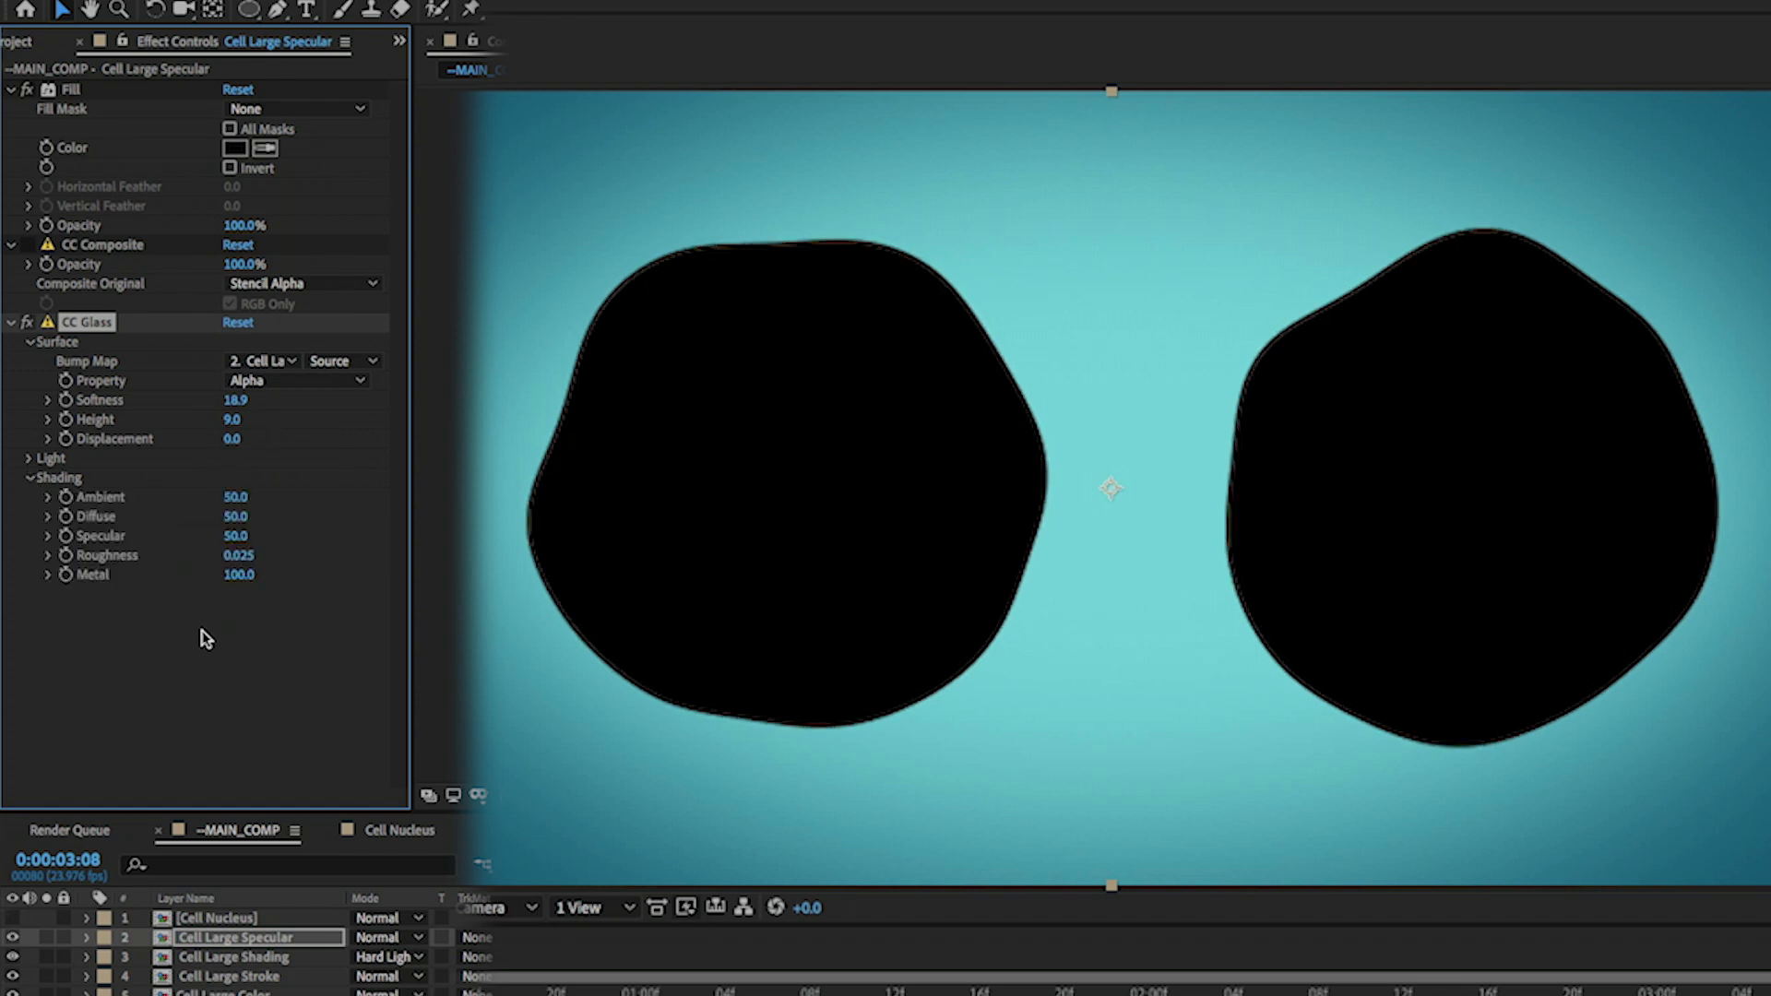
left_click(230, 499)
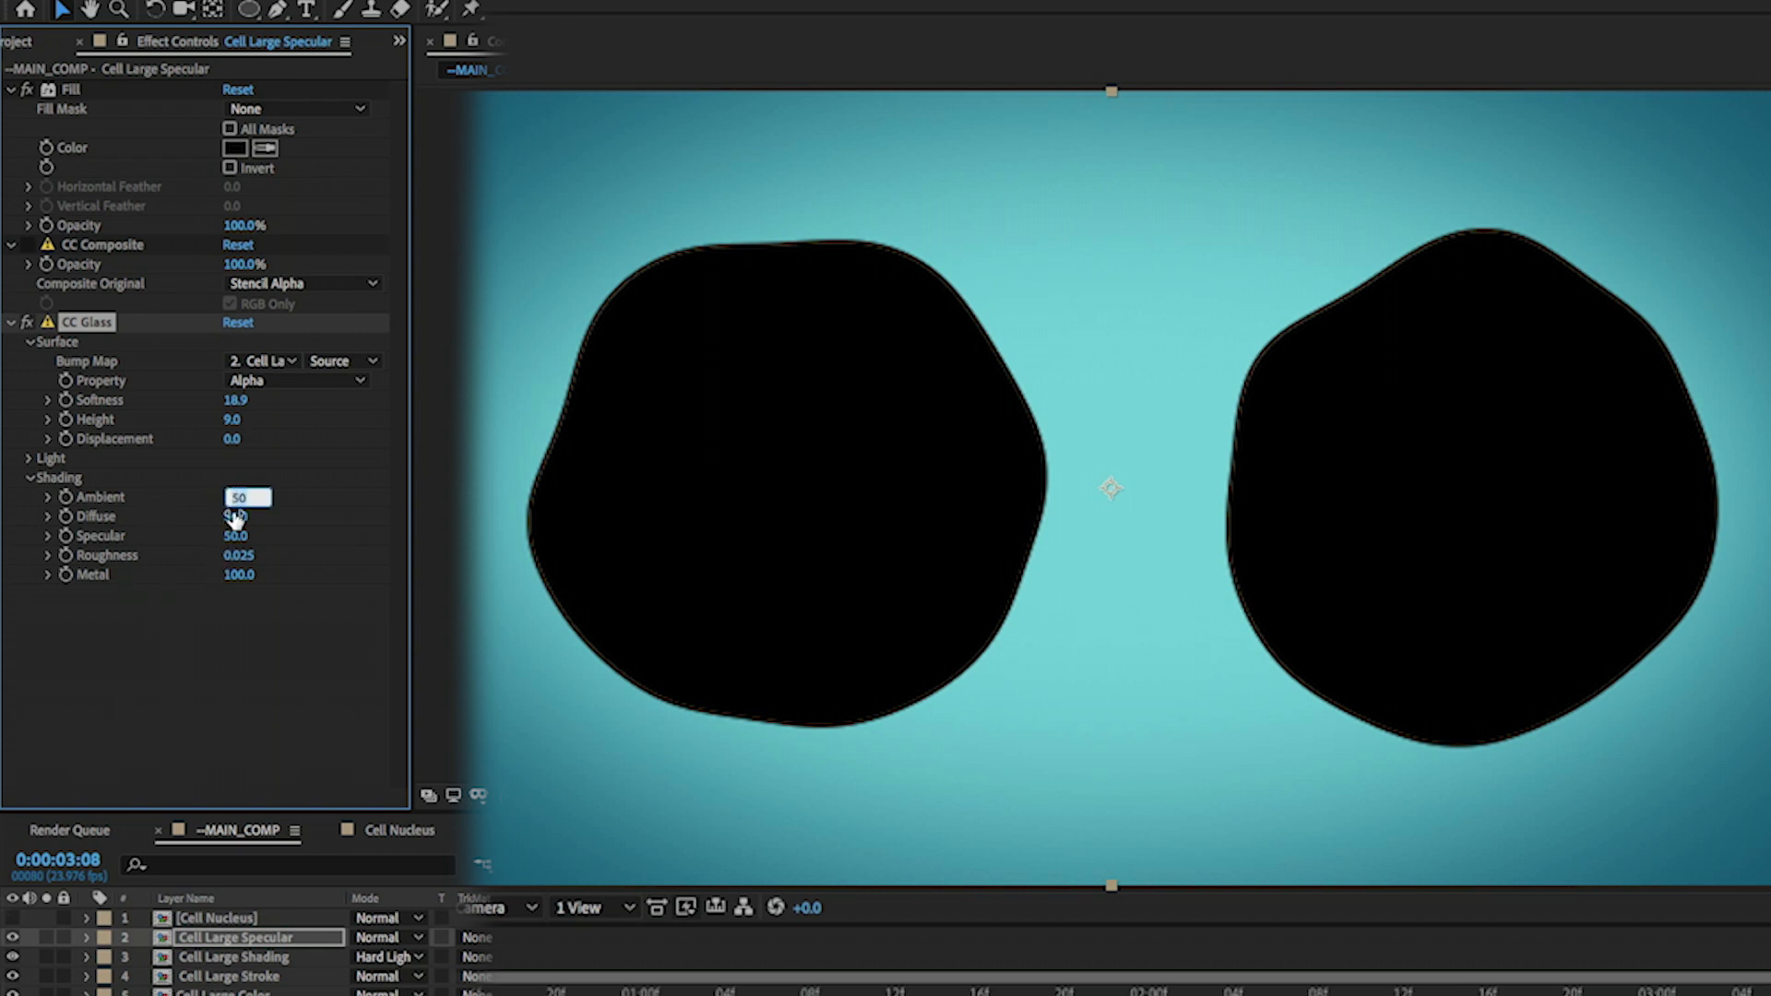
type("0")
key("Tab")
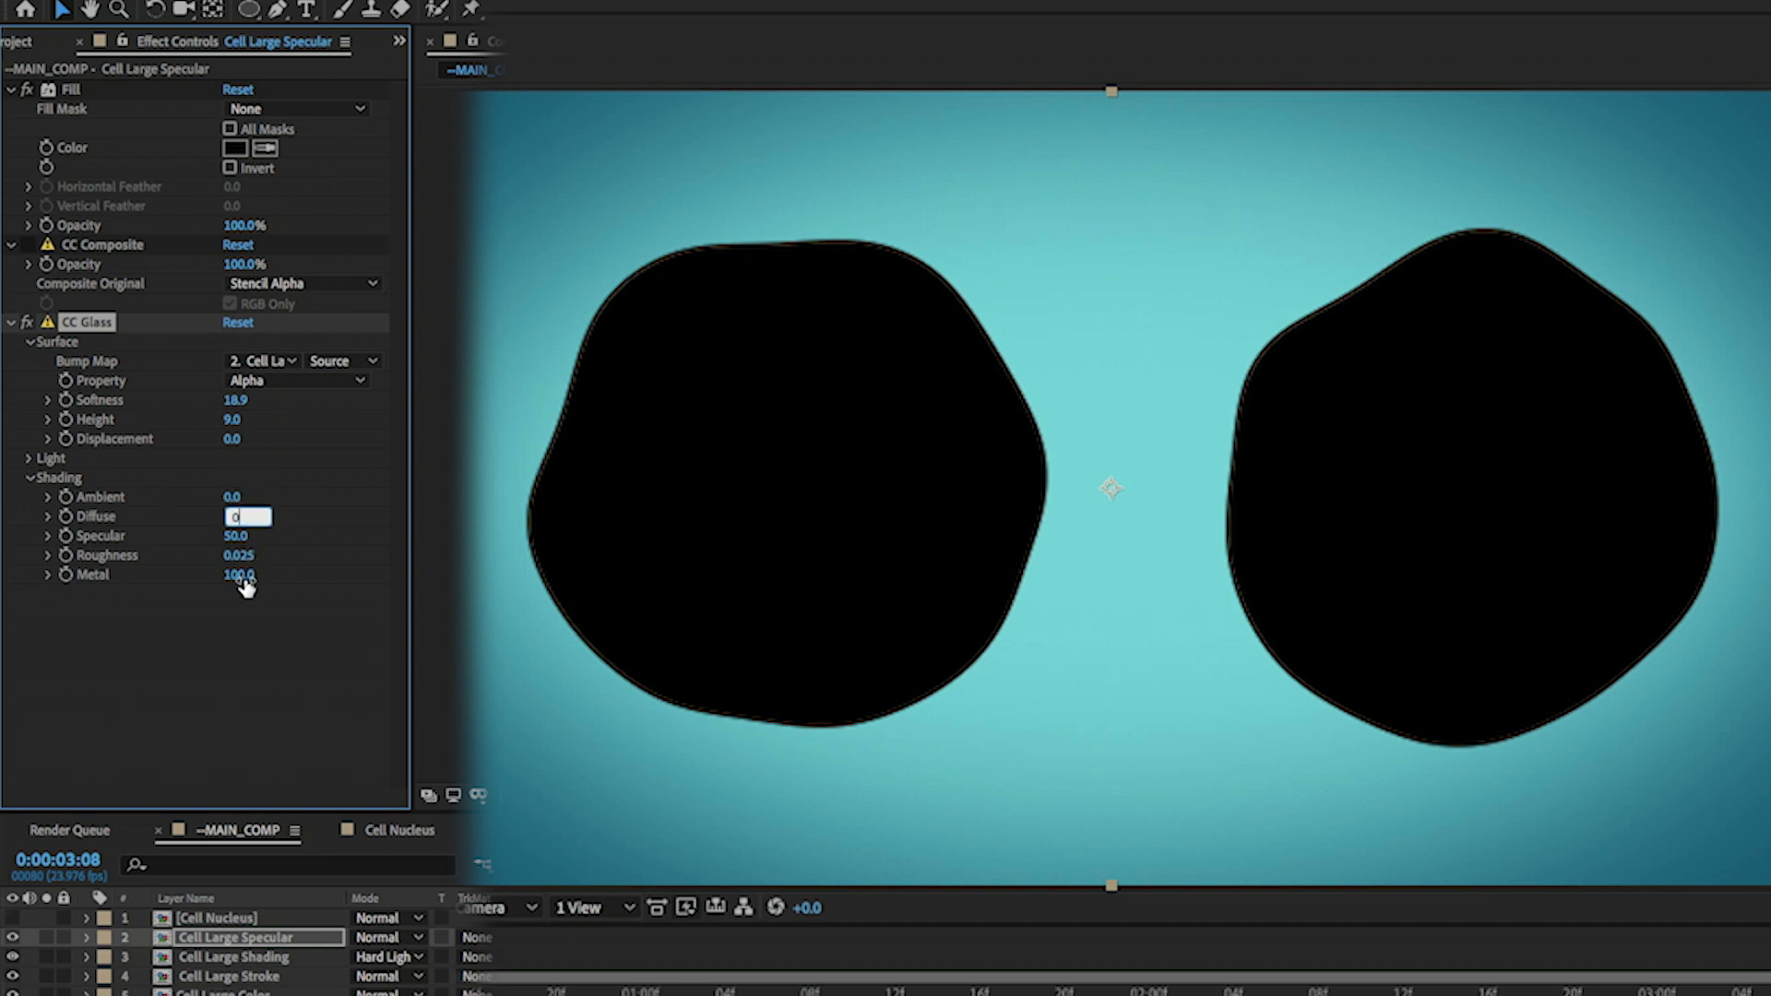
left_click(243, 581)
type("0")
left_click(236, 687)
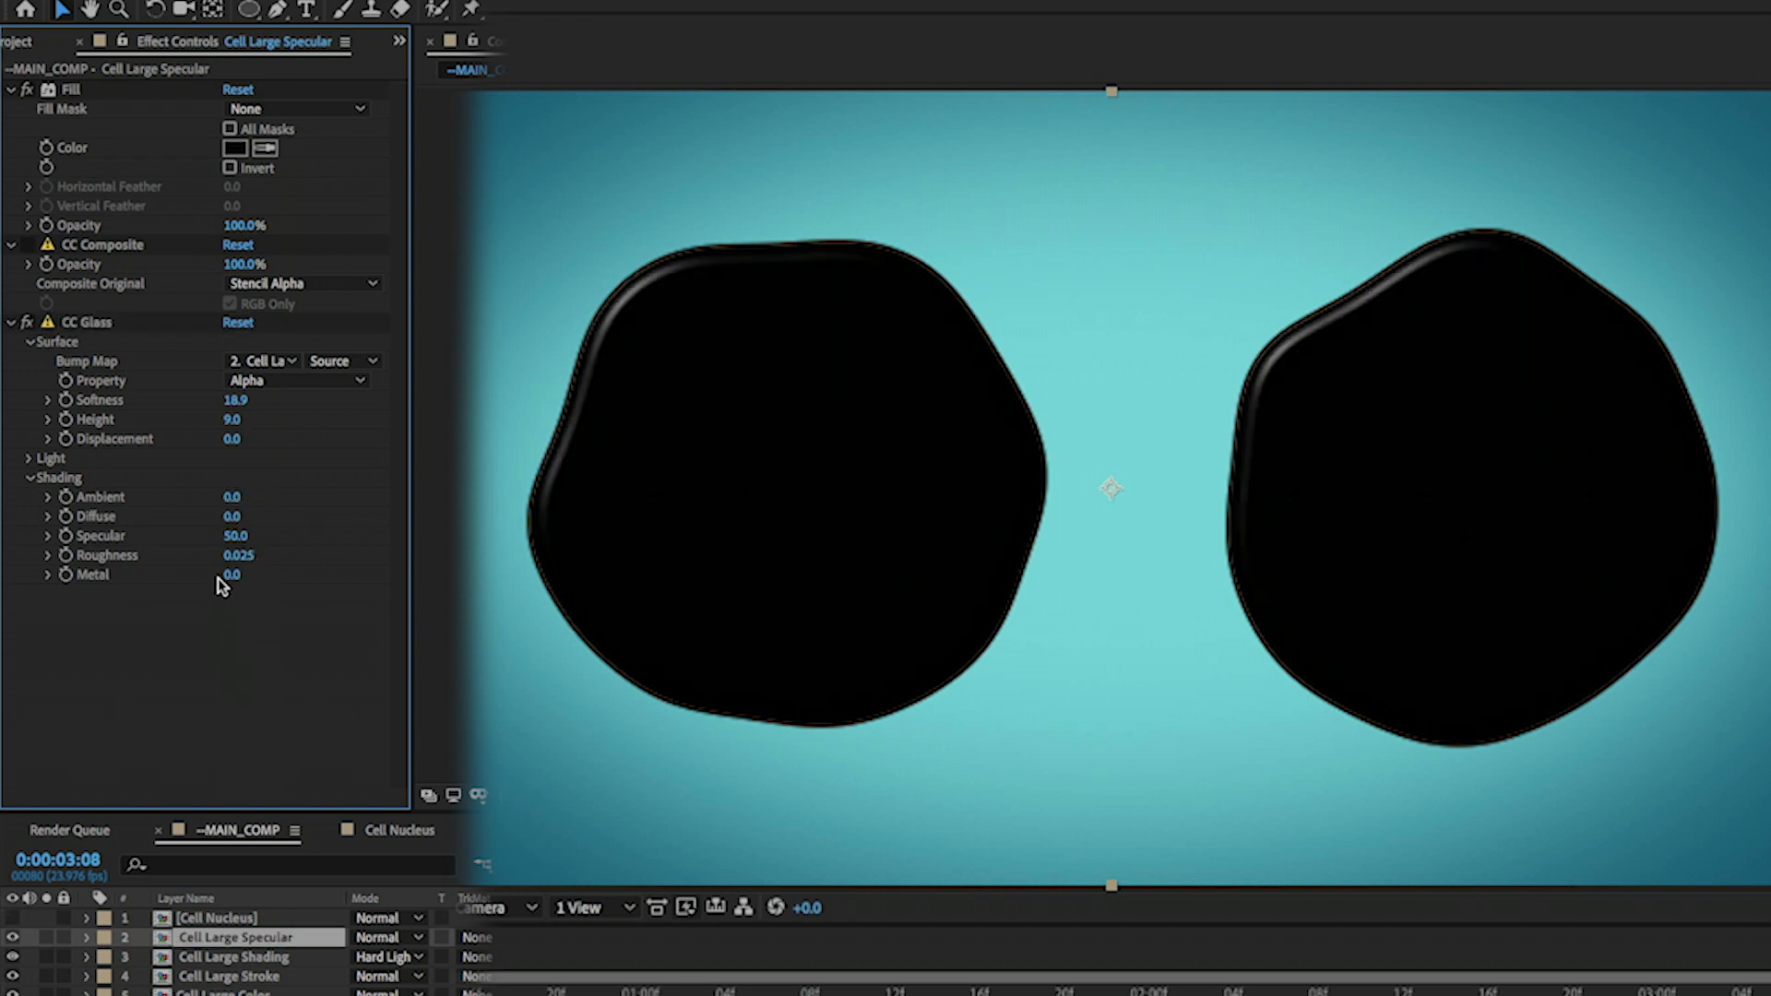
left_click_drag(236, 535, 315, 541)
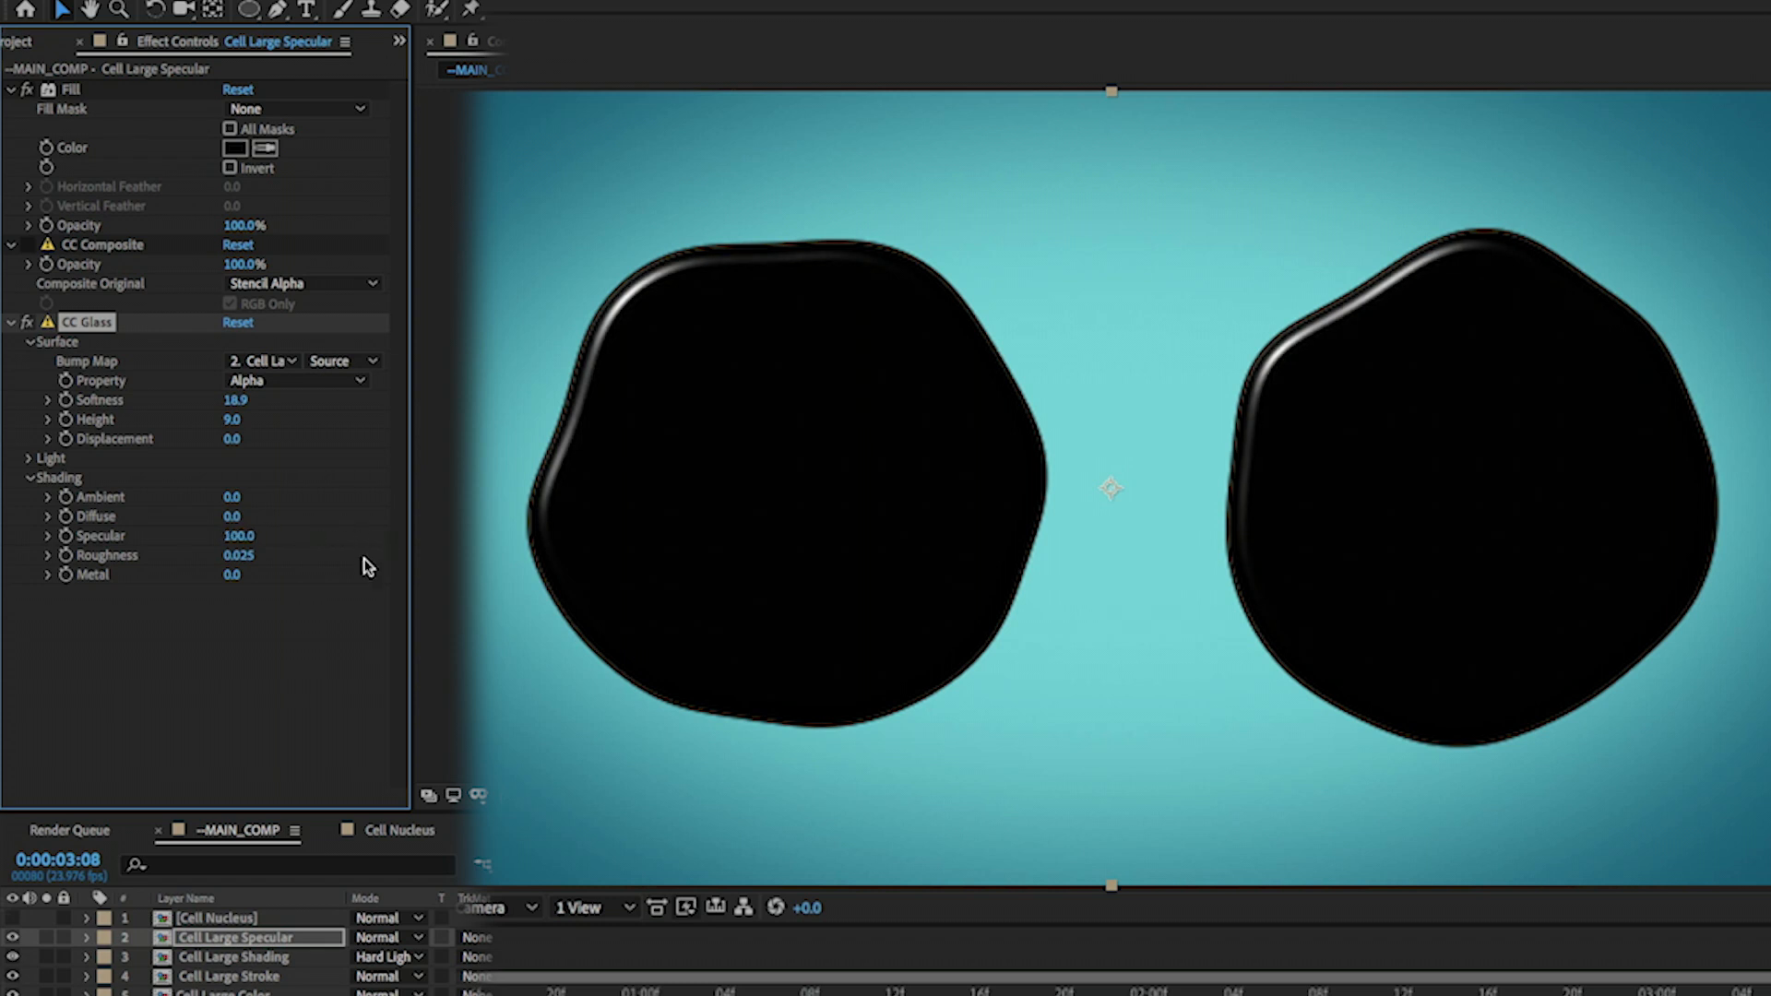
left_click_drag(249, 557, 250, 555)
- Set the Light Height of the CC Glass effect to 60
left_click(30, 459)
left_click(237, 555)
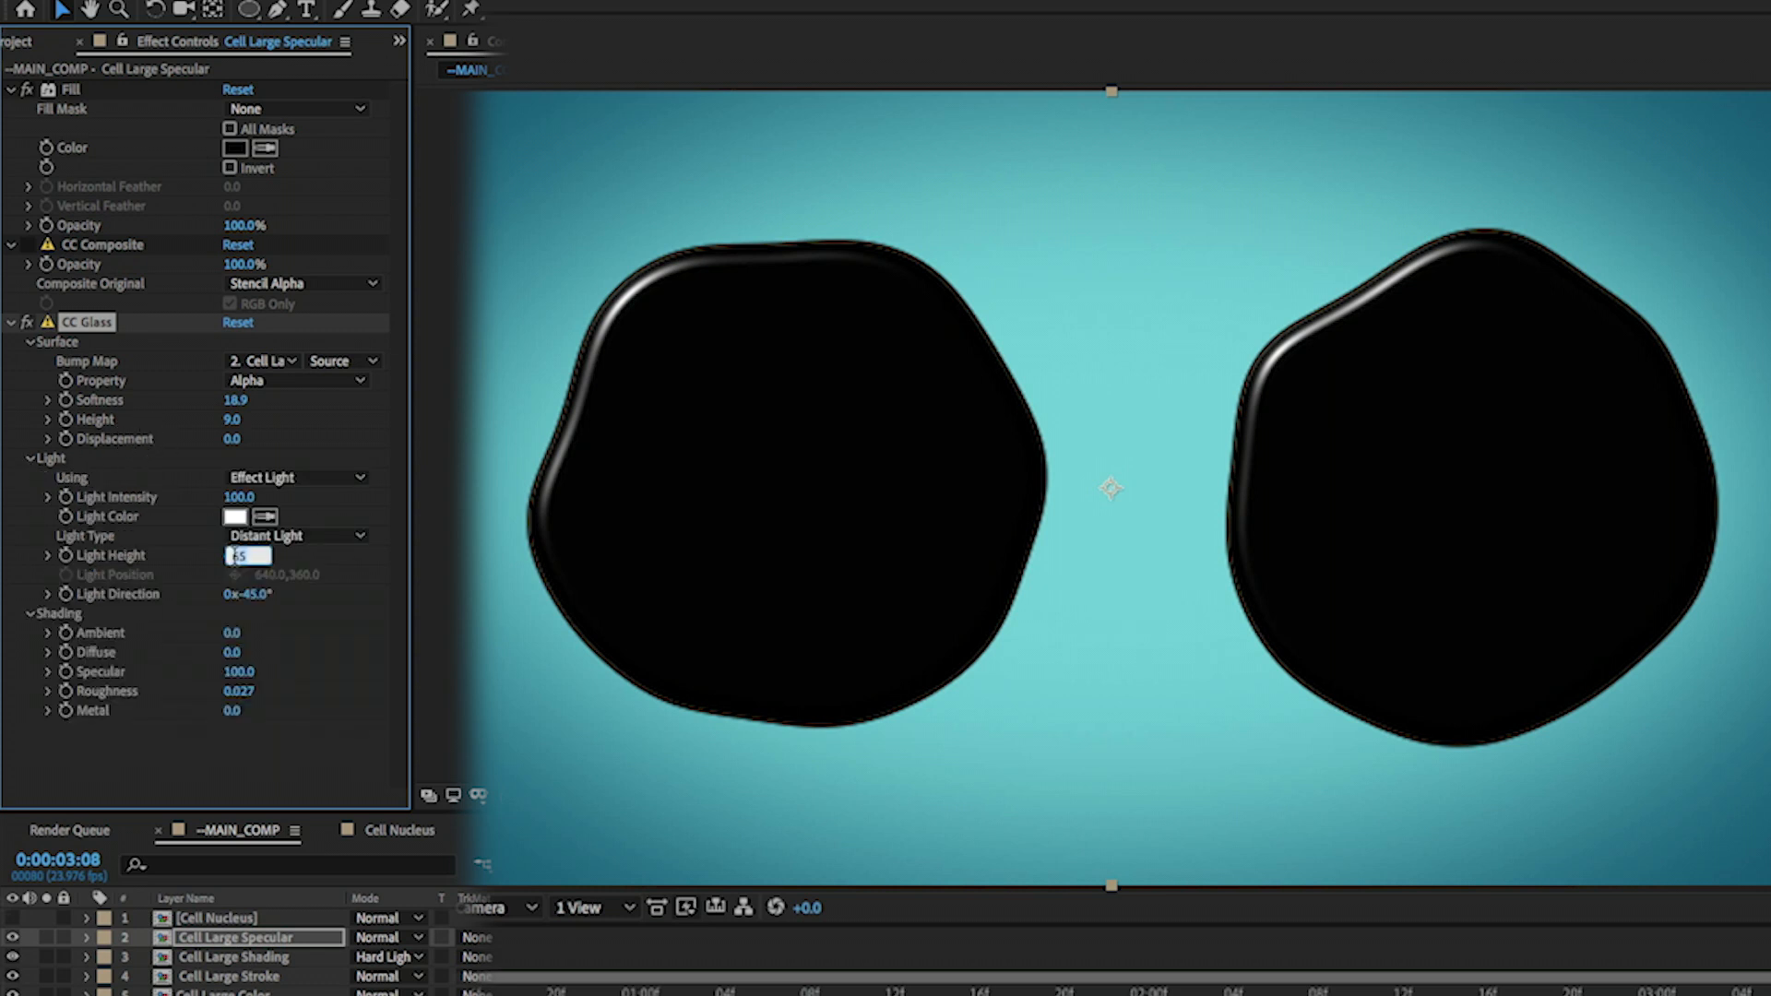
type("60")
key("Return")
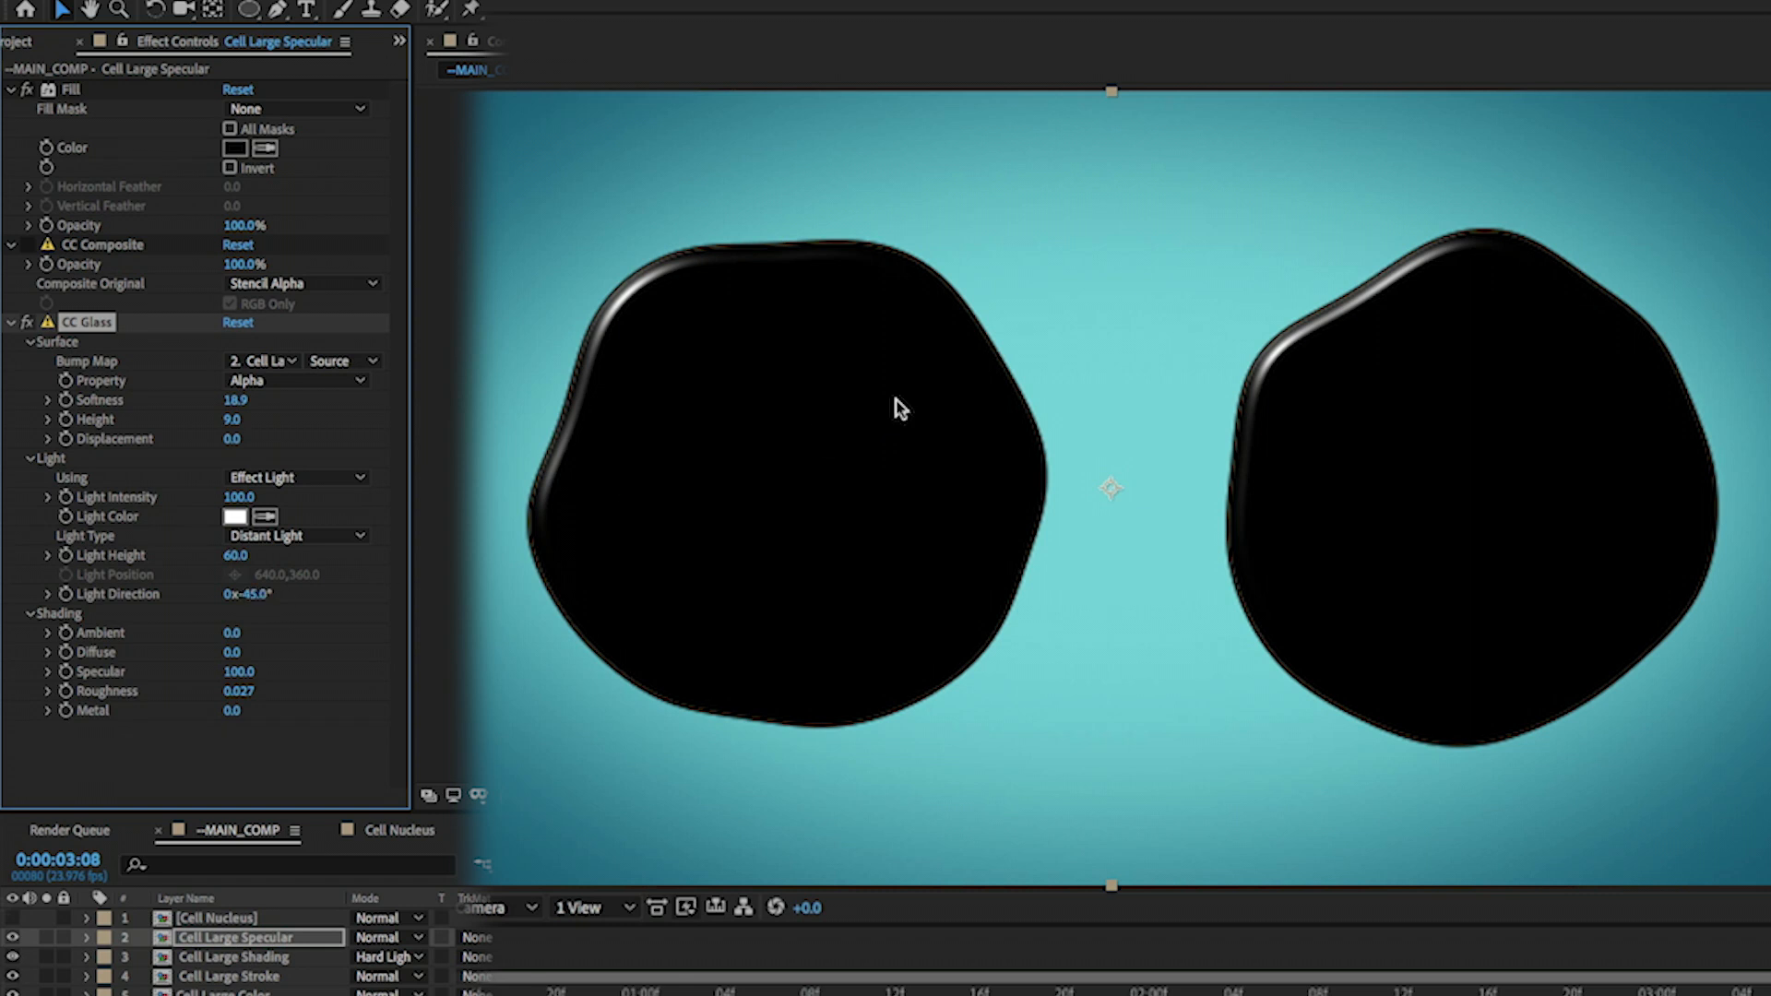
- Check the Bevel Alpha light angle on Cell Large Shading and set the CC Glass Light Direction on Cell Large Specular to -60°
left_click(249, 957)
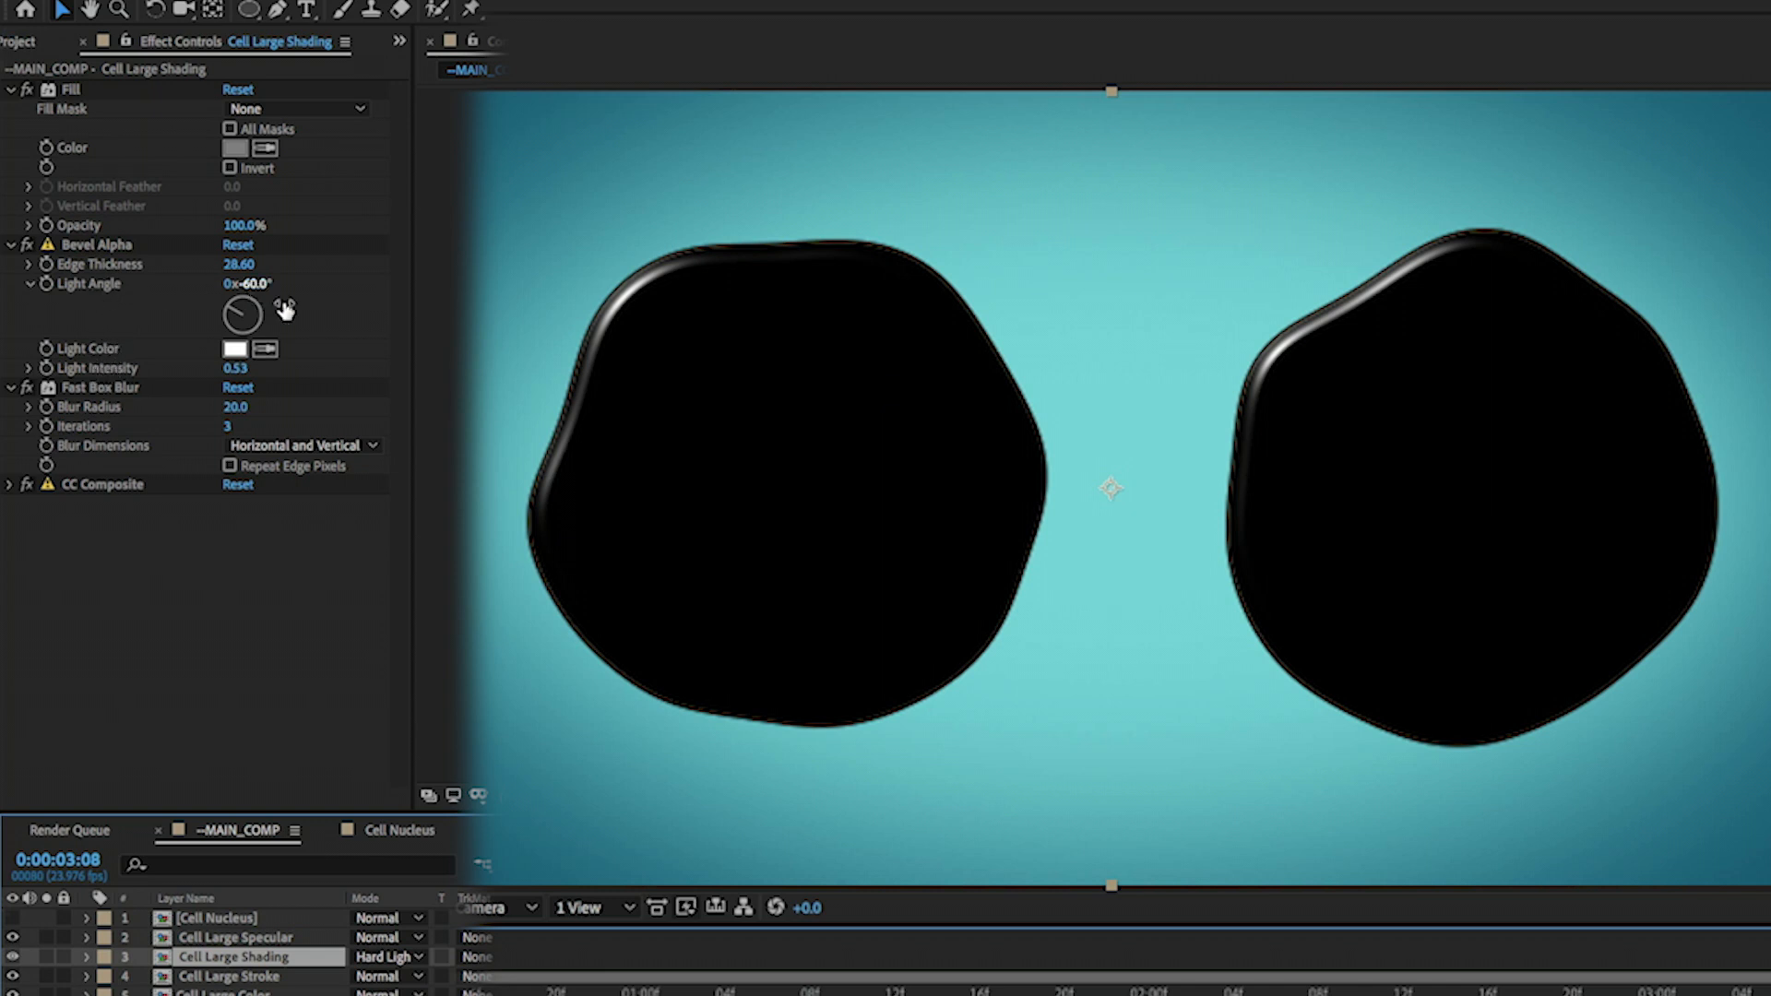
left_click(217, 940)
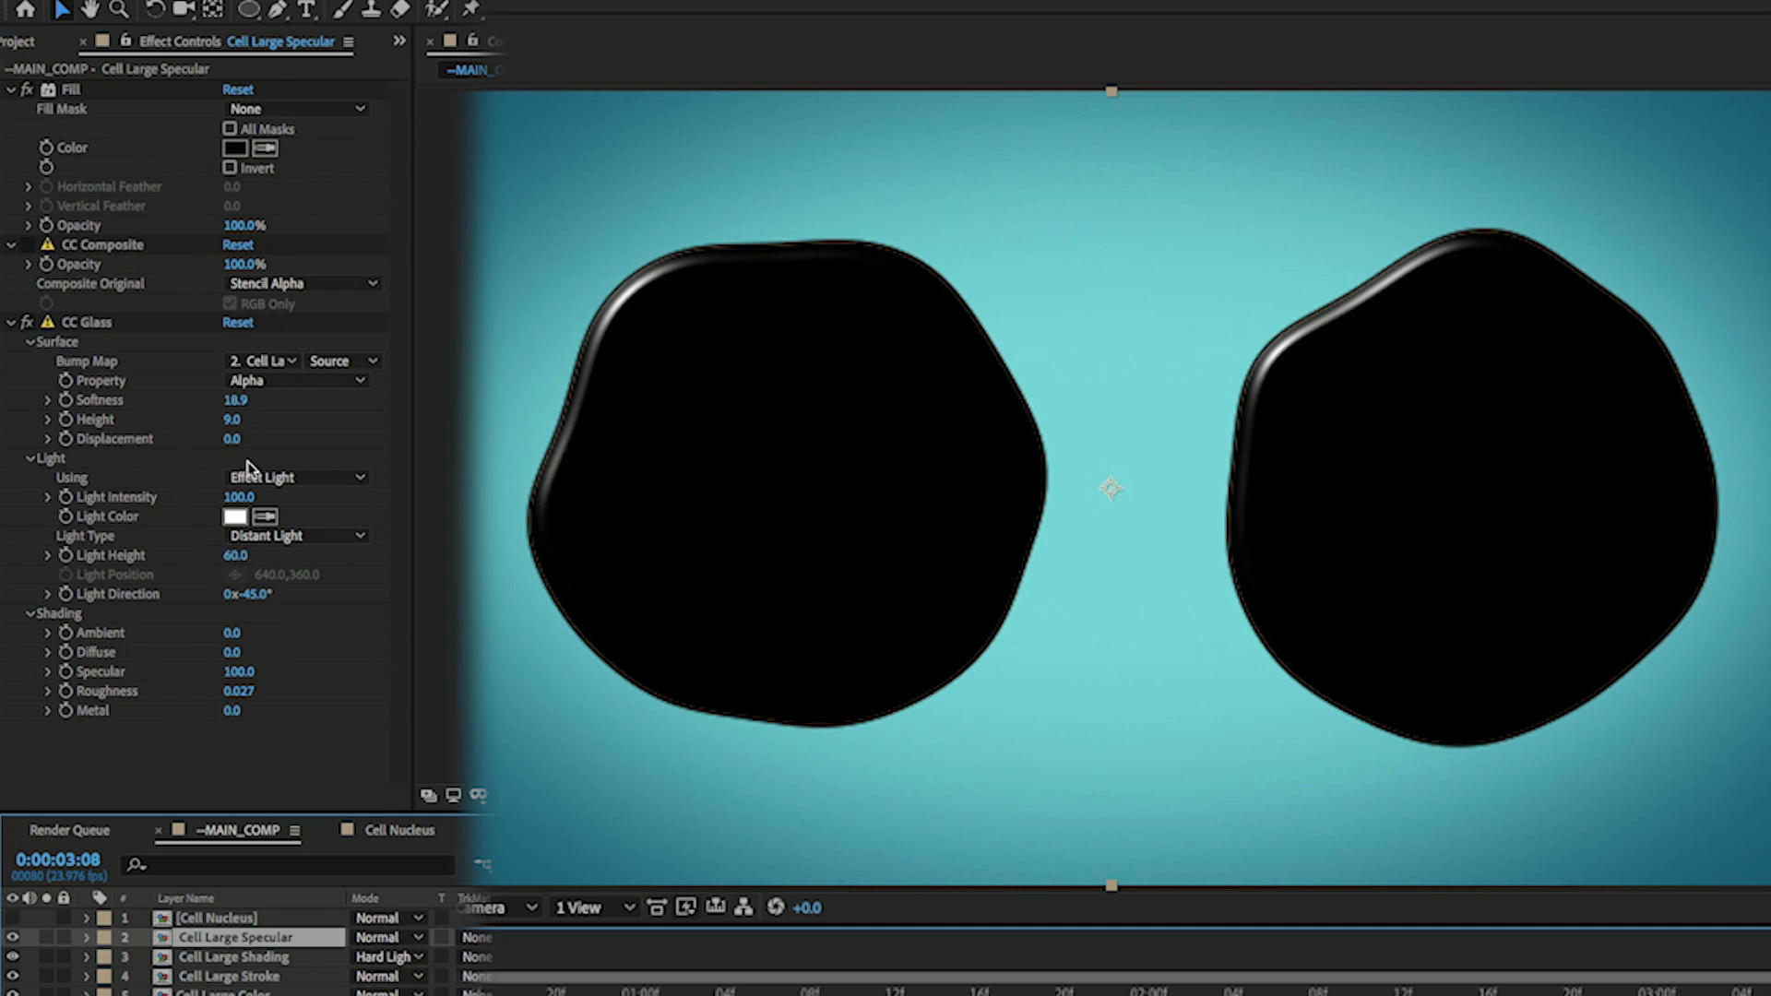
left_click(251, 595)
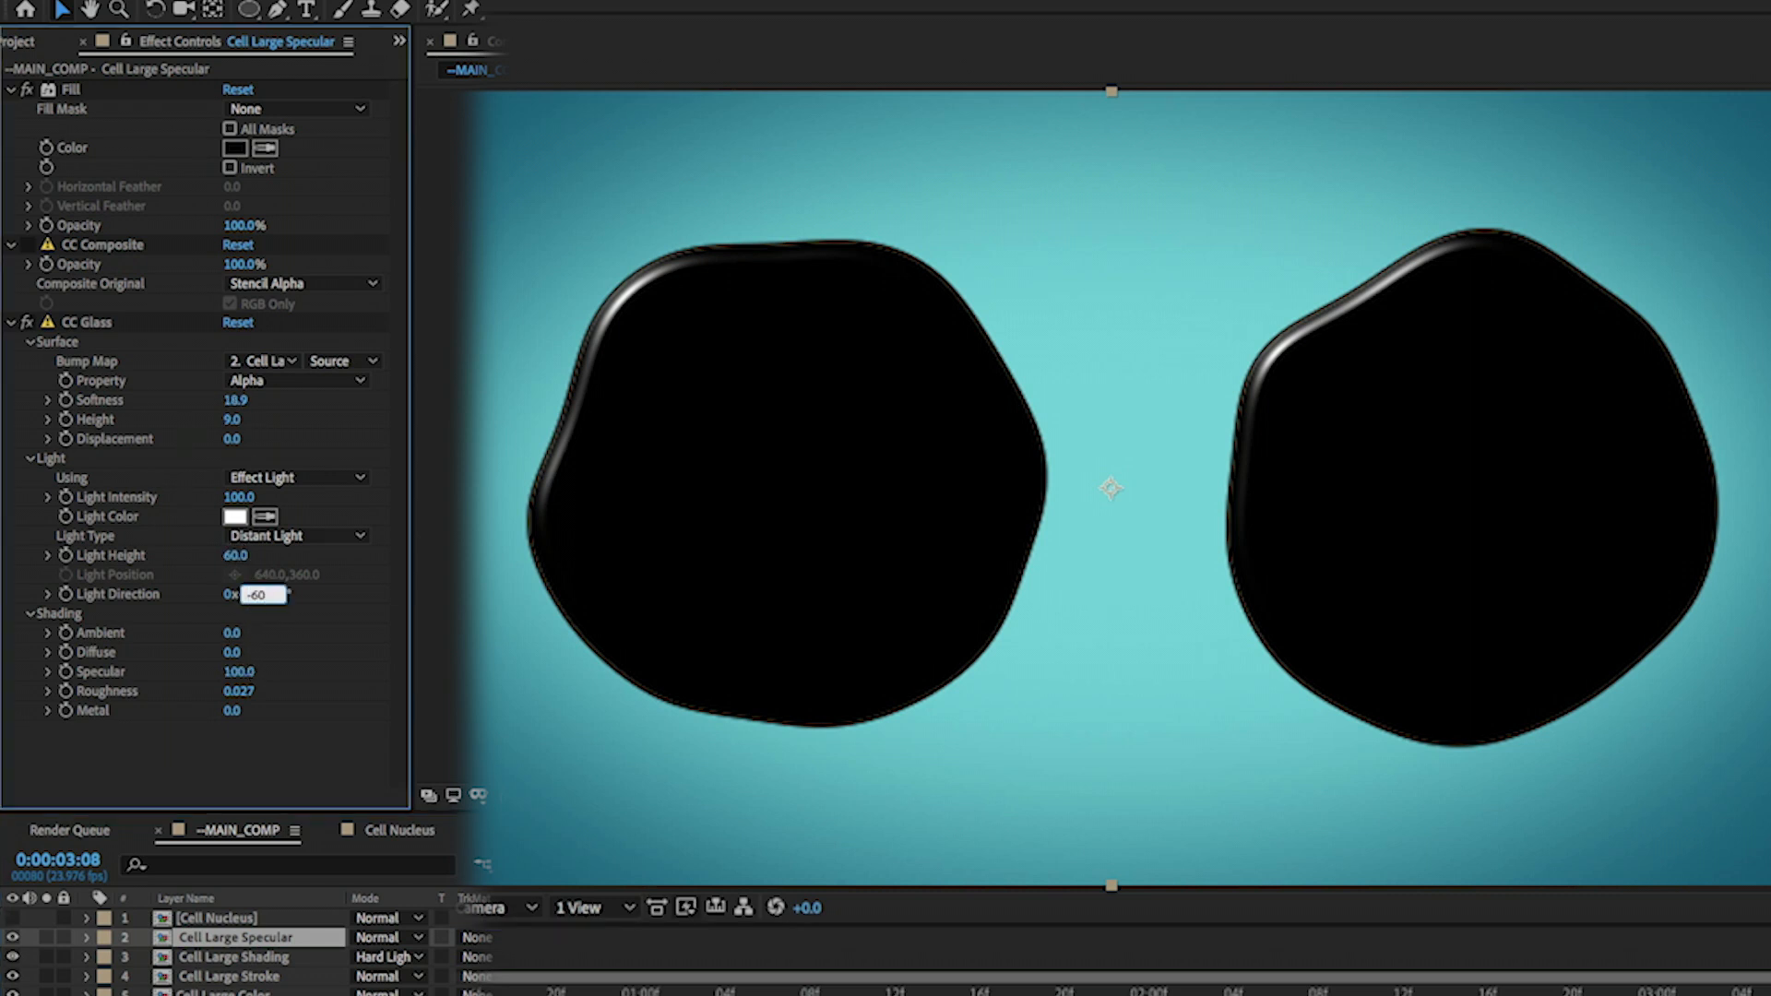
type("-60")
left_click(235, 744)
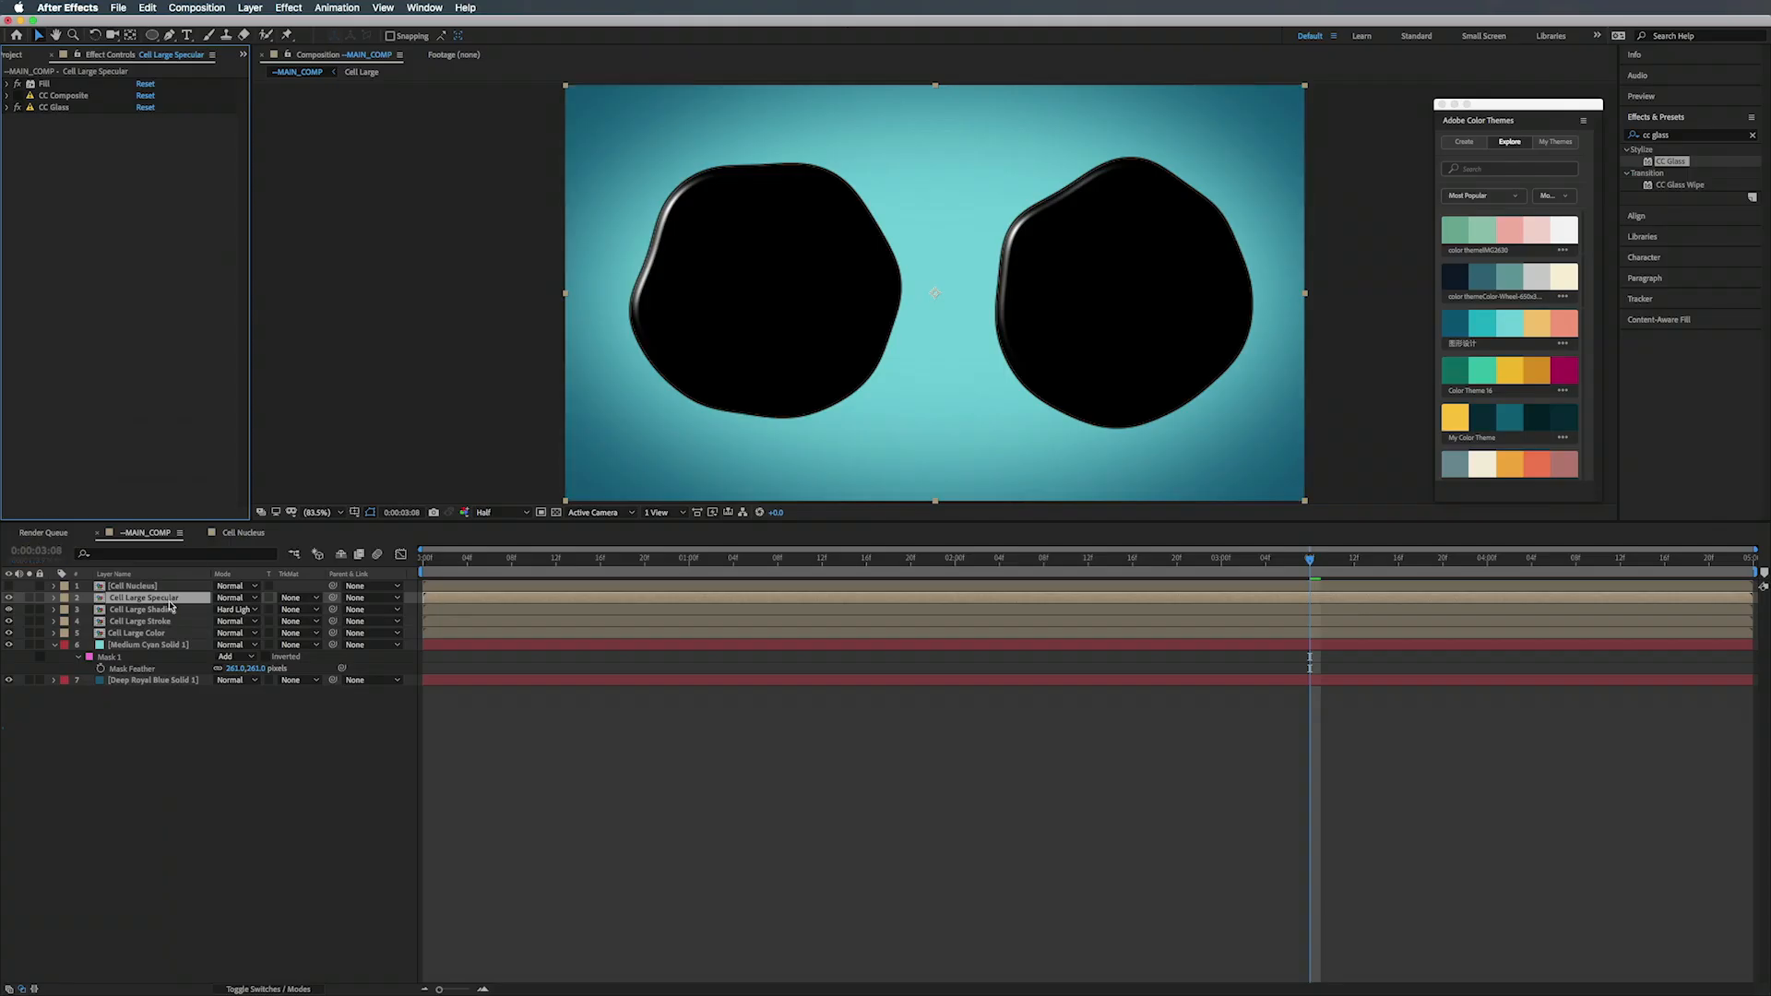
- Set the Cell Large Specular layer's blending mode to Add, and re-enable its CC Composite effect below CC Glass
left_click(235, 600)
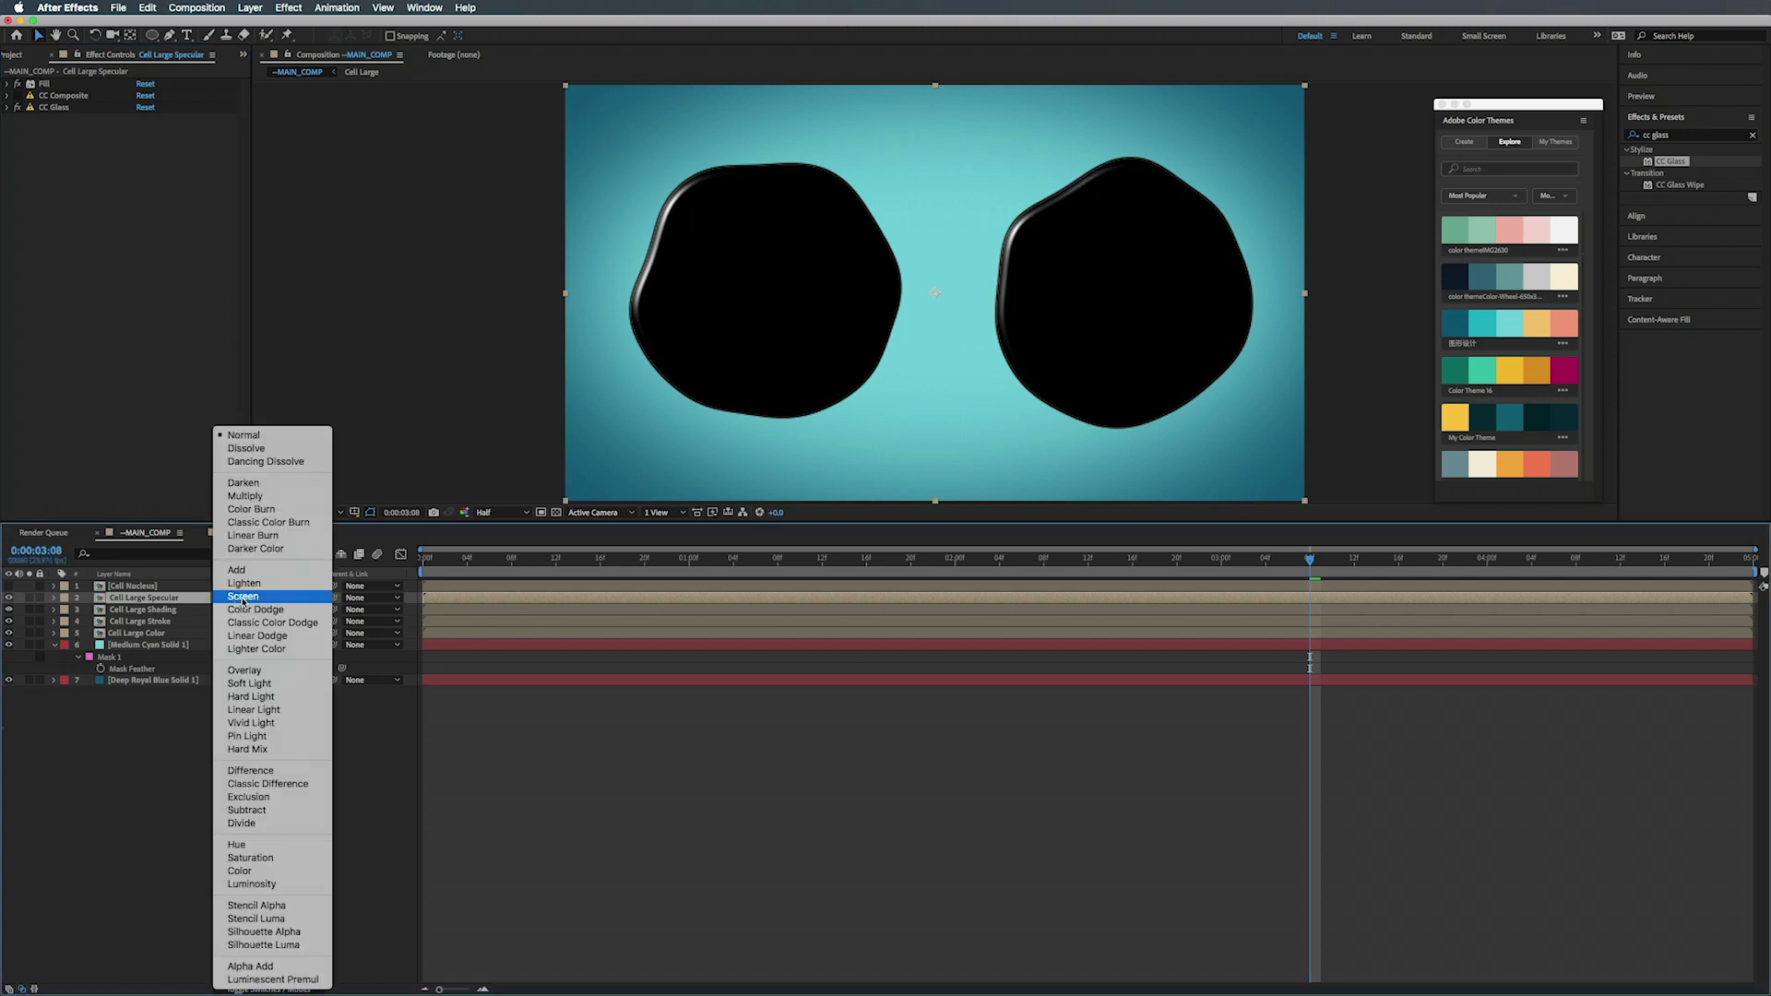
left_click(247, 575)
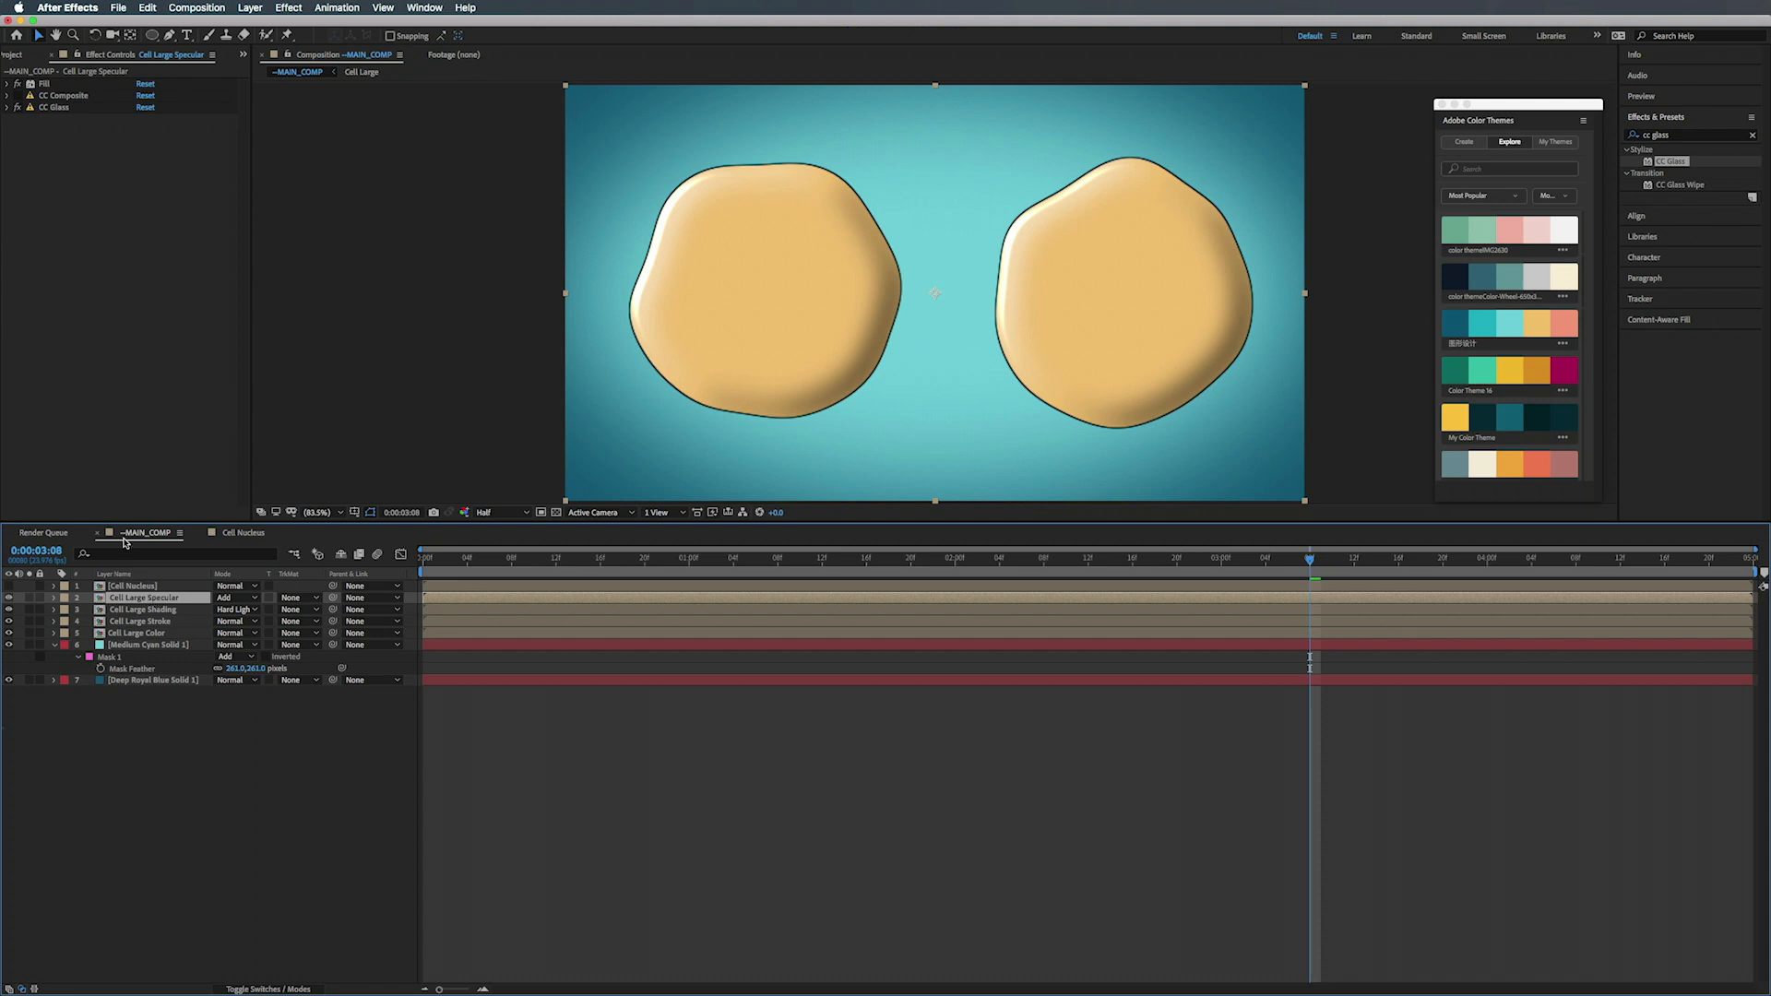
left_click_drag(52, 97, 57, 127)
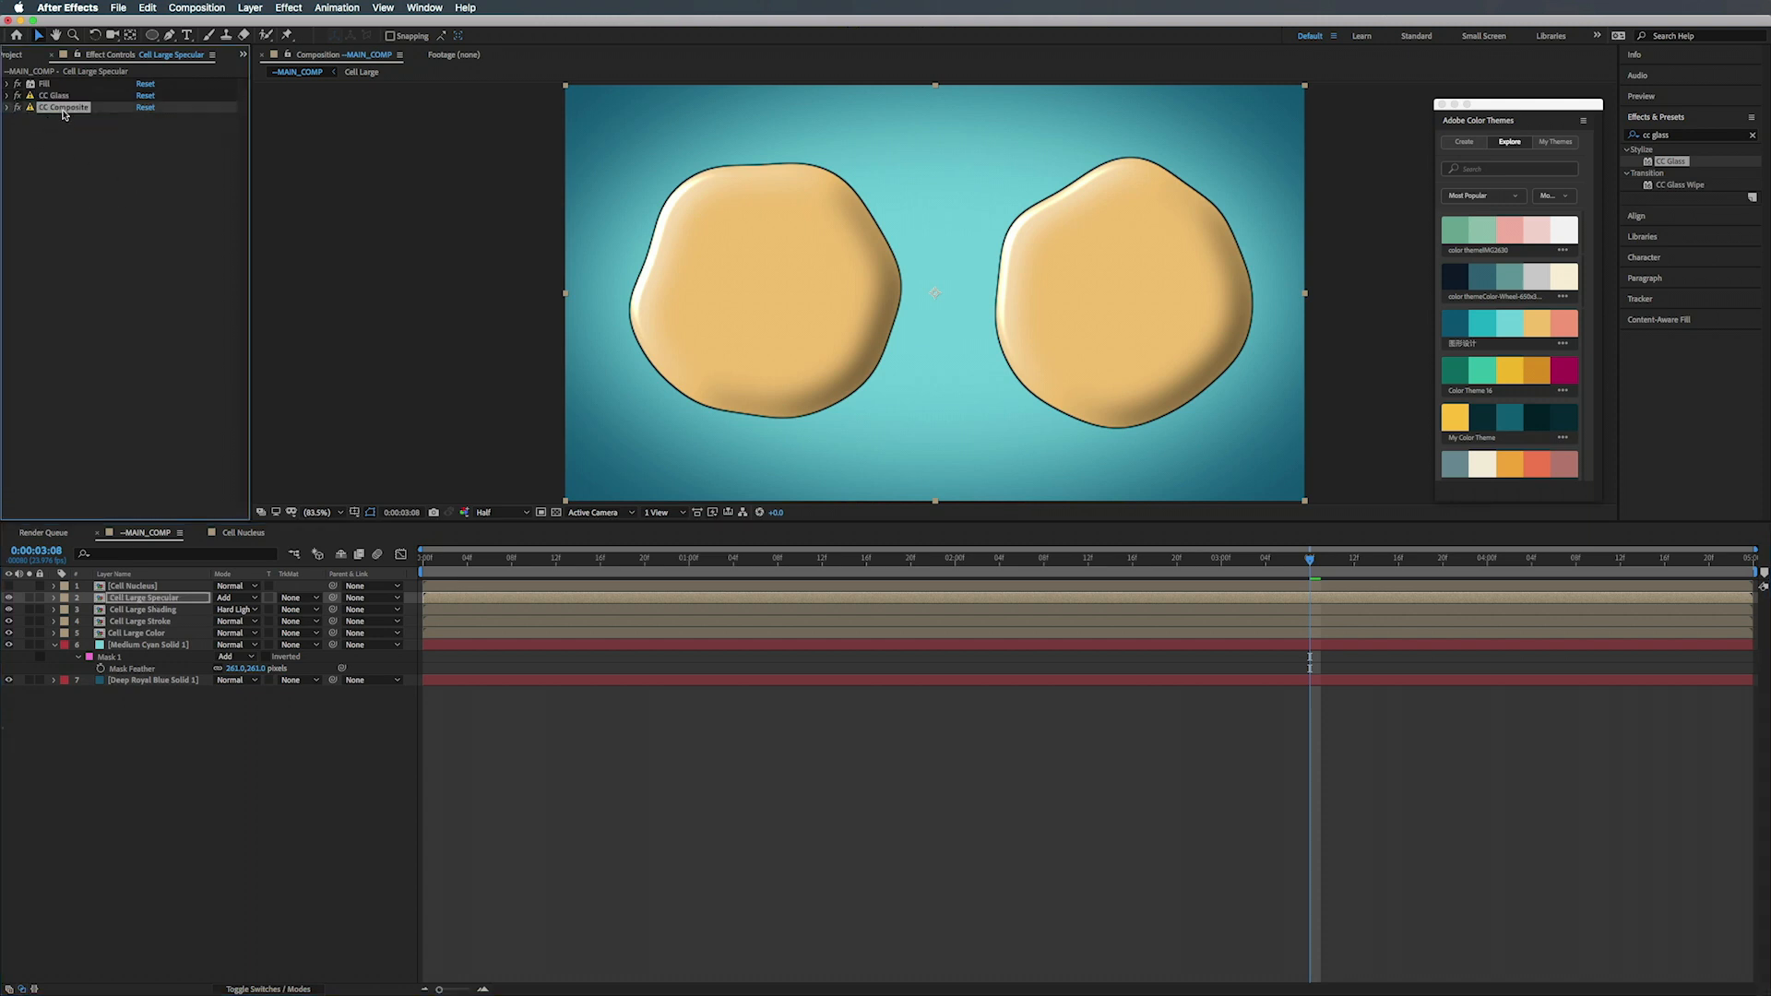
left_click(8, 108)
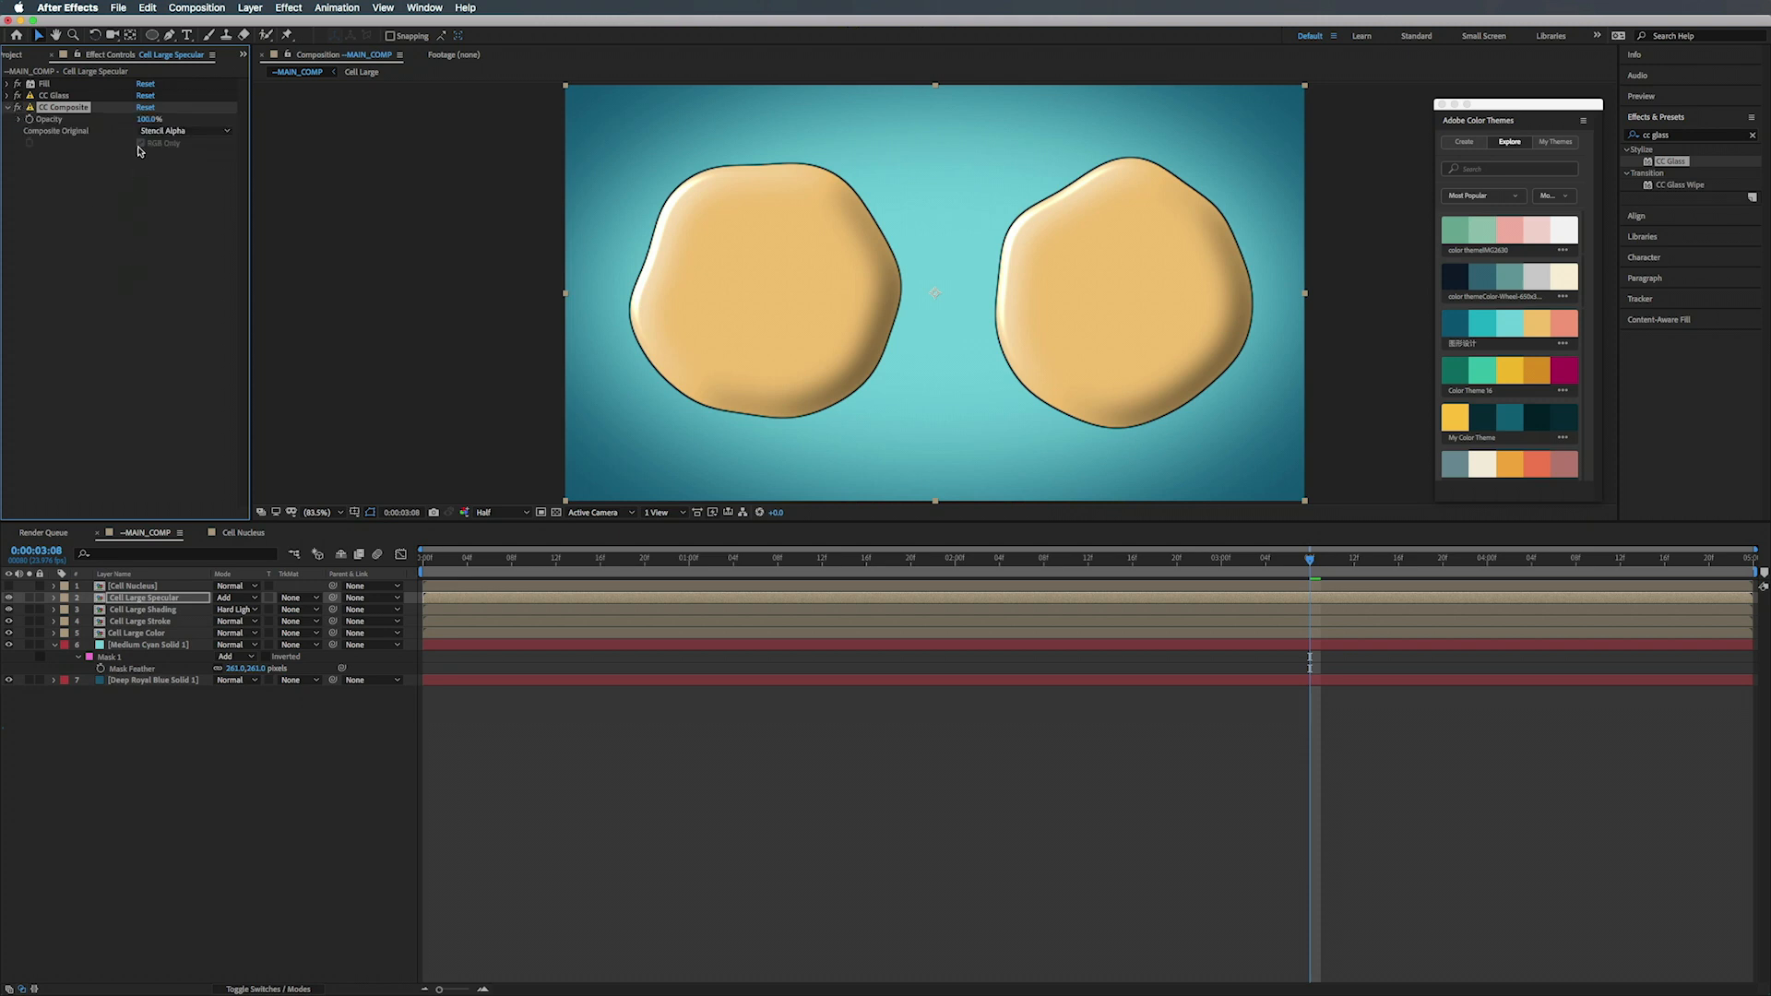
left_click(7, 108)
- Return to the start of the timeline and pre-compose the four Cell Large layers as Cell Large Comp
left_click_drag(518, 559, 425, 574)
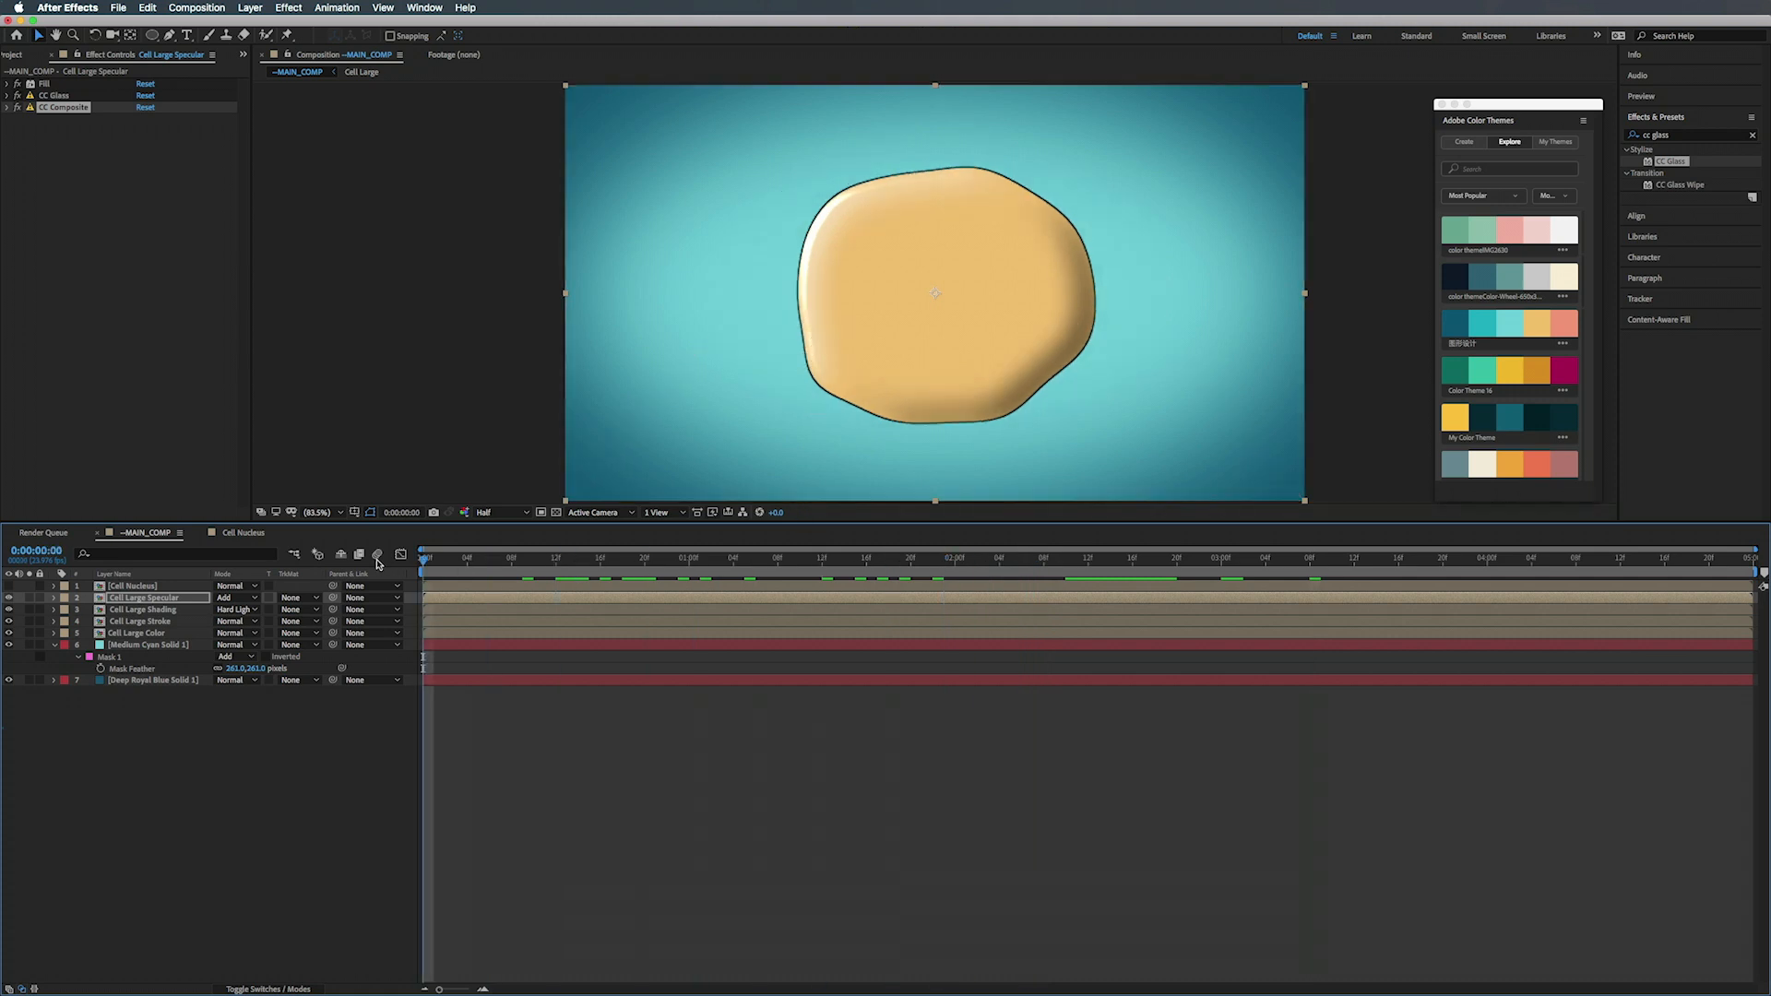
left_click(141, 601)
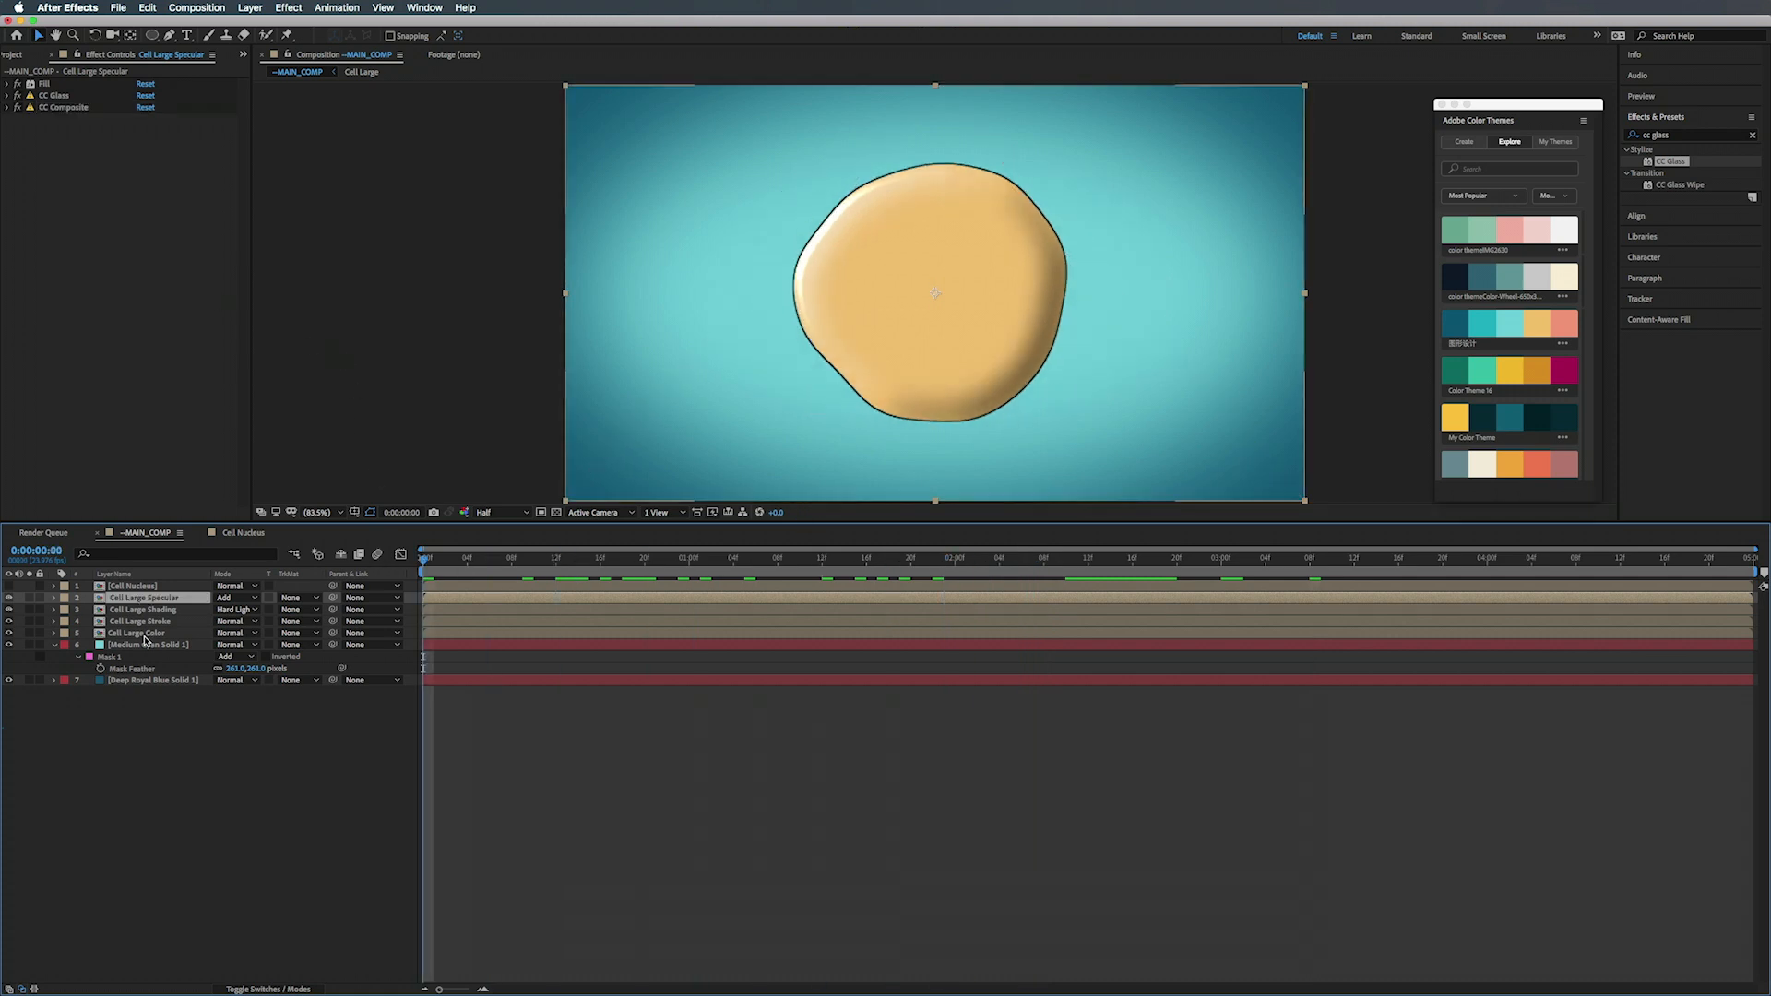
left_click(143, 636, "shift")
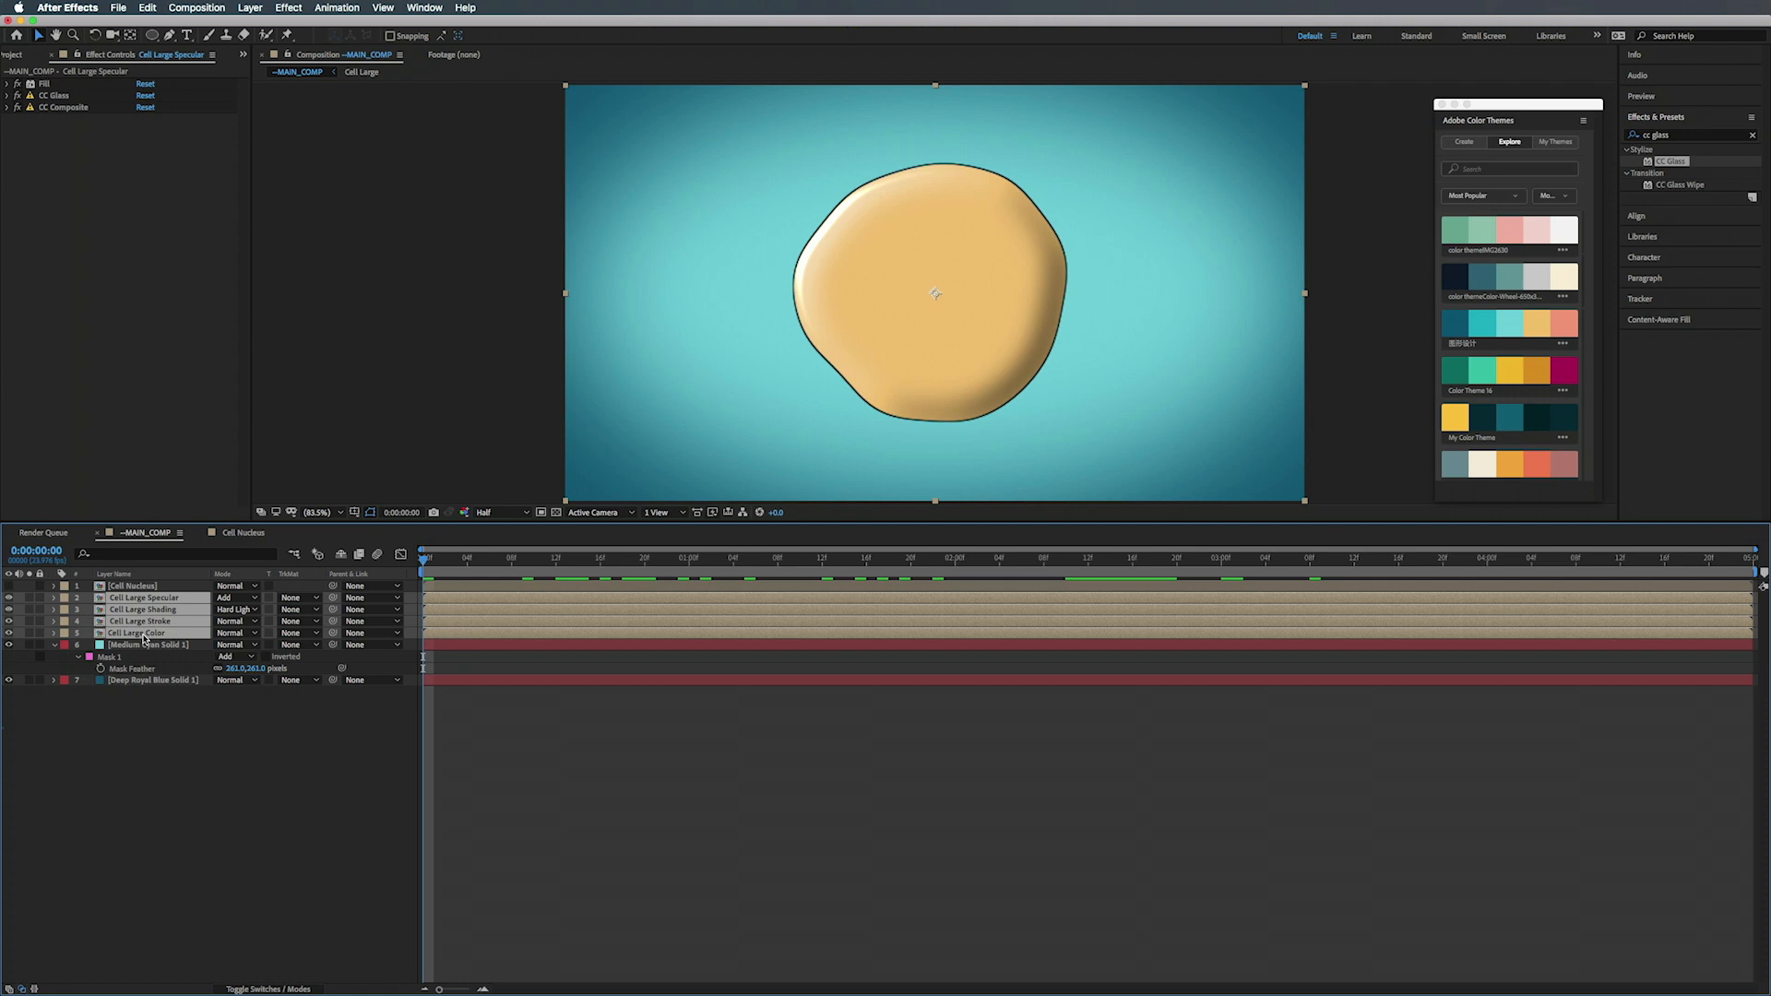
key("super+shift+c")
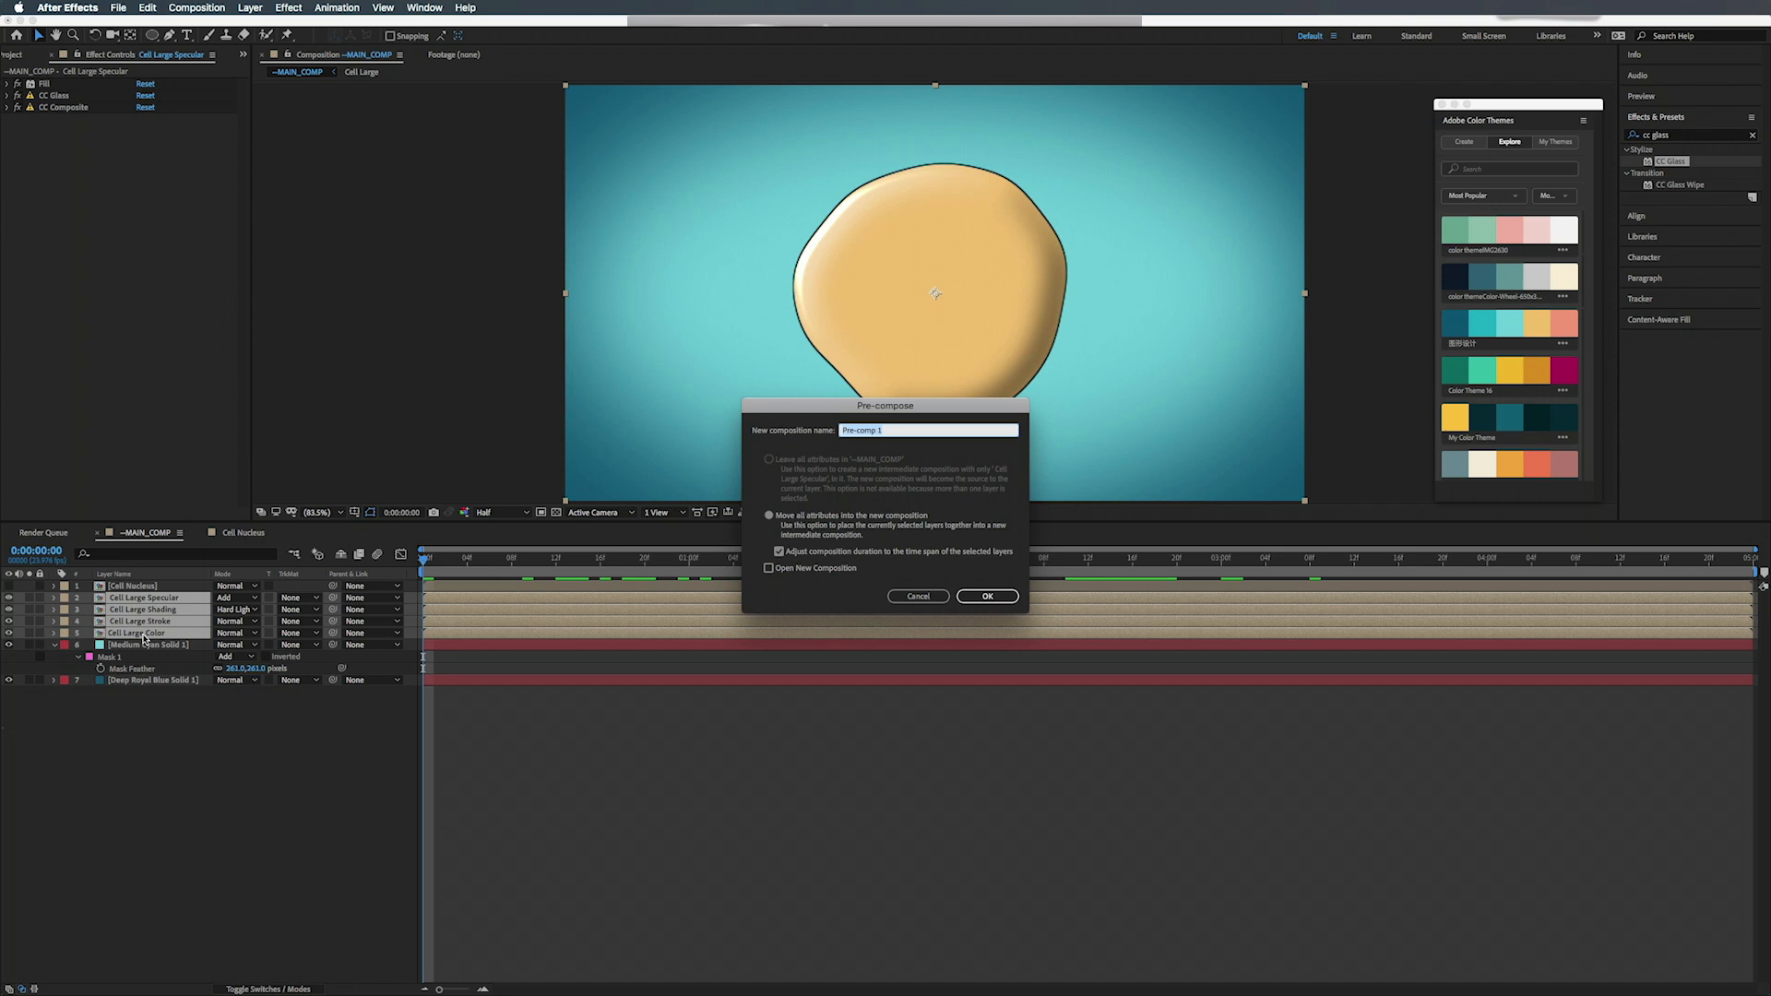
type("Cell Large C")
key("Return")
- Duplicate the Cell Nucleus layer and rename the lower copy as Cell Nucleus Color
left_click(135, 587)
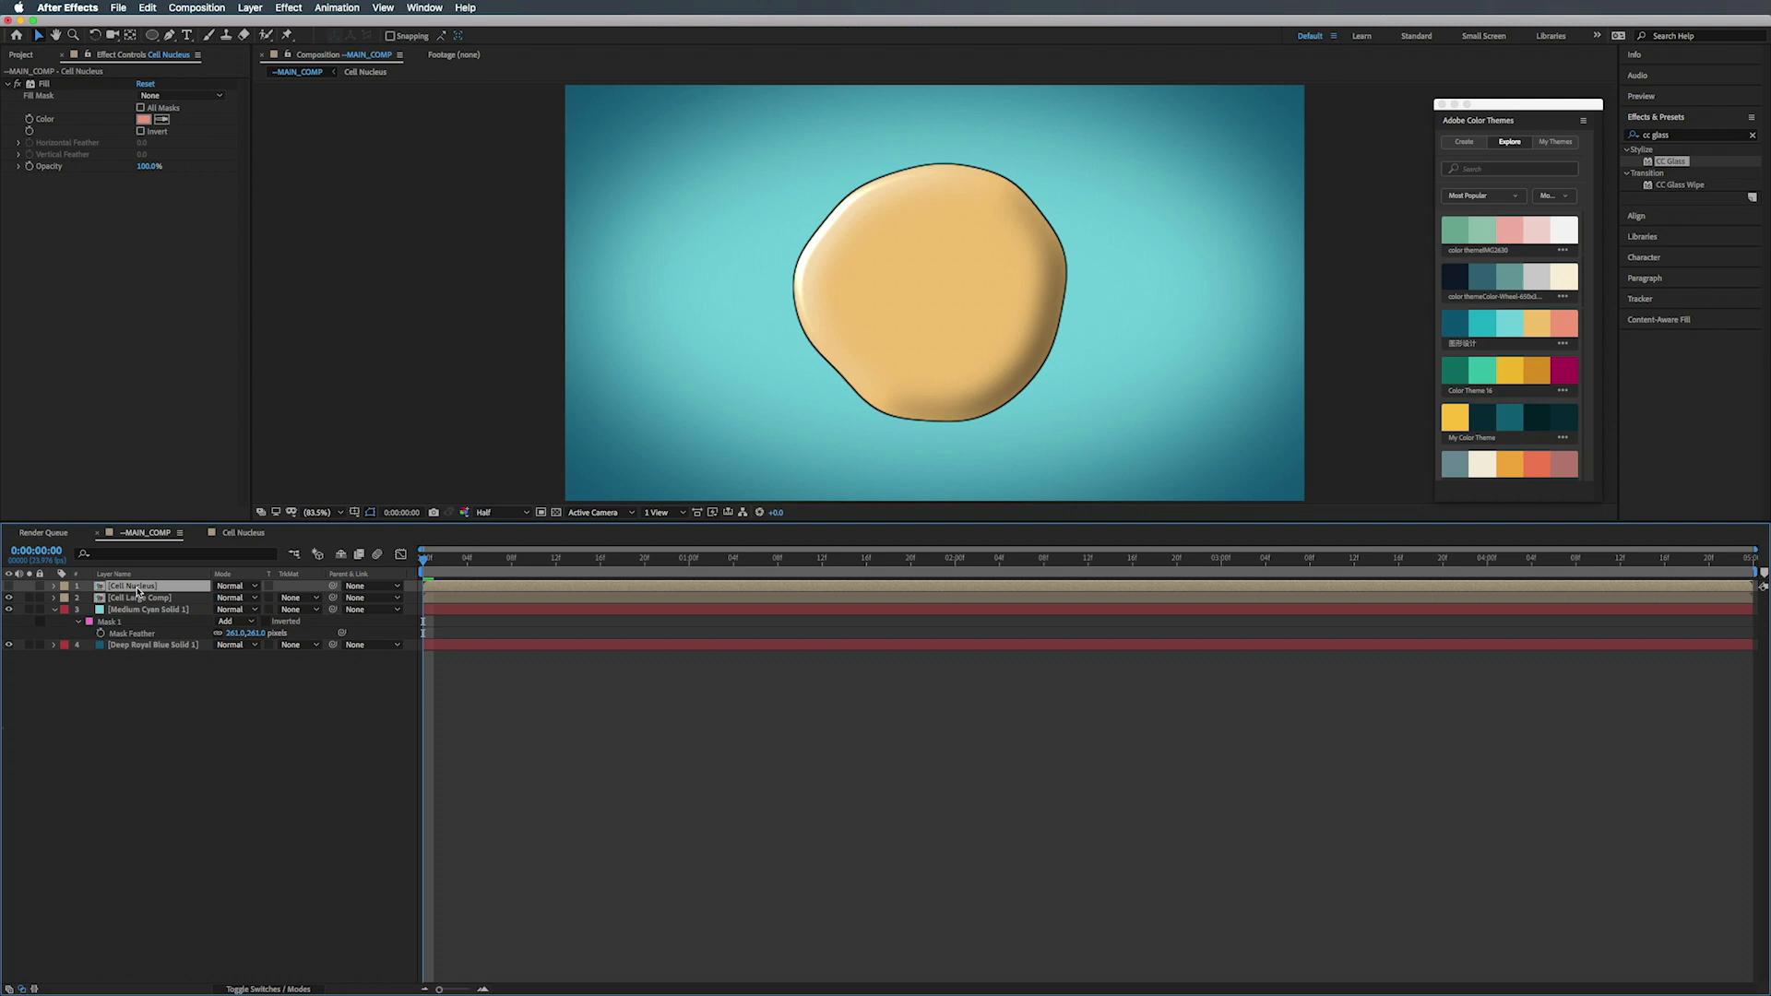
key("super+d")
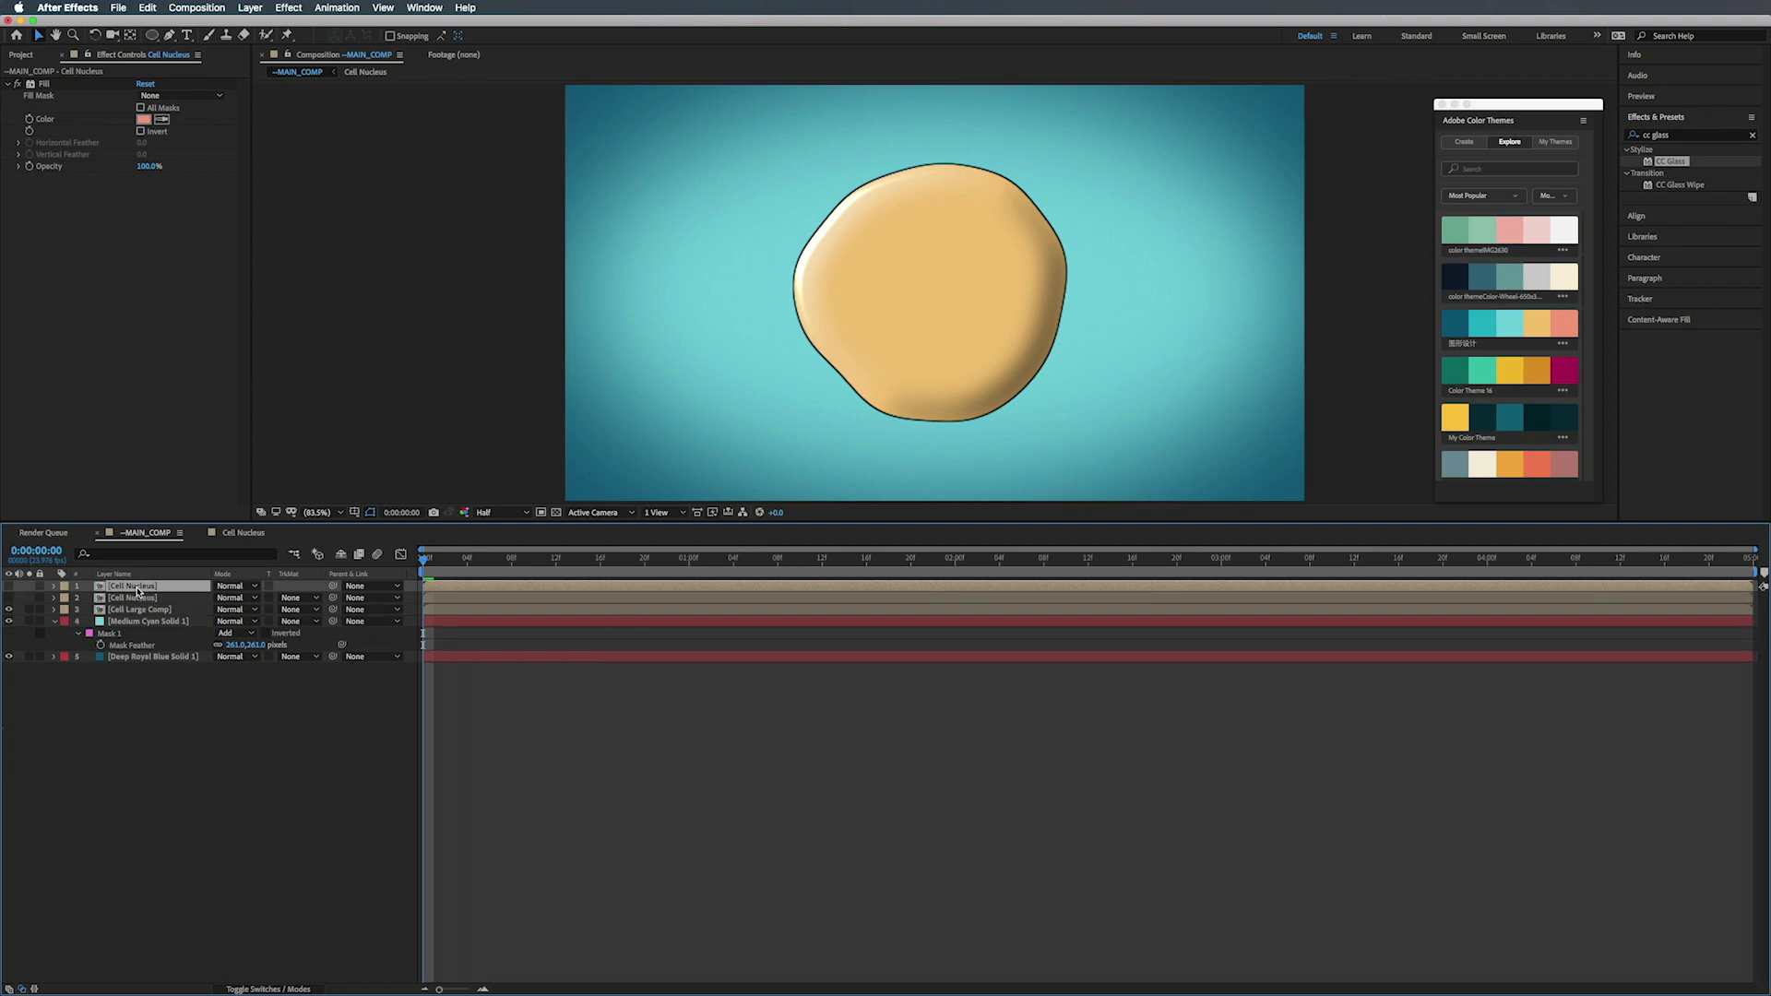
left_click(169, 600)
key("Return")
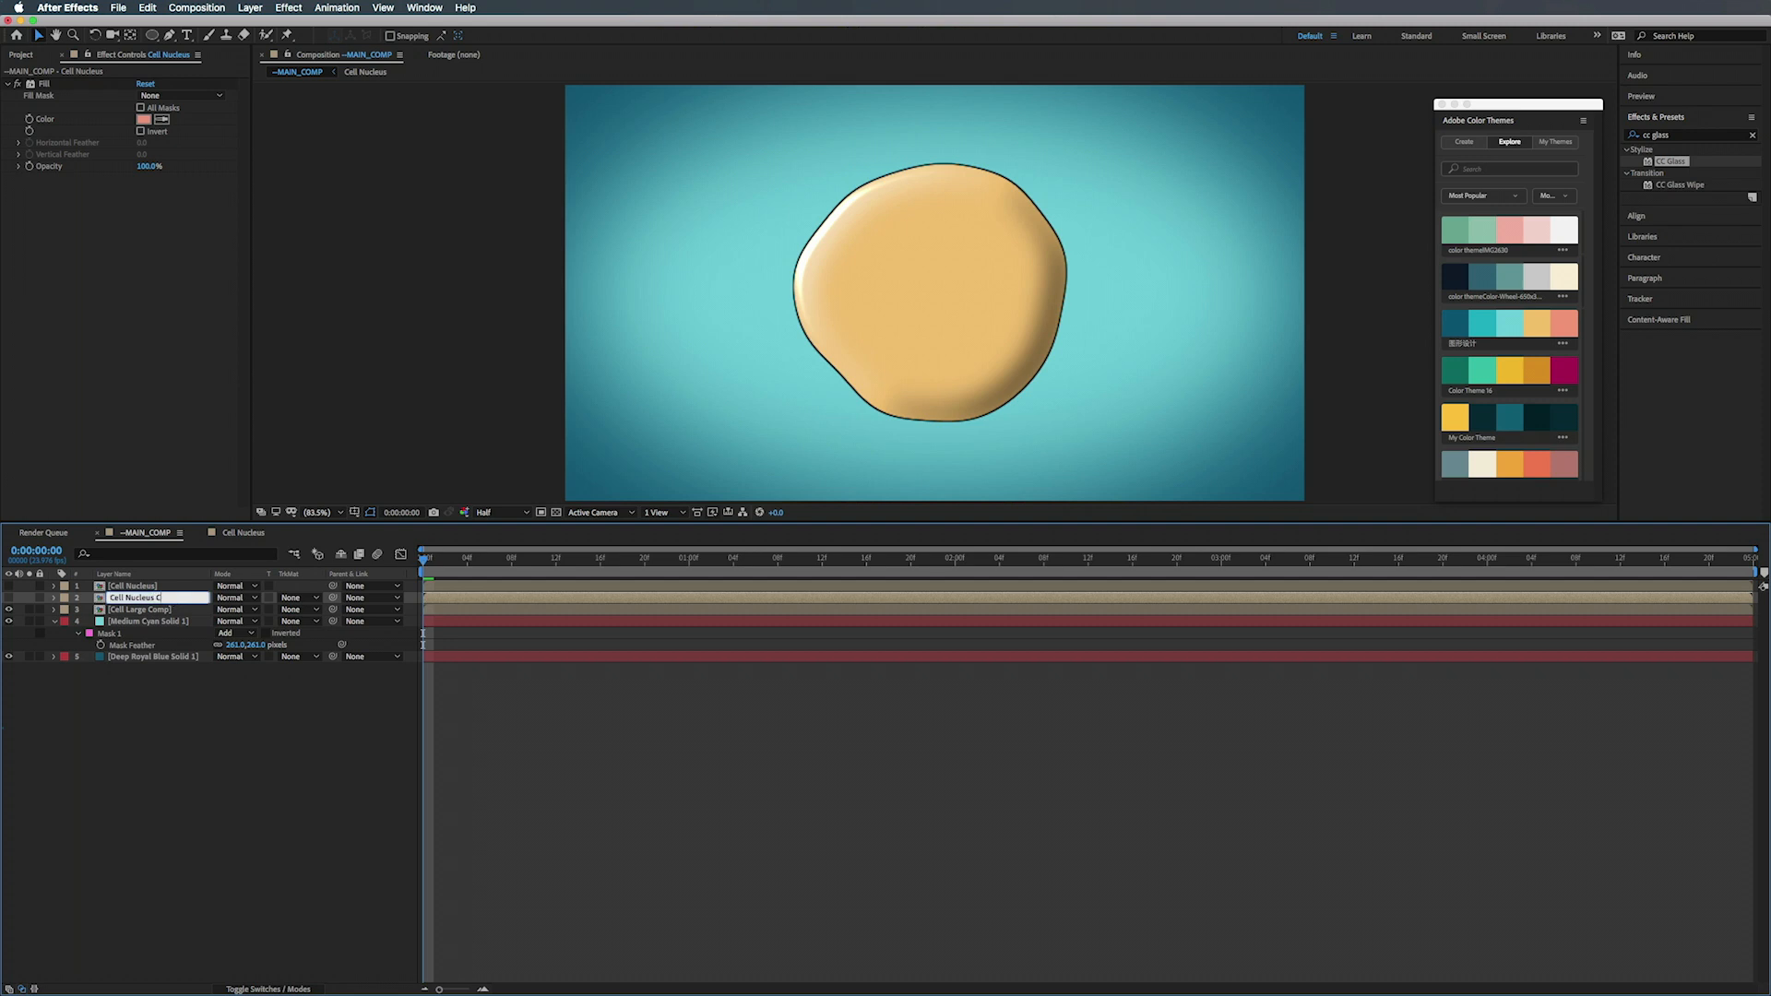
type("Color")
key("Return")
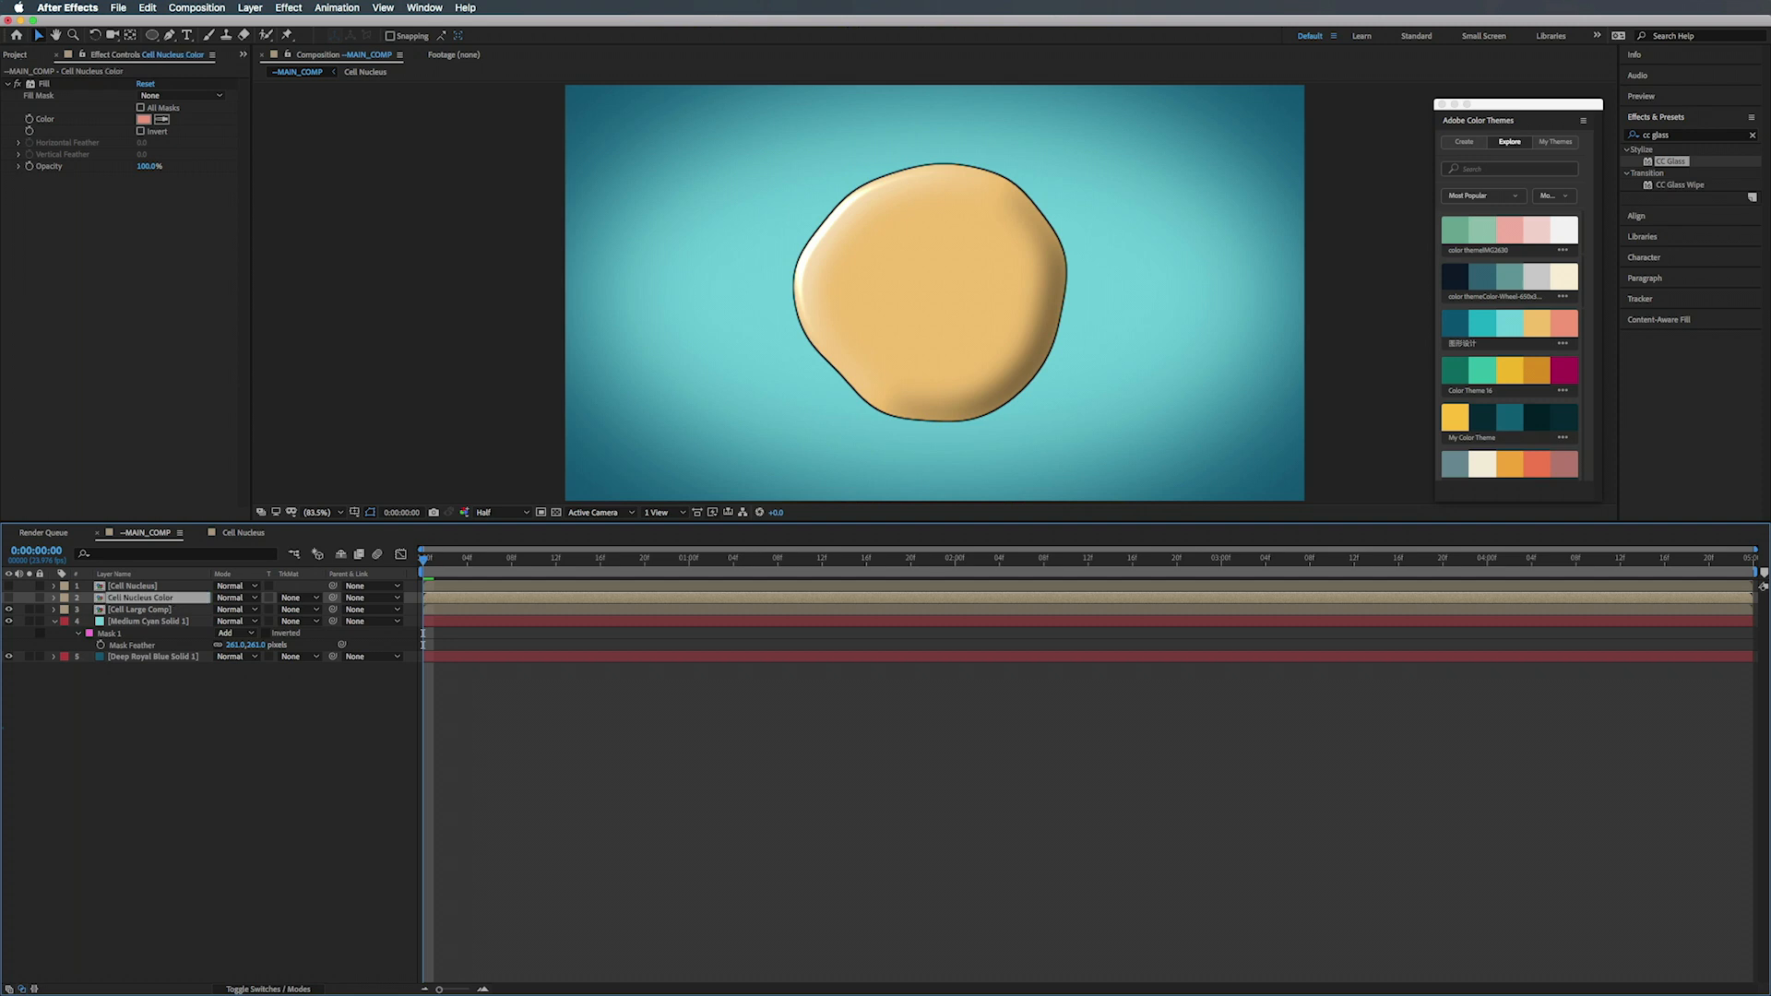
- Make both nucleus layers visible and rename the upper one as Cell Nucleus Stroke
left_click(175, 587)
key("Return")
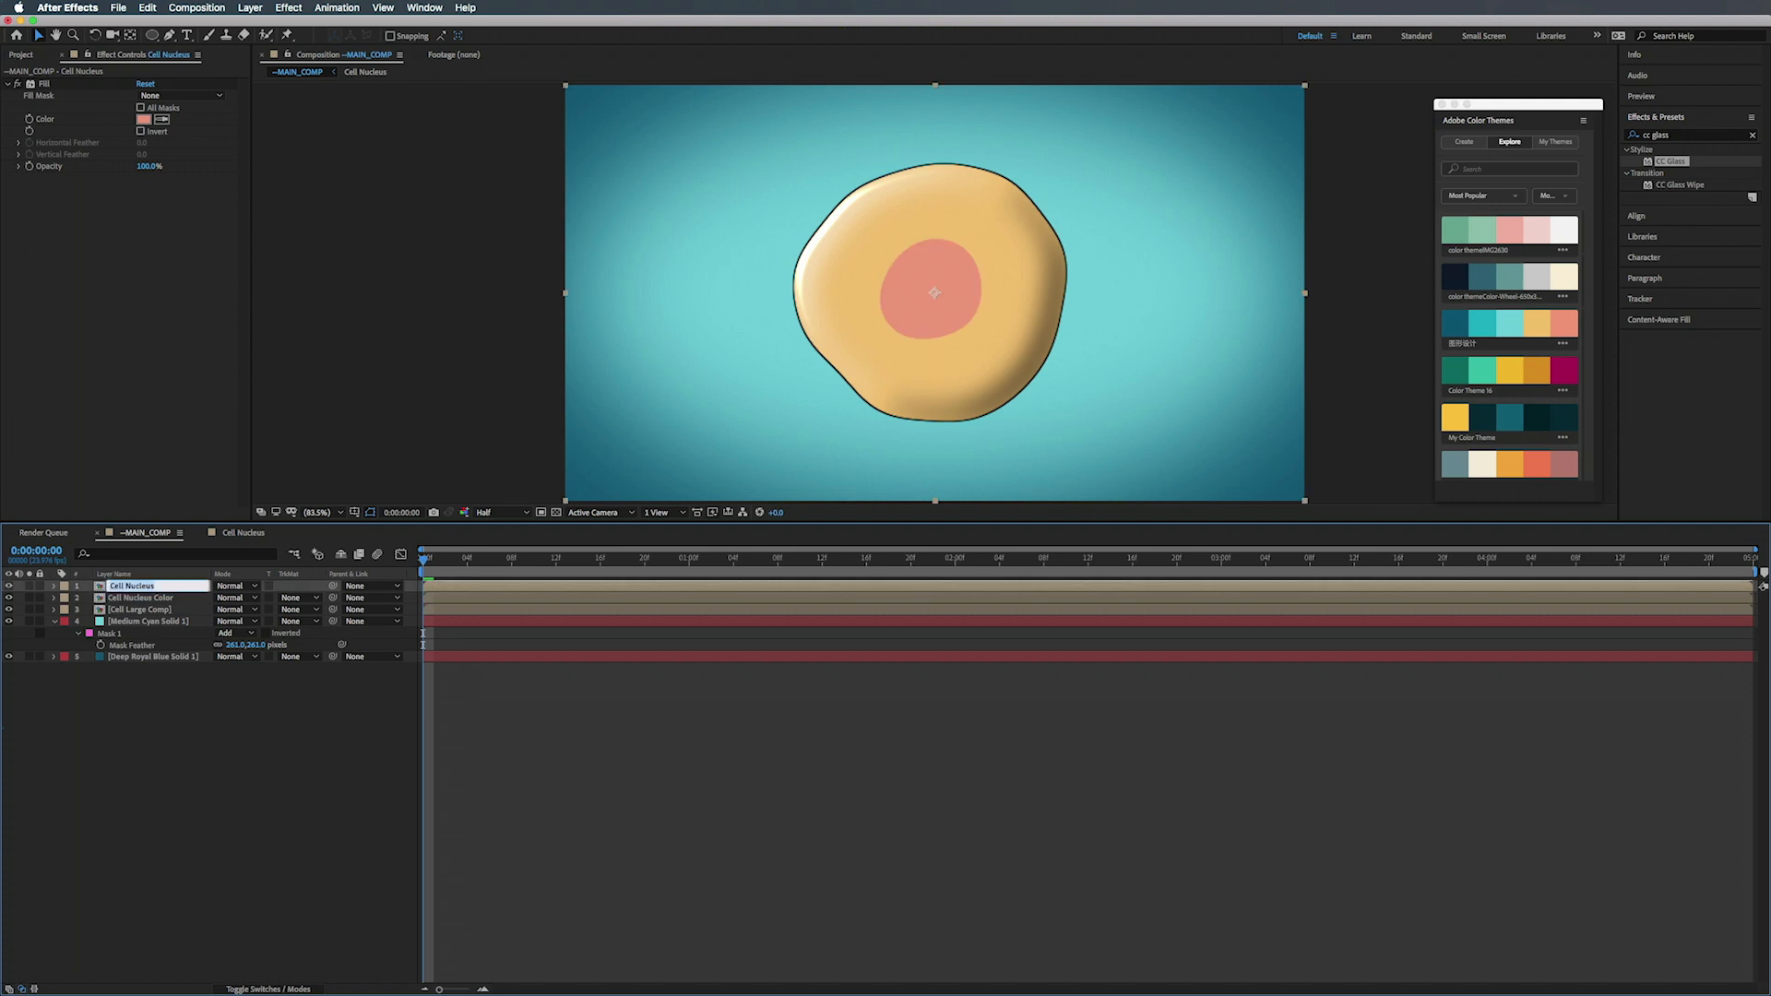
key("Right")
key("Return")
- Set the Fill color of the Cell Nucleus Stroke layer to black (000000)
left_click(144, 119)
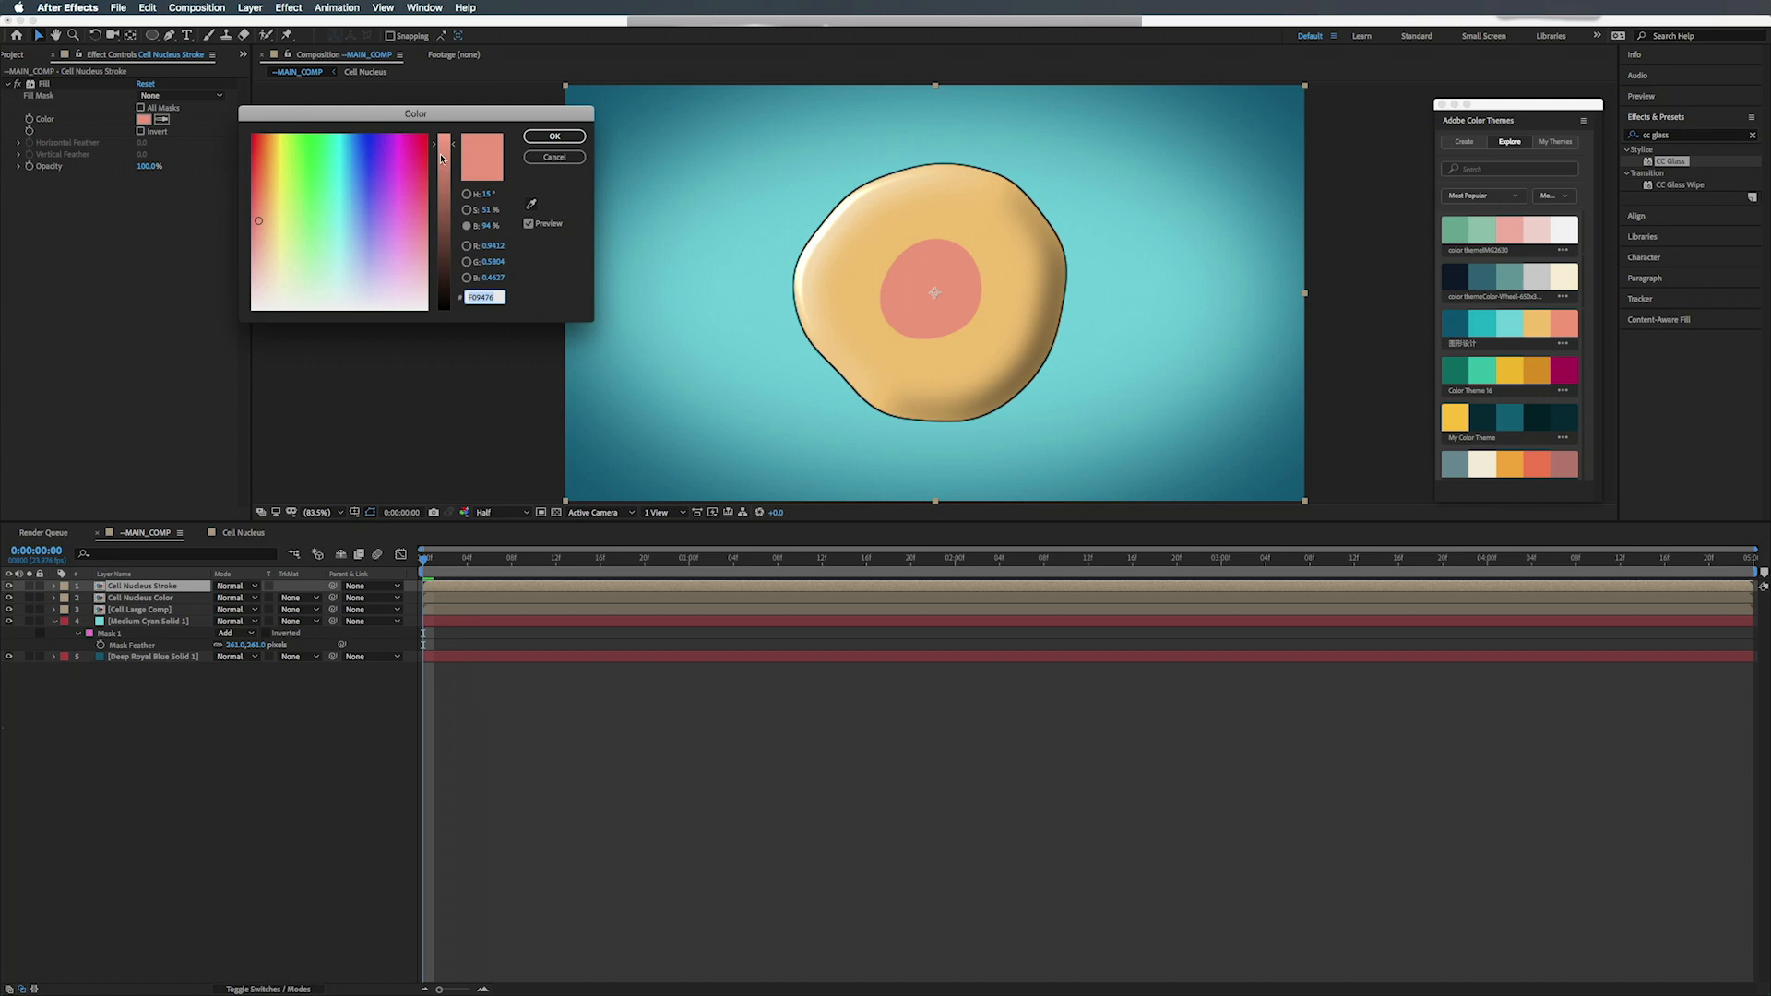
left_click_drag(438, 150, 440, 375)
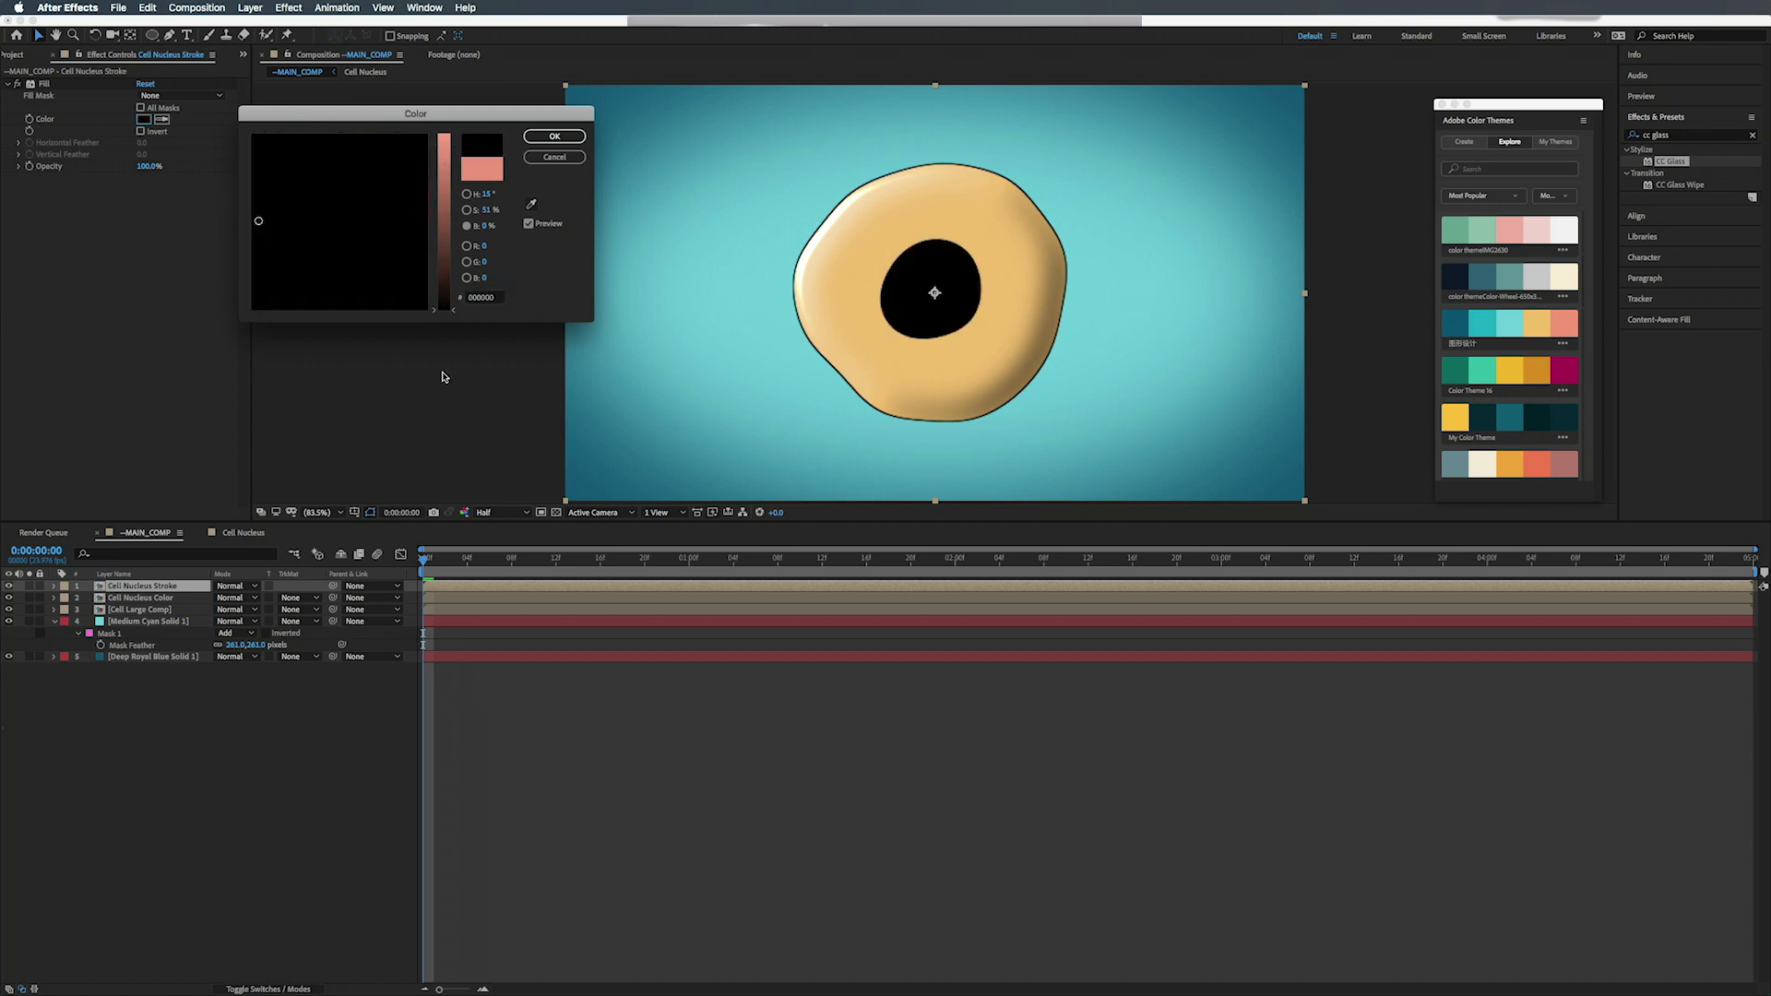
left_click(554, 136)
- Apply Minimax to the Cell Nucleus Stroke layer with the channel set to Alpha and Color and a radius of 1
left_click(1688, 134)
type("m")
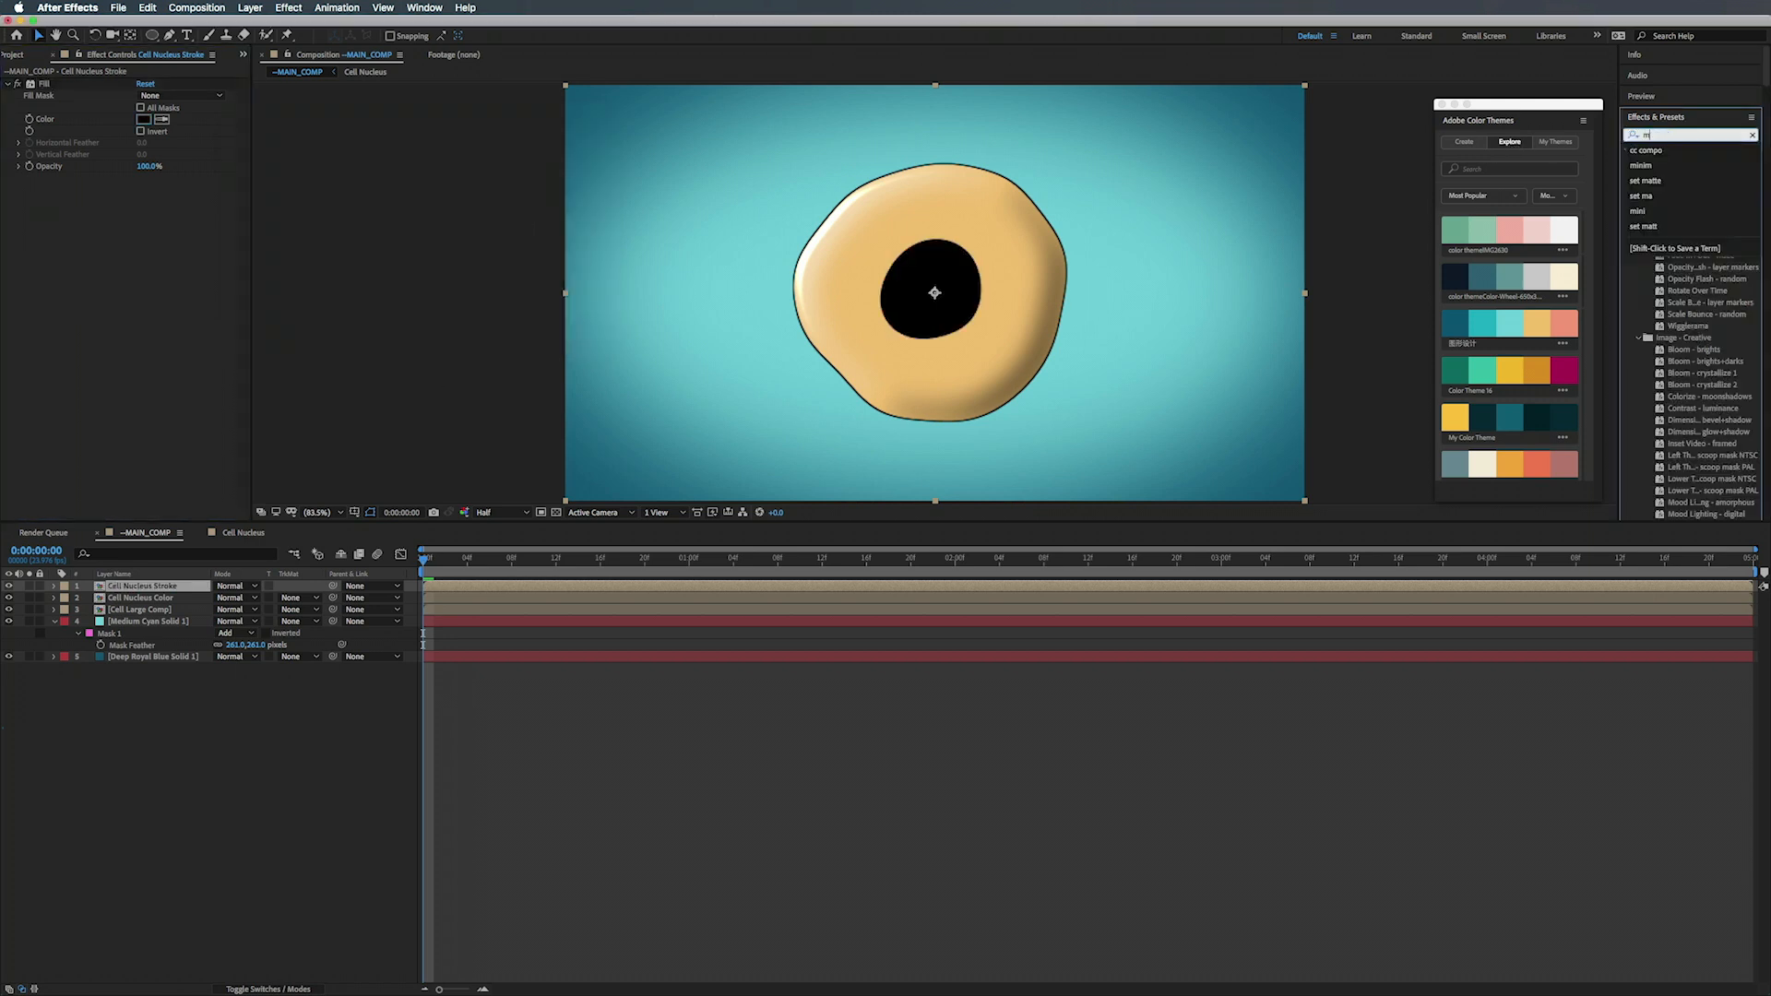
type("ini")
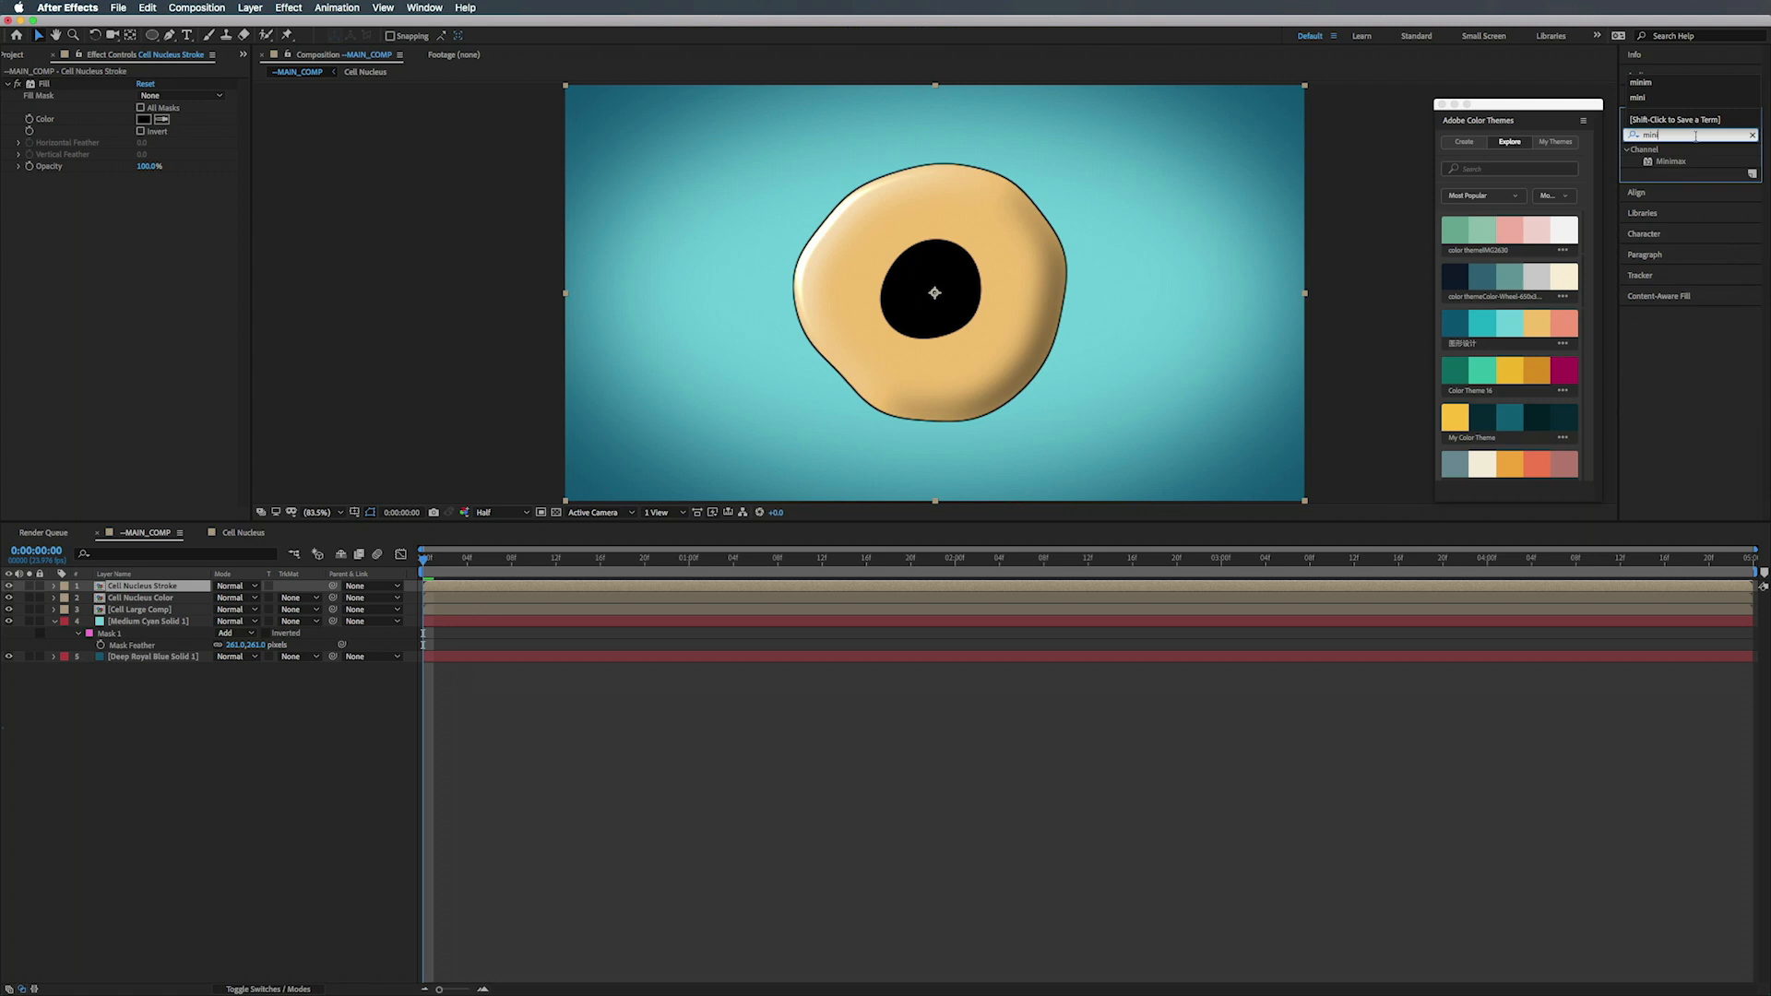
left_click_drag(1678, 161, 646, 267)
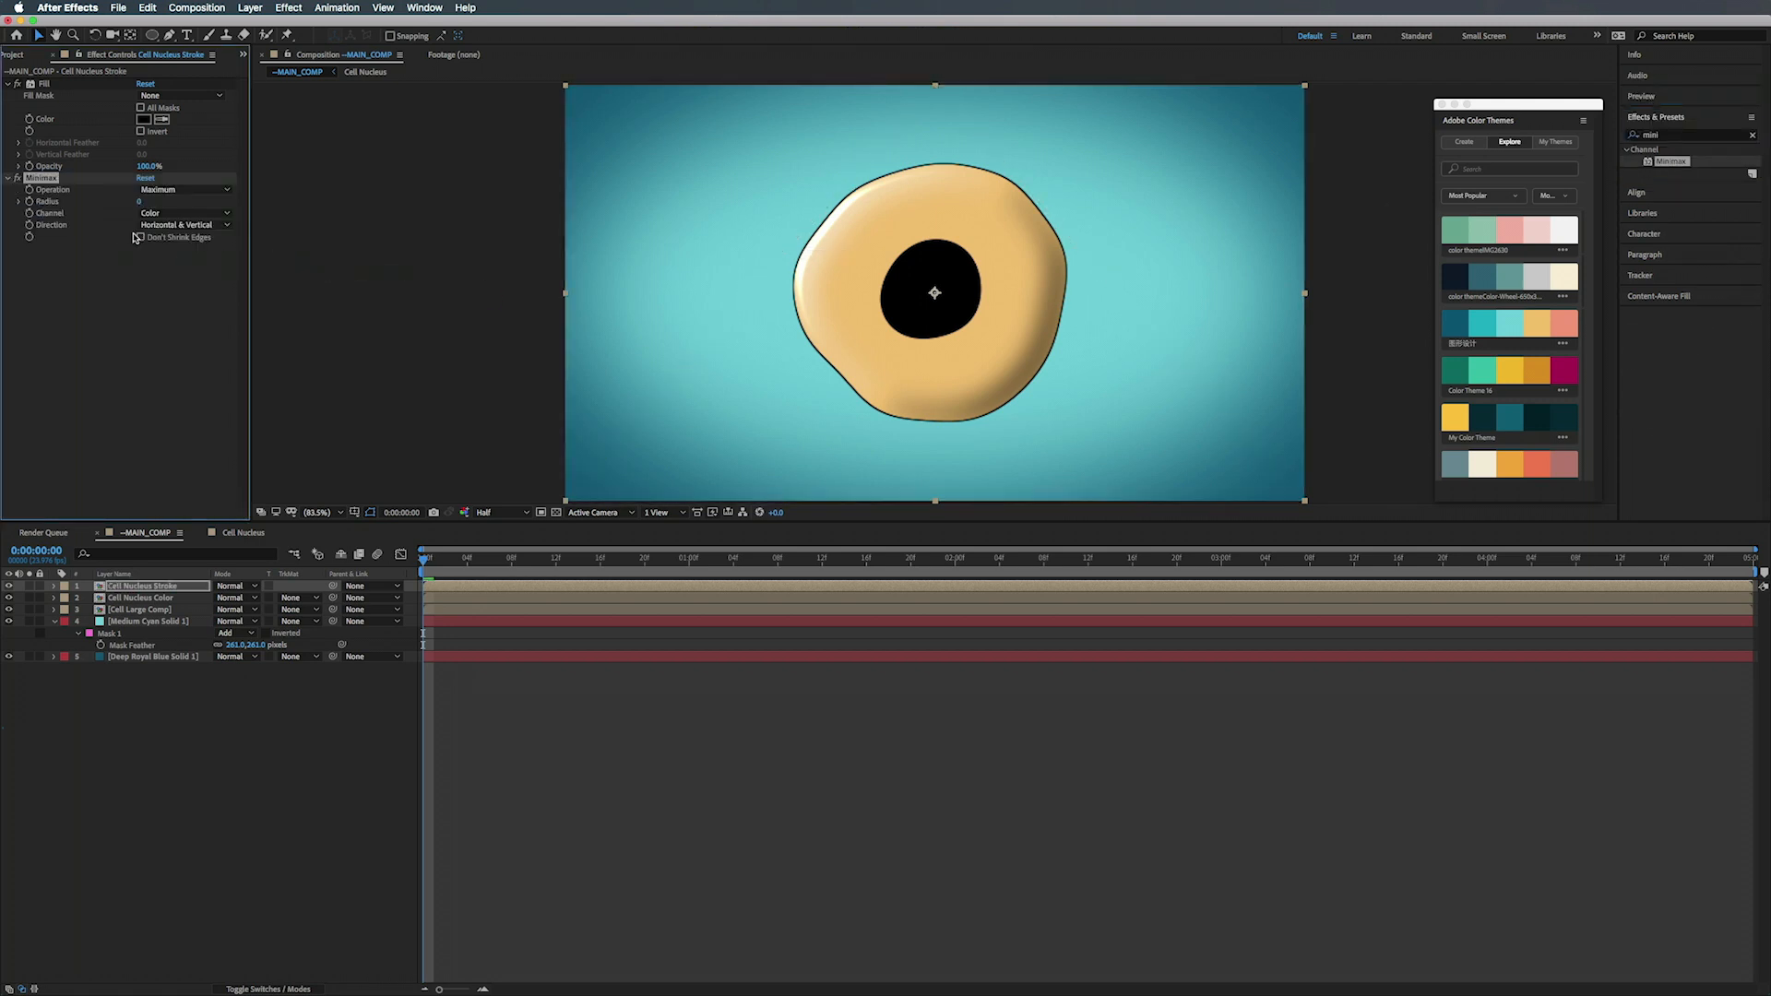
left_click(159, 214)
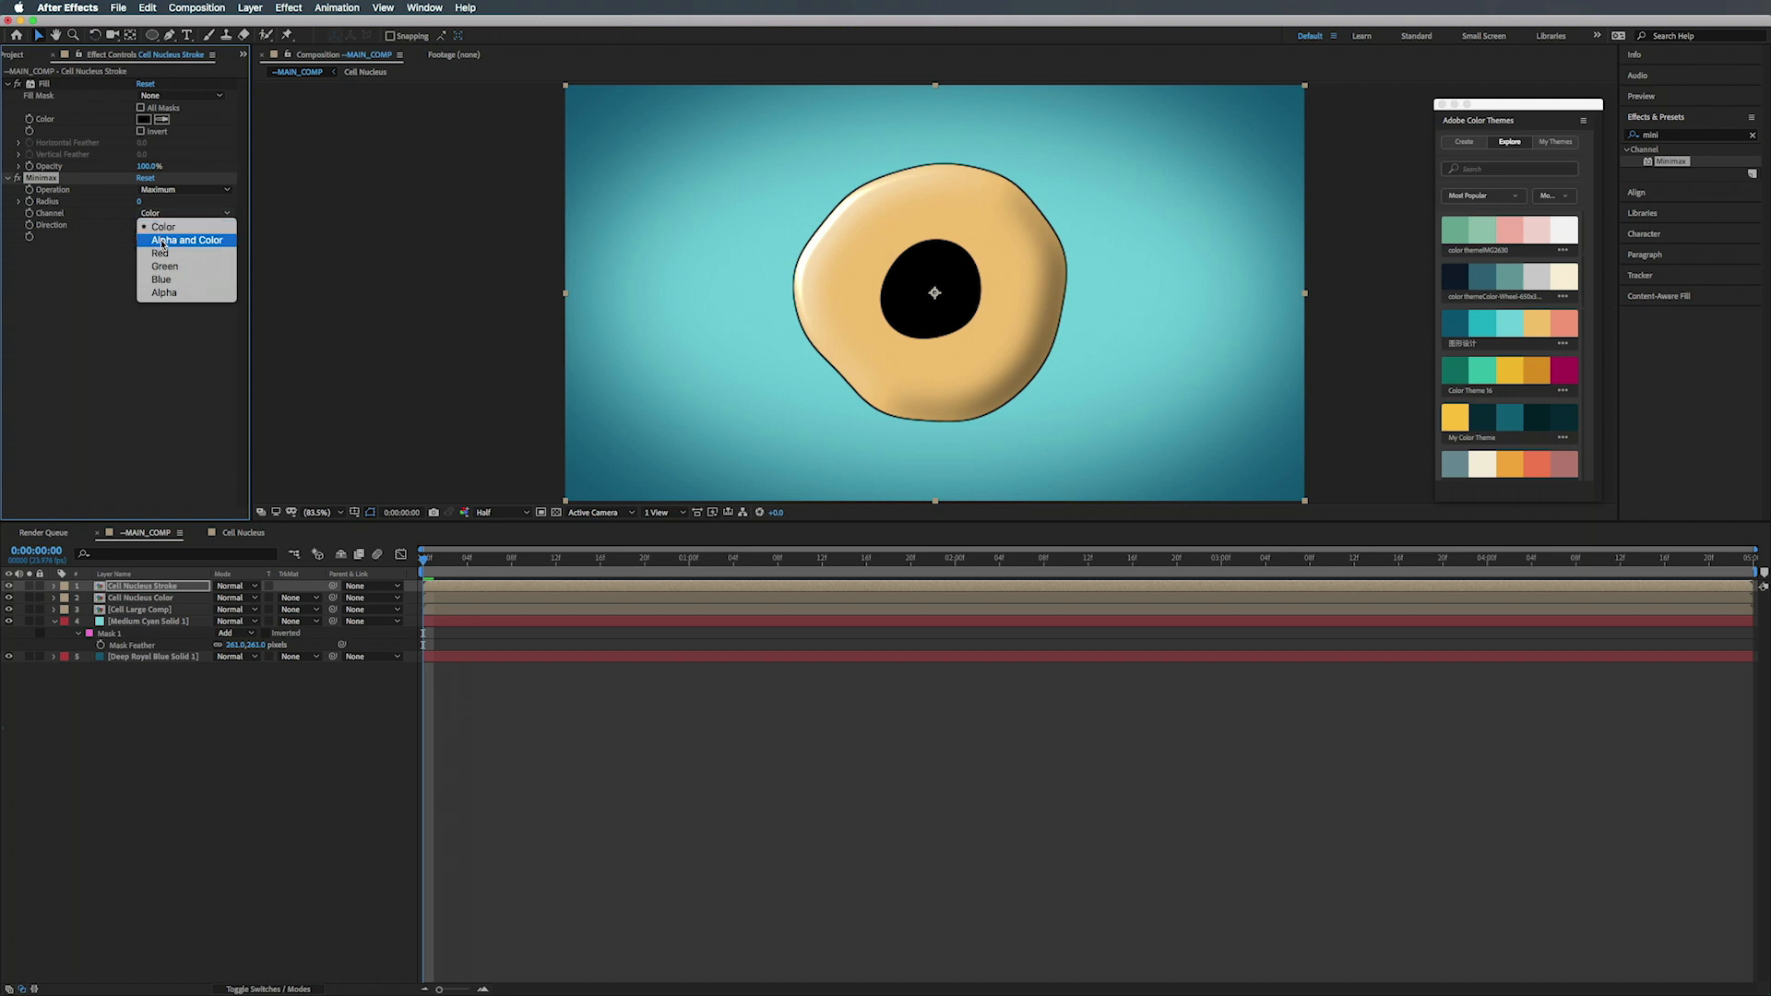
left_click(163, 241)
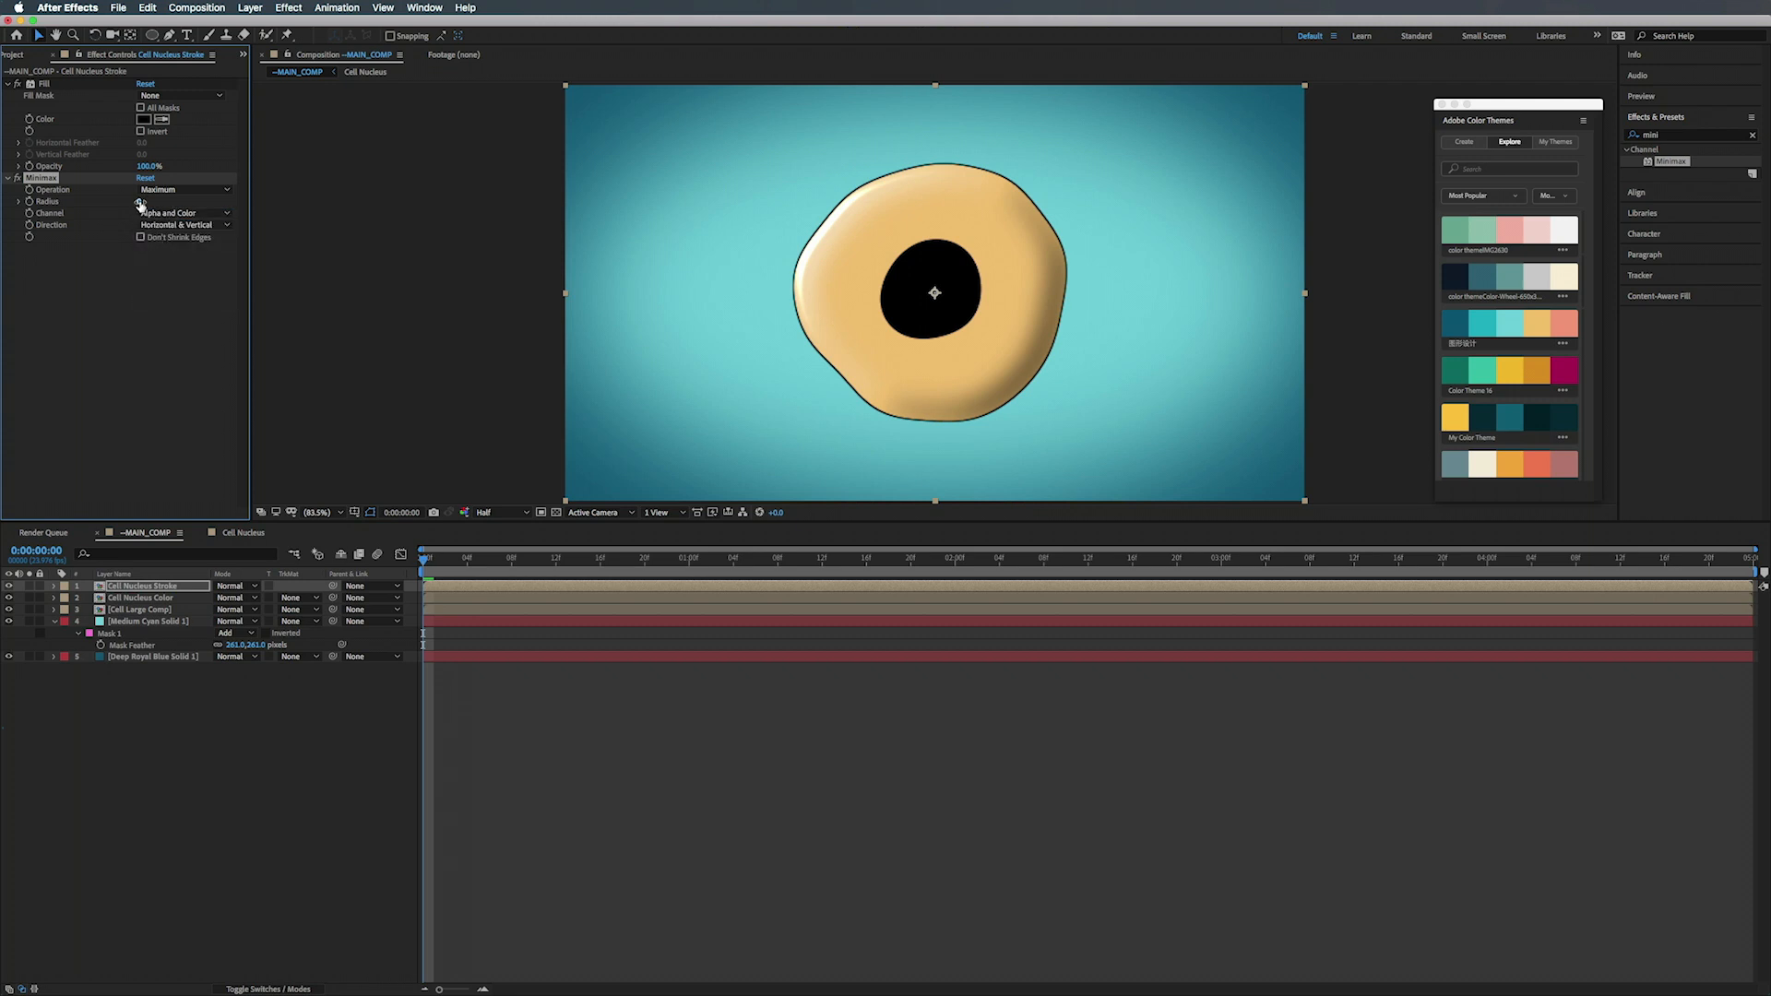
left_click(140, 201)
type("1")
left_click(101, 294)
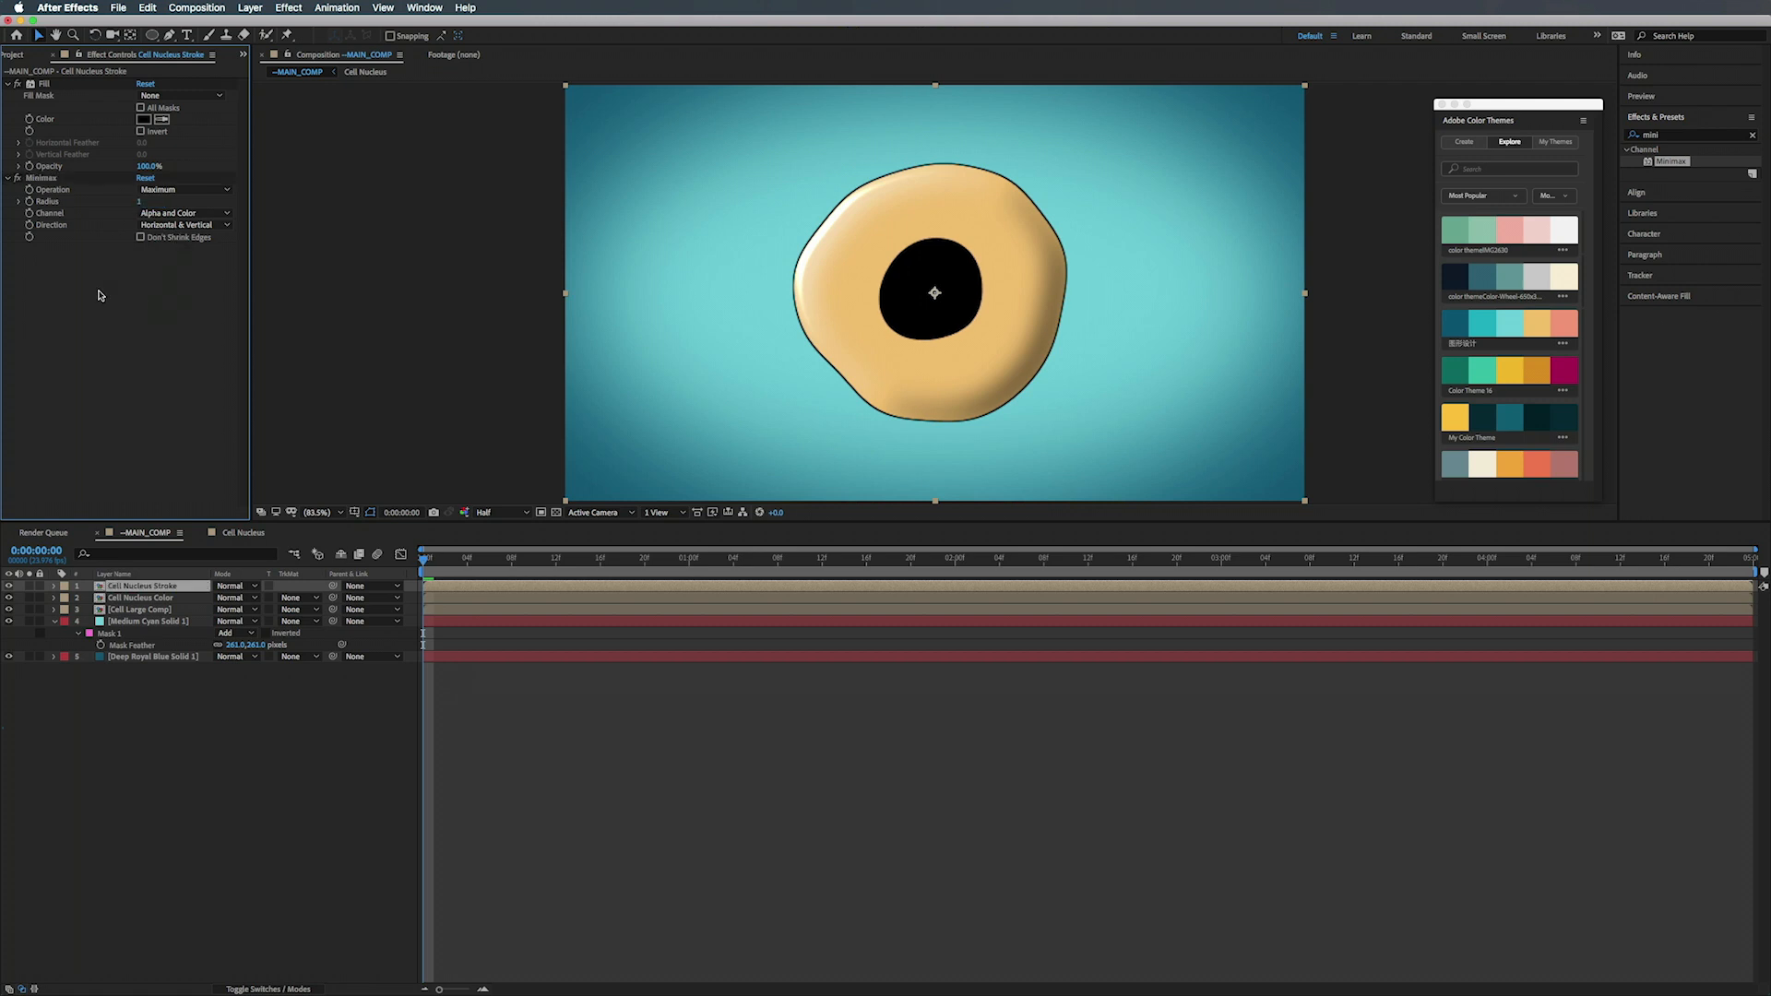
- Add CC Composite below Minimax on the Cell Nucleus Stroke layer and set Composite Original to Silhouette Alpha
left_click(1696, 137)
type("cc com")
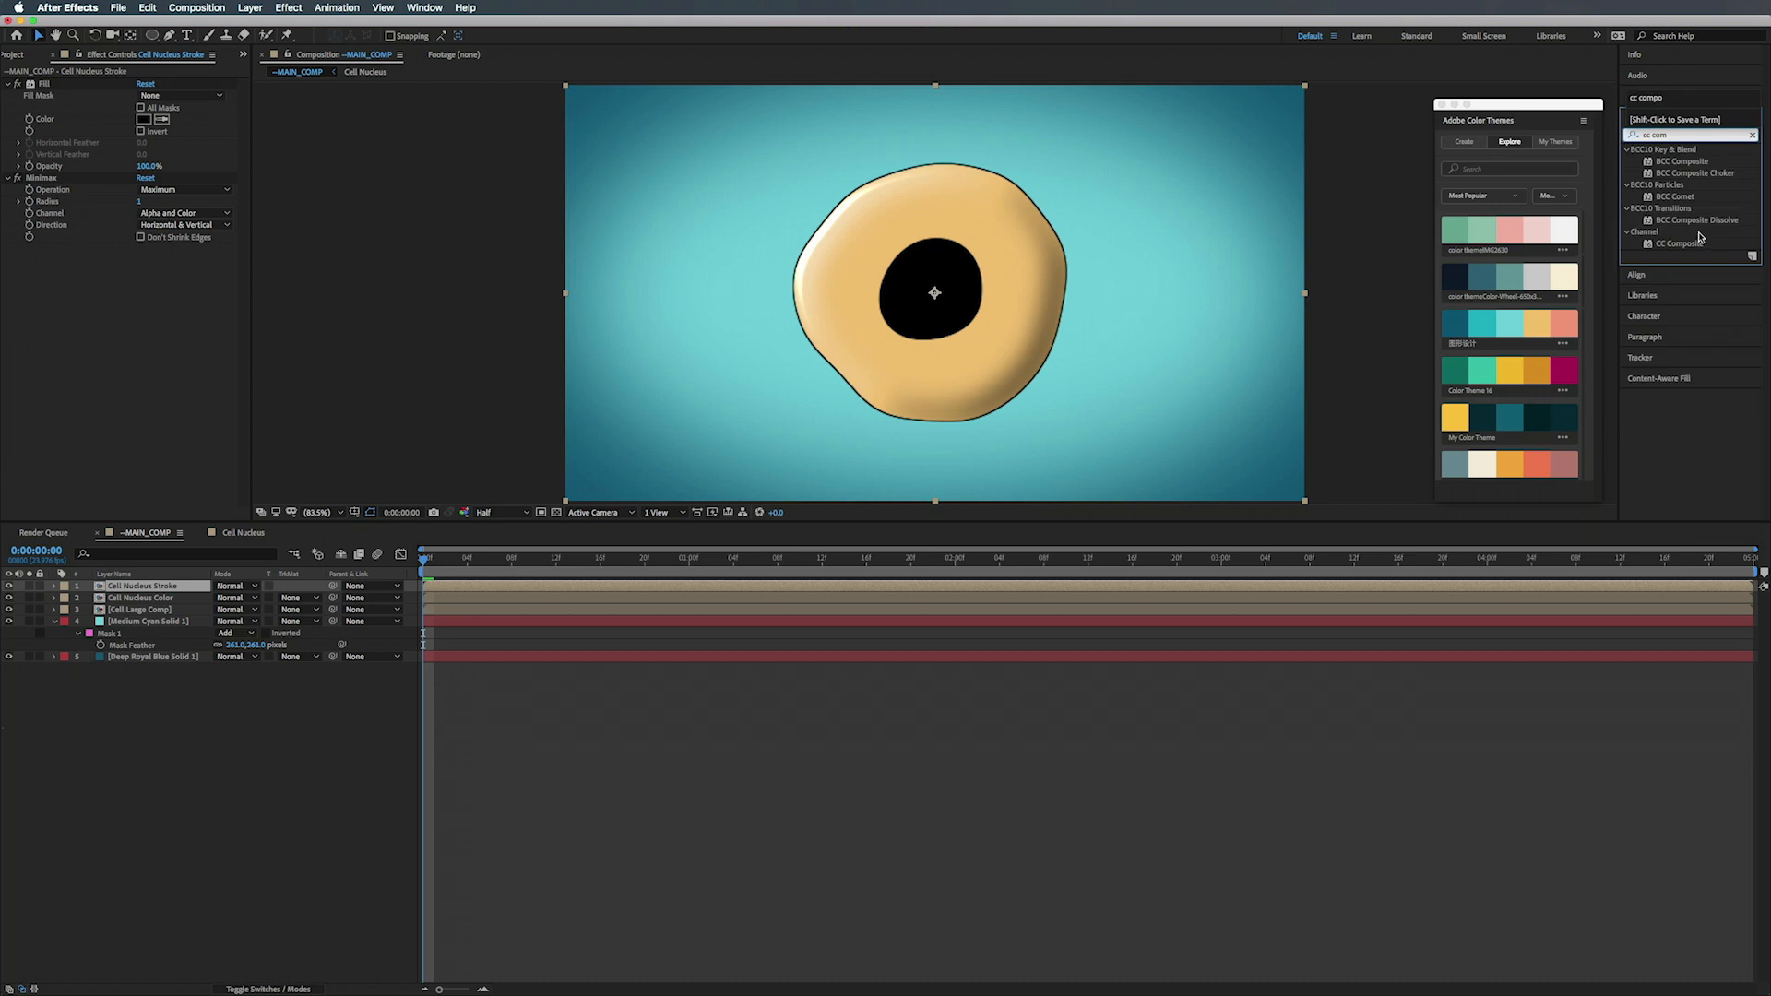
left_click(1681, 244)
left_click_drag(1695, 246, 115, 300)
left_click(180, 272)
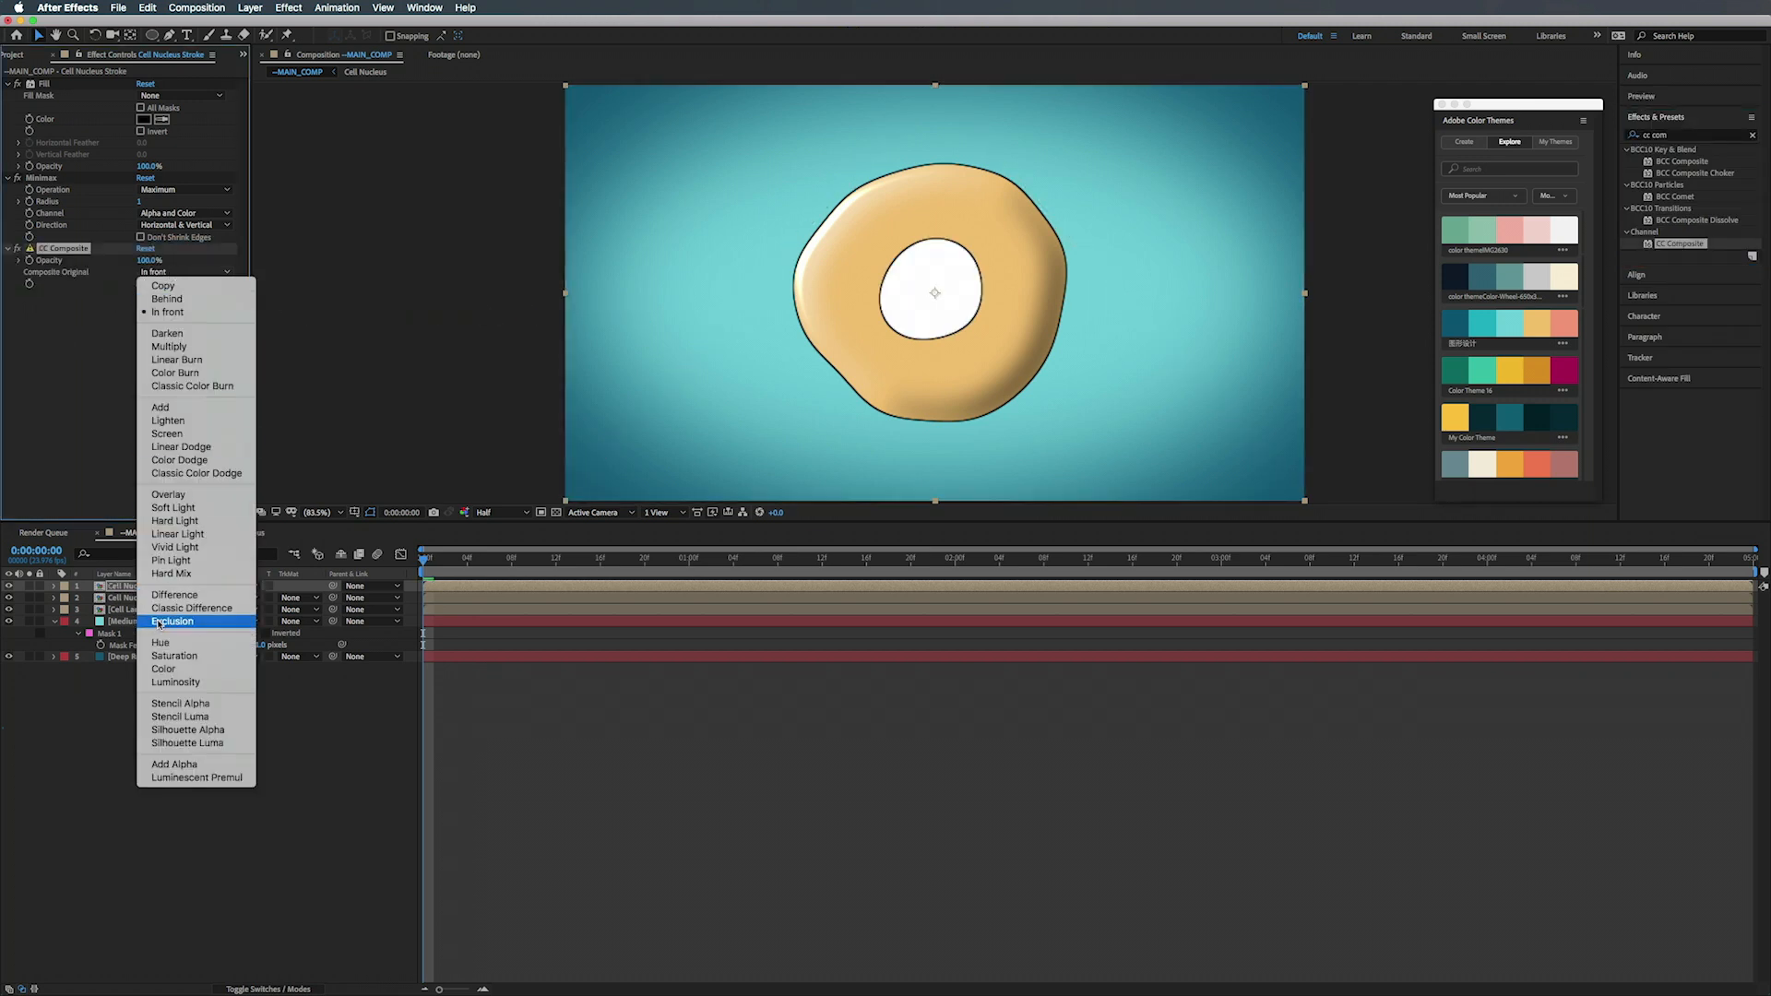
left_click(191, 730)
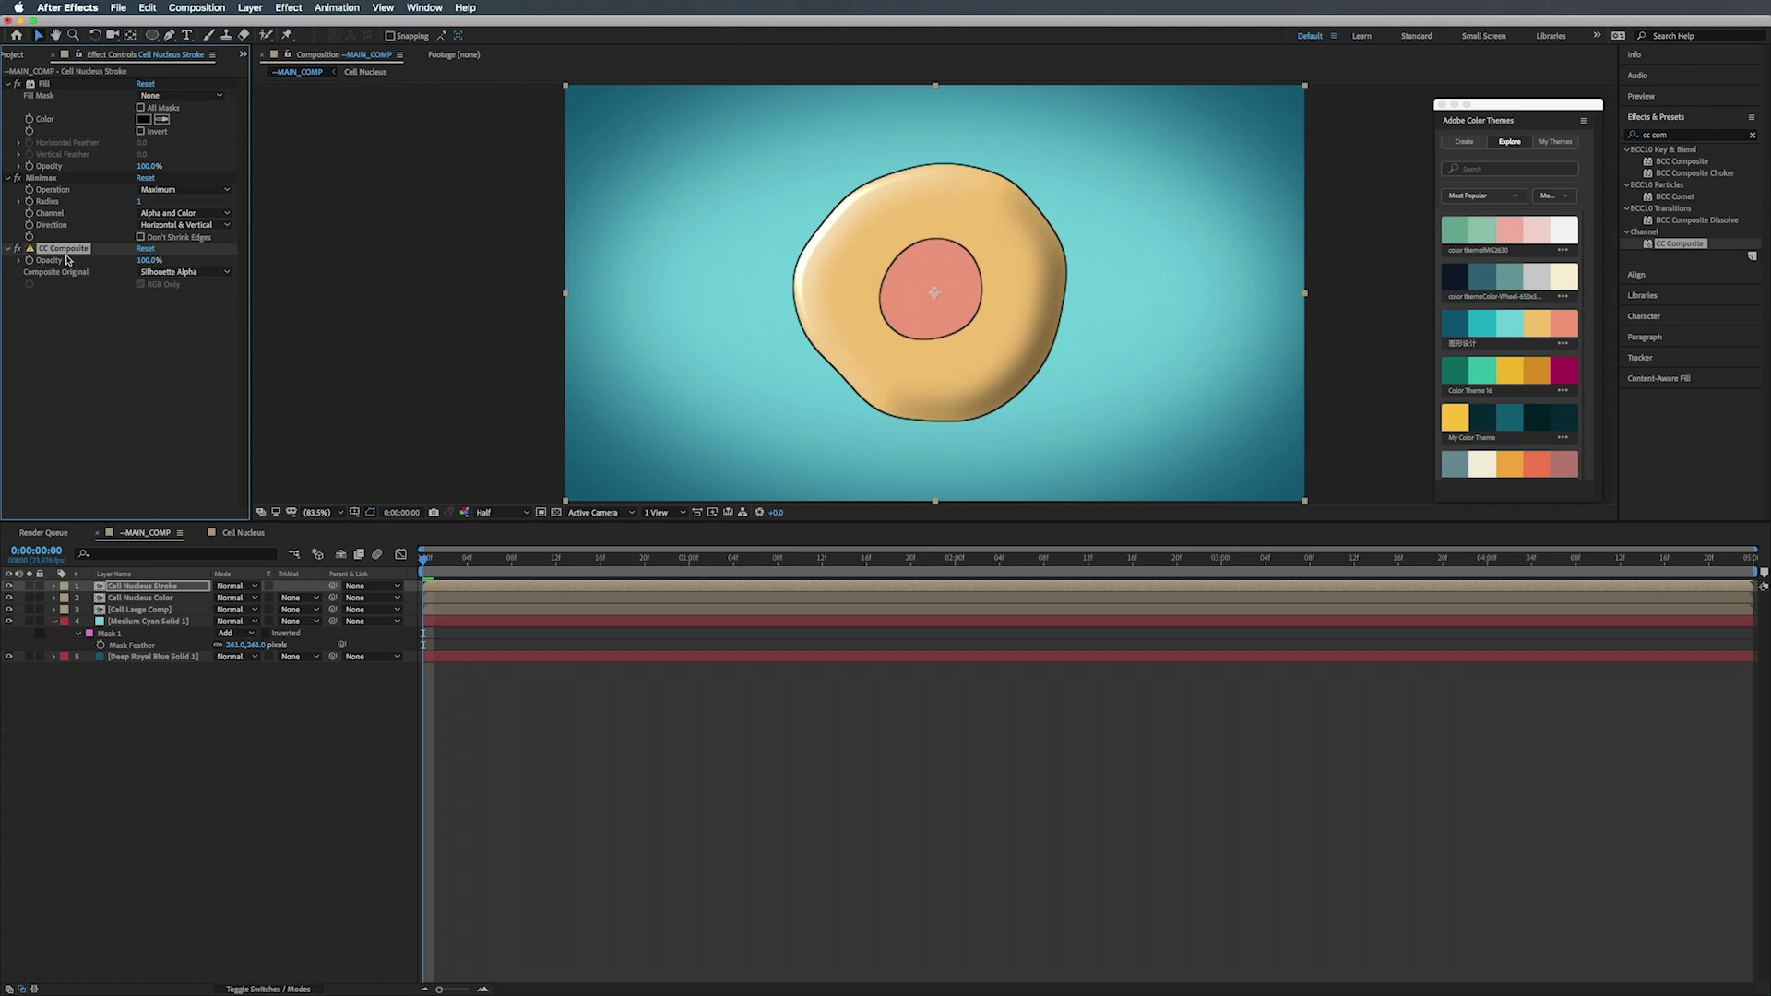
- Duplicate the Cell Nucleus Stroke layer and rename the copy as Cell Nucleus Shading
left_click(168, 590)
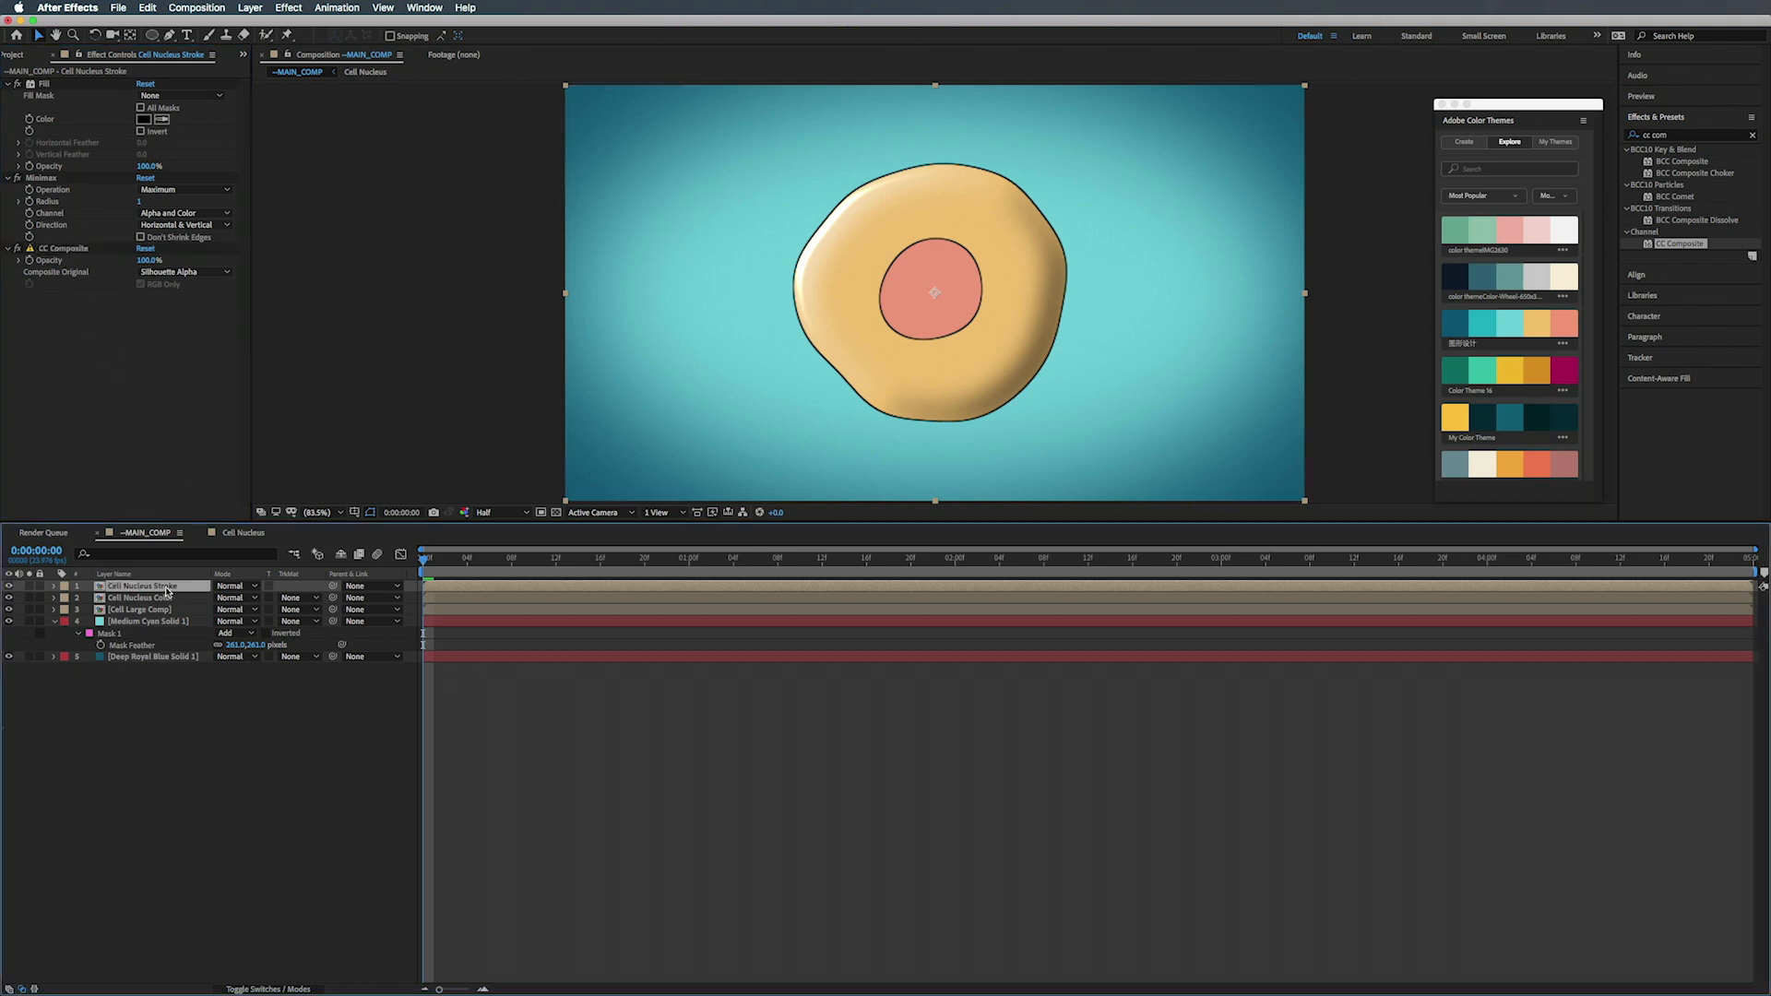
key("super+d")
key("Return")
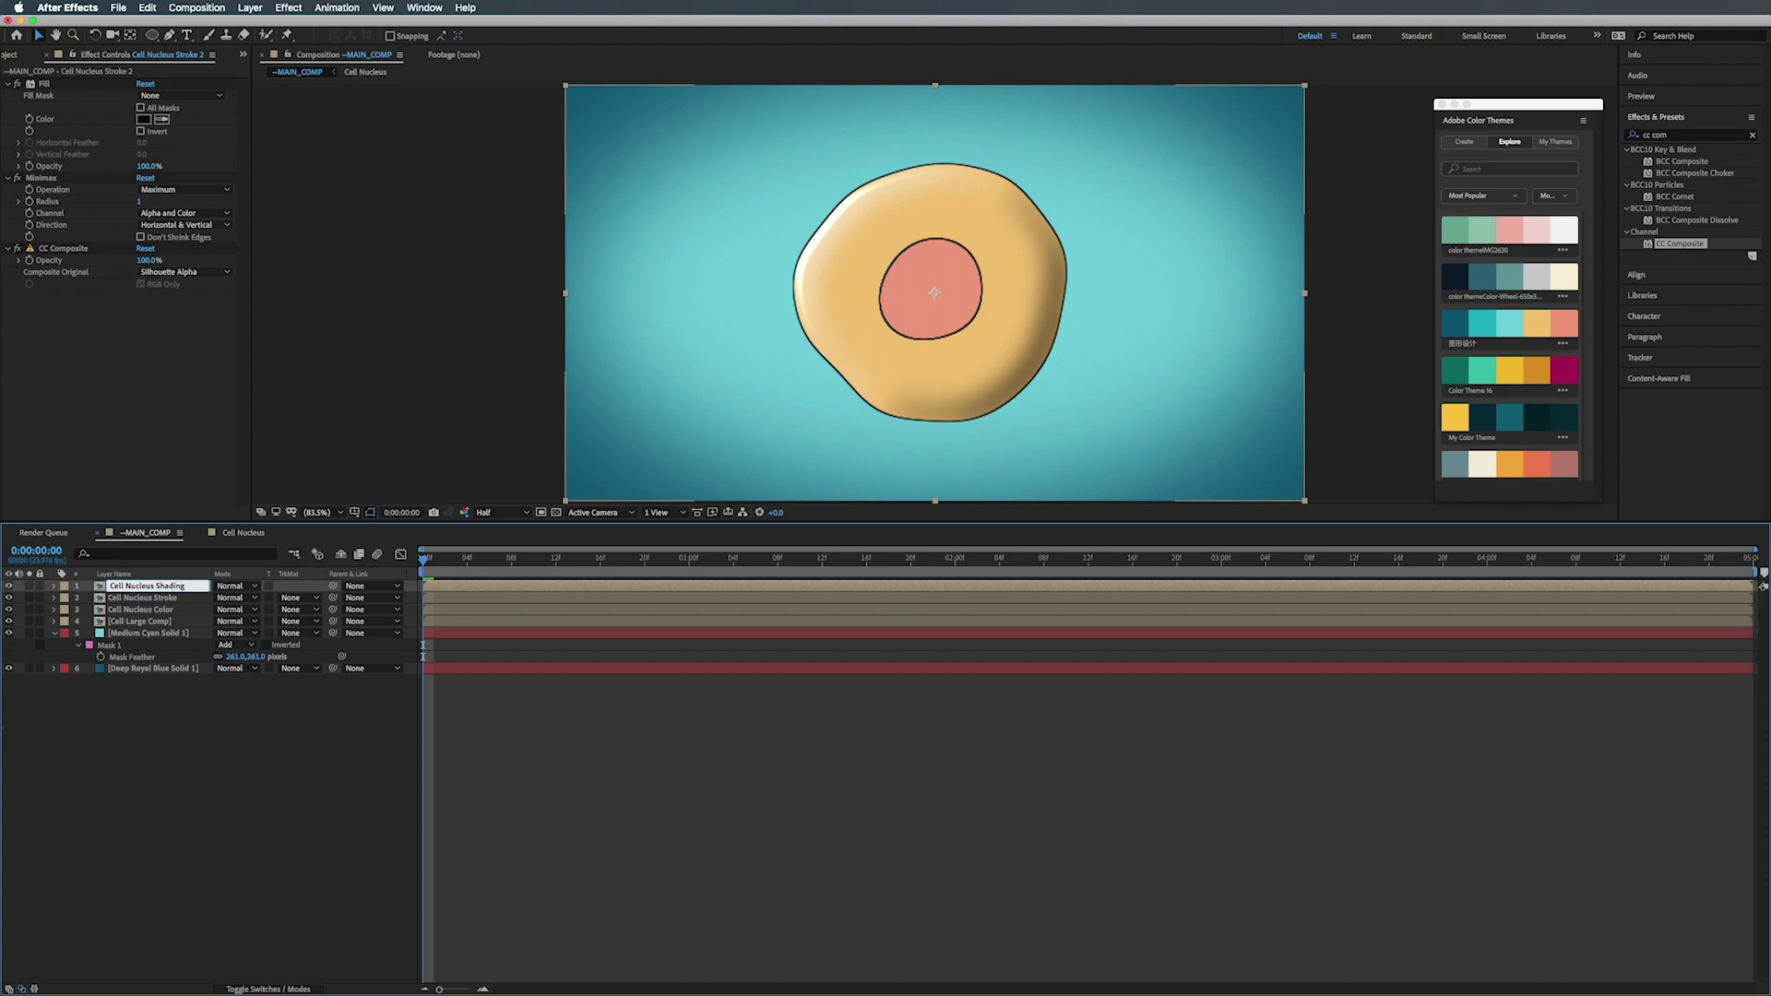
key("Return")
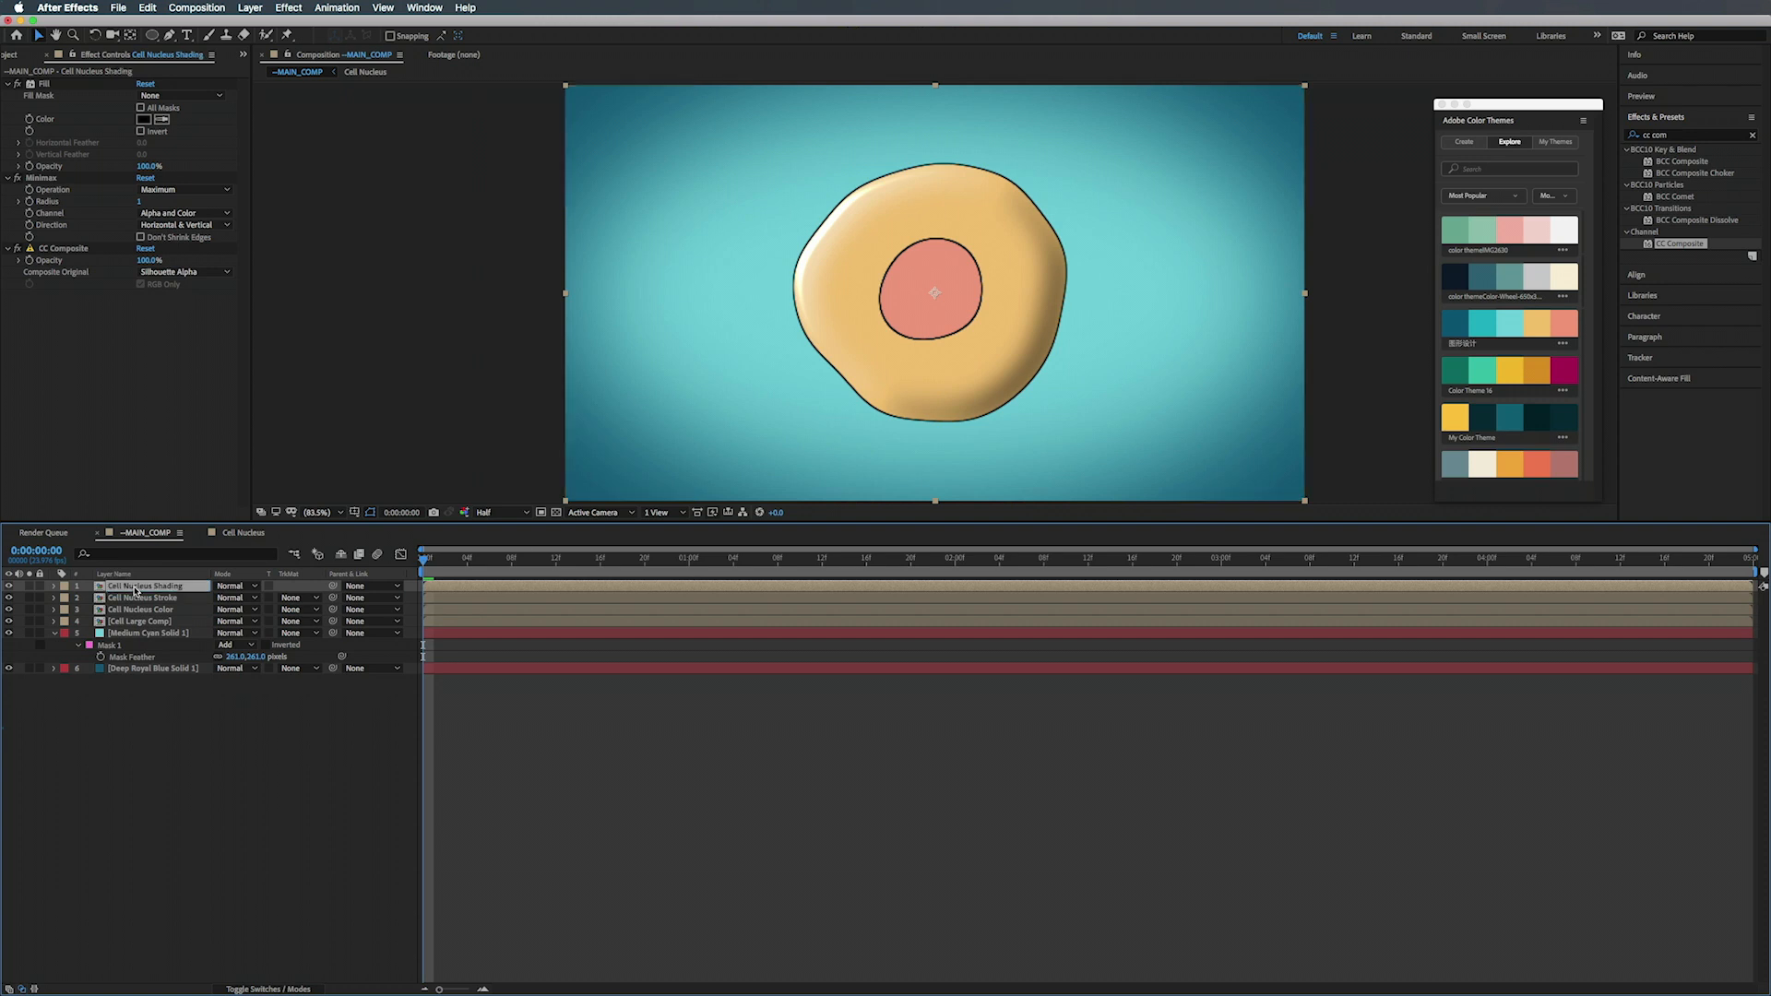
- Remove Minimax from the Cell Nucleus Shading layer and set its Fill color to gray with 50% brightness (808080)
left_click(43, 180)
key("Delete")
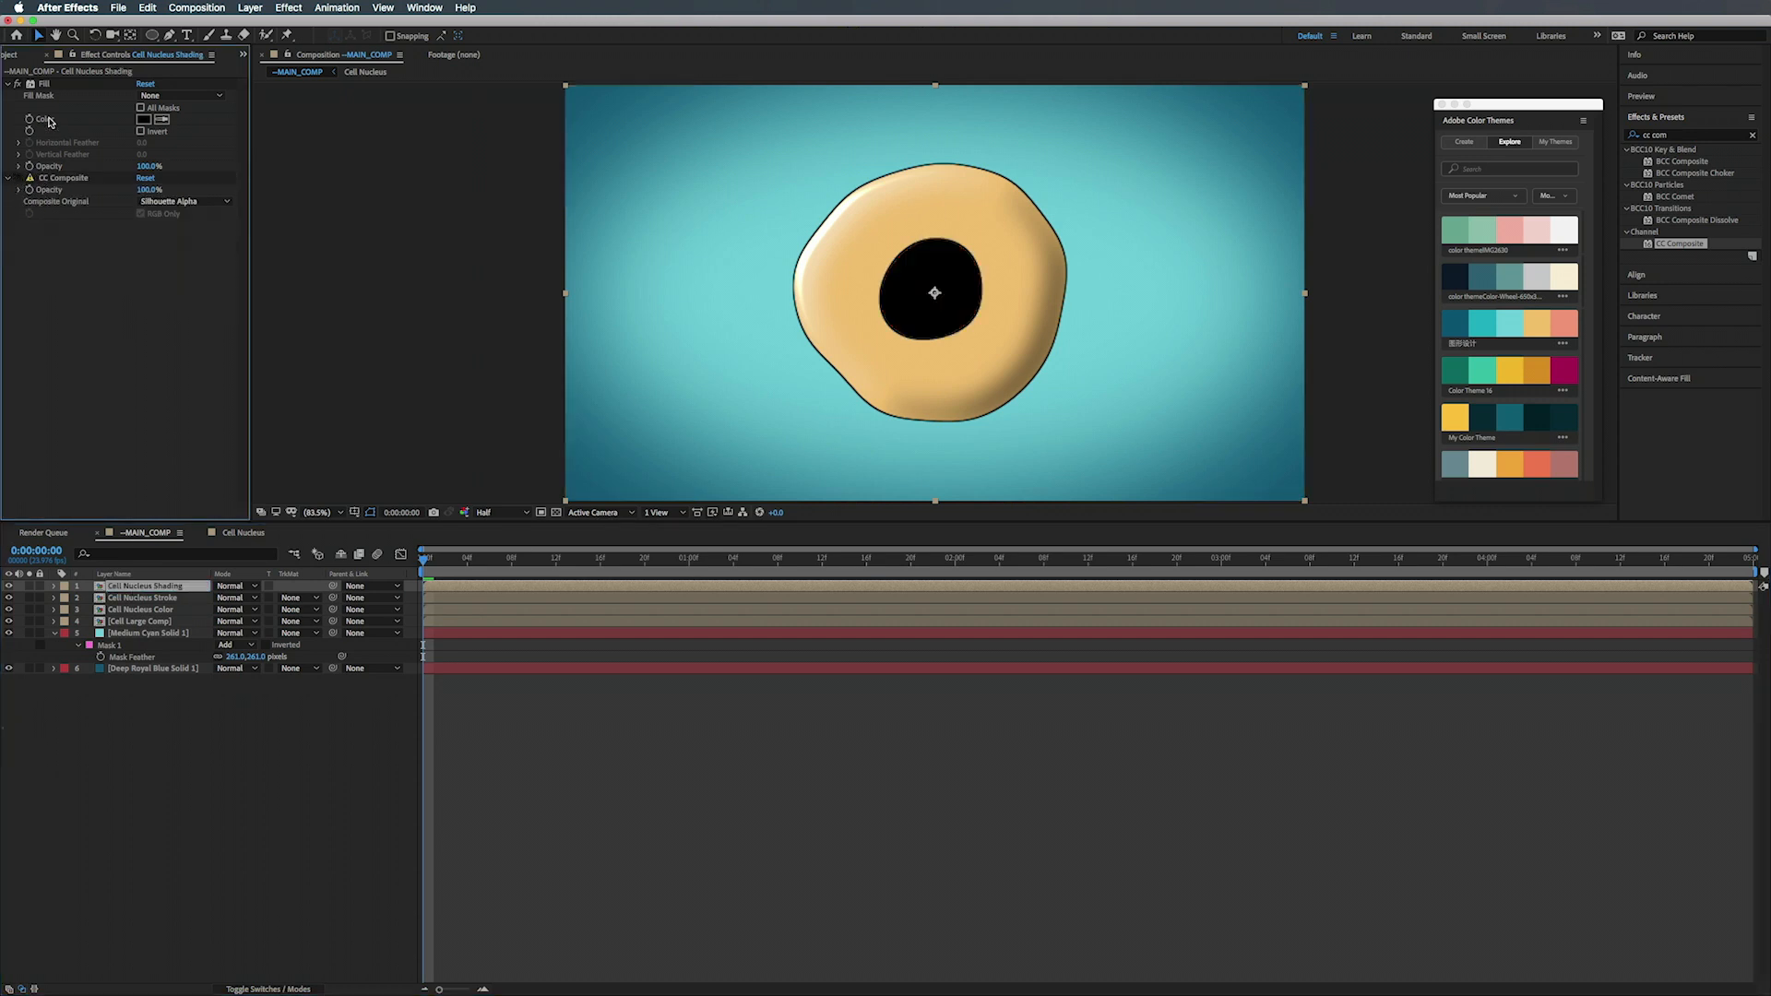
left_click(143, 119)
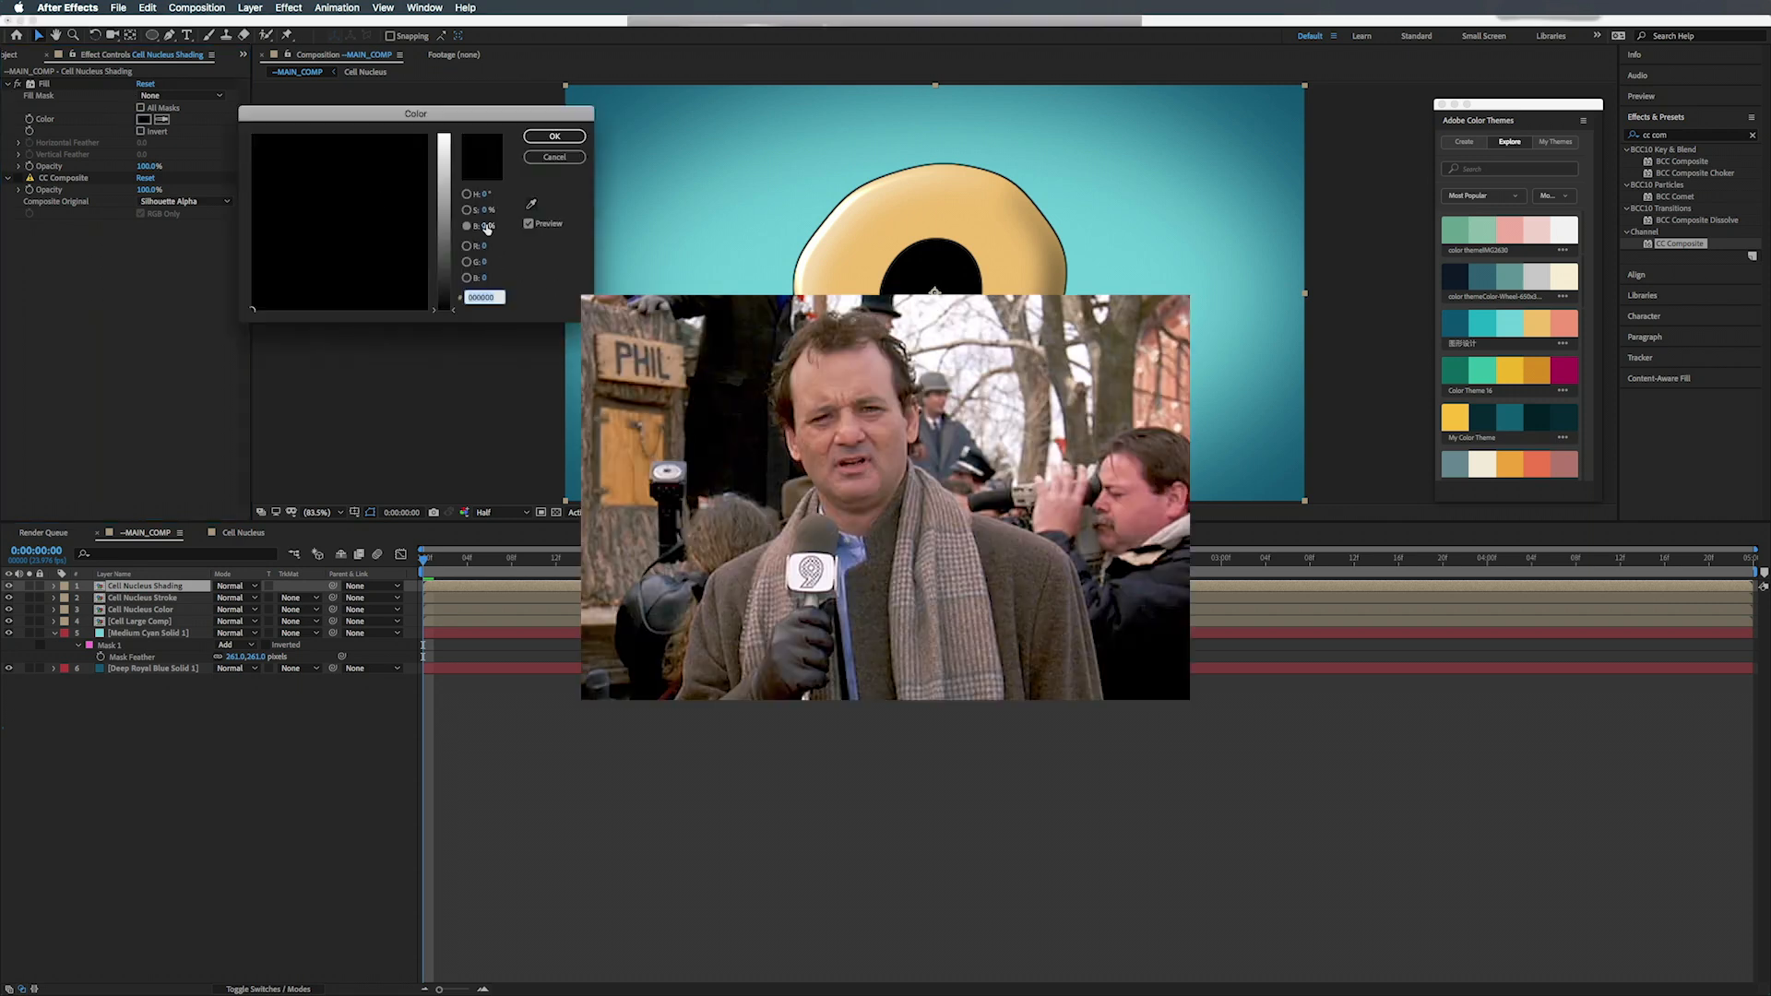
left_click(487, 226)
type("50")
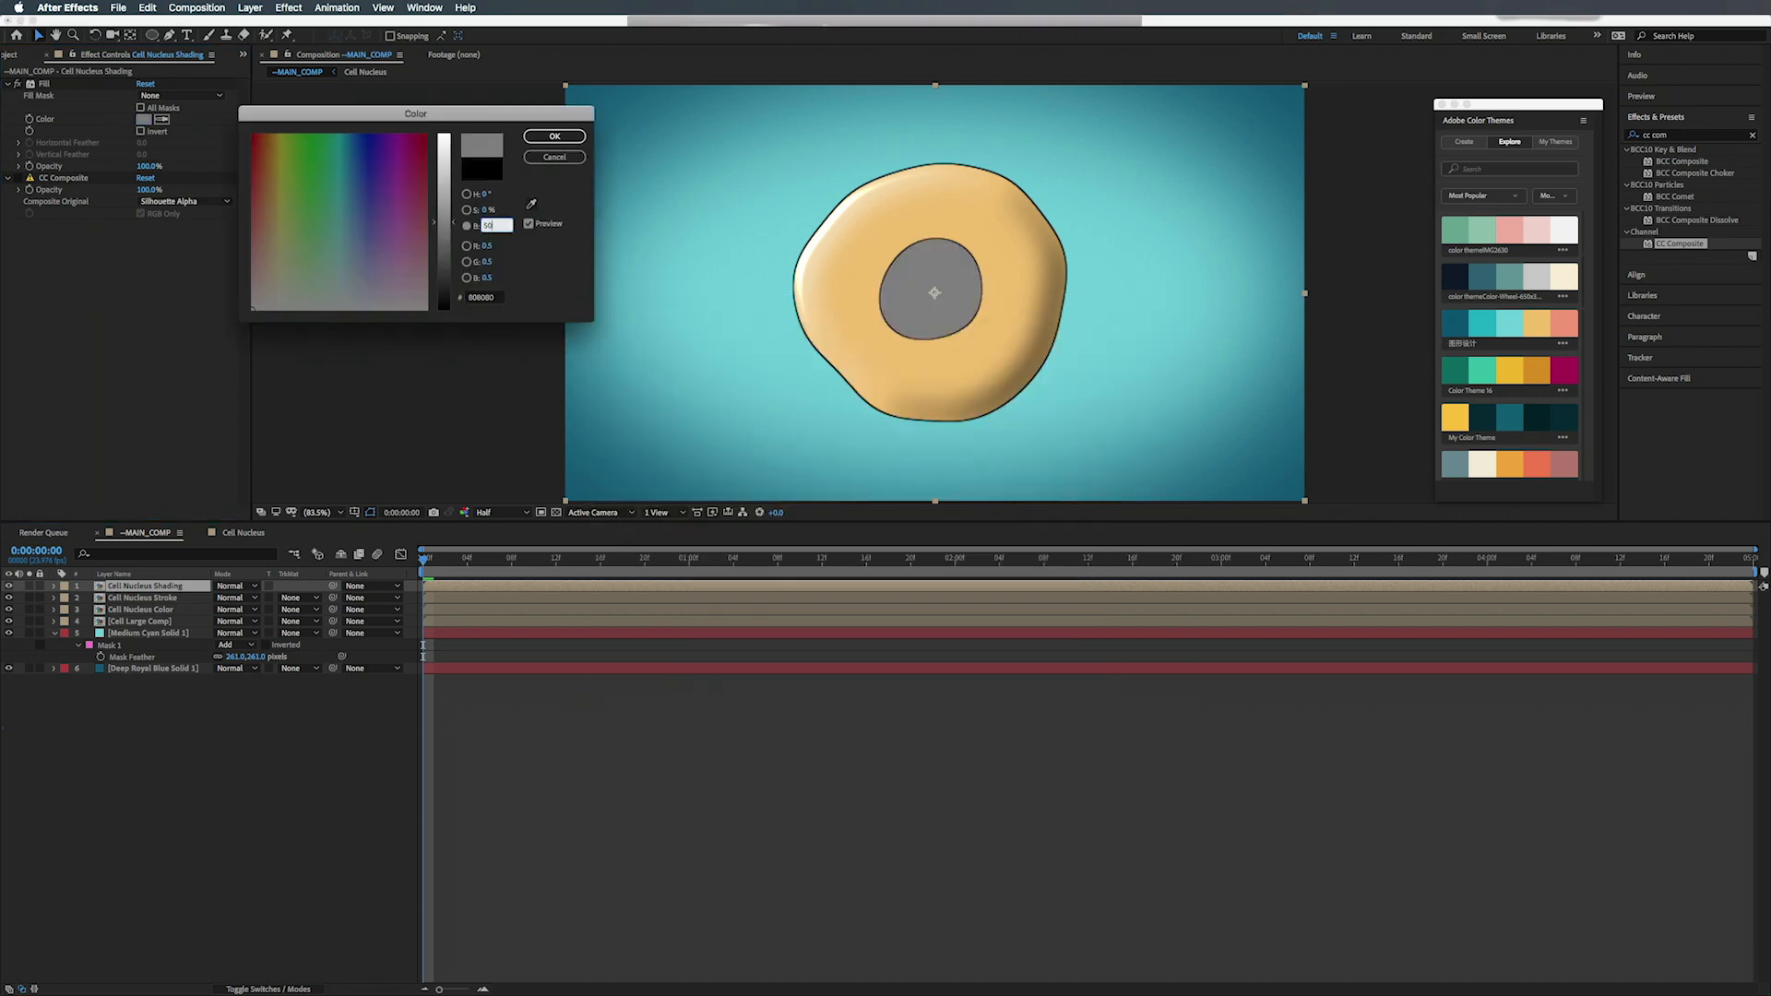
key("Return")
left_click(96, 287)
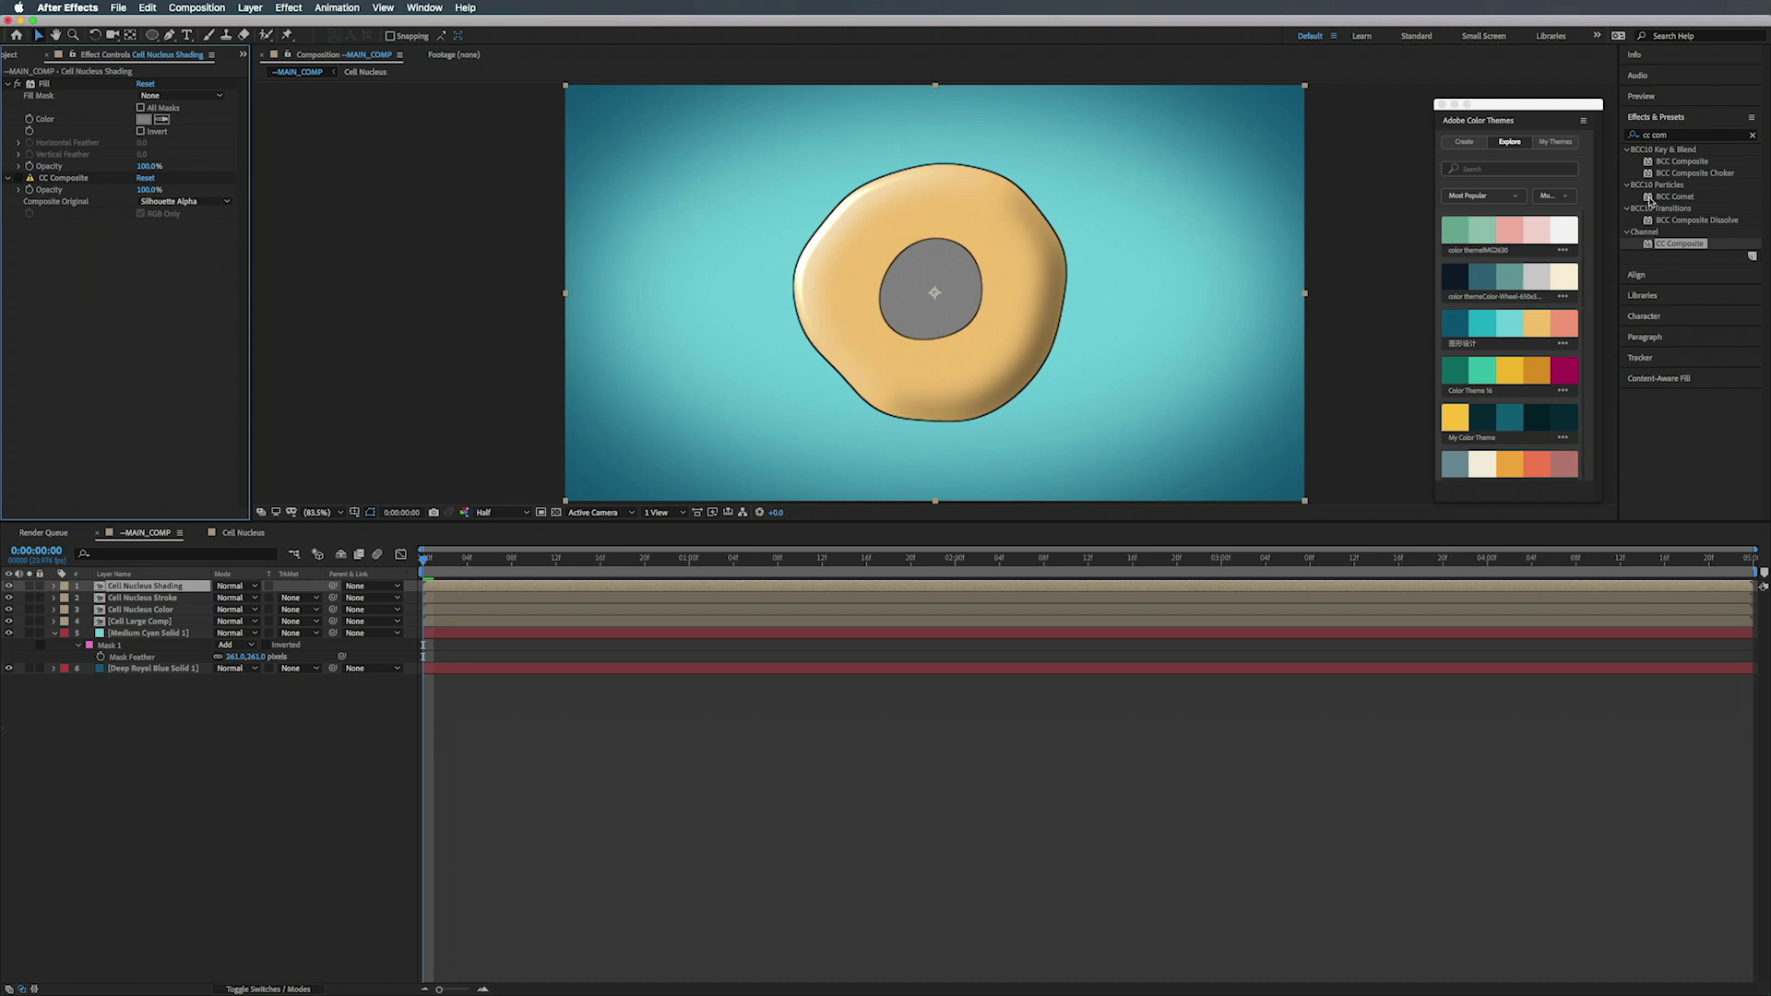
- Apply Bevel Alpha to the Cell Nucleus Shading layer with an edge thickness of 37.30 and a light intensity of 0.58
left_click(1677, 135)
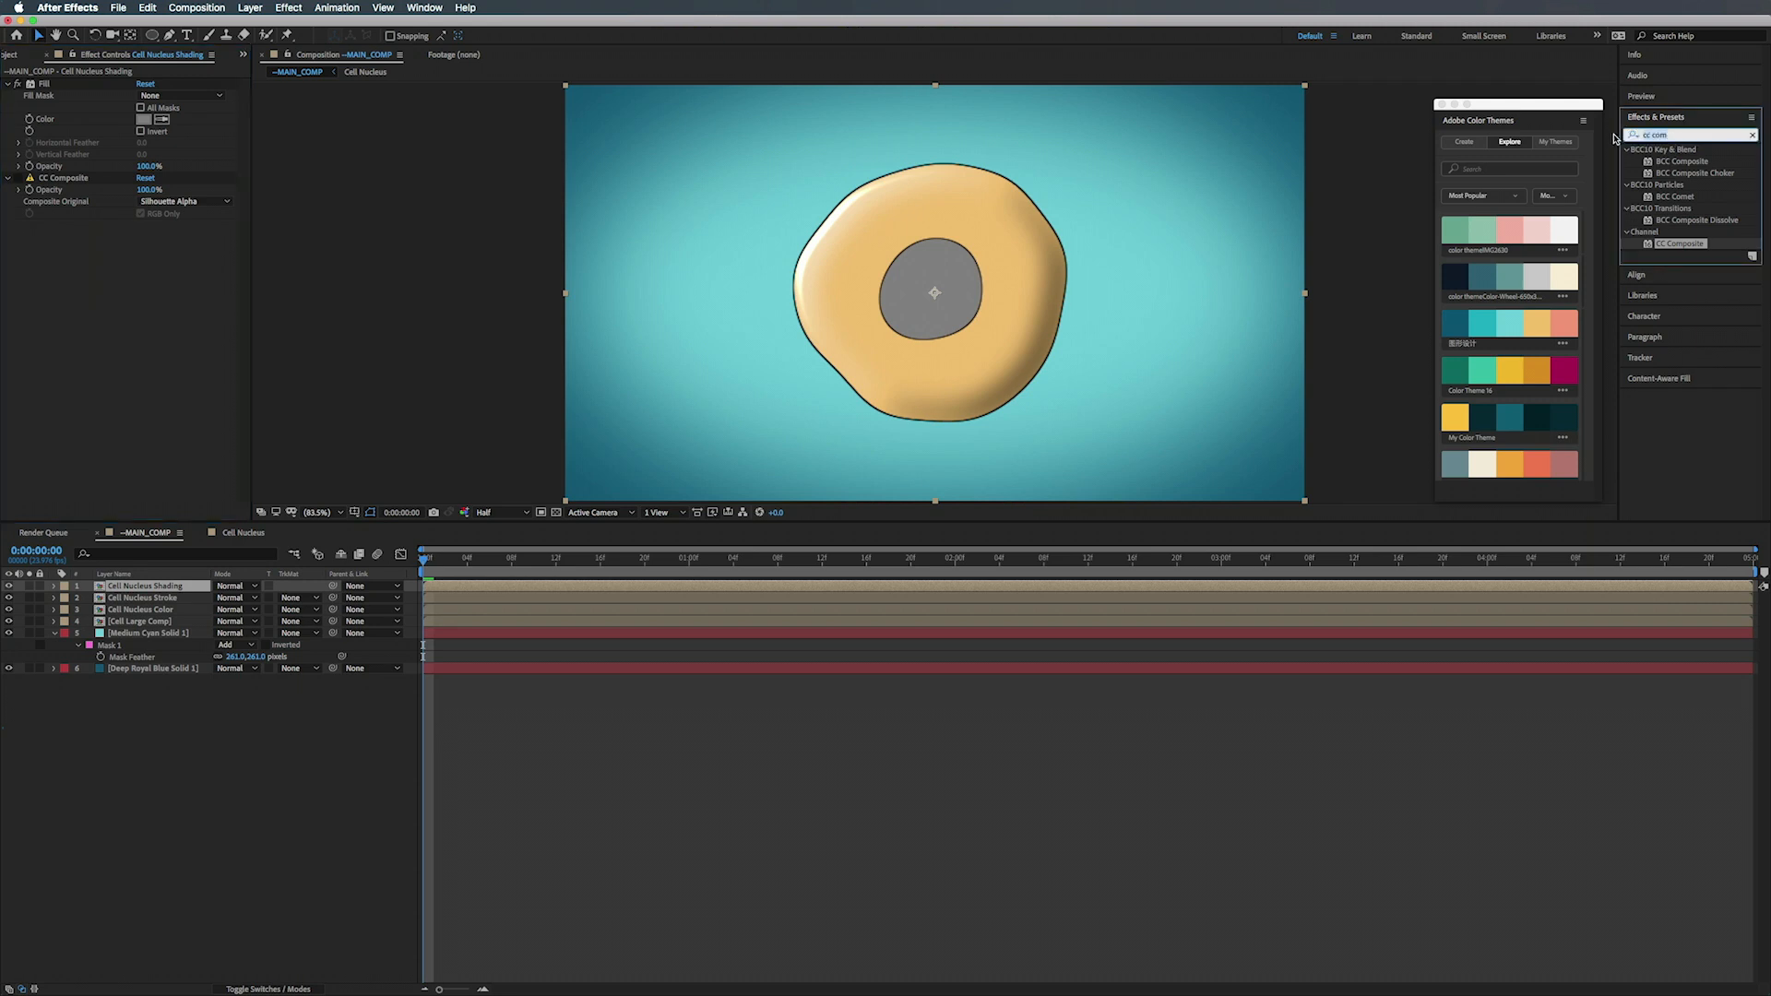
type("beve")
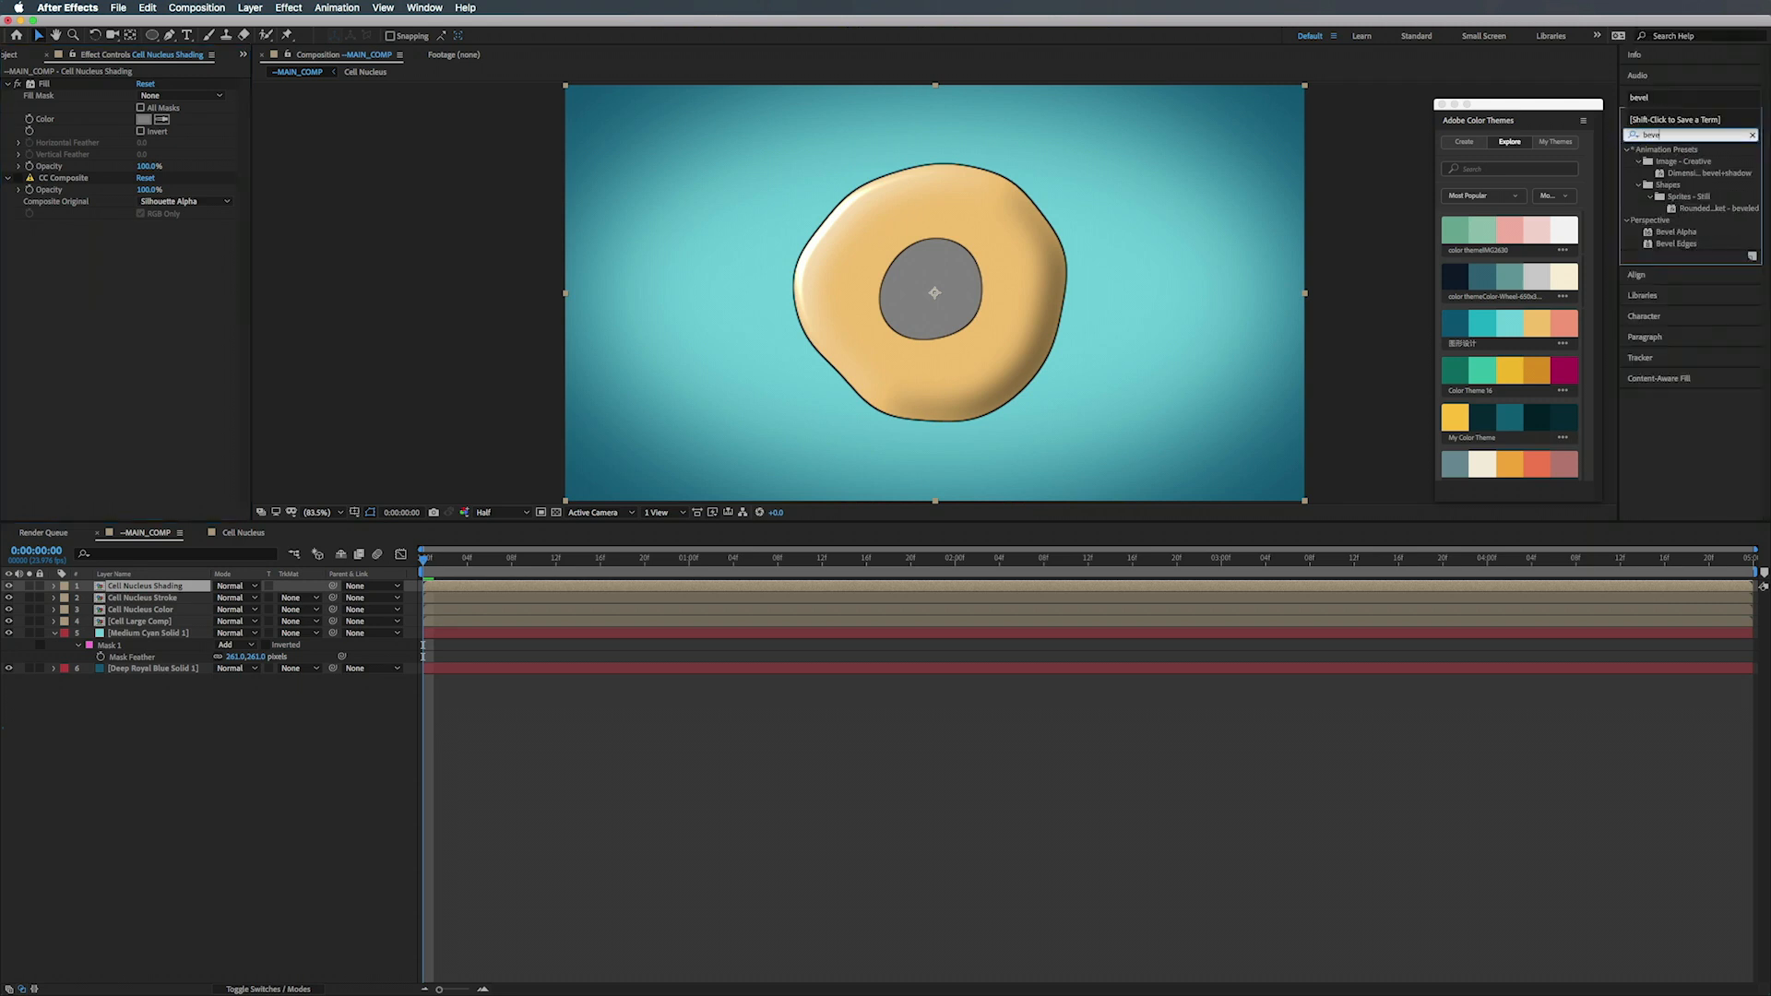
double_click(1676, 232)
left_click_drag(143, 237, 155, 237)
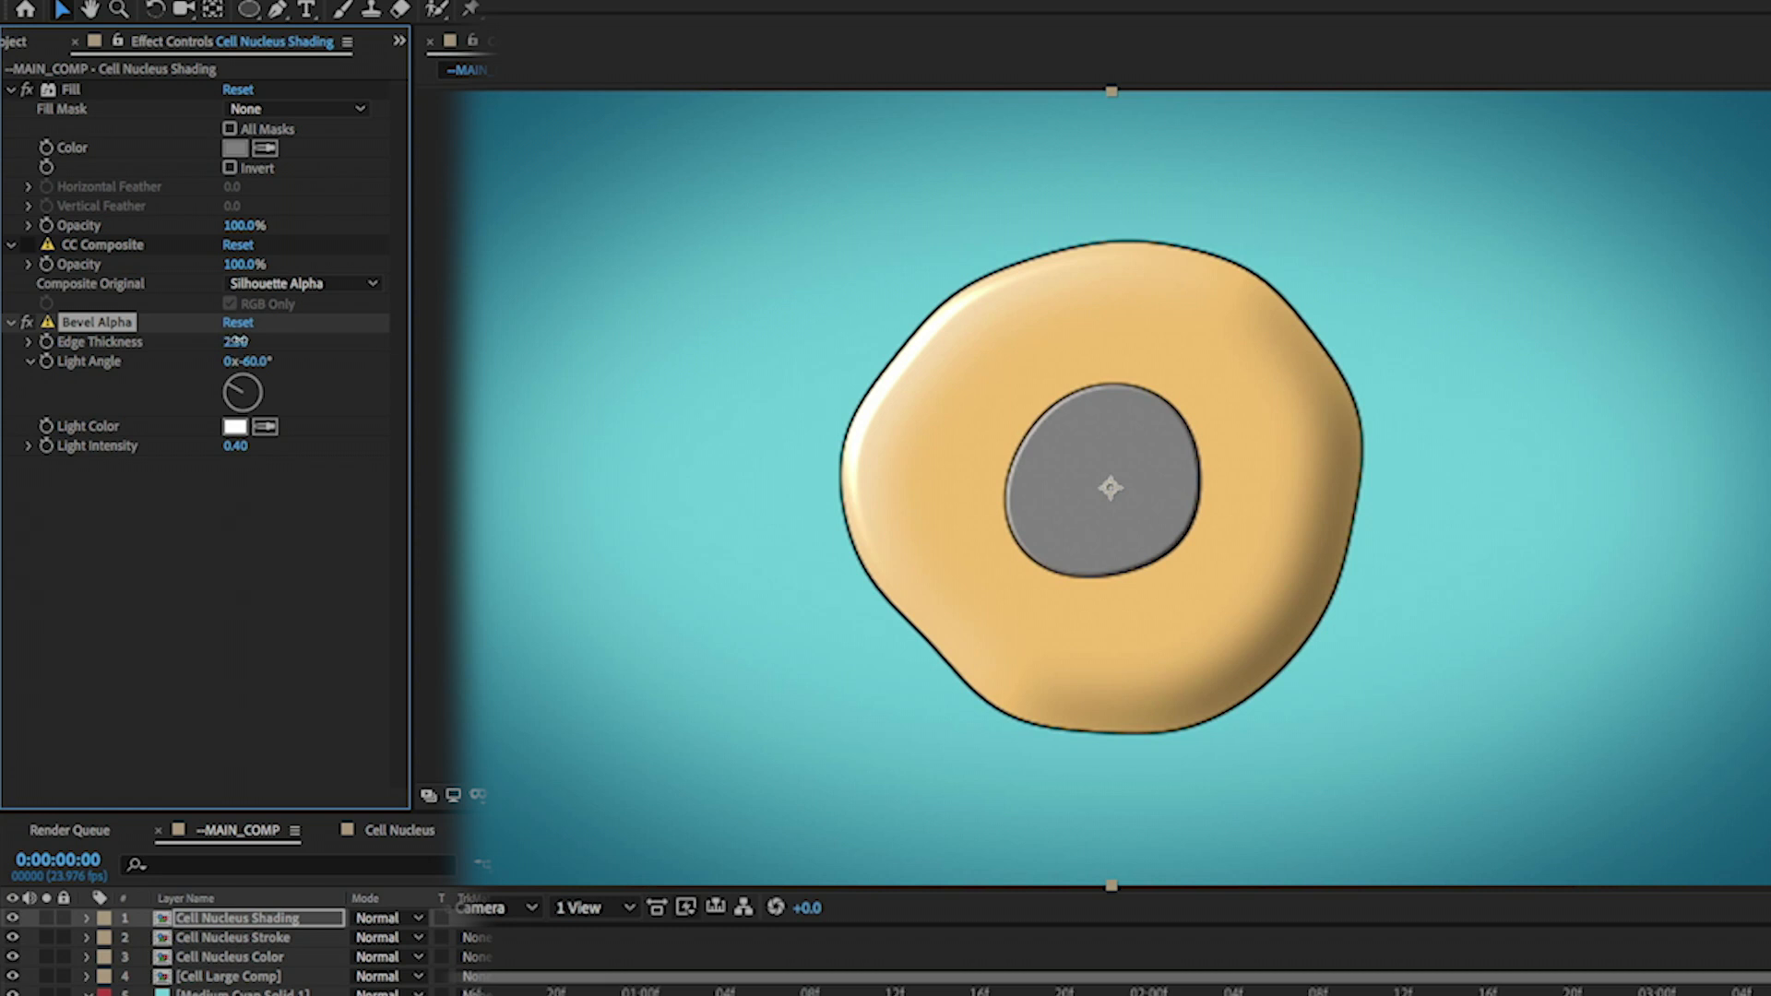
left_click_drag(257, 341, 622, 361)
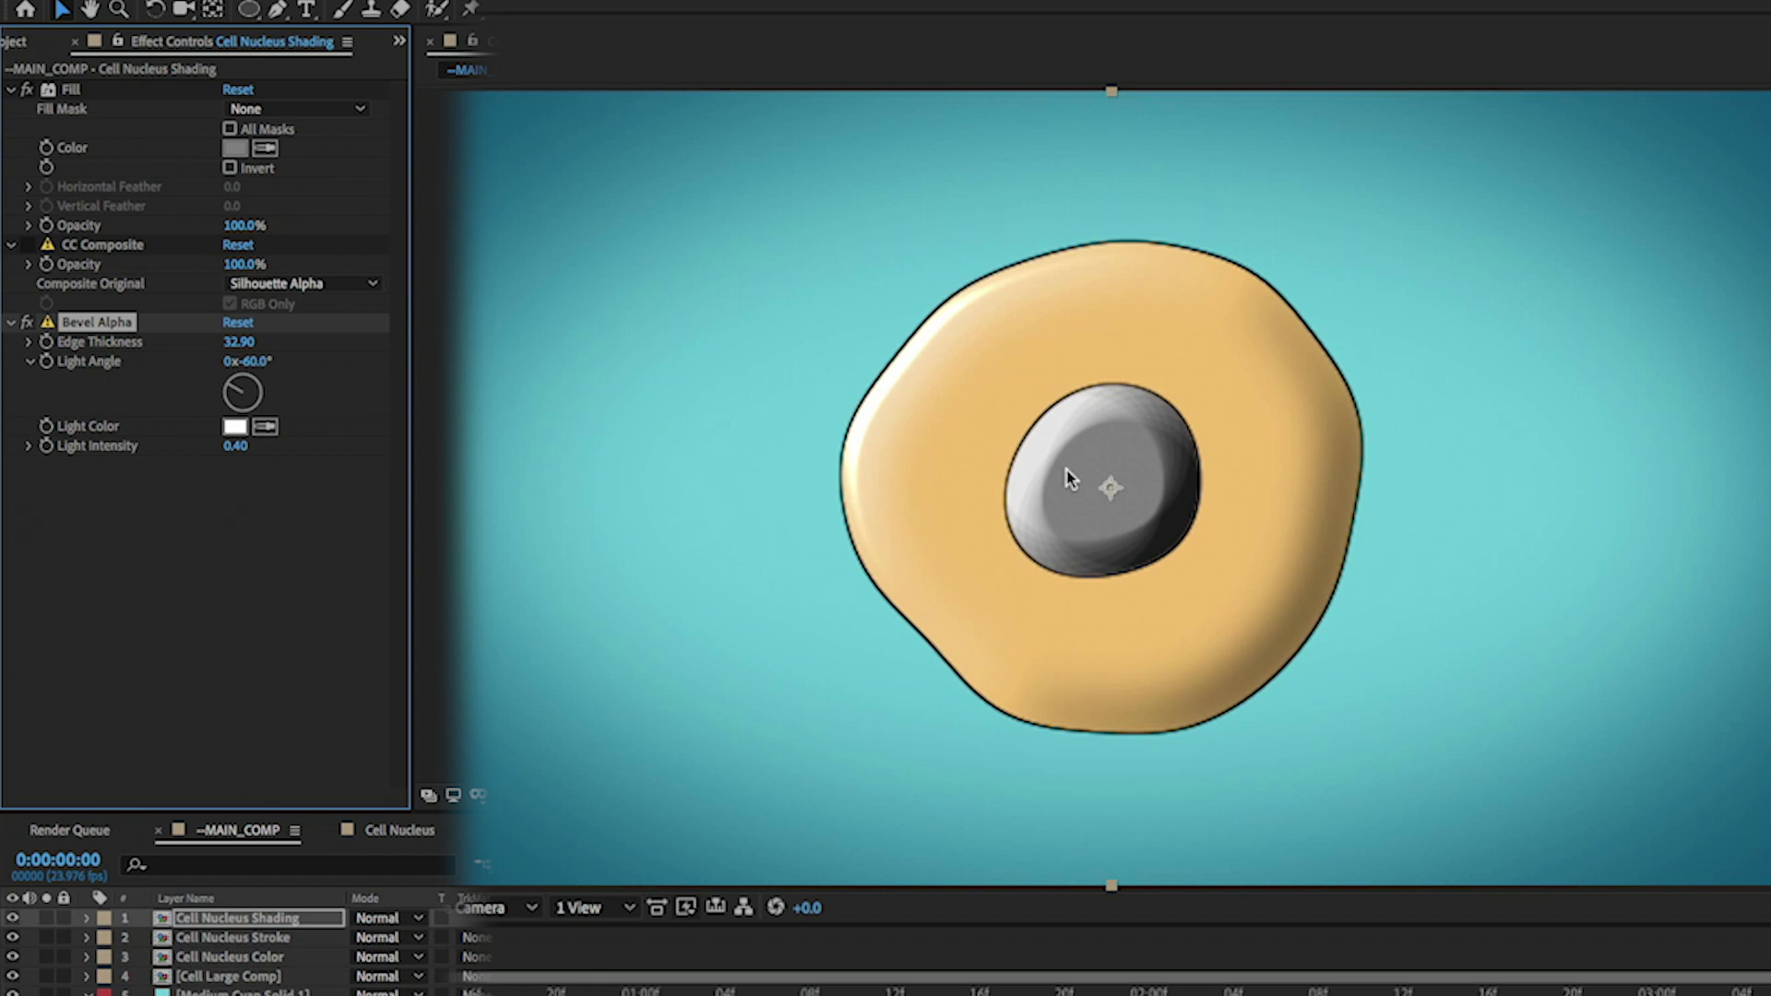
left_click_drag(241, 355, 286, 343)
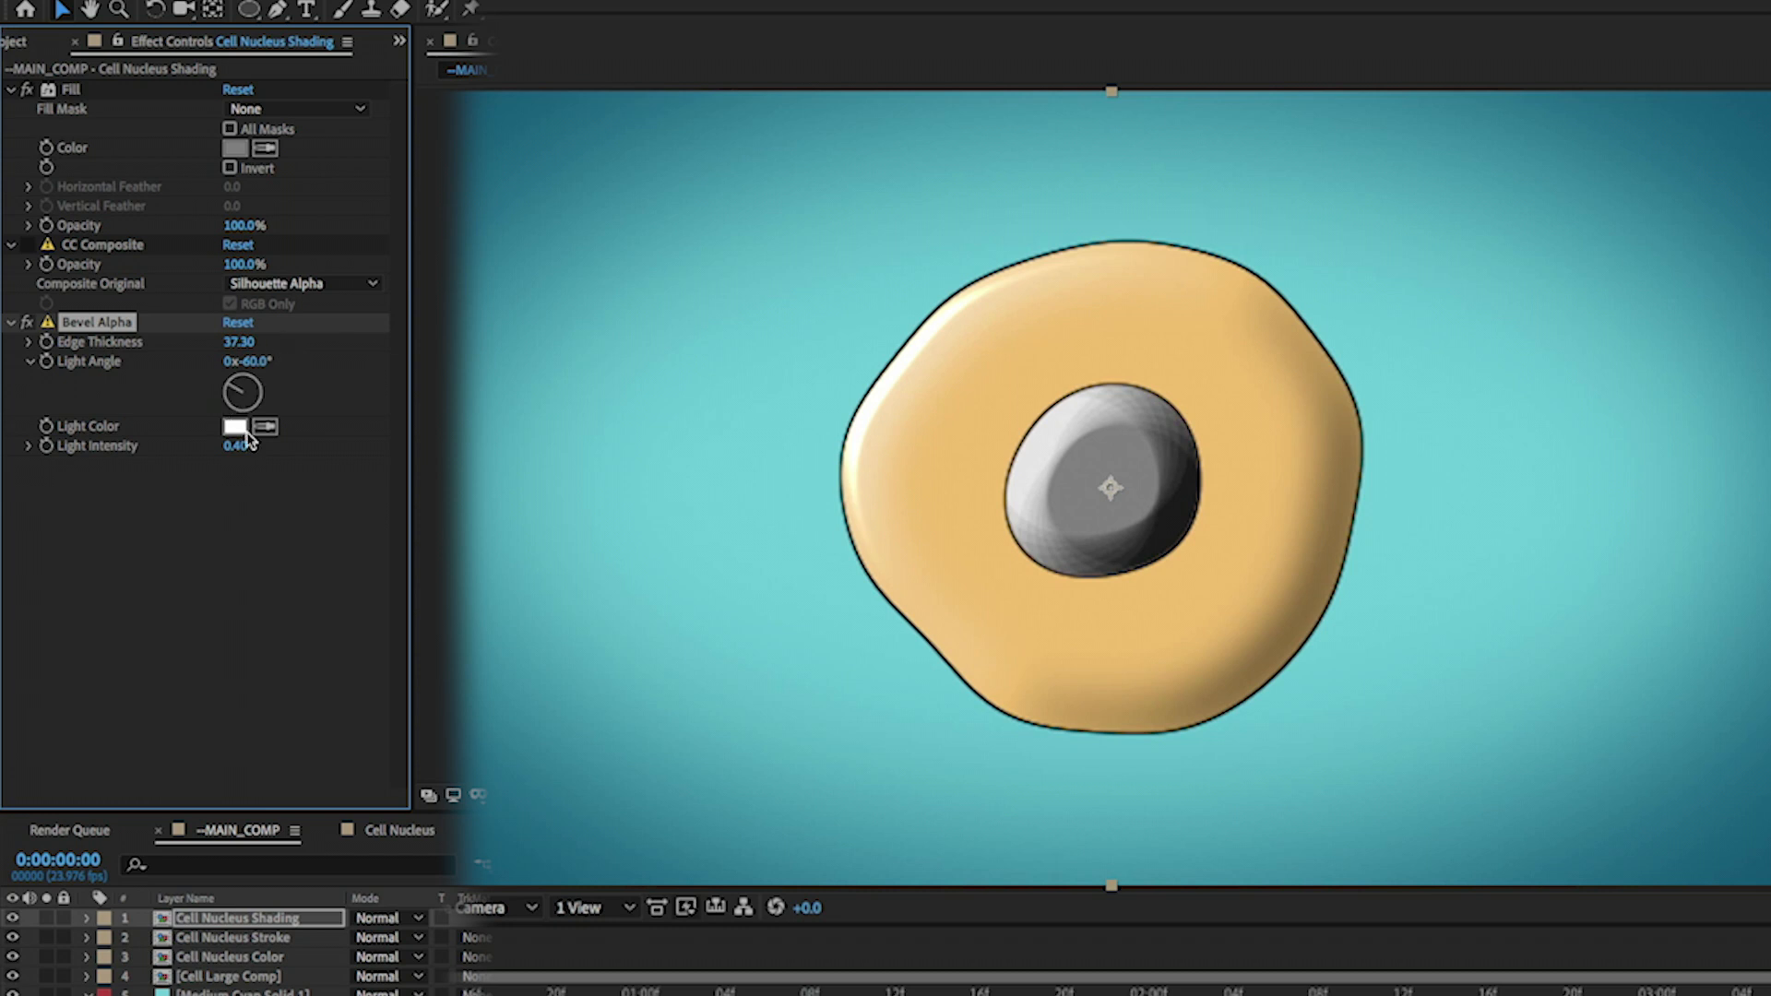
left_click_drag(235, 445, 255, 446)
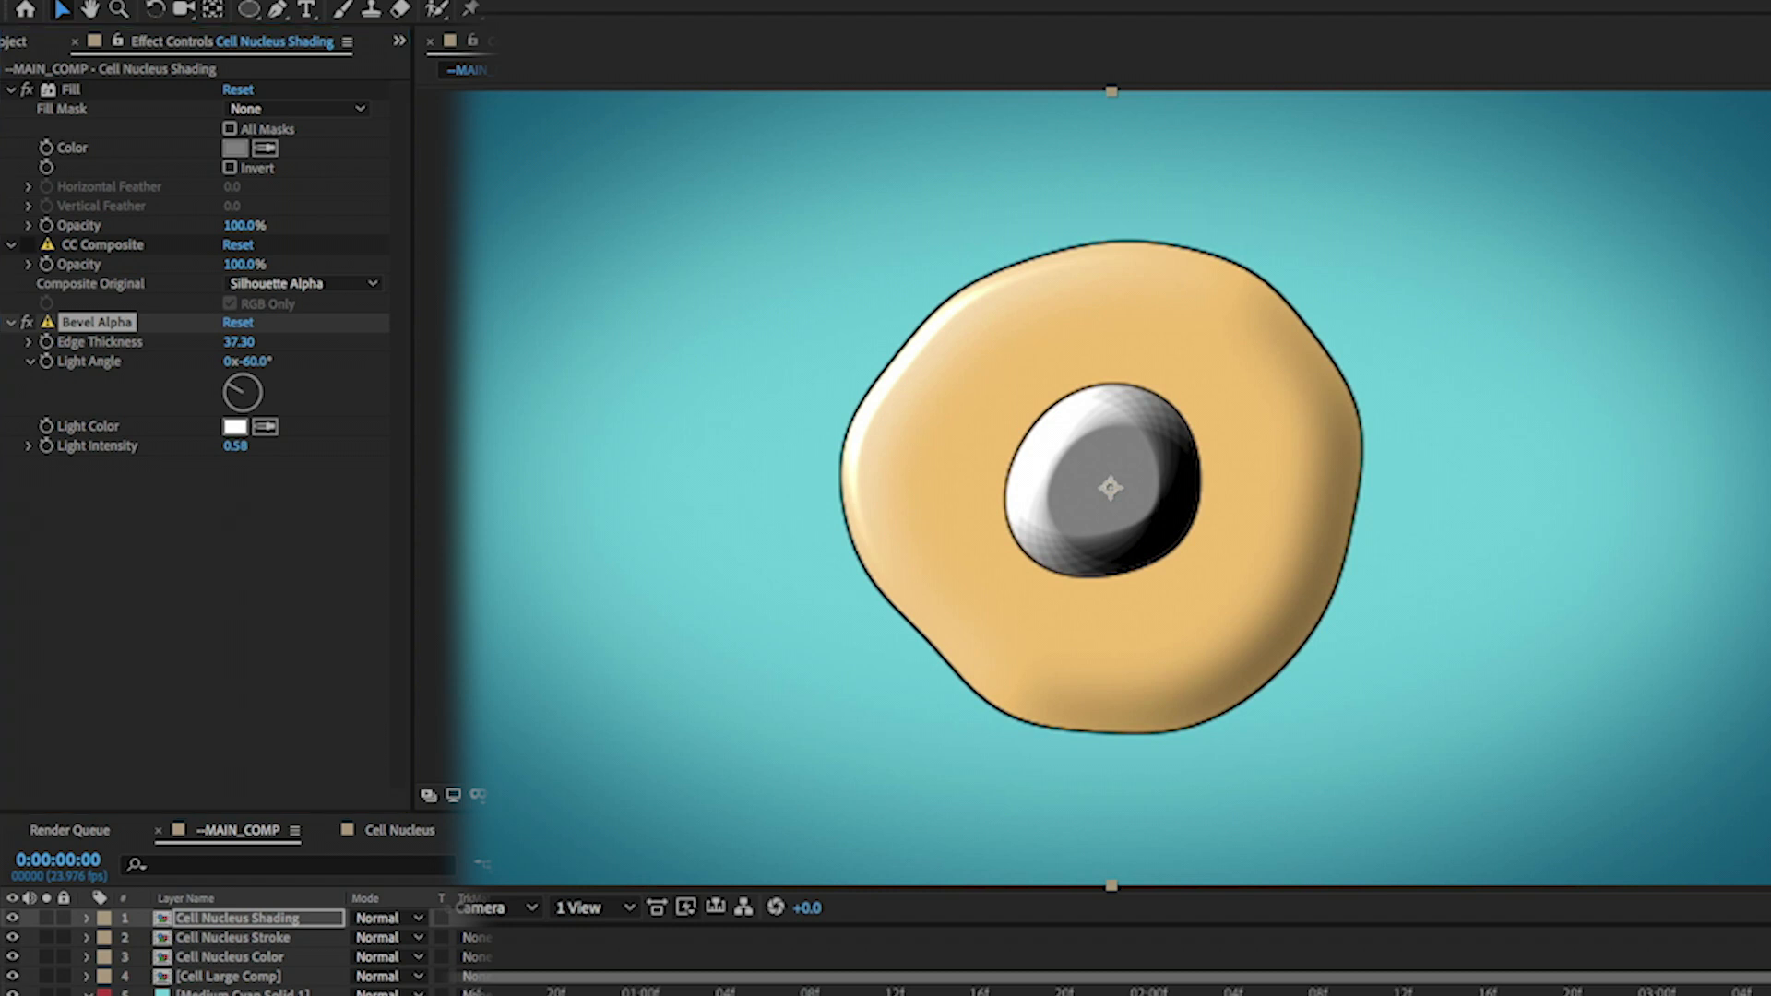
- Blur the Cell Nucleus Shading layer with Fast Box Blur at a radius of 22.0 and set its blending mode to Hard Light
key("Return")
left_click_drag(230, 487, 259, 489)
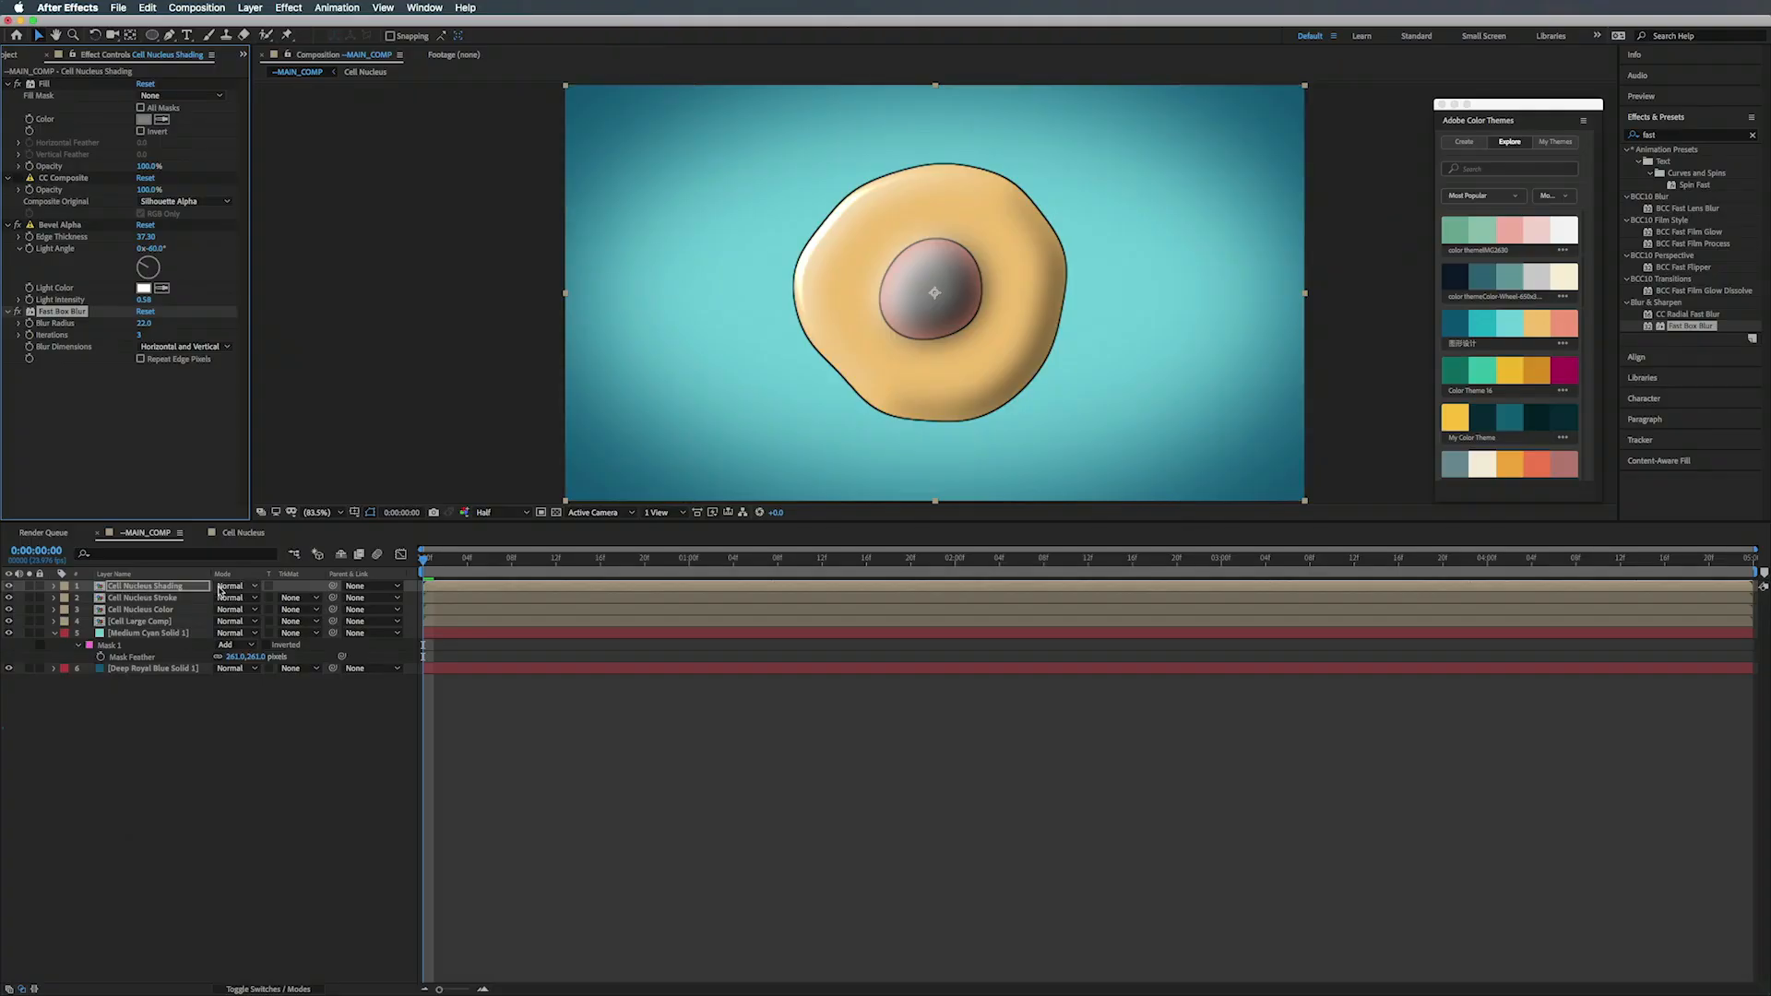
left_click(223, 587)
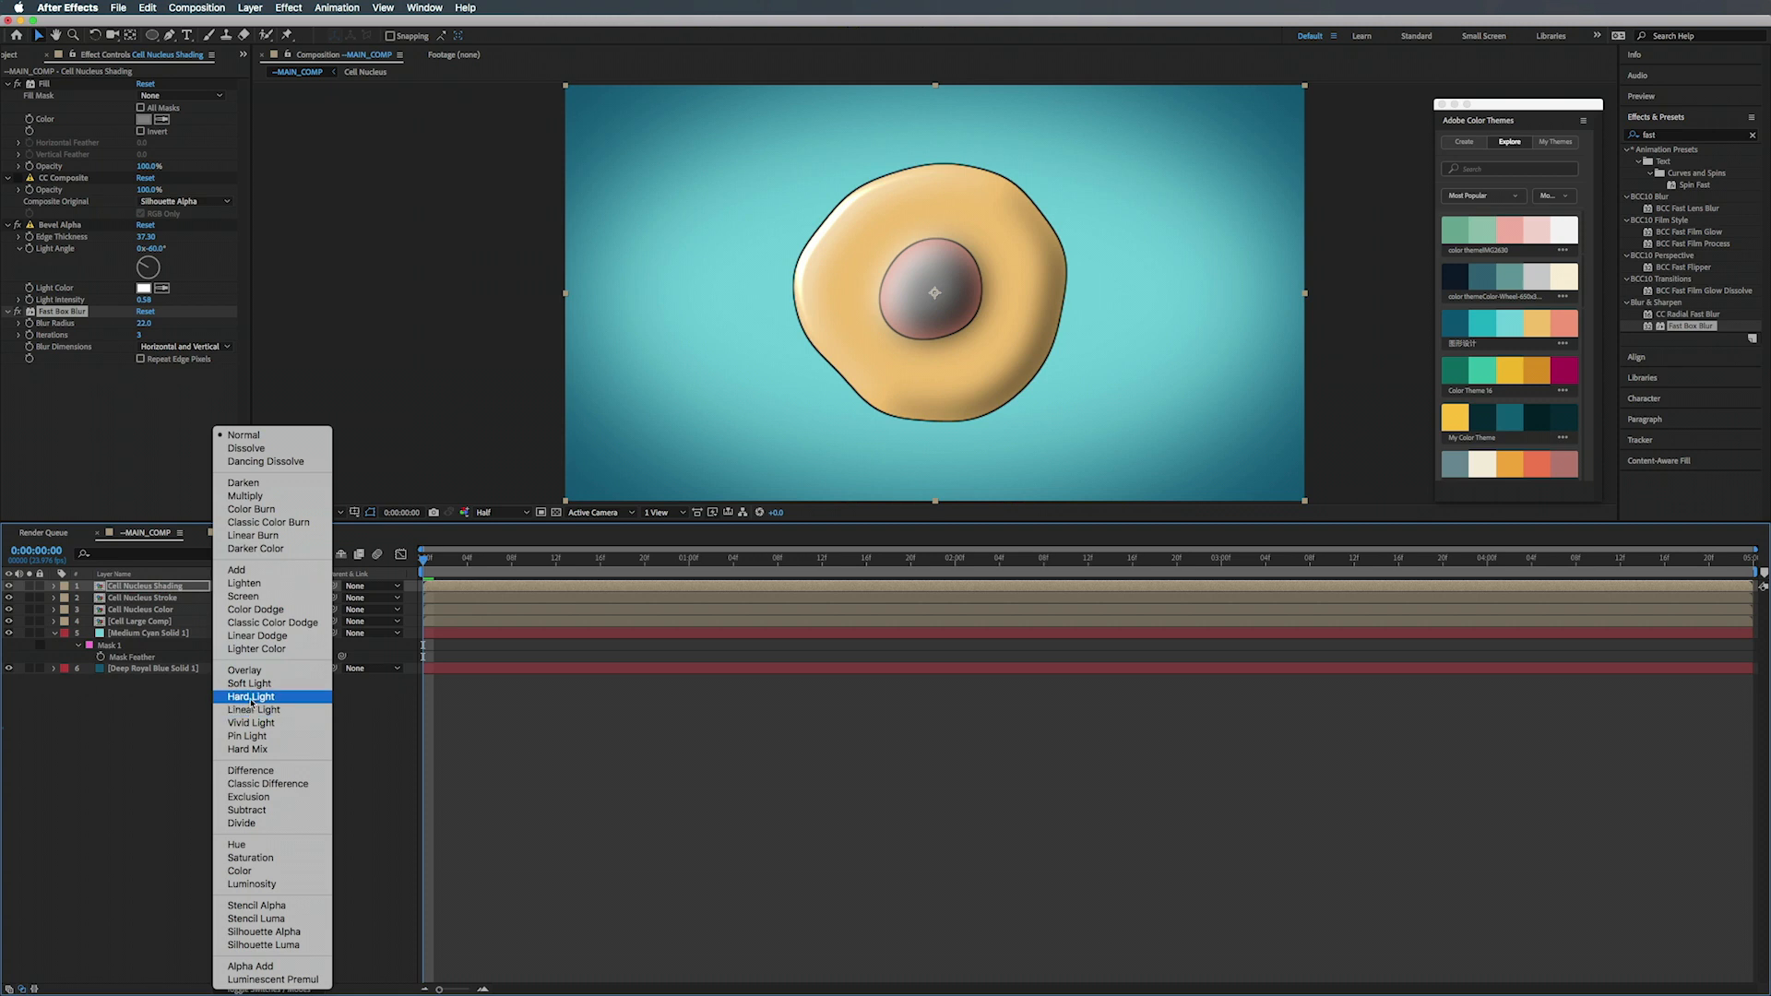
left_click(251, 698)
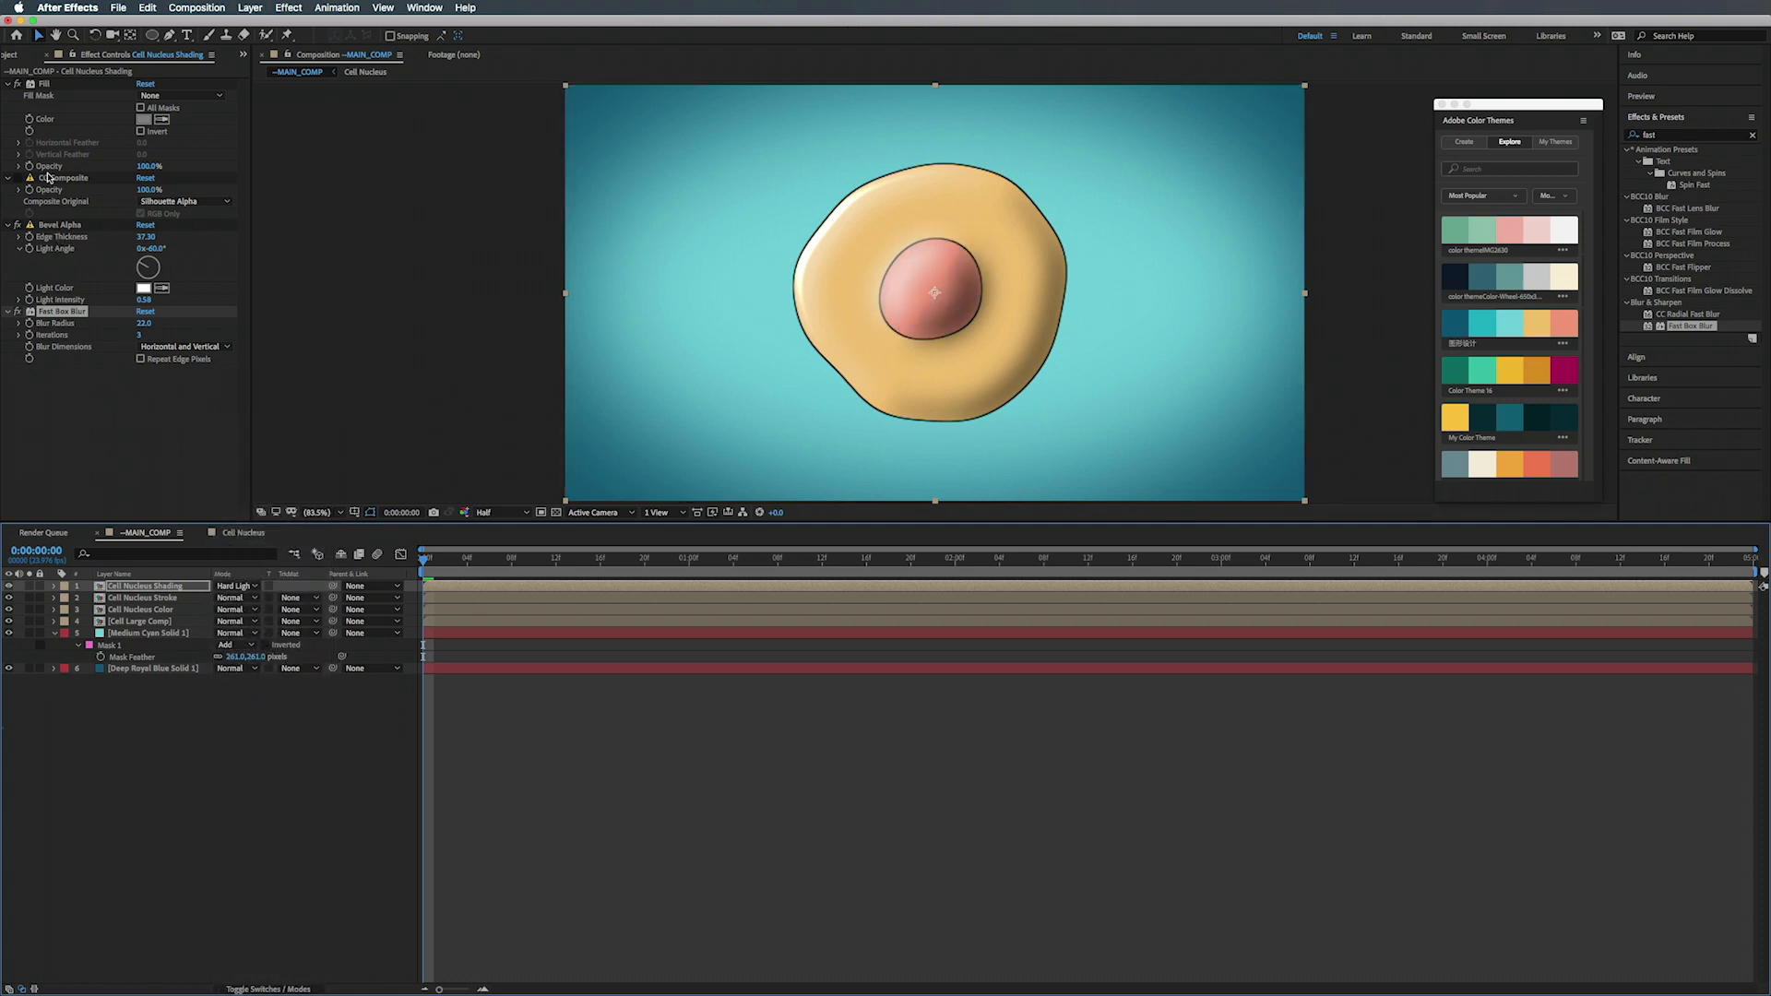
- Move CC Composite below Fast Box Blur on the shading layer, enable it, and set Composite Original to Stencil Alpha
left_click_drag(49, 177, 28, 389)
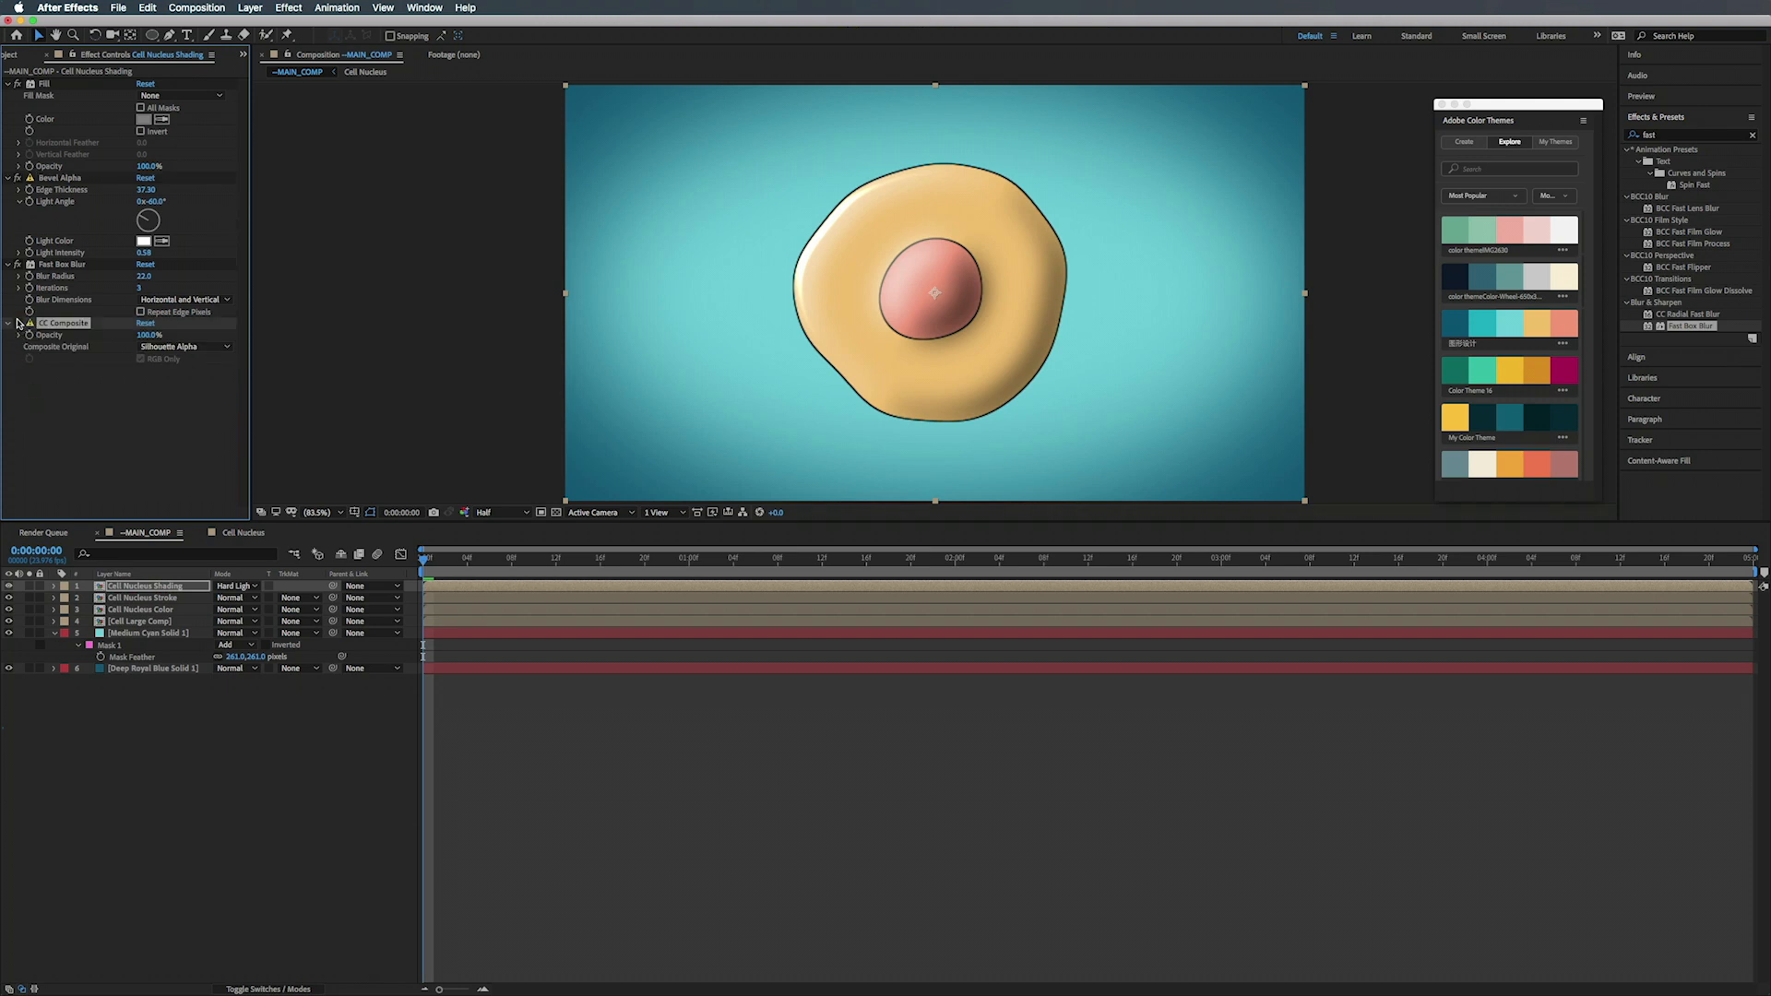
left_click(161, 347)
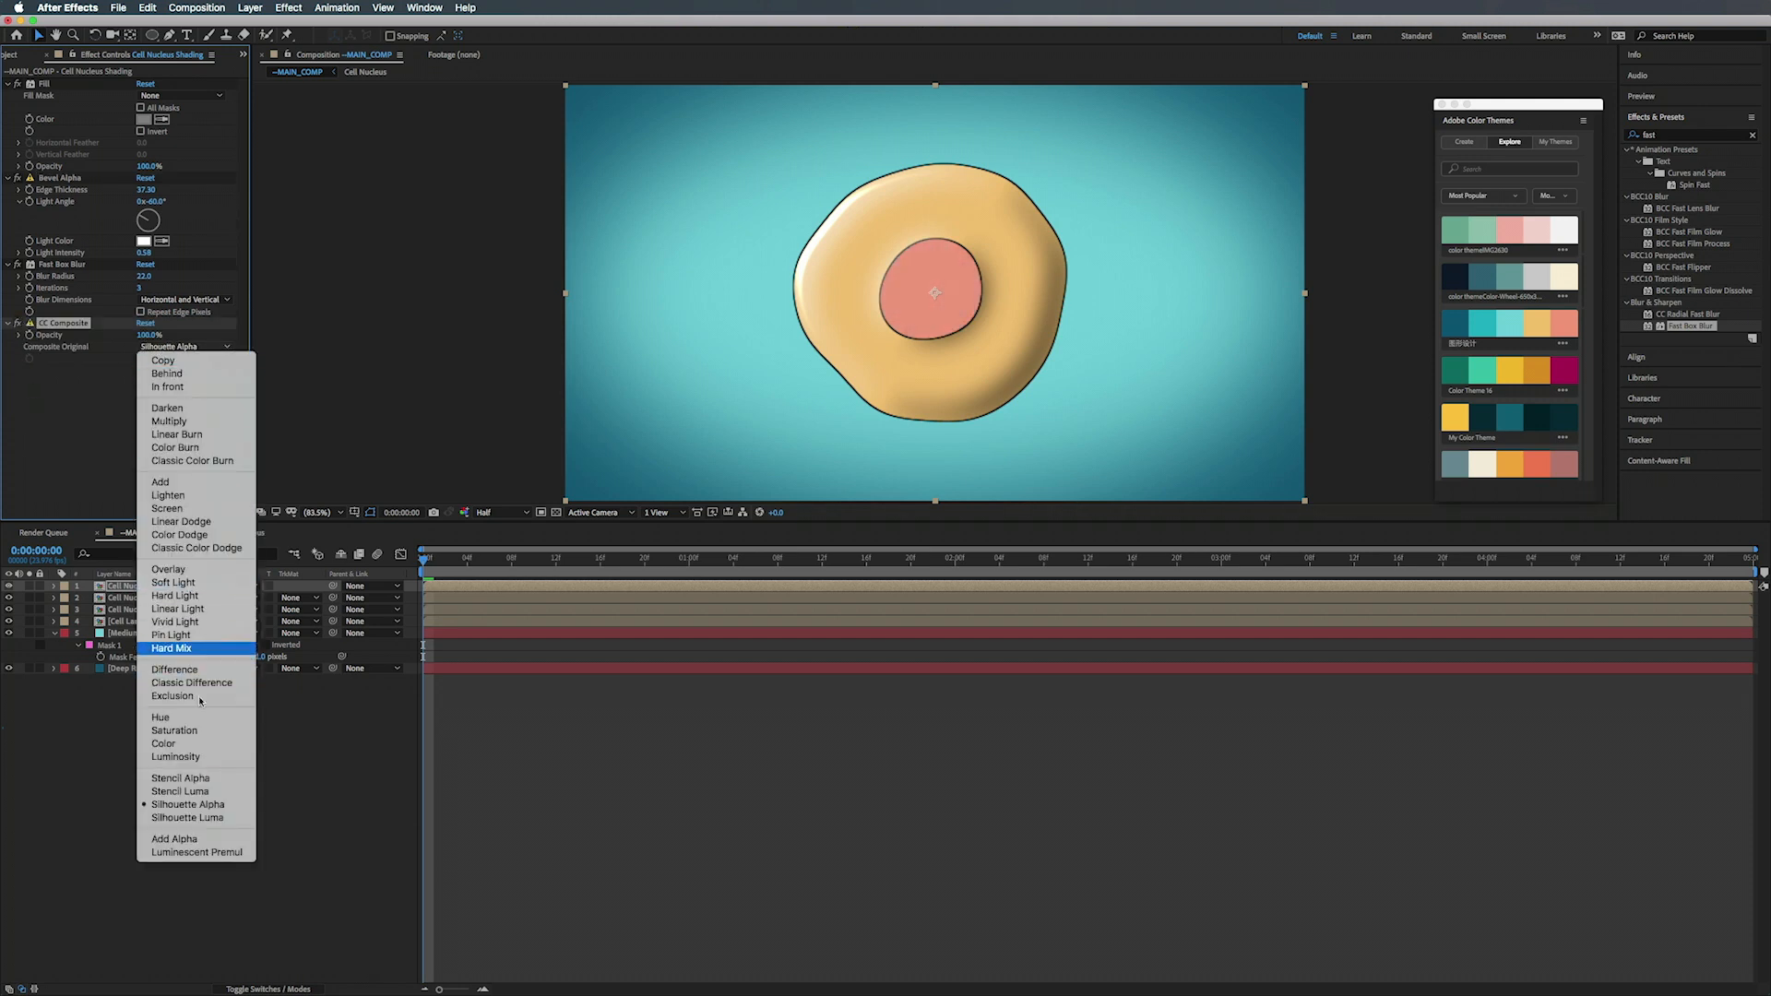
left_click(201, 780)
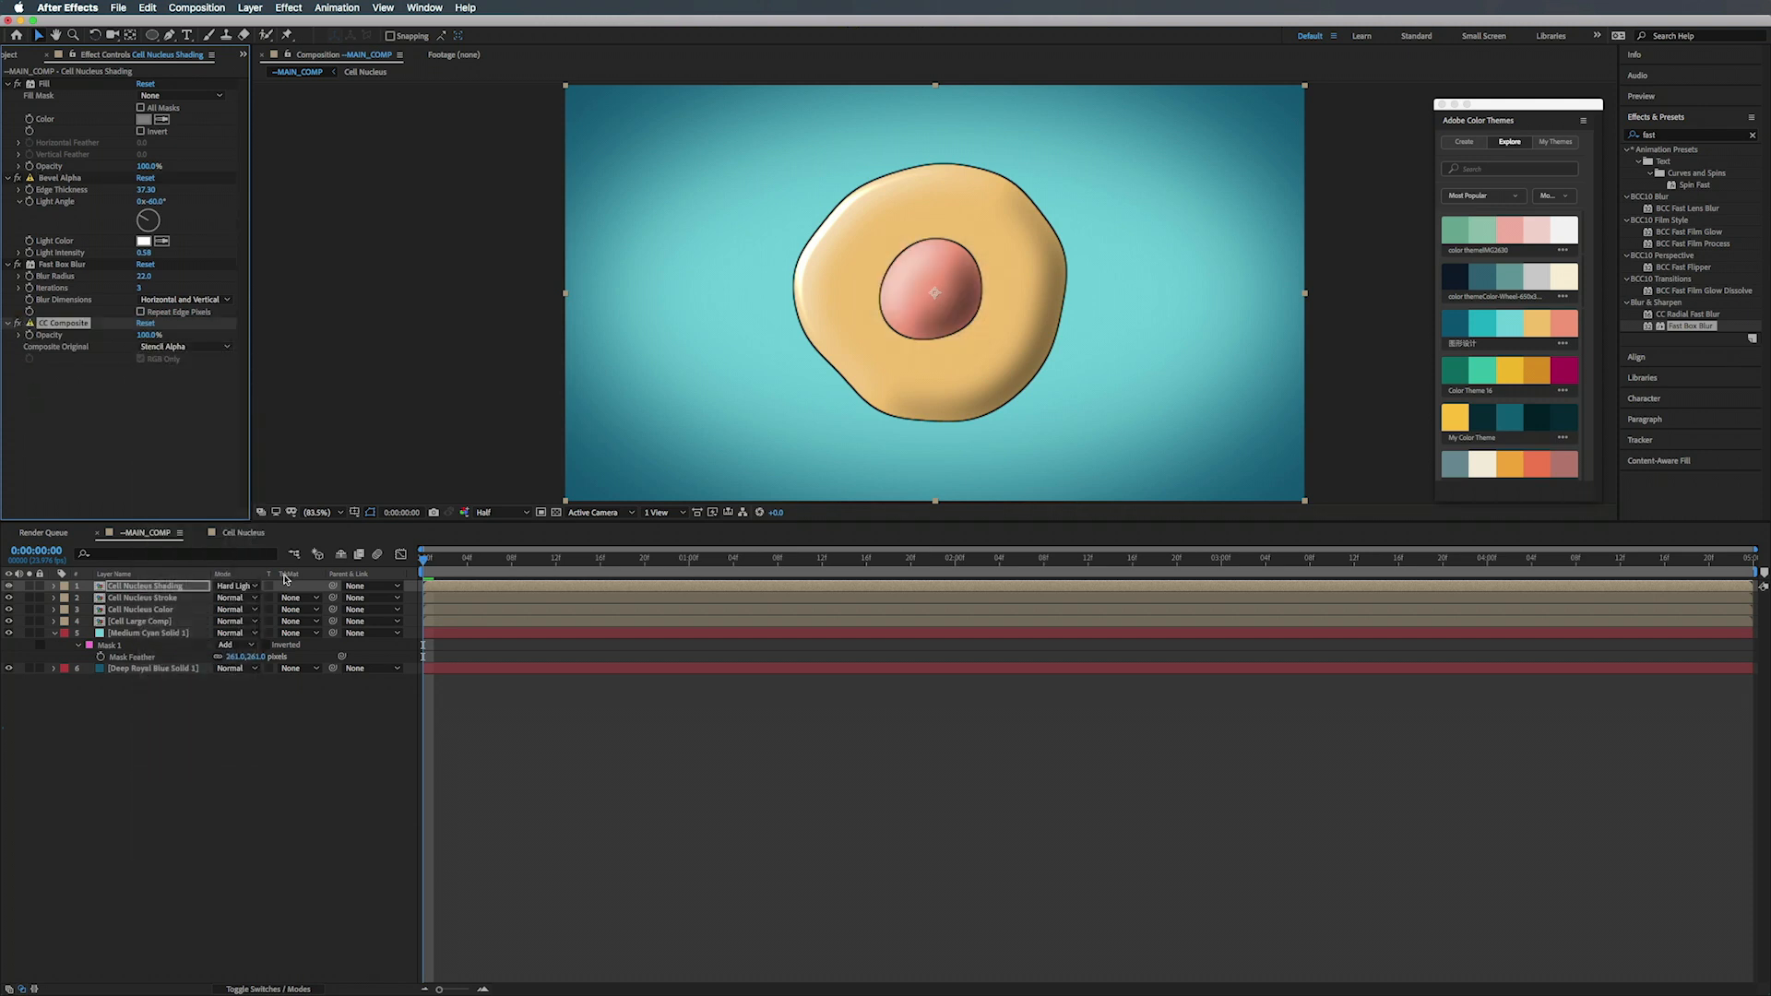
- Duplicate the Cell Nucleus Shading layer, set the copy's blending mode to Add, and rename it as Cell Nucleus Specular
left_click(166, 588)
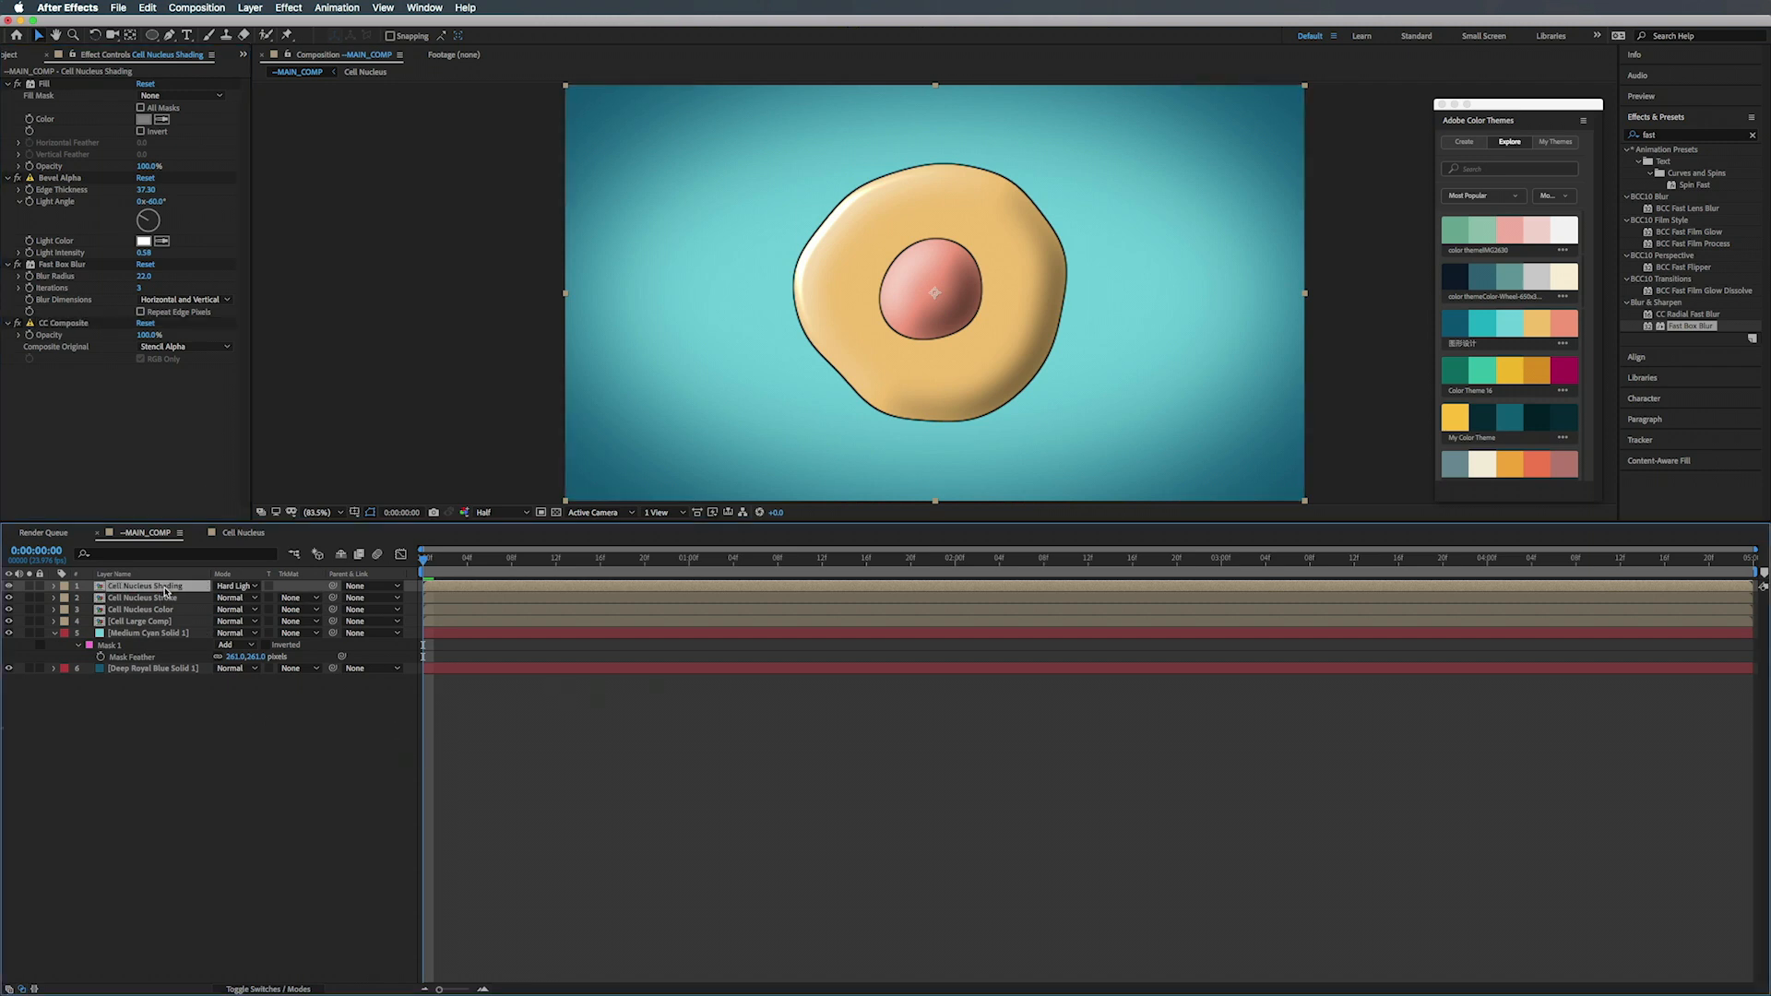
key("ctrl+d")
left_click(236, 587)
left_click(266, 577)
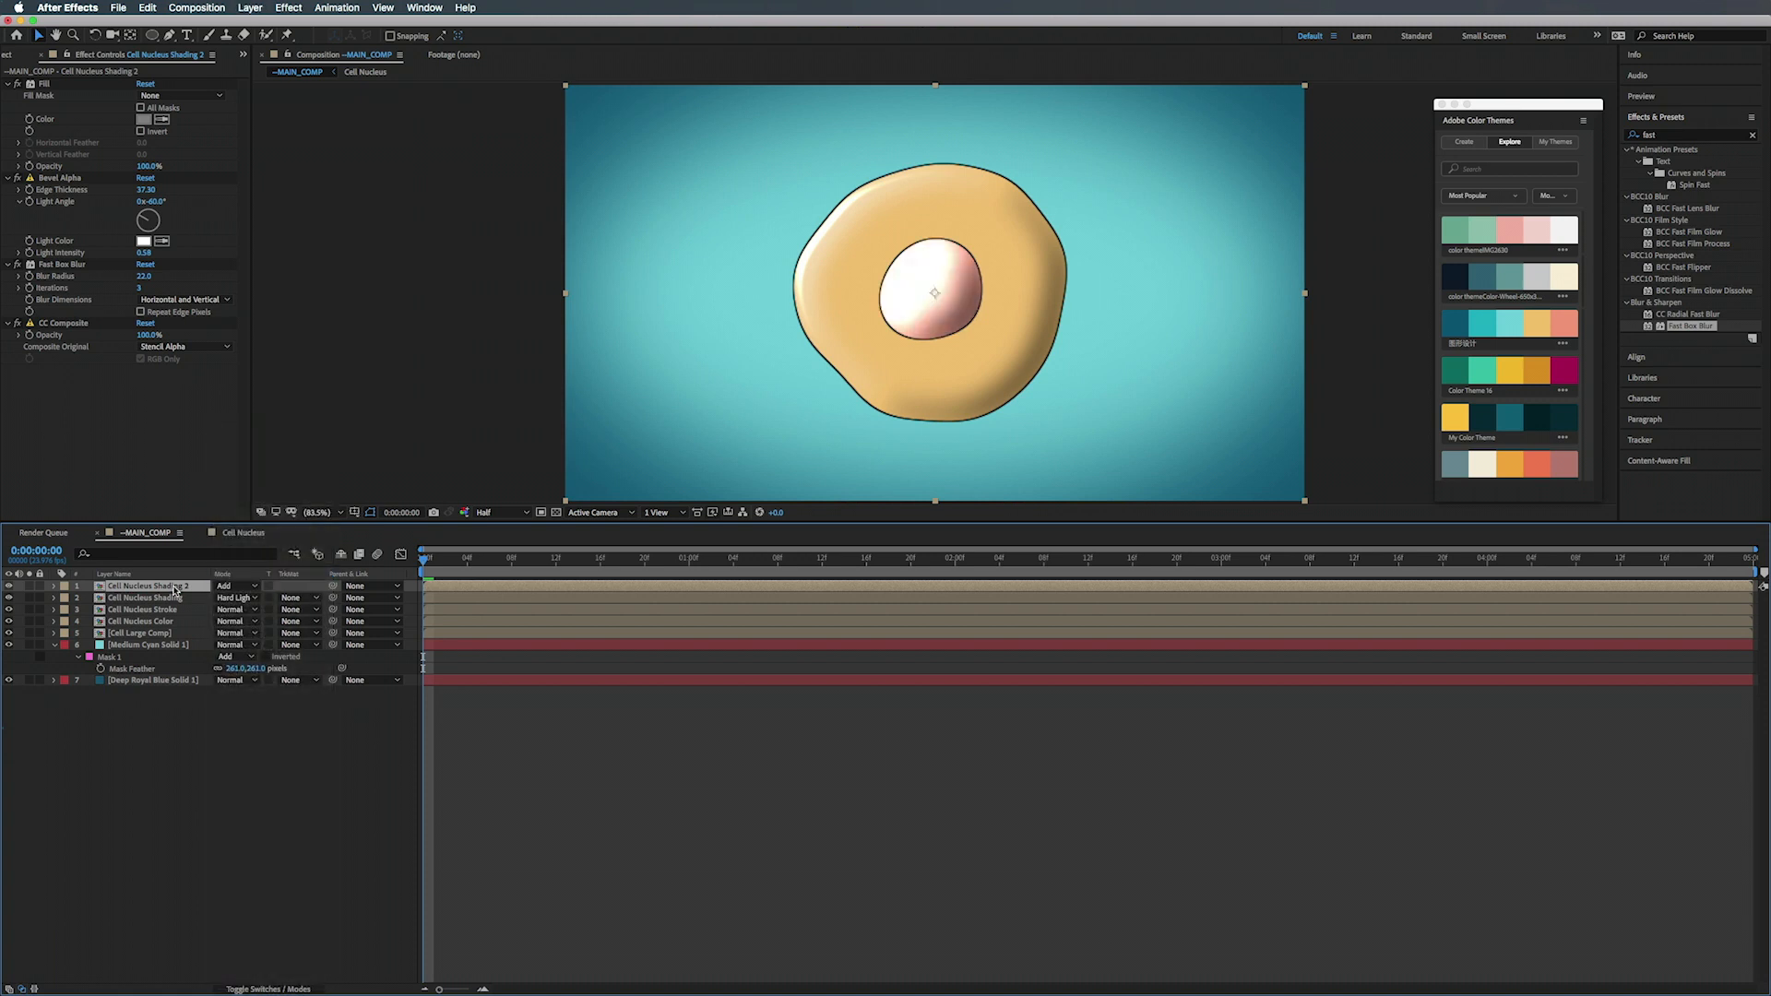
key("Return")
key("Return")
- Remove the Bevel Alpha and Fast Box Blur effects from the Cell Nucleus Specular layer
left_click(78, 179)
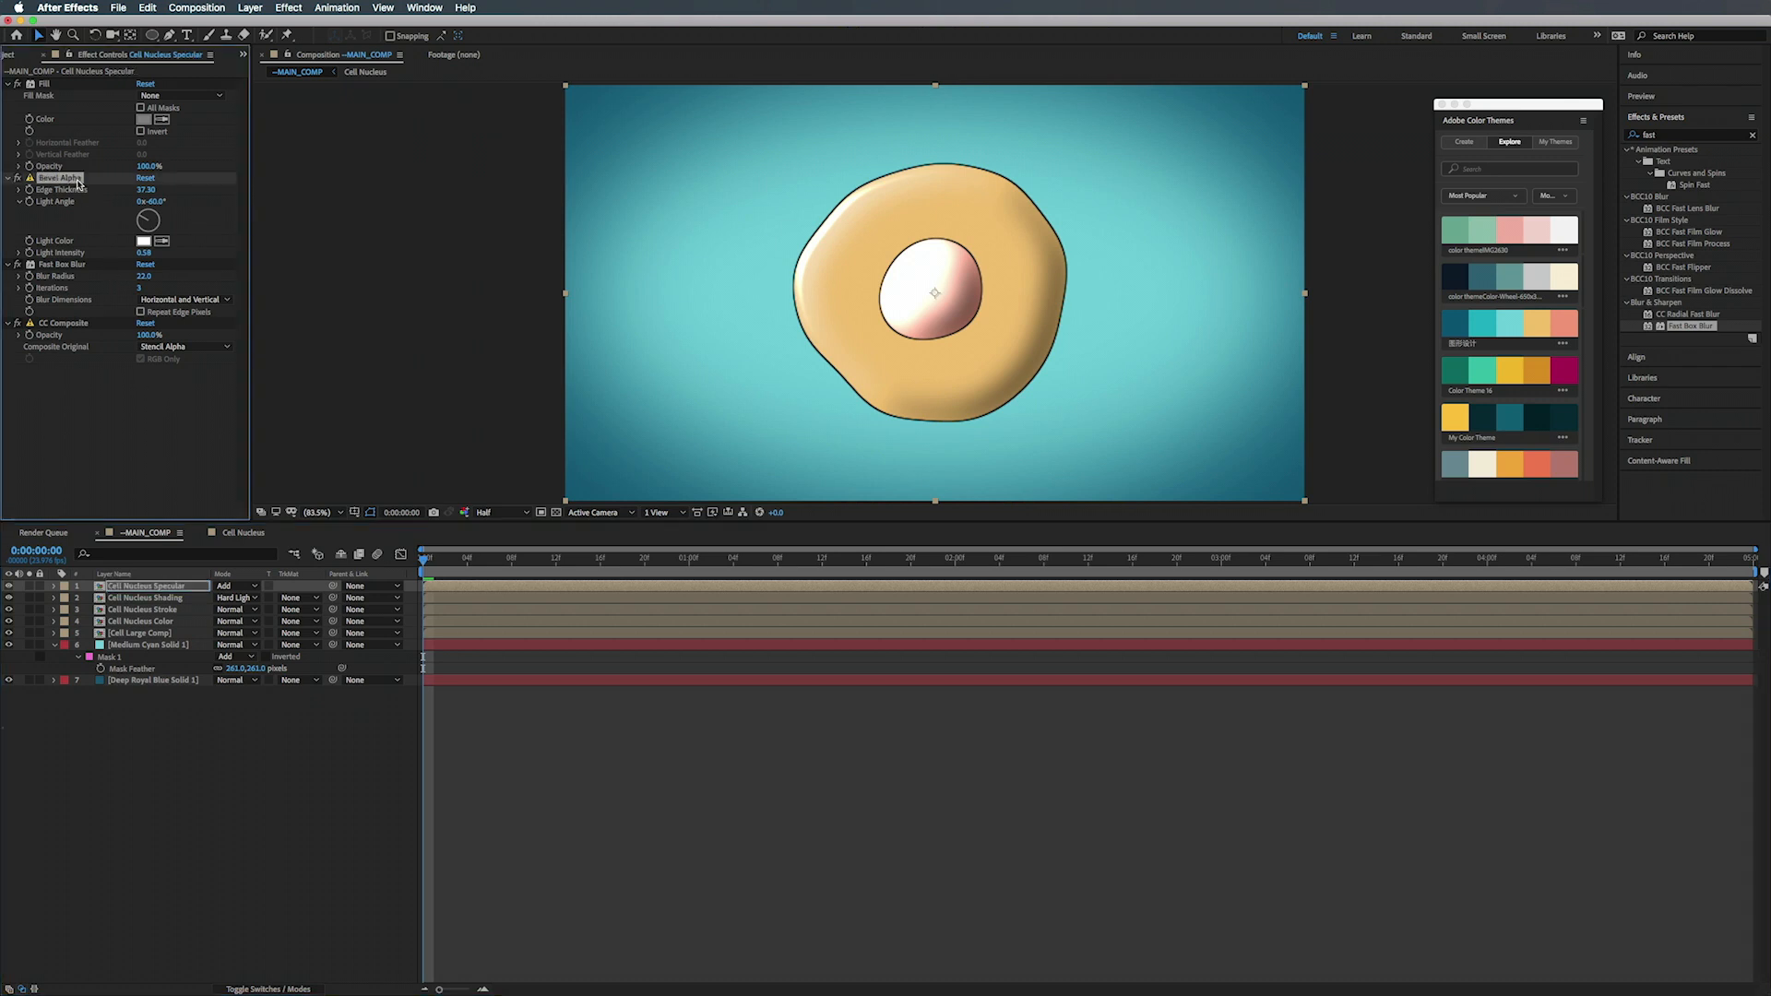
left_click(58, 265, "shift")
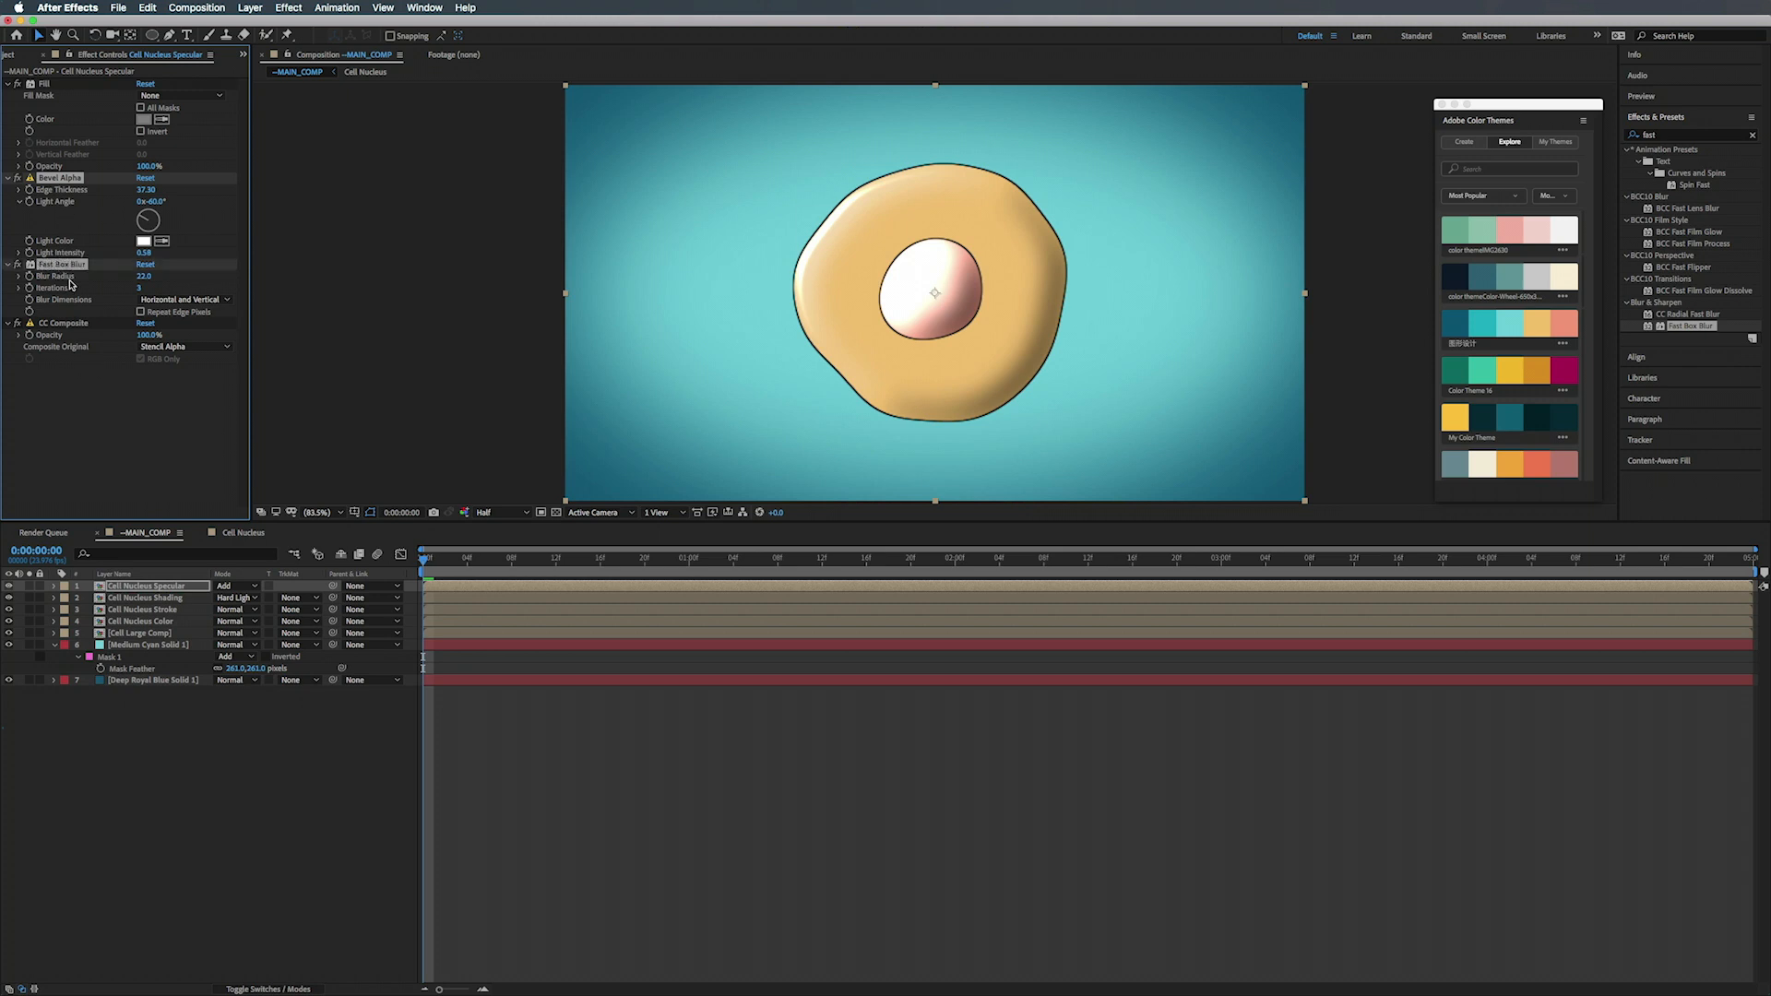
key("Delete")
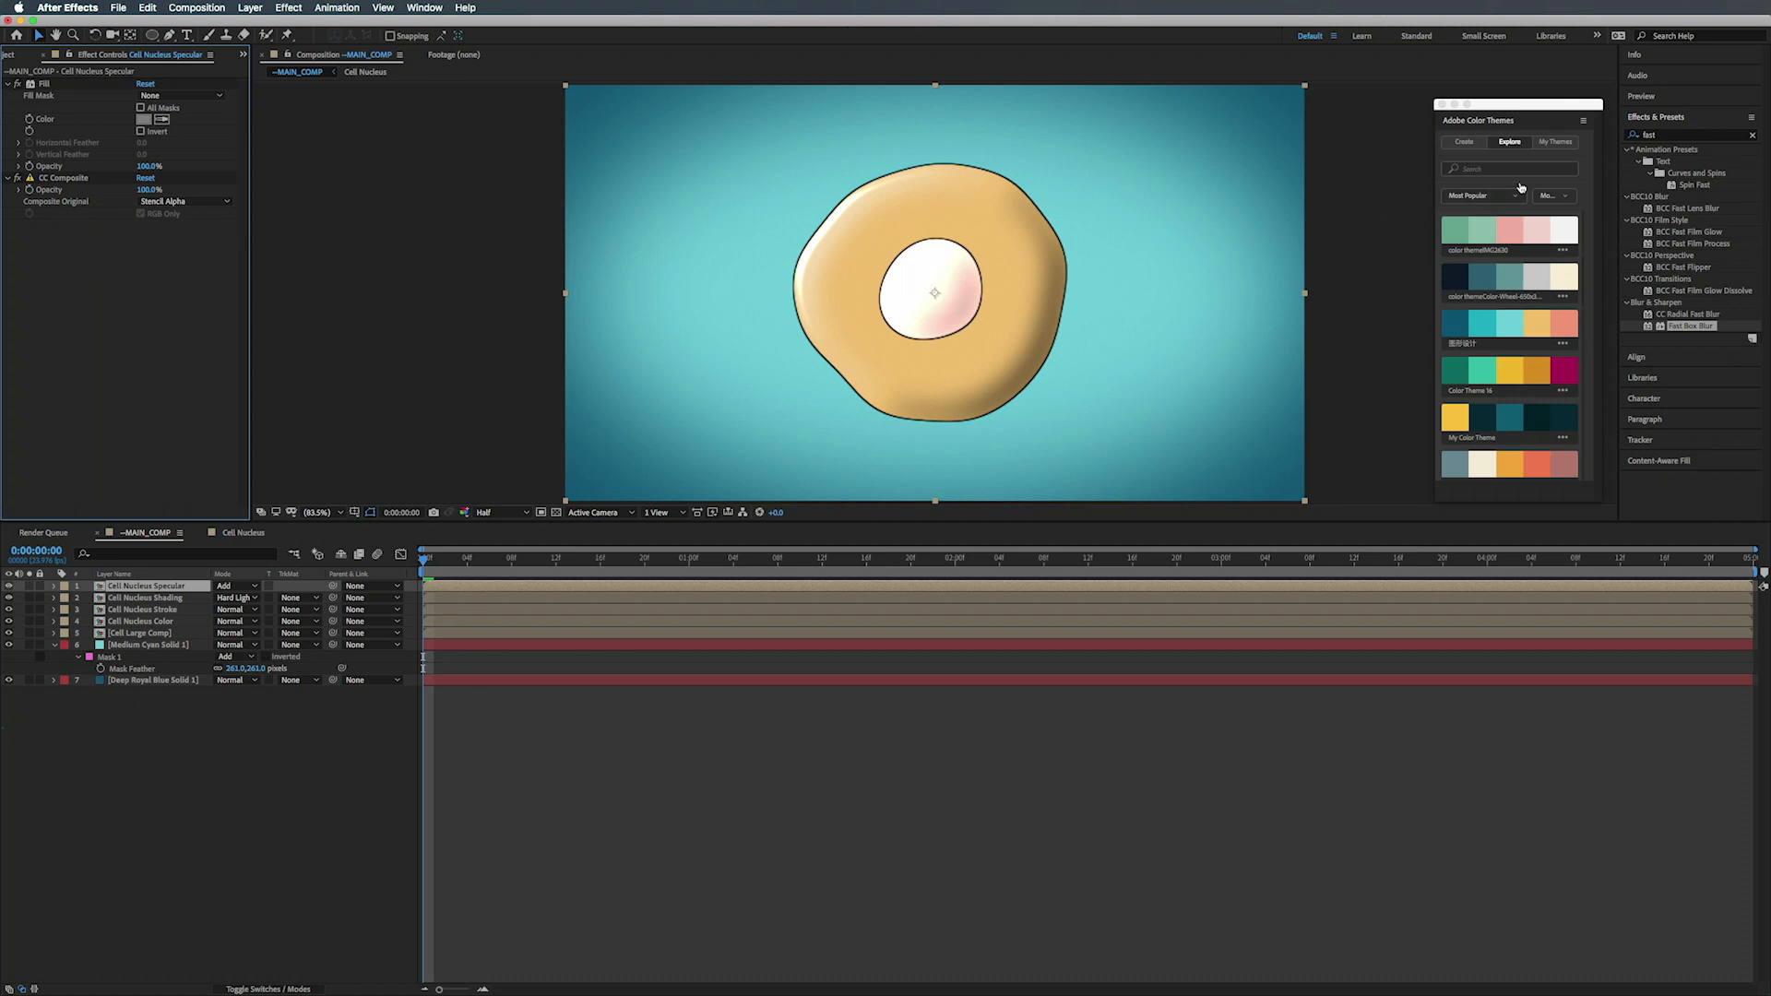
- Apply CC Glass below CC Composite on the Cell Nucleus Specular layer and expand its Surface settings
left_click(1660, 136)
type("cc glas")
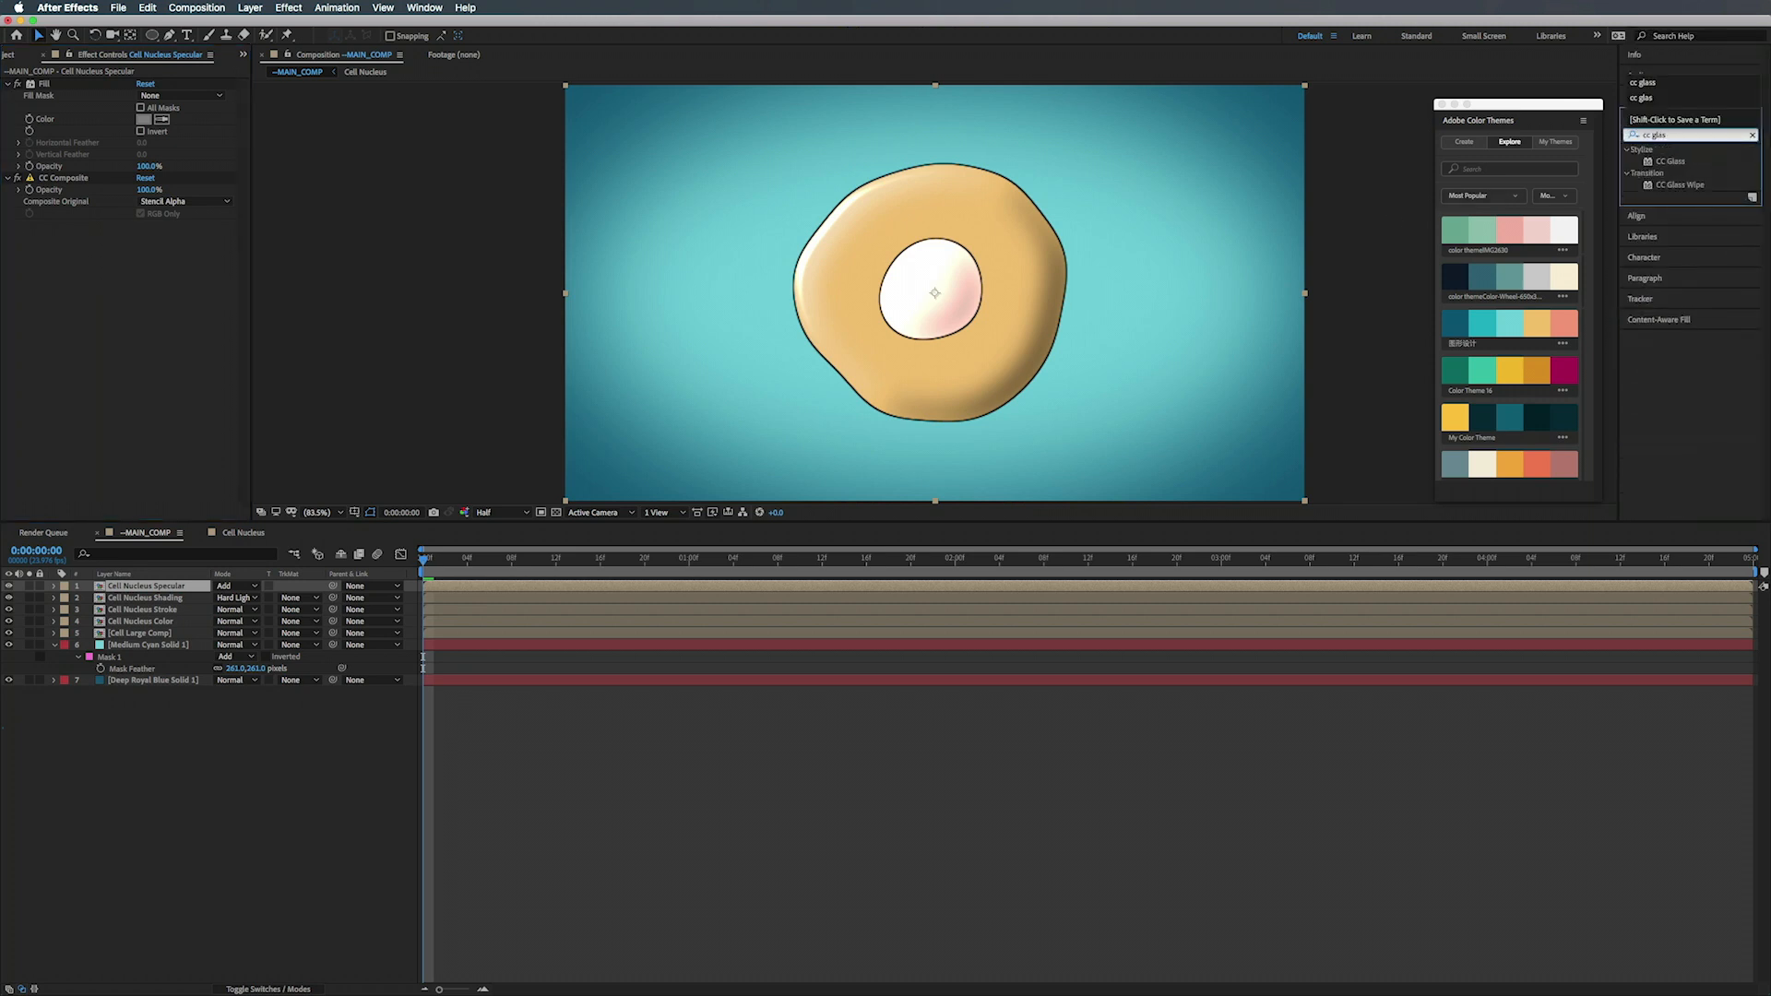
left_click_drag(1687, 164, 116, 275)
left_click(19, 238)
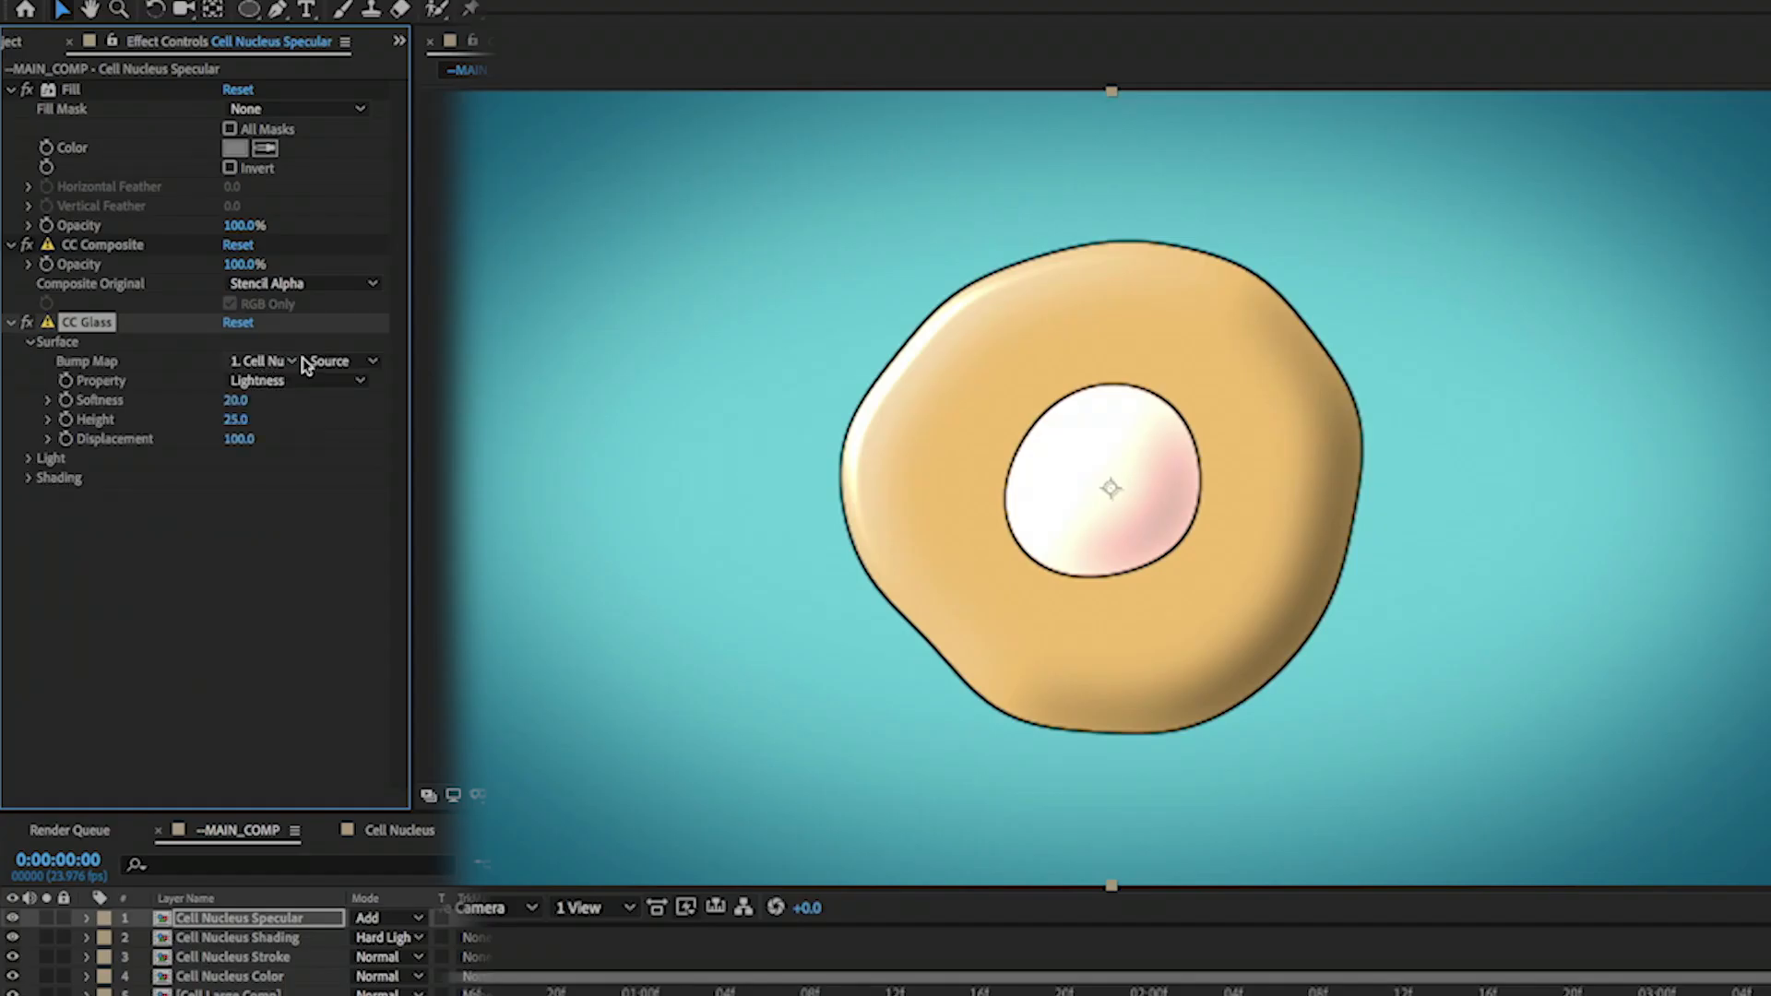
- Set the CC Glass surface property to Alpha, with softness 19, height 9 and displacement 0, on the Cell Nucleus Specular layer
left_click(271, 381)
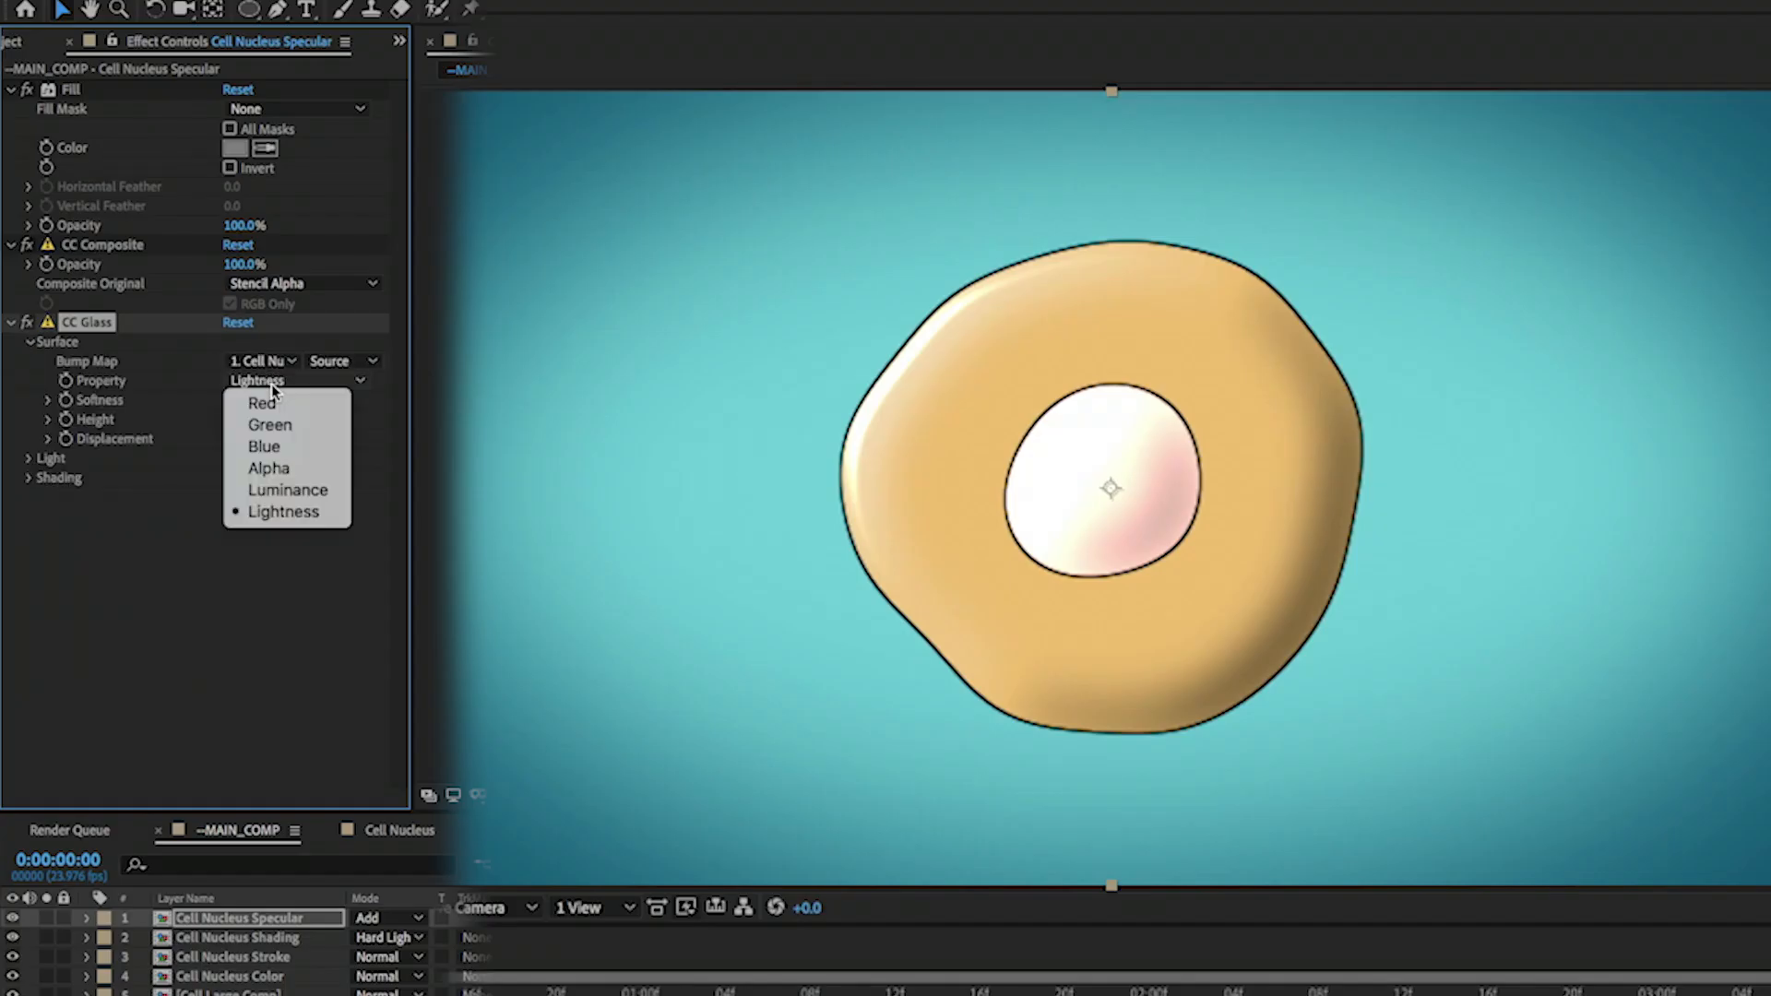
left_click(270, 469)
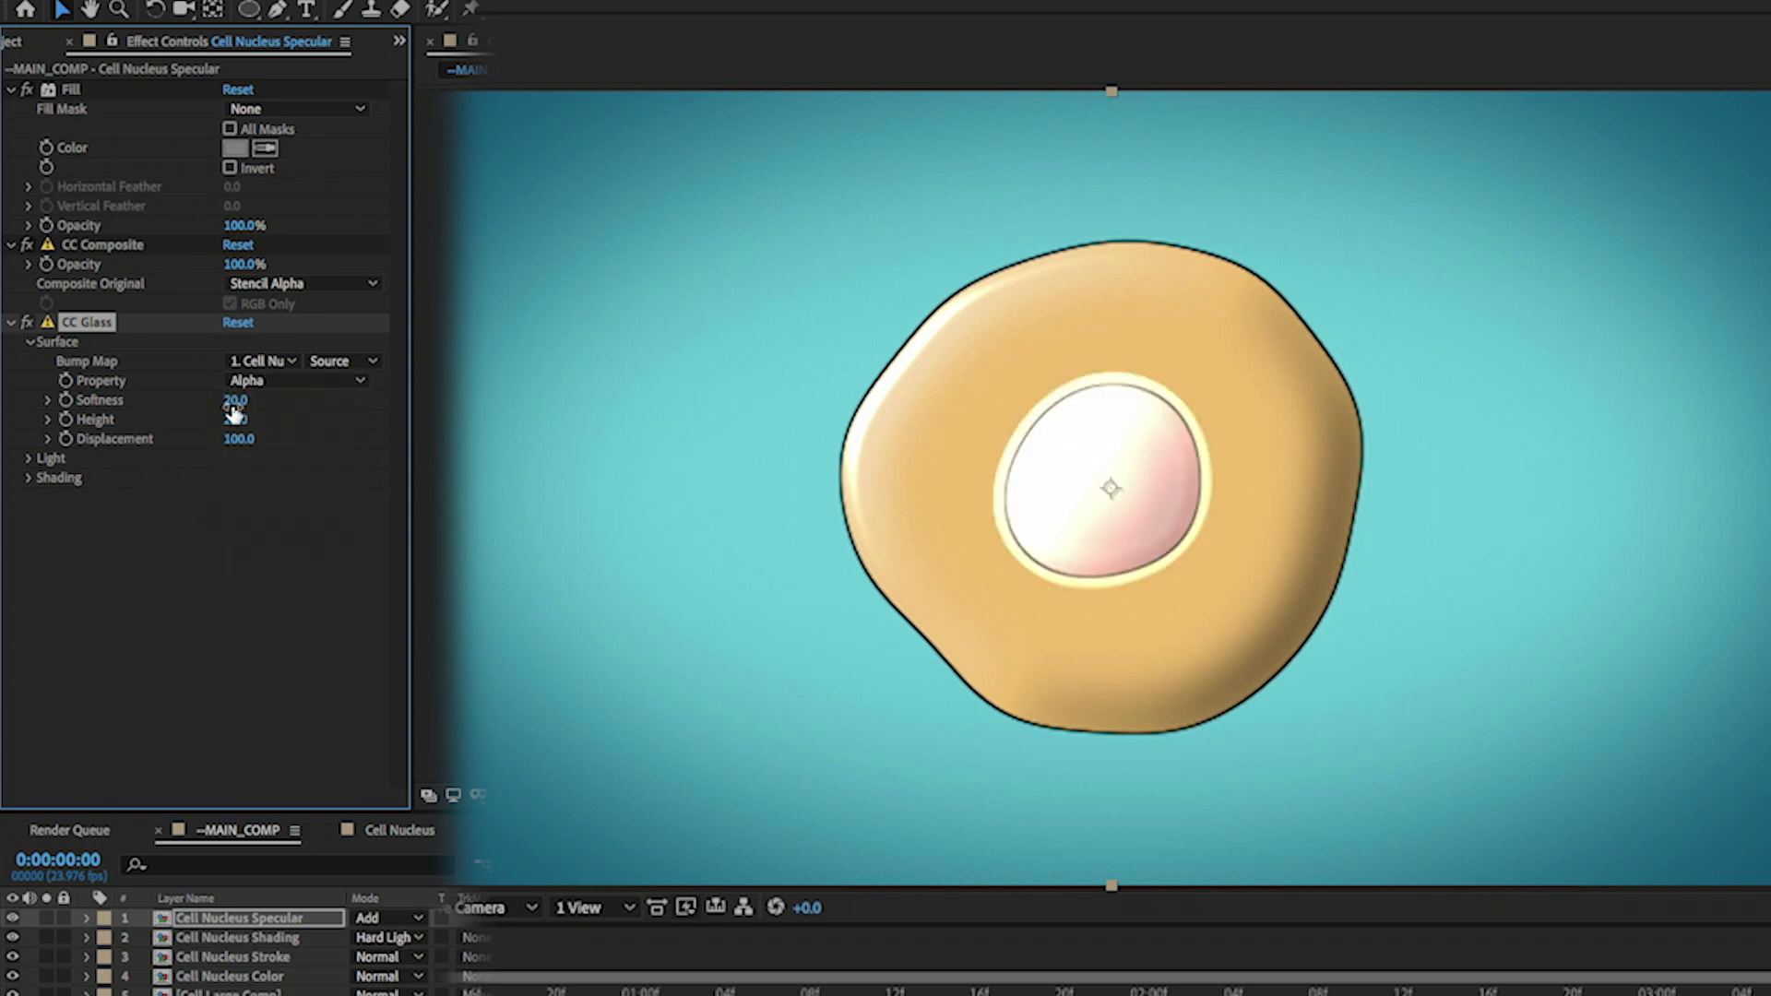
left_click(231, 401)
type("19")
left_click(255, 421)
type("9")
key("Return")
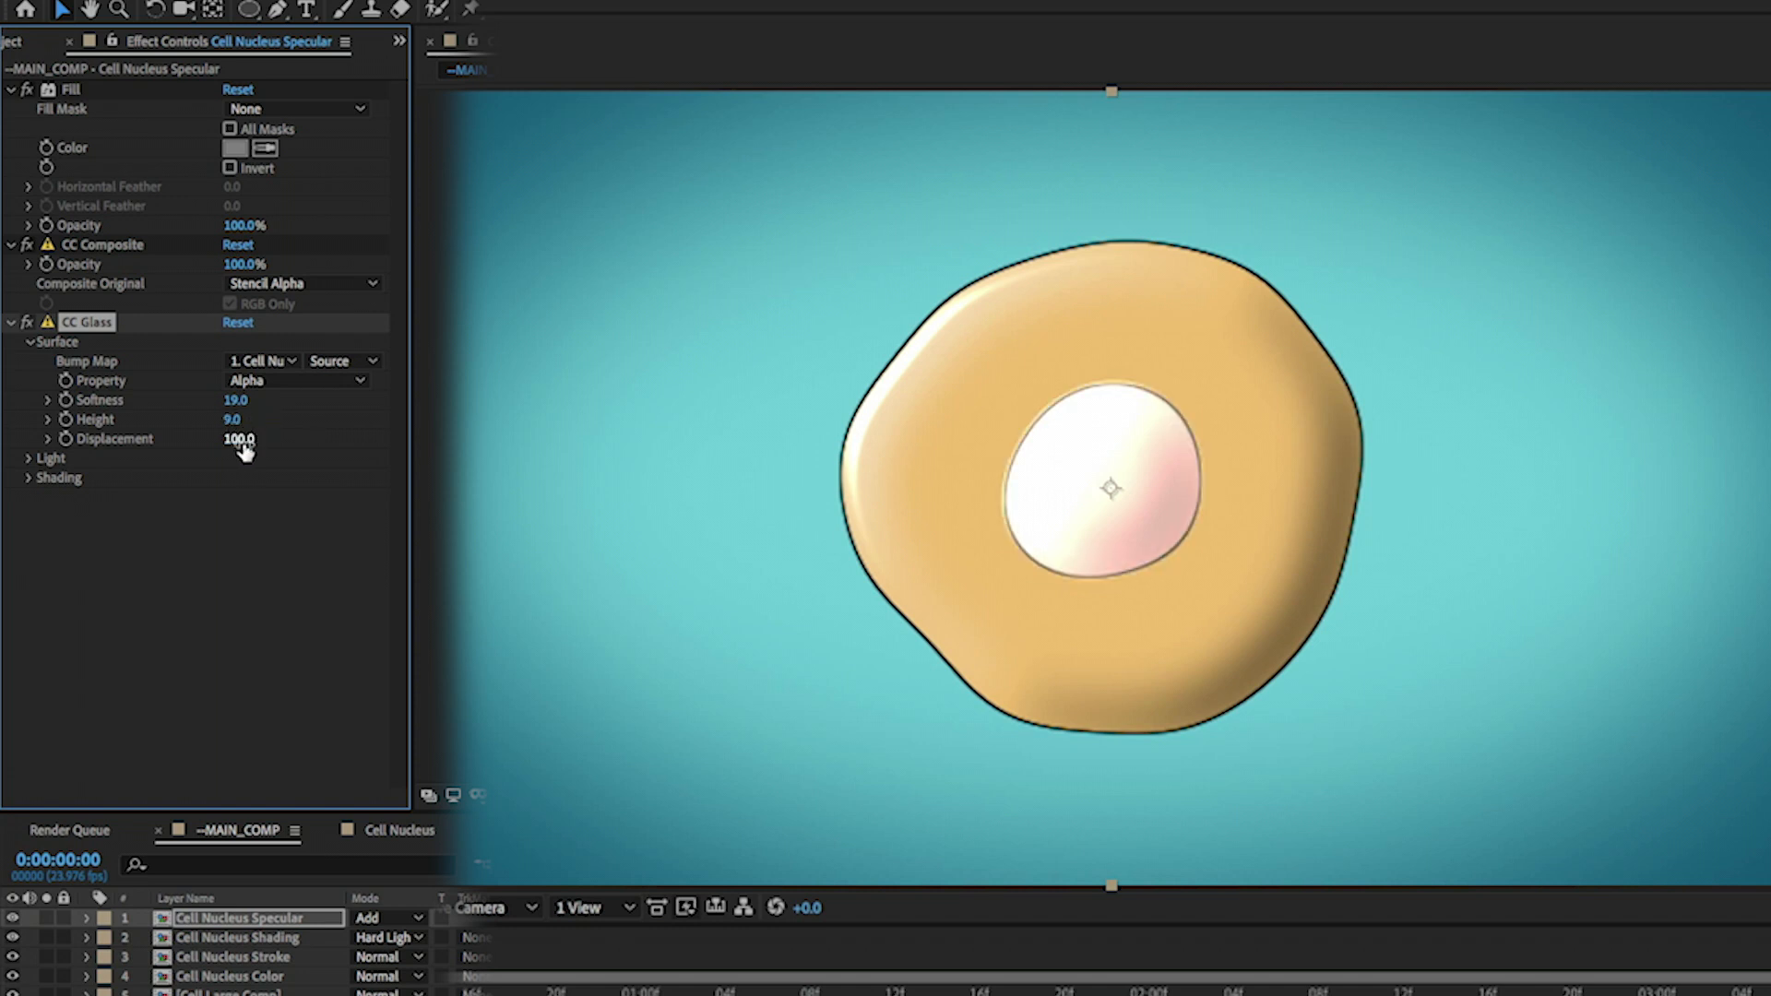
left_click(238, 441)
type("0")
key("Return")
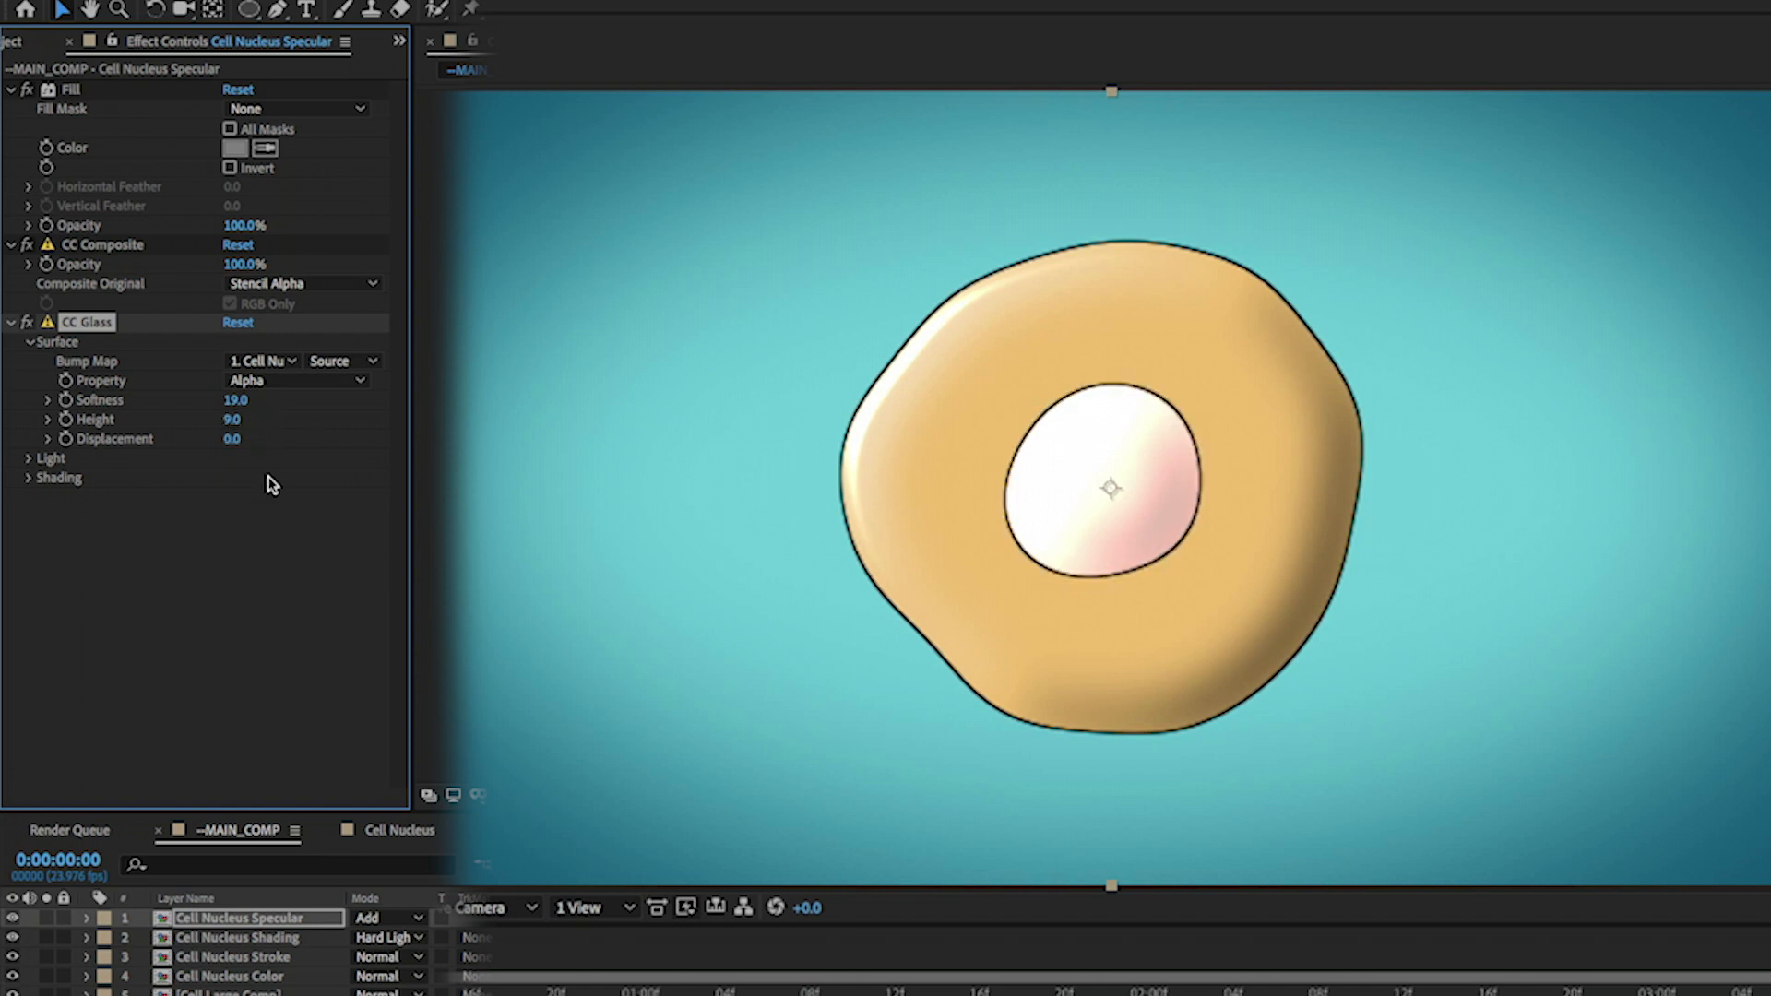
- Set the CC Glass light direction to -60° on the Cell Nucleus Specular layer
left_click(30, 459)
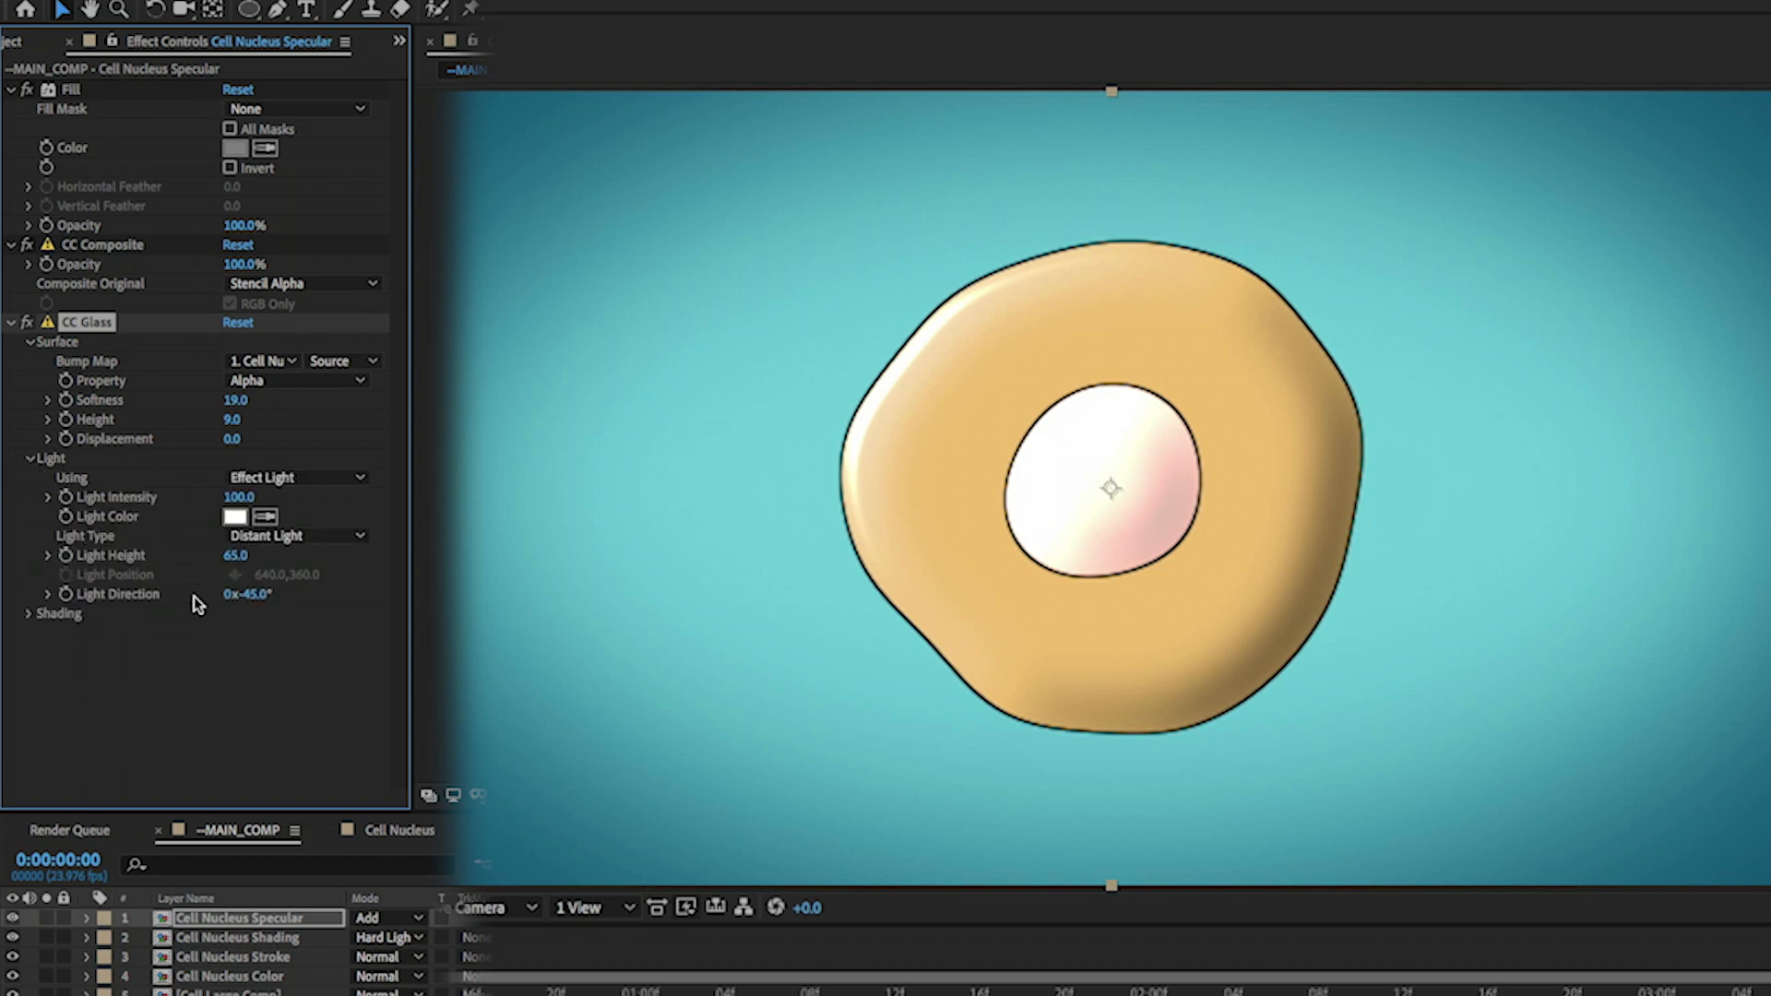
left_click(262, 595)
type("-60")
key("Return")
- Set Ambient, Diffuse and Metal to 0 in the CC Glass shading settings of the Cell Nucleus Specular layer
left_click(29, 614)
left_click(235, 632)
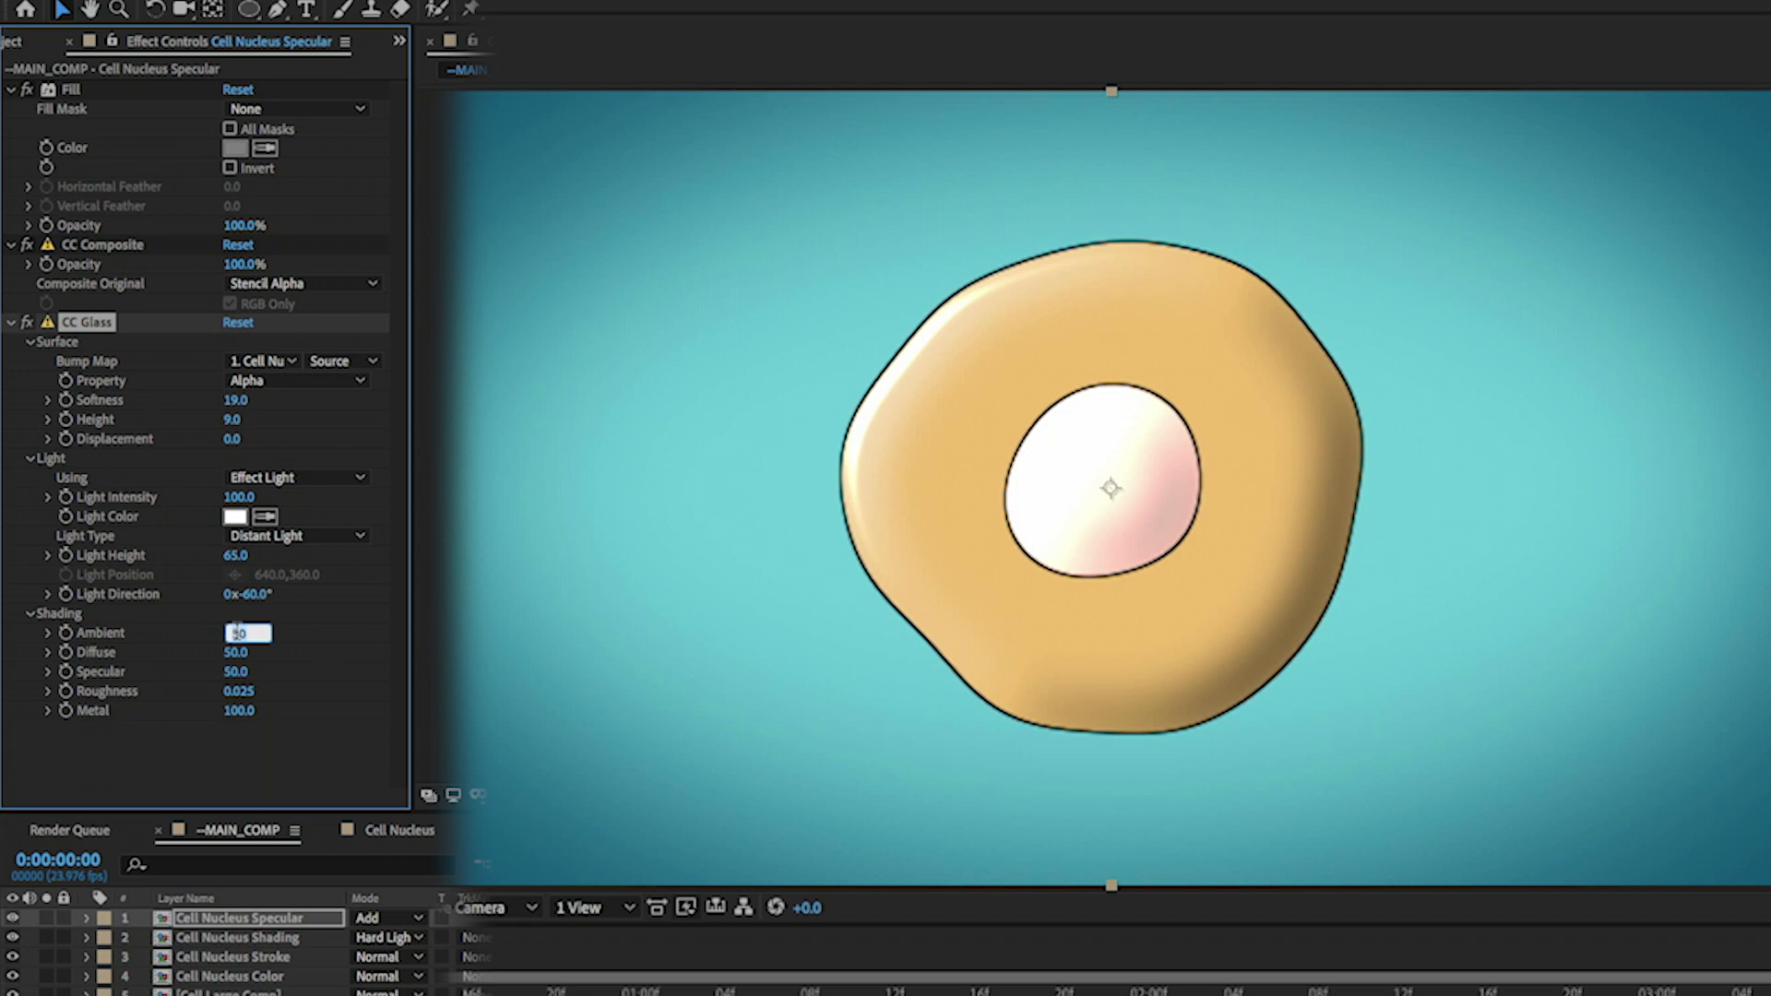
type("0")
key("Tab")
type("0")
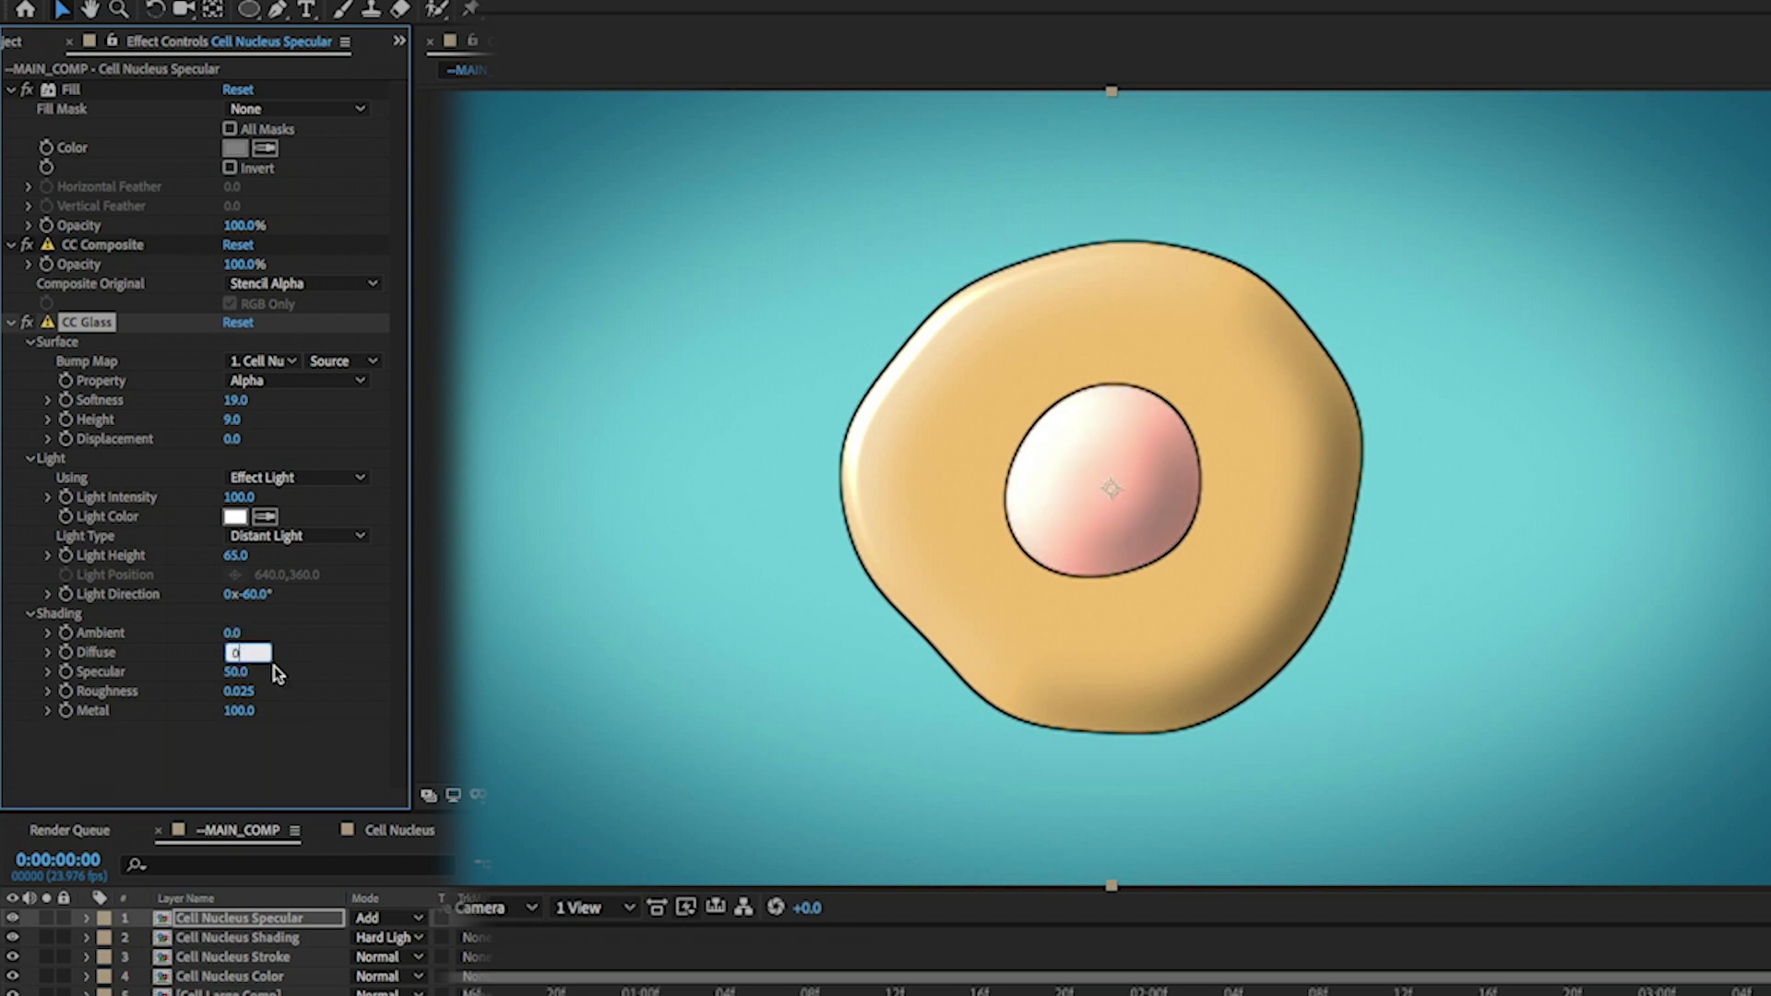
left_click(240, 712)
type("0")
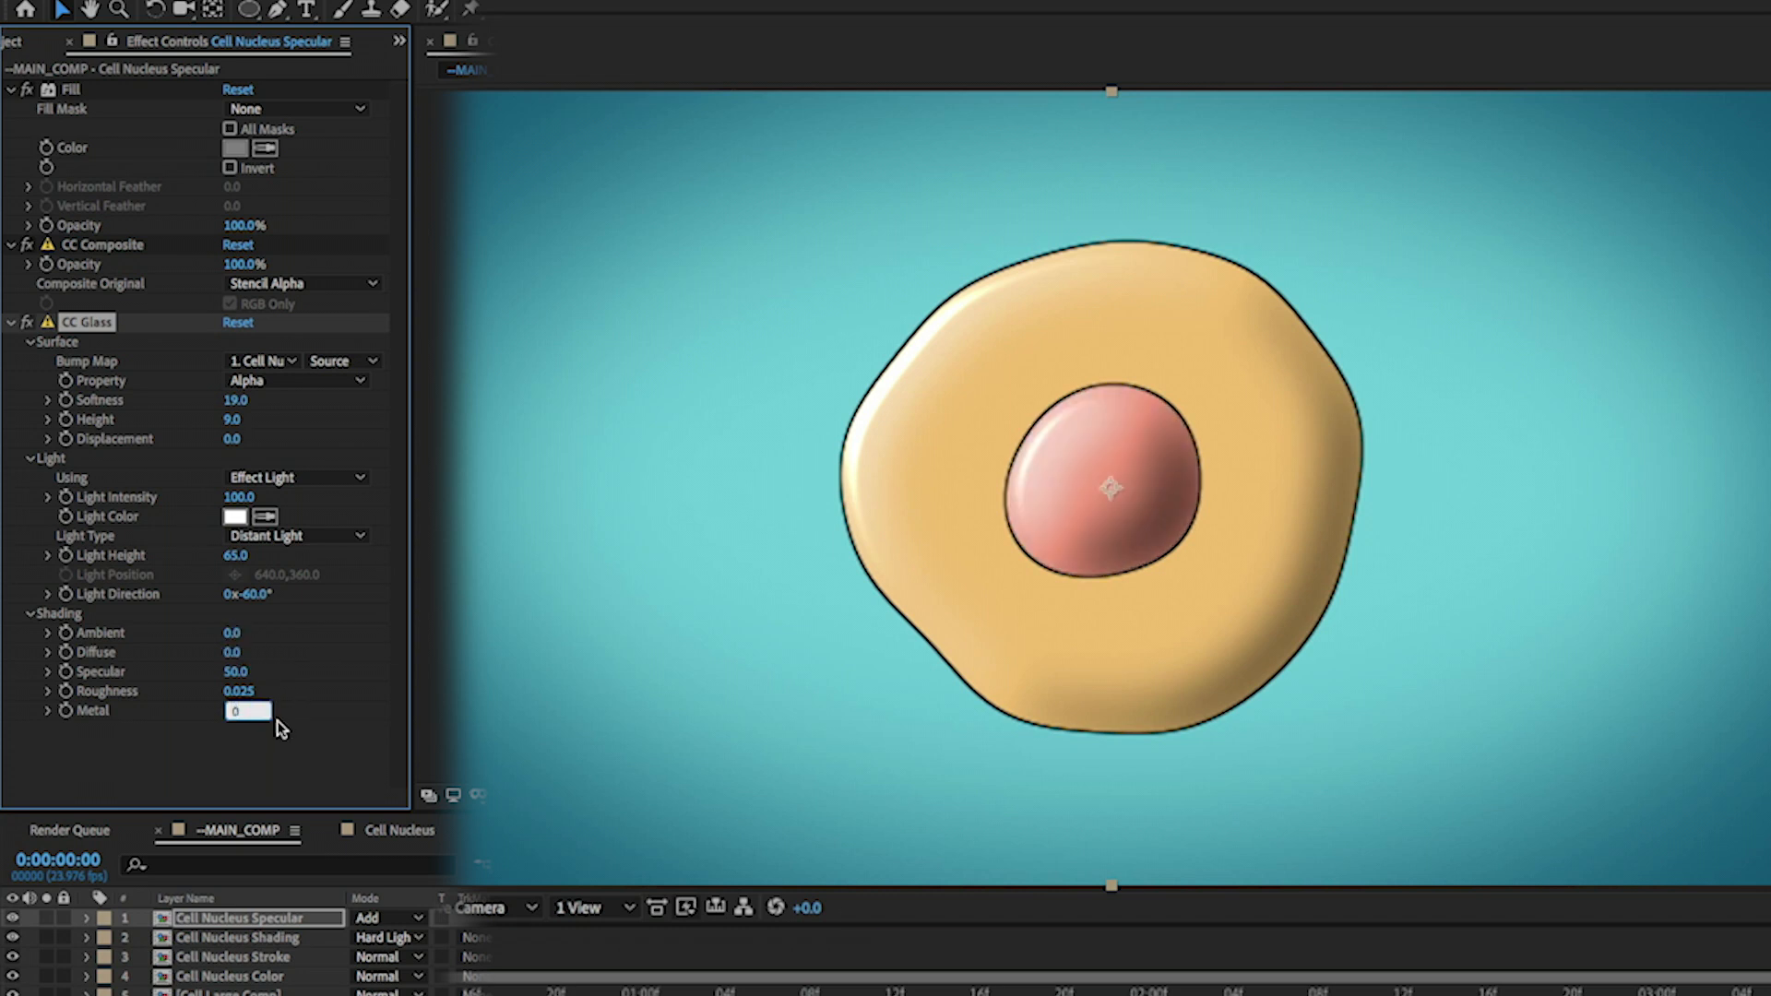
key("Return")
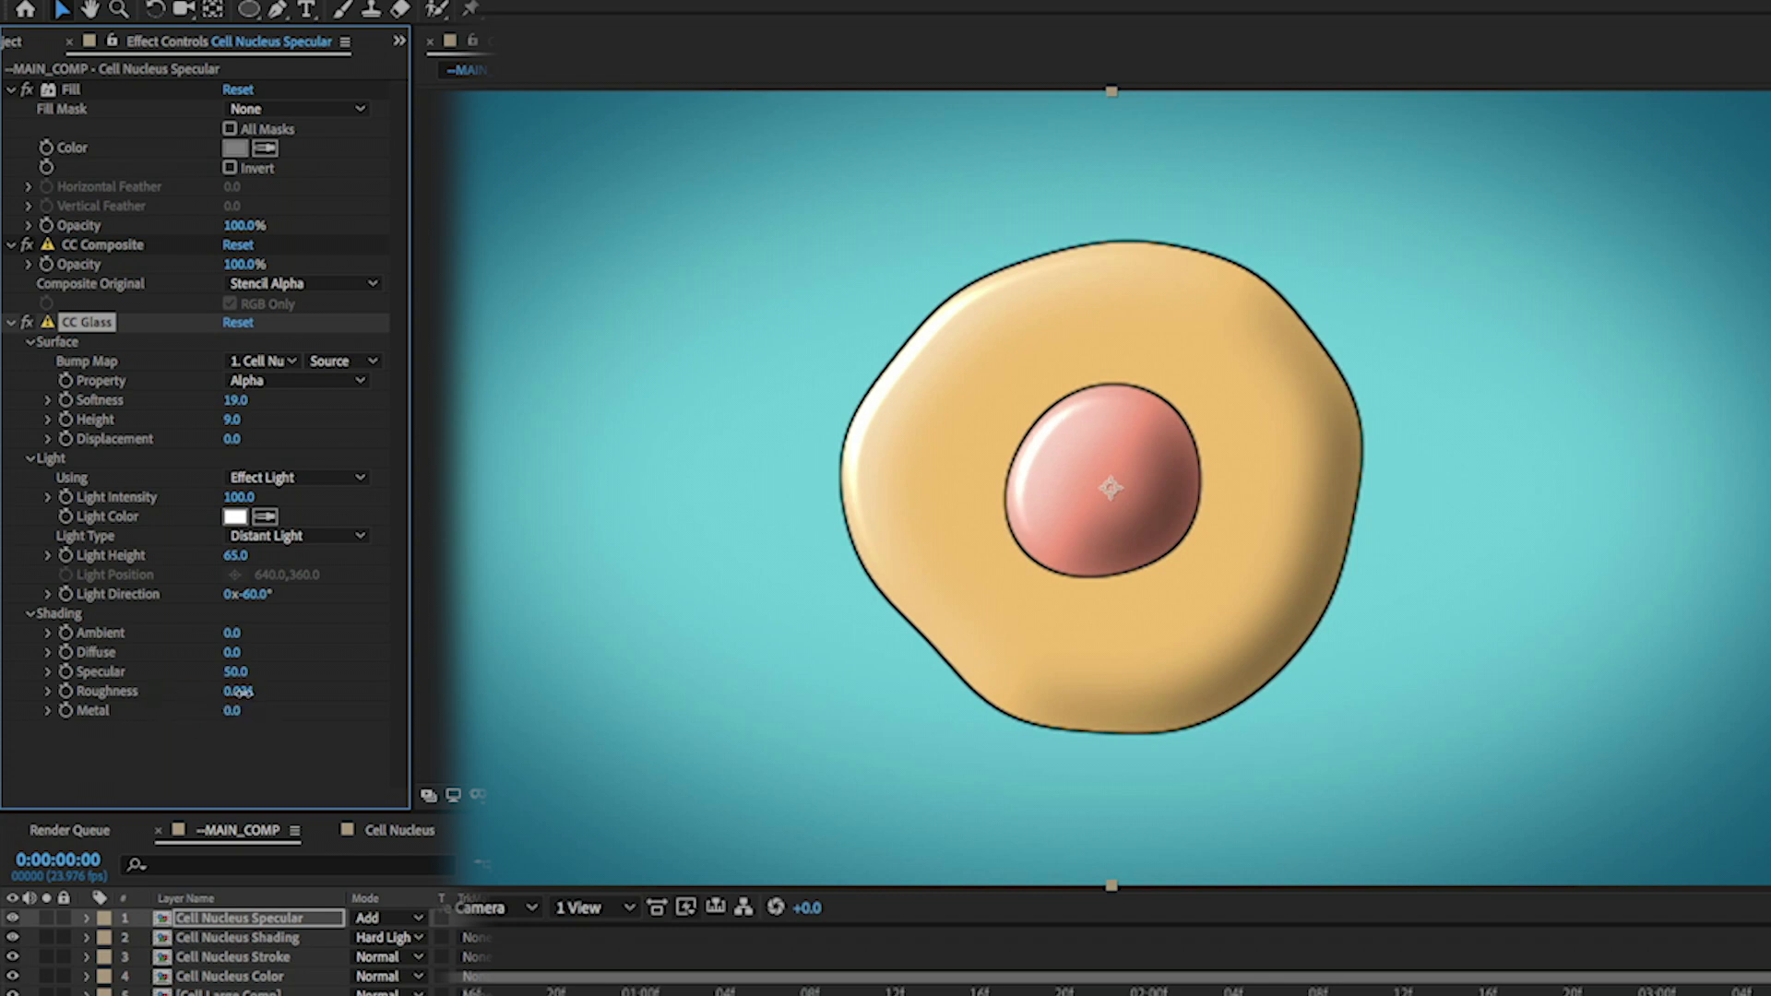
- Lower the CC Glass roughness to 0.014 and set Specular to 100 for the nucleus highlight
left_click_drag(241, 693, 231, 699)
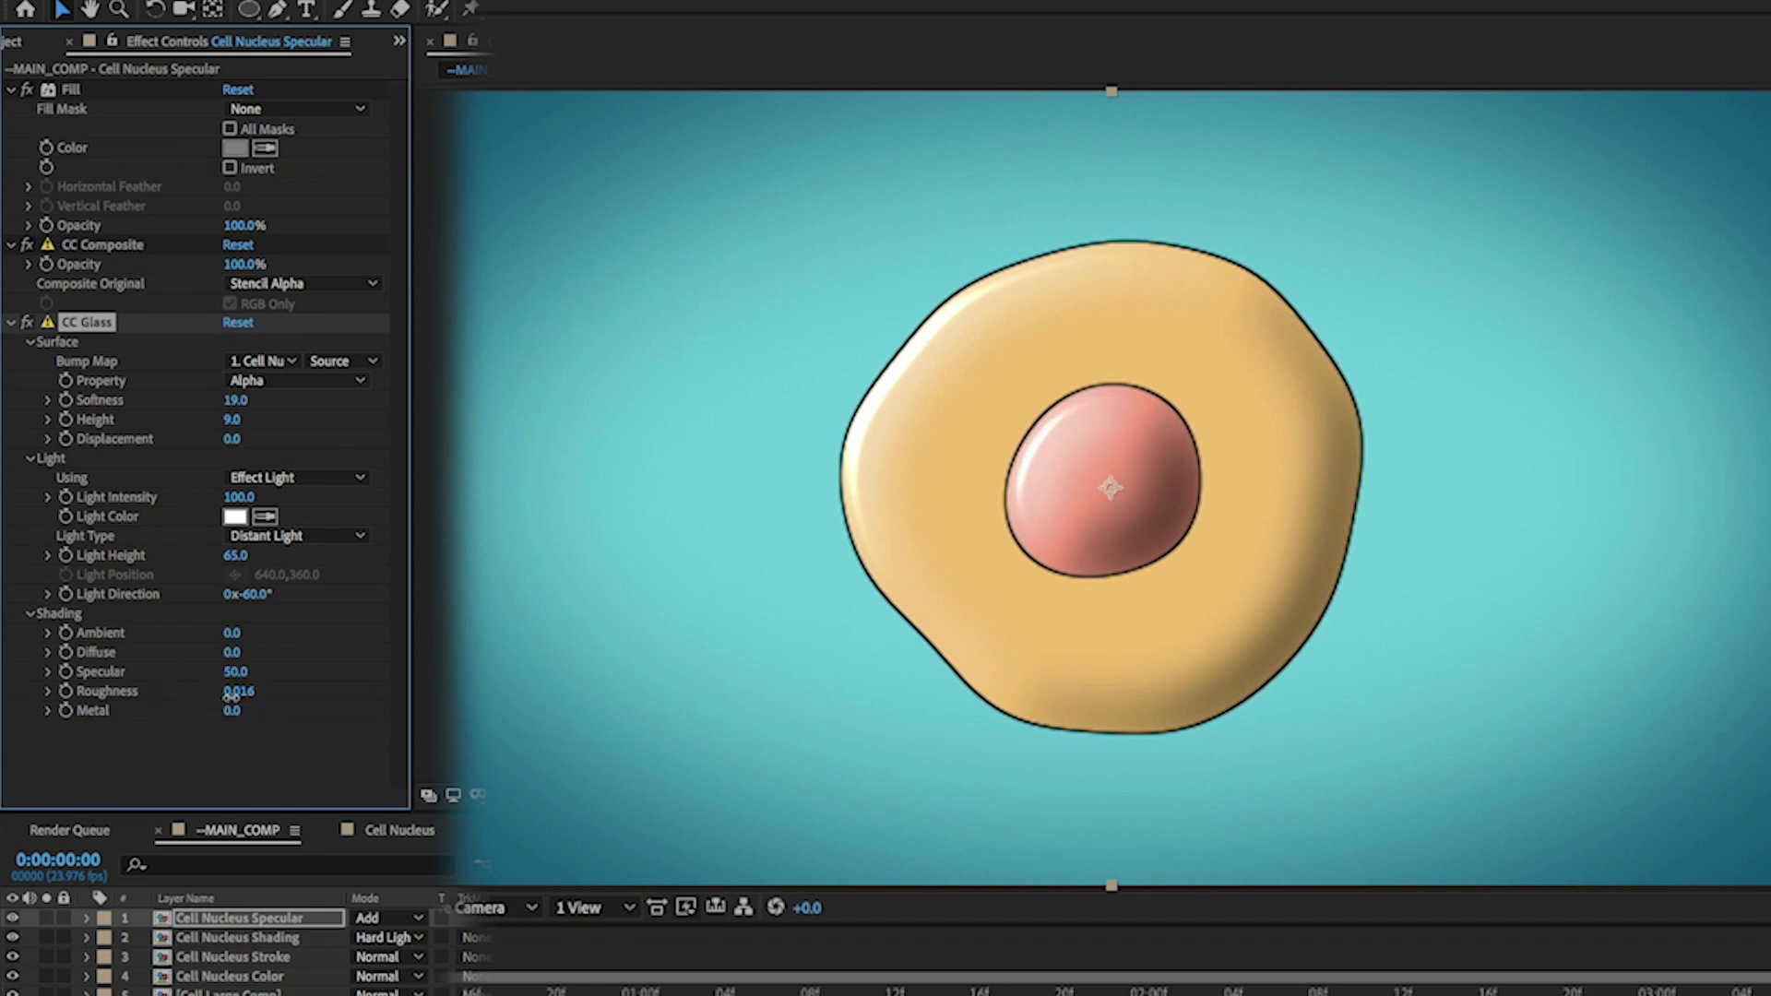
left_click(235, 671)
type("100")
key("Return")
- Move CC Composite below CC Glass on the Cell Nucleus Specular layer, preview the animation, and collapse the Fill and CC Glass settings
key("space")
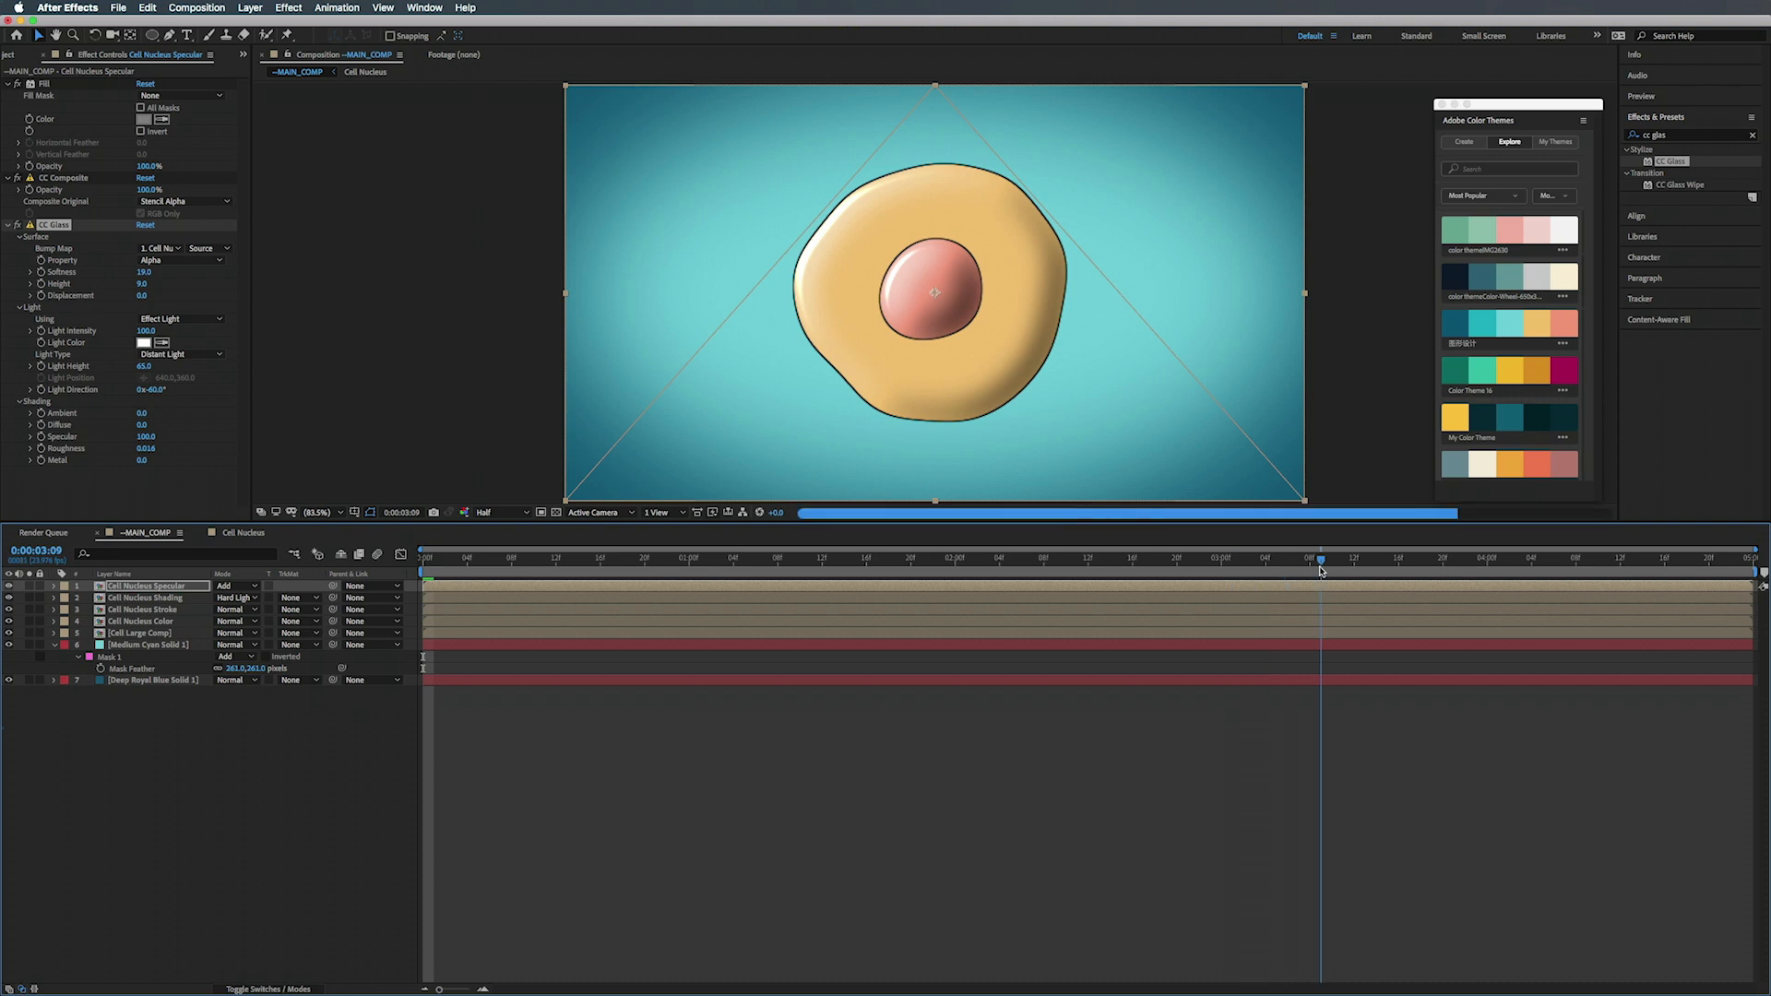
left_click_drag(61, 178, 83, 472)
key("space")
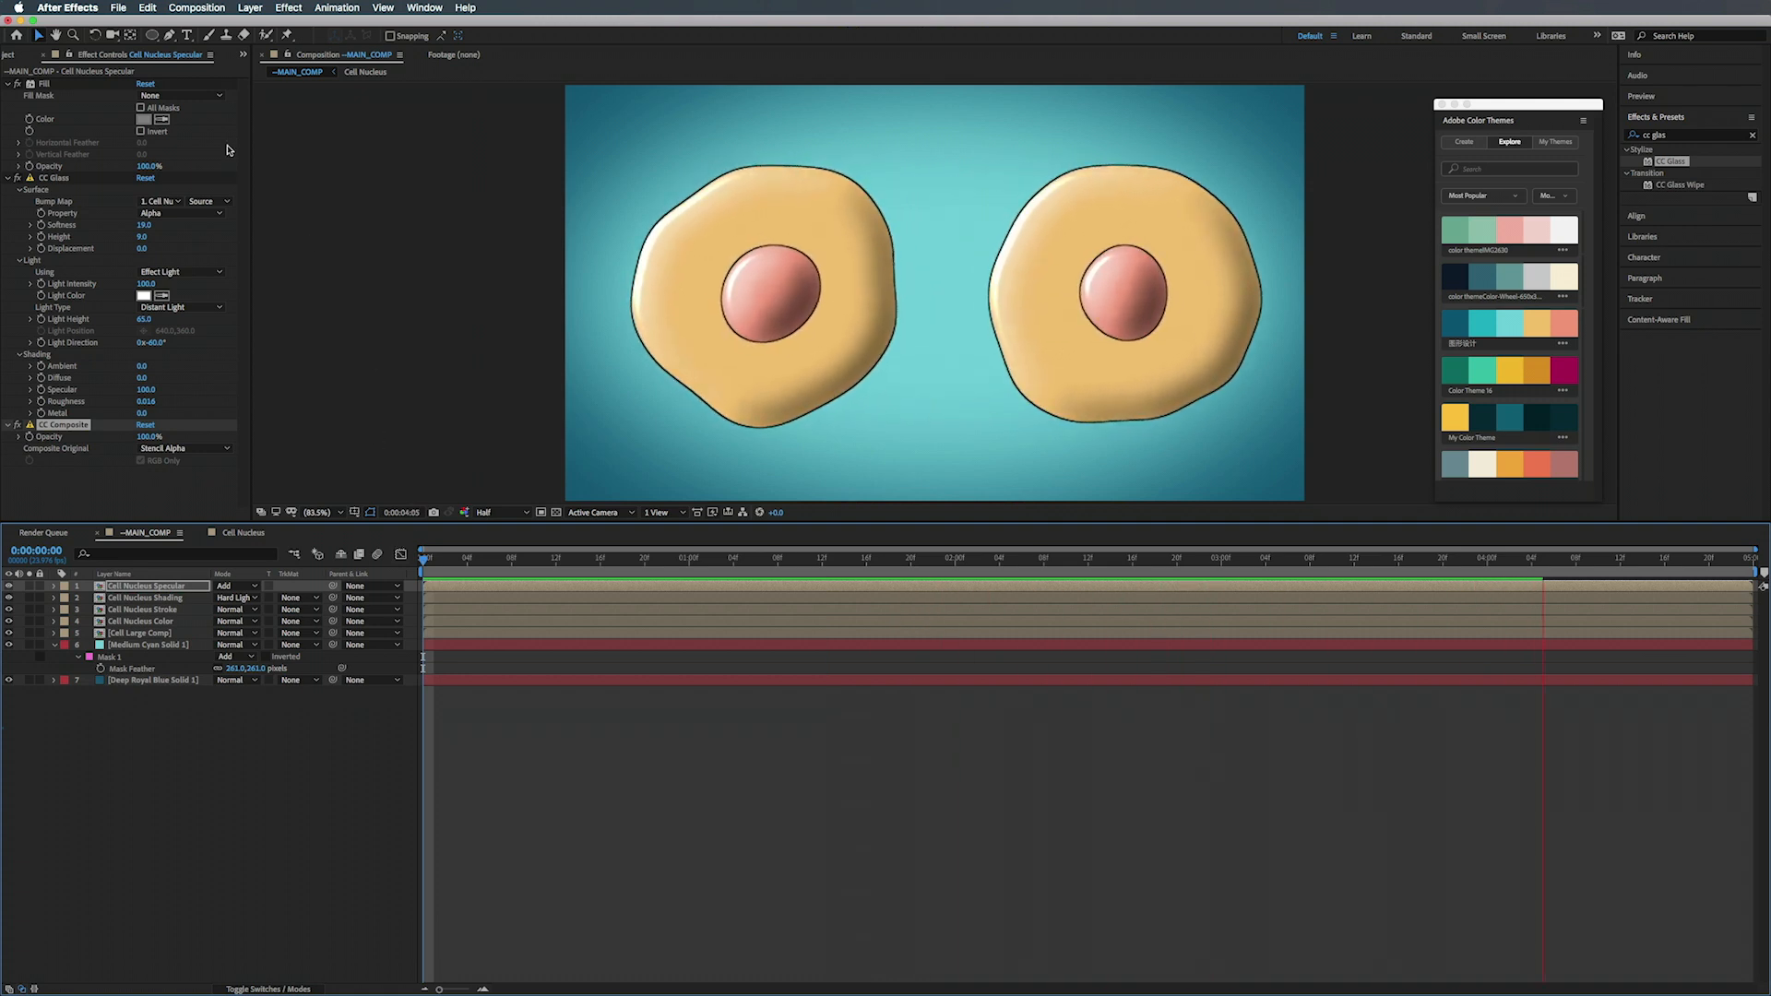
left_click(8, 87)
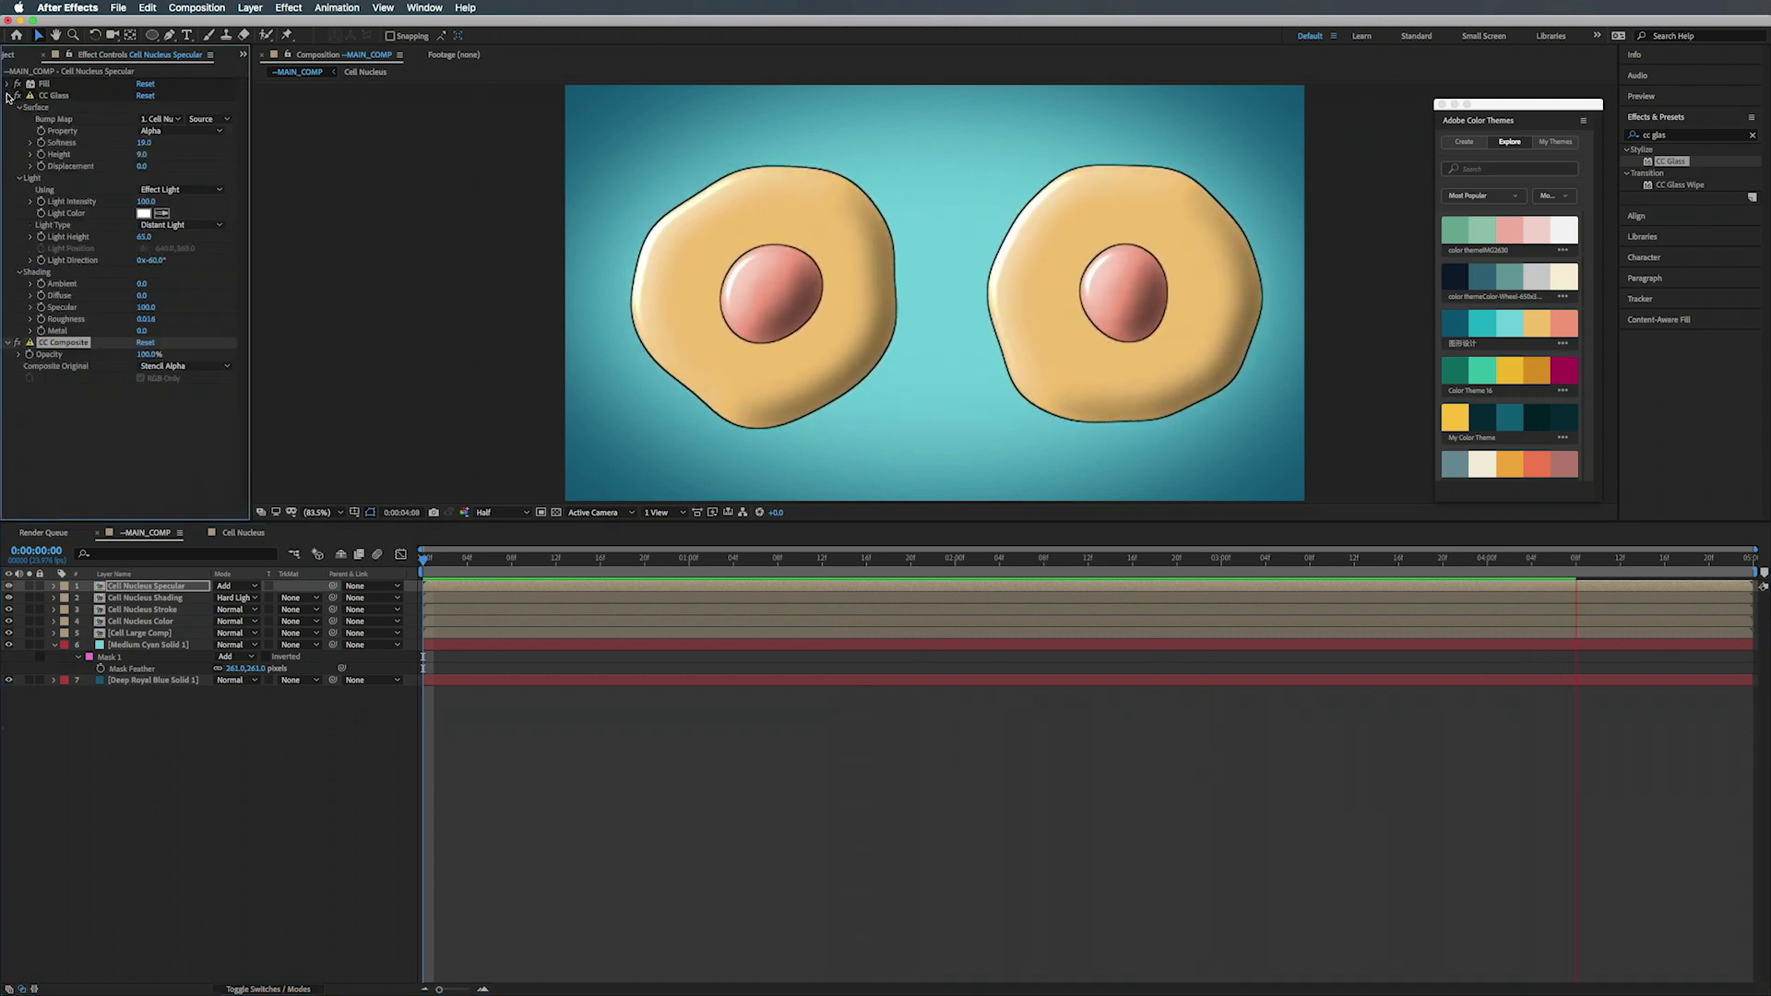
left_click(8, 95)
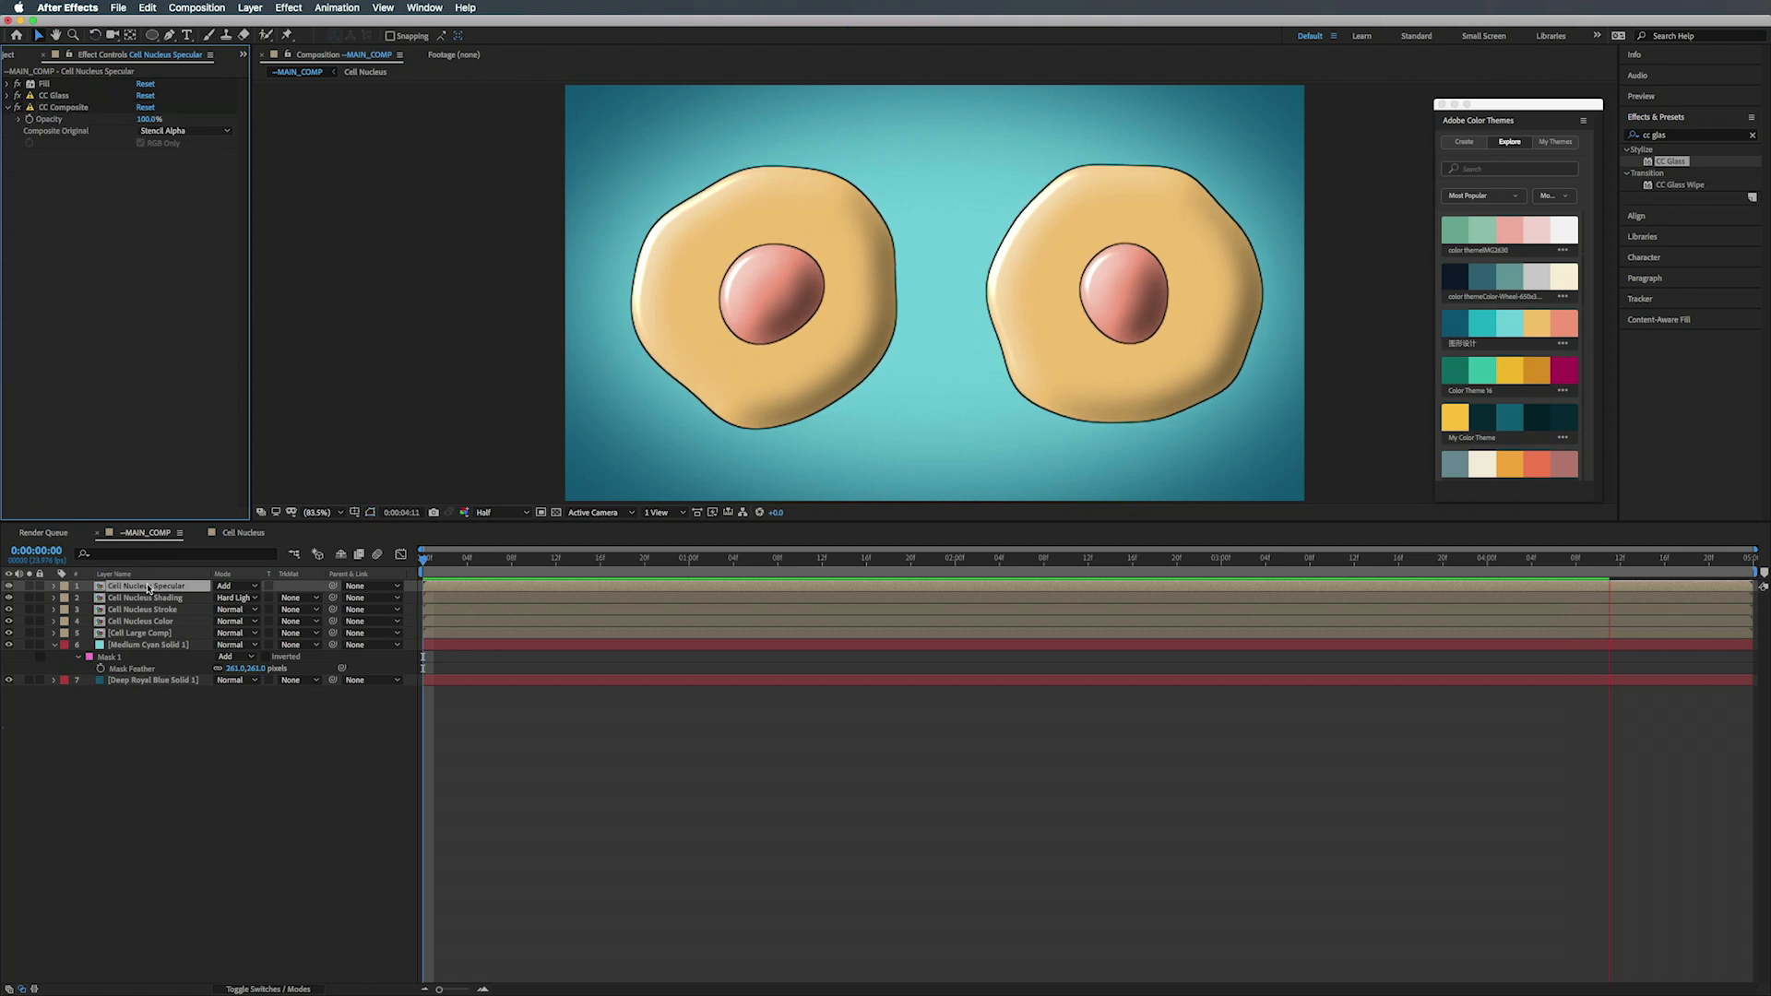
- Pre-compose the four Cell Nucleus layers (Specular, Shading, Stroke and Color) into a composition named Cell Nucleus
left_click(147, 622, "shift")
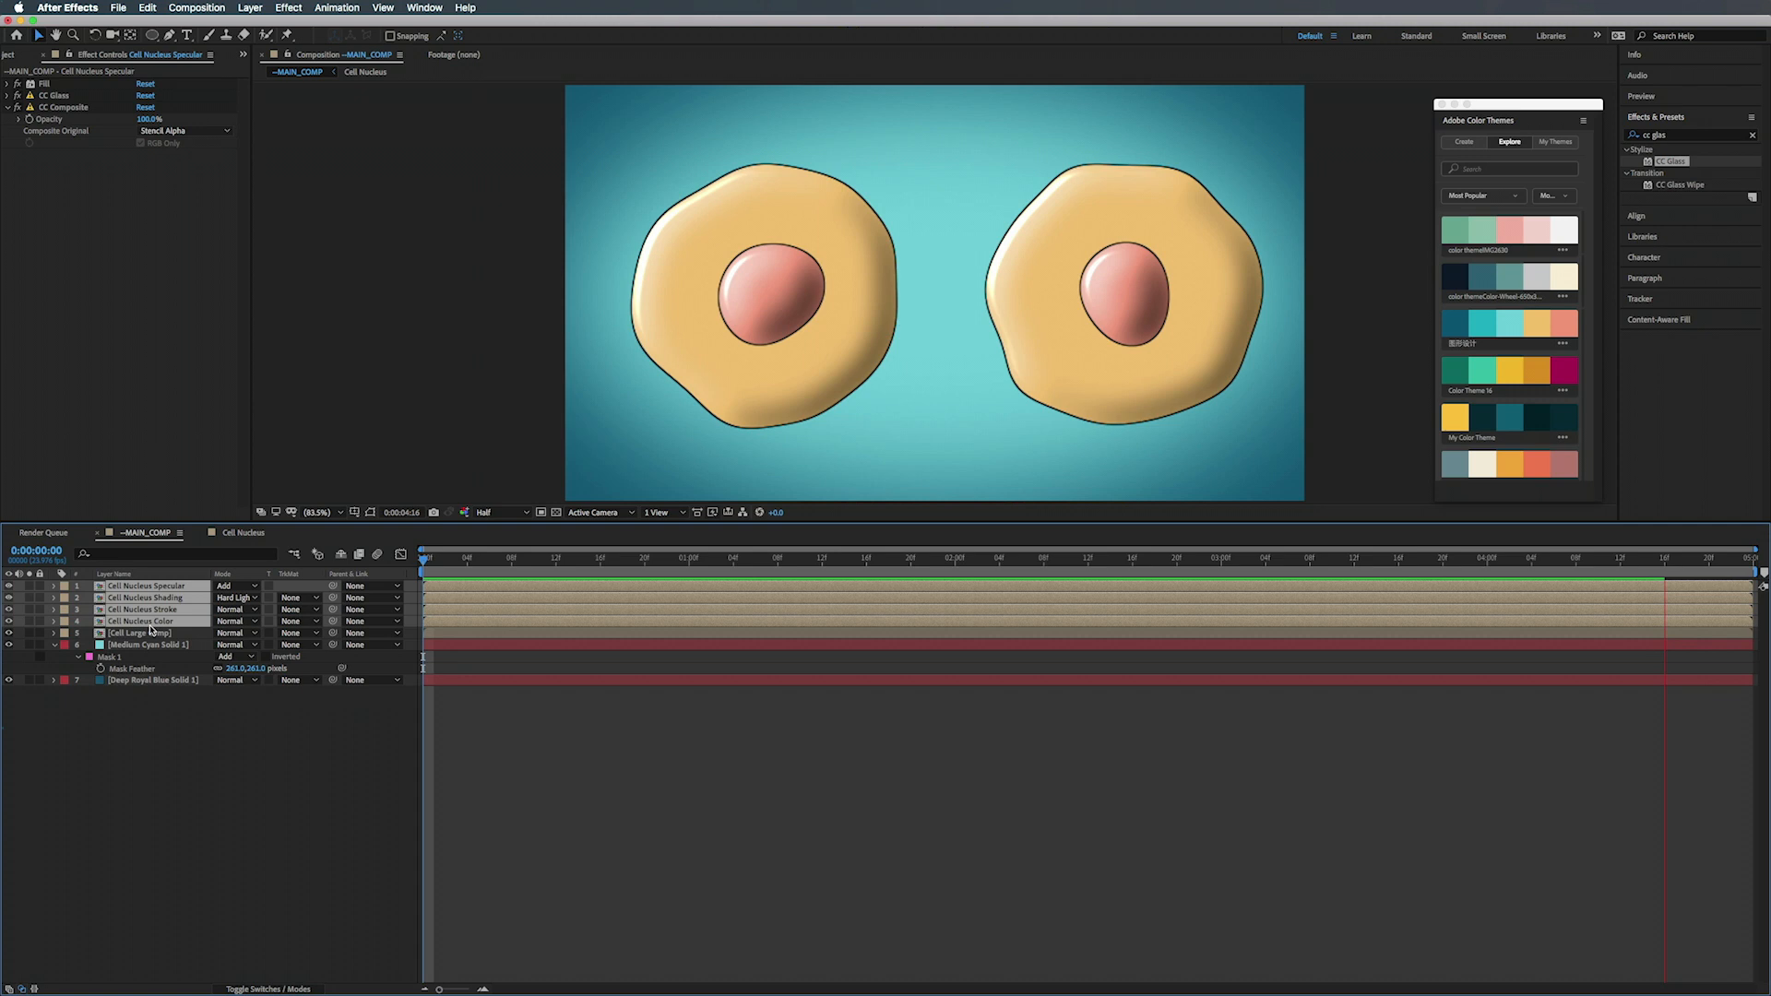
key("super+shift+c")
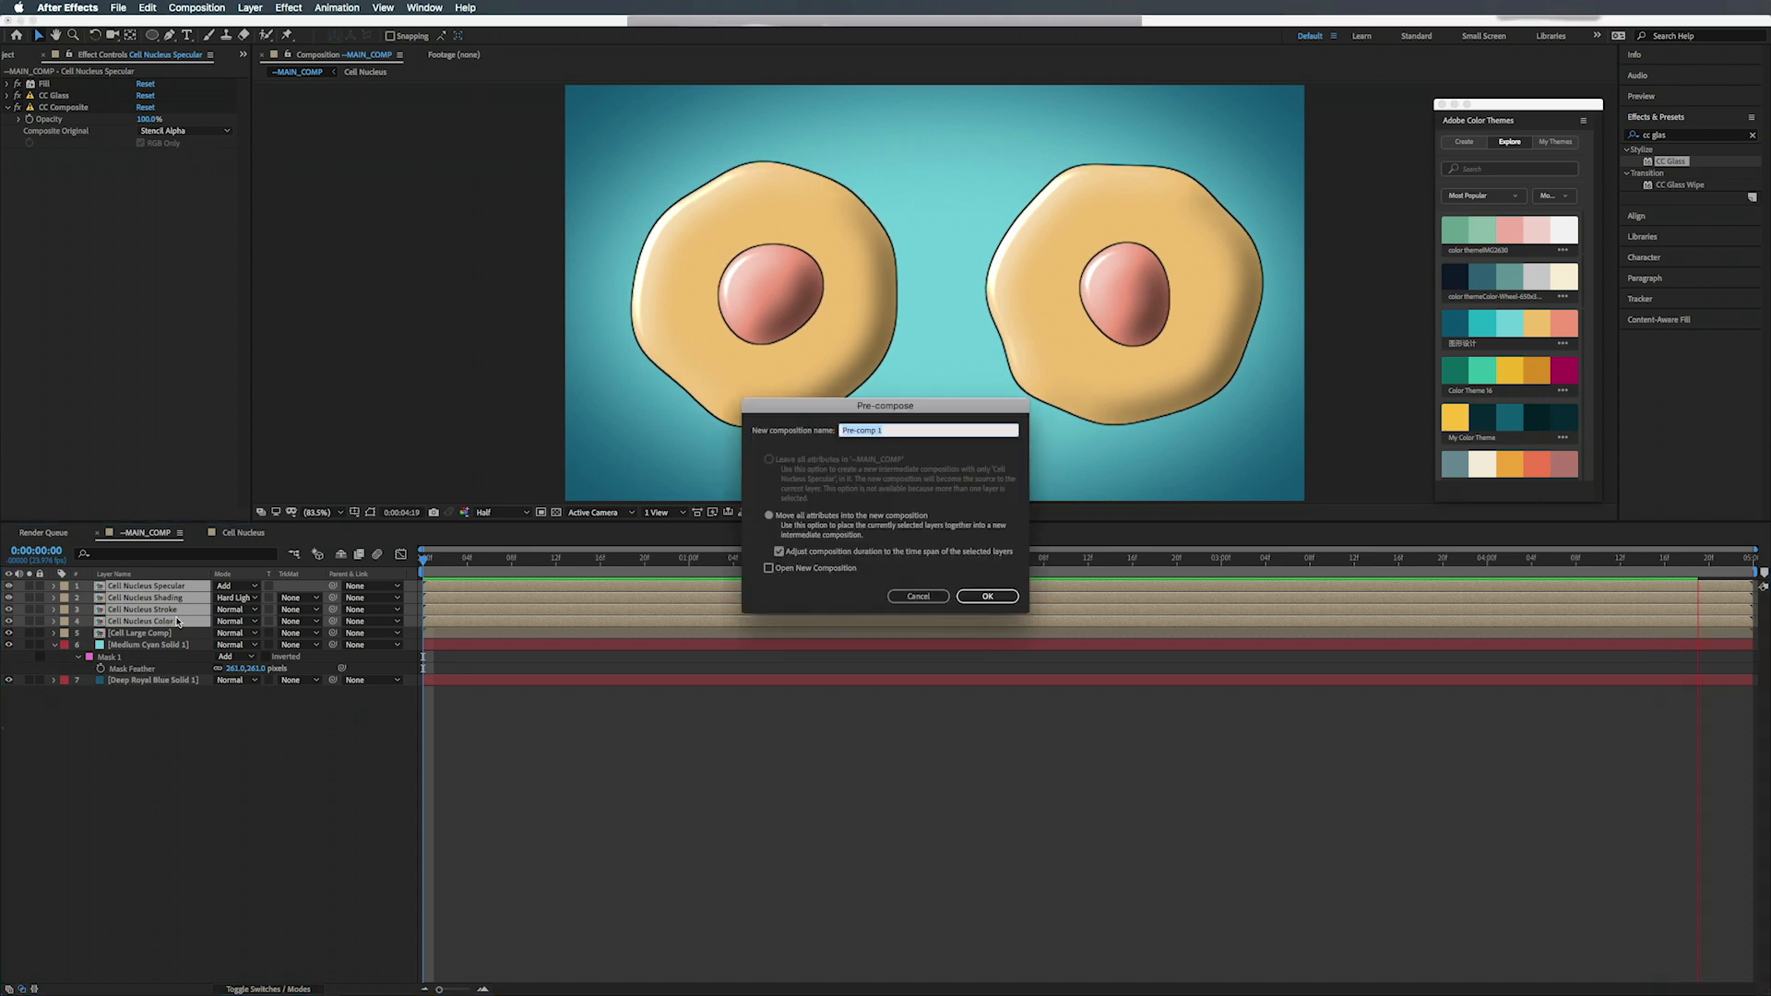
type("Cell")
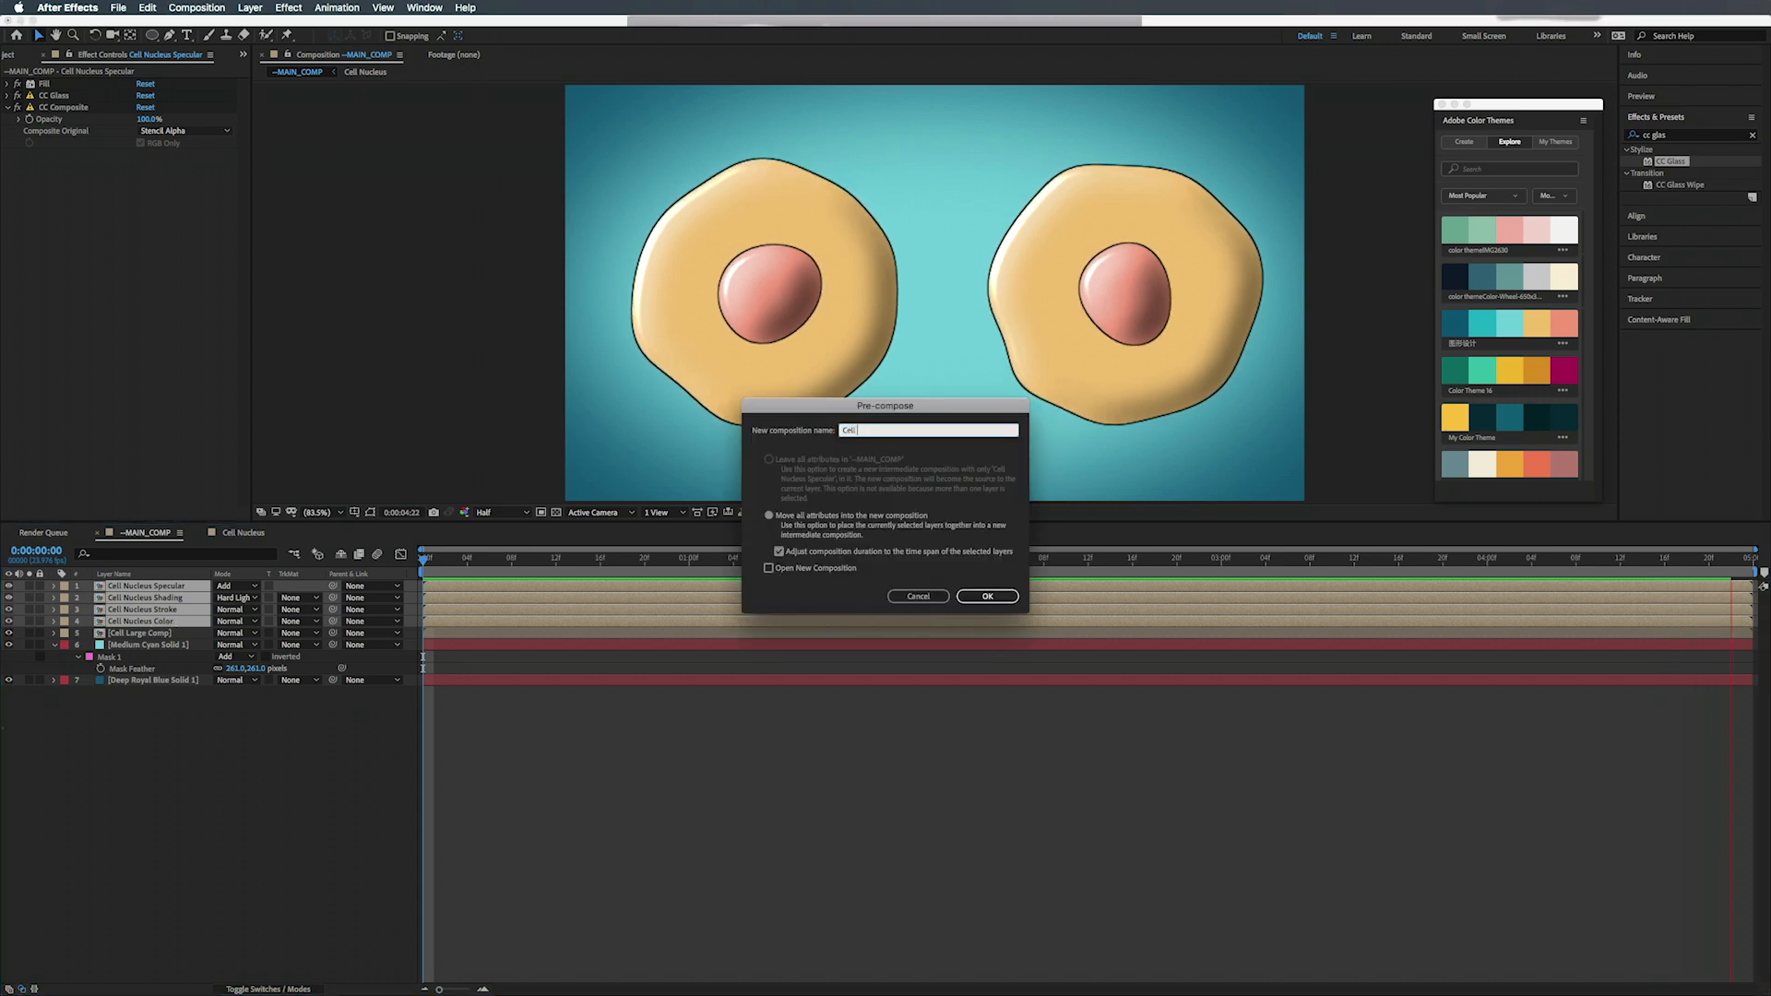
type(" Nucleus")
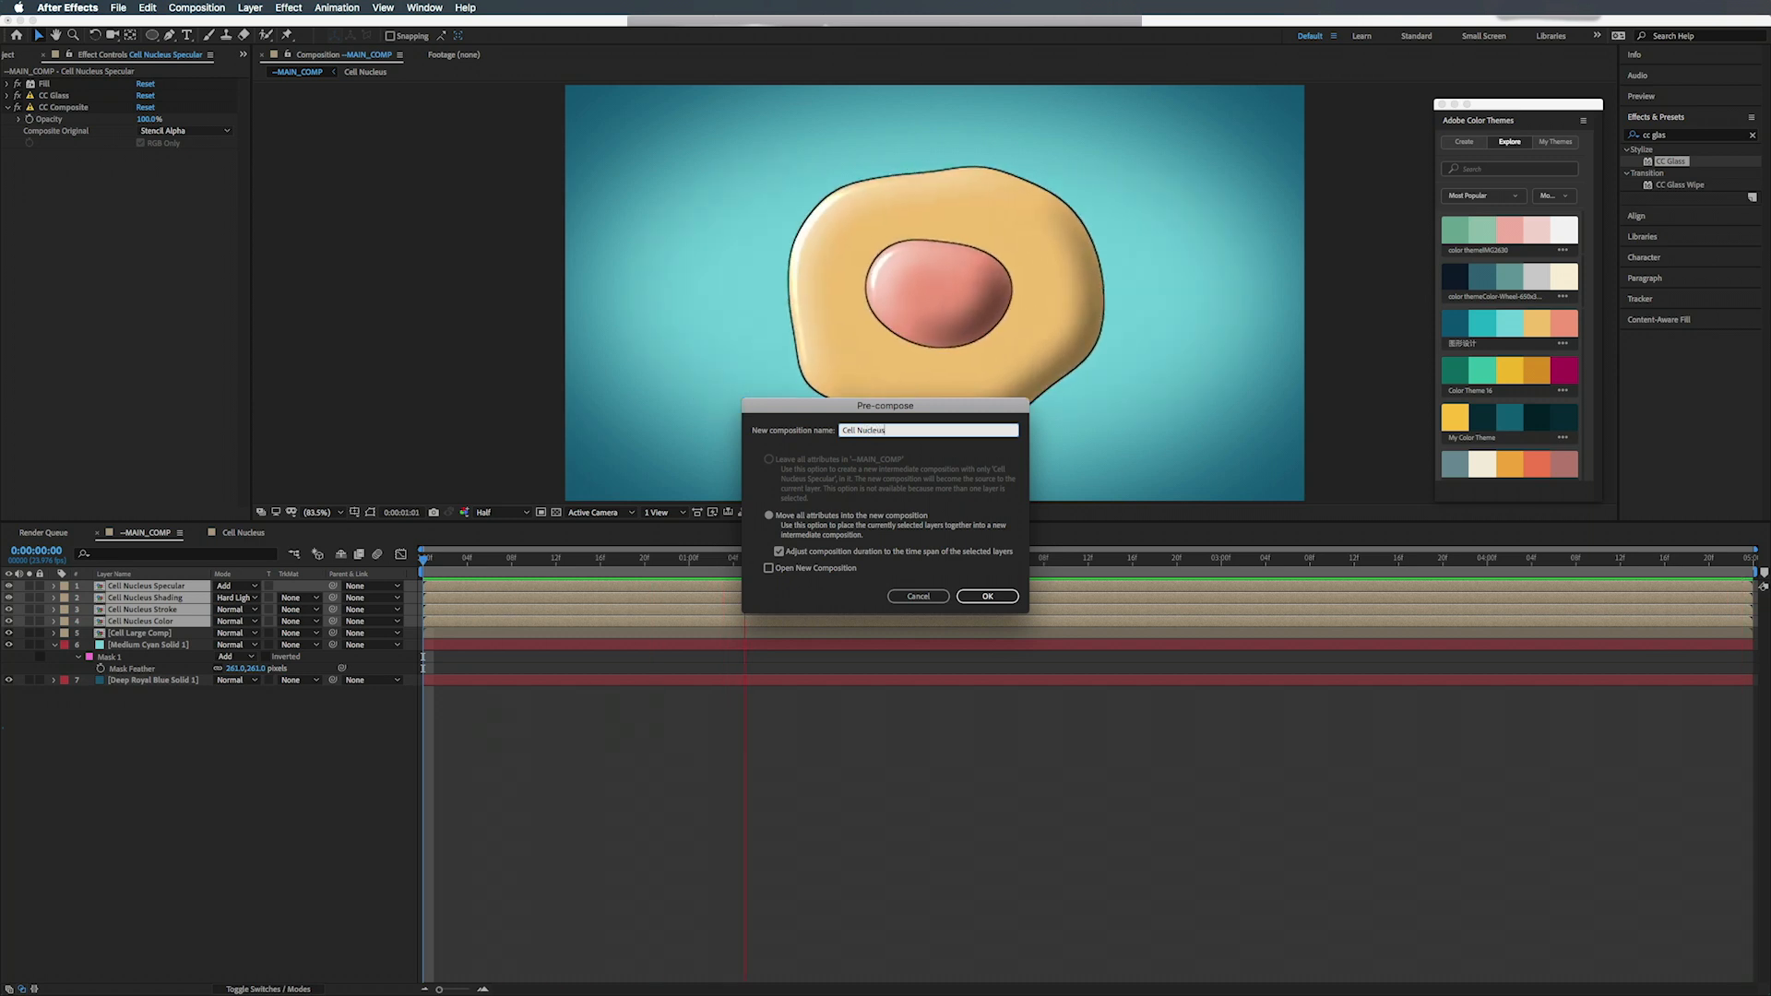
key("Return")
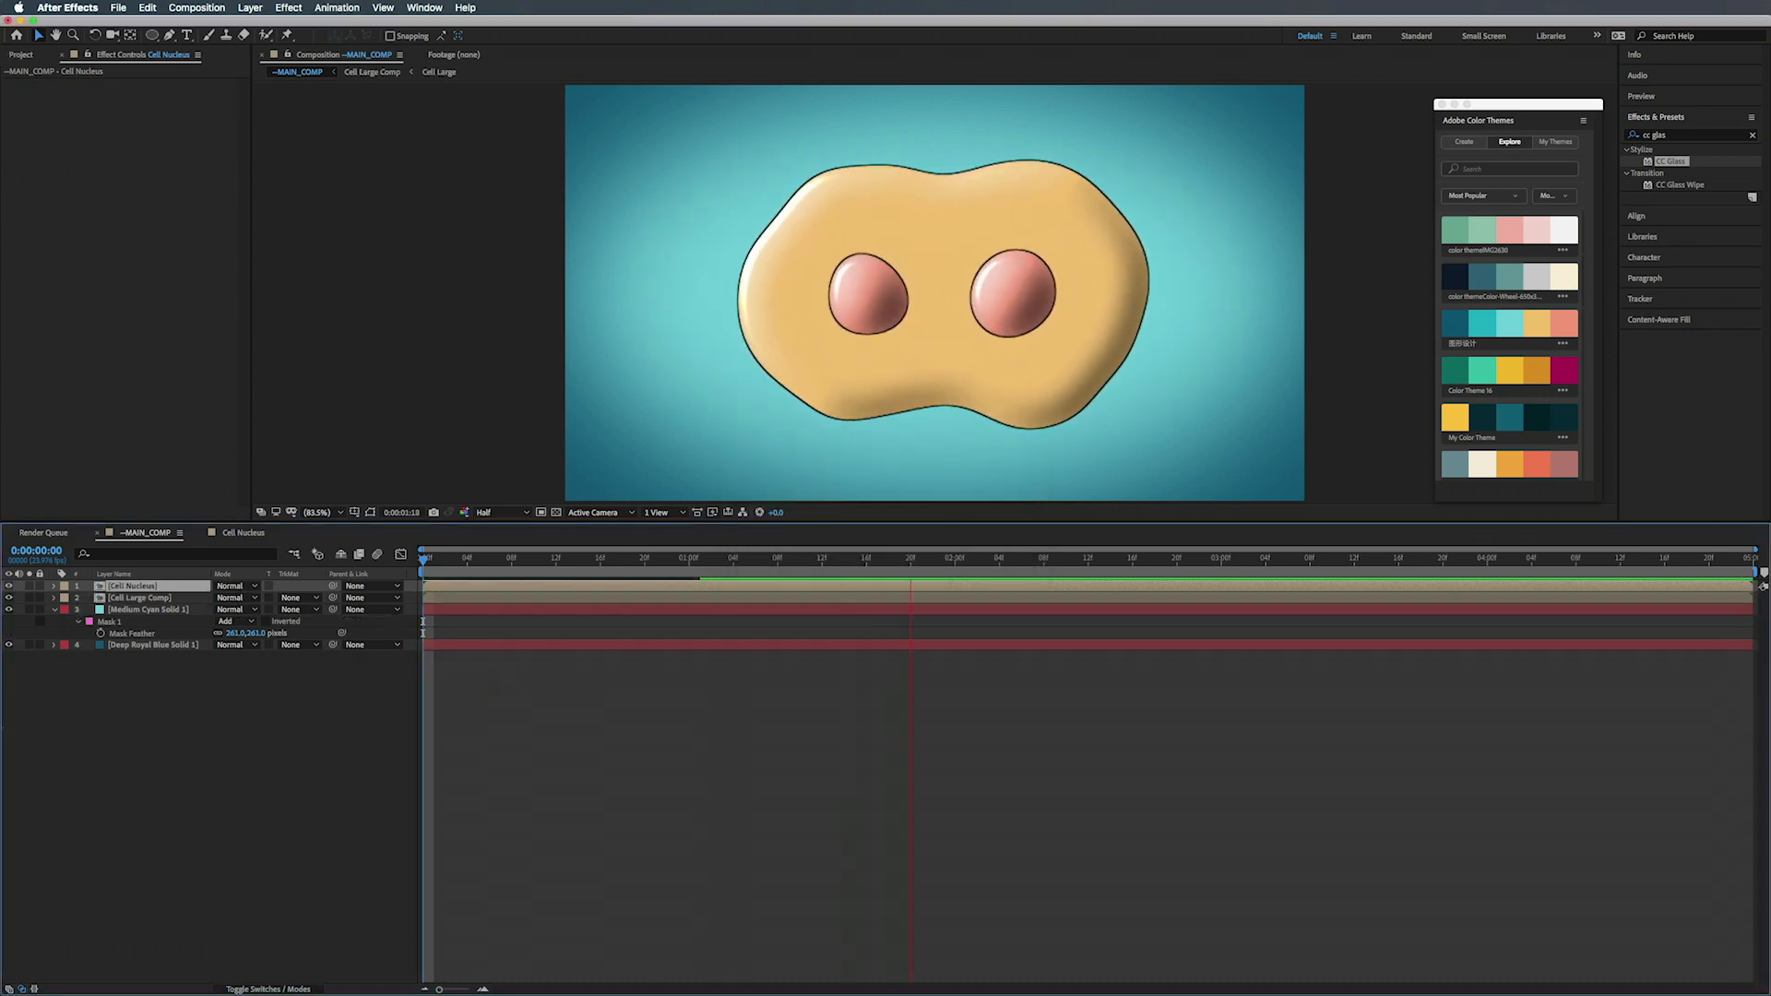
- Pre-compose the Cell Nucleus and Cell Large Comp layers into a composition named CELLS COMP
left_click(155, 599, "shift")
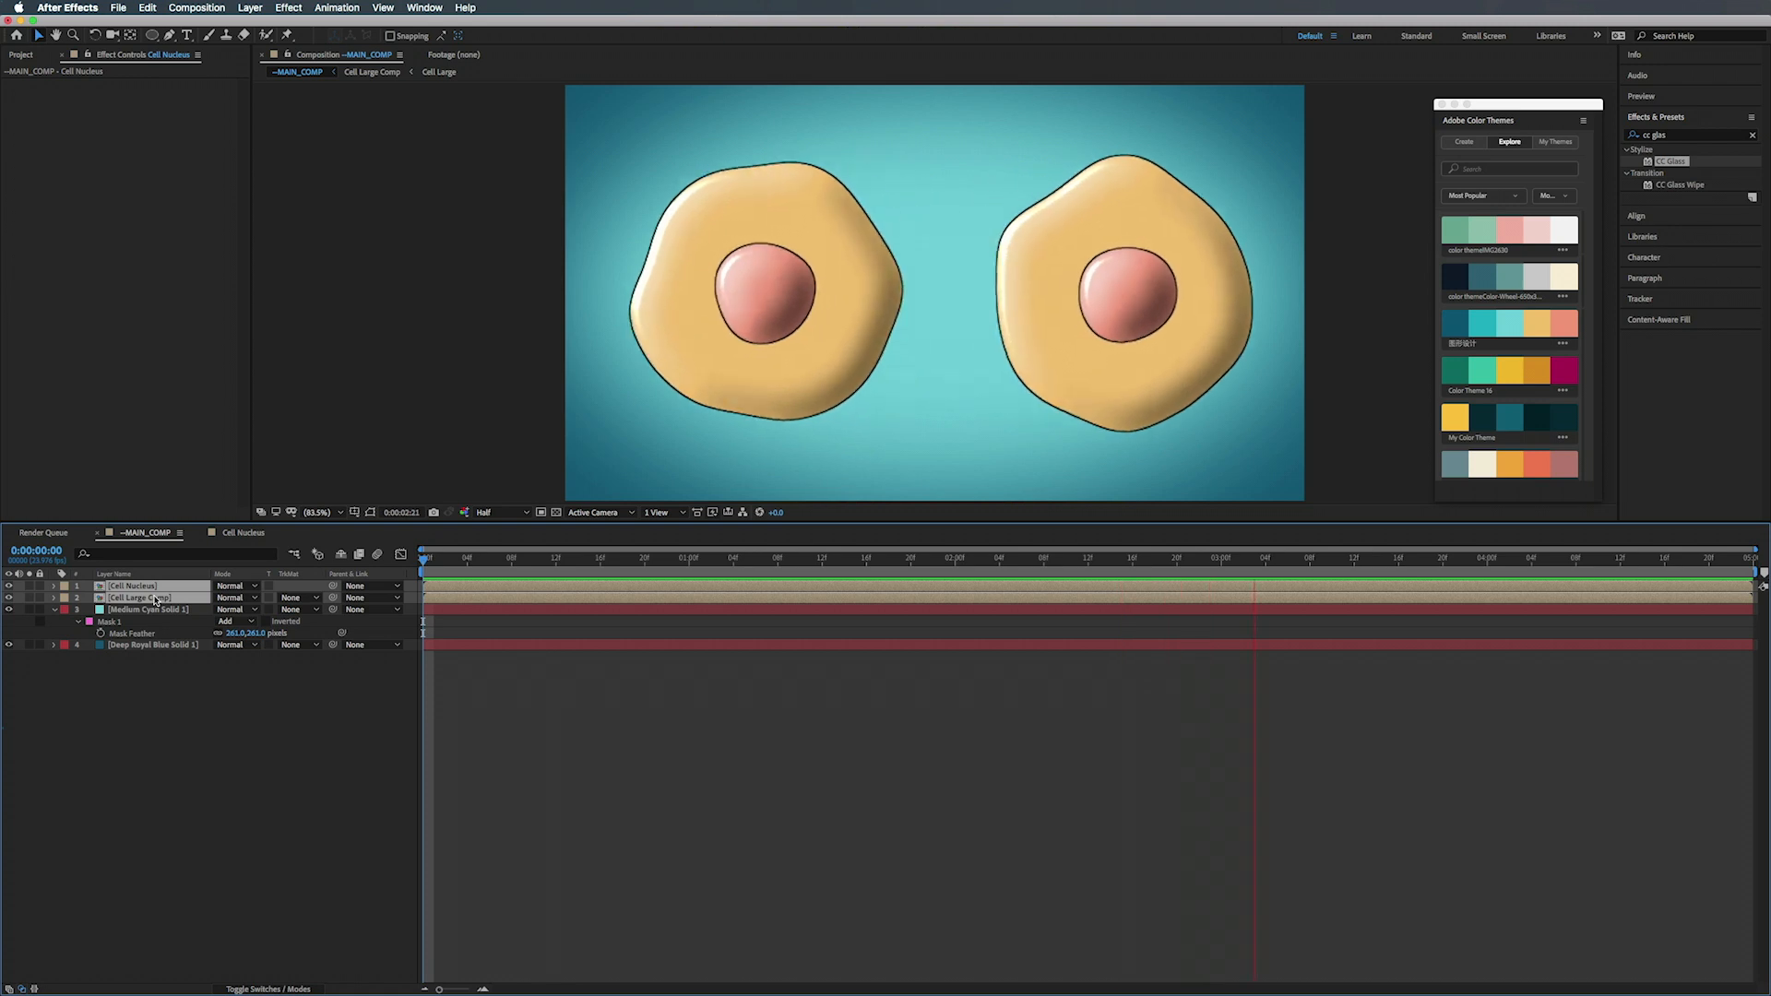
key("super+shift+c")
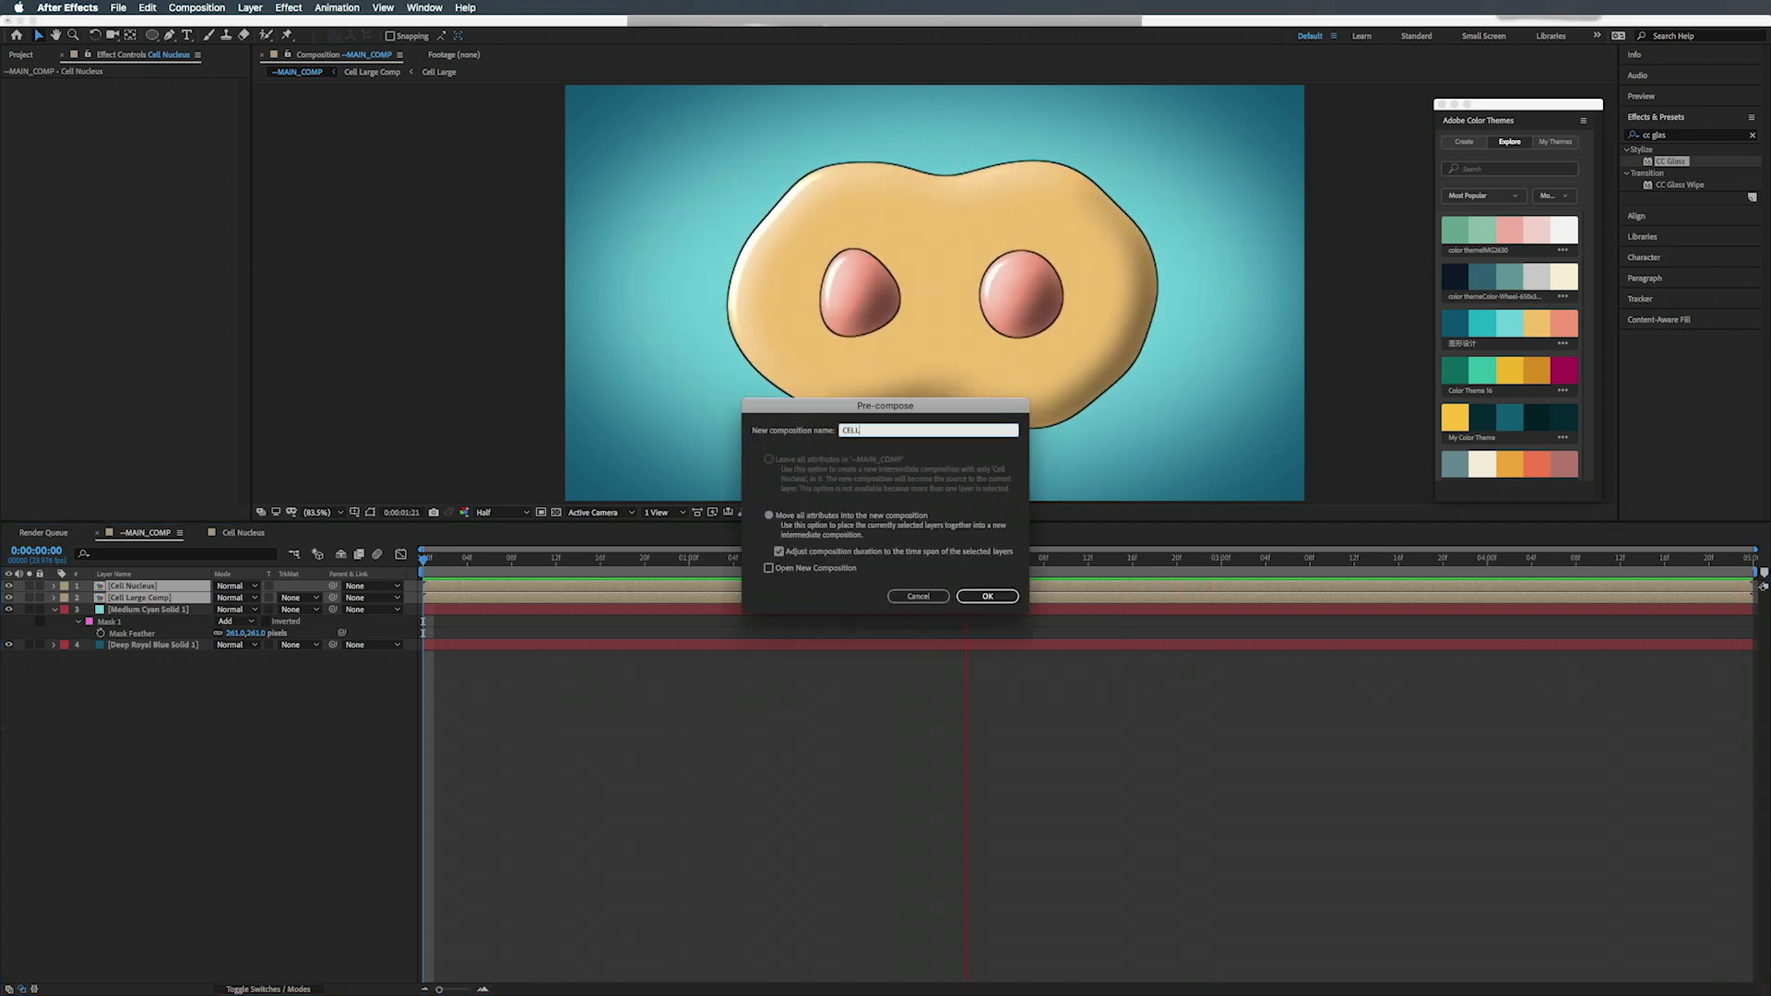
type("CELLS")
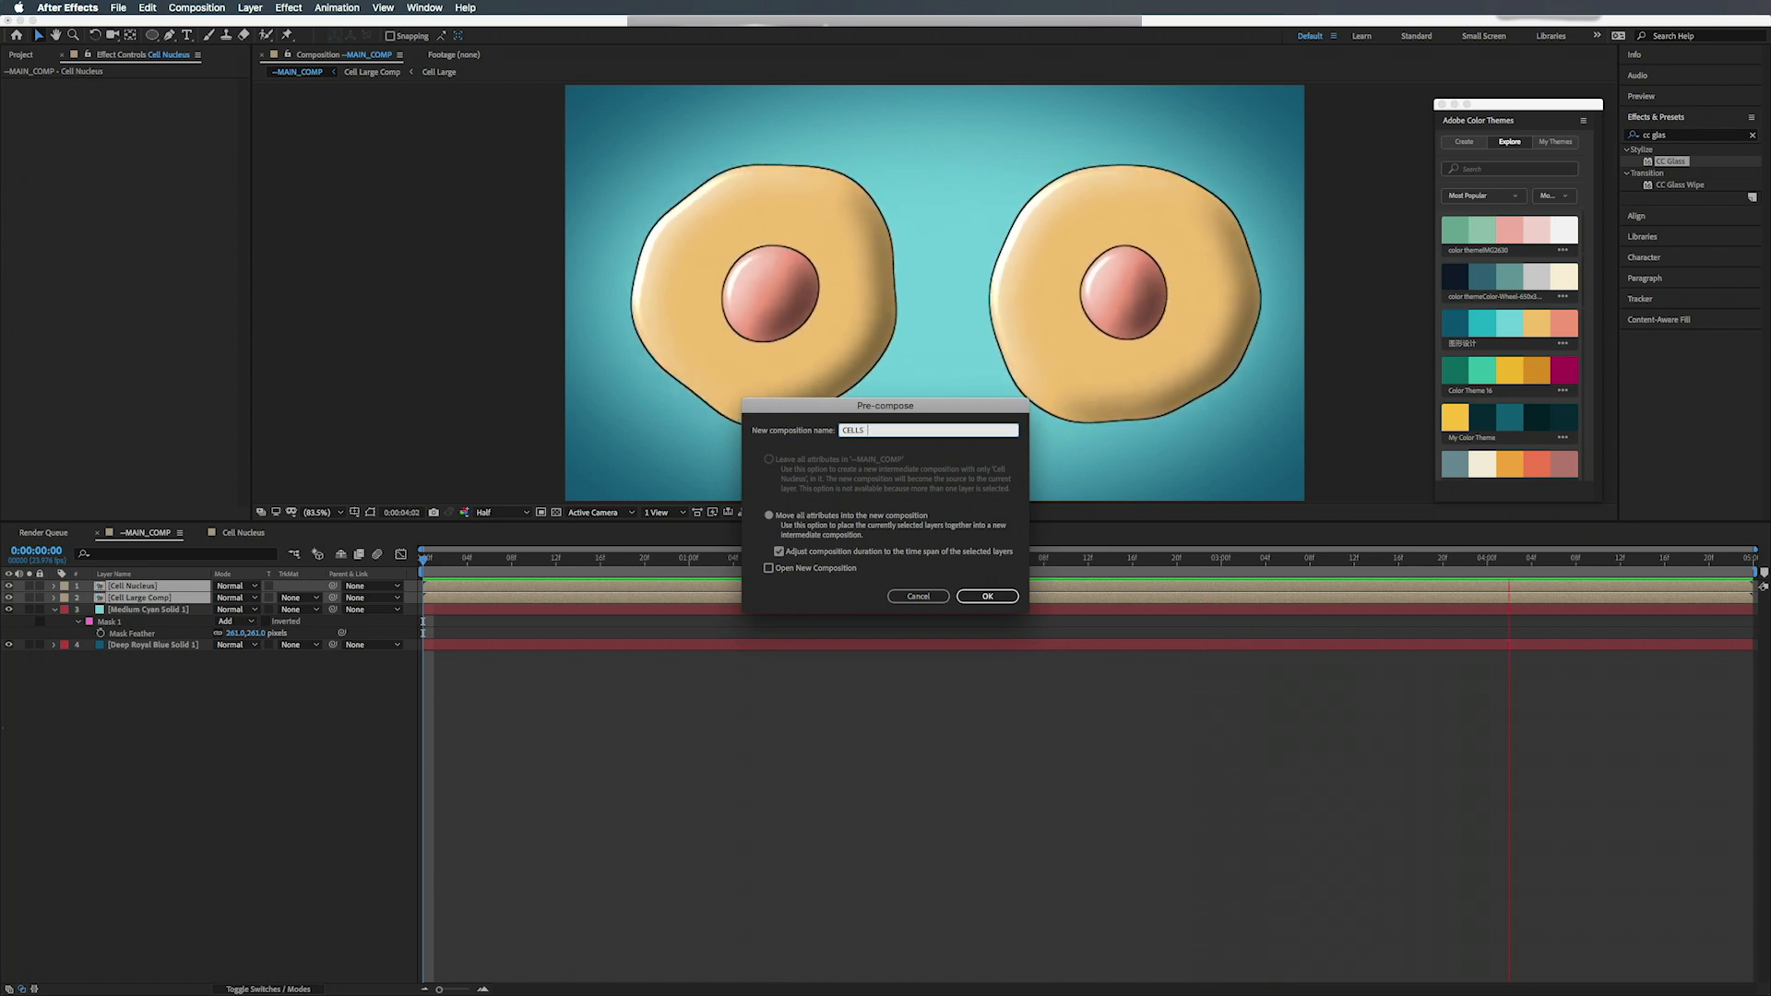
type(" COMP")
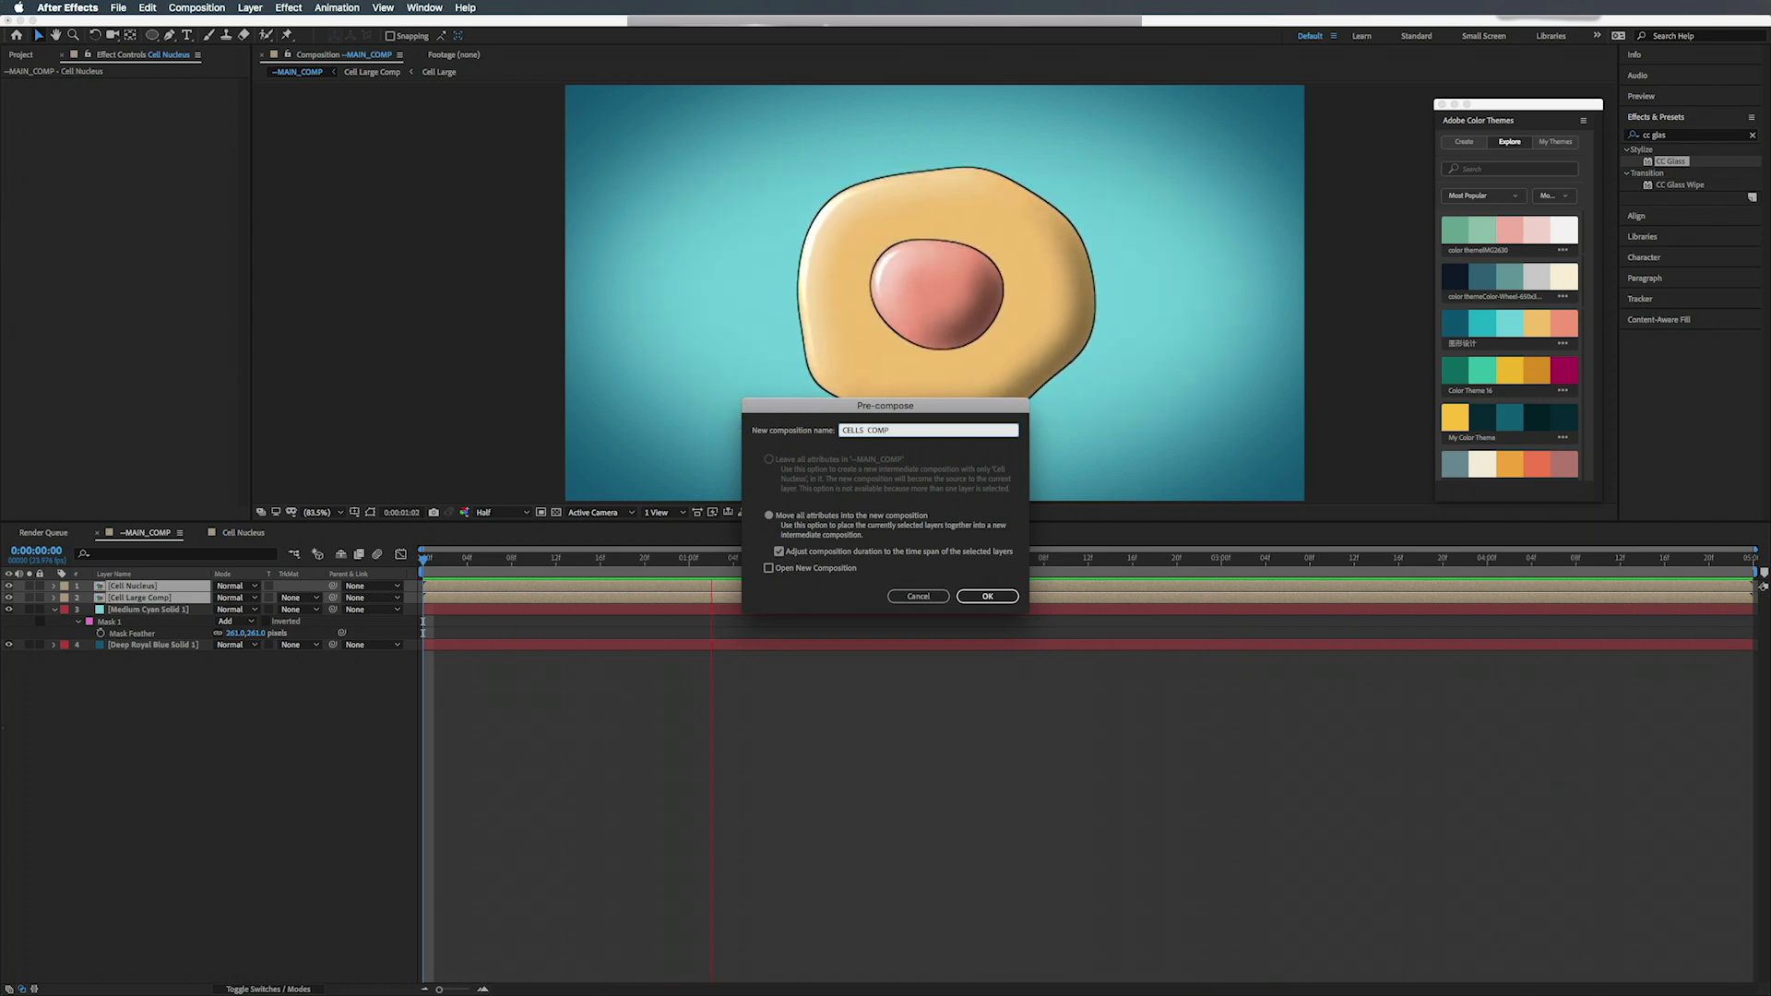
key("Return")
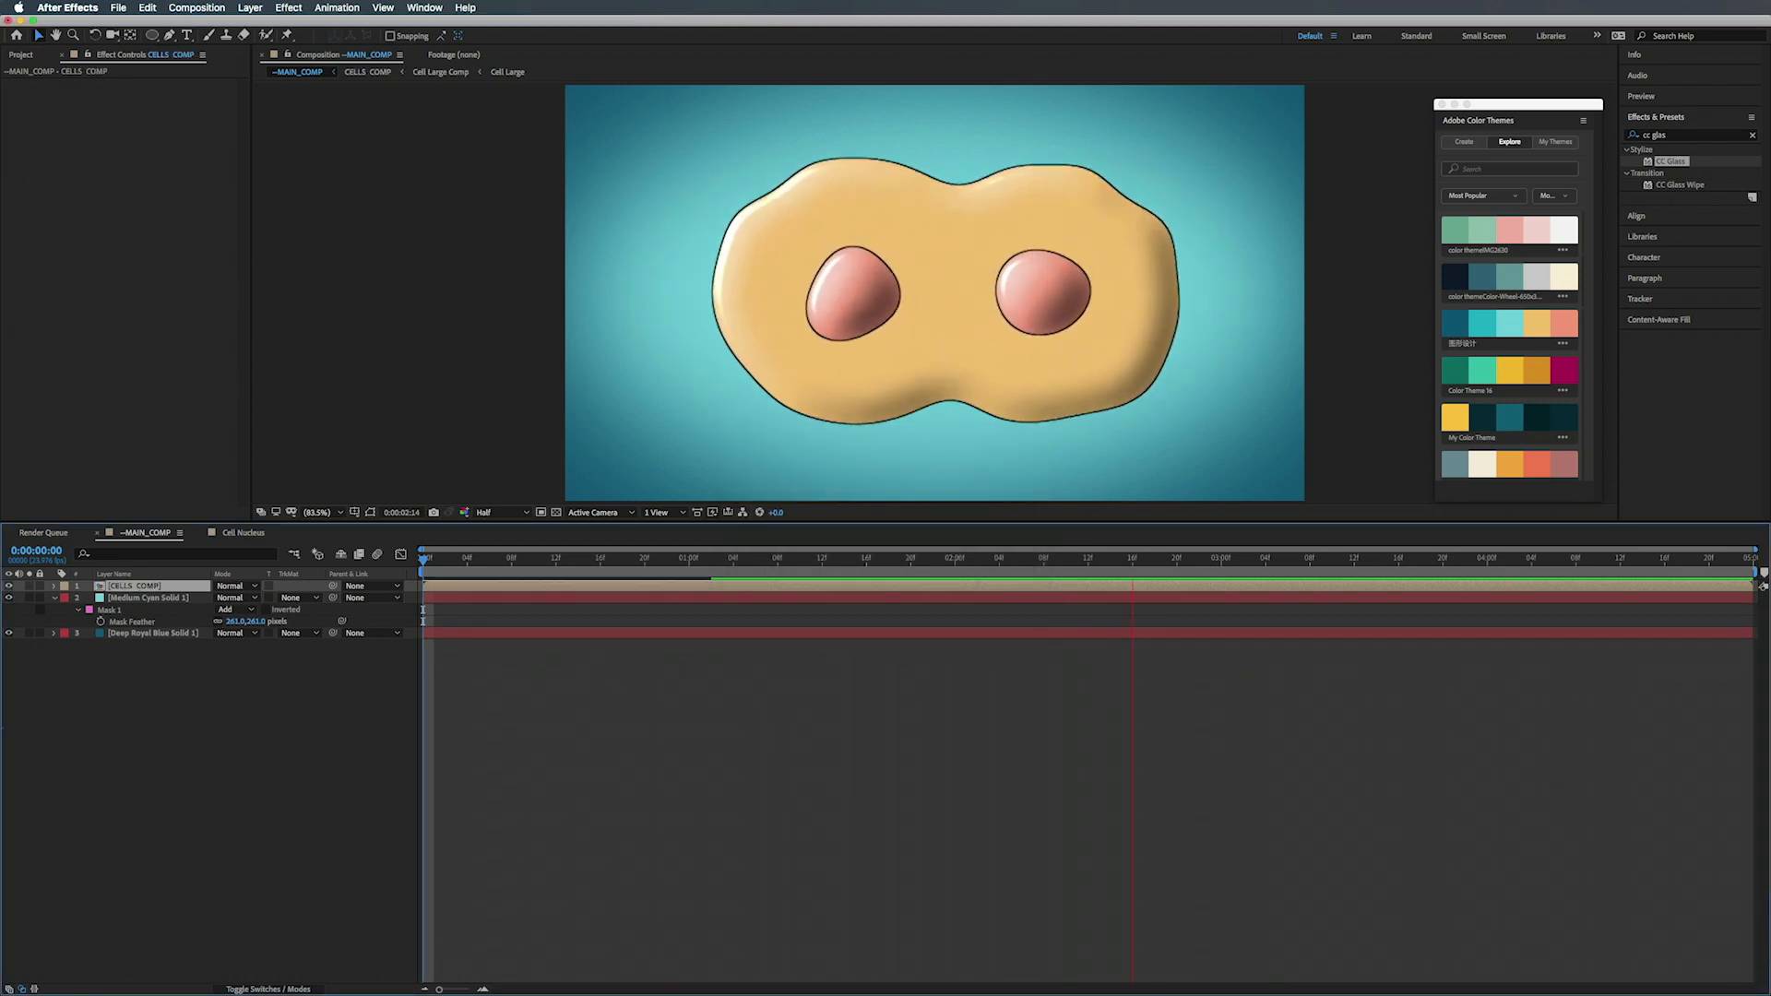
- Pre-compose the Medium Cyan and Deep Royal Blue solid layers into a composition named BG
left_click(148, 597)
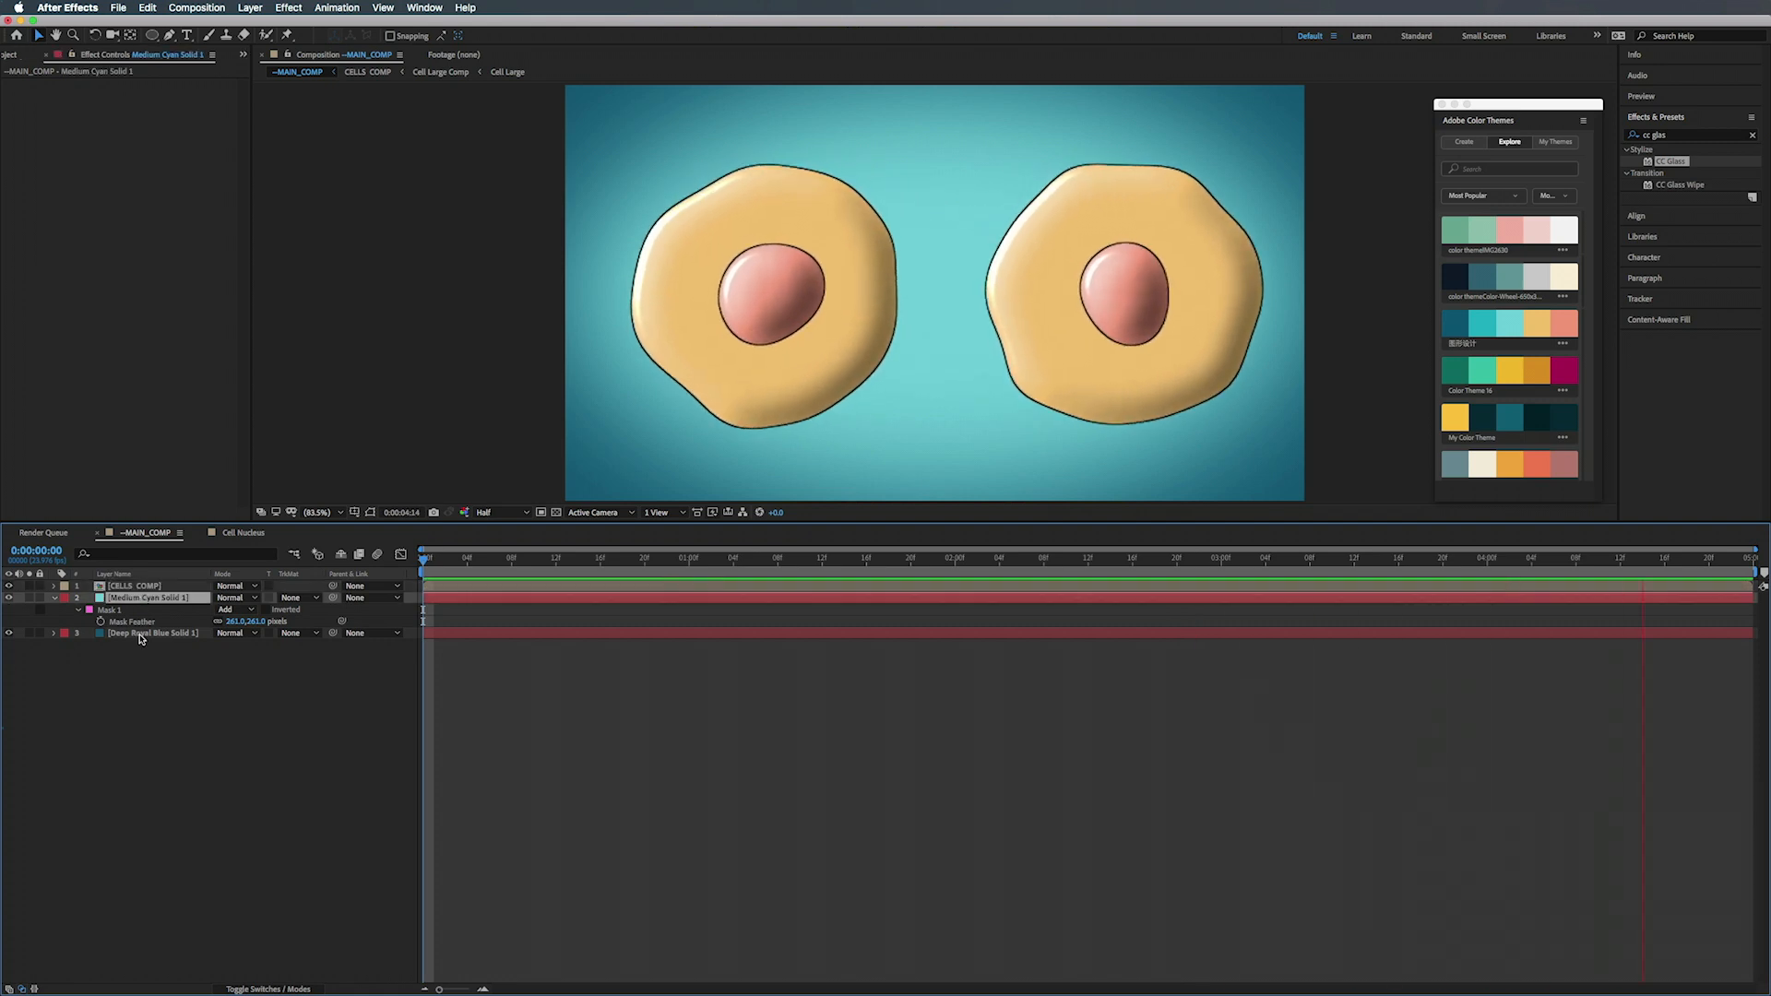
left_click(142, 634, "shift")
key("super+shift+c")
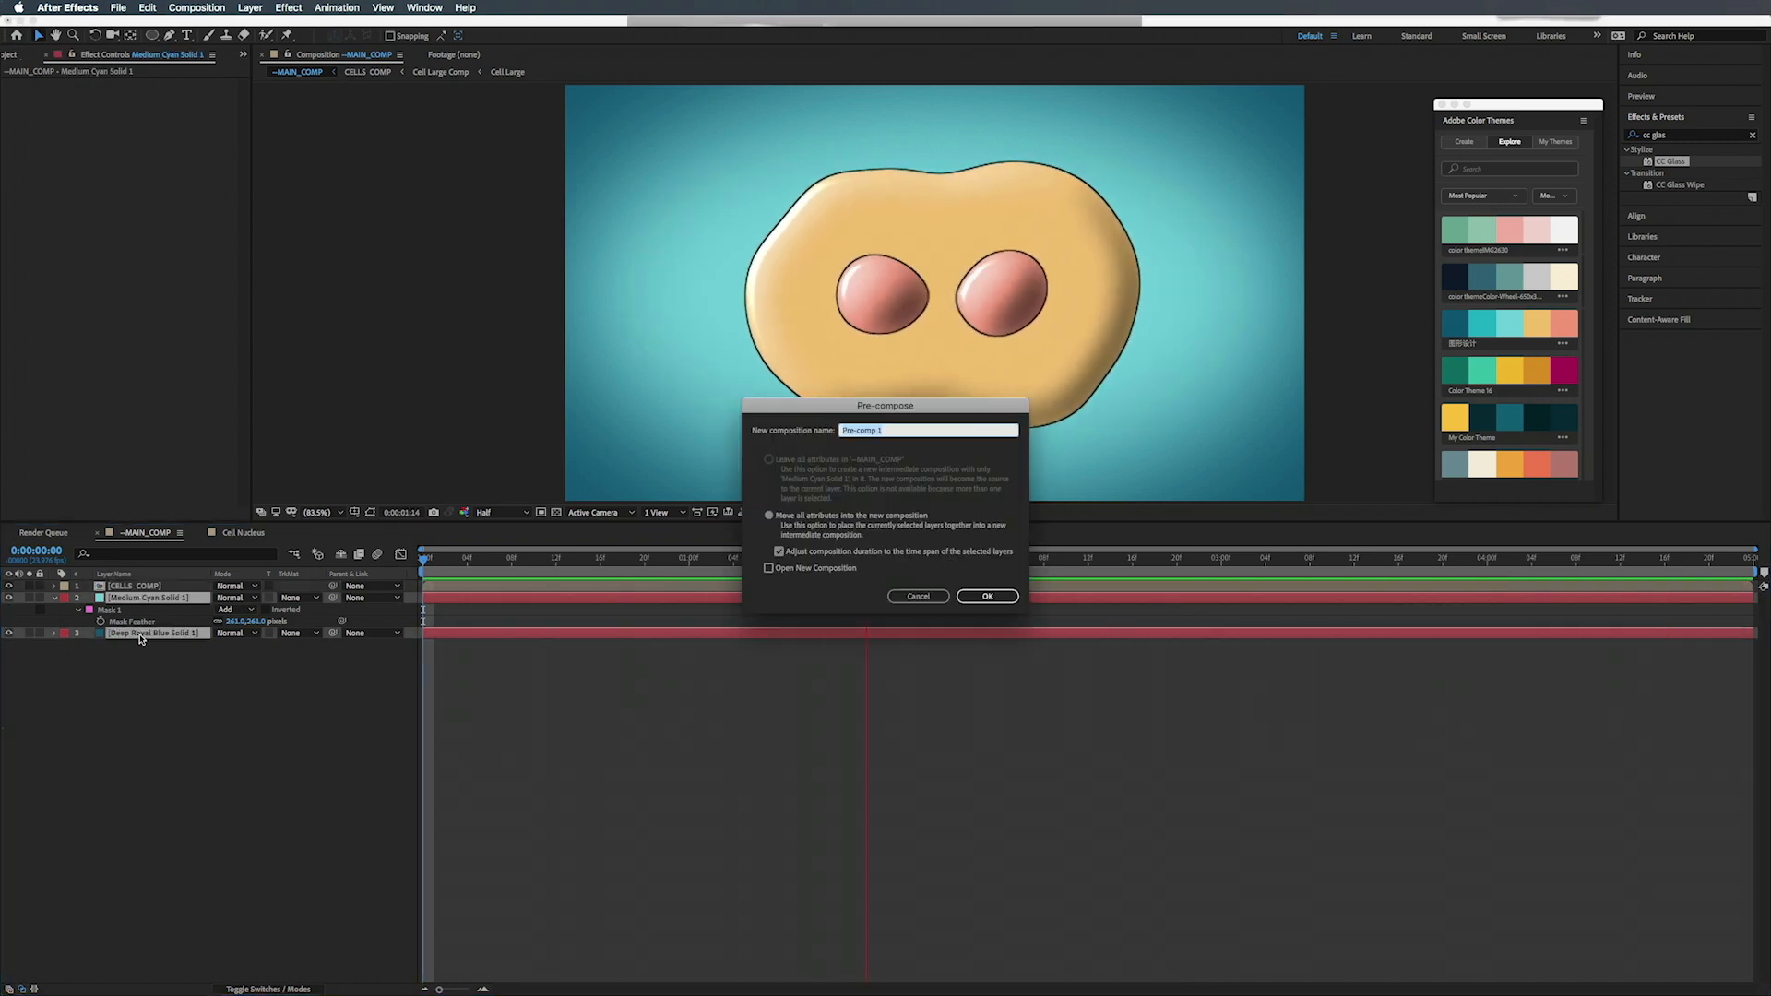
type("BG")
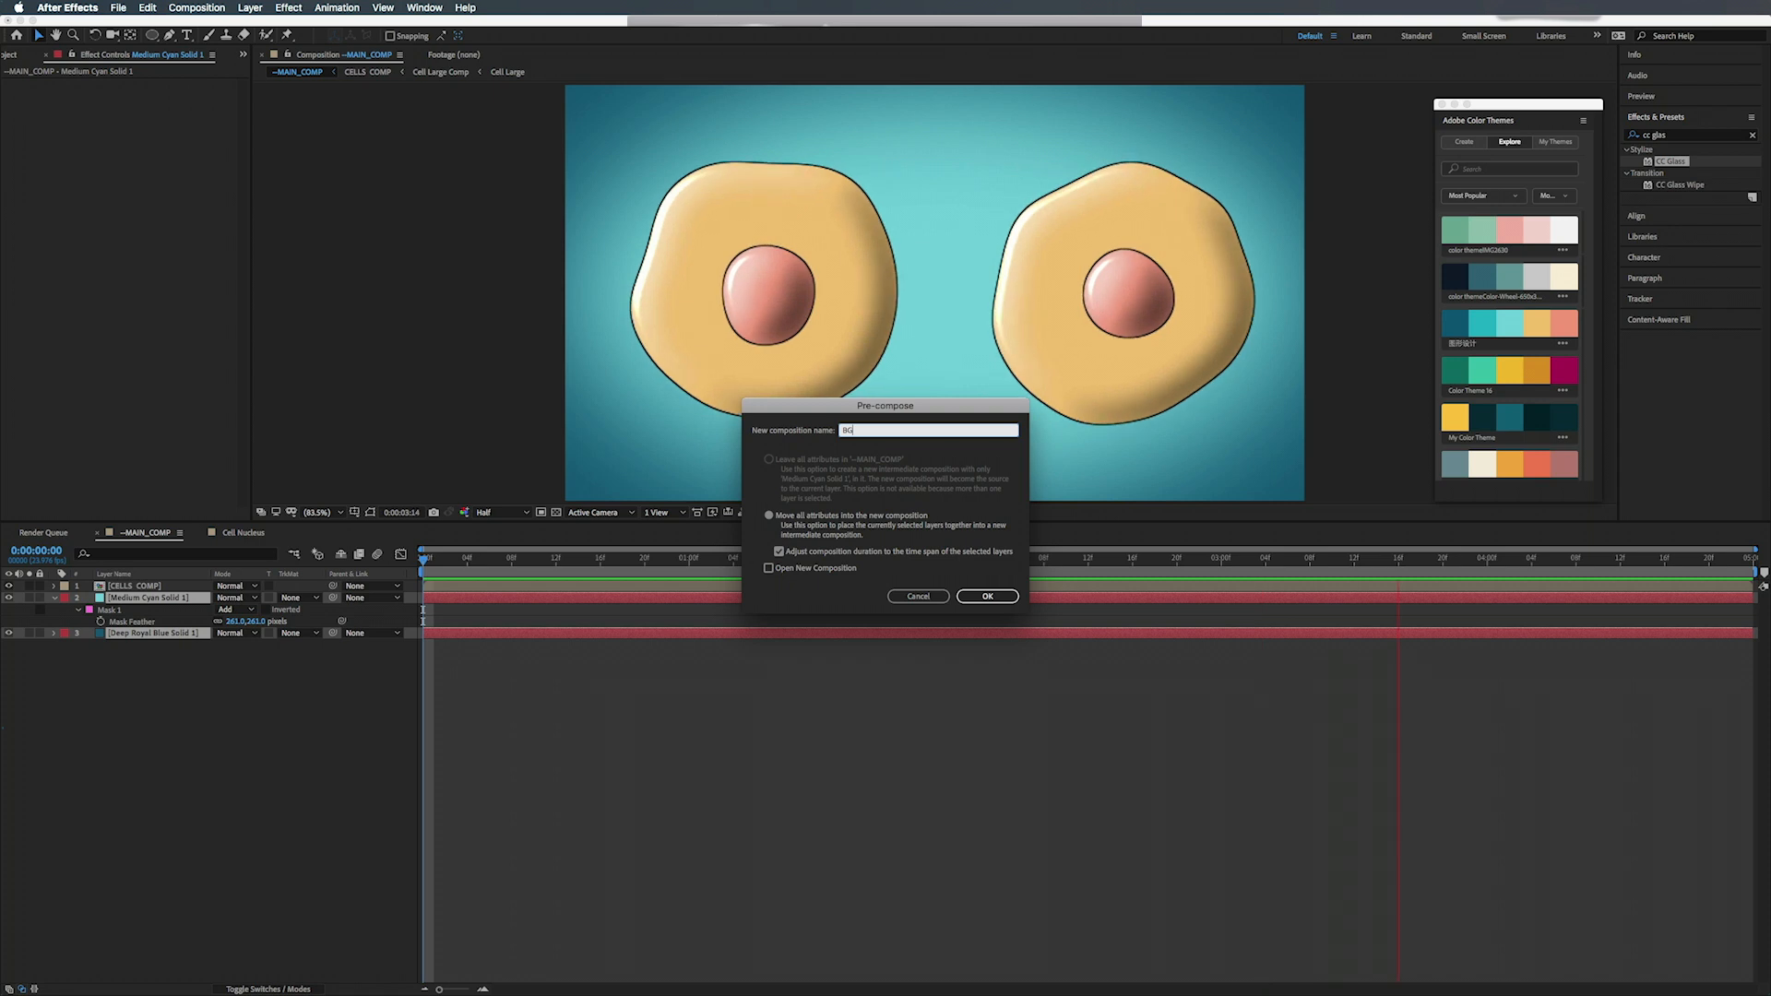
key("Return")
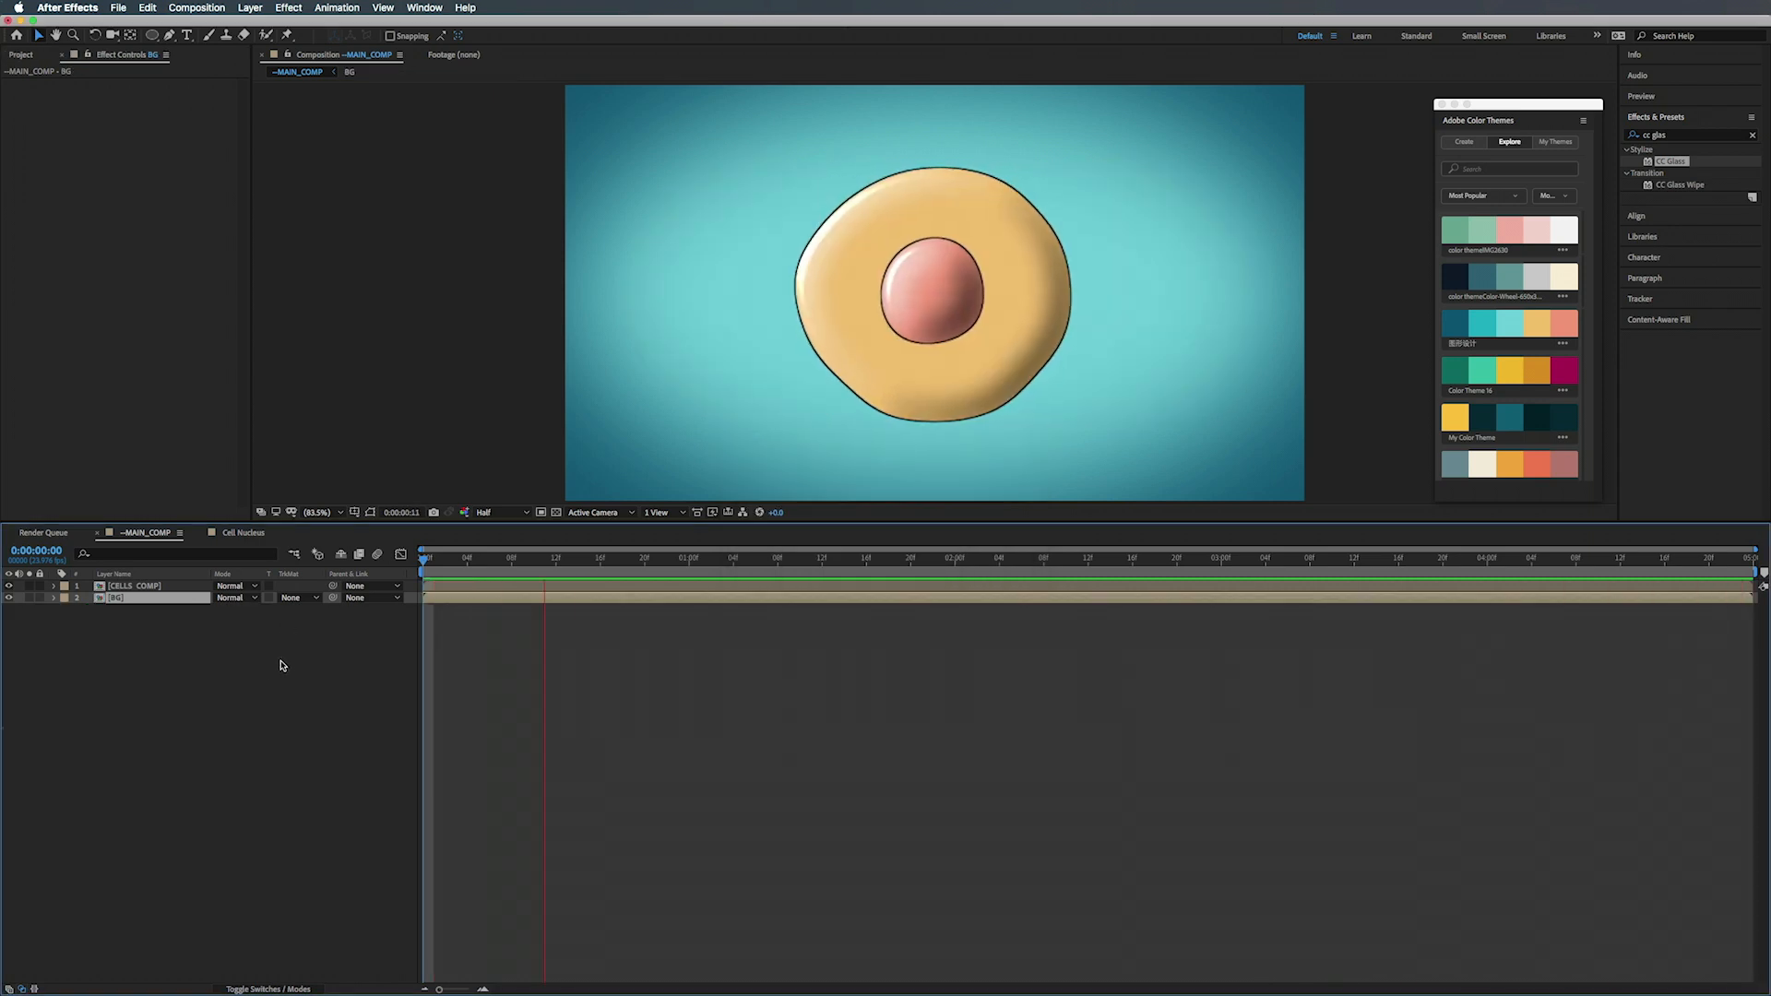
- Open Cell Large Comp inside CELLS COMP and set the CC Glass light direction of the Cell Large Specular layer to 60°
left_click(127, 587)
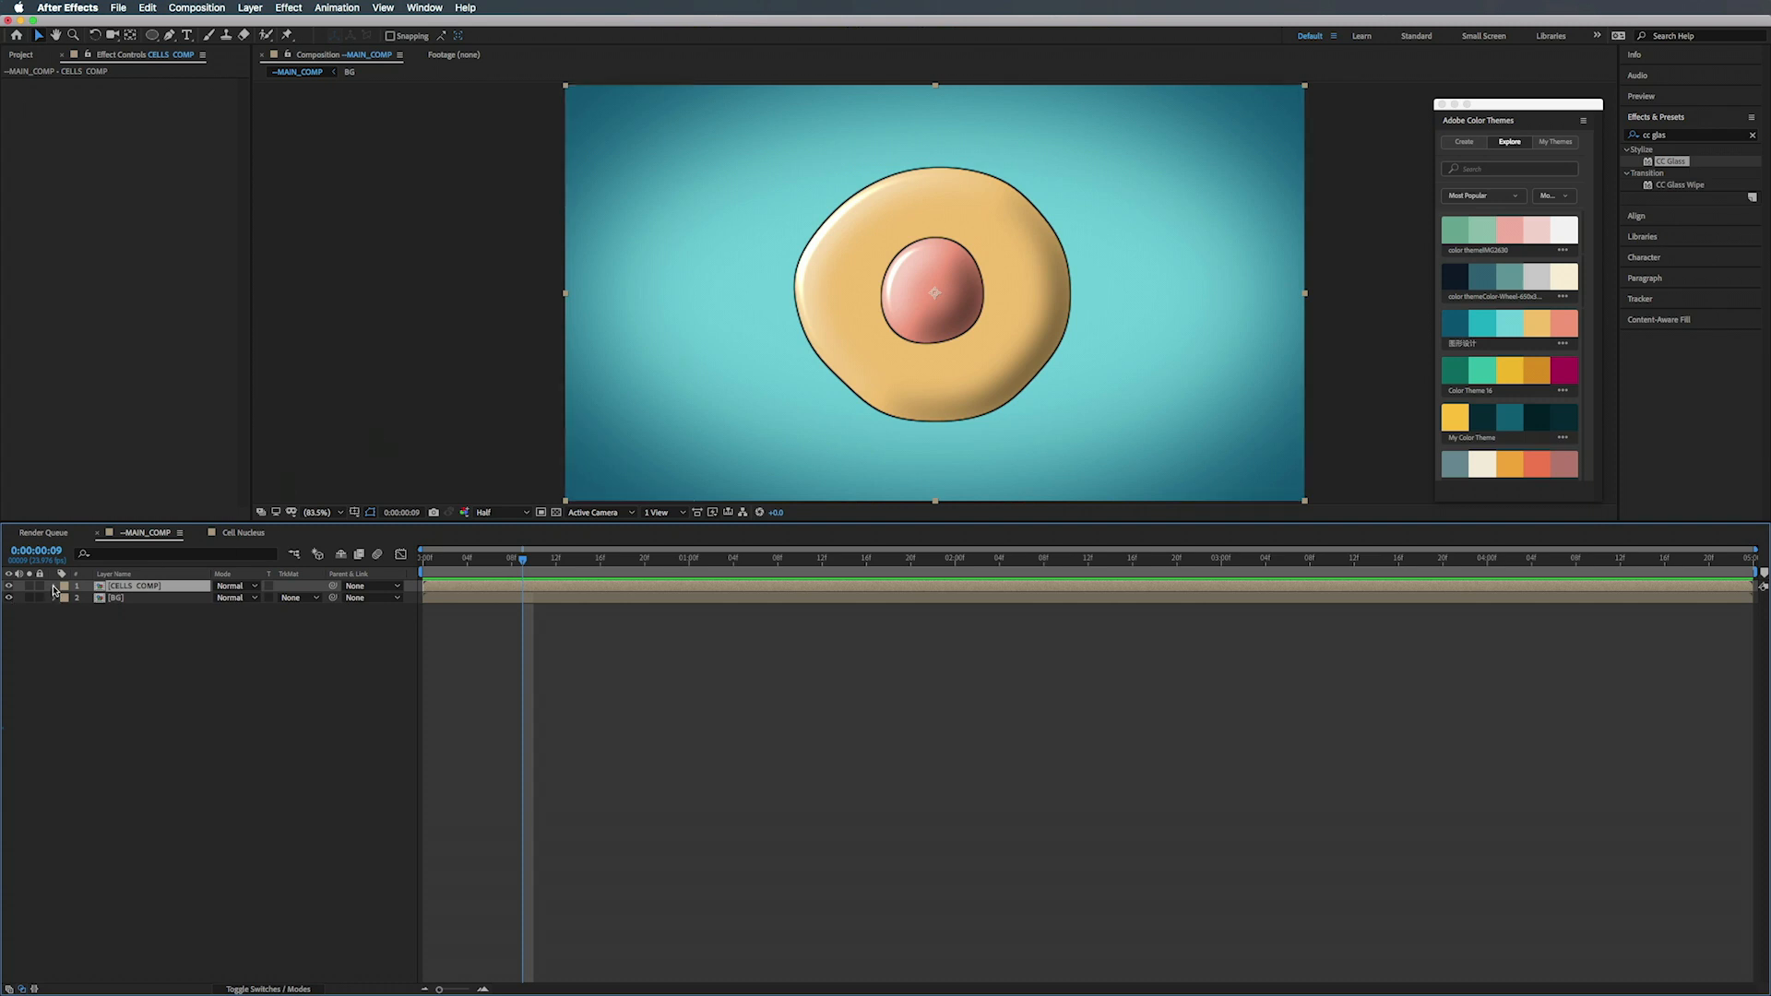
double_click(154, 587)
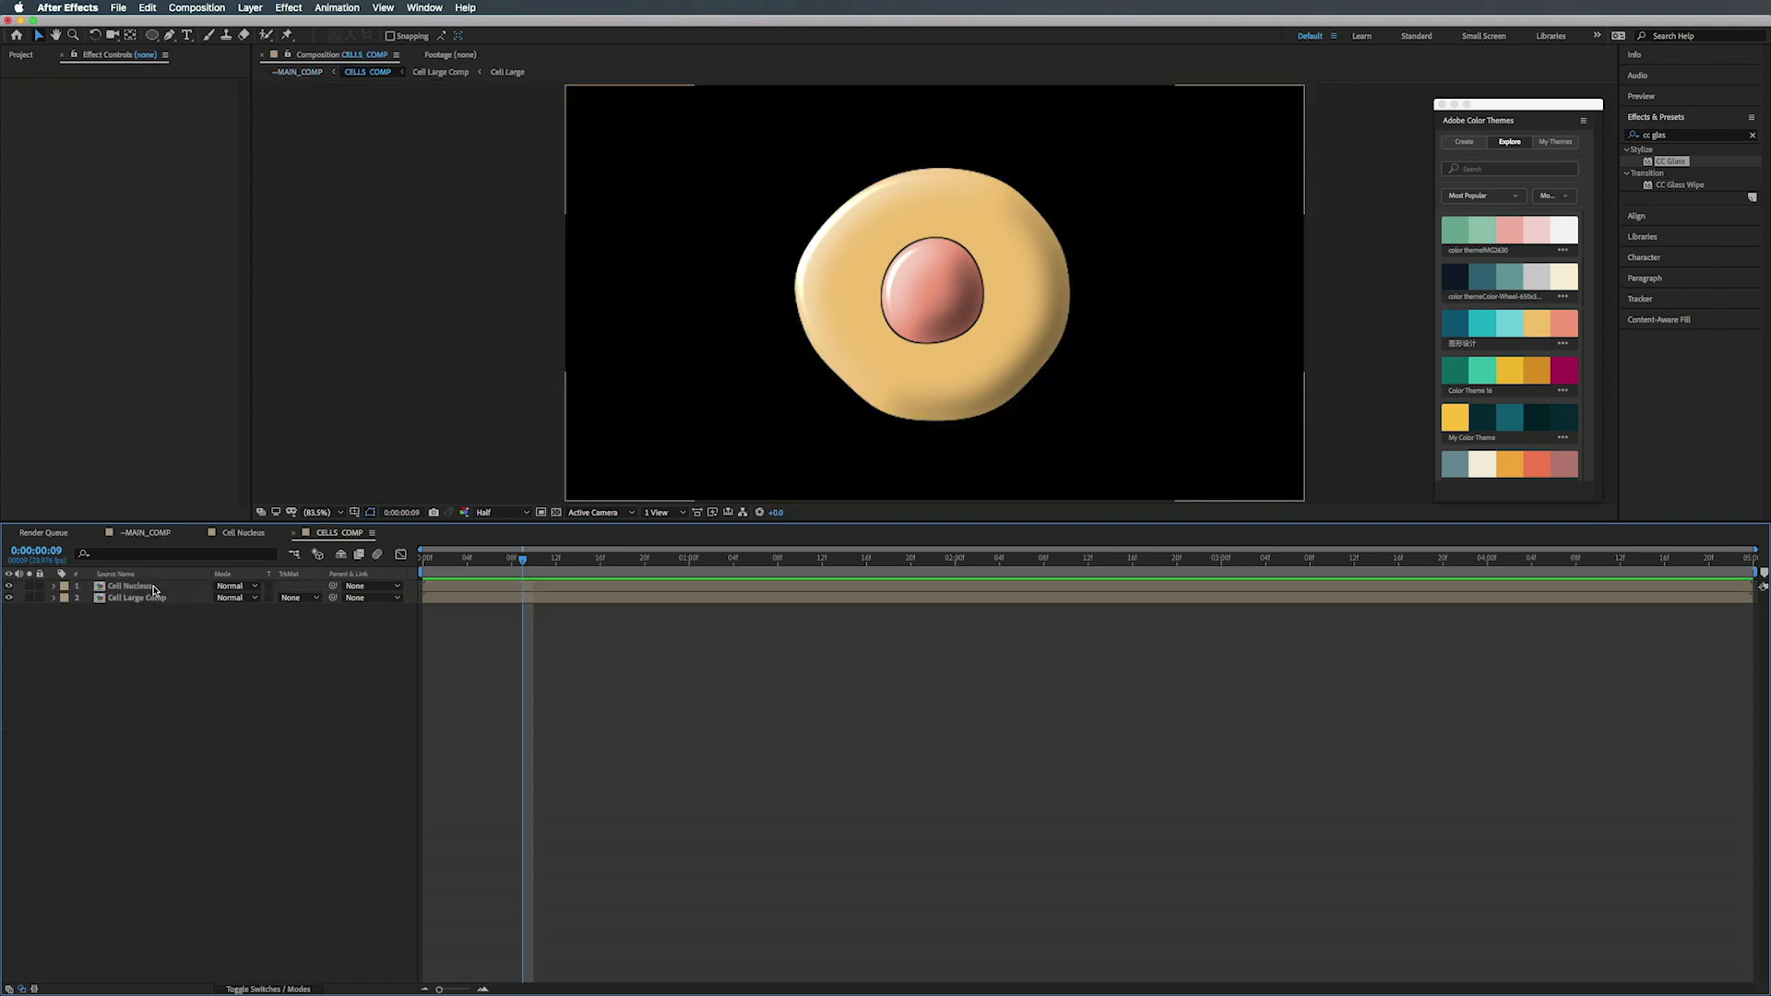
double_click(143, 598)
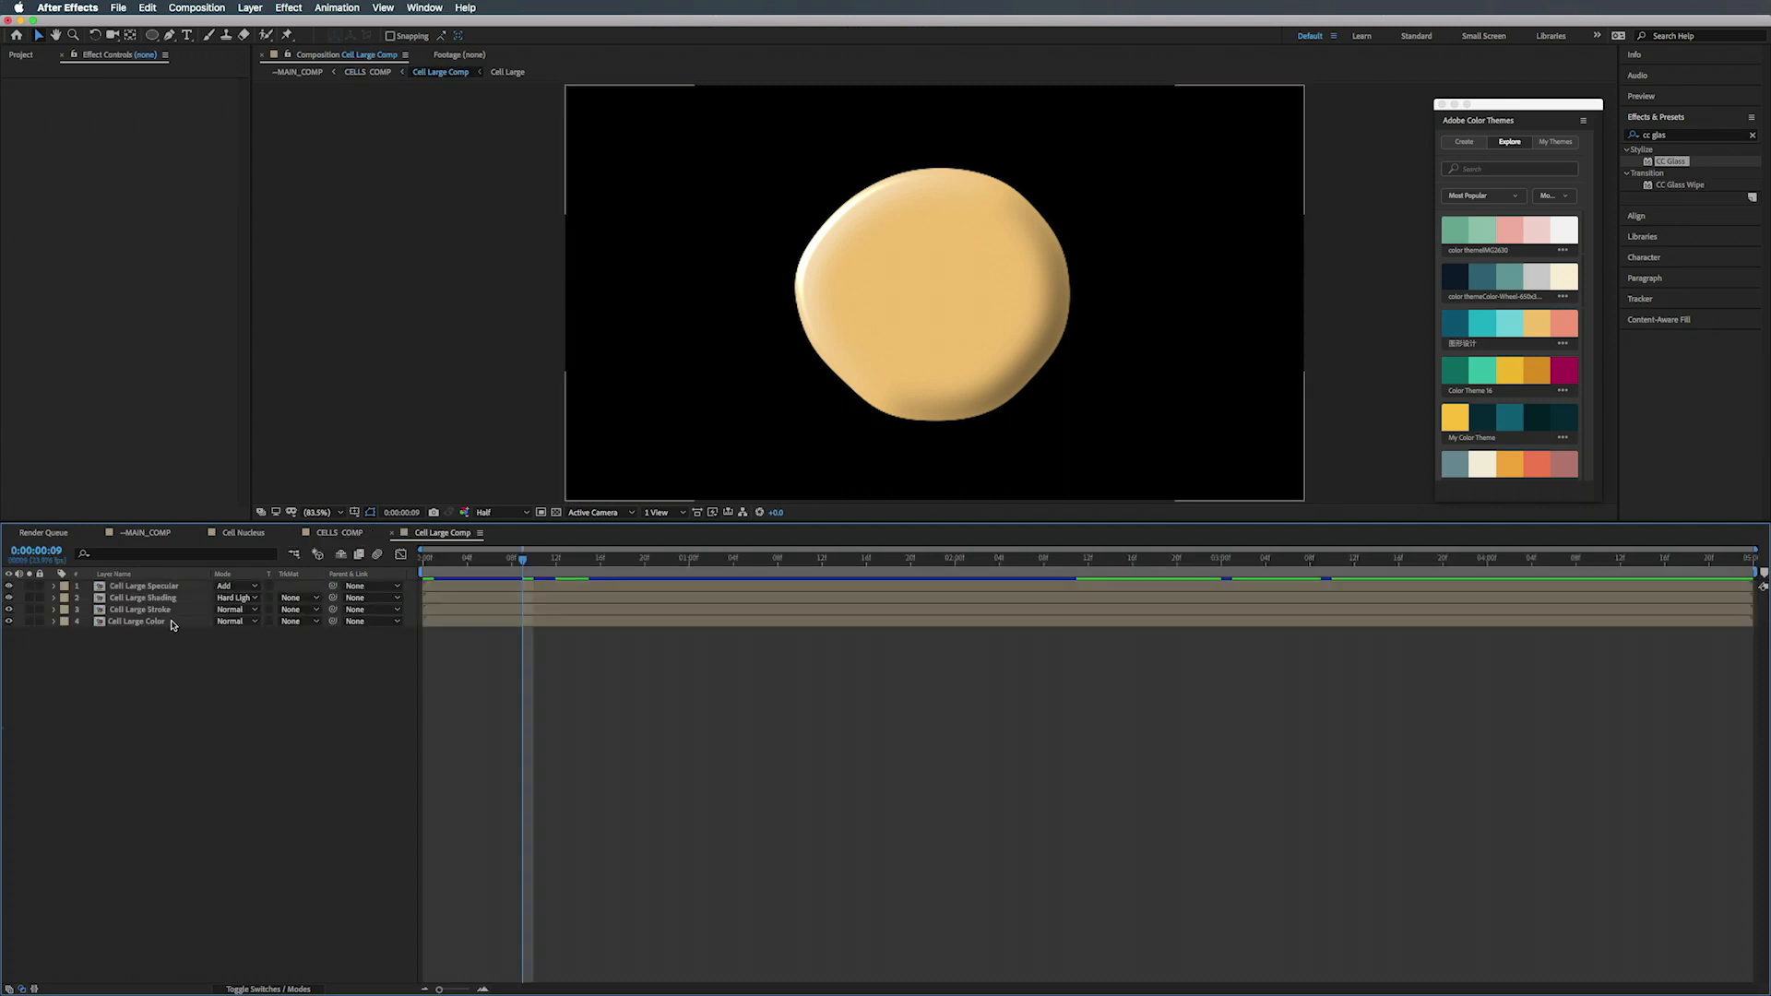
double_click(130, 593)
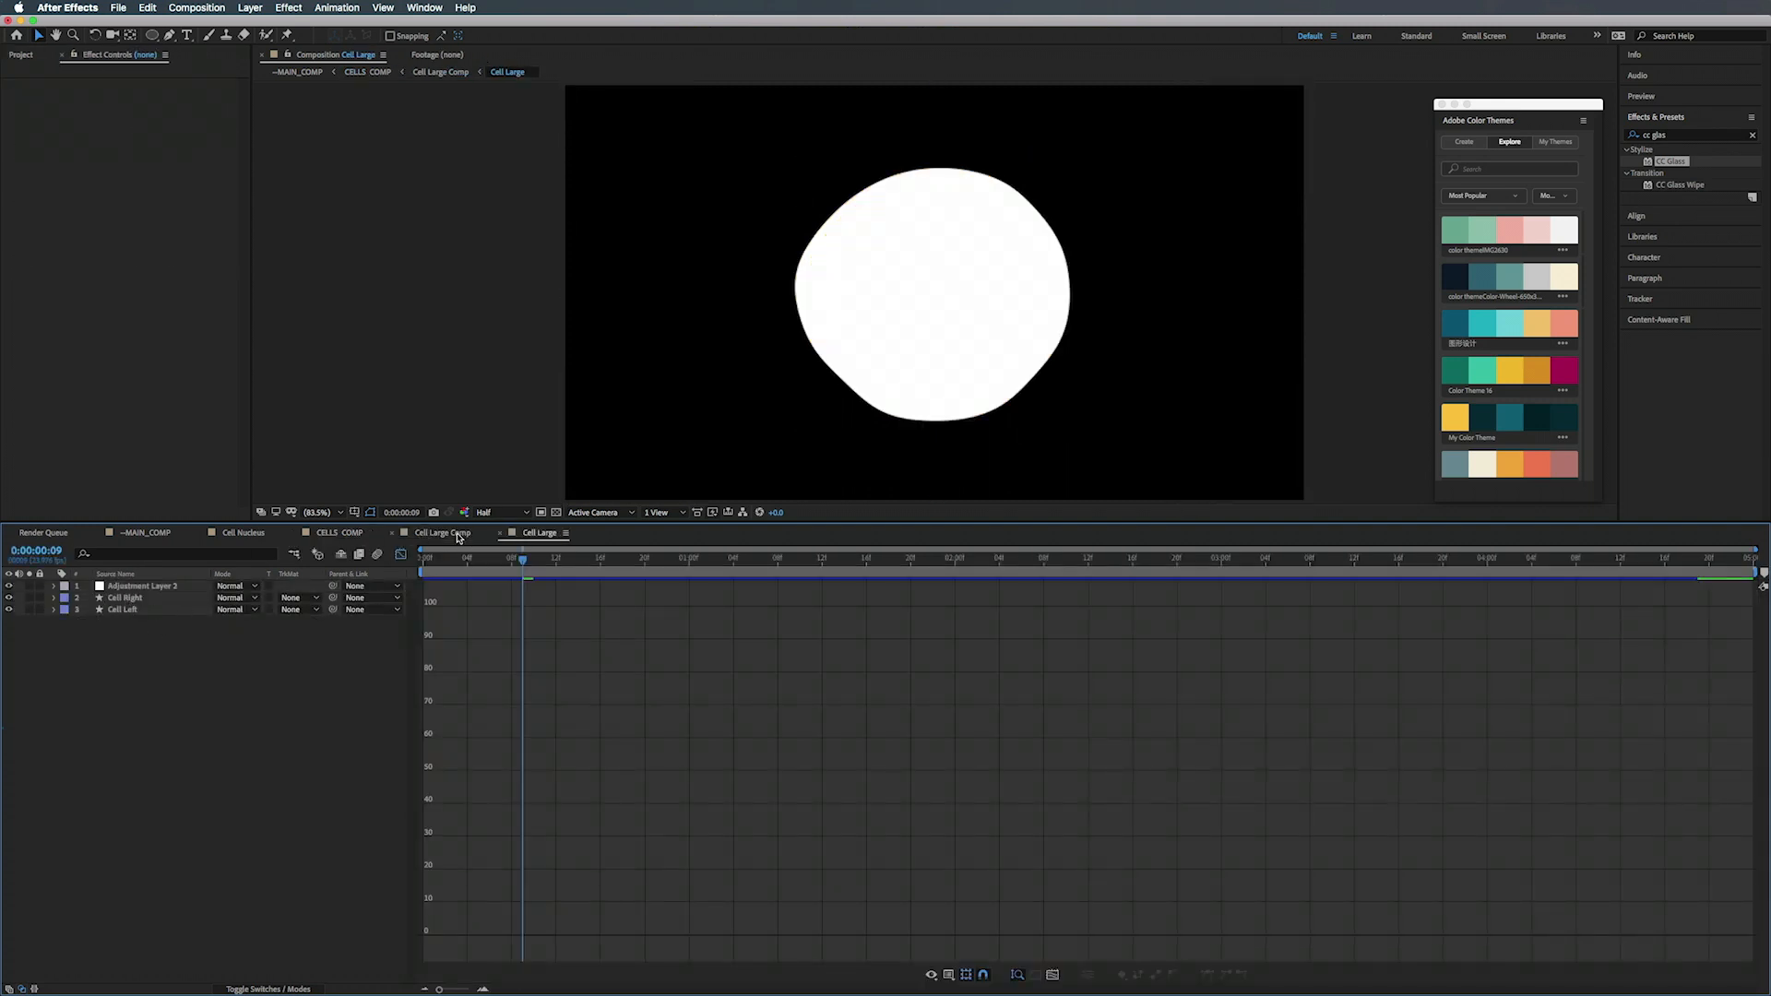
left_click(462, 535)
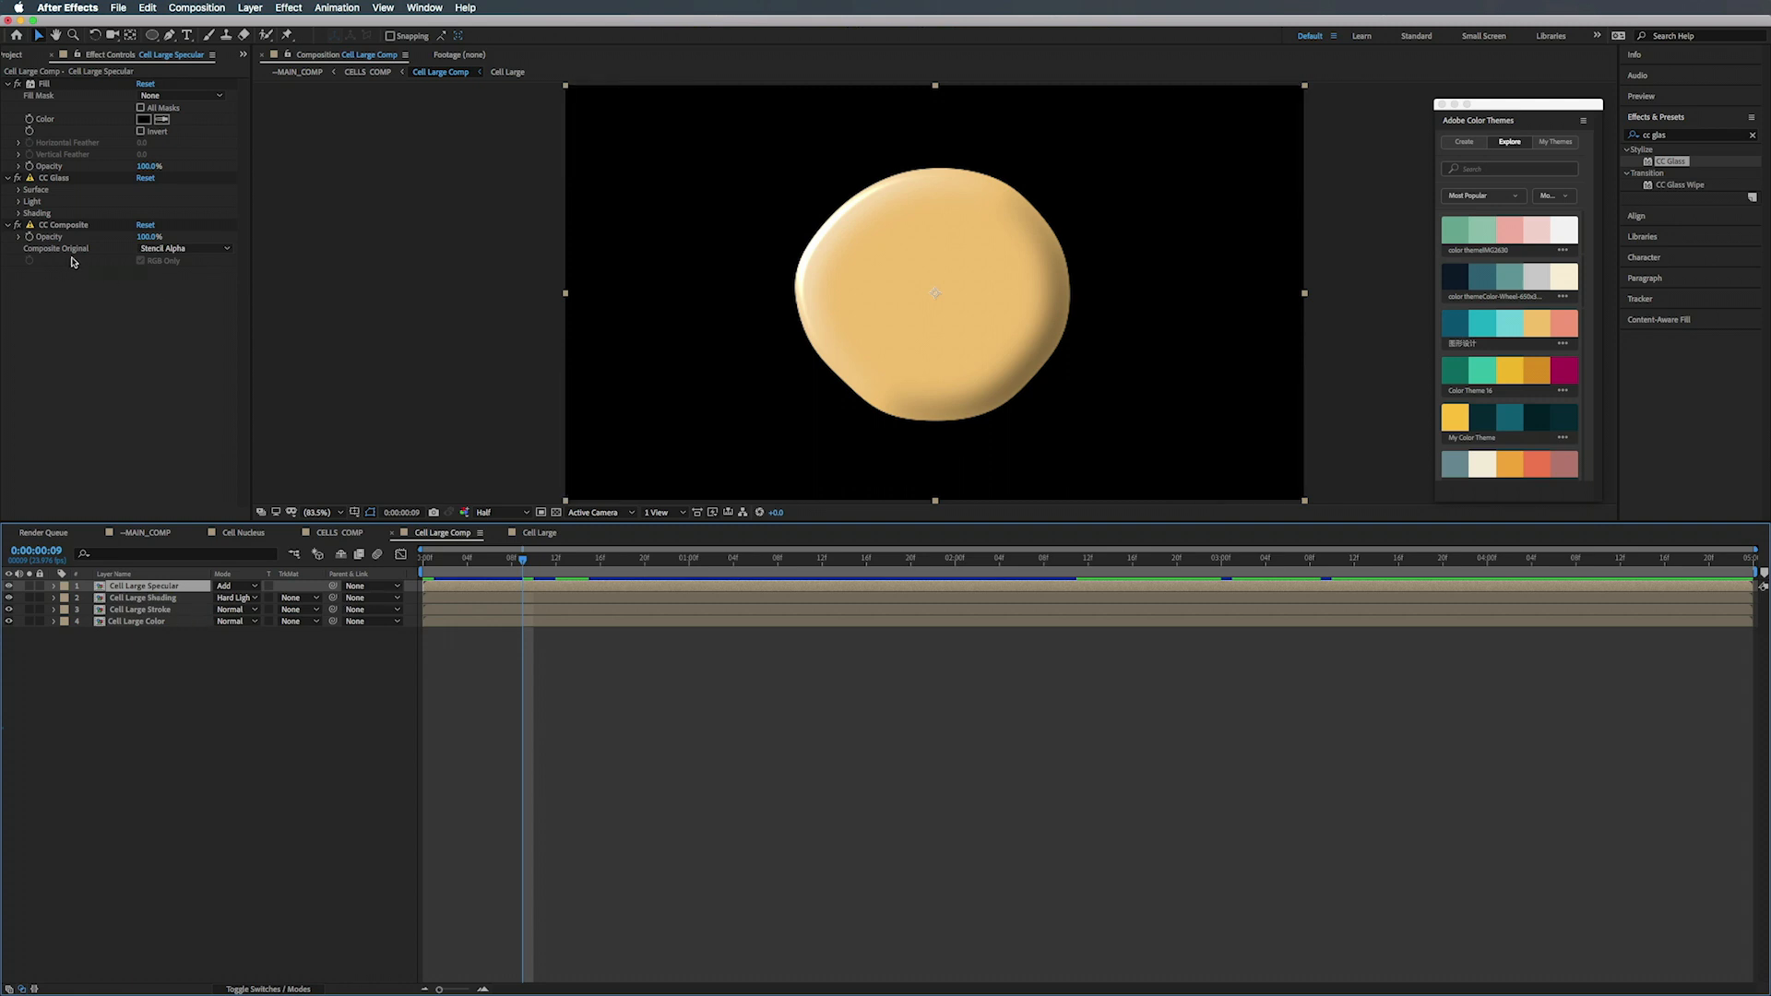
left_click(19, 202)
left_click(155, 284)
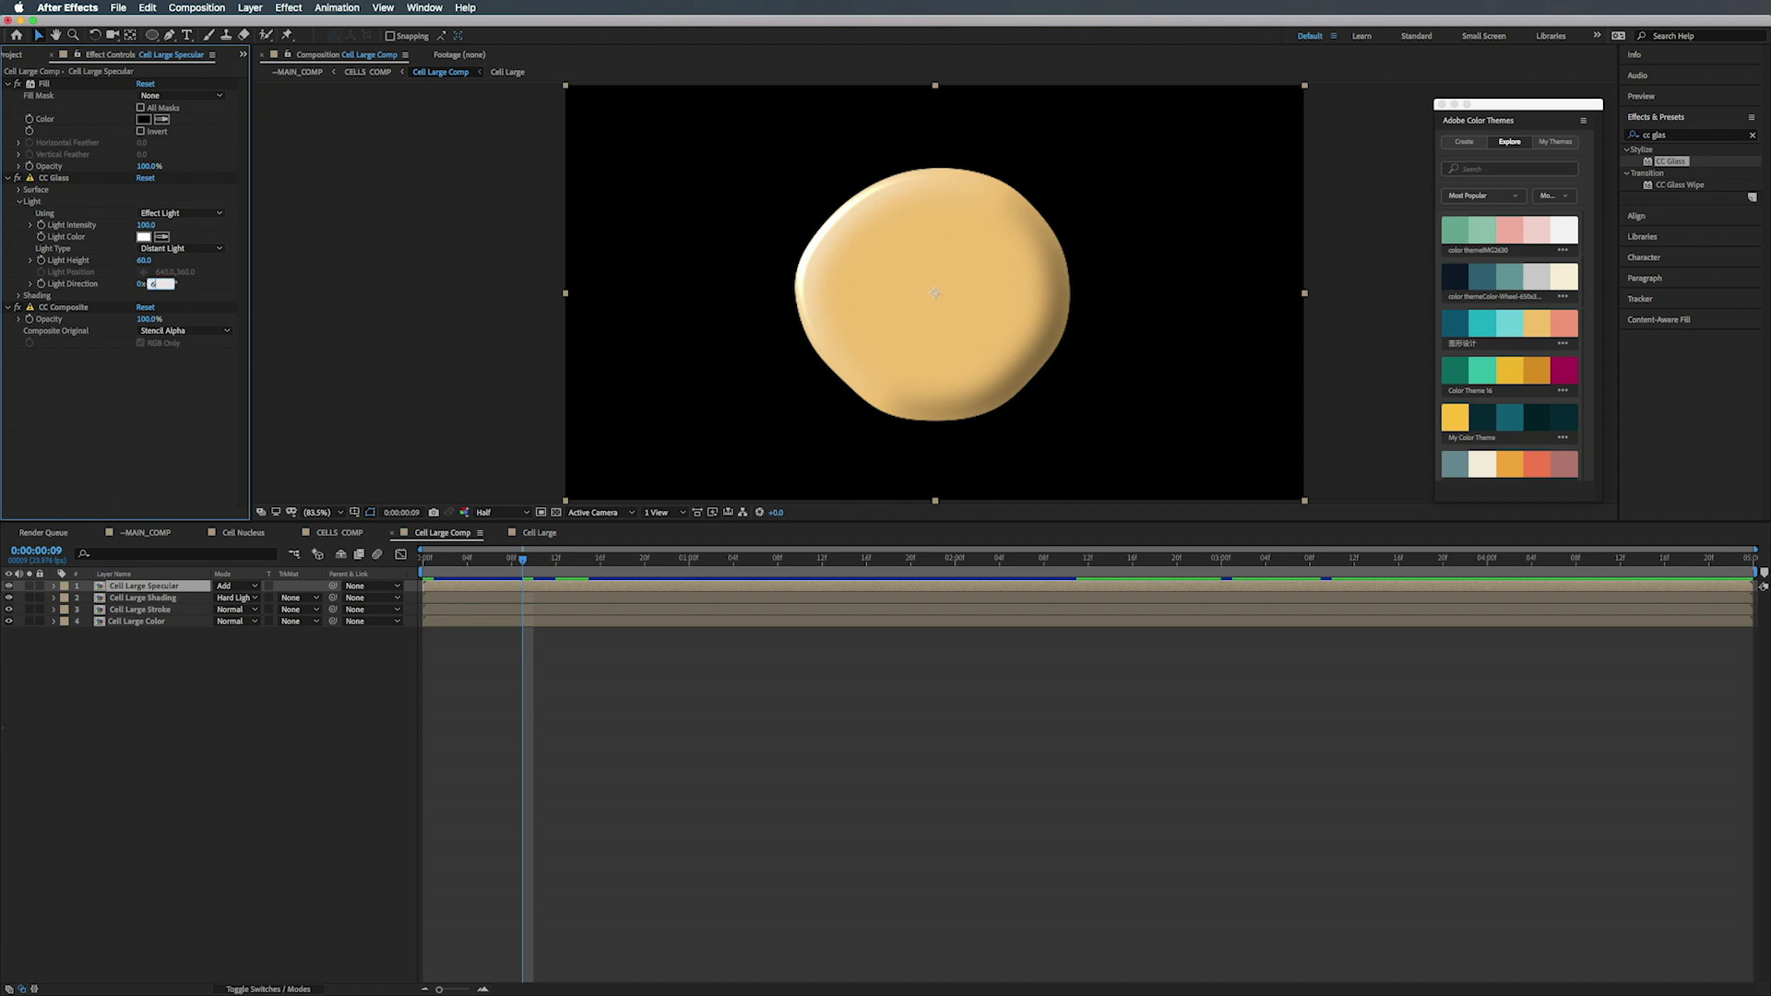
key("Return")
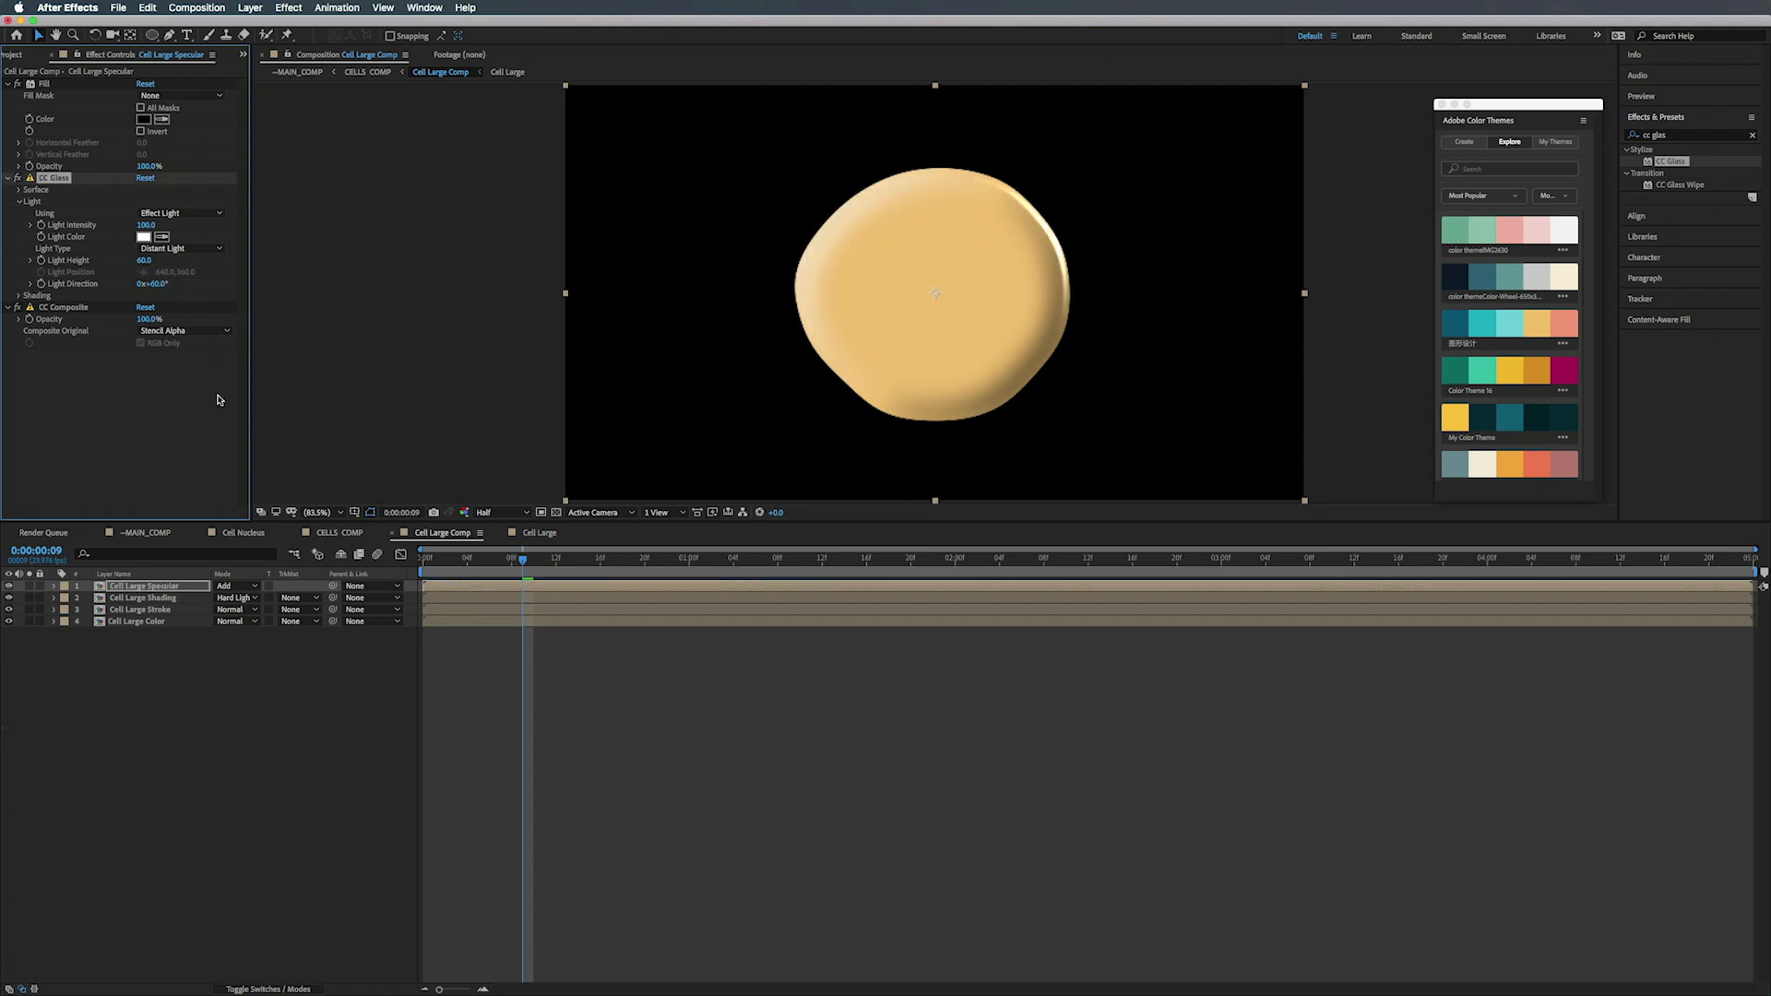
- Check the Cell Large Shading layer's light angle and set the CC Glass light direction of Cell Large Specular to -60°
left_click(165, 599)
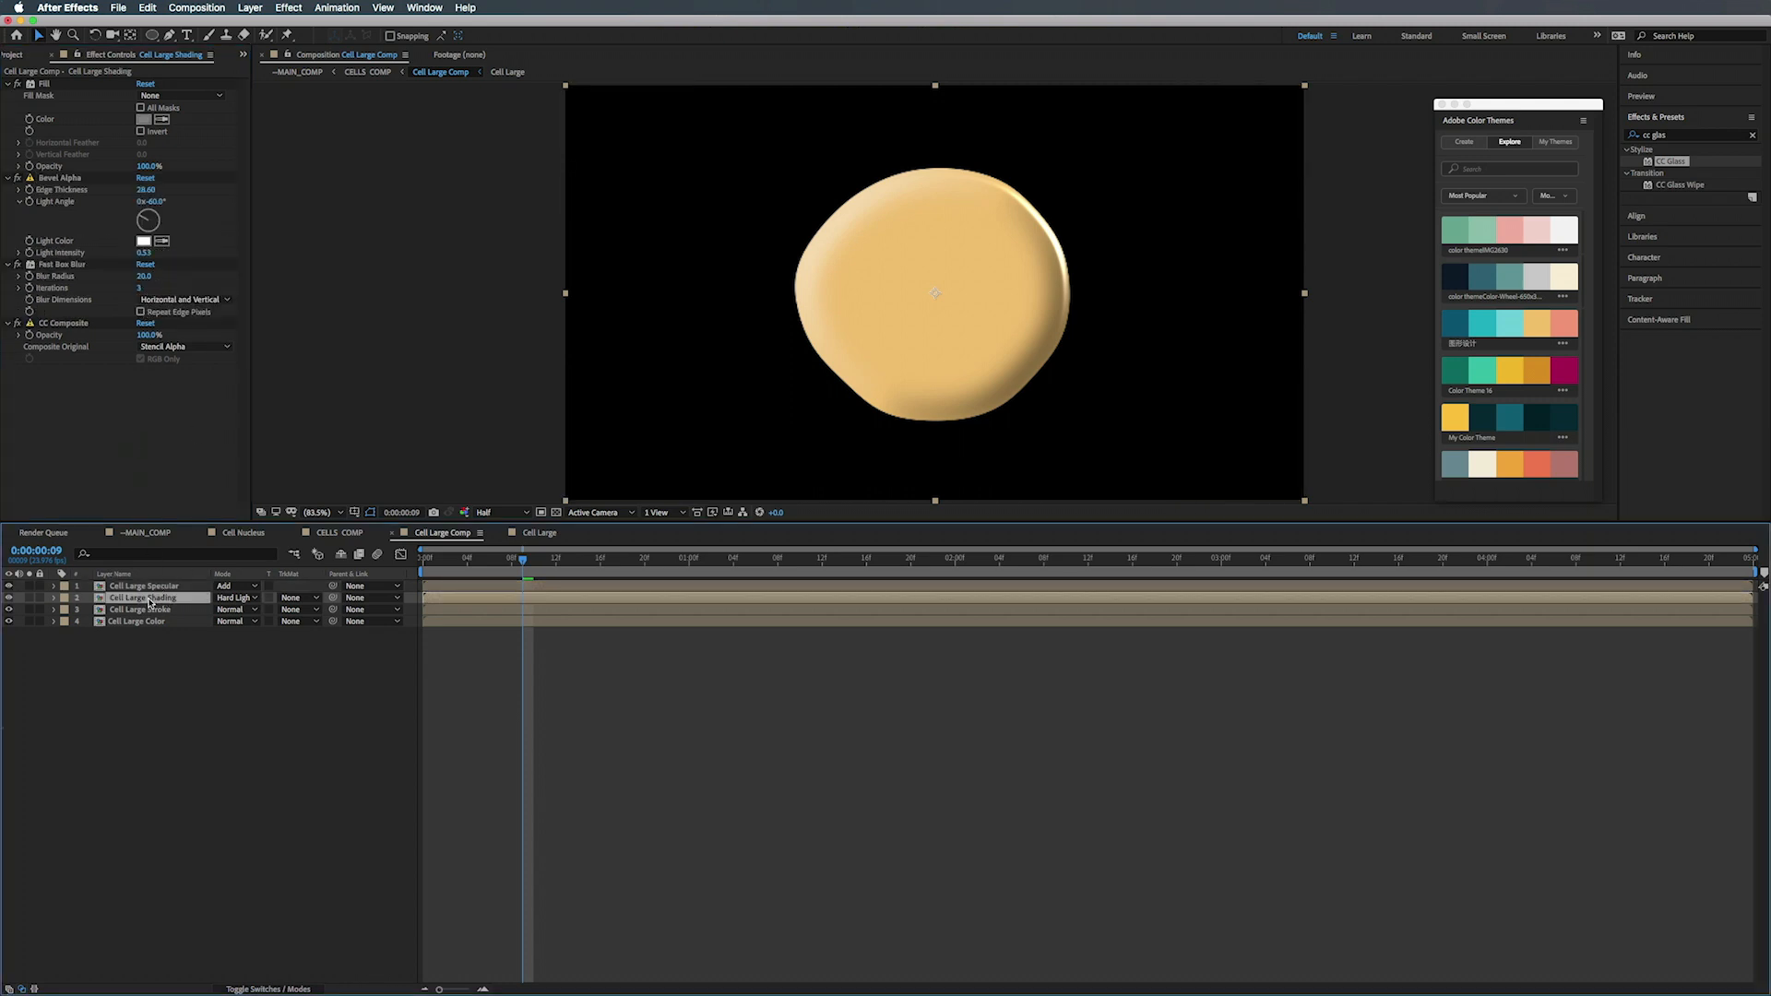
left_click(150, 587)
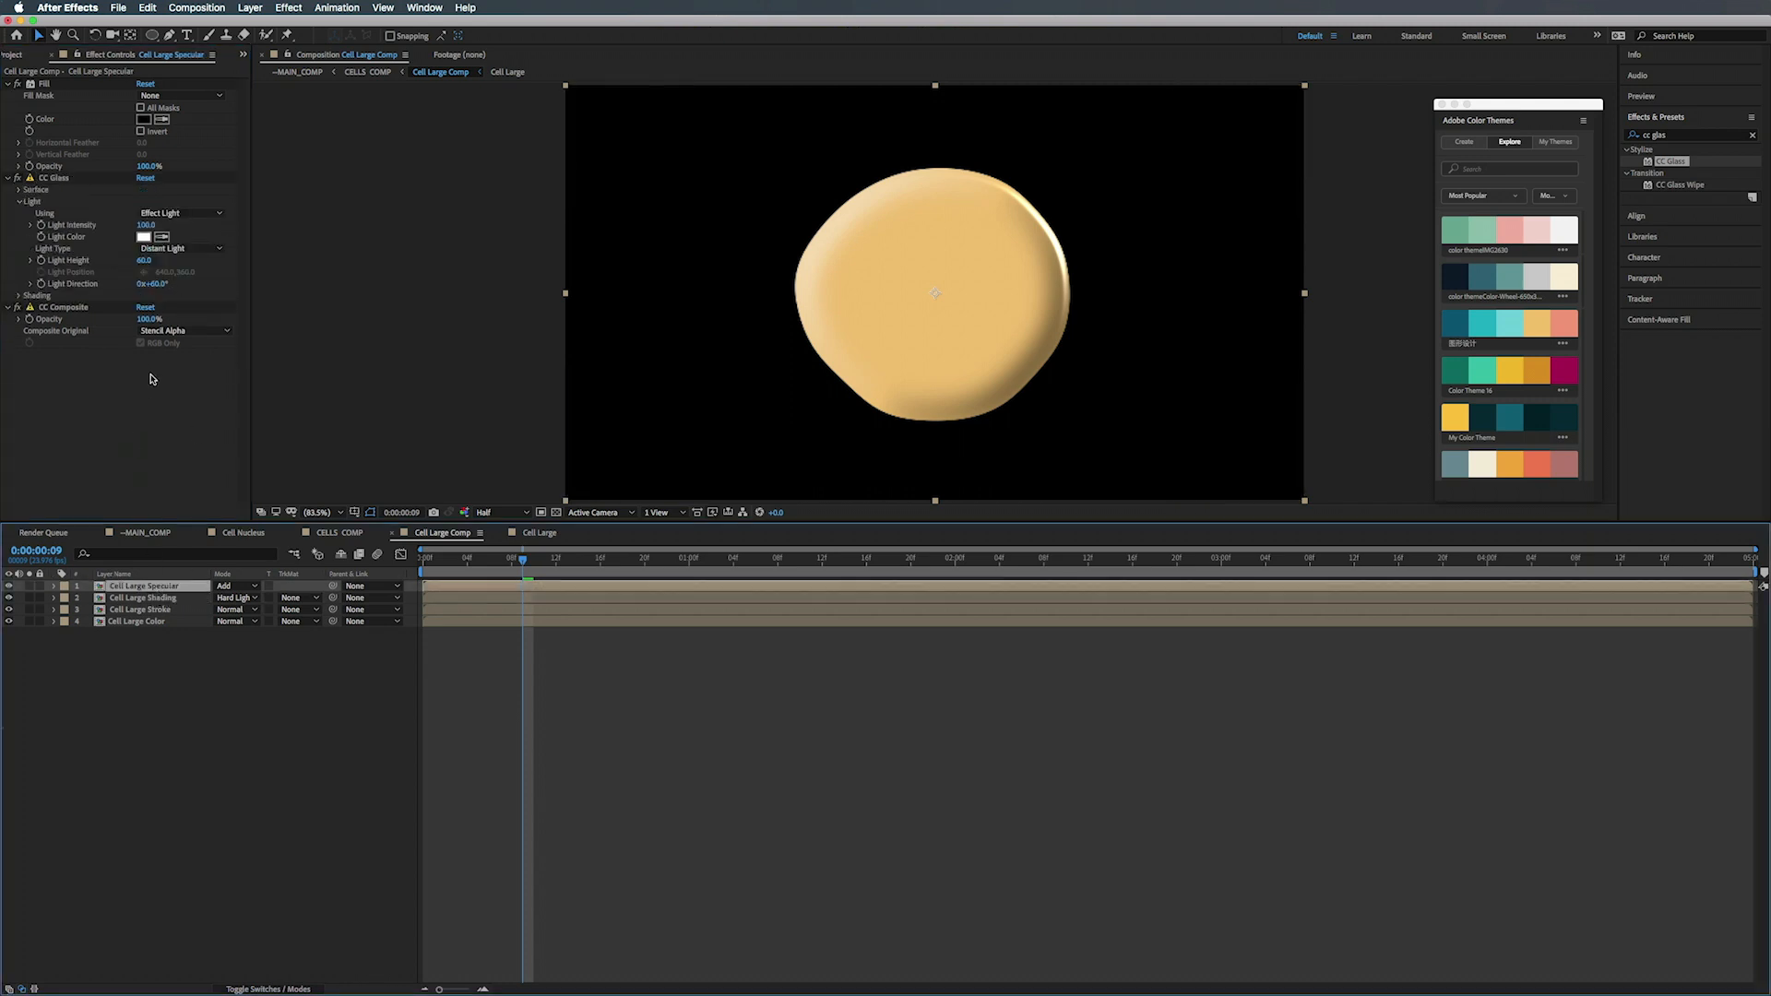
left_click(157, 284)
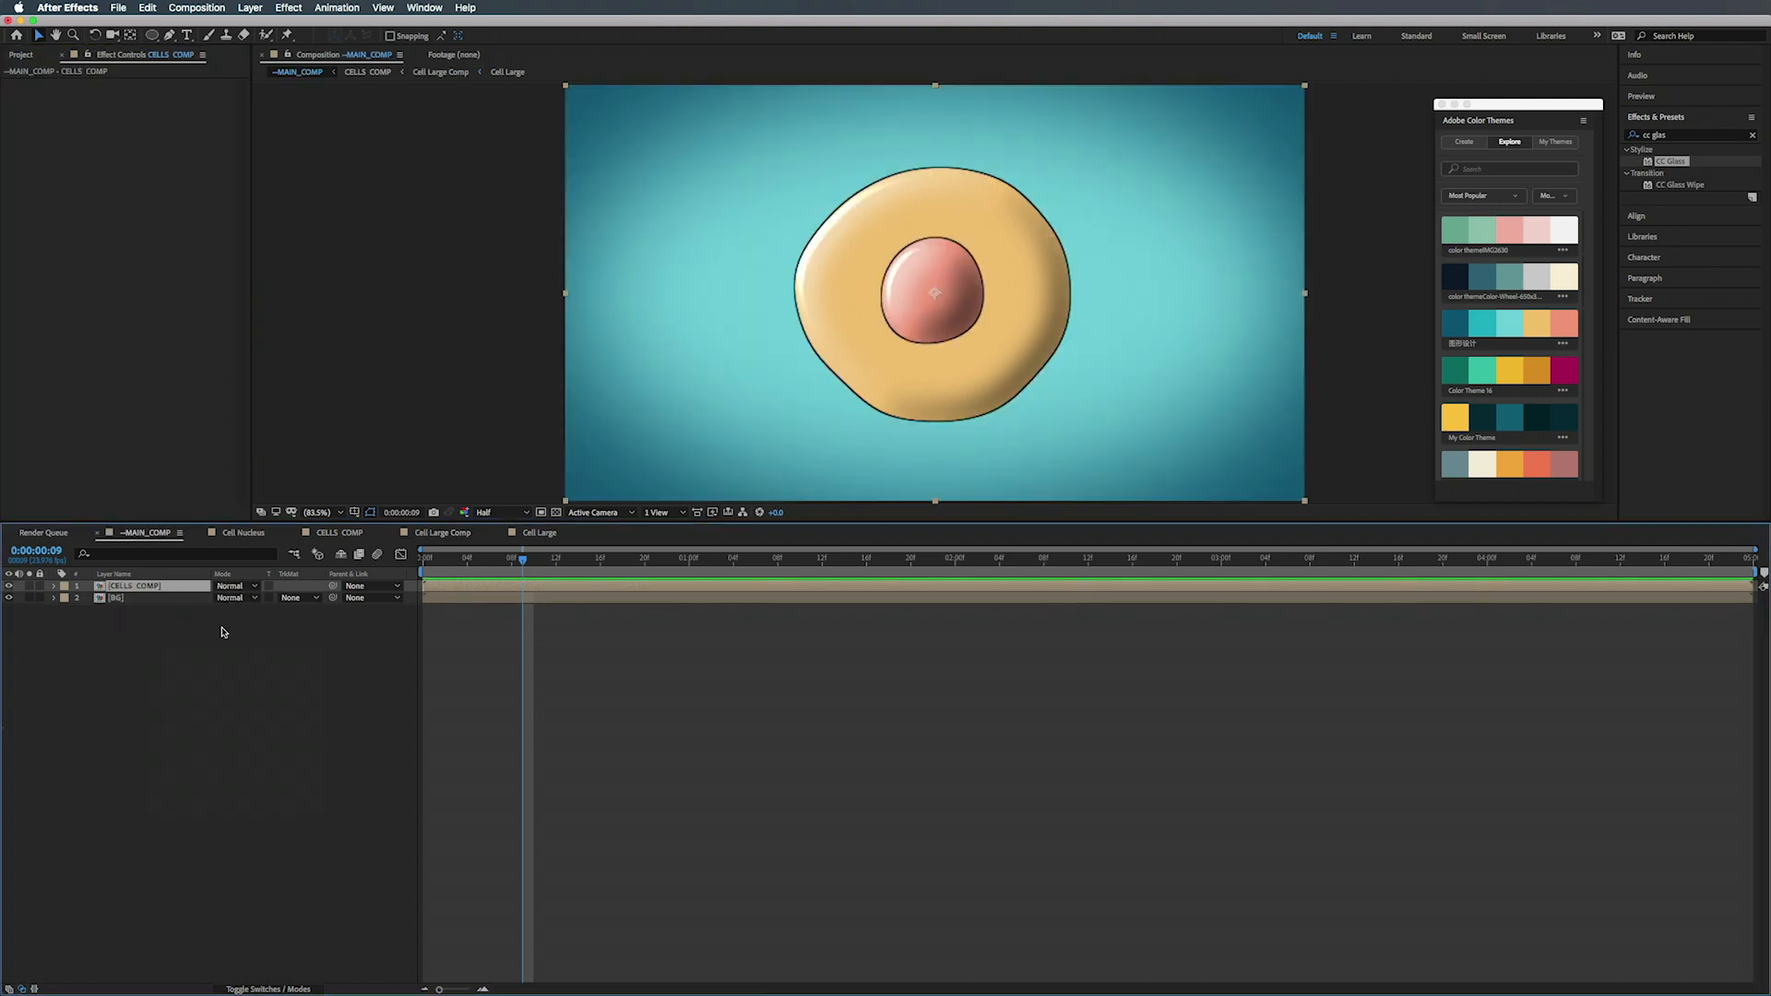
- Add a null object to --MAIN_COMP and rename it --CONTROLS
right_click(170, 658)
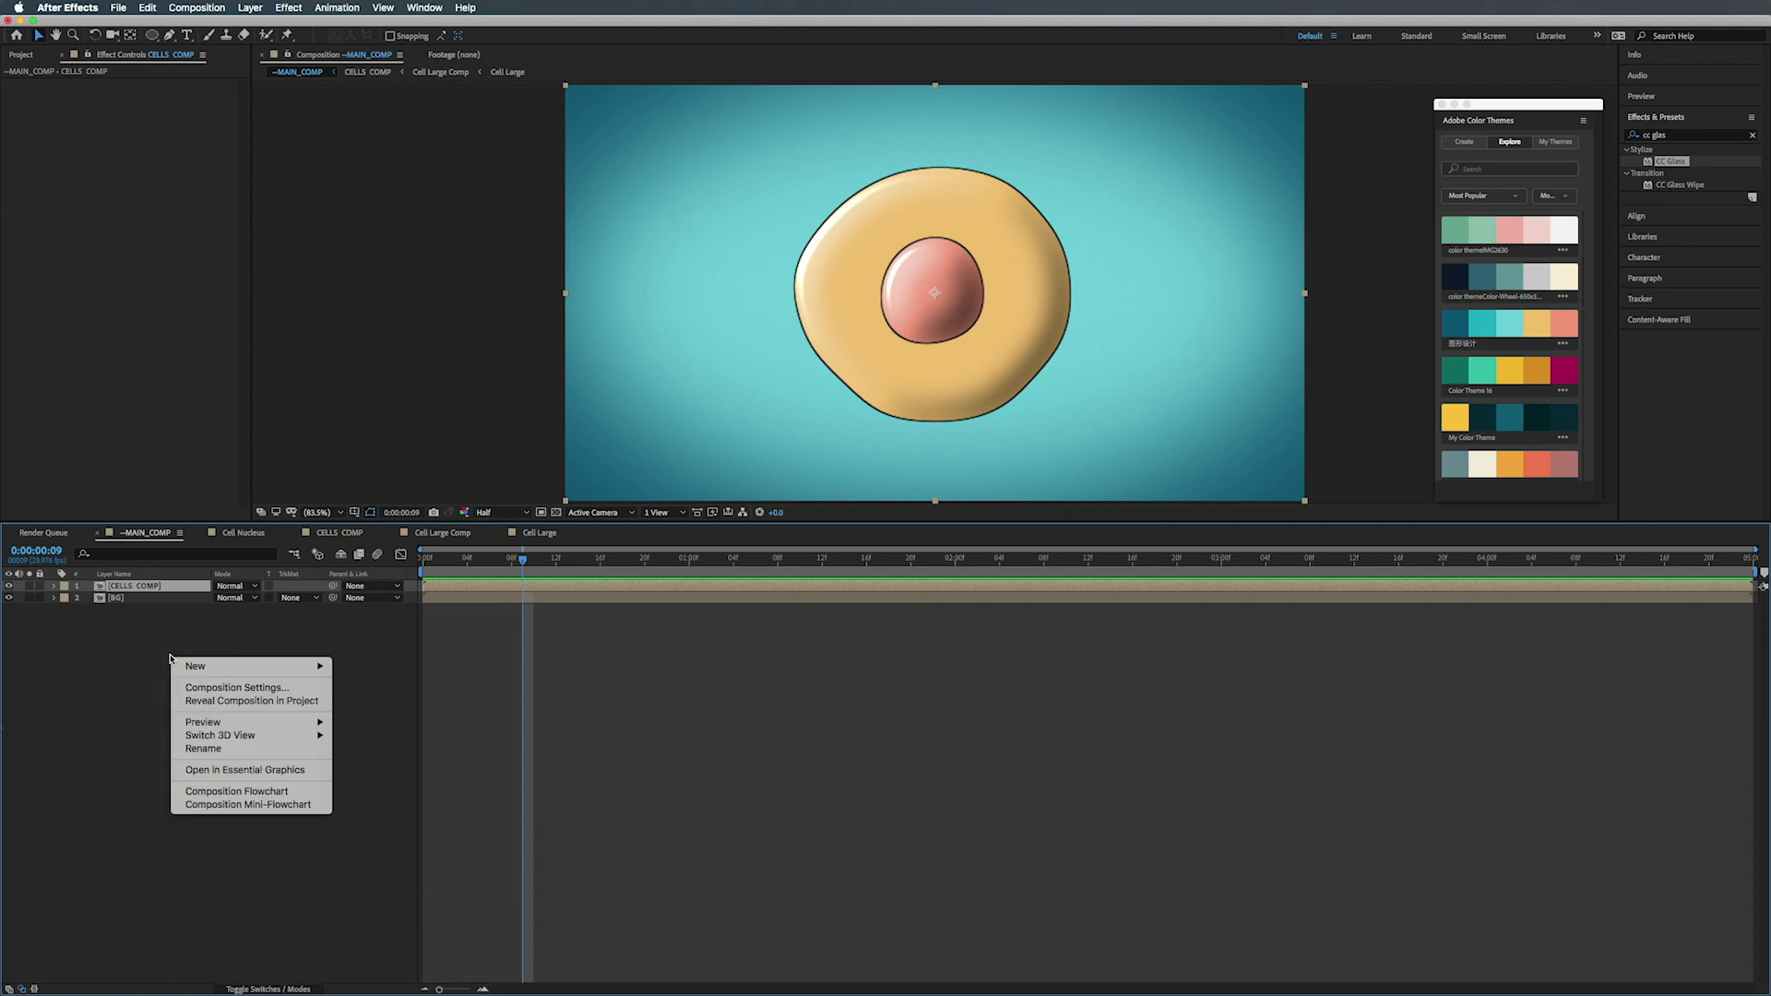
mouse_move(191, 667)
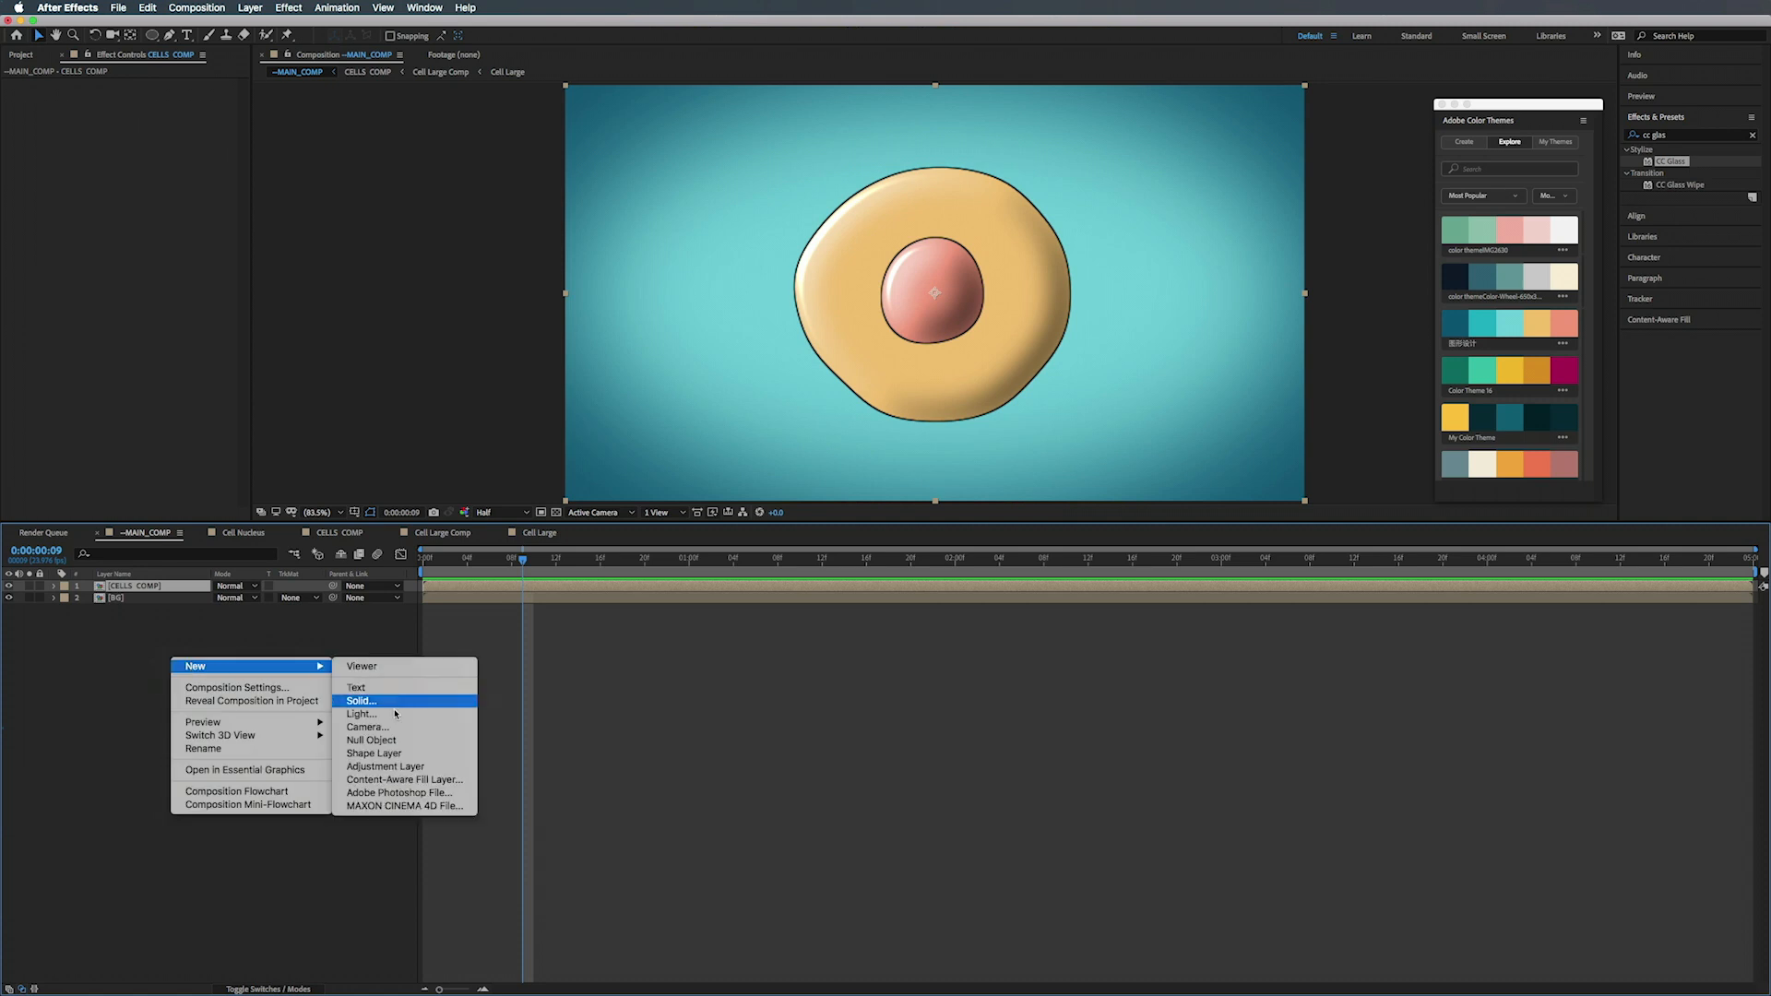
left_click(369, 740)
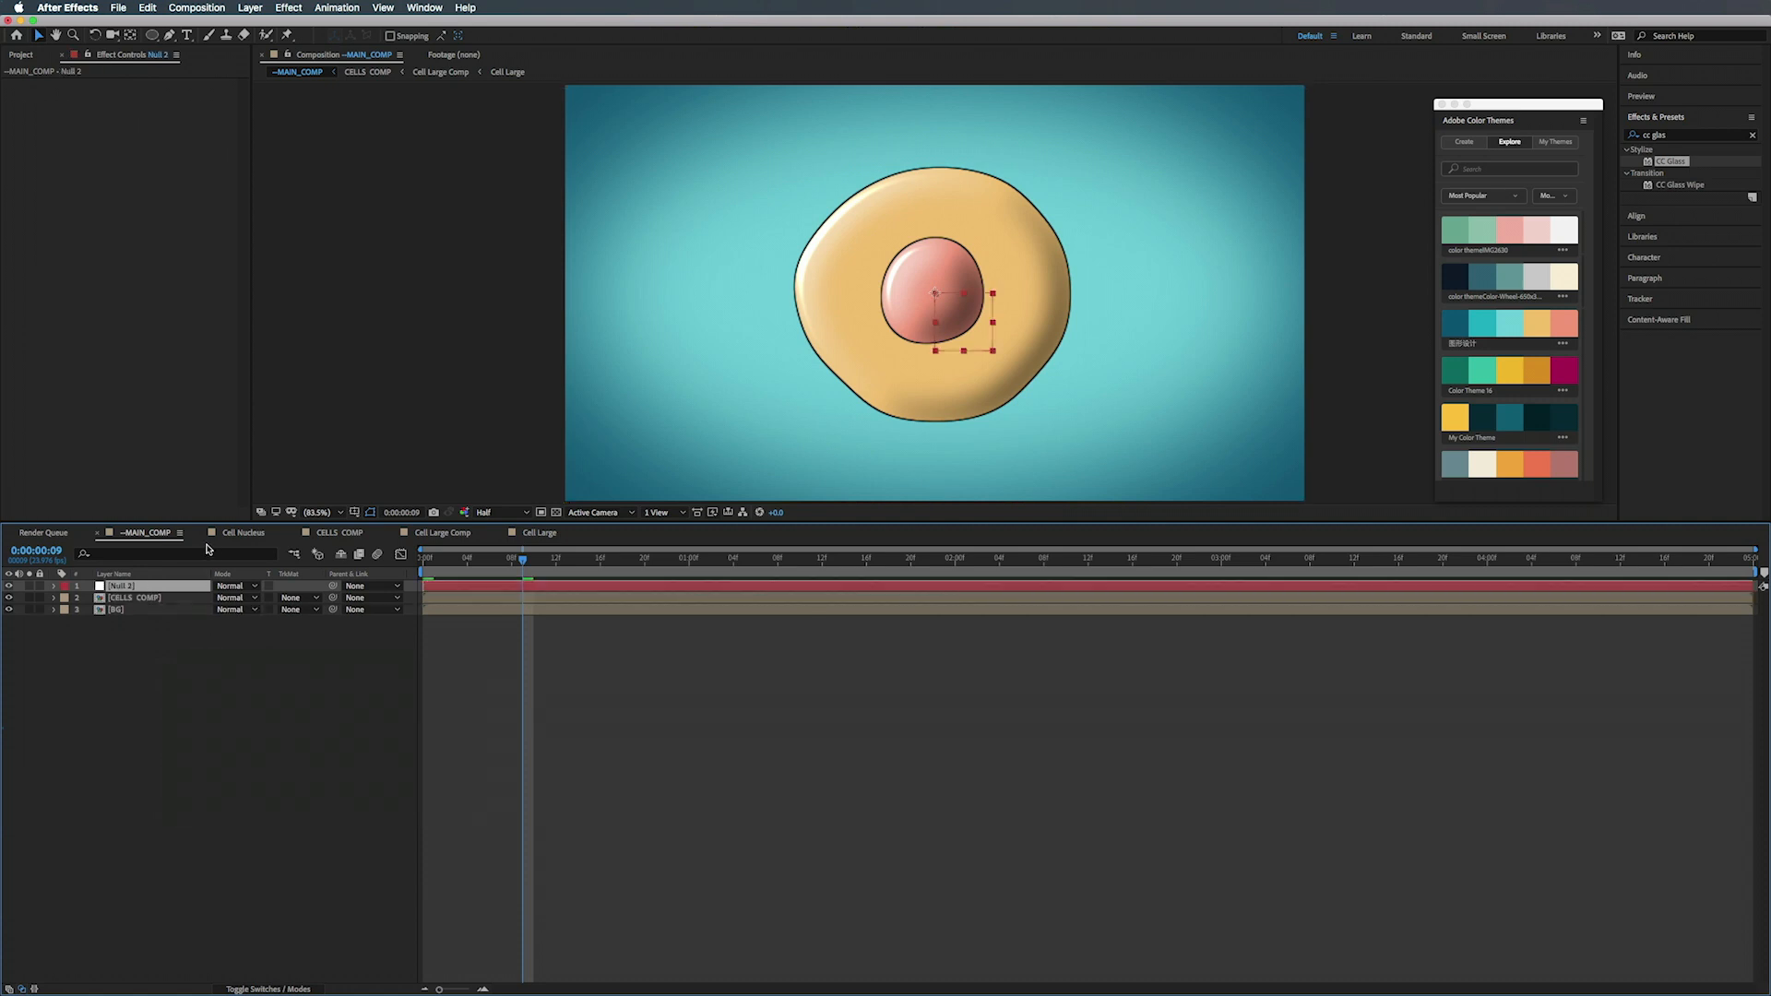
key("Return")
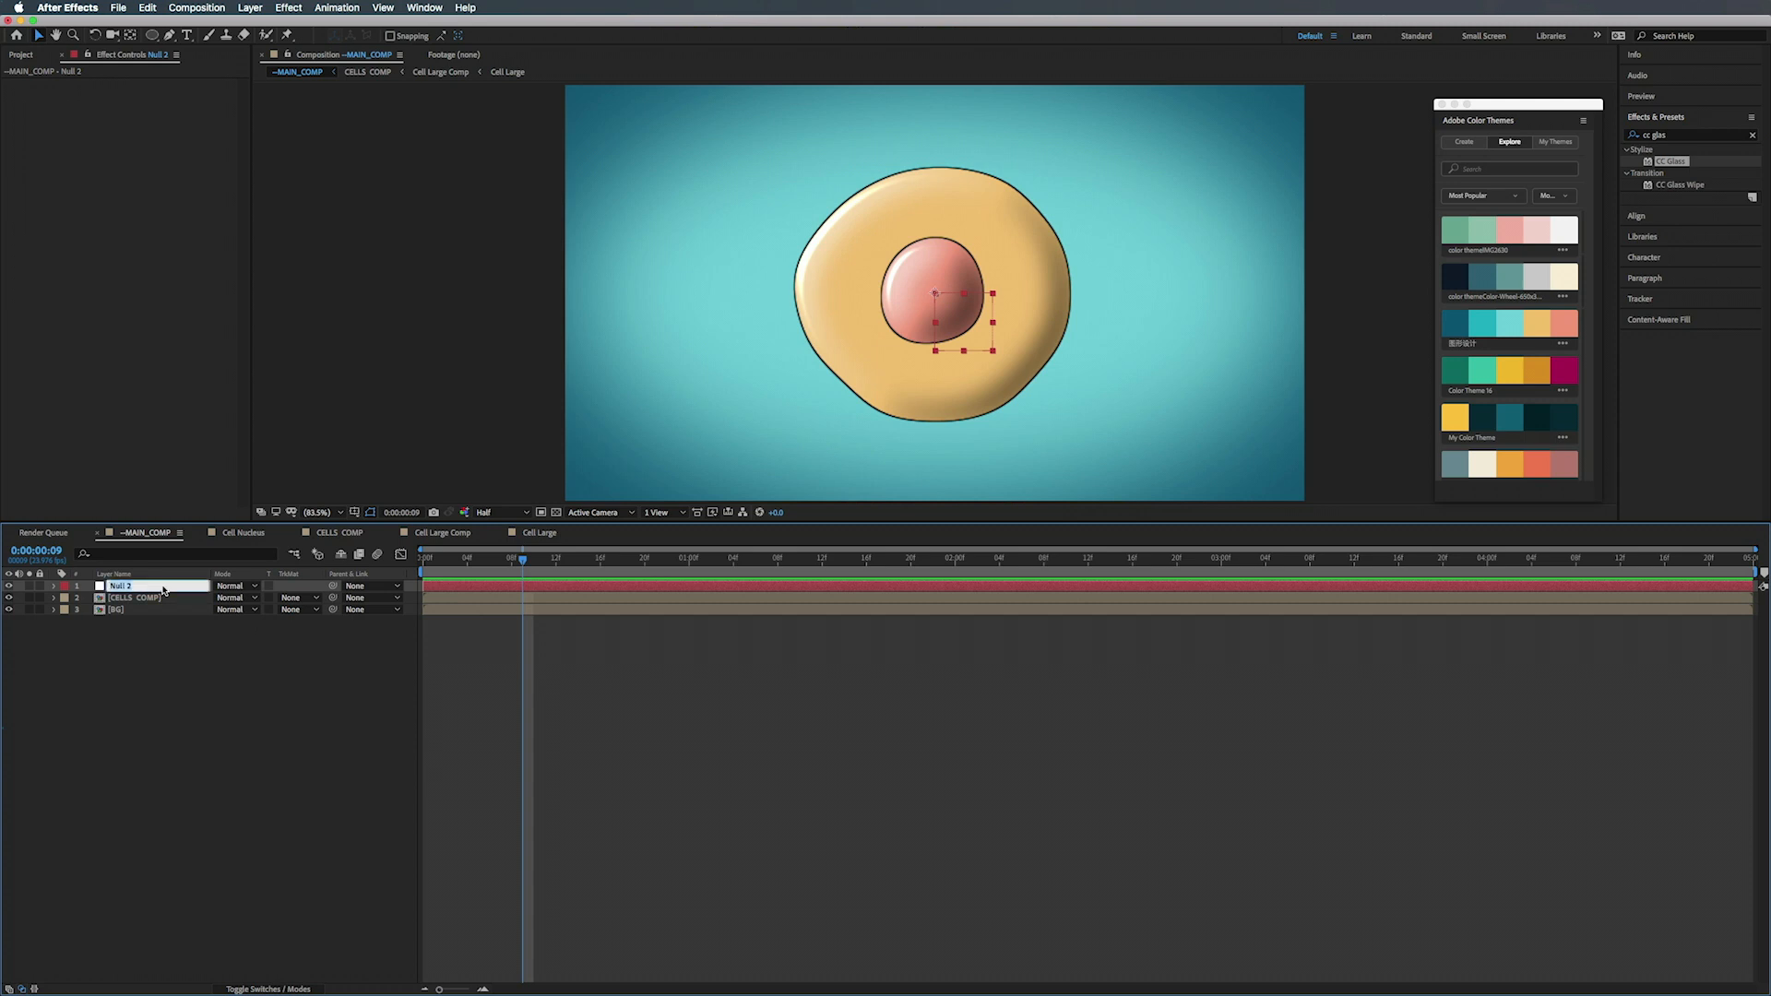
type("--CONTROLS")
key("Return")
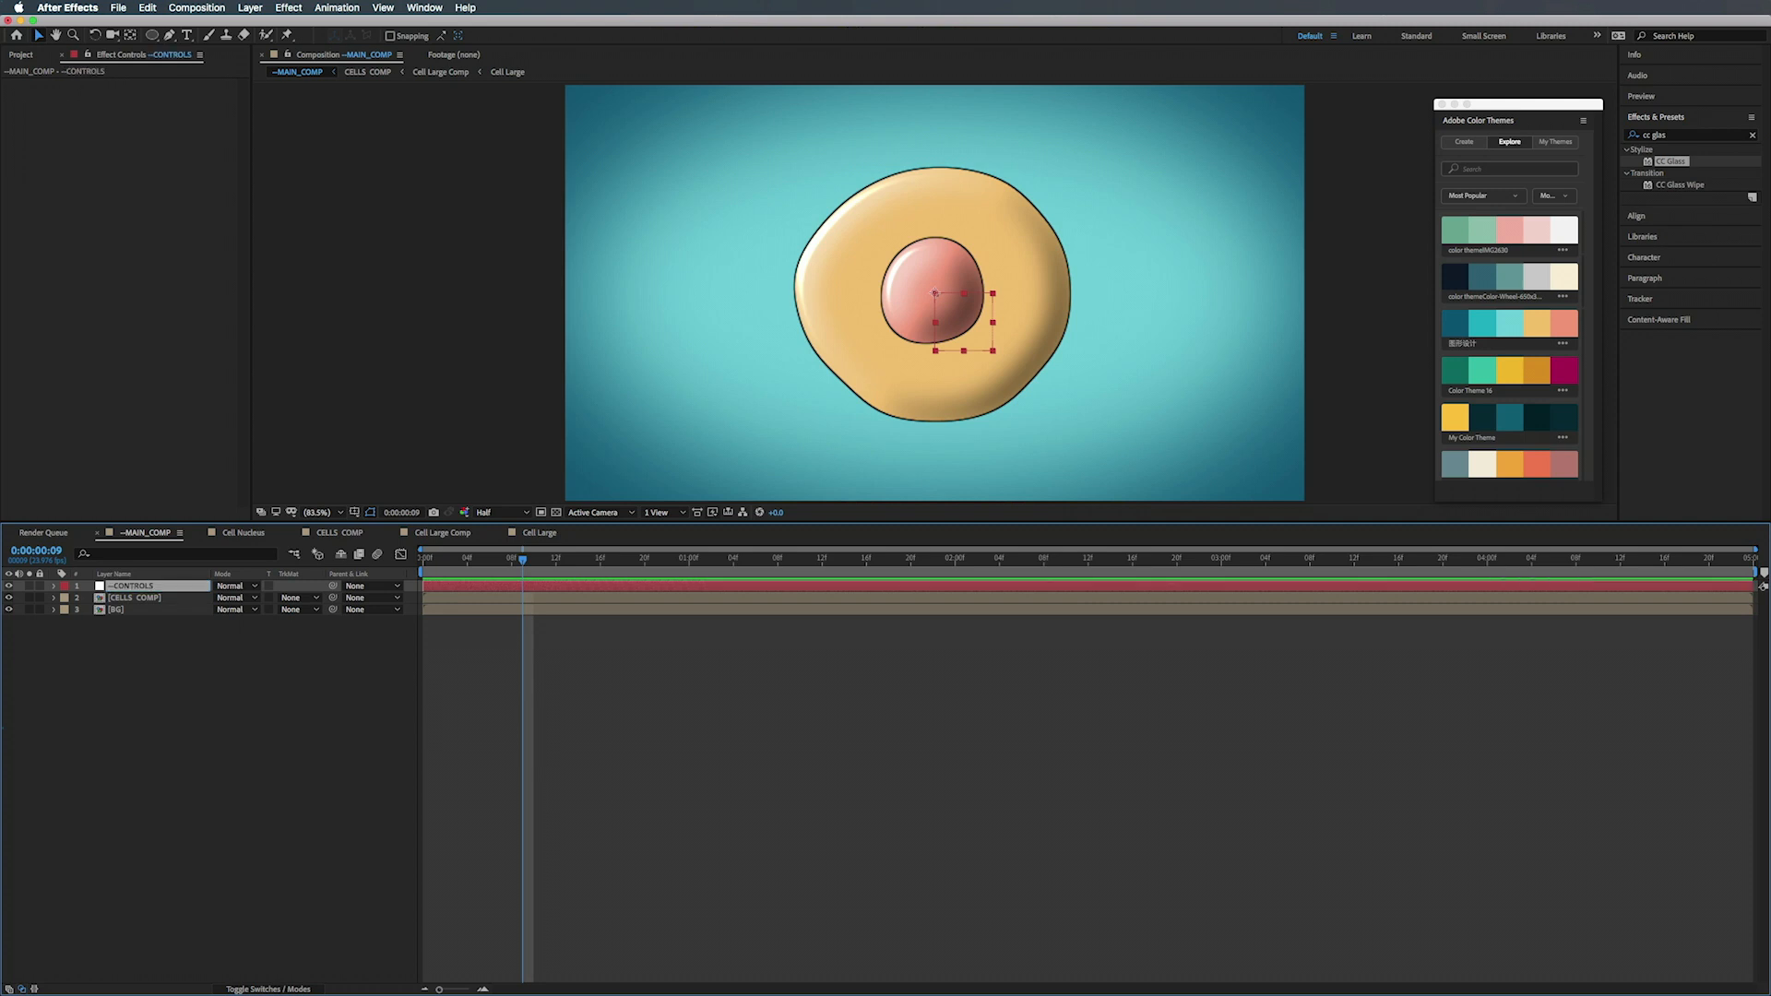
- Apply a Slider Control effect to the --CONTROLS null and rename the effect Light Direction
left_click(1688, 137)
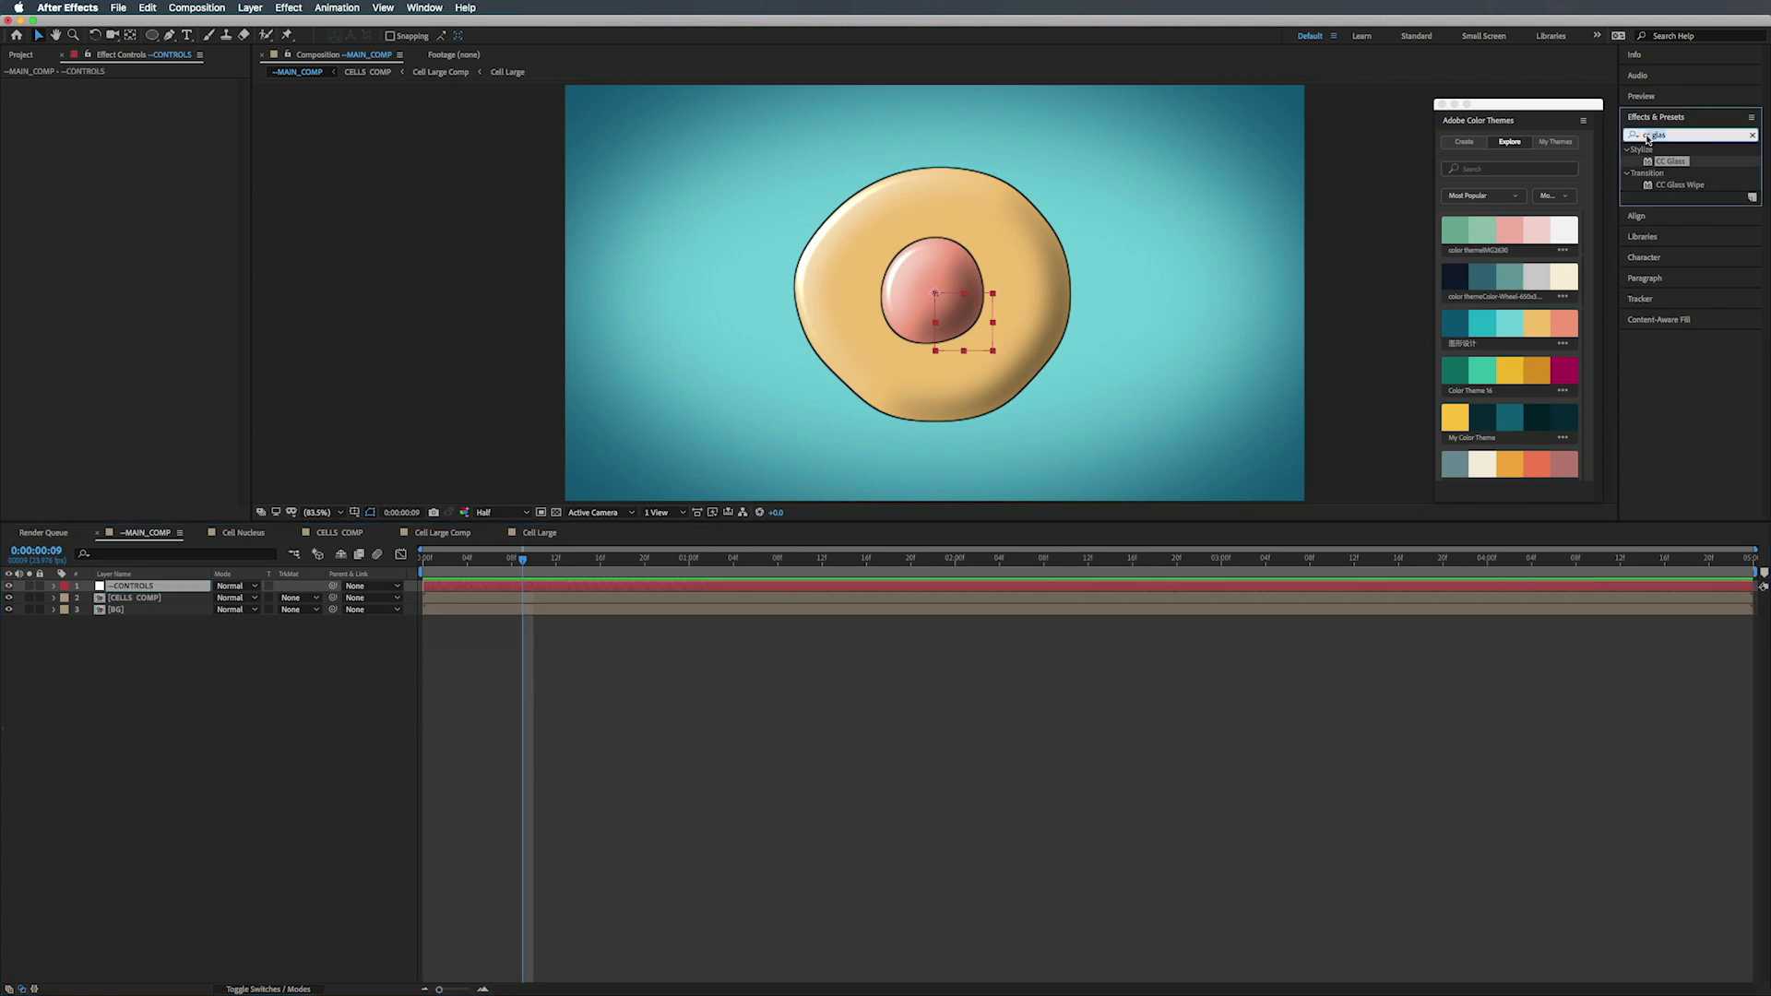
type("SLIDER")
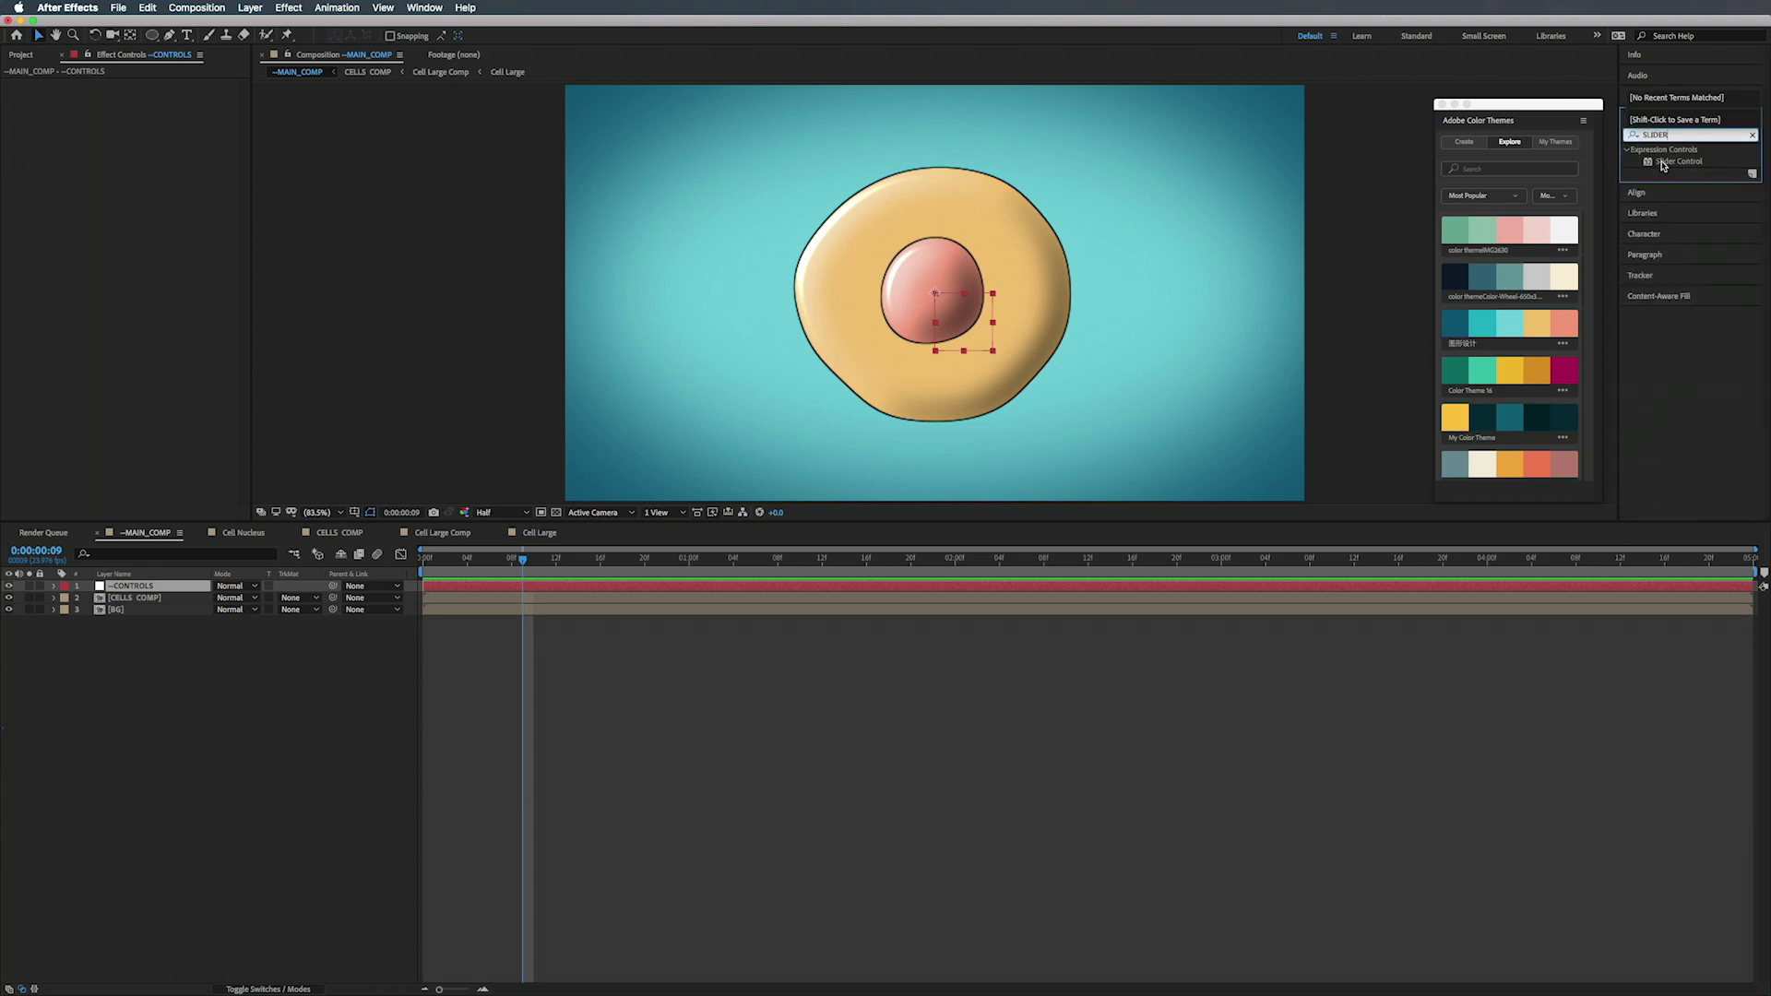
left_click_drag(1679, 161, 134, 161)
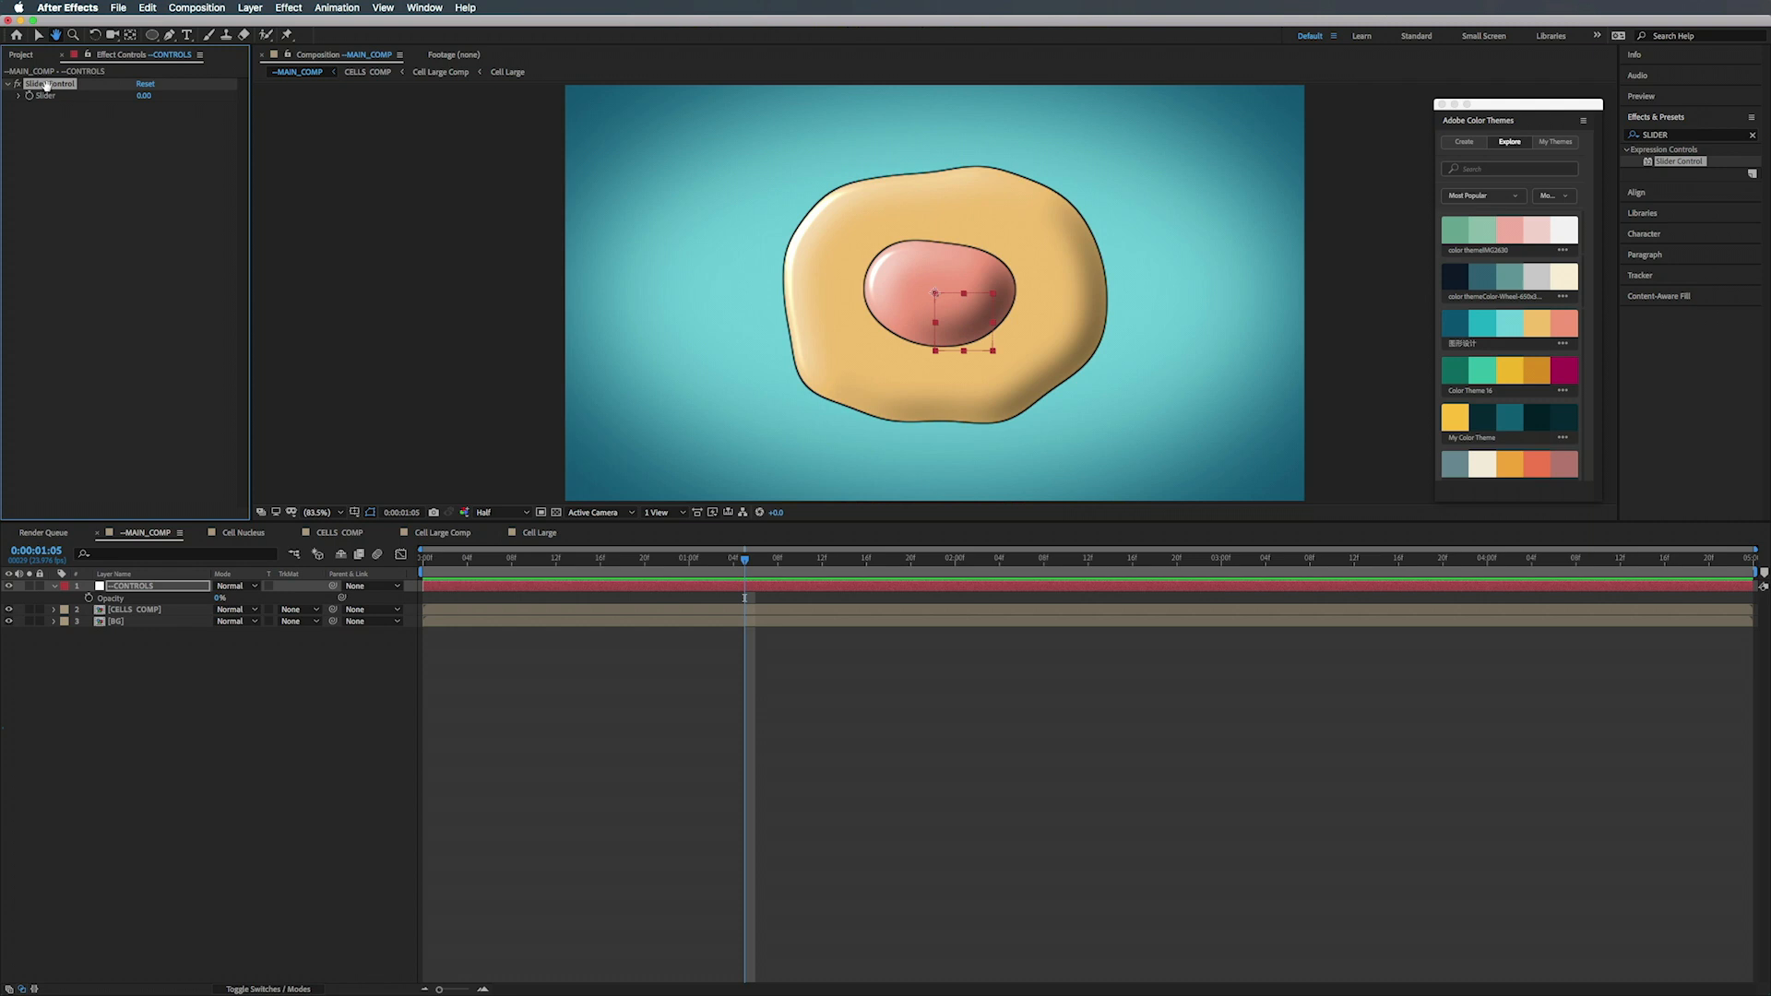
key("Return")
type("Light Direction")
key("Return")
key("v")
- In Cell Large Comp, link the Cell Large Specular layer's CC Glass Light Direction by expression to the Light Direction slider on --CONTROLS
double_click(151, 611)
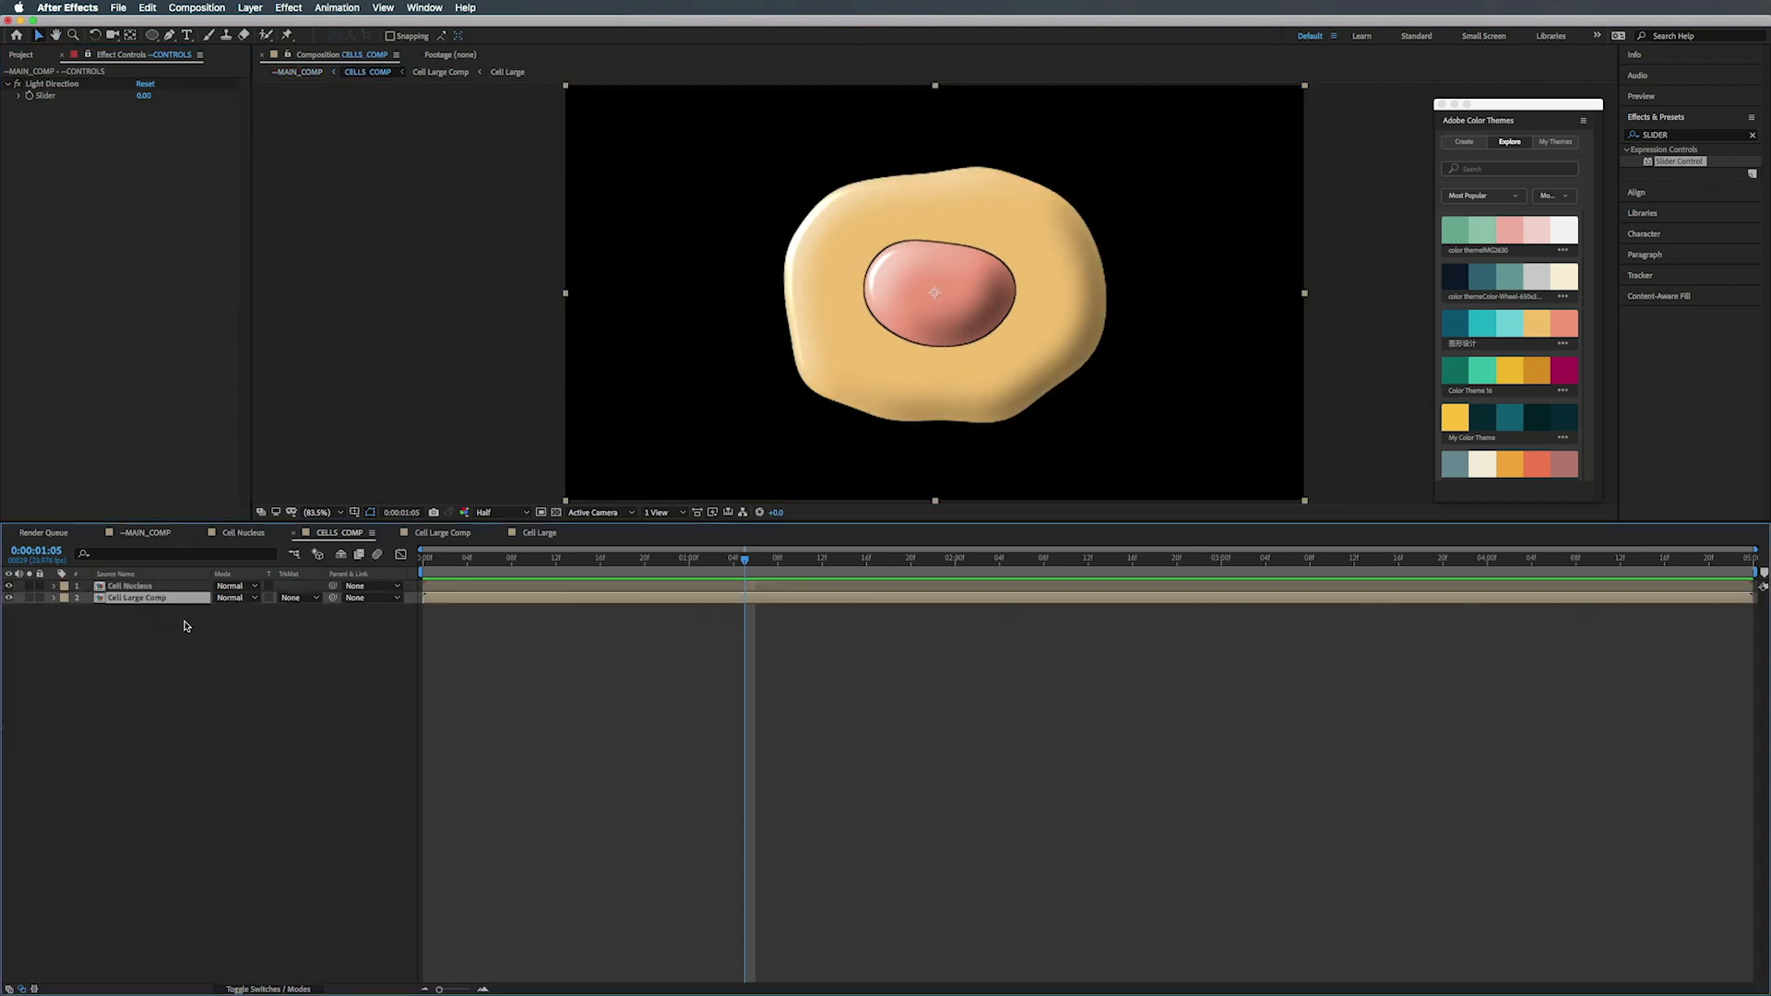
double_click(141, 599)
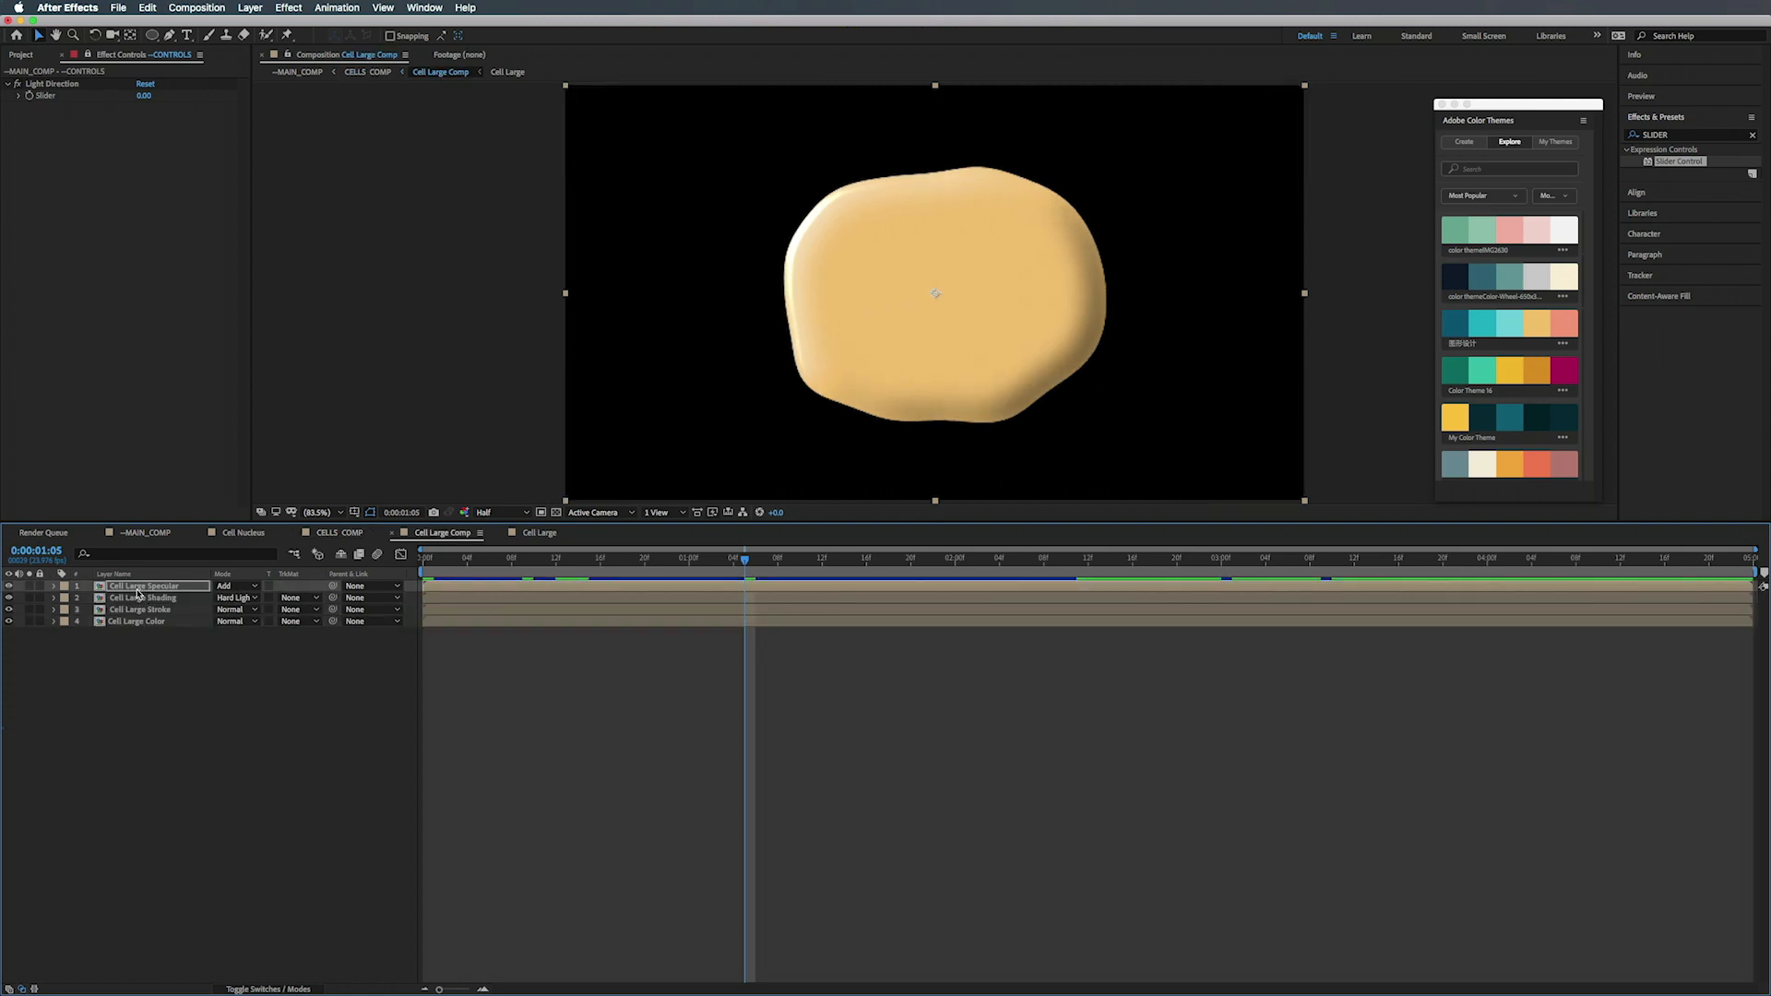
left_click(148, 587)
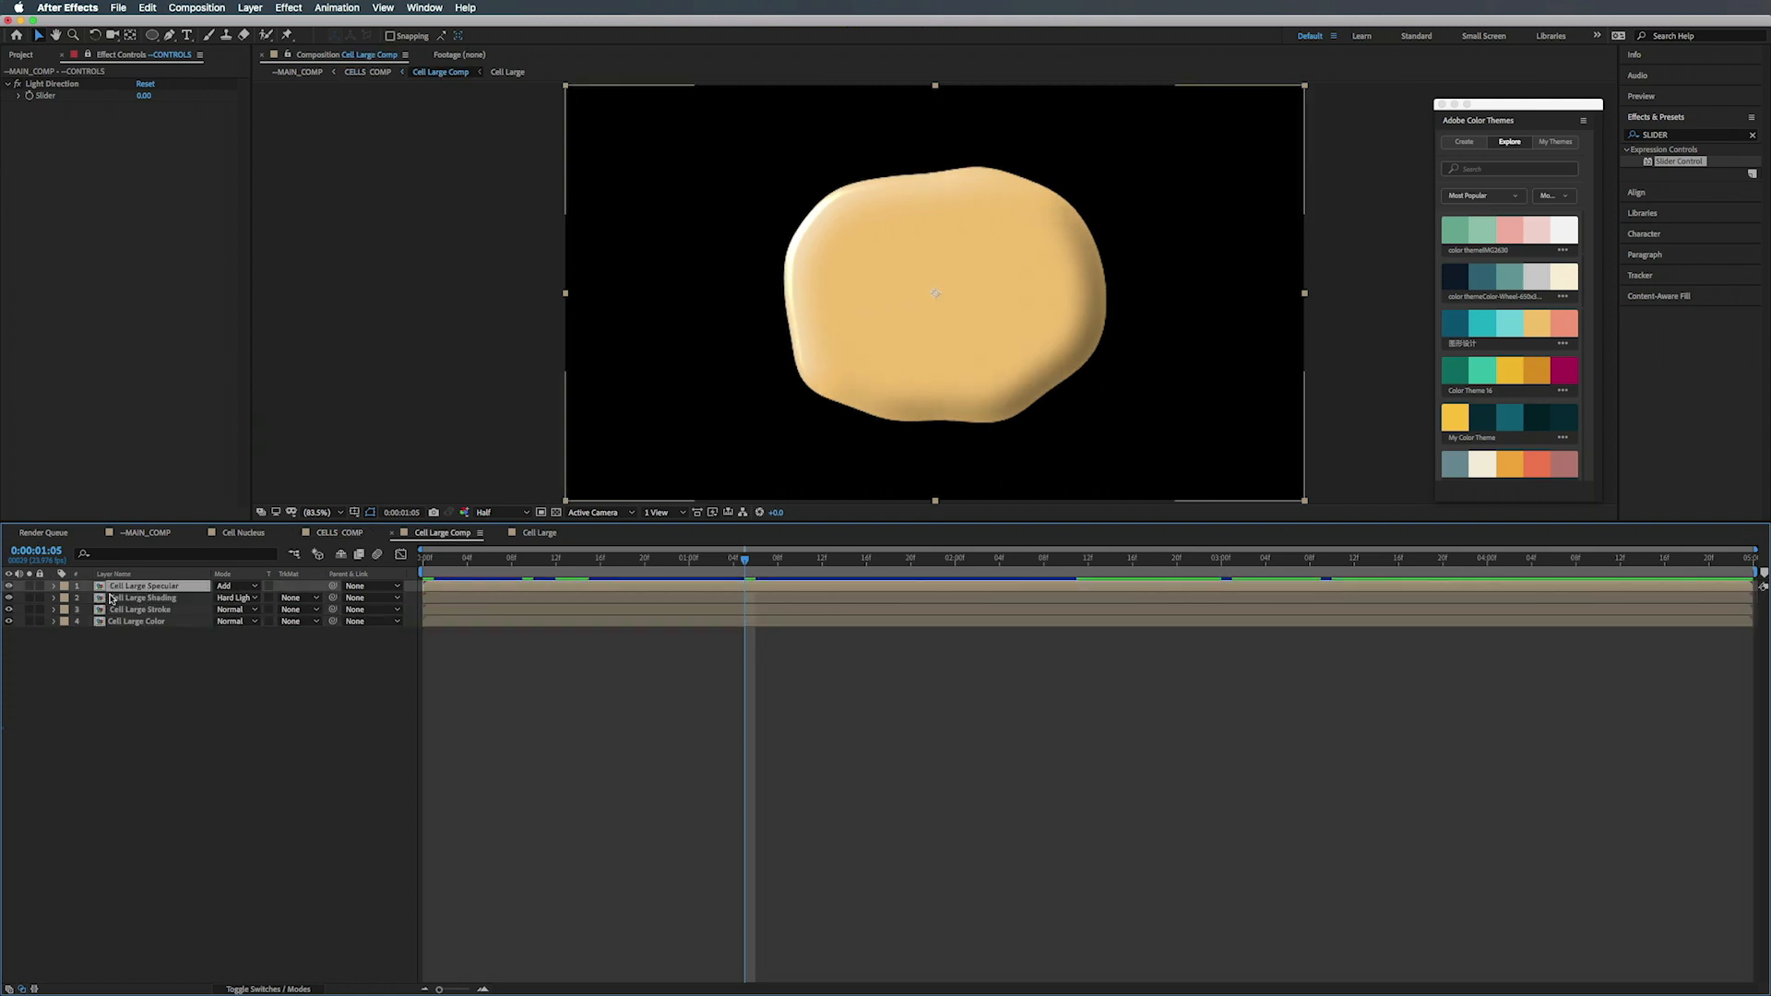
key("e")
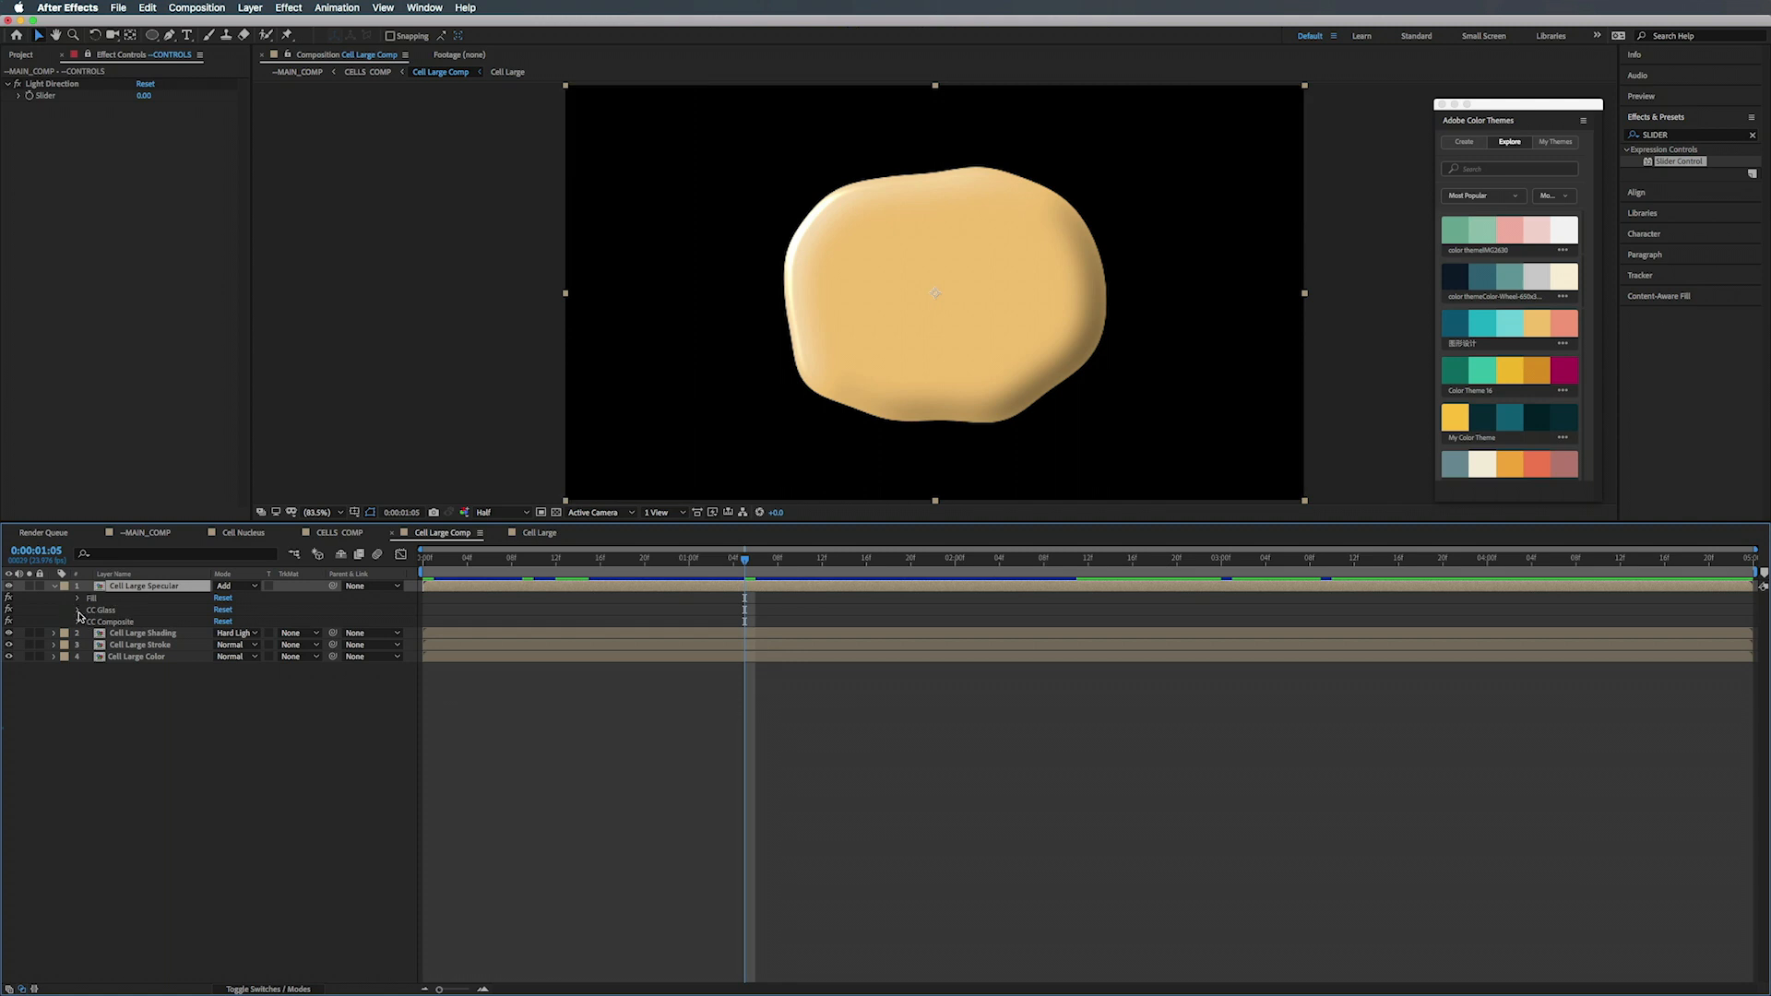
left_click(78, 611)
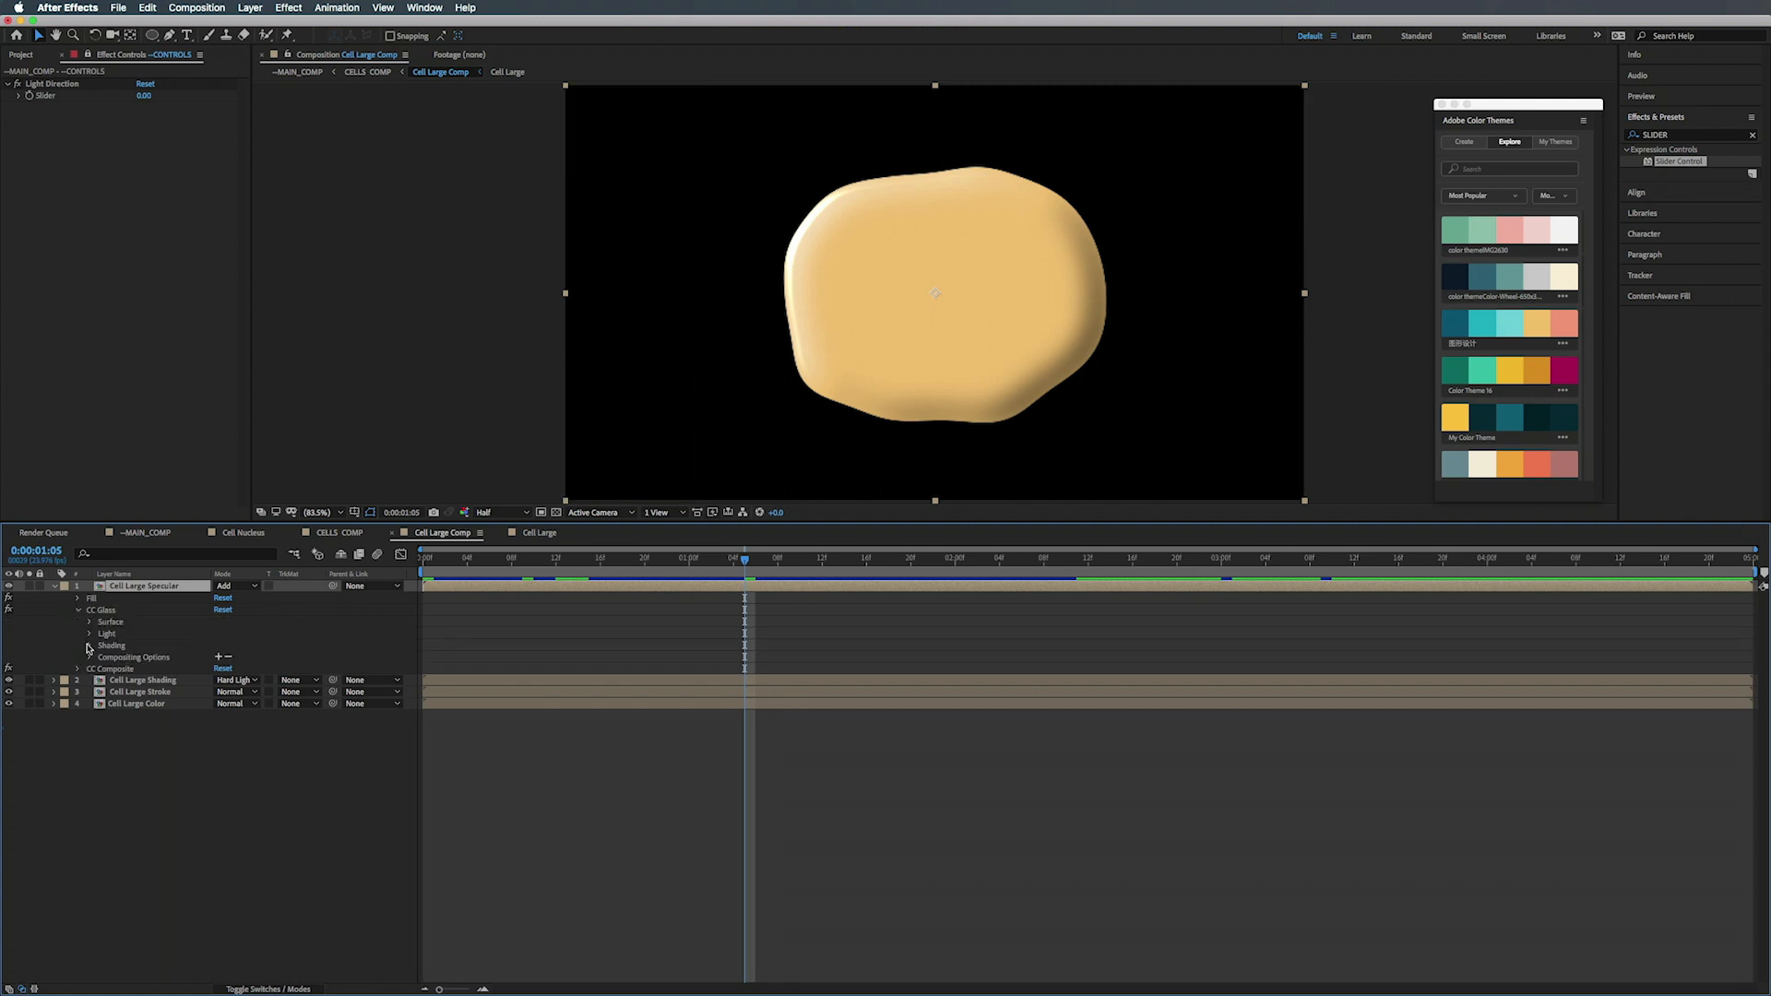
left_click(90, 635)
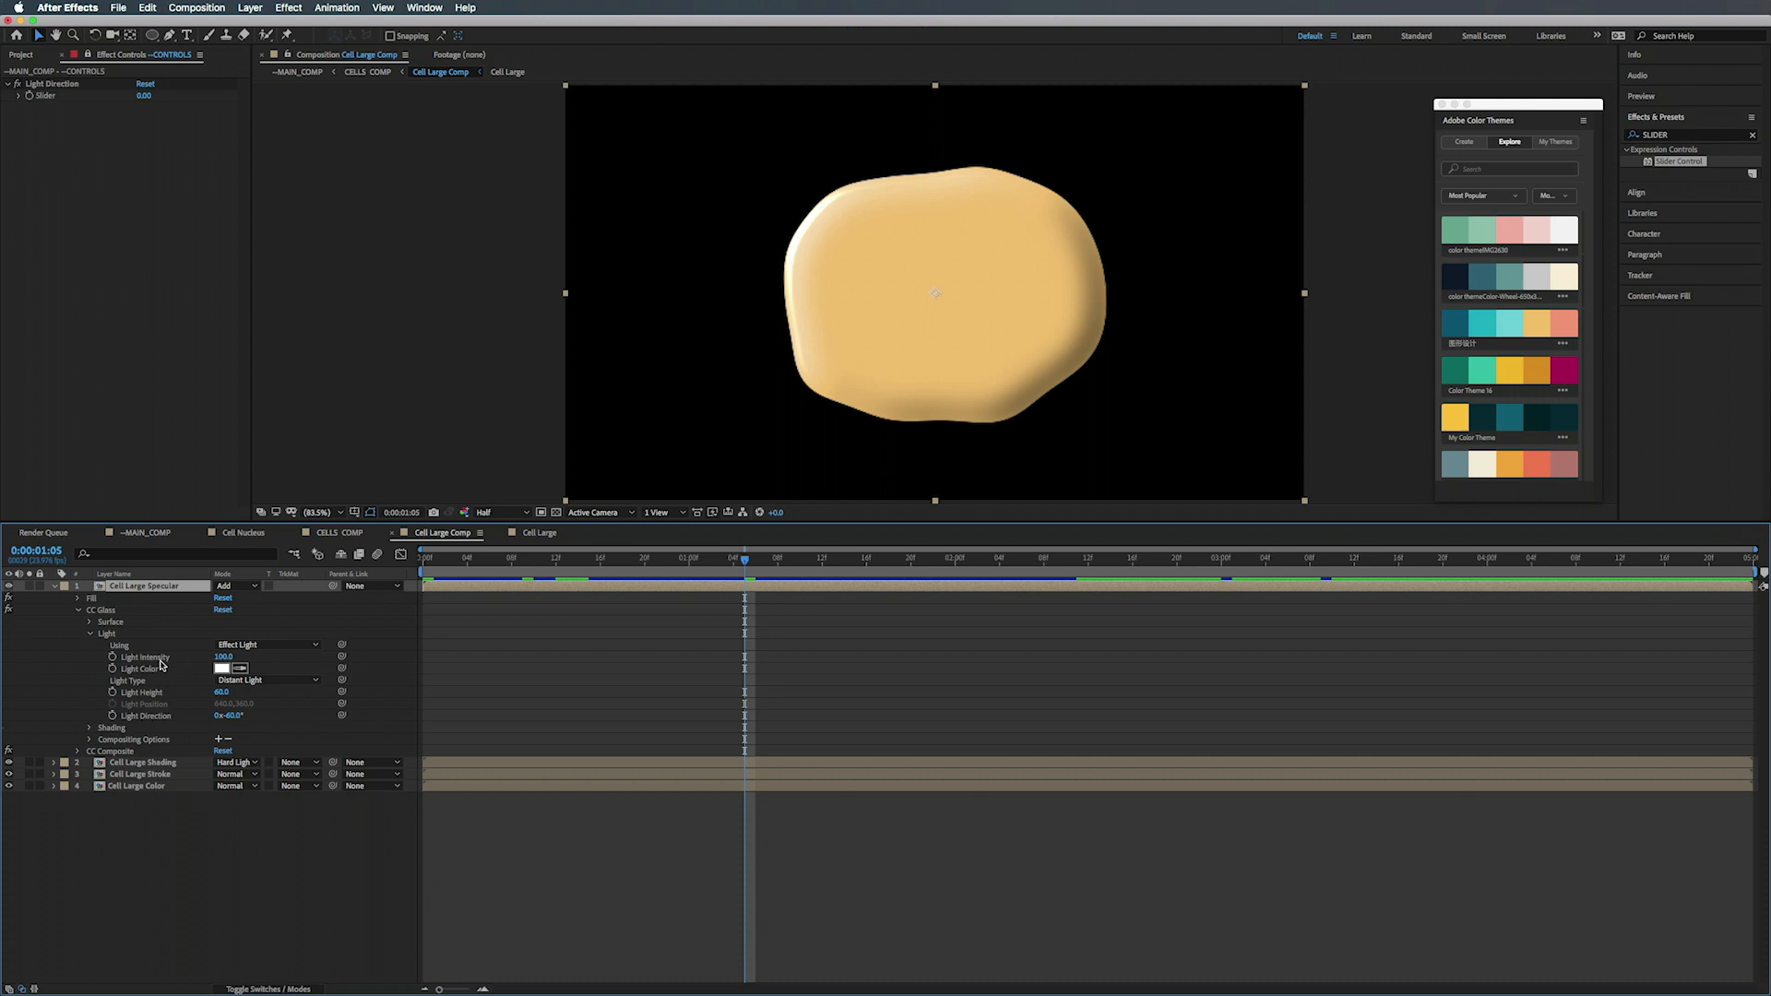
left_click(113, 717, "alt")
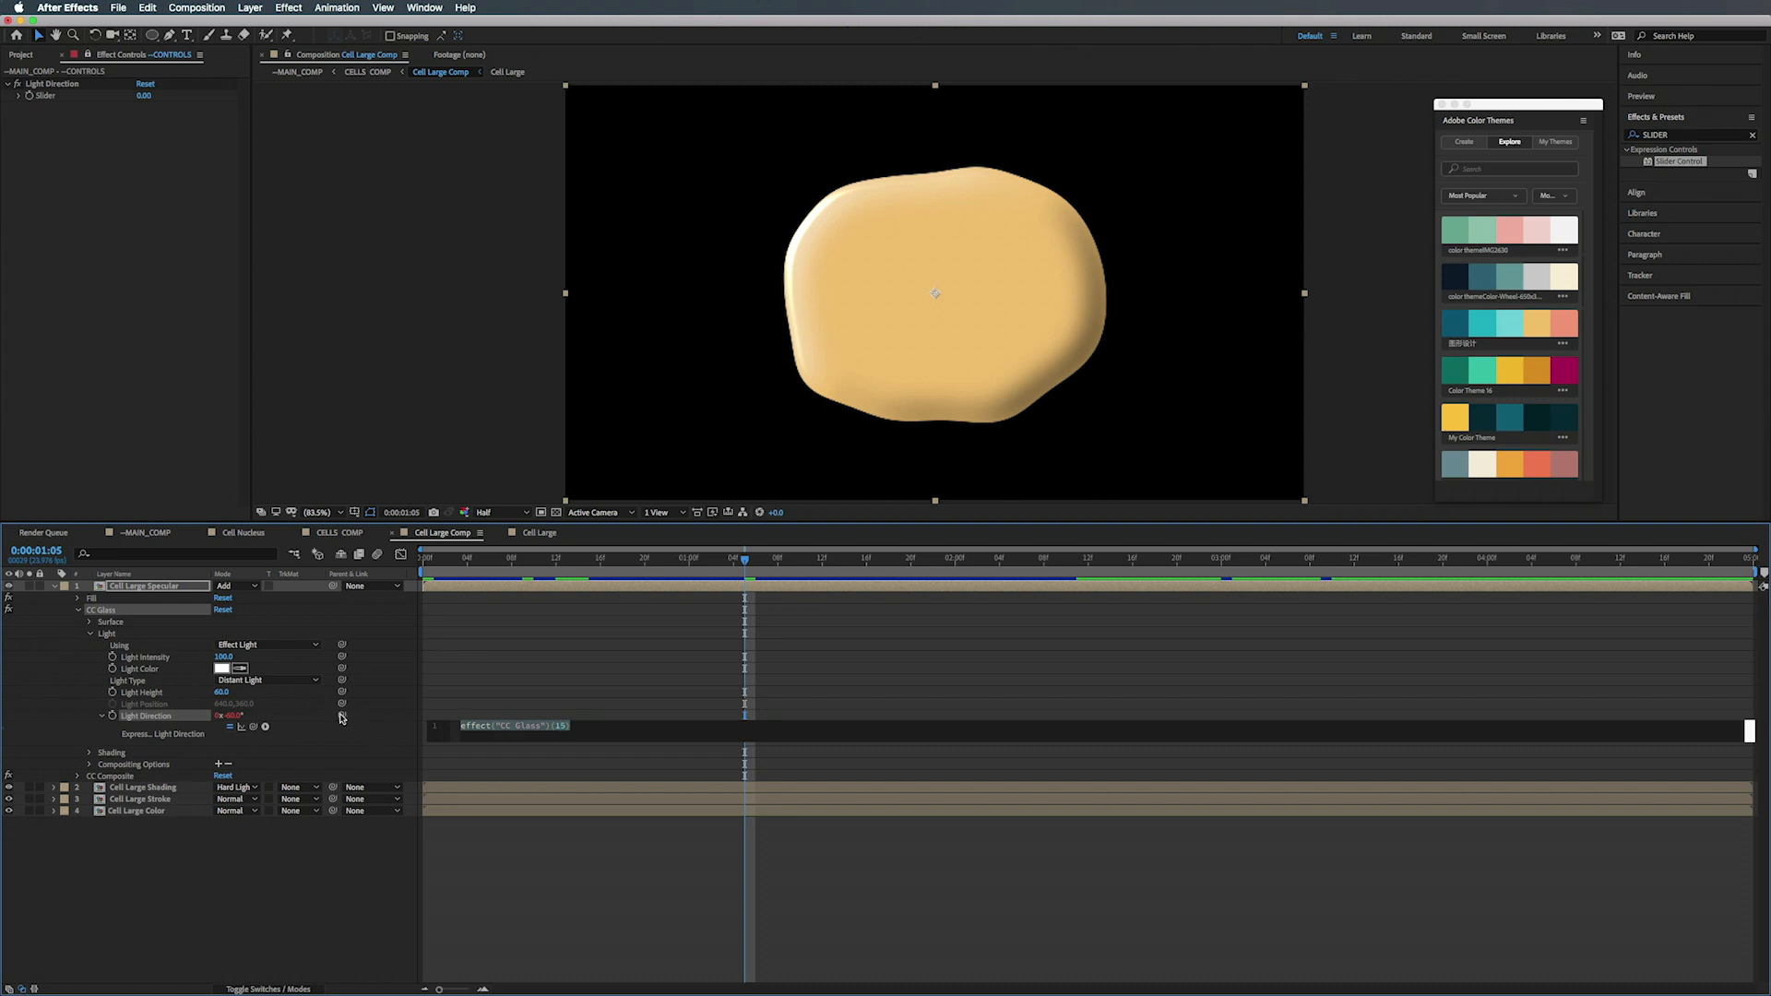
left_click_drag(342, 717, 54, 99)
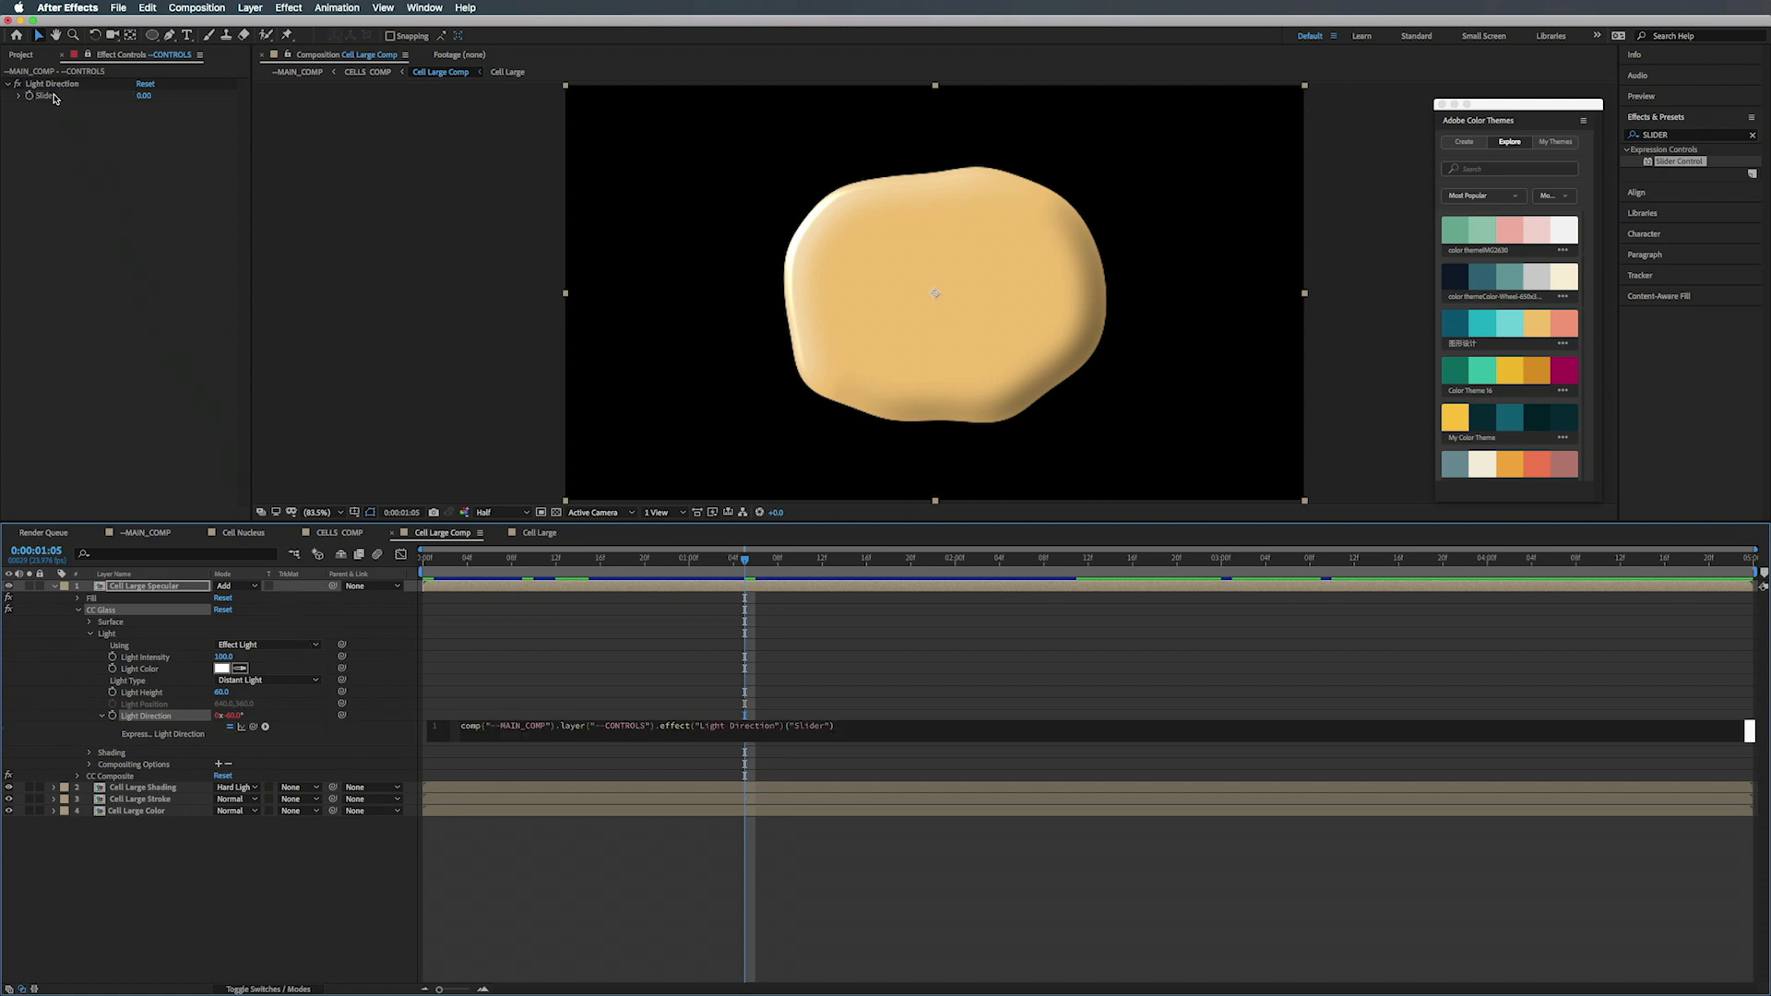
left_click(103, 716)
left_click(89, 634)
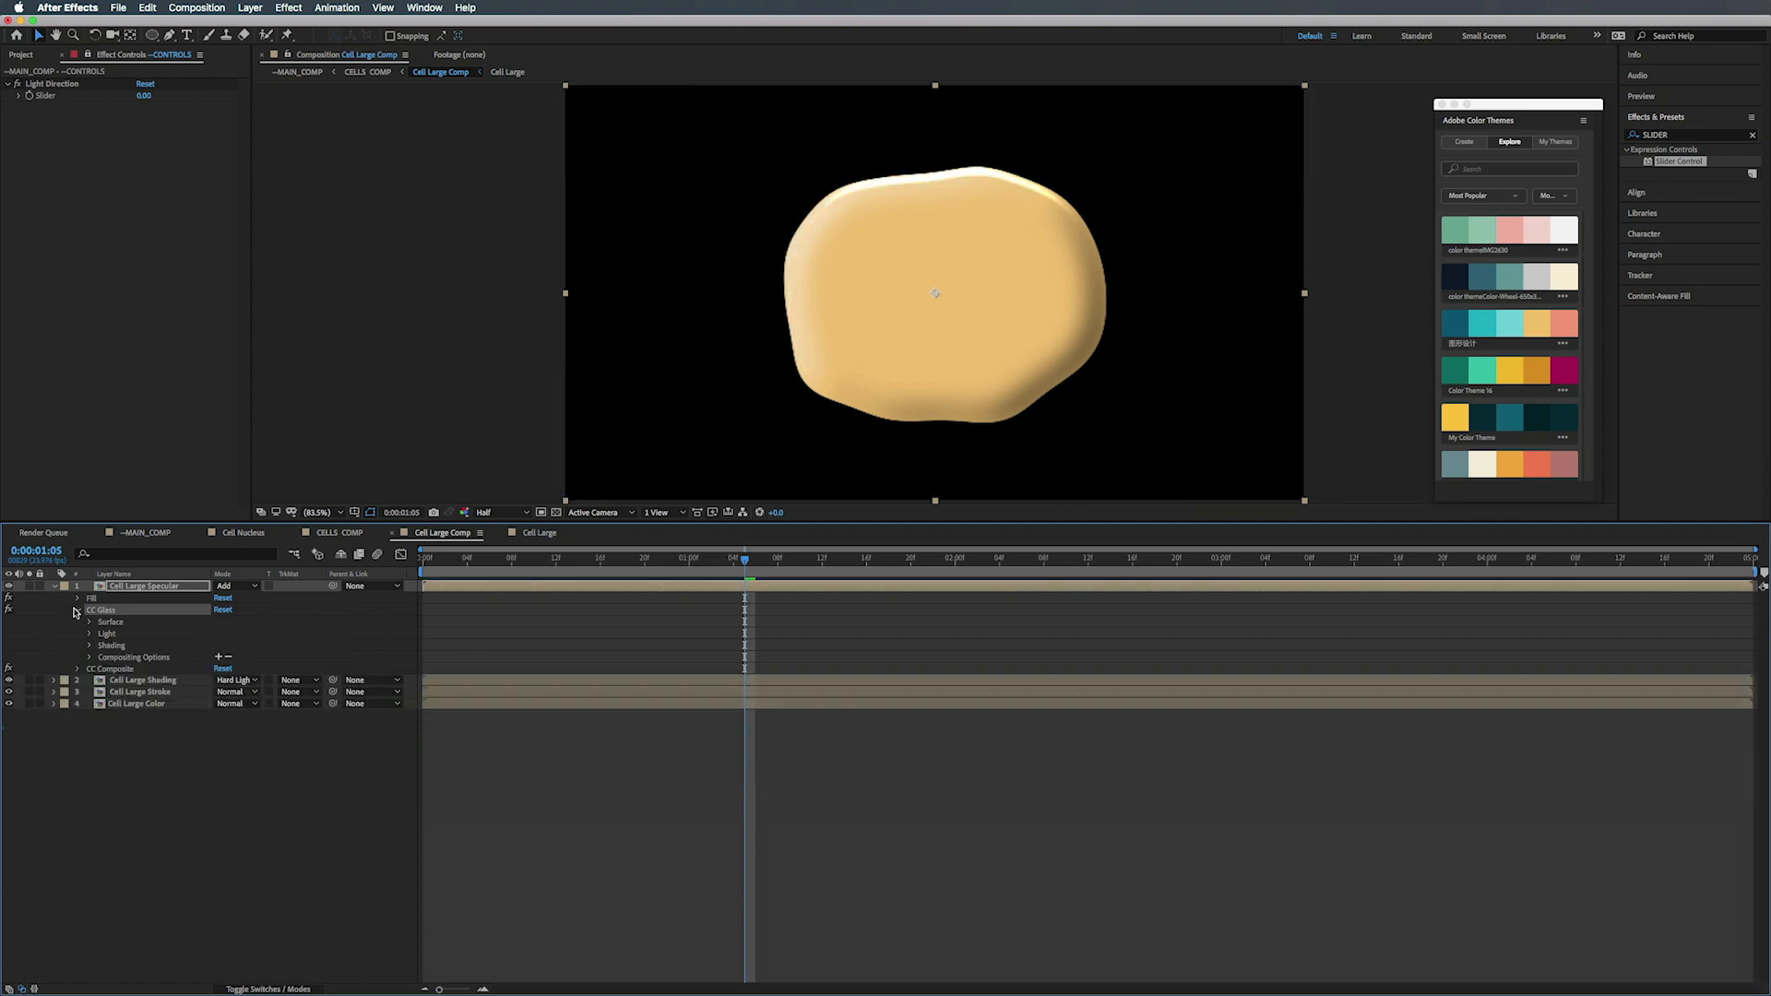
left_click(77, 610)
- Link the Cell Large Shading layer's Bevel Alpha Light Angle by expression to the Light Direction slider on --CONTROLS
left_click(145, 634)
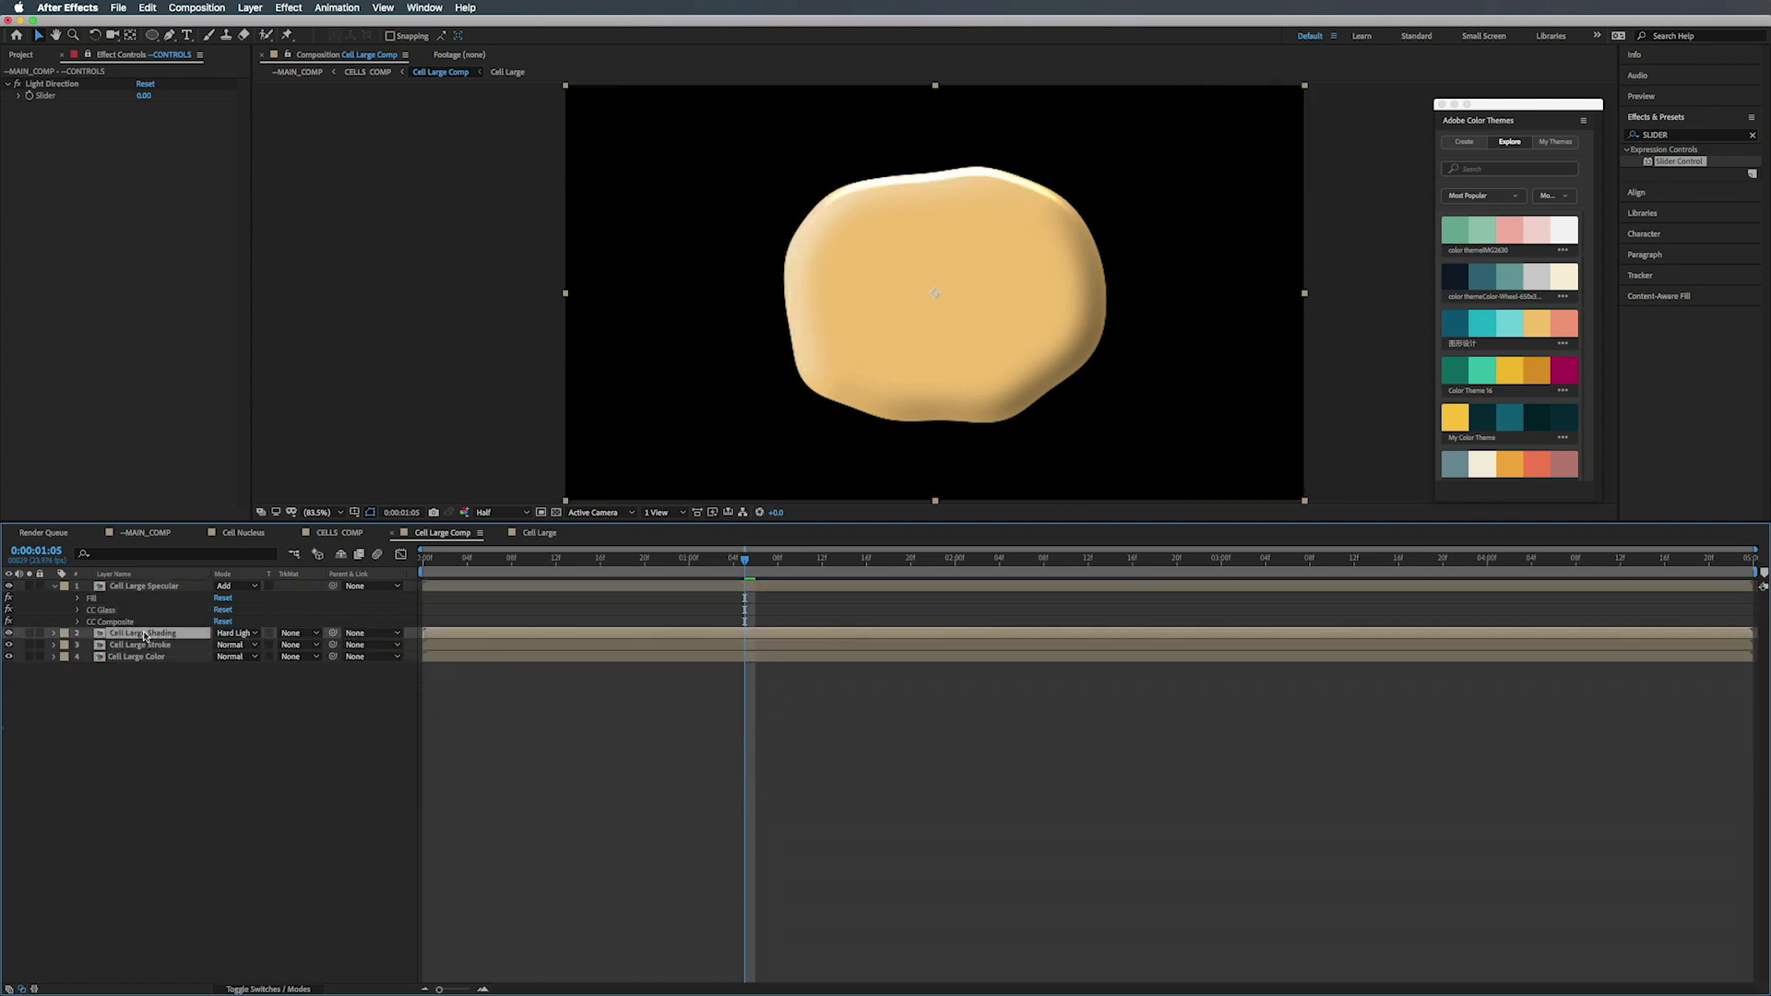
left_click(55, 634)
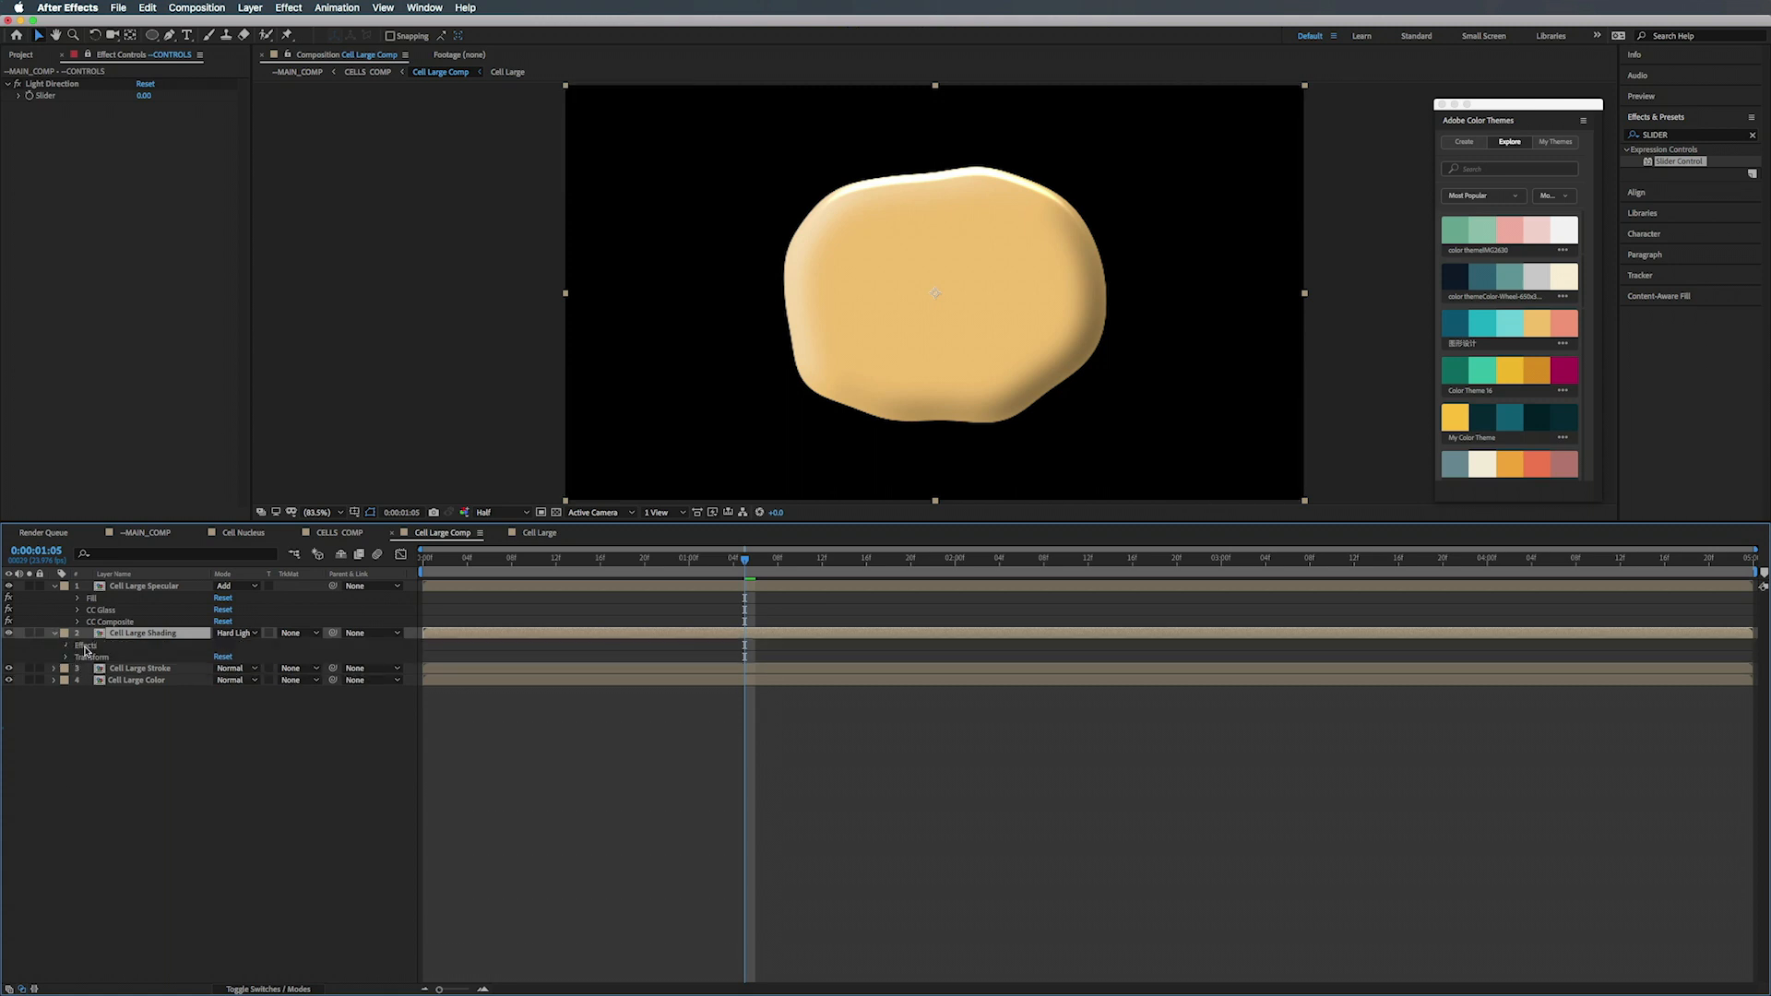
left_click(66, 646)
left_click(78, 669)
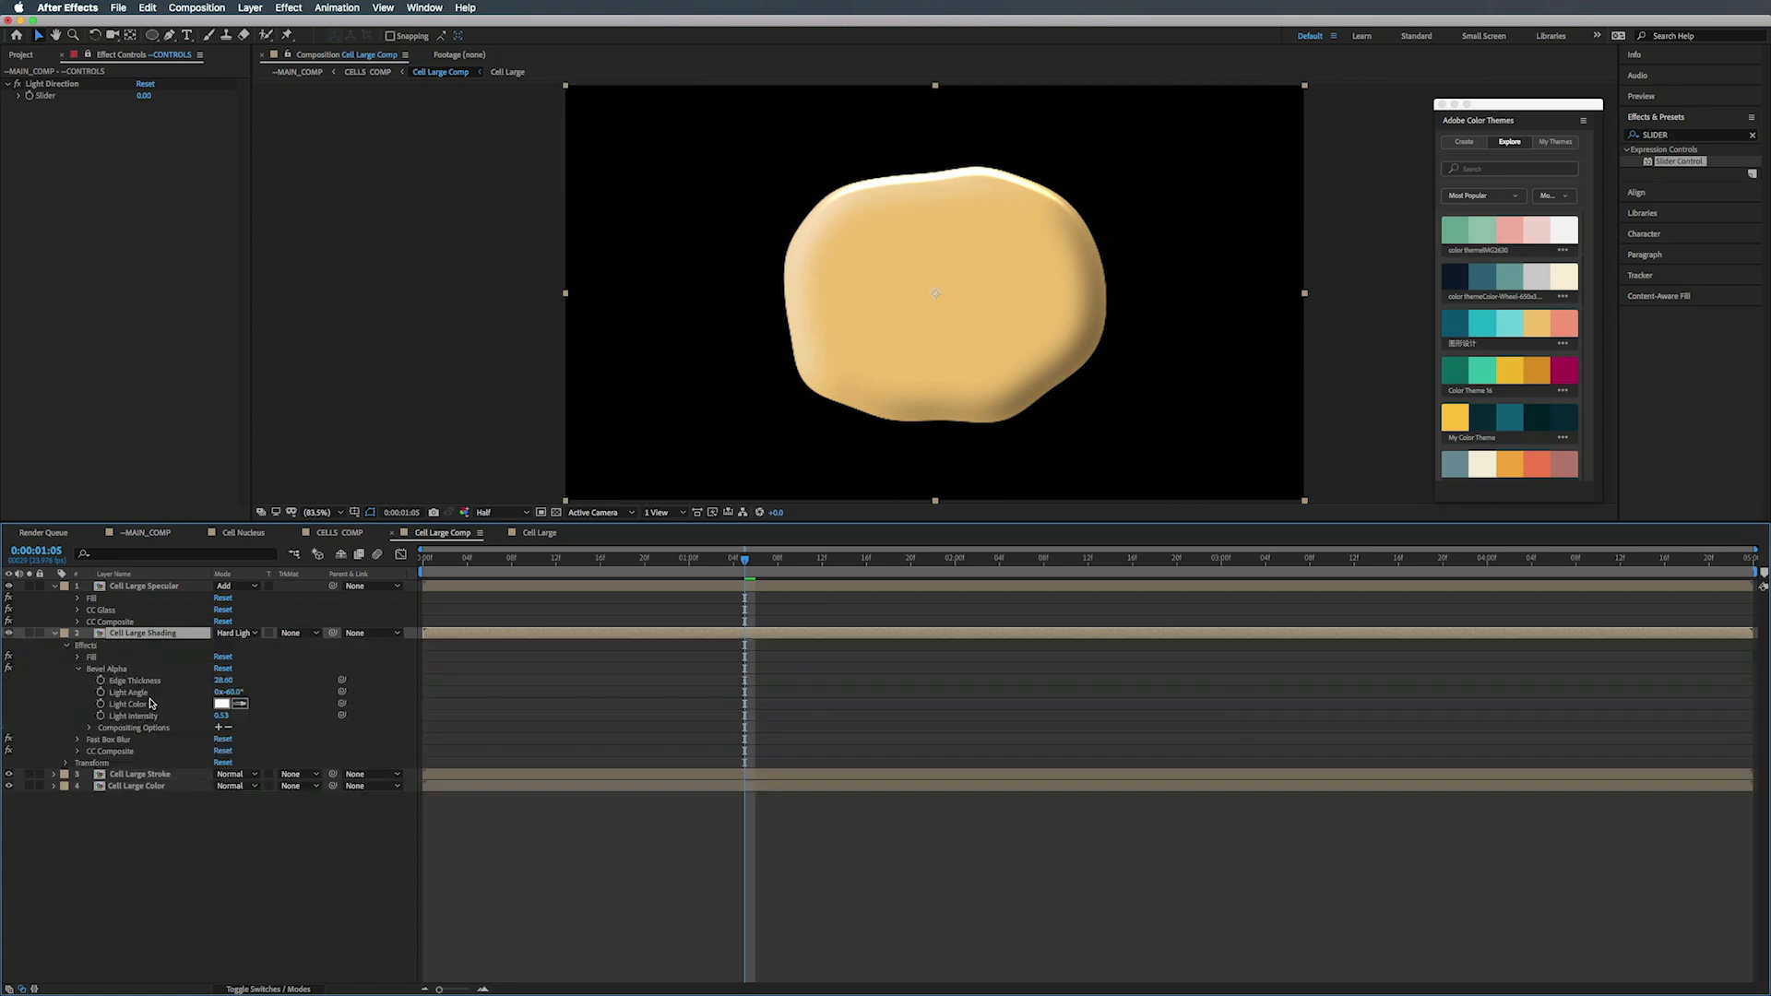
left_click(101, 694, "alt")
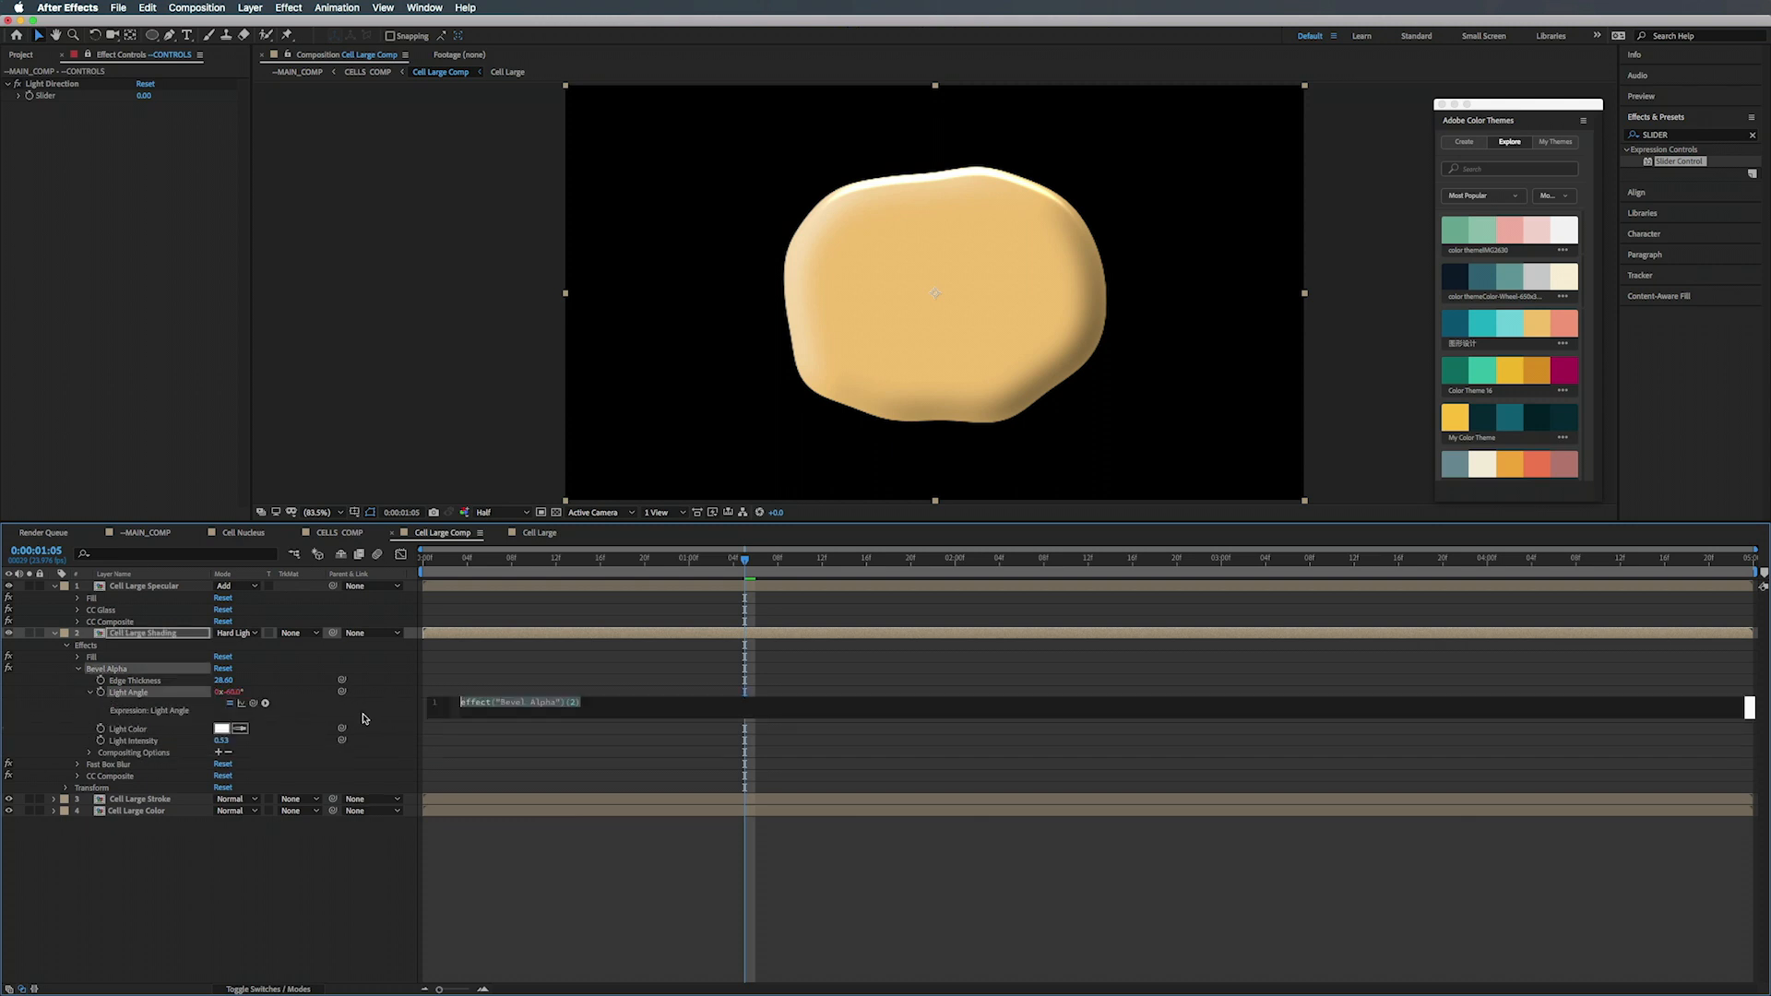
left_click_drag(341, 692, 57, 95)
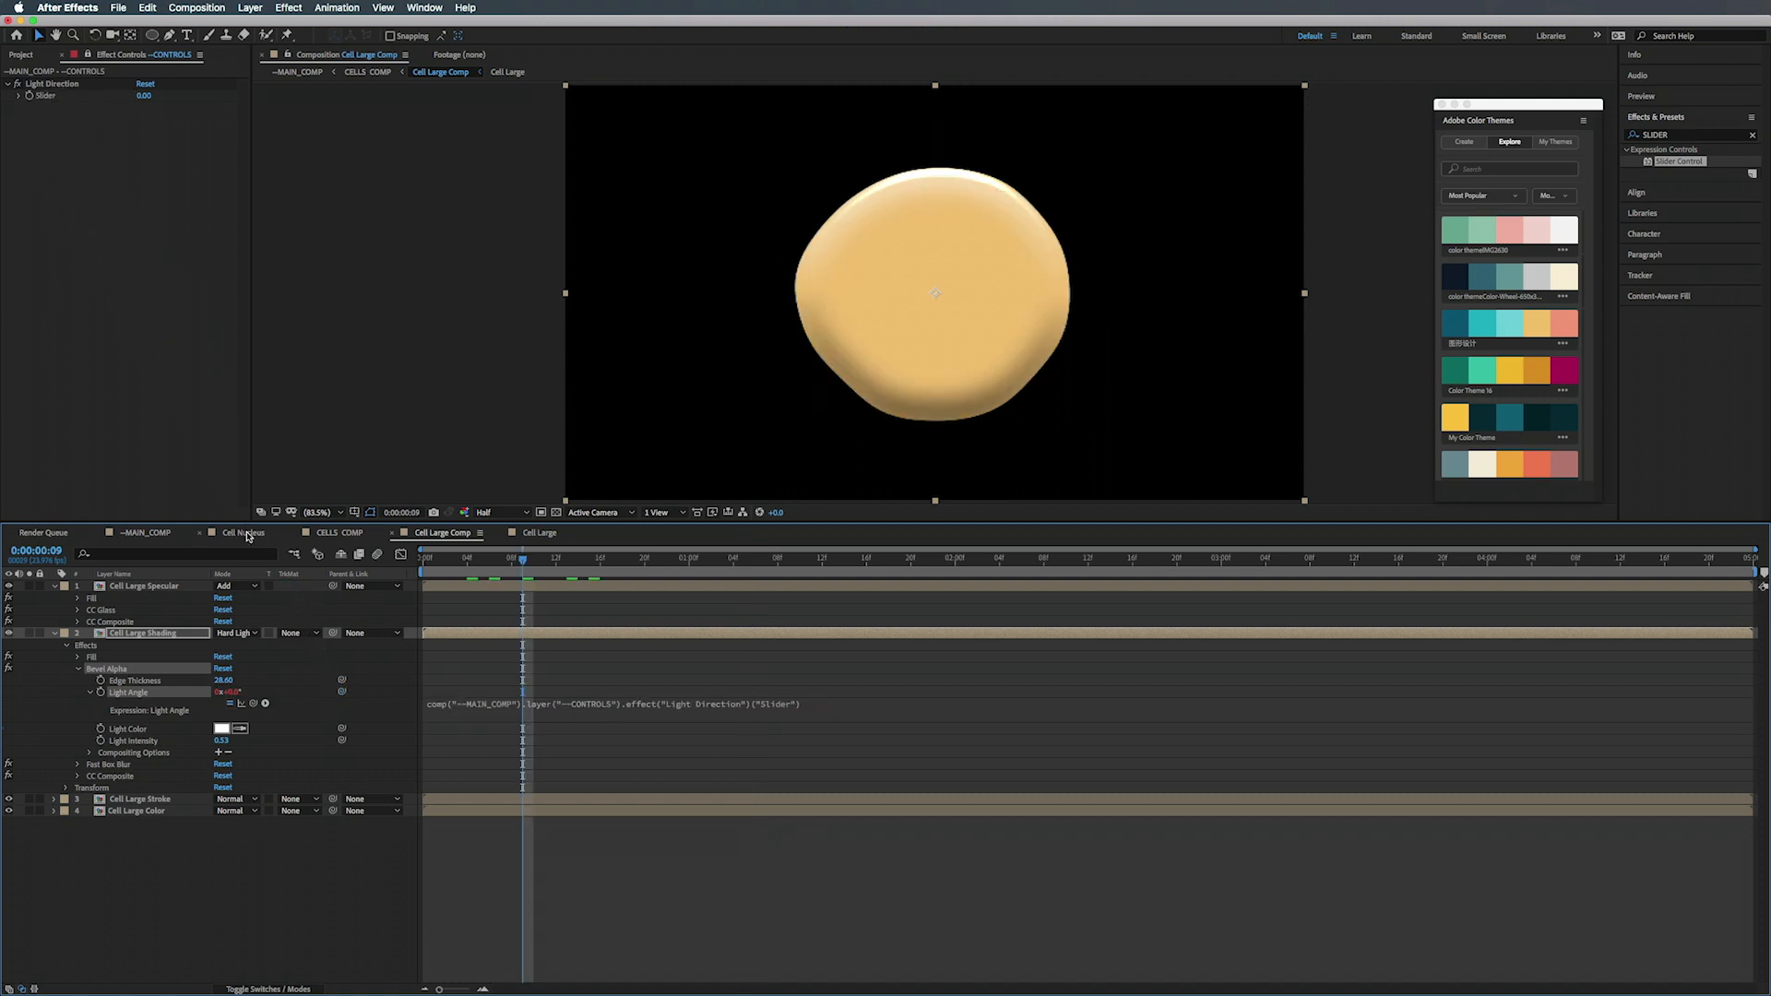
- Open Cell Nucleus inside CELLS COMP and link the Cell Nucleus Specular layer's CC Glass Light Direction to the Light Direction slider by expression
left_click(241, 532)
left_click(339, 532)
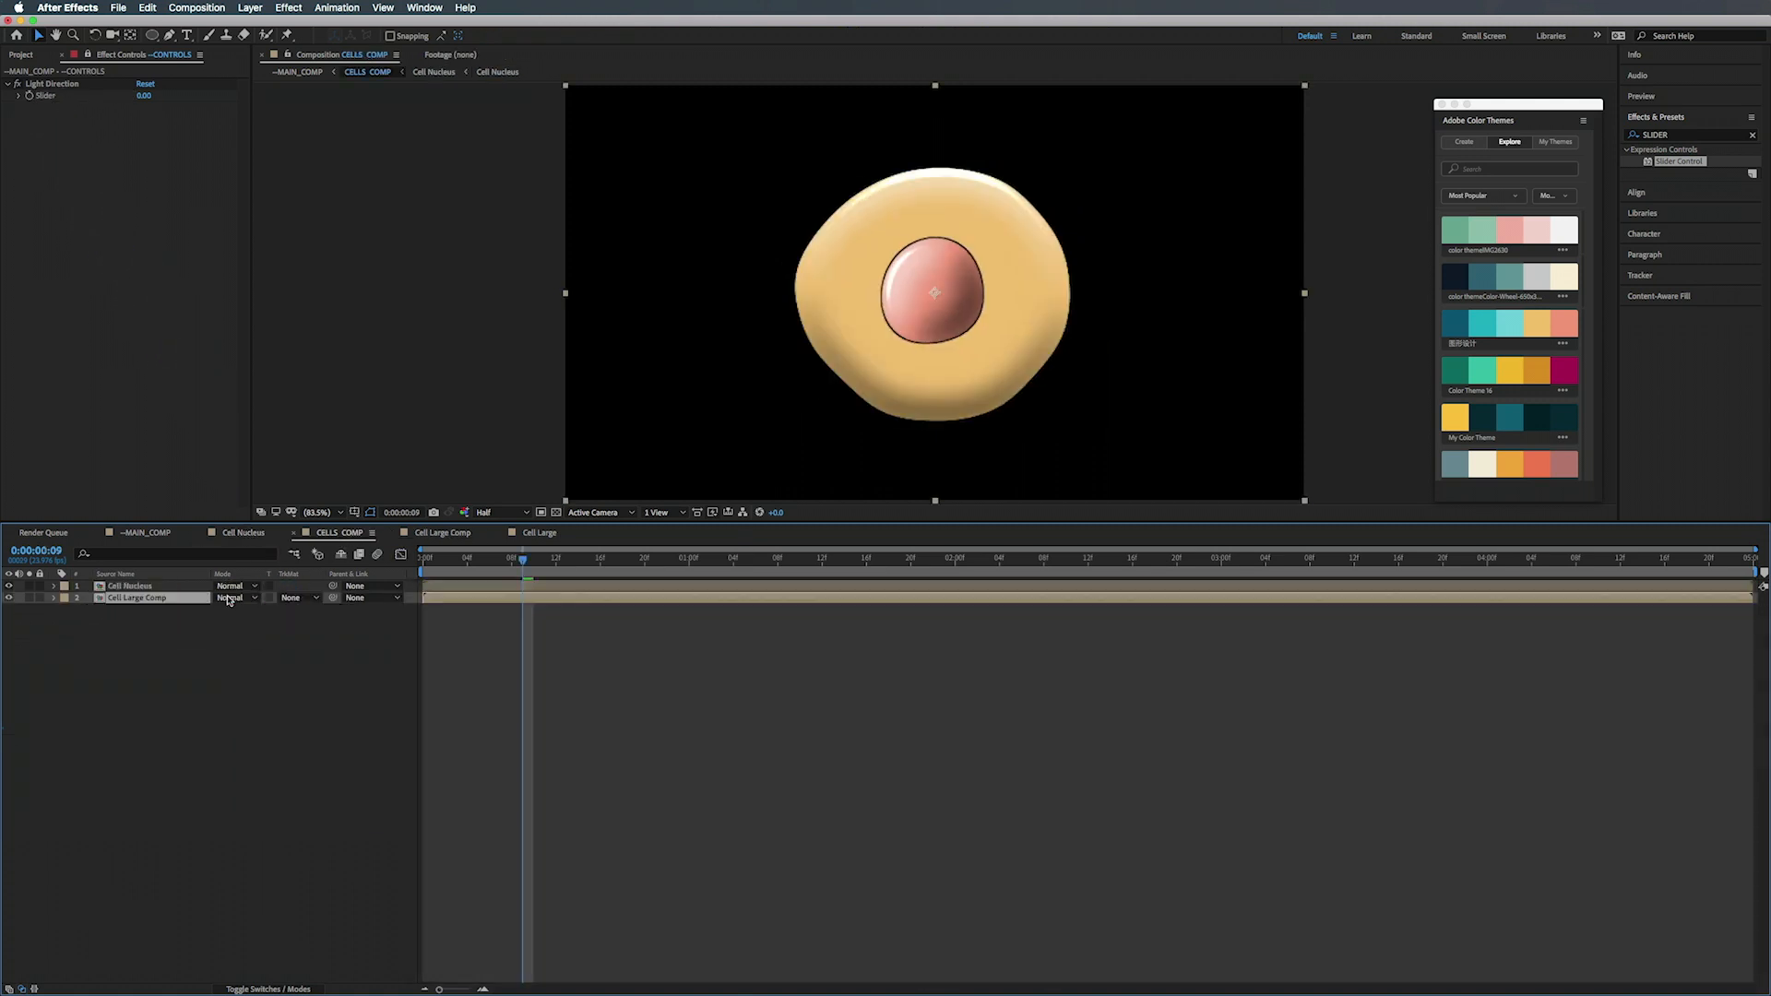
double_click(150, 588)
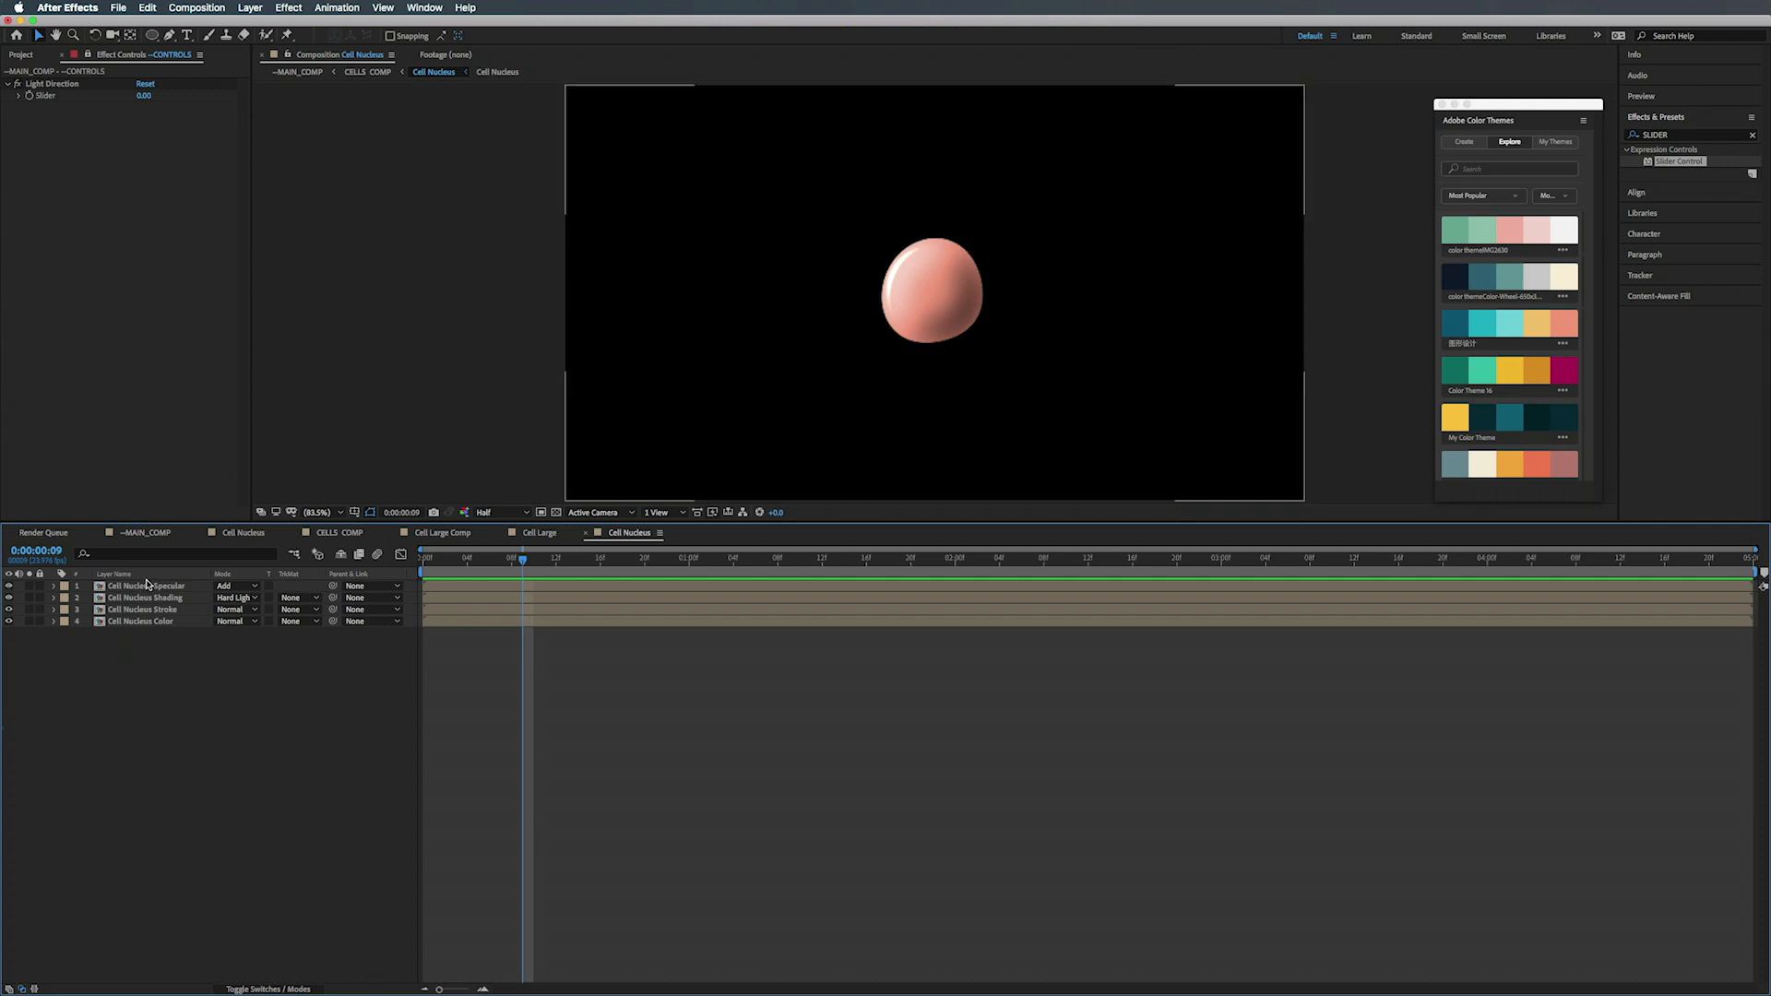
key("e")
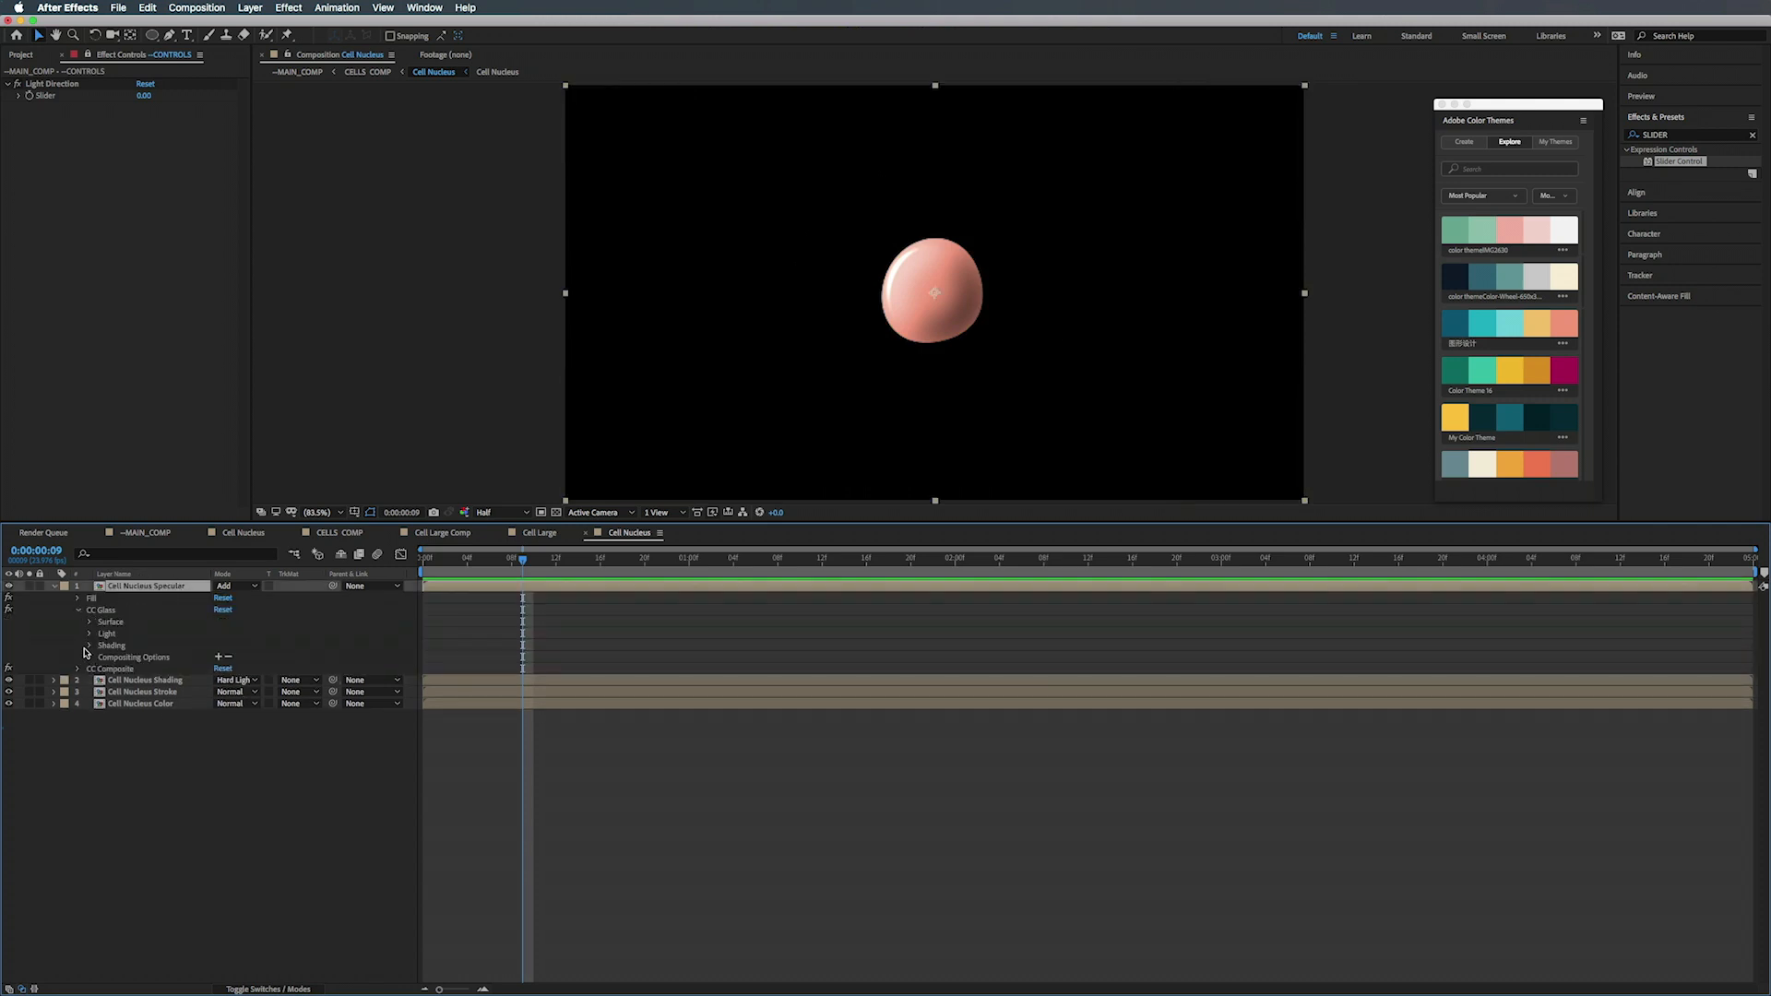
left_click(90, 634)
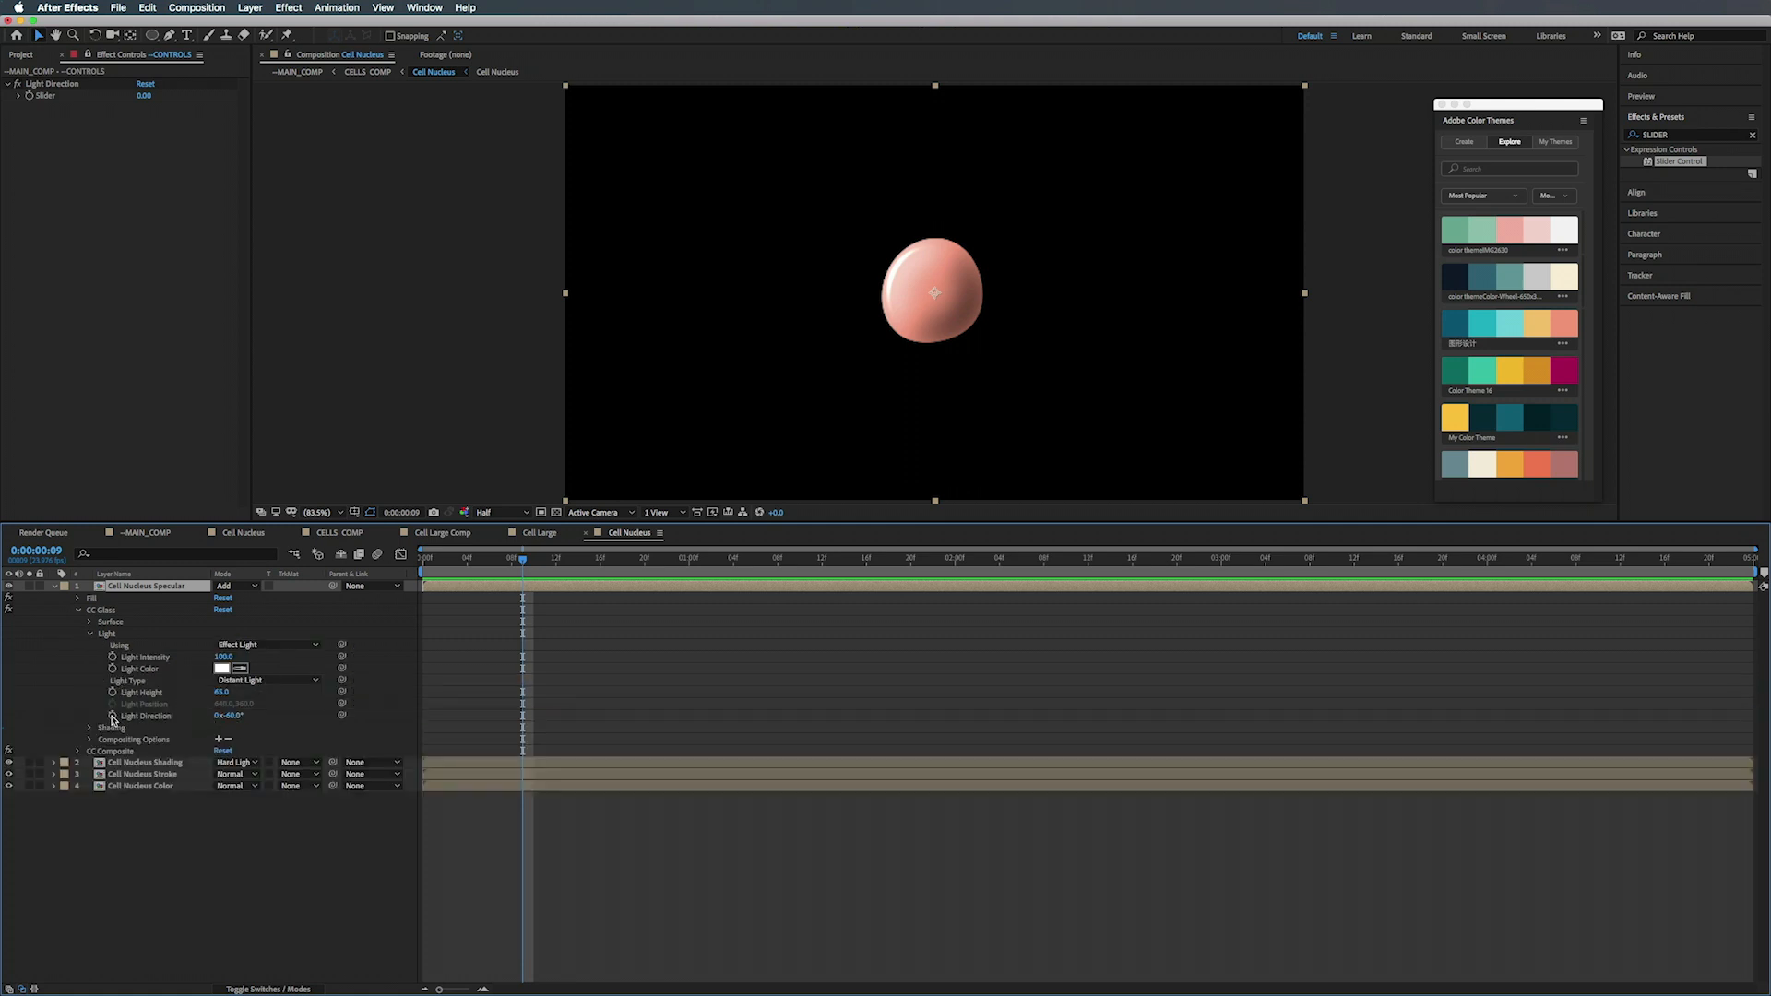
left_click(112, 716, "alt")
left_click_drag(341, 715, 50, 99)
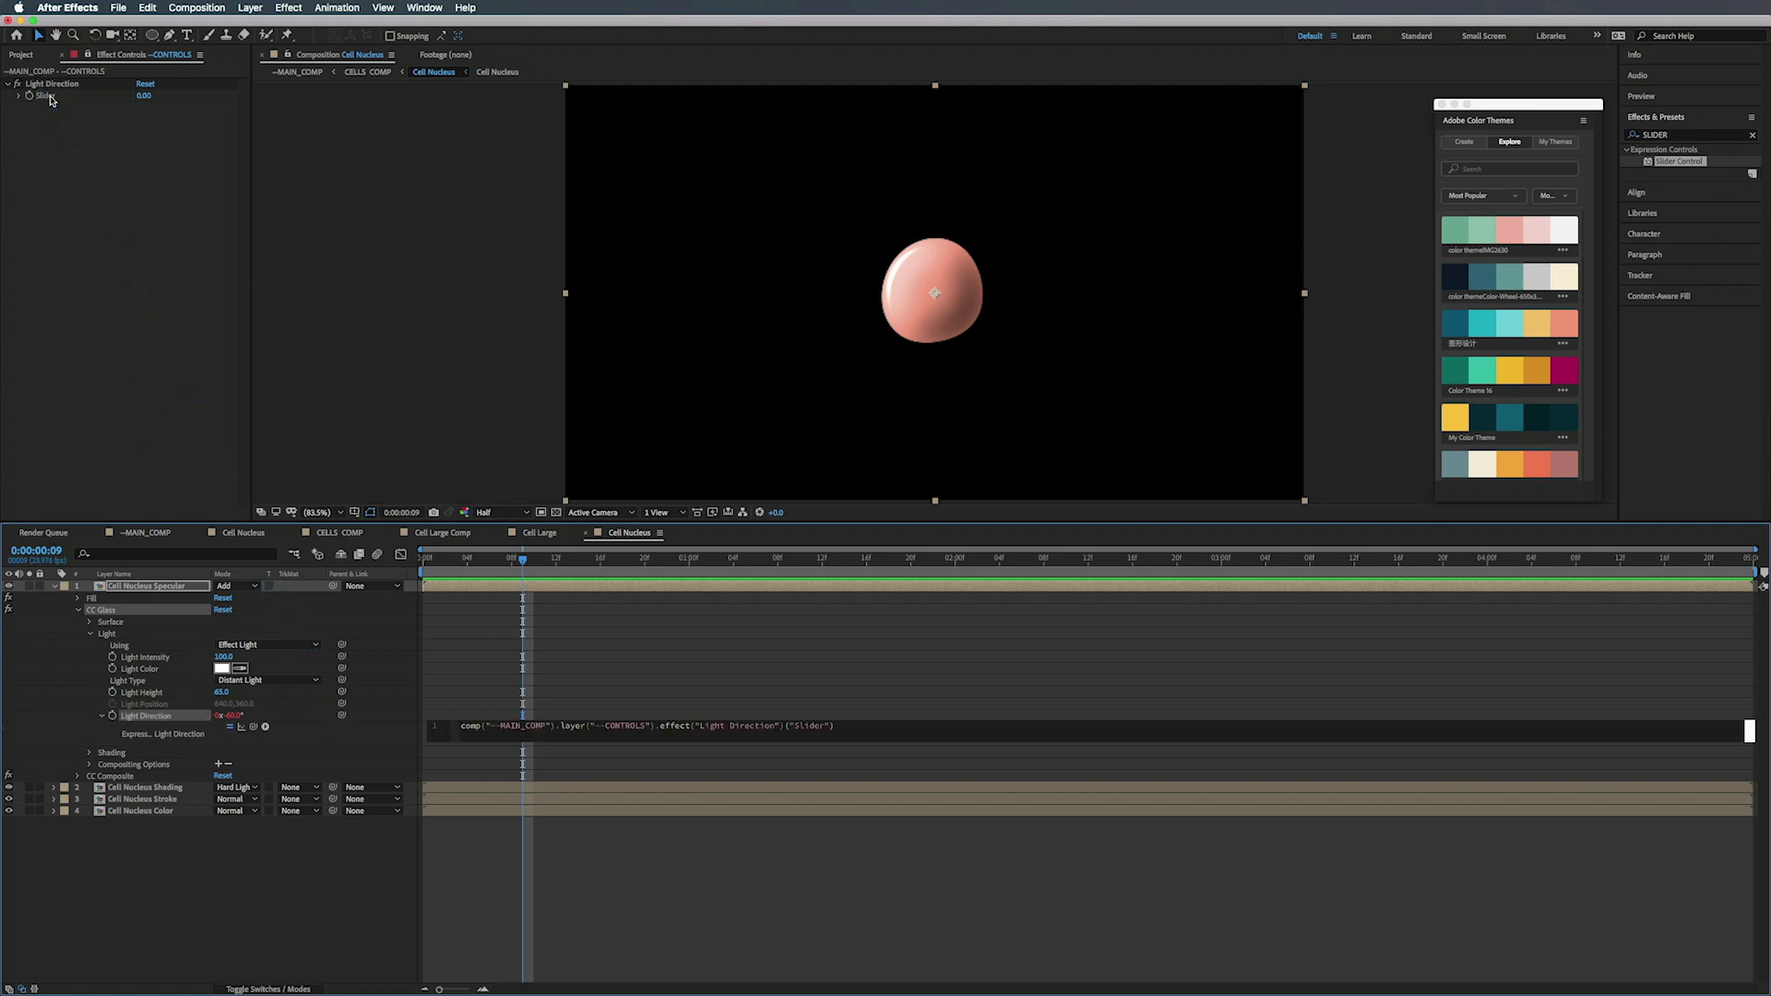
left_click(481, 563)
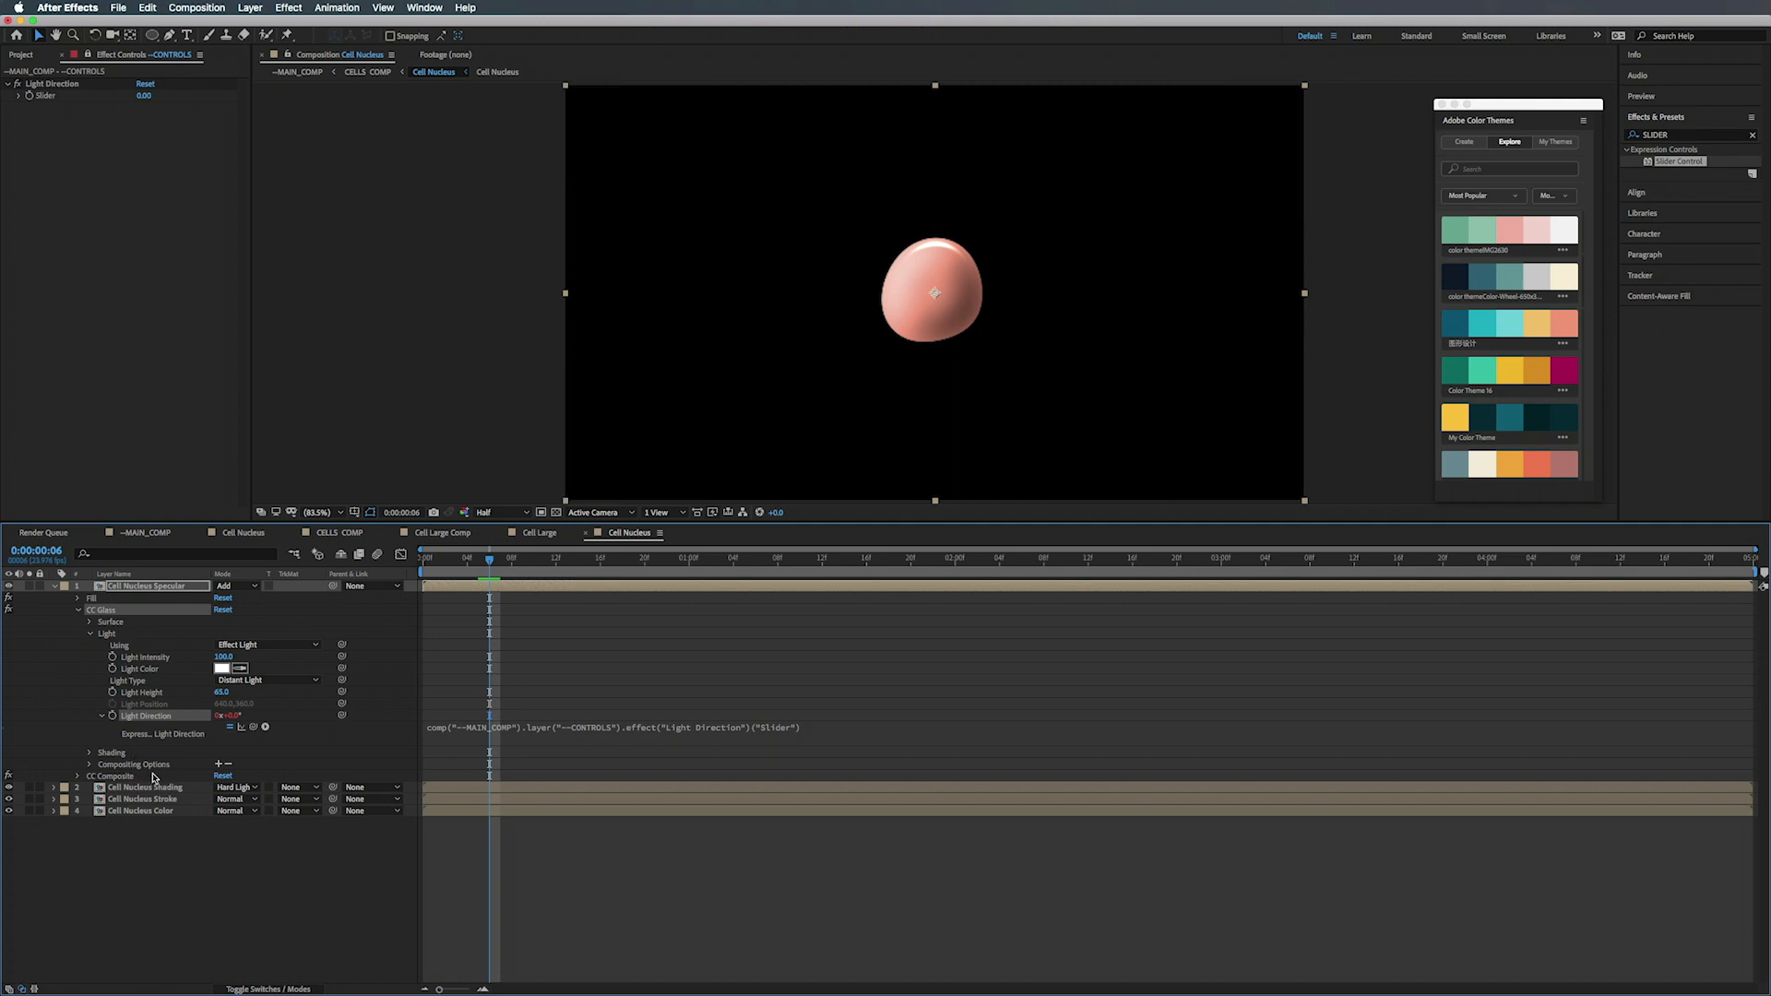
left_click(78, 612)
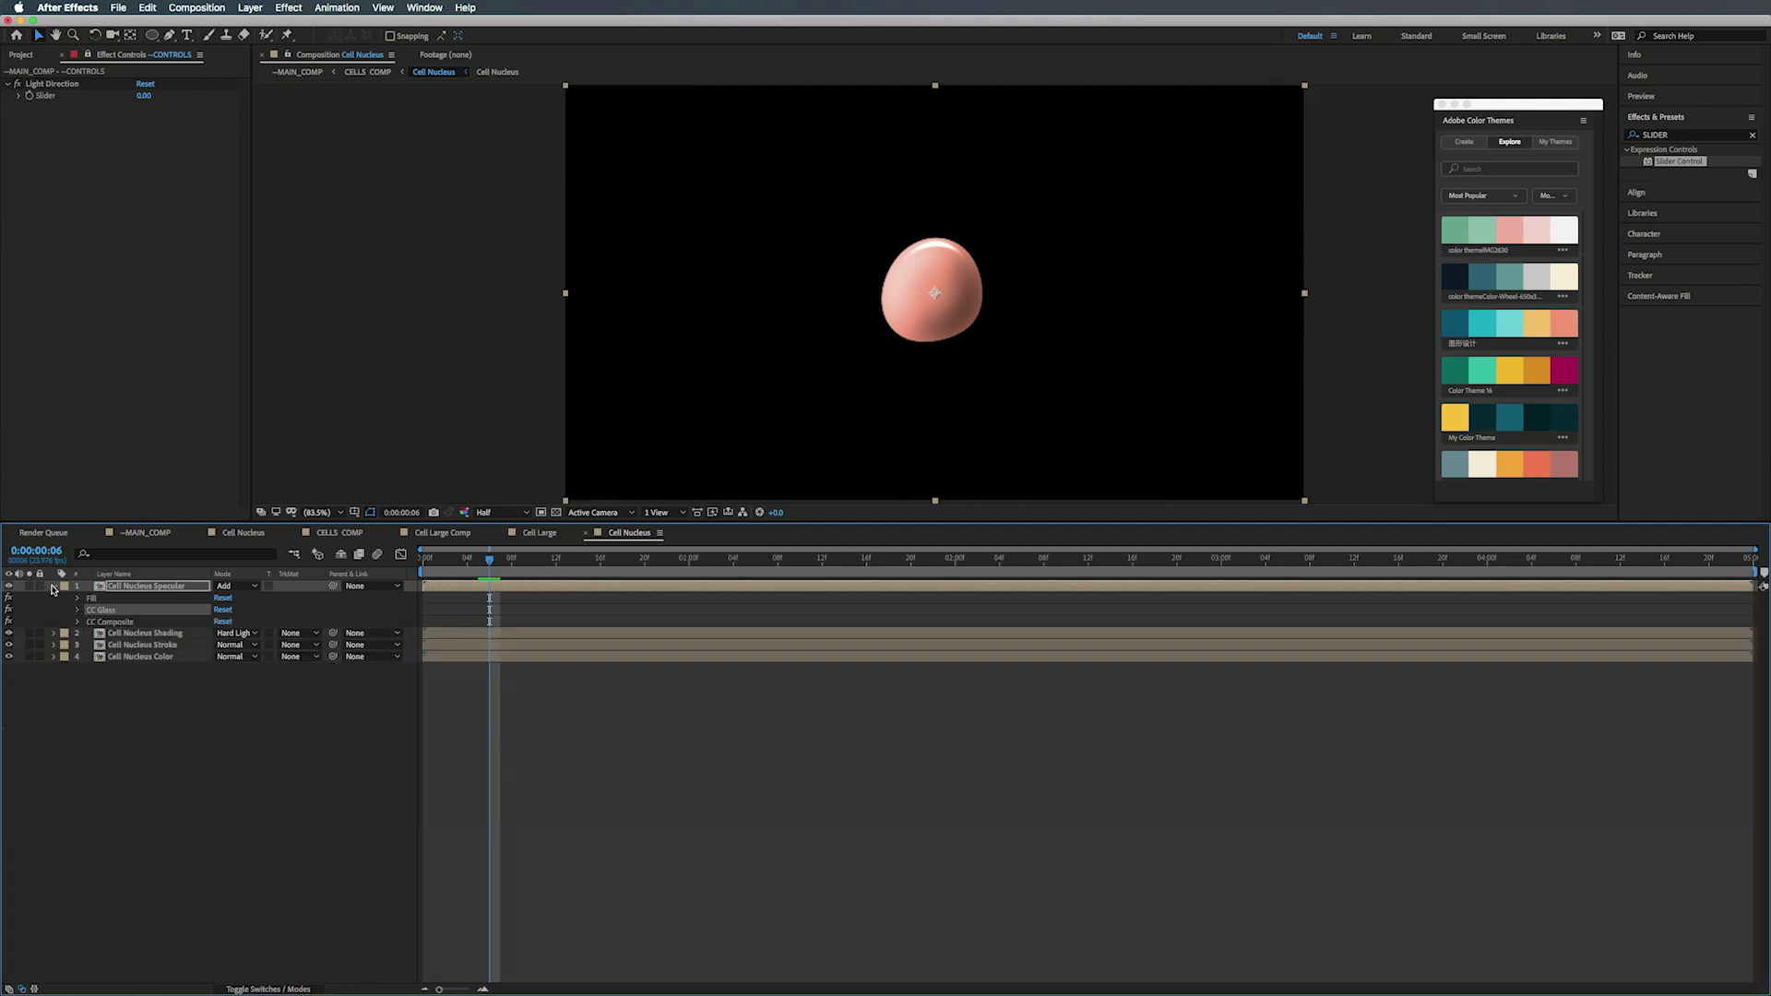
left_click(53, 587)
- Link the Cell Nucleus Shading layer's Bevel Alpha Light Angle to the Light Direction slider by expression and return to --MAIN_COMP
left_click(132, 600)
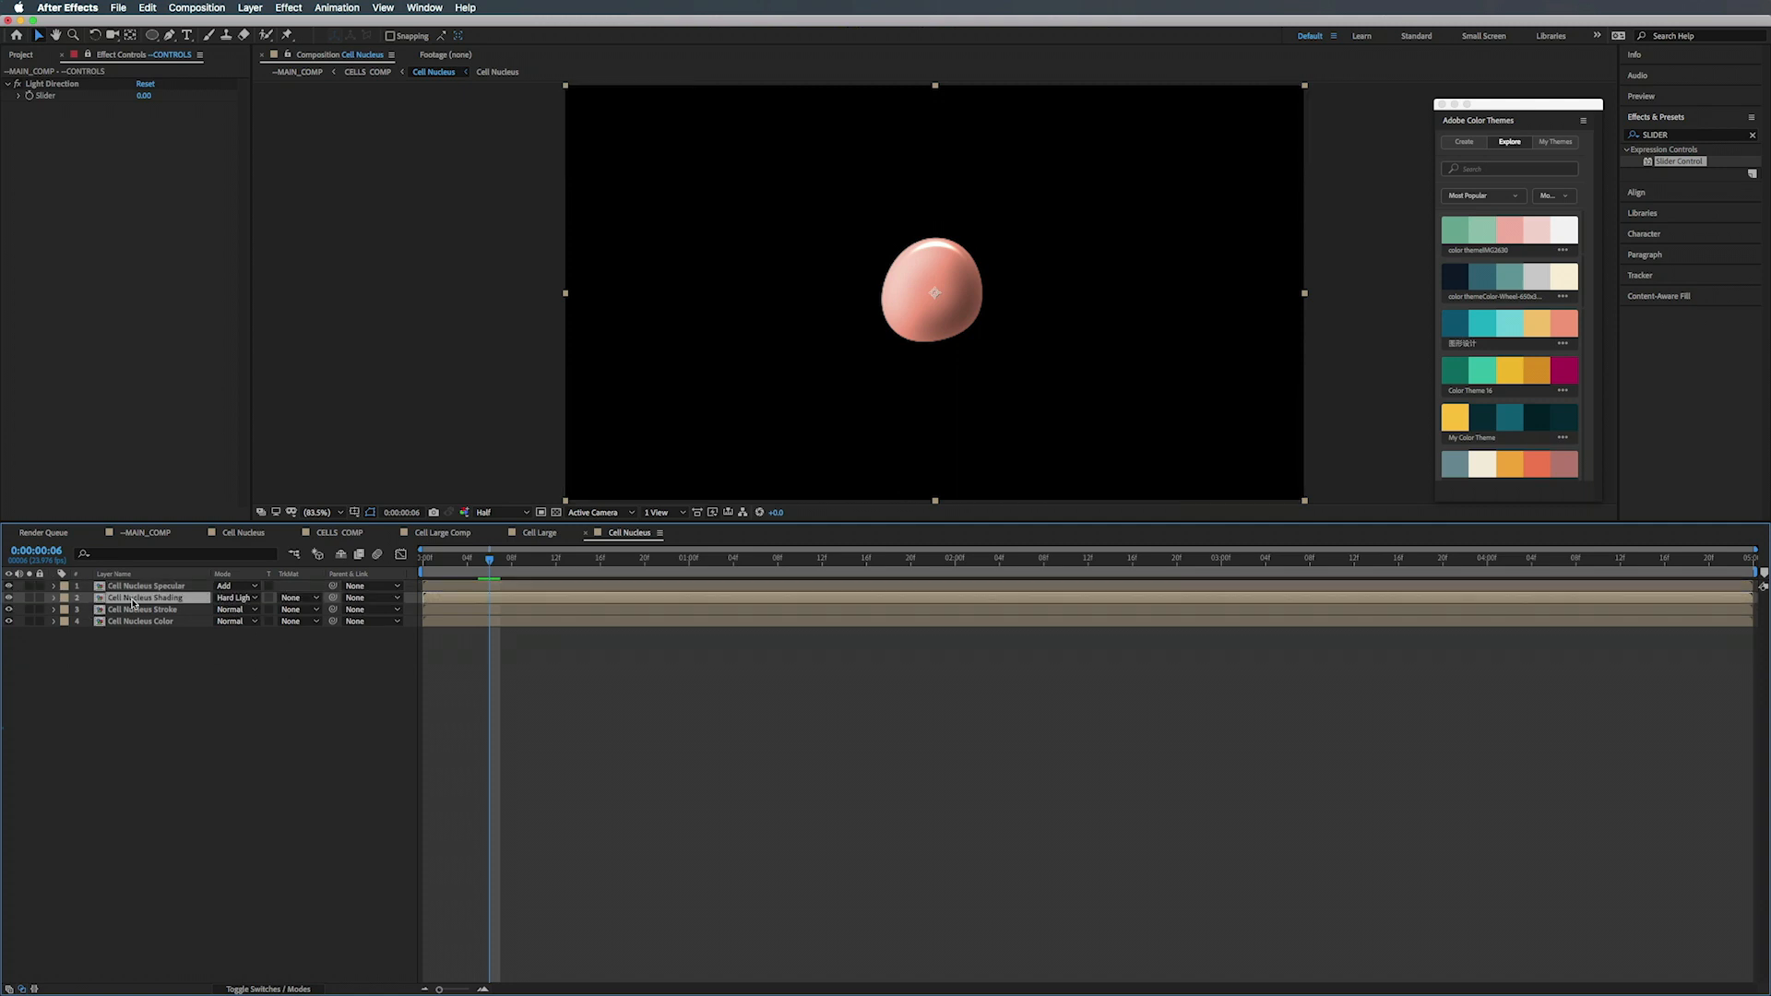
key("e")
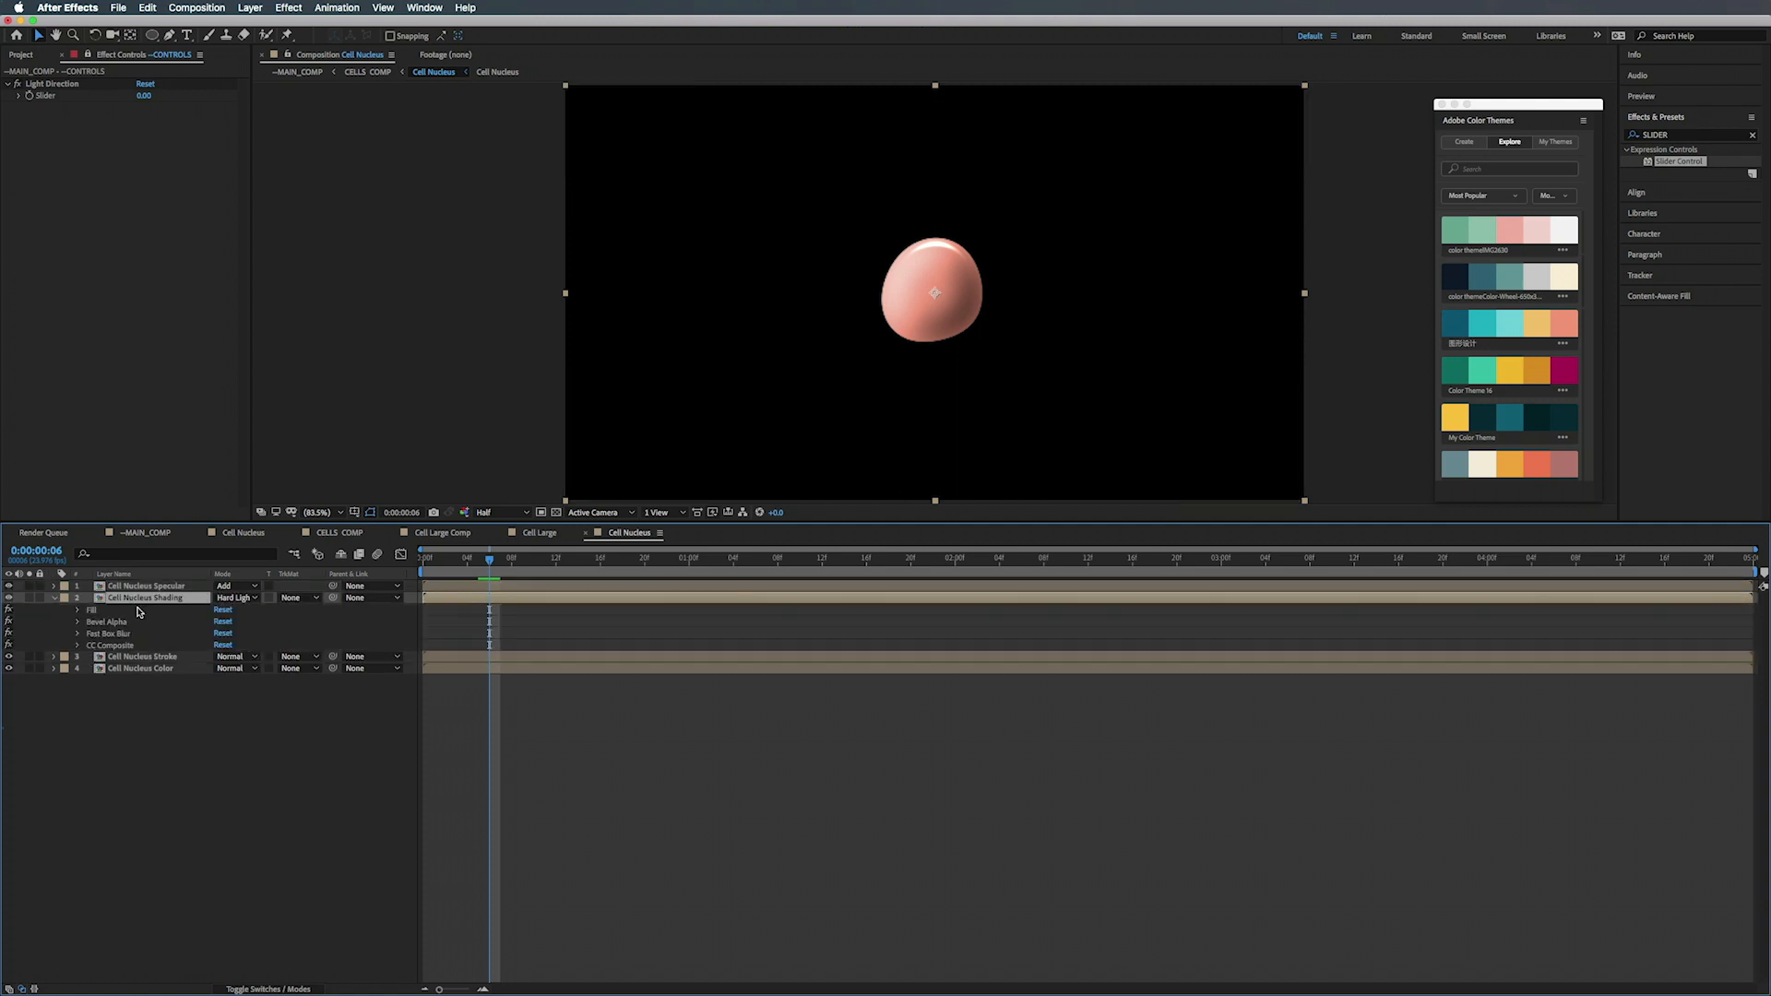
left_click(78, 624)
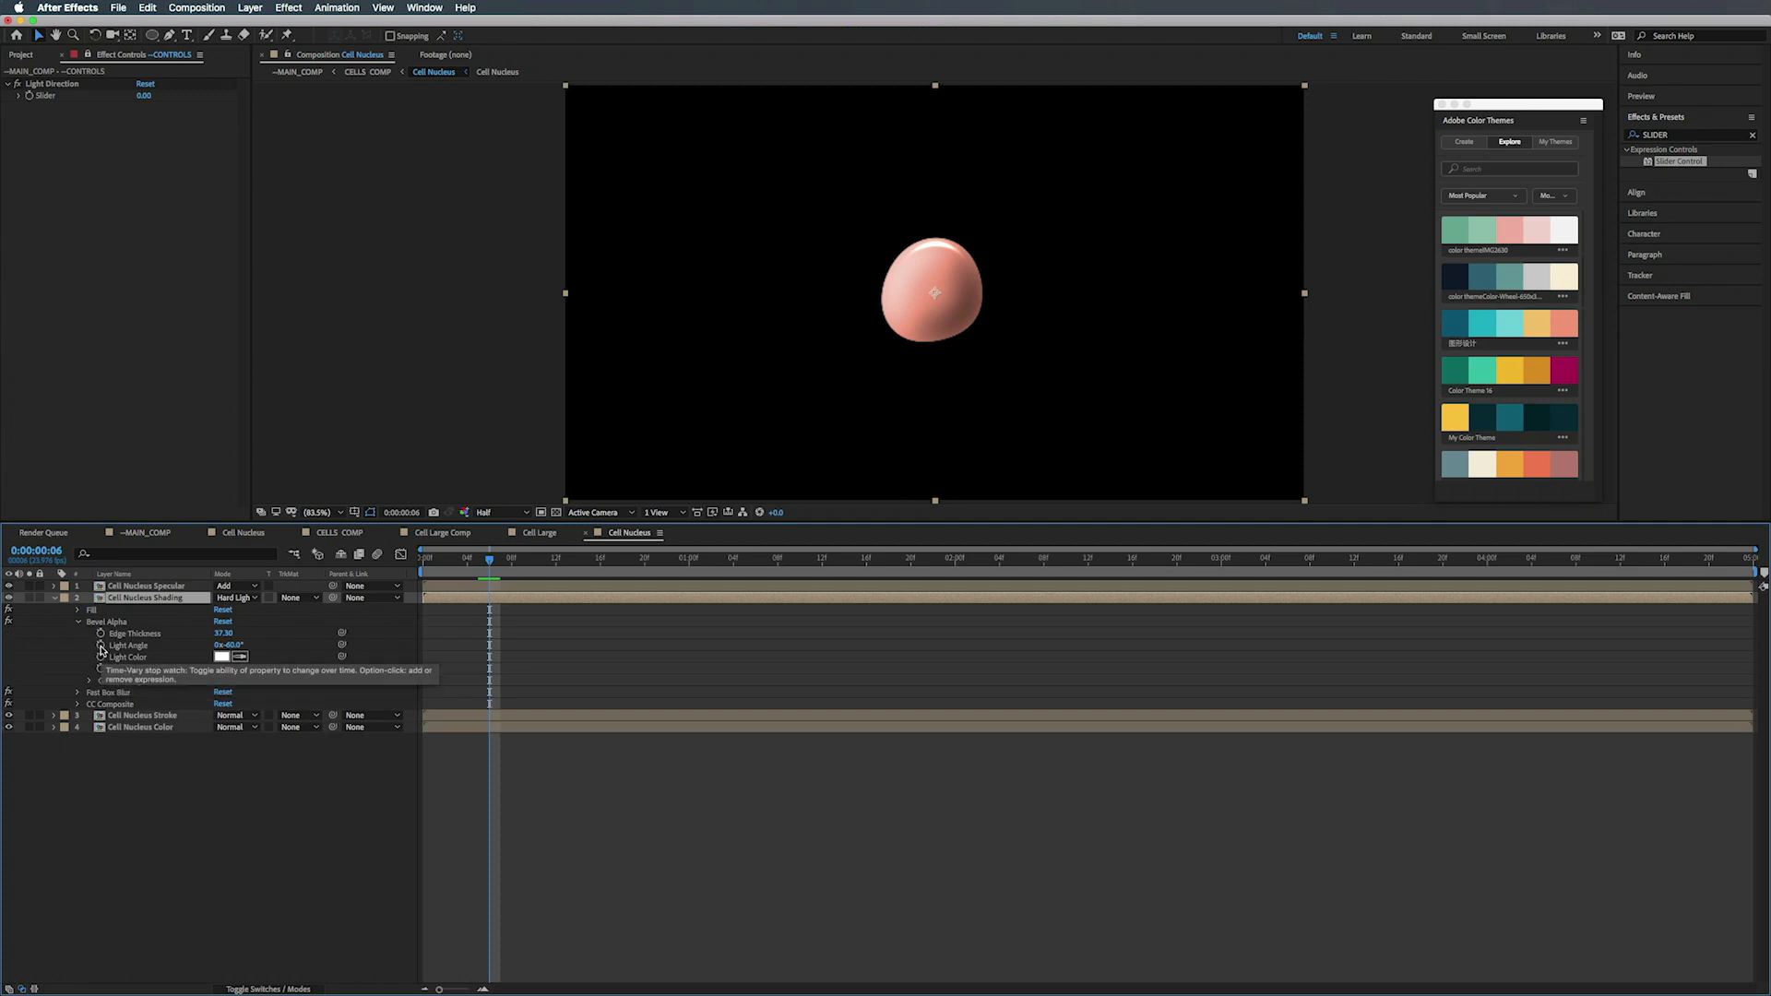
left_click(100, 645, "alt")
left_click_drag(342, 645, 44, 95)
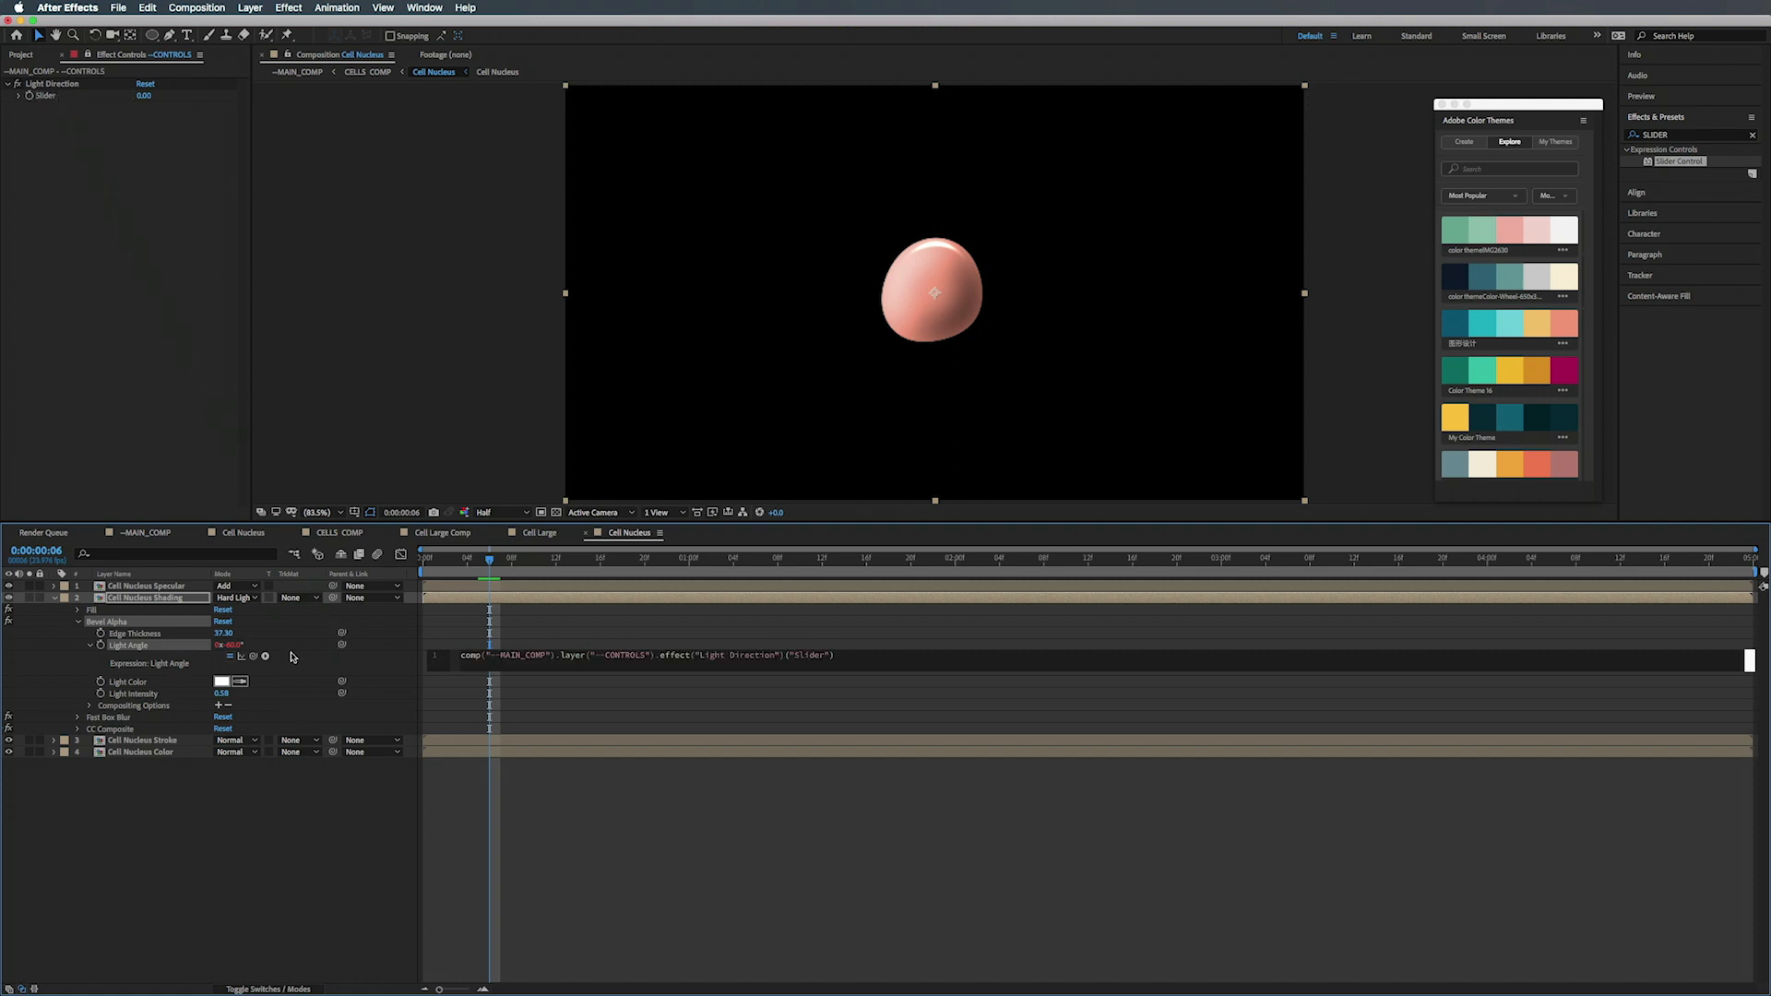
left_click(148, 533)
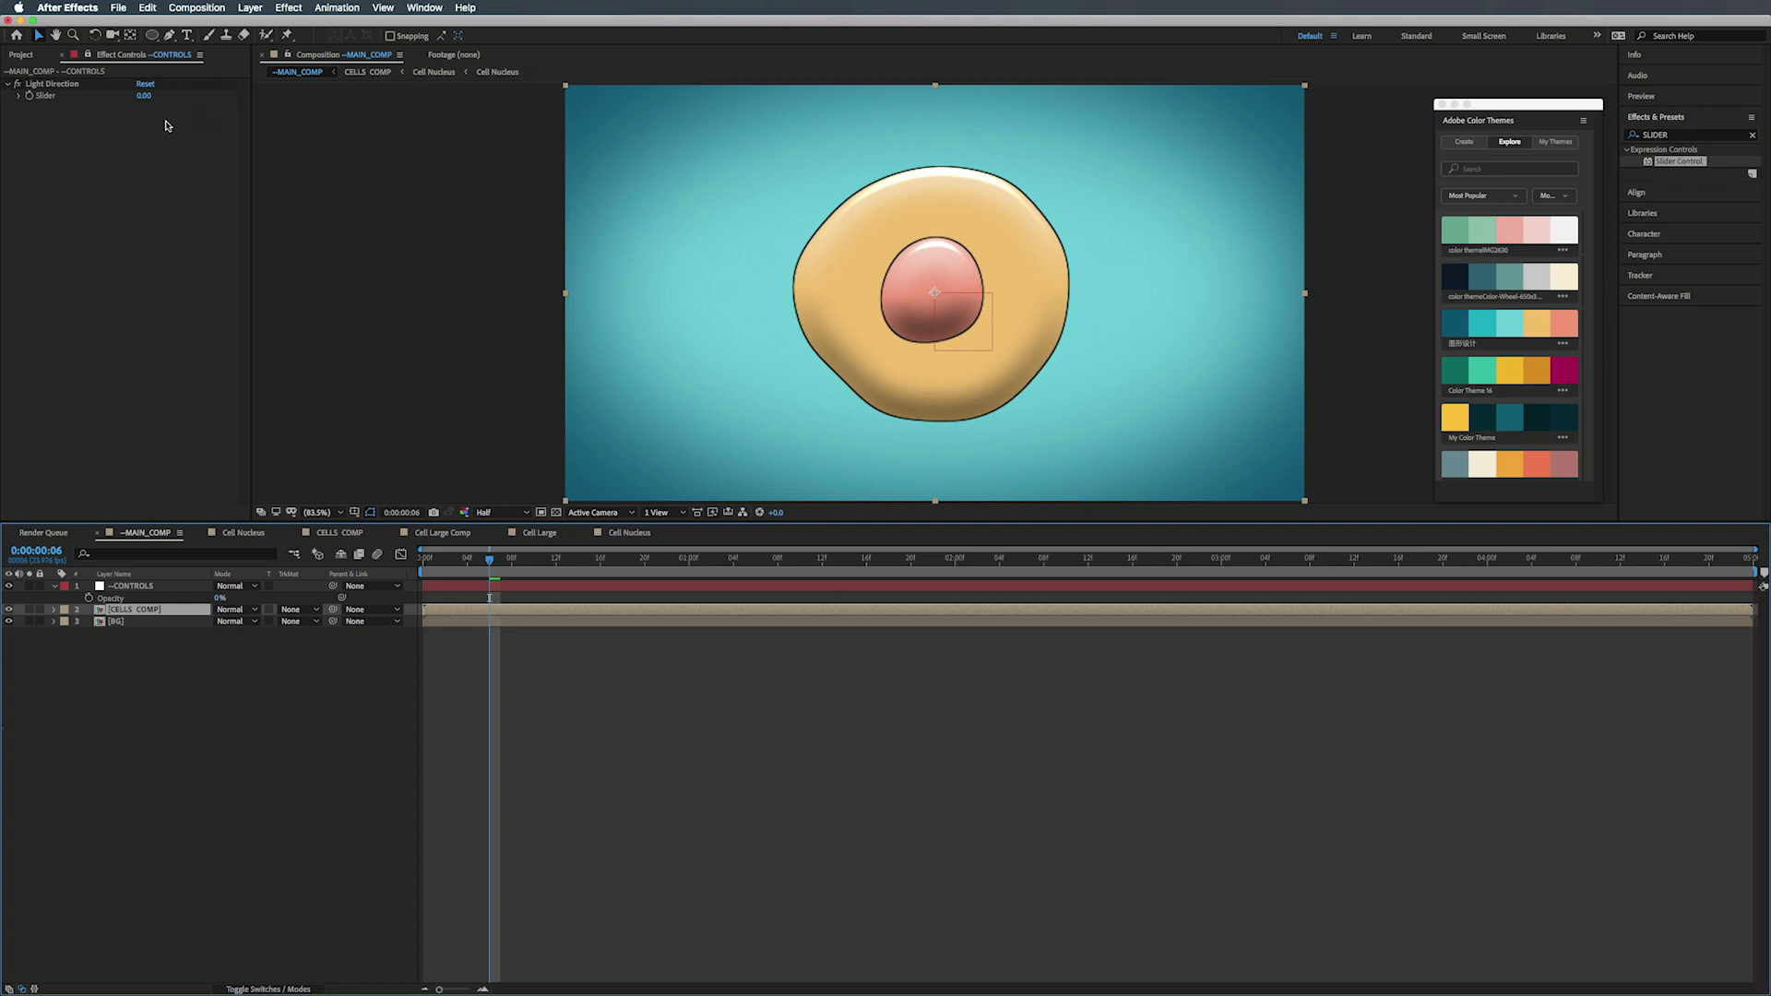
- Try out different Light Direction slider values on --CONTROLS to preview how the cell's lighting rotates
left_click(144, 95)
type("70")
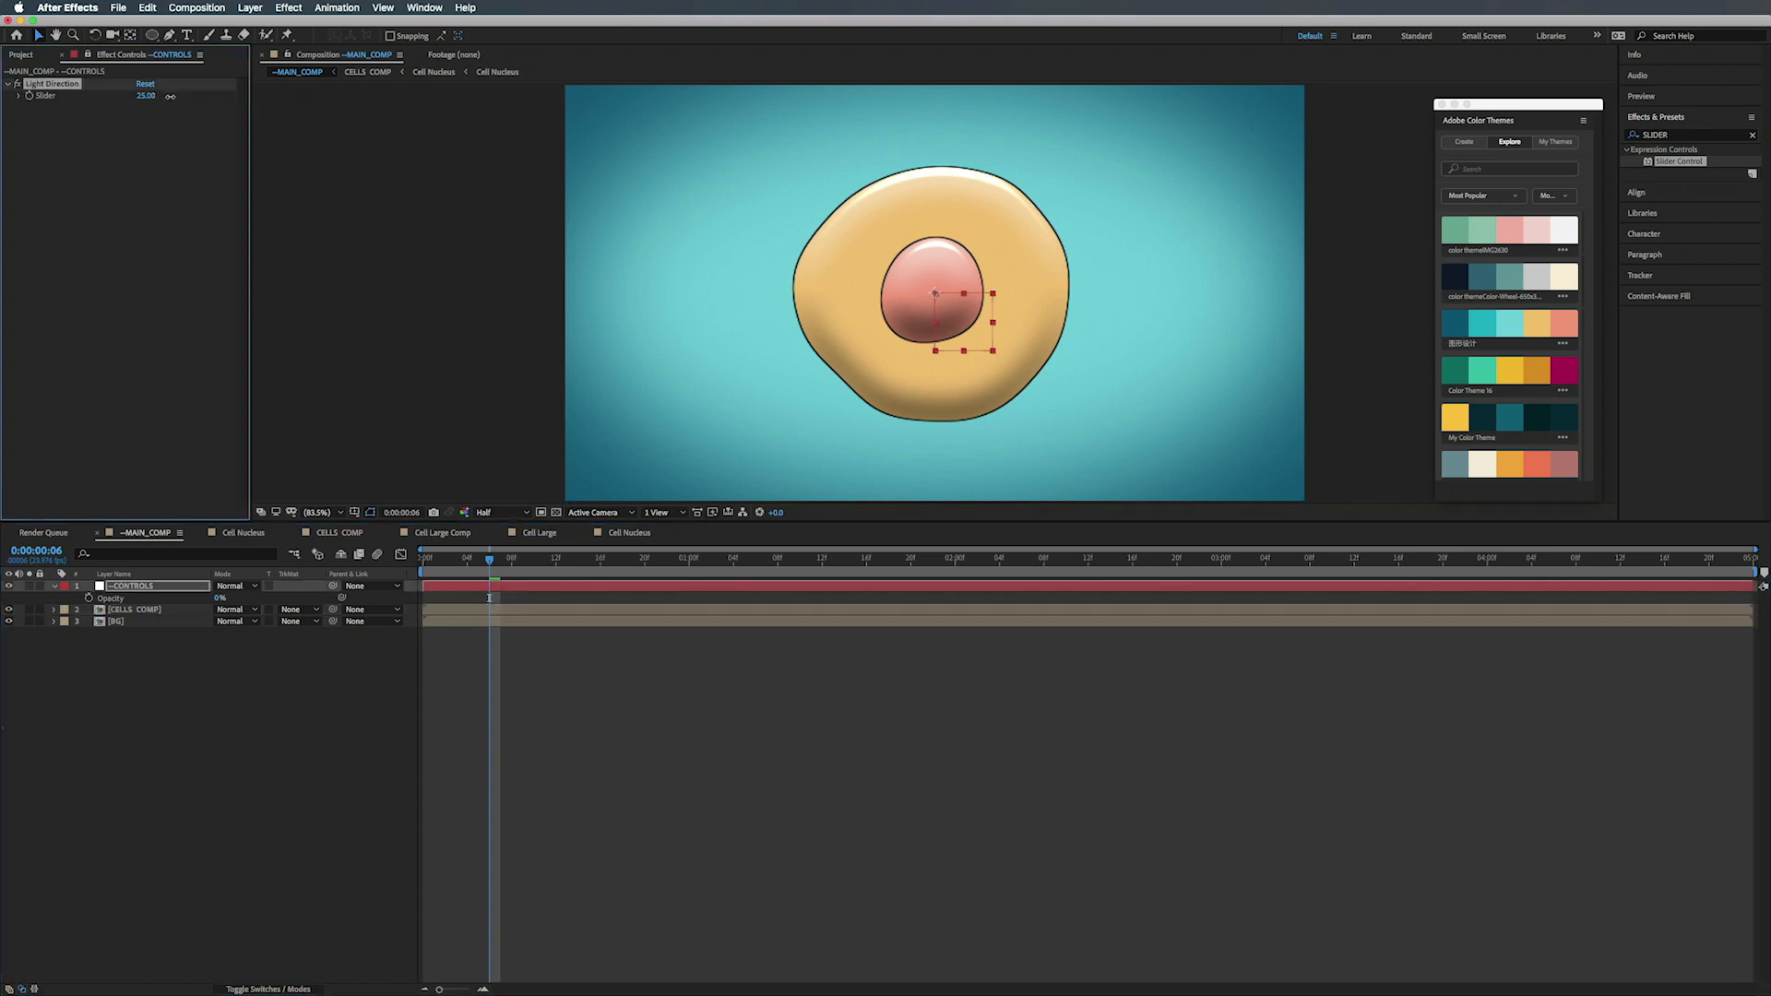
key("Return")
left_click_drag(200, 98, 367, 127)
left_click(147, 95)
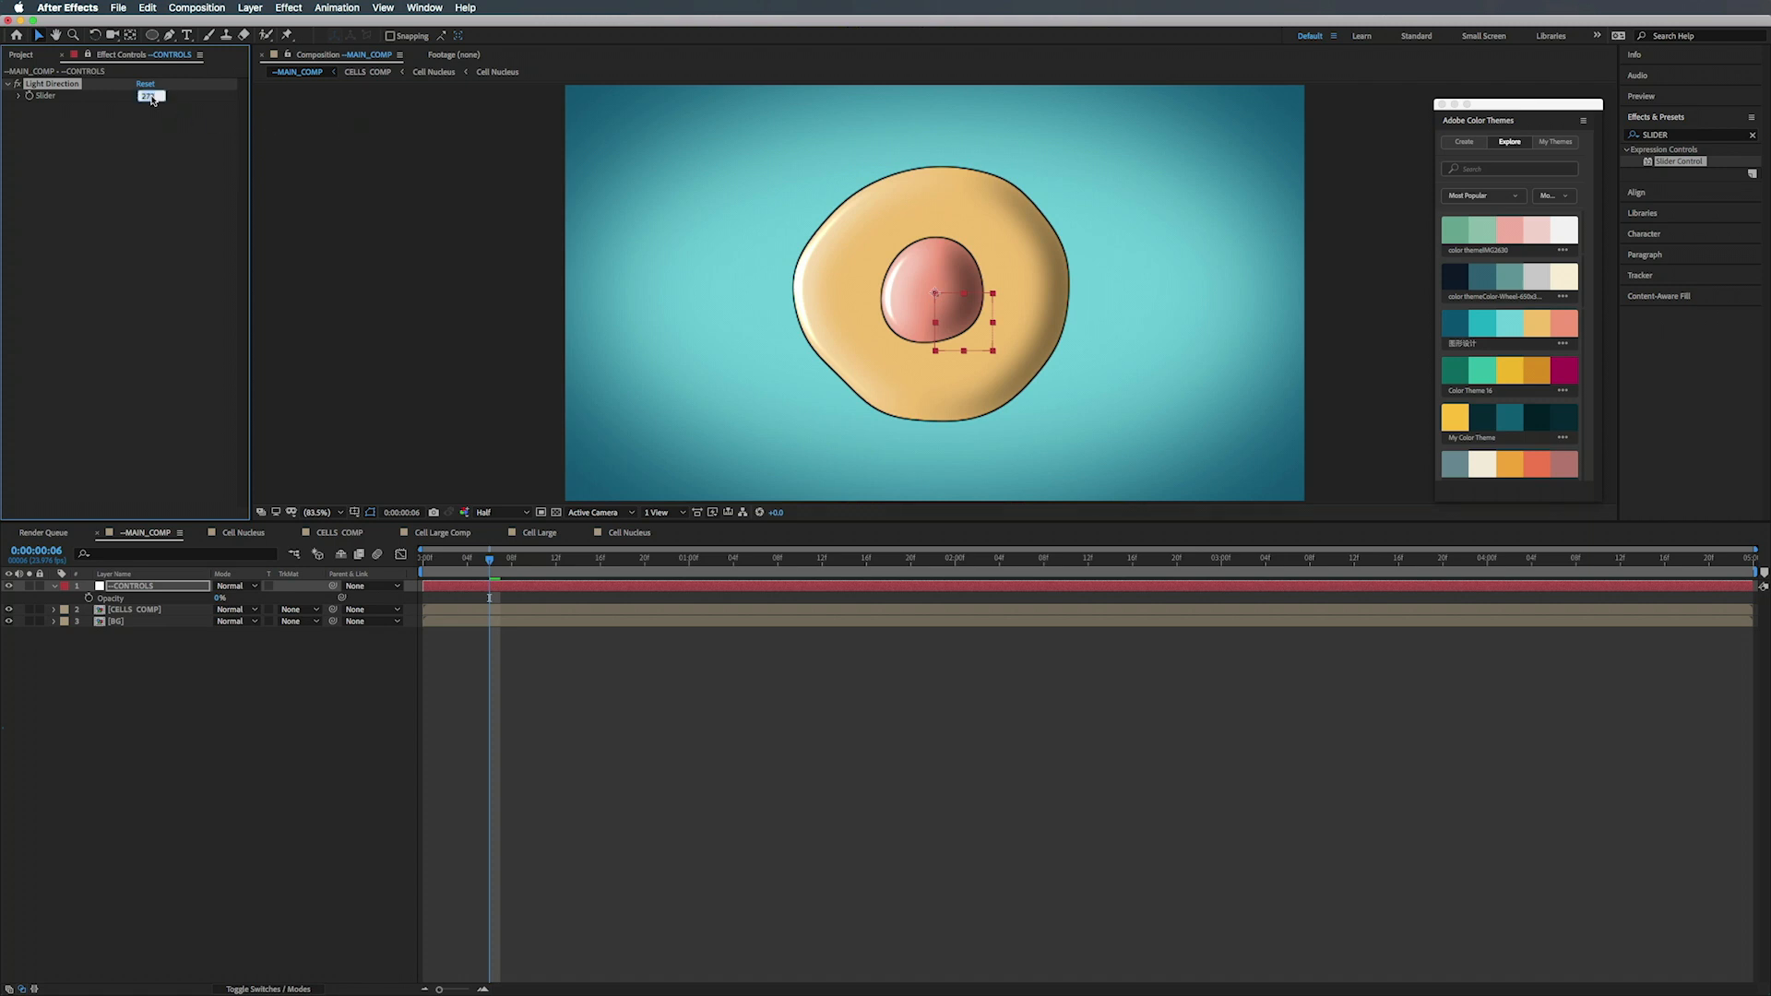
key("BackSpace")
type("-60")
key("Return")
- Set the Light Direction slider on --CONTROLS to -45
left_click(164, 97)
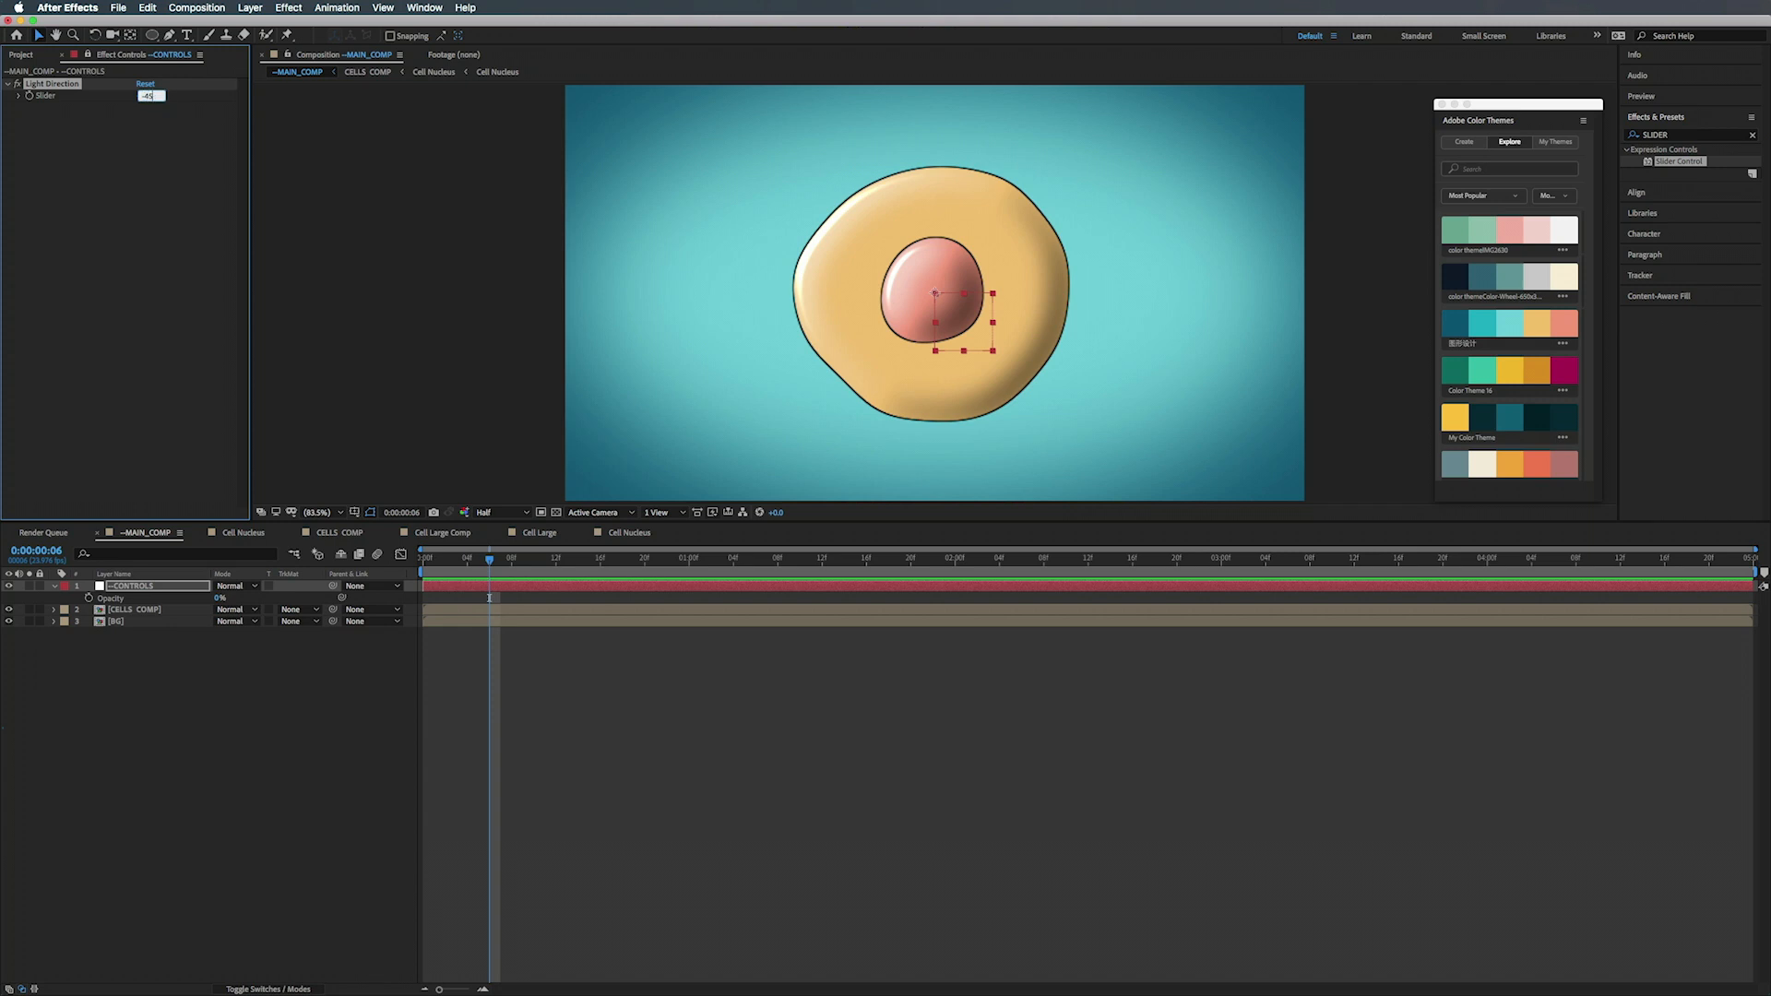
type("-45")
key("Return")
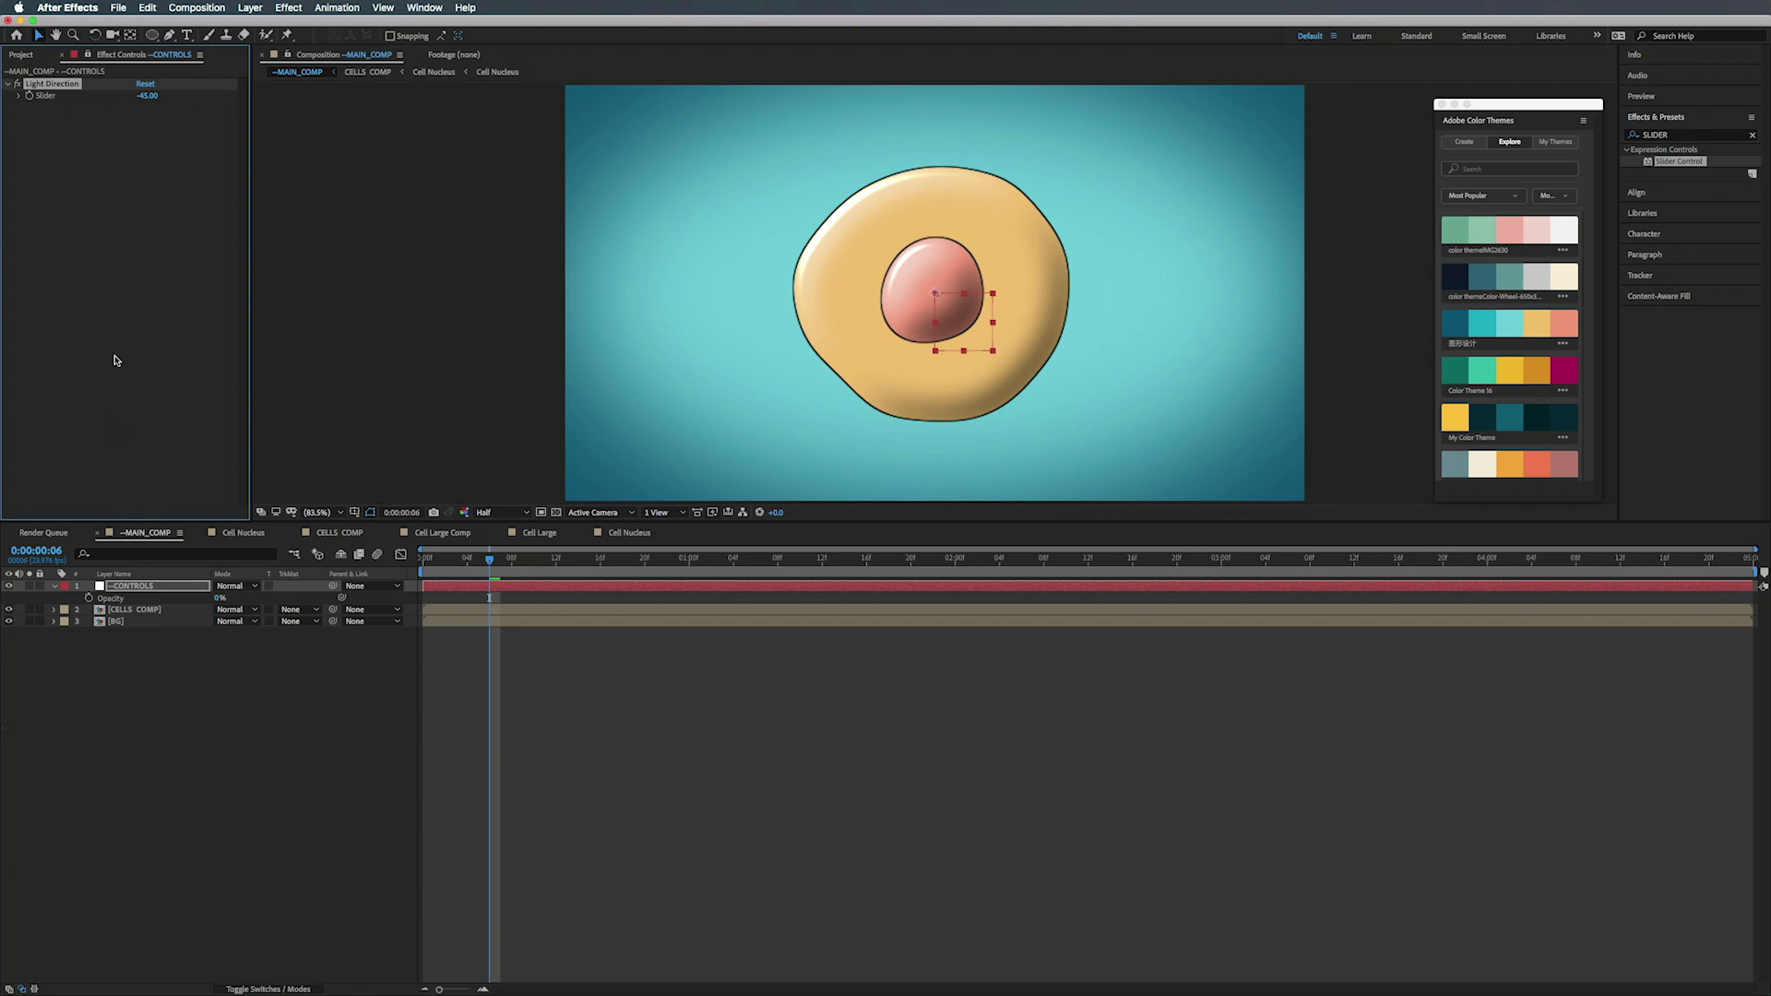
left_click(117, 259)
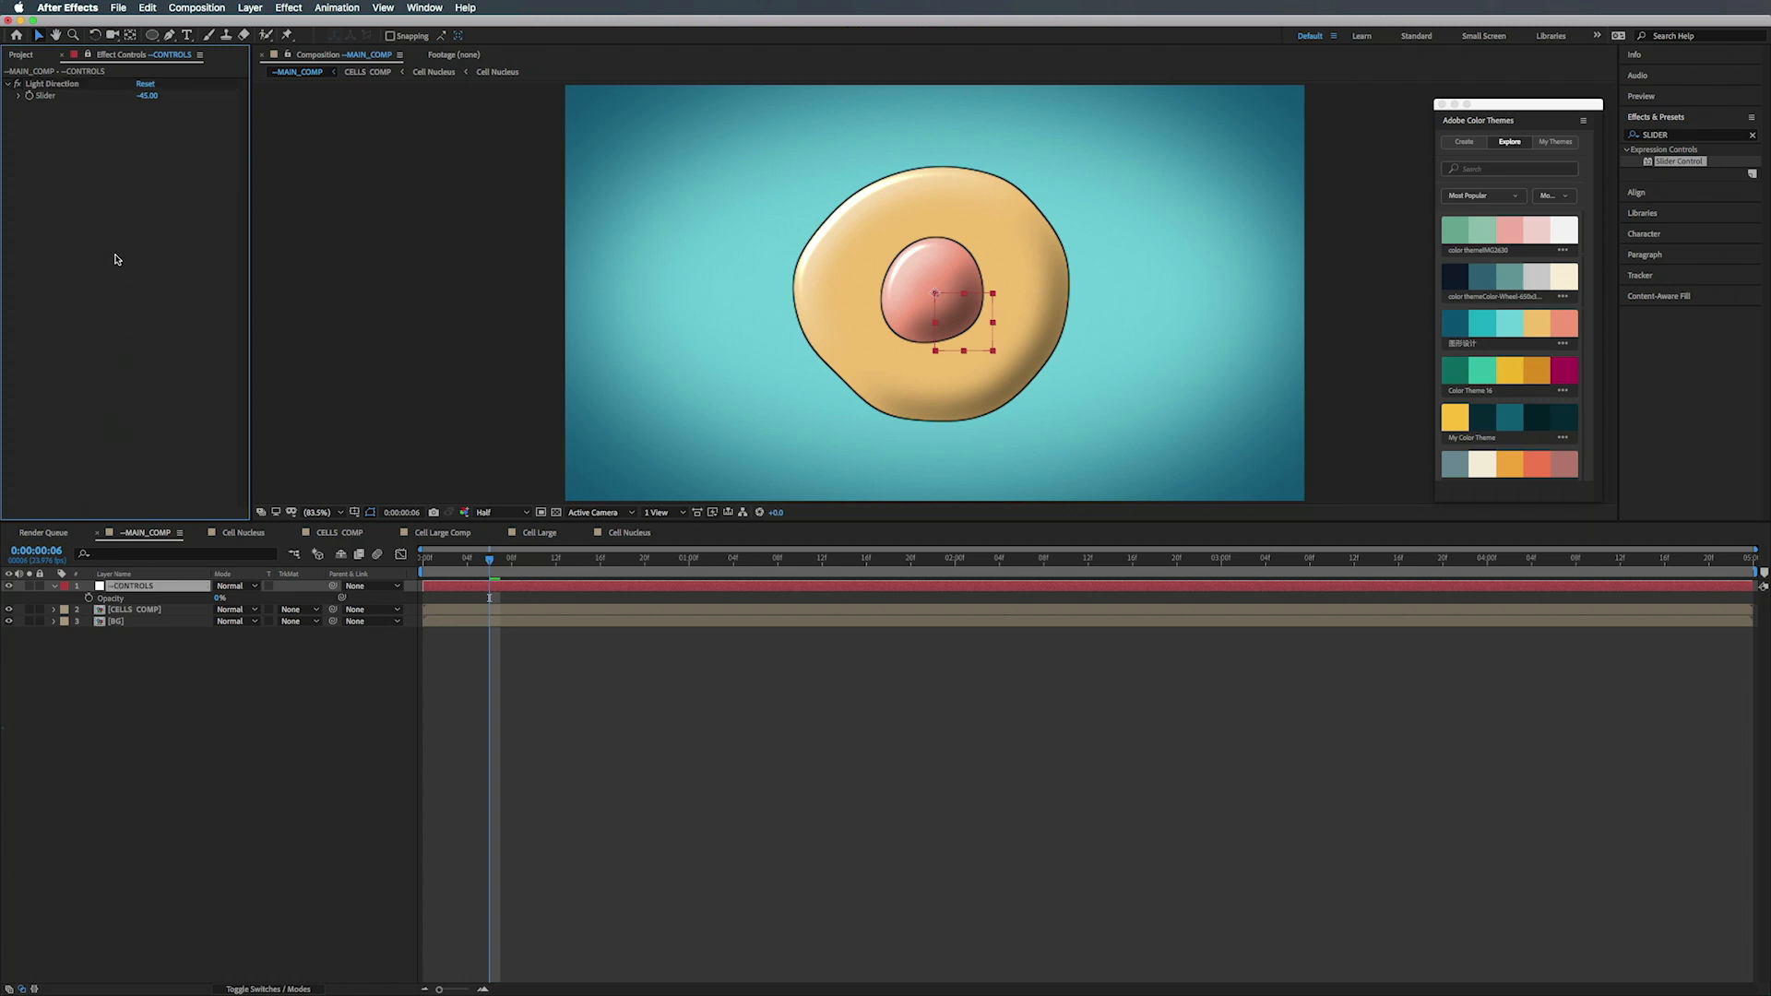
- Apply a Fill effect to the --CONTROLS null and rename the effect Cell Large Color
left_click(1680, 135)
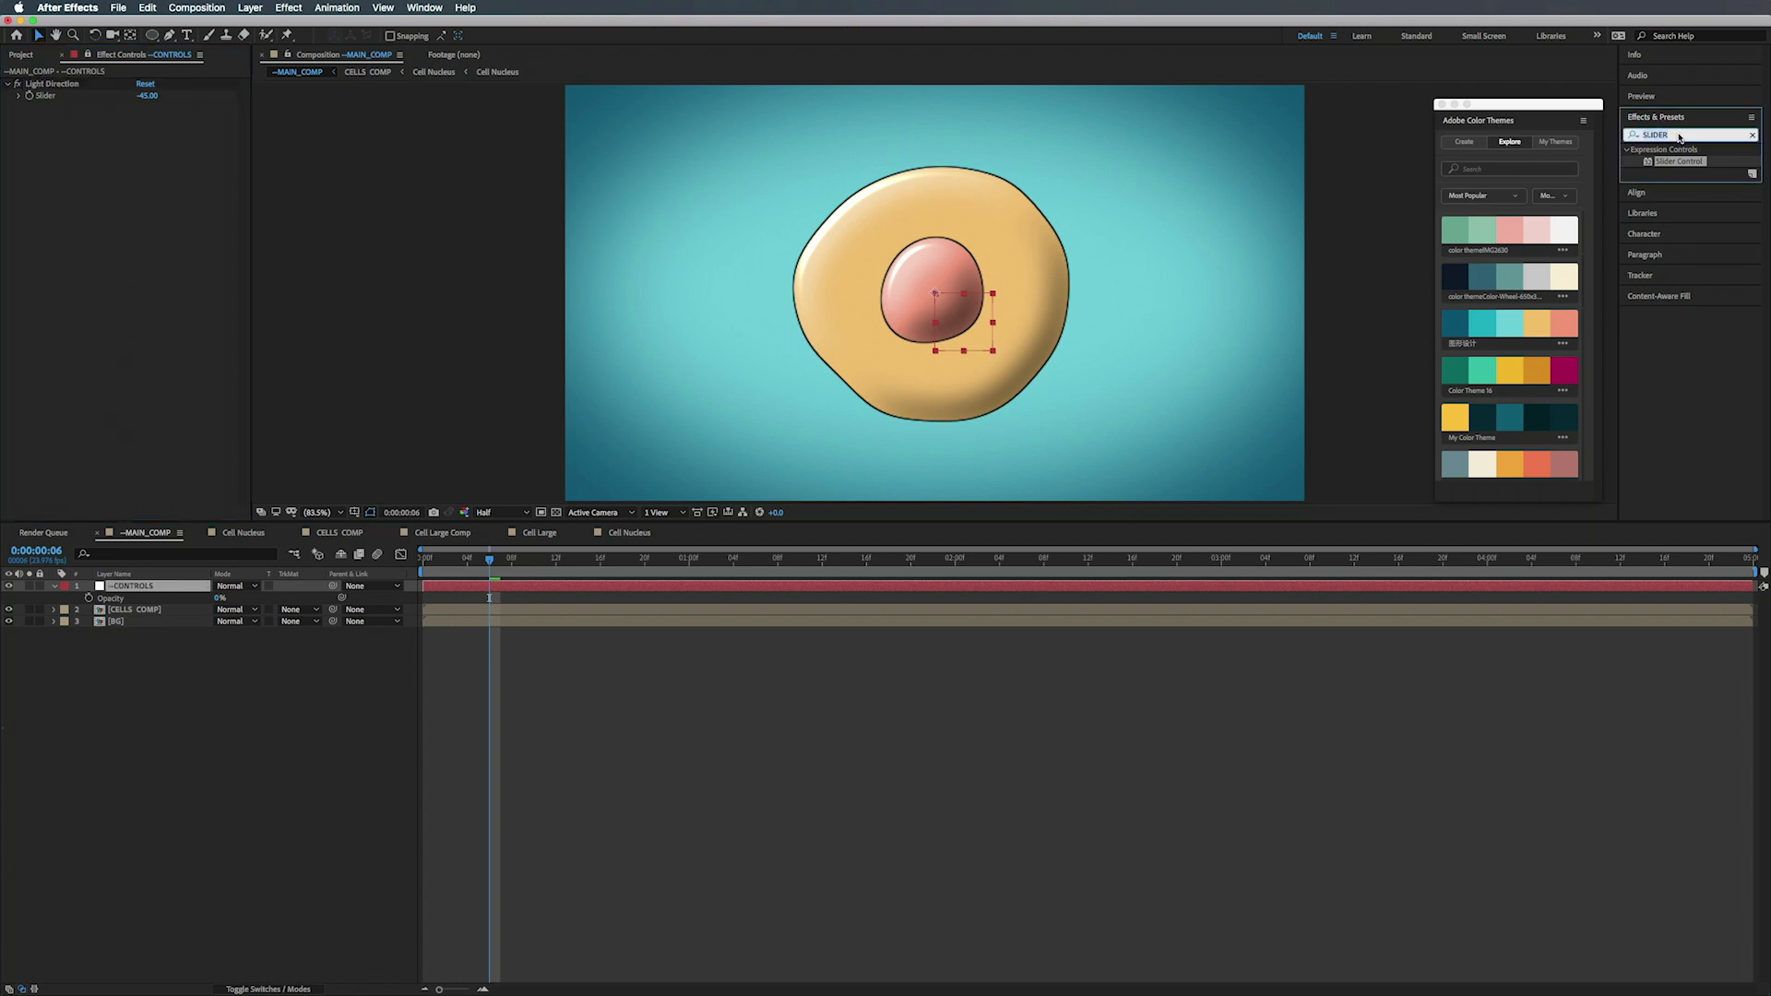
type("fill")
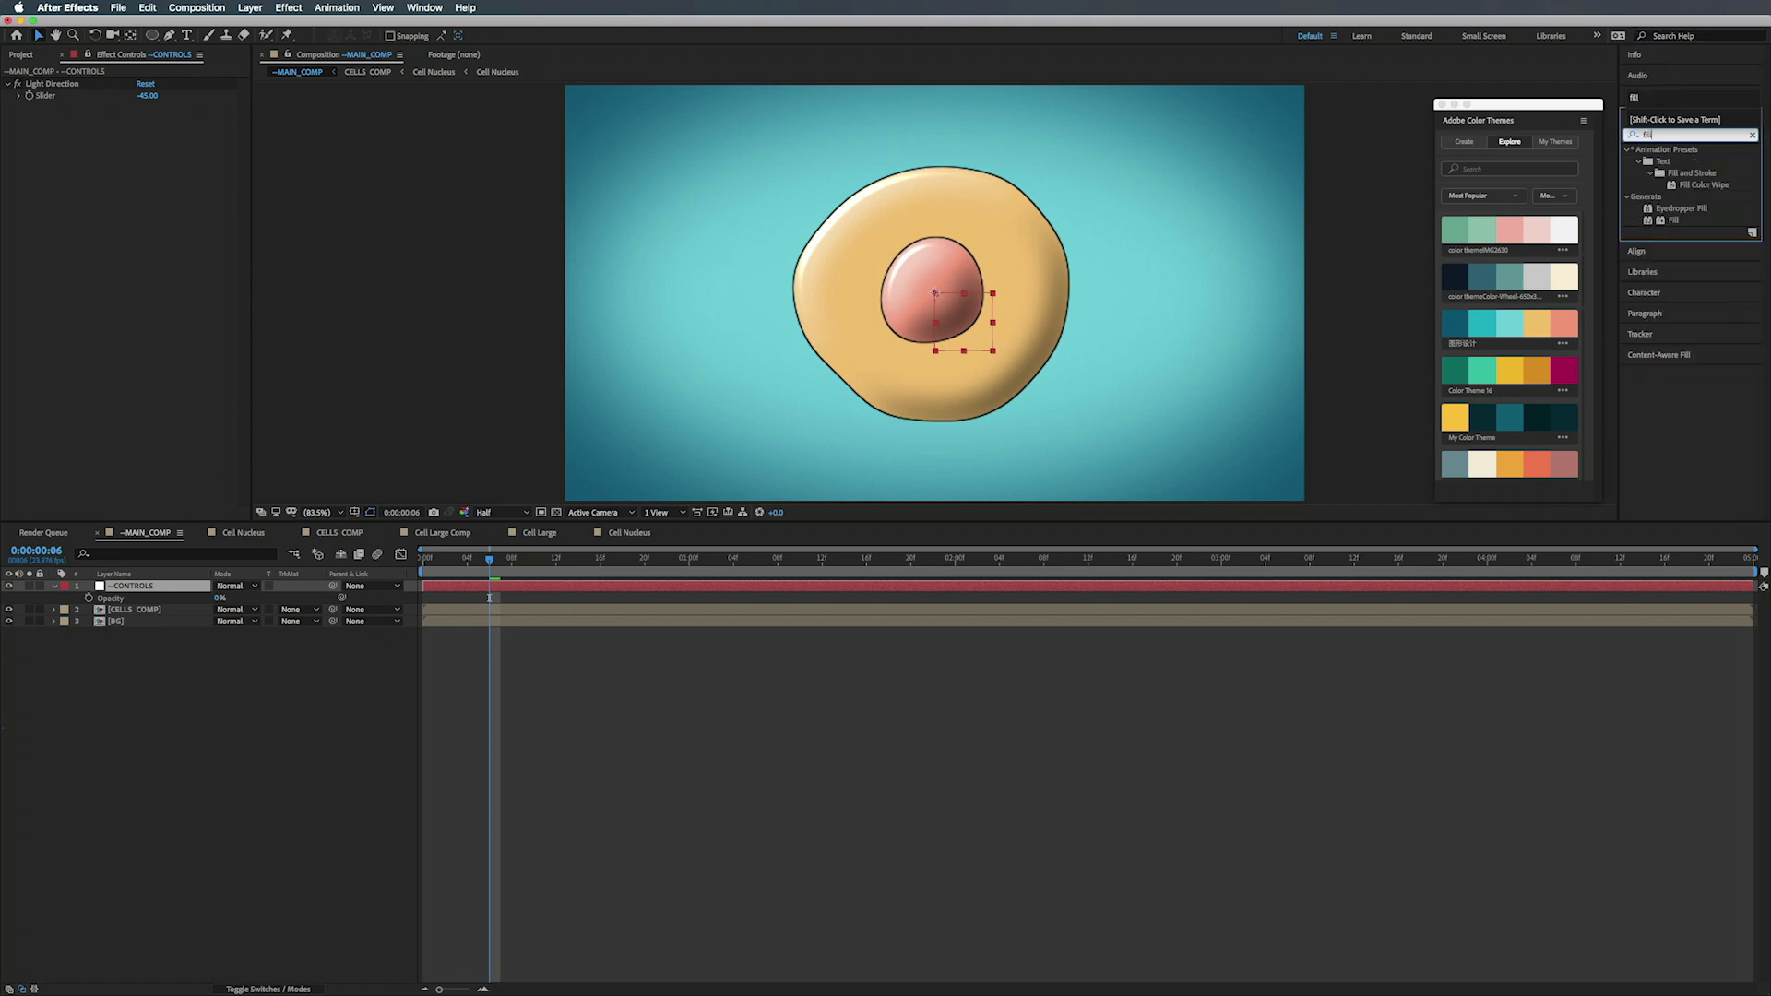
left_click_drag(1672, 221, 127, 195)
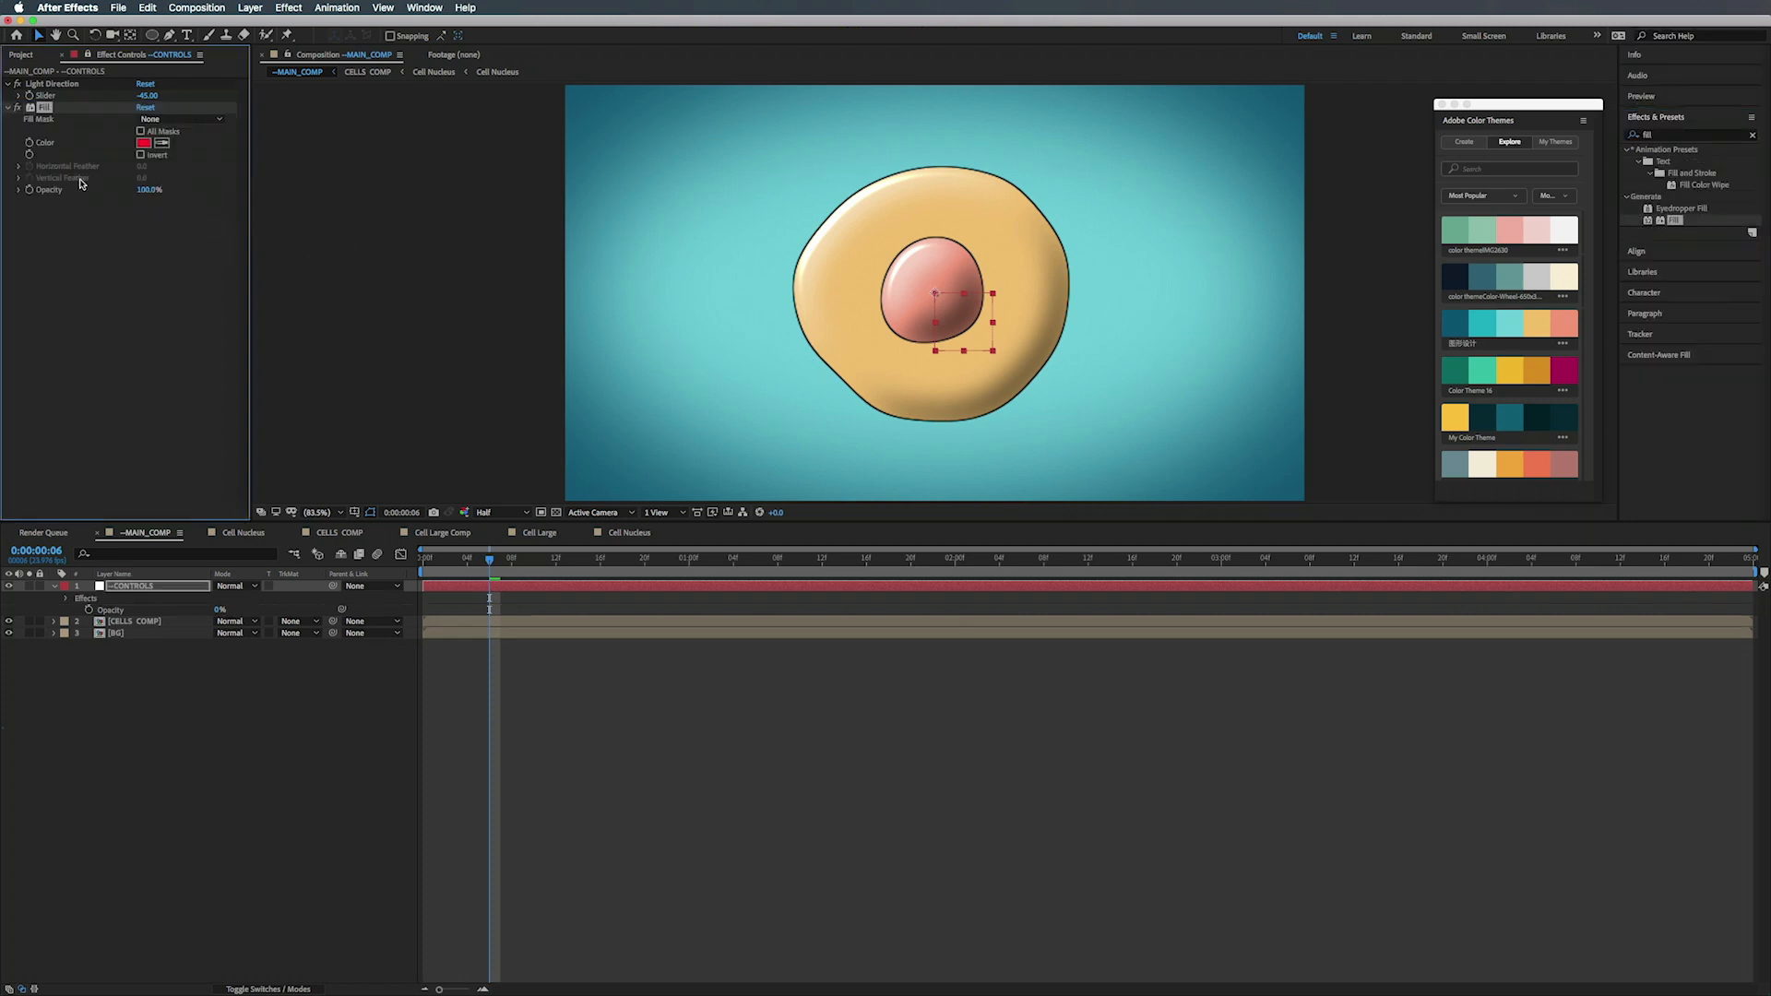
key("Return")
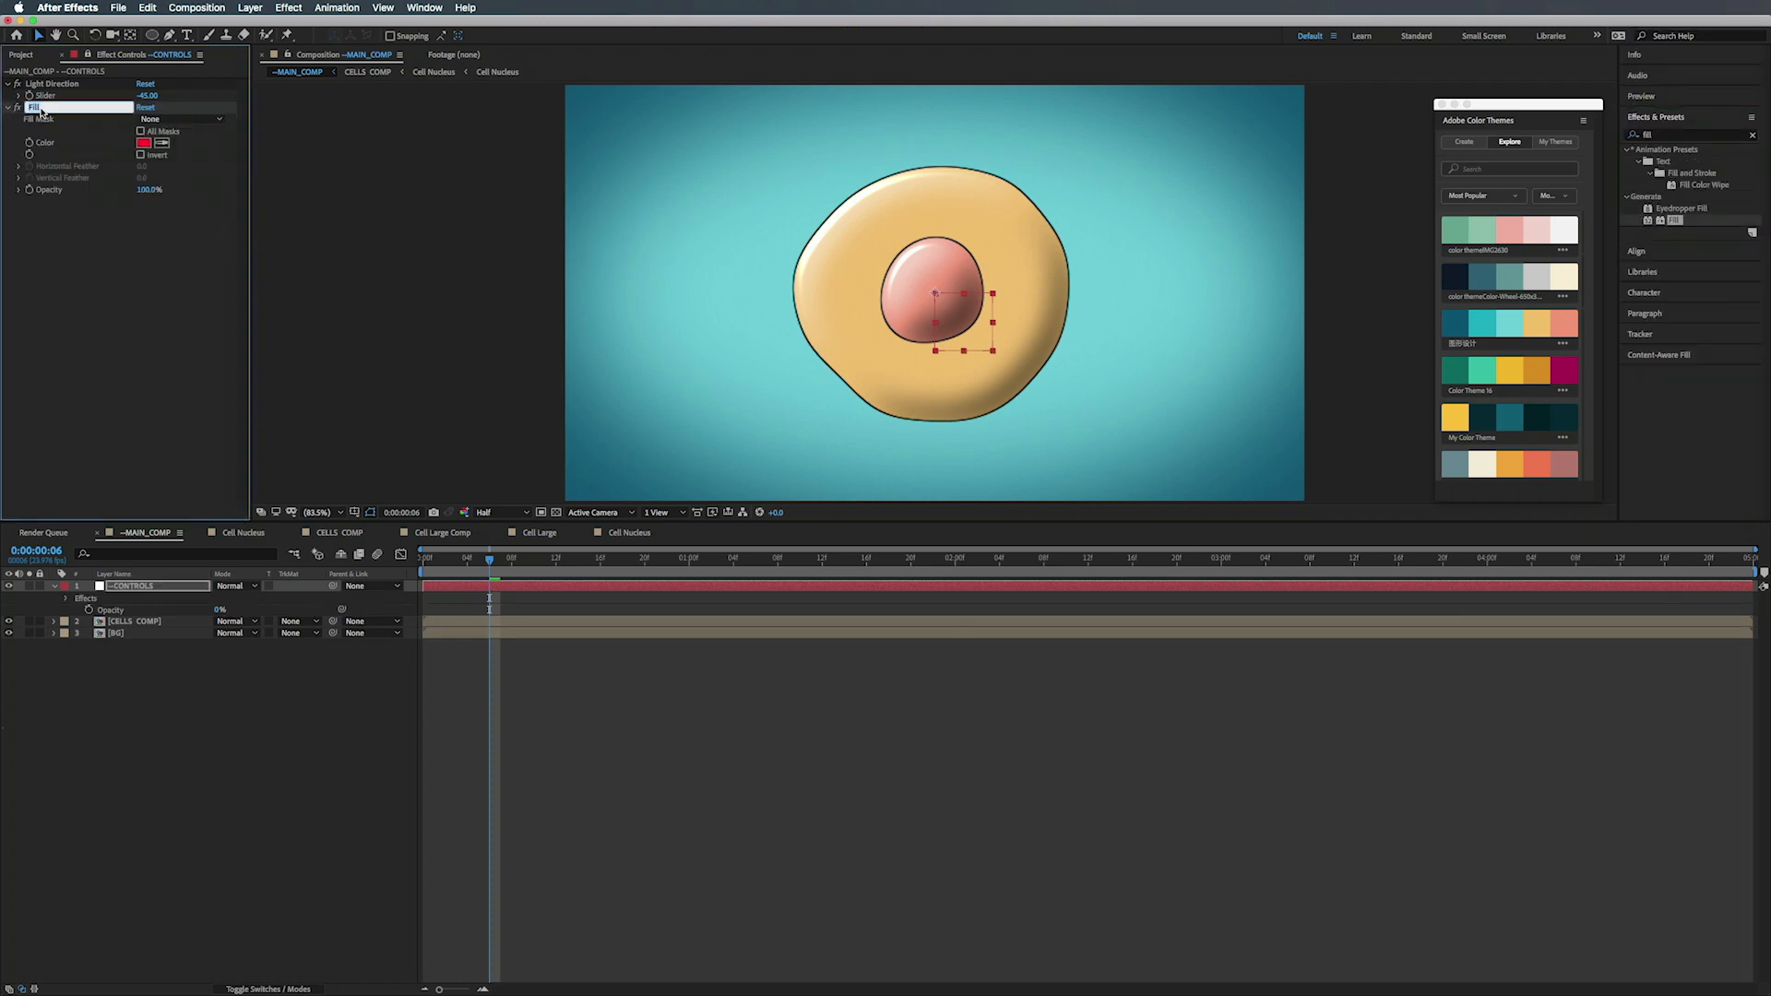
type("Cell Large Color")
key("Return")
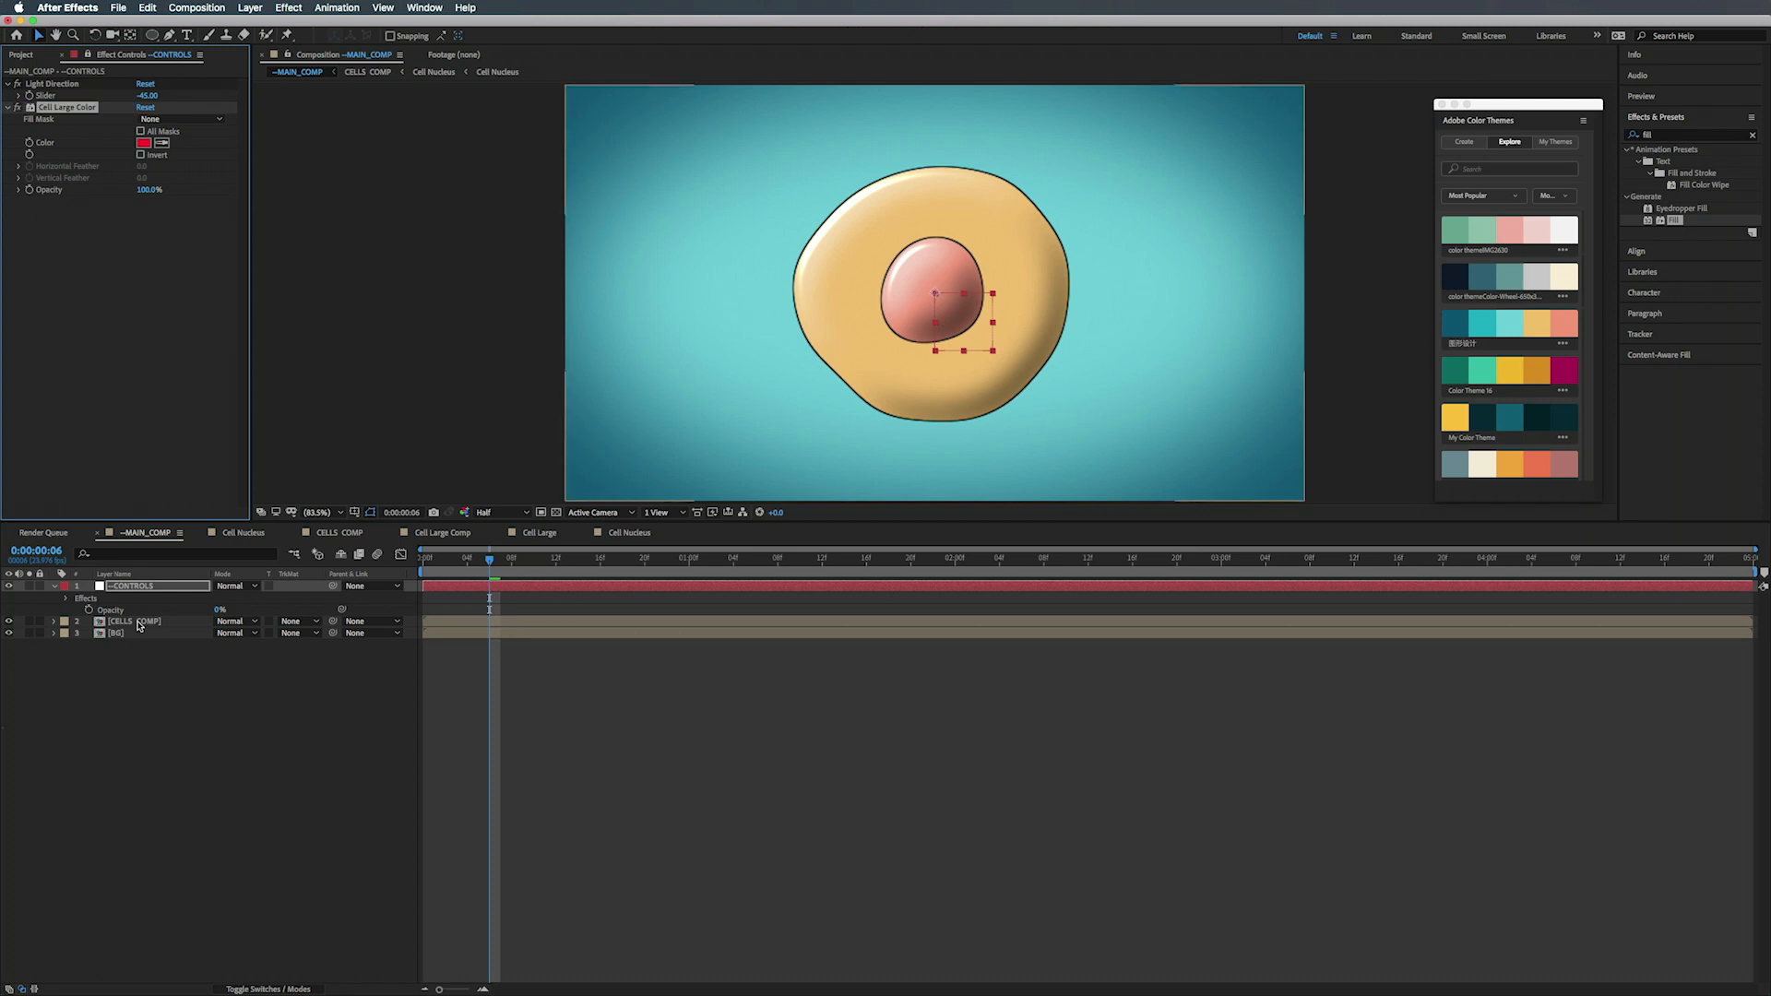
- In Cell Large Comp, link the Cell Large Color layer's Fill Color by expression to the Cell Large Color effect on --CONTROLS
left_click(440, 534)
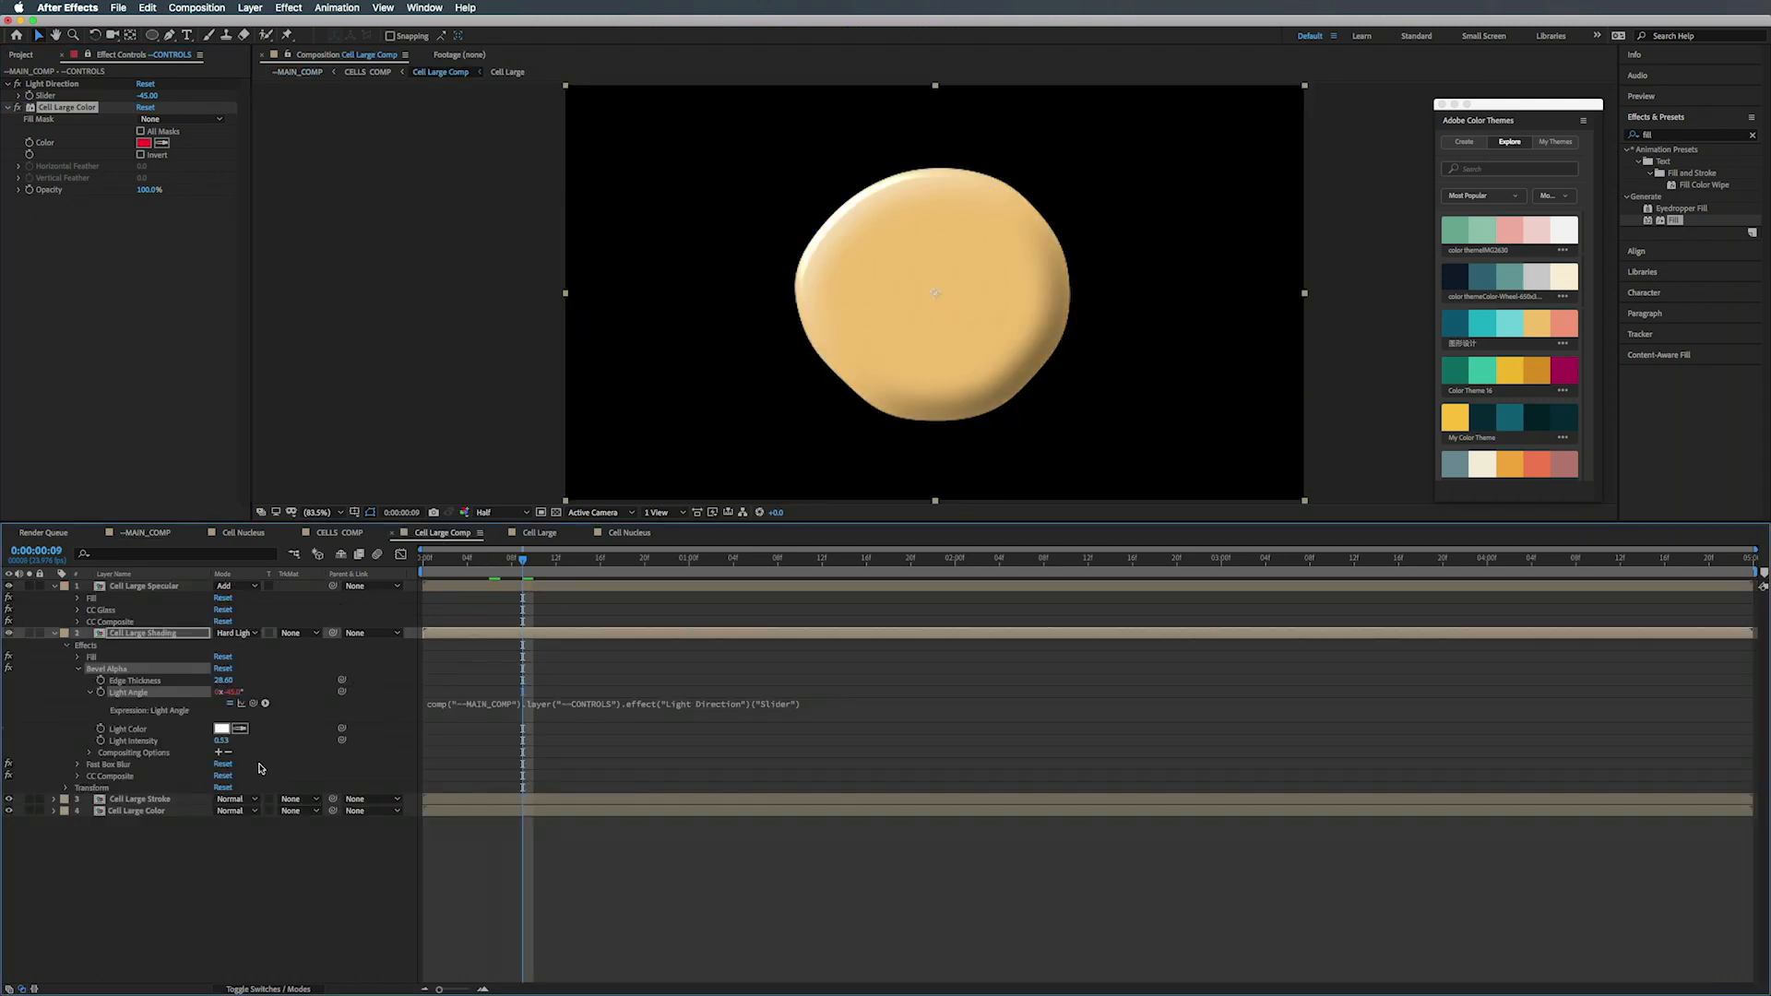
left_click(145, 812)
key("e")
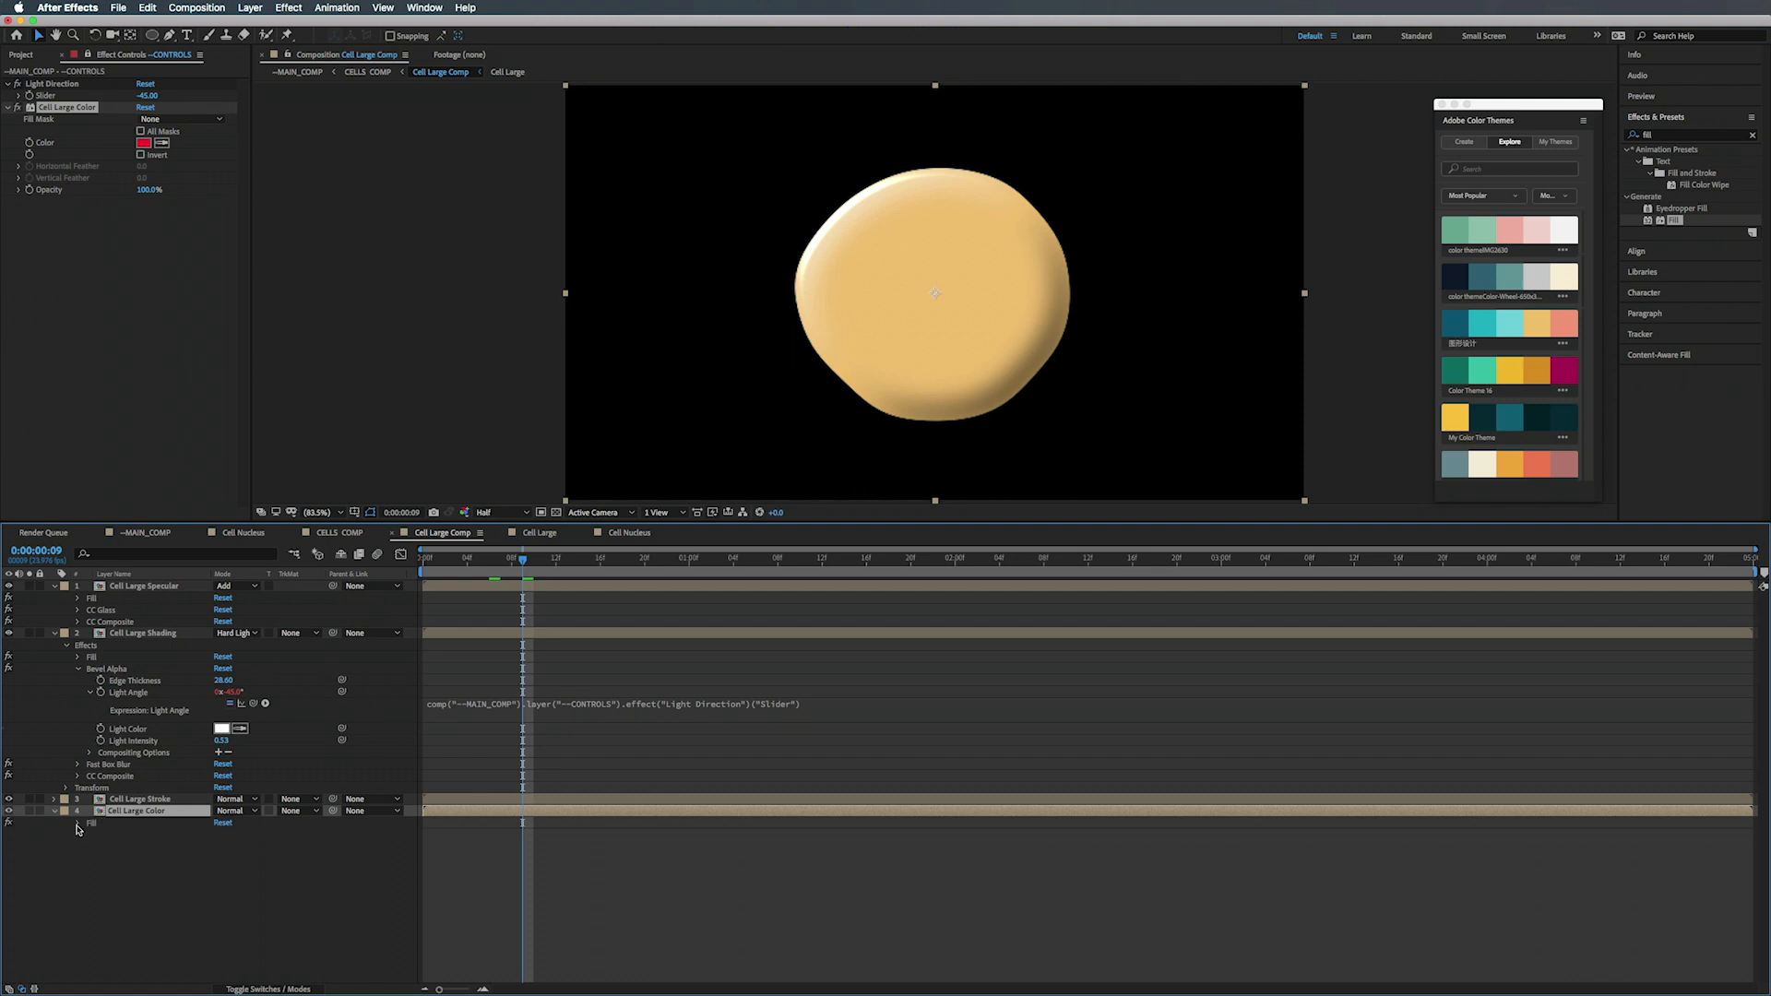
left_click(79, 823)
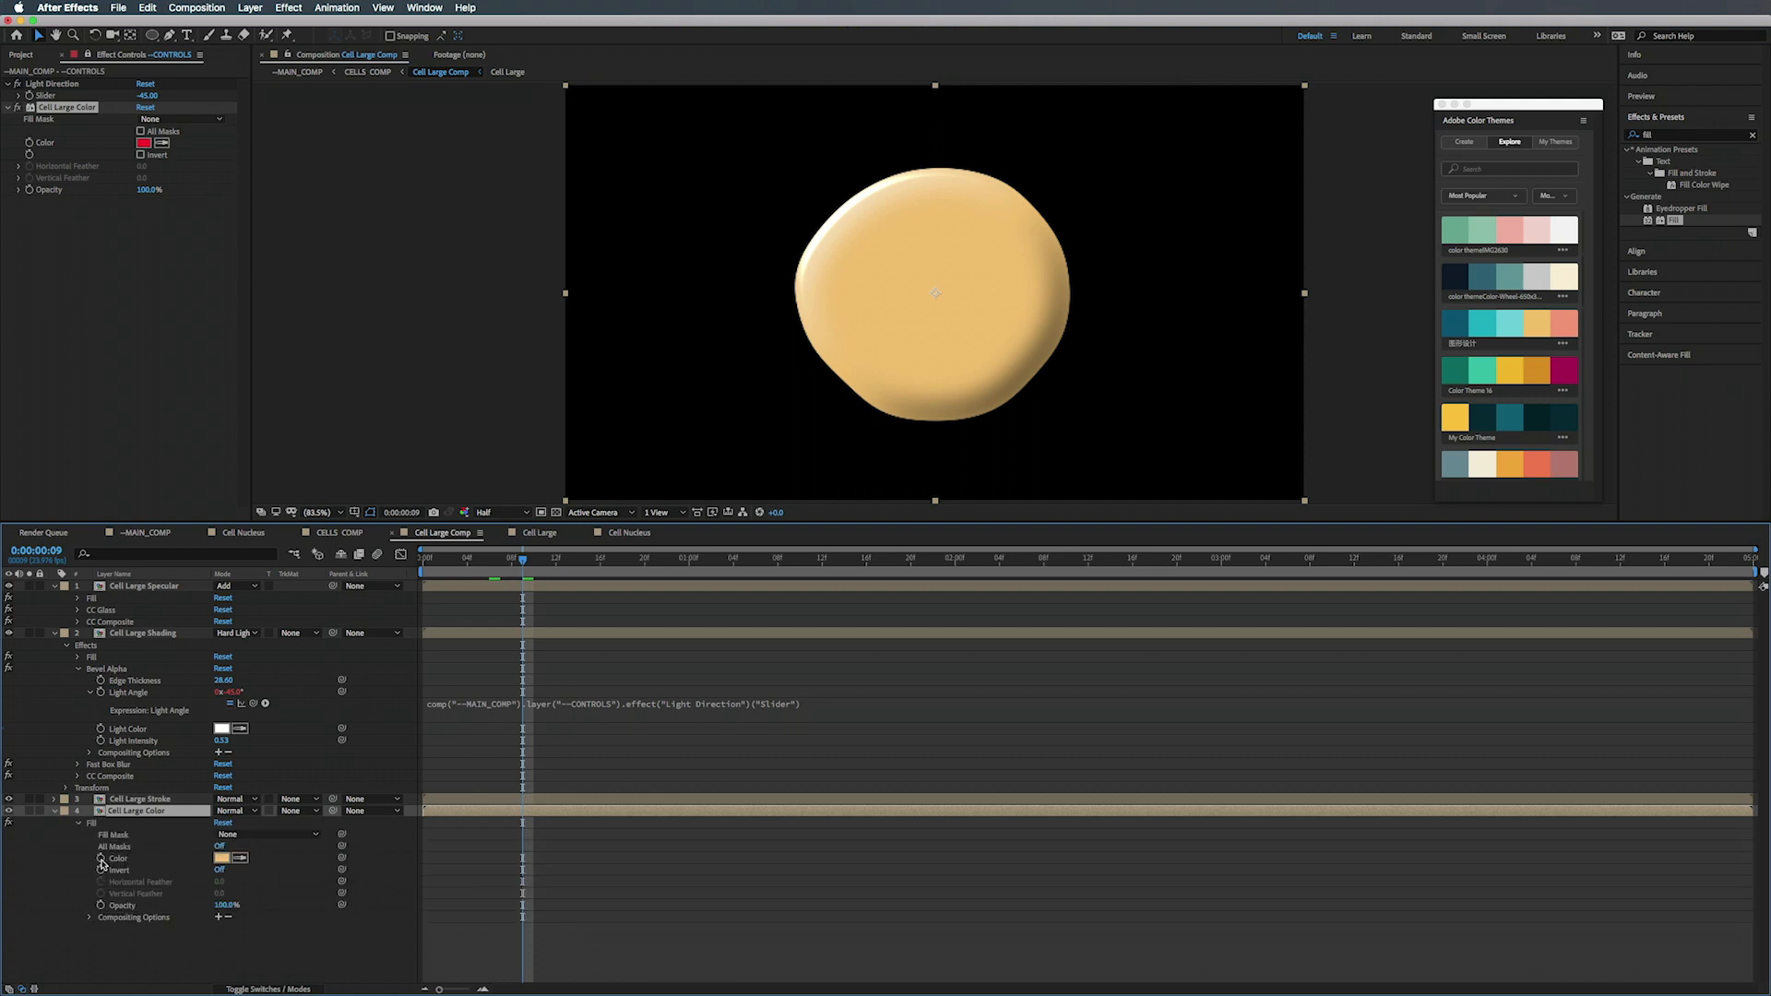
left_click(102, 860, "alt")
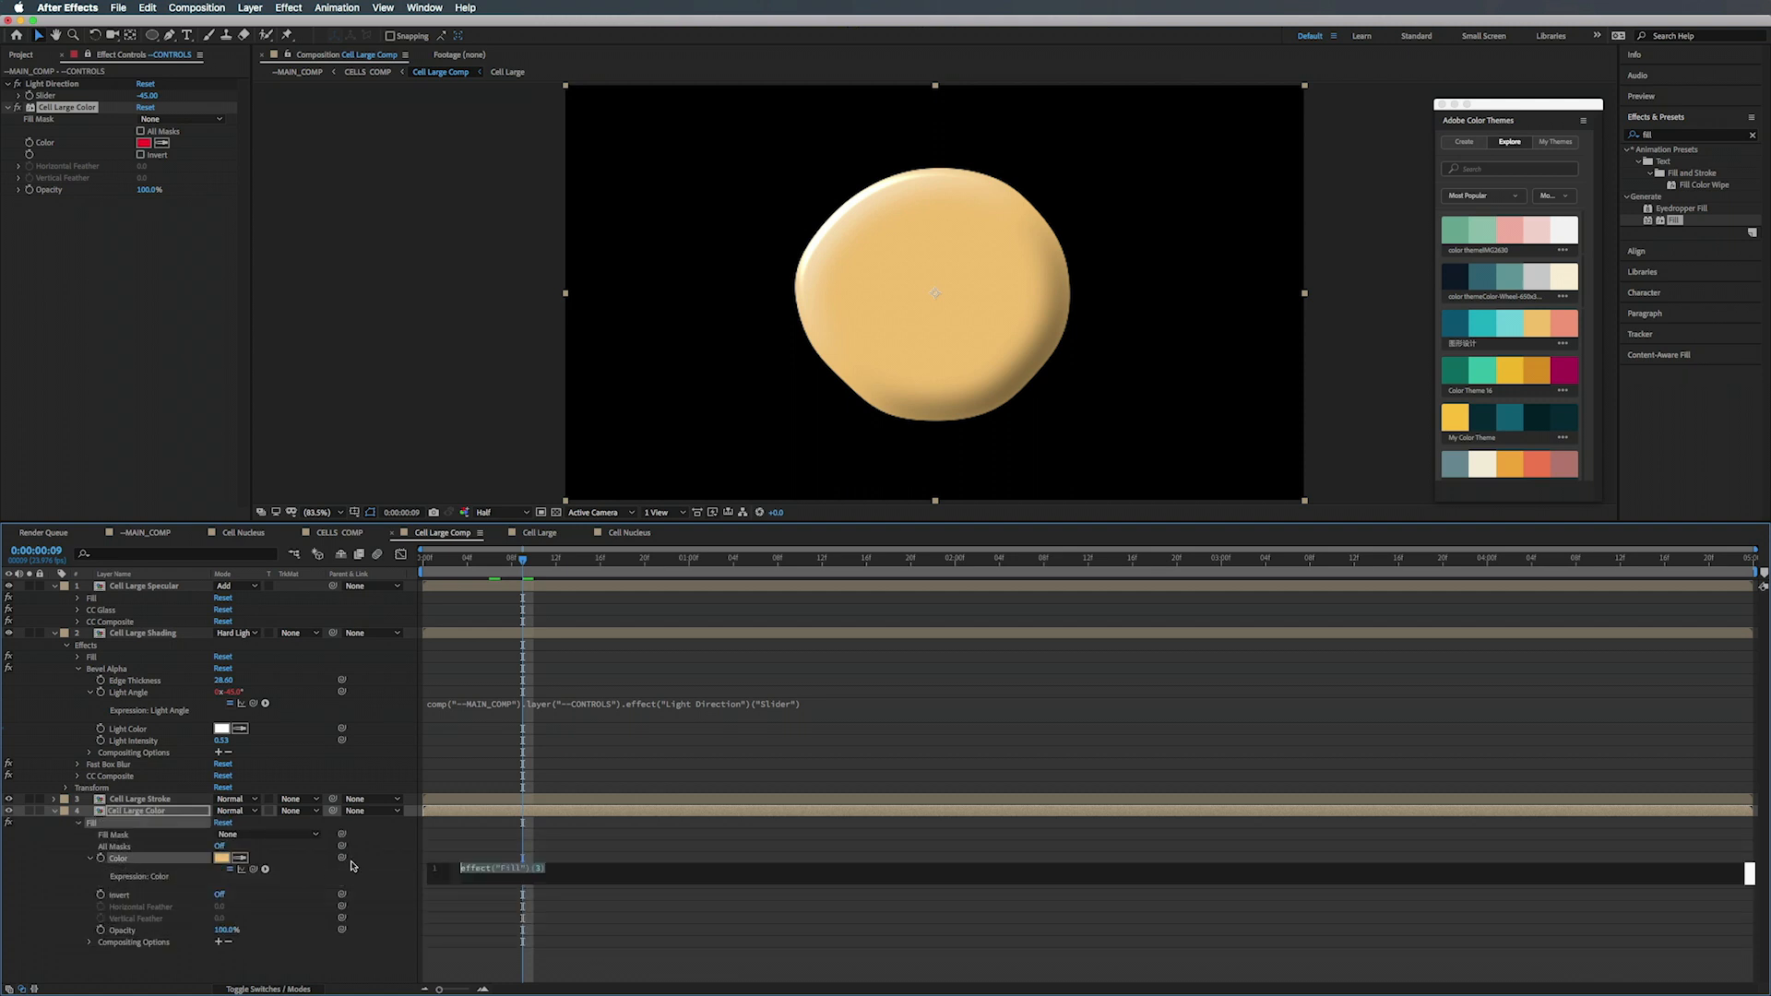
left_click_drag(342, 858, 51, 145)
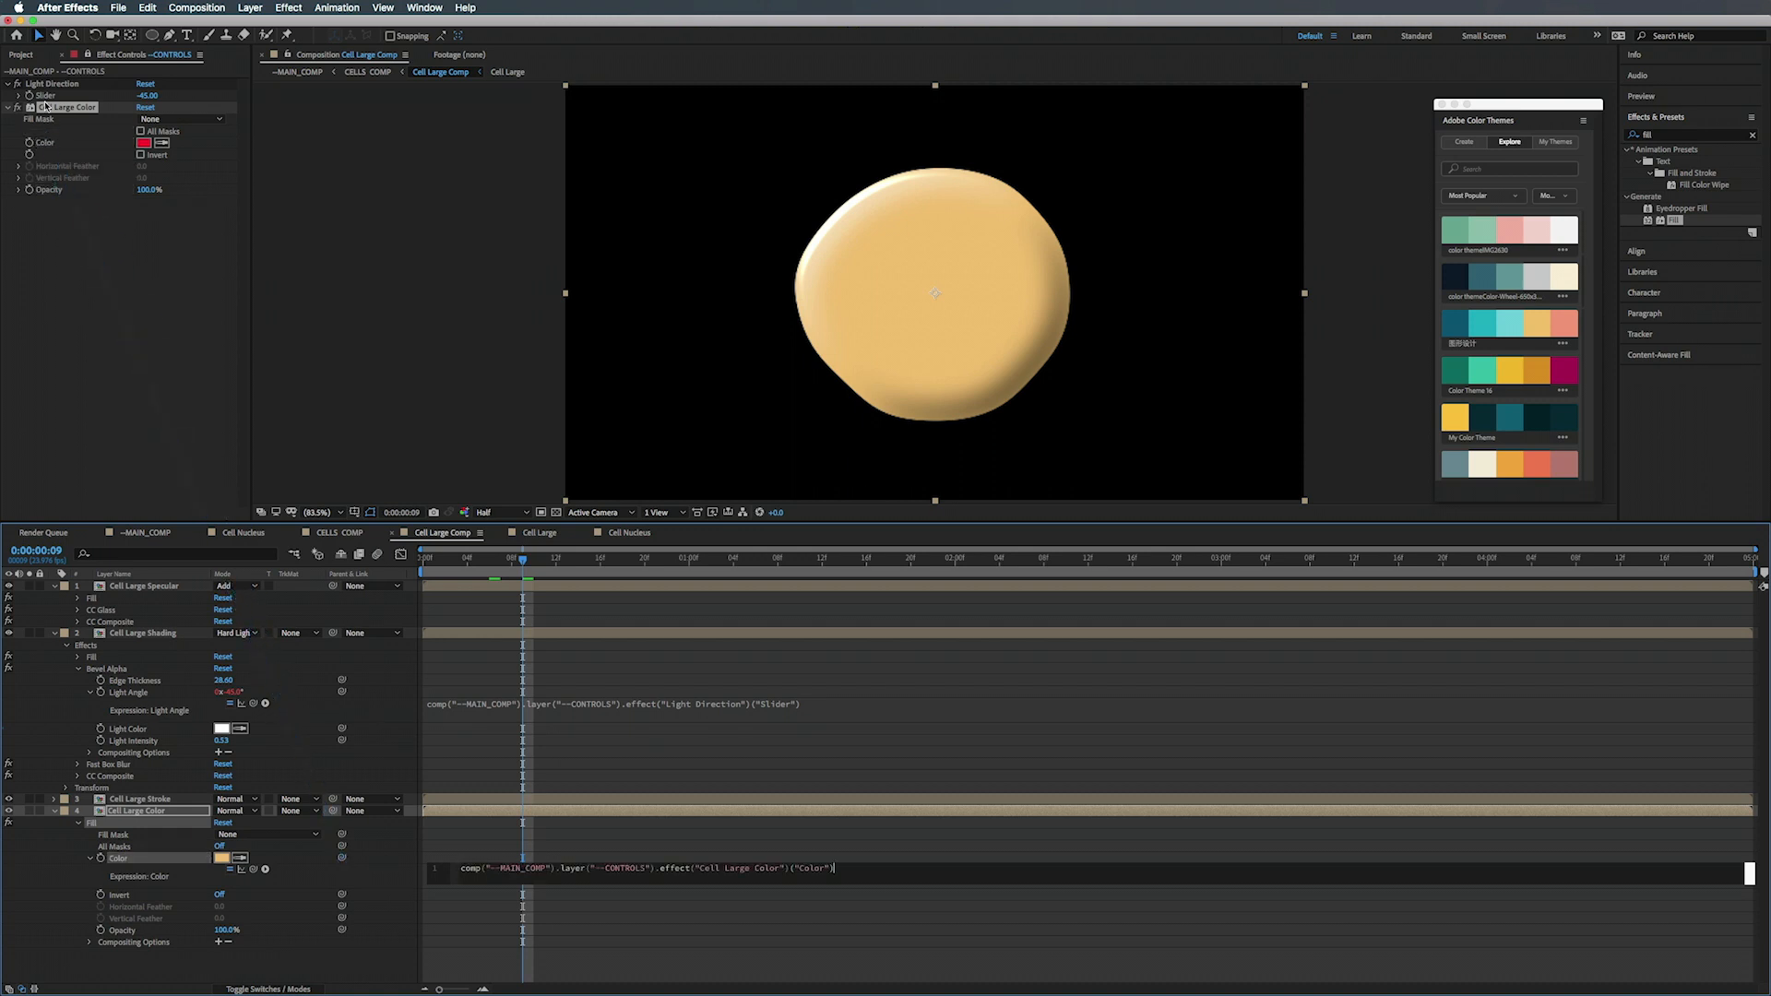
- Duplicate the Cell Large Color effect on --CONTROLS and rename the copy Cell Nucleus Color
left_click(46, 108)
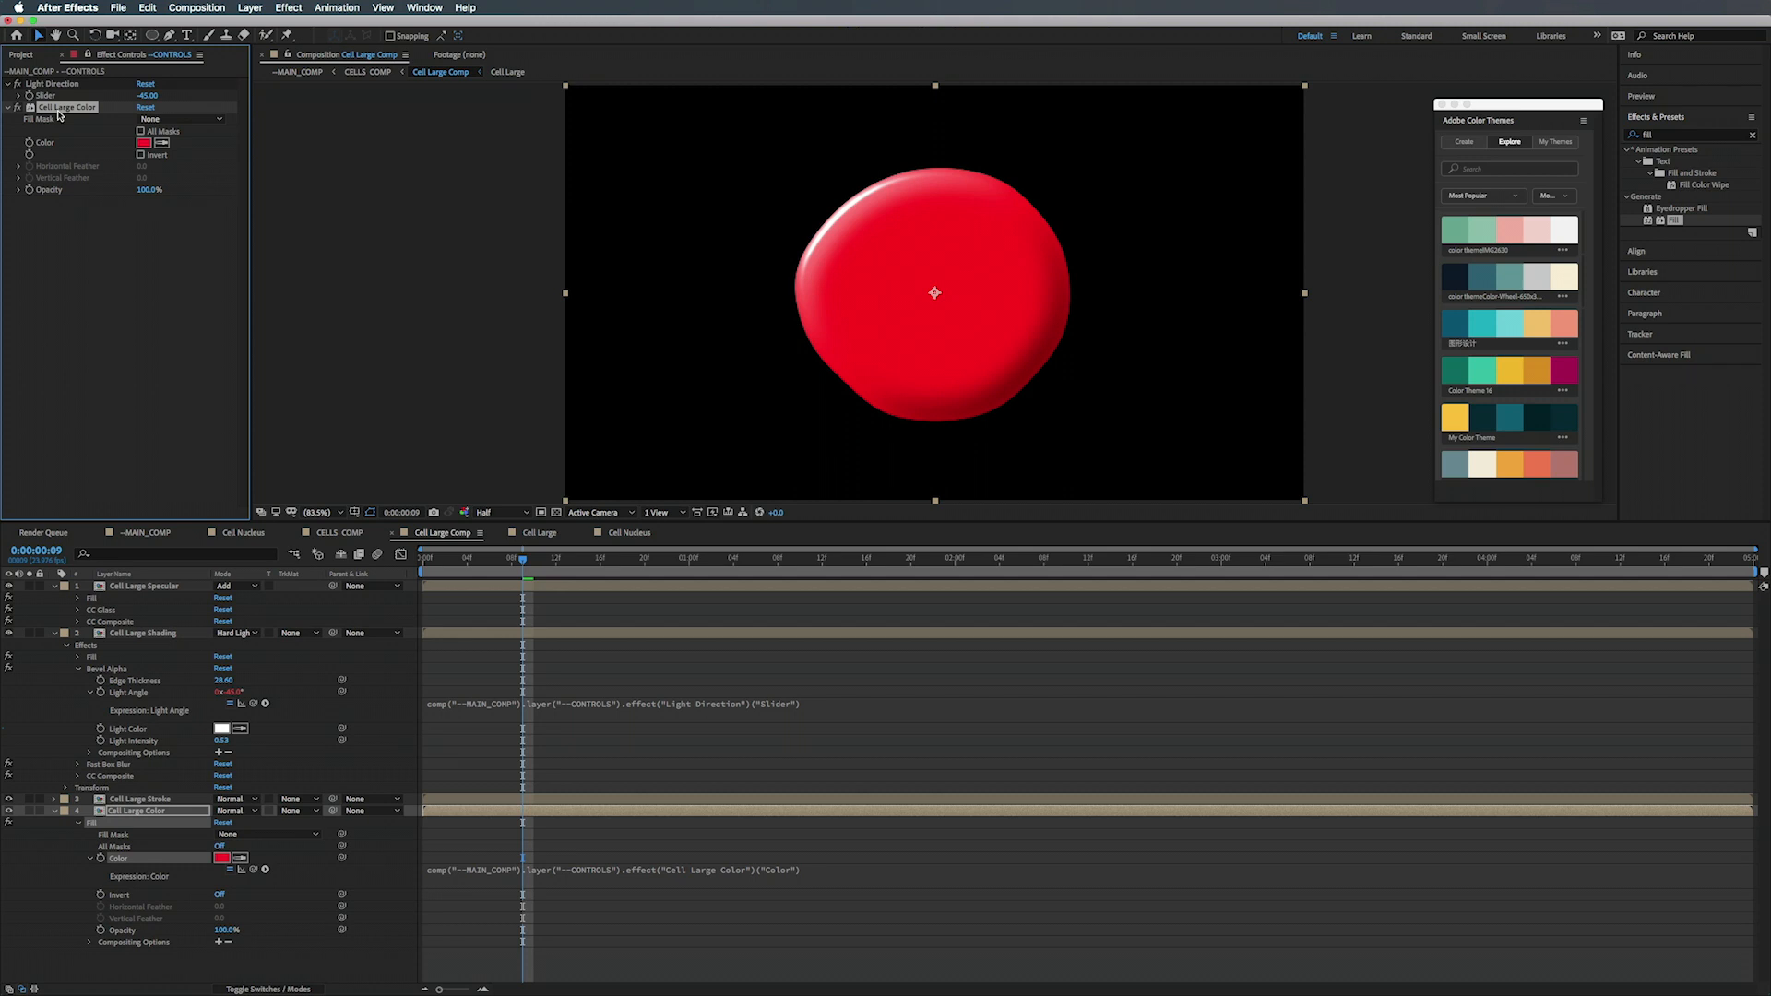
key("super+d")
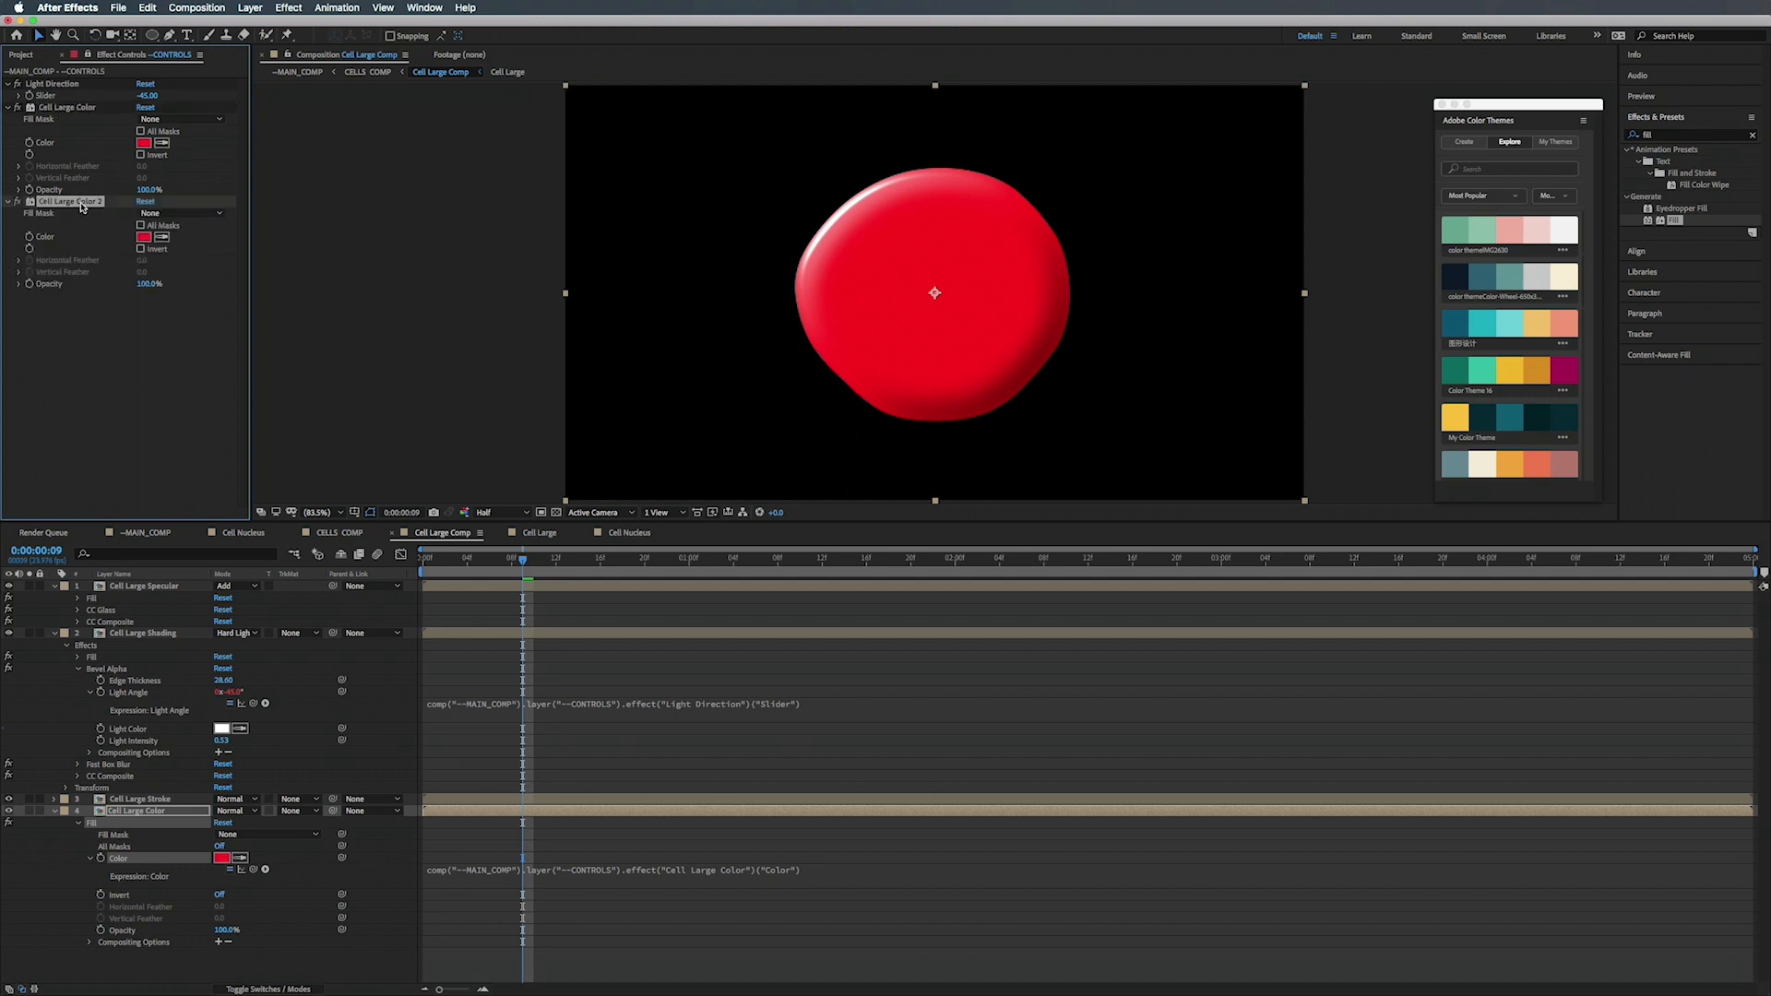
key("Return")
key("Right")
key("BackSpace")
key("BackSpace")
key("BackSpace")
key("BackSpace")
key("BackSpace")
type("Nucleus")
key("Return")
- In the Cell Nucleus comp, link the Cell Nucleus Color layer's Fill Color by expression to the Cell Nucleus Color effect on --CONTROLS
left_click(634, 534)
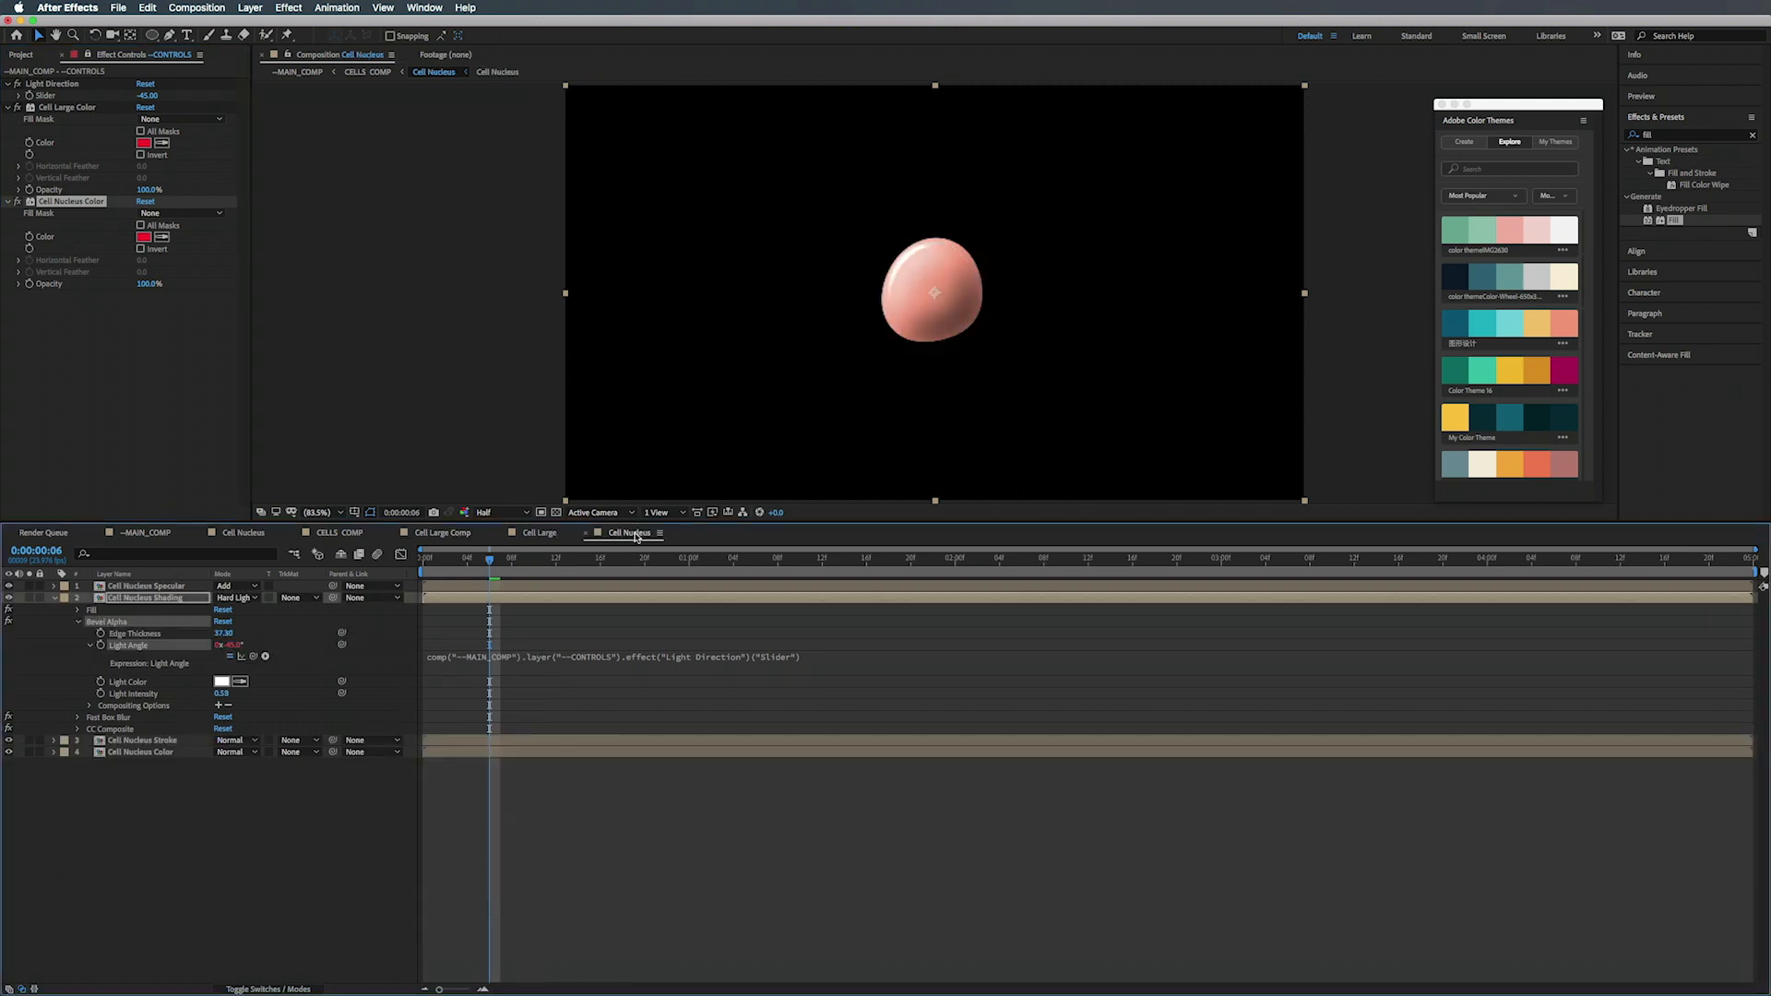
left_click(55, 598)
left_click(134, 623)
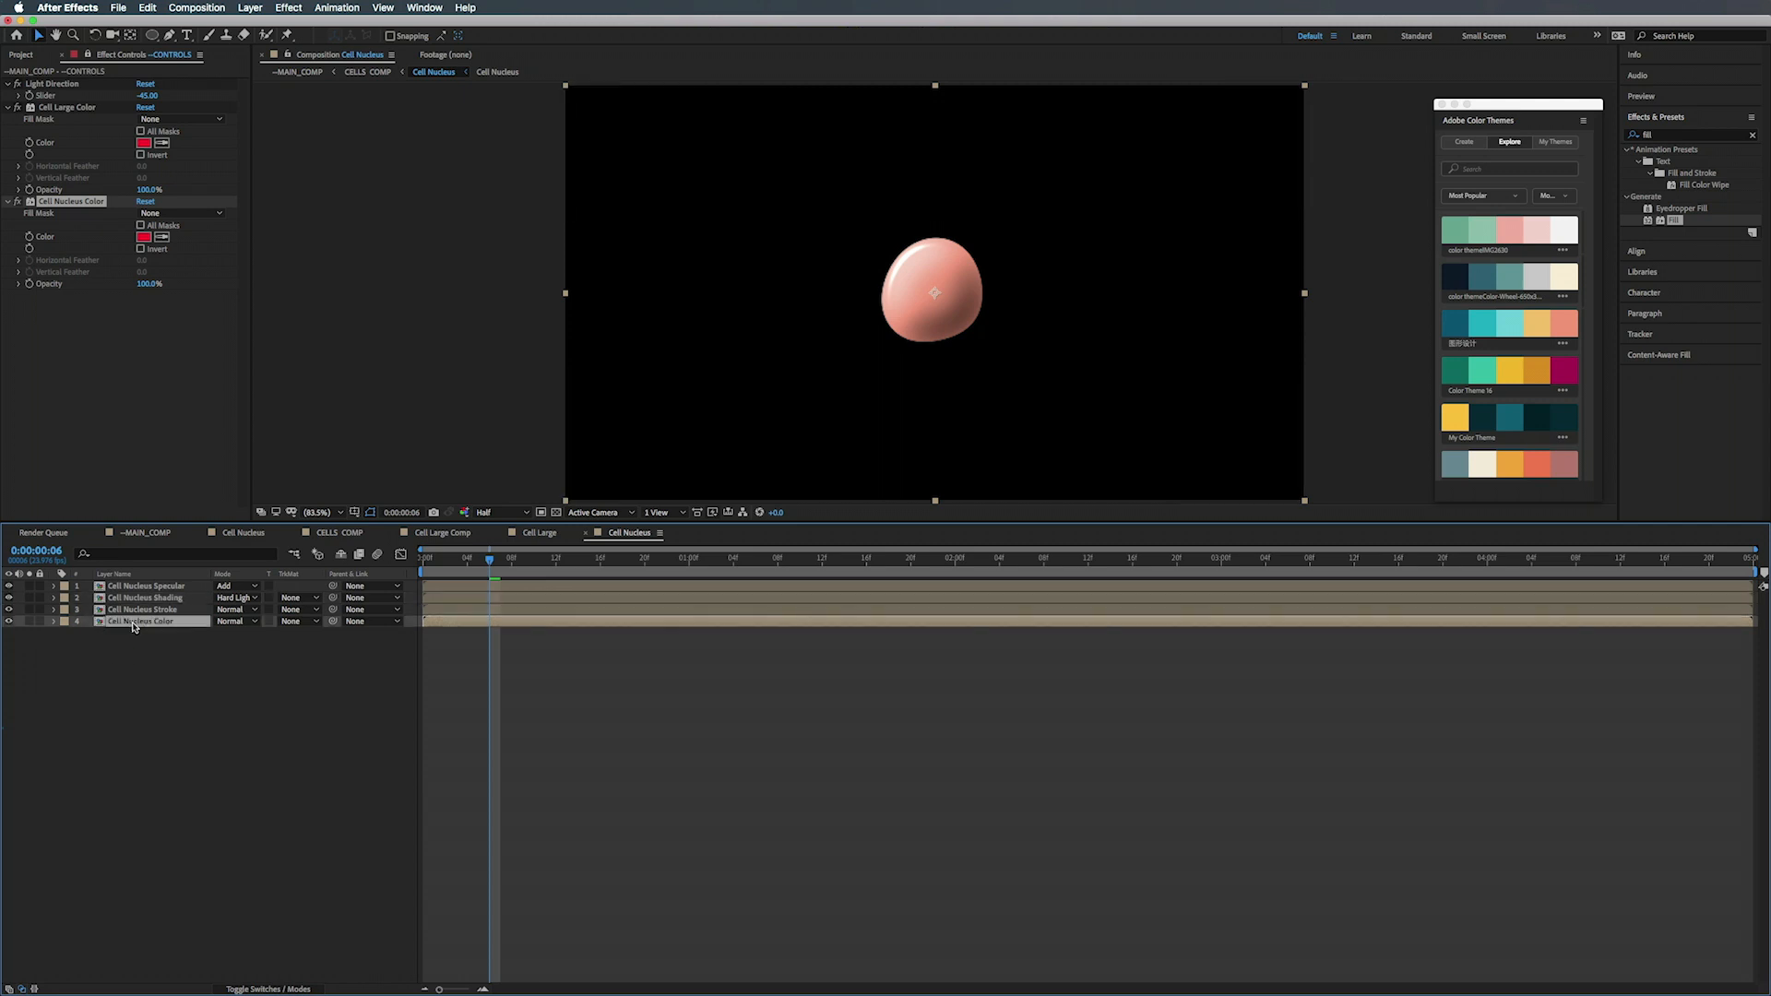
key("e")
left_click(79, 634)
left_click(101, 668, "alt")
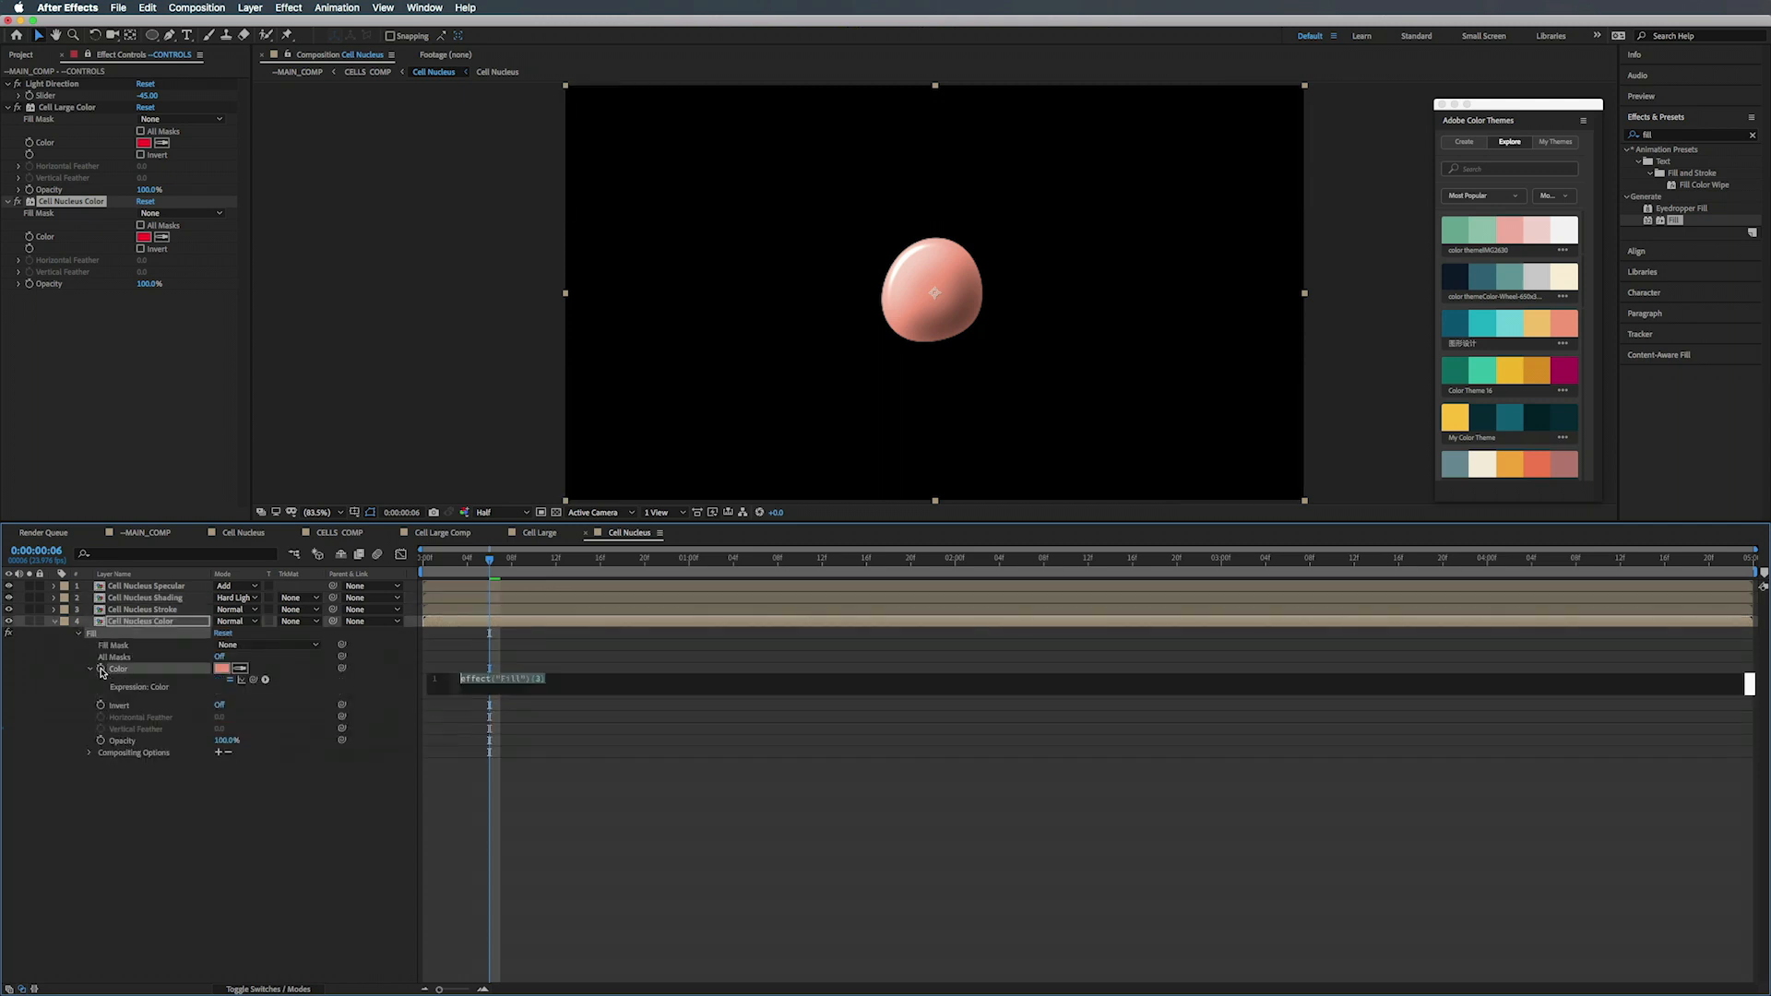
left_click_drag(341, 664, 61, 242)
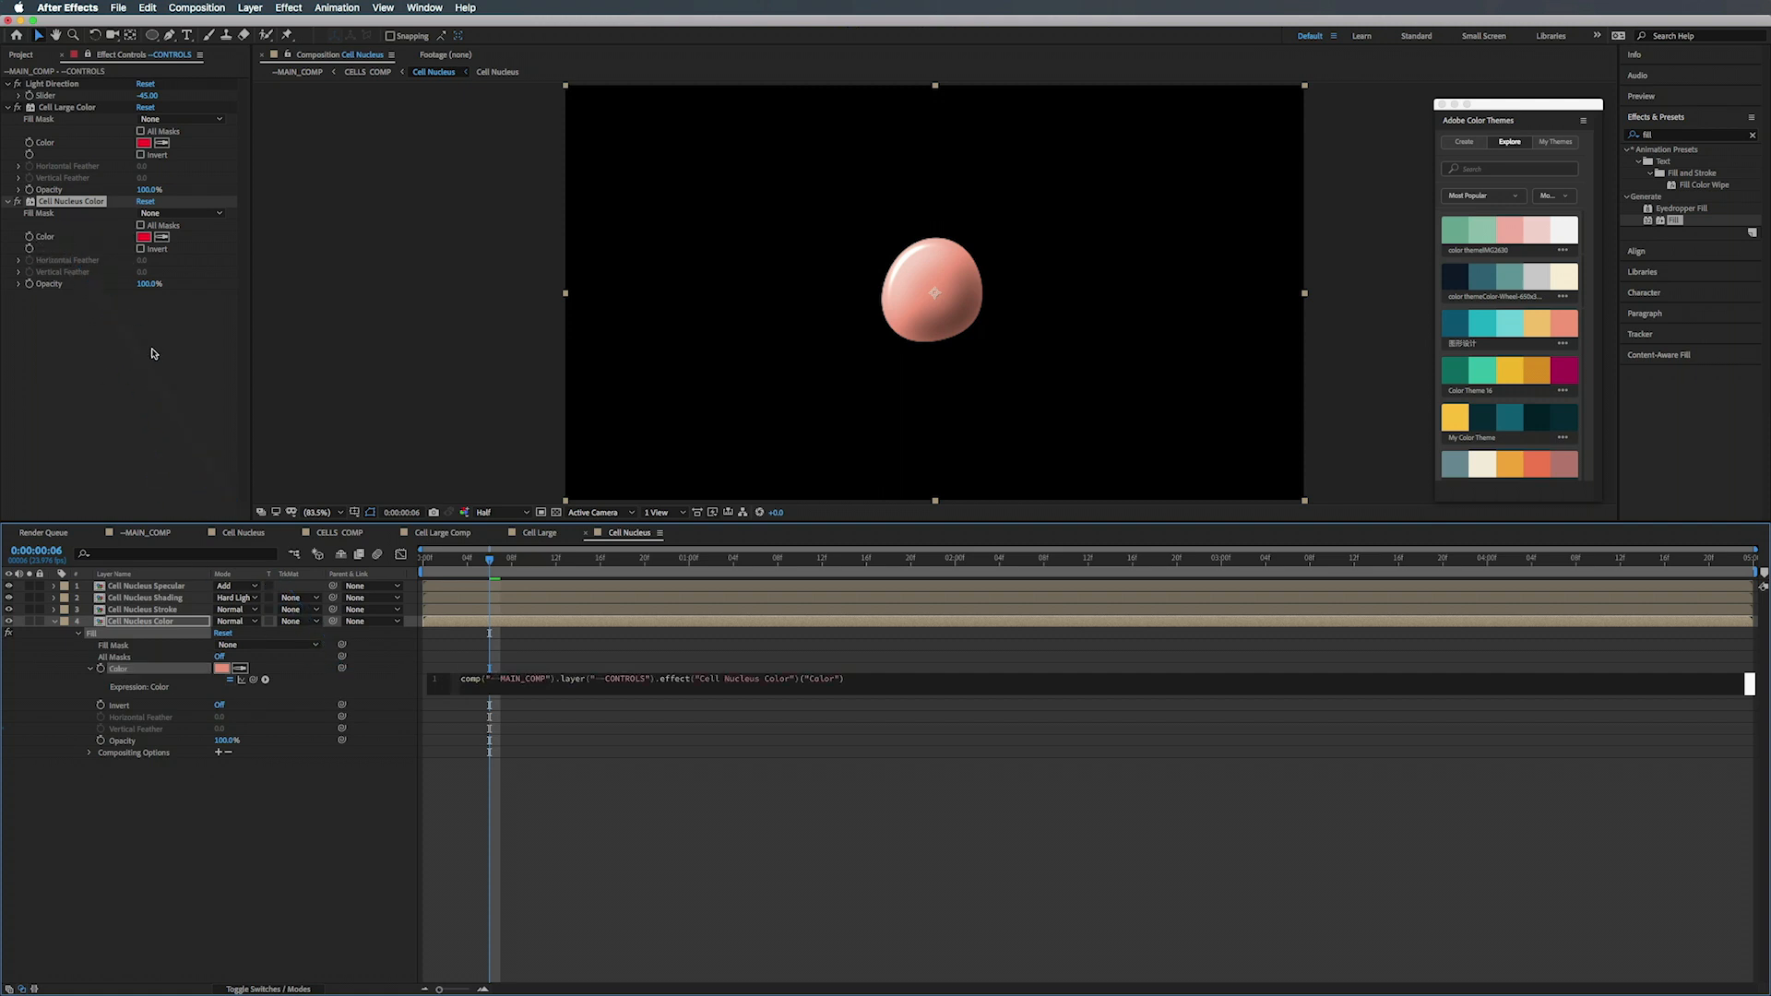
left_click(198, 453)
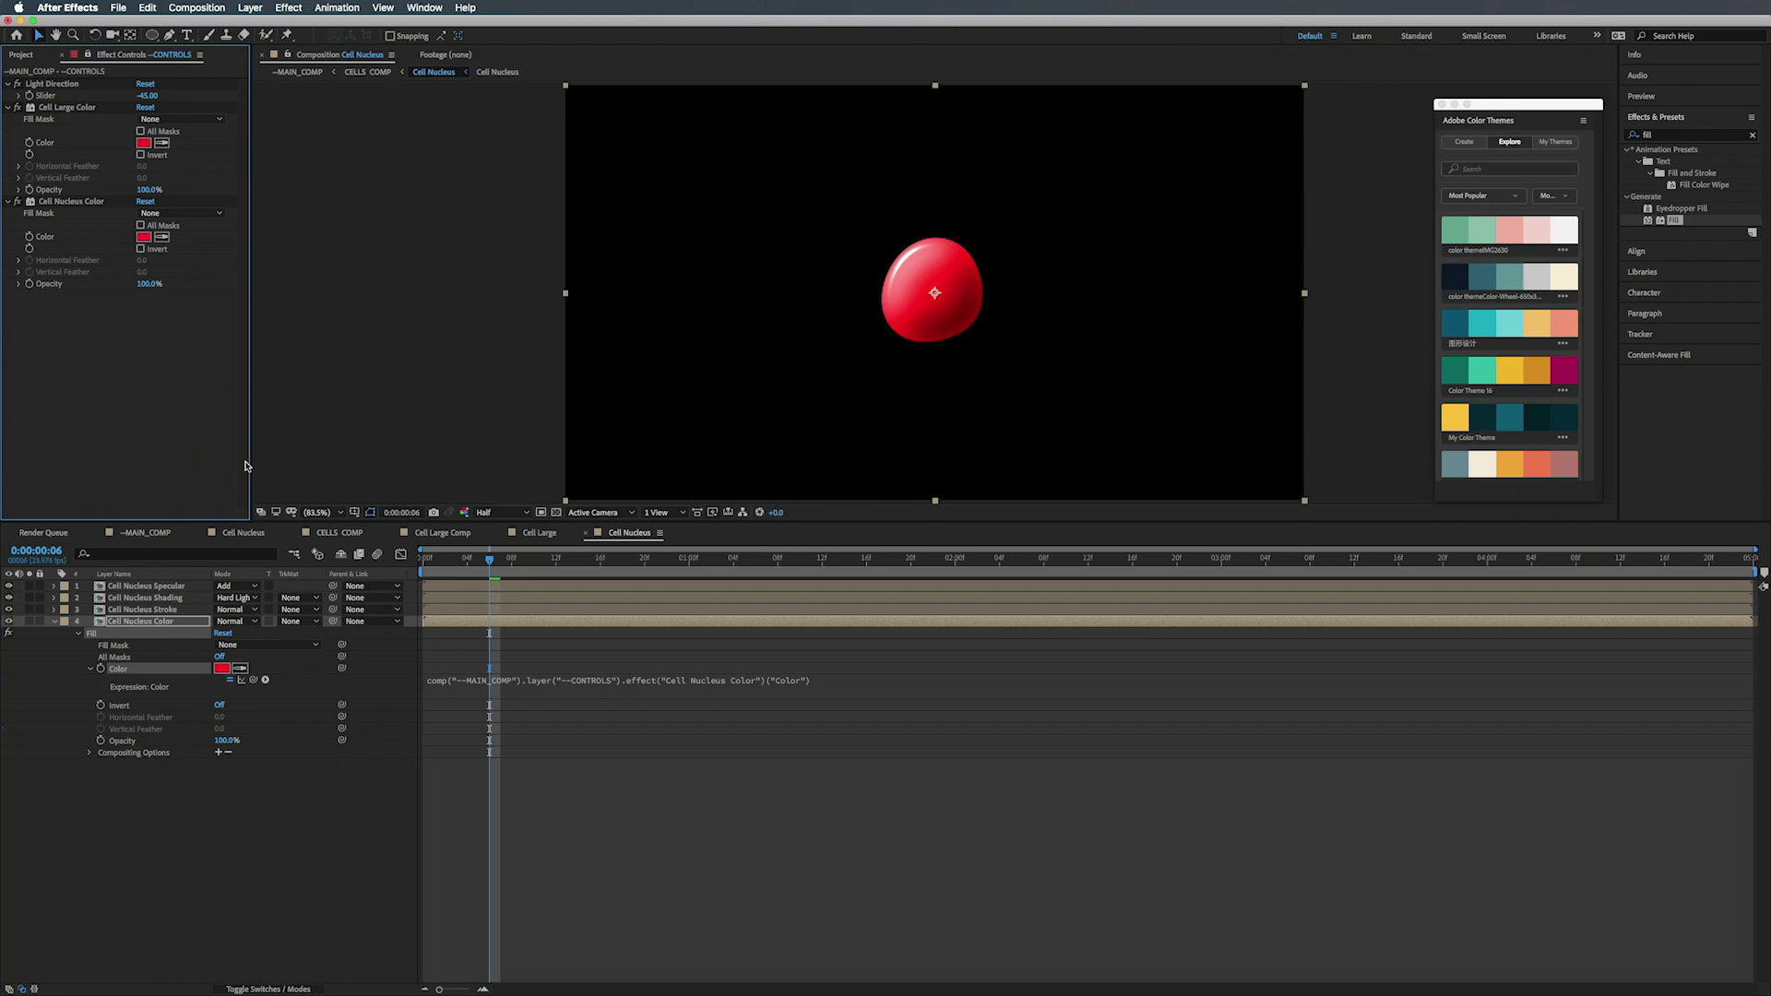
- In --MAIN_COMP, sample salmon for Cell Nucleus Color and golden yellow for Cell Large Color, and set Light Direction to -39
left_click(147, 533)
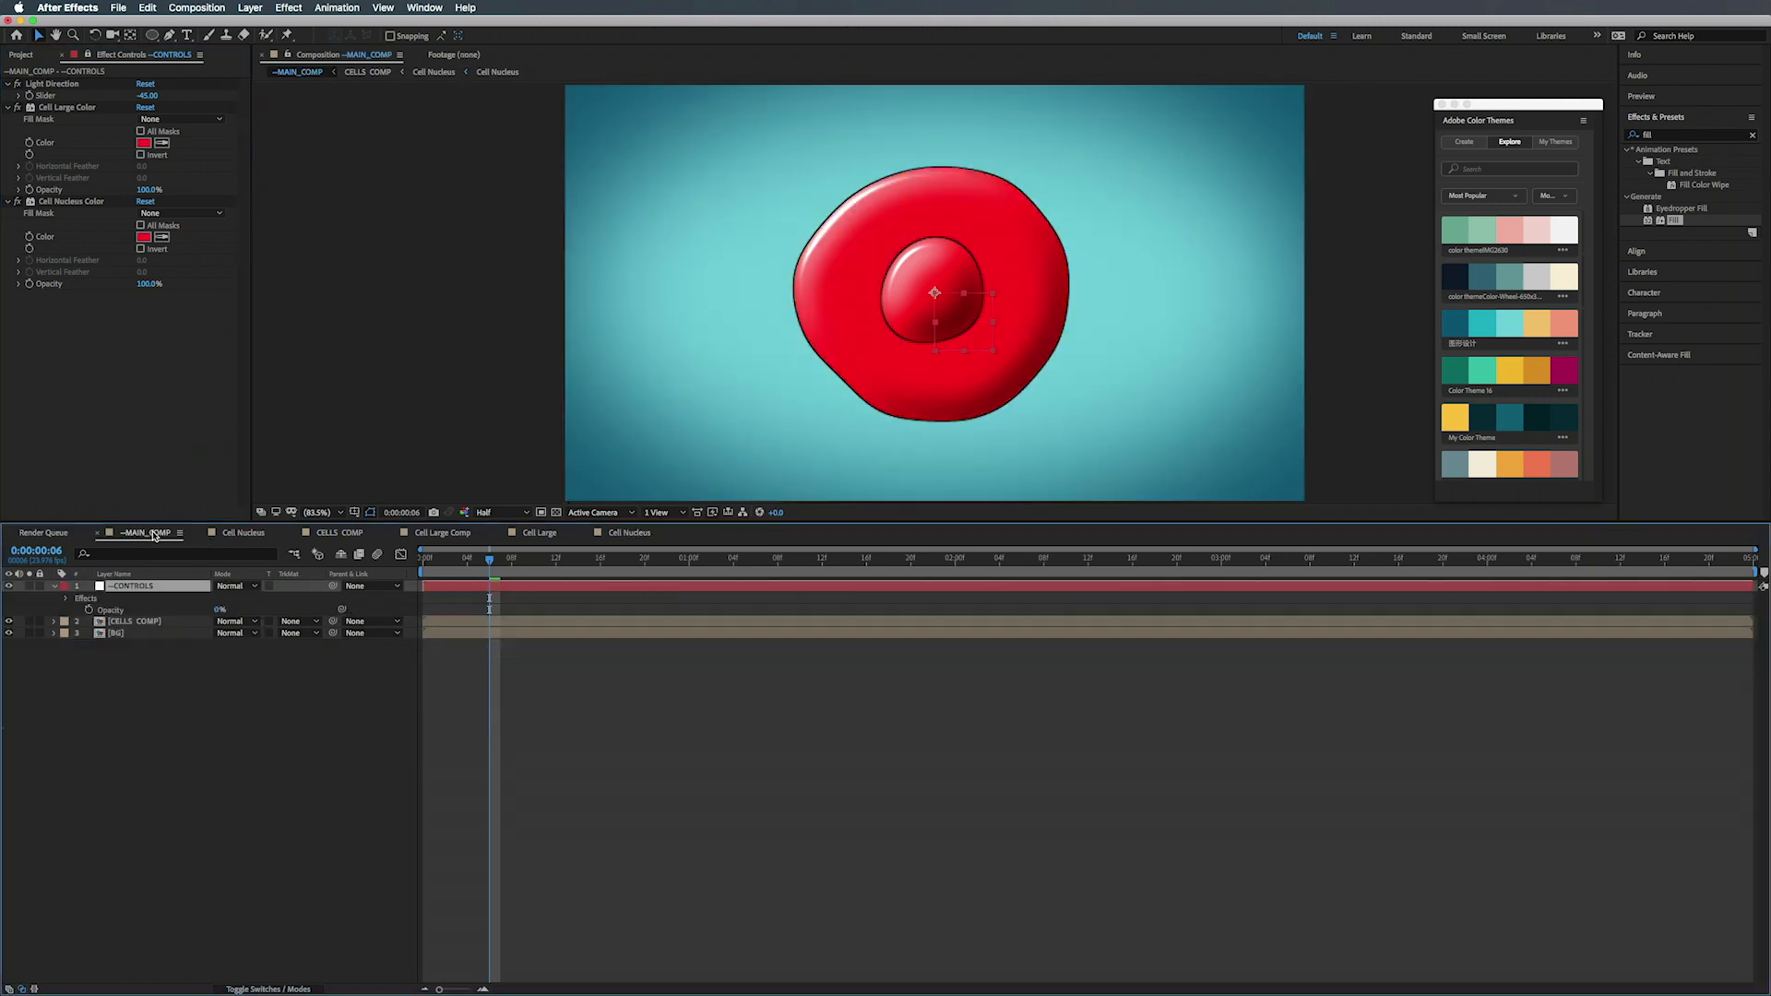
left_click(162, 237)
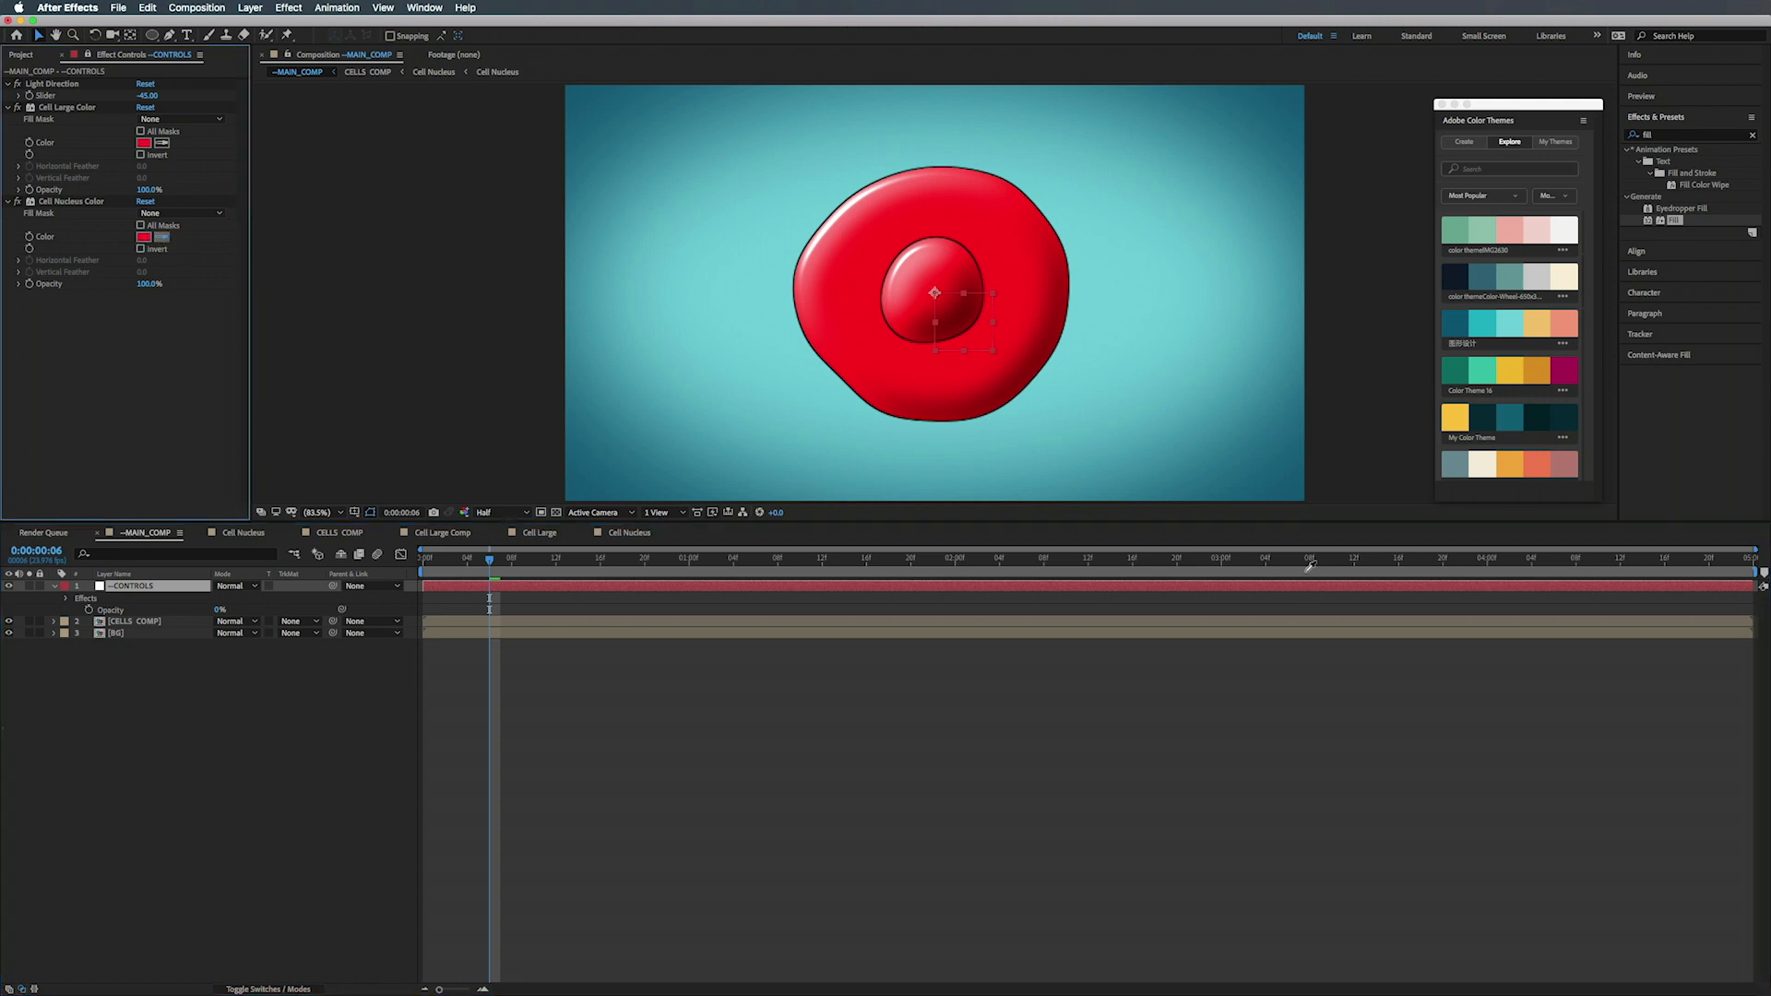
left_click(1566, 324)
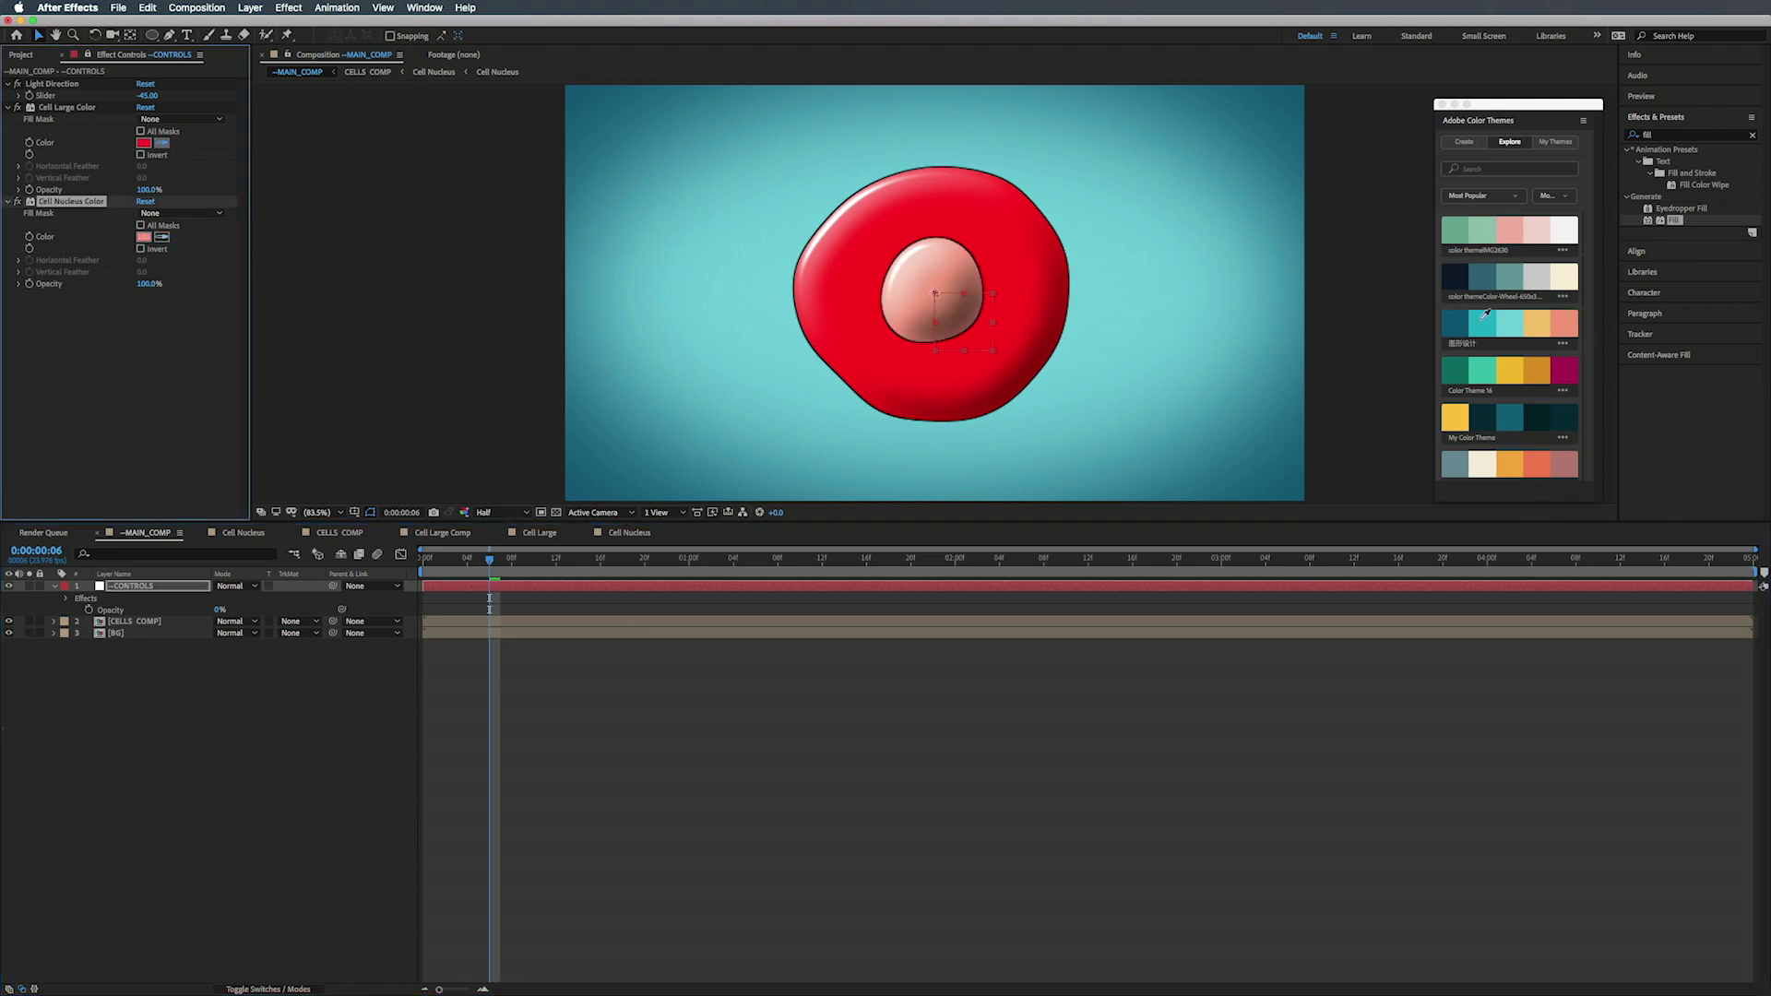
left_click(1538, 322)
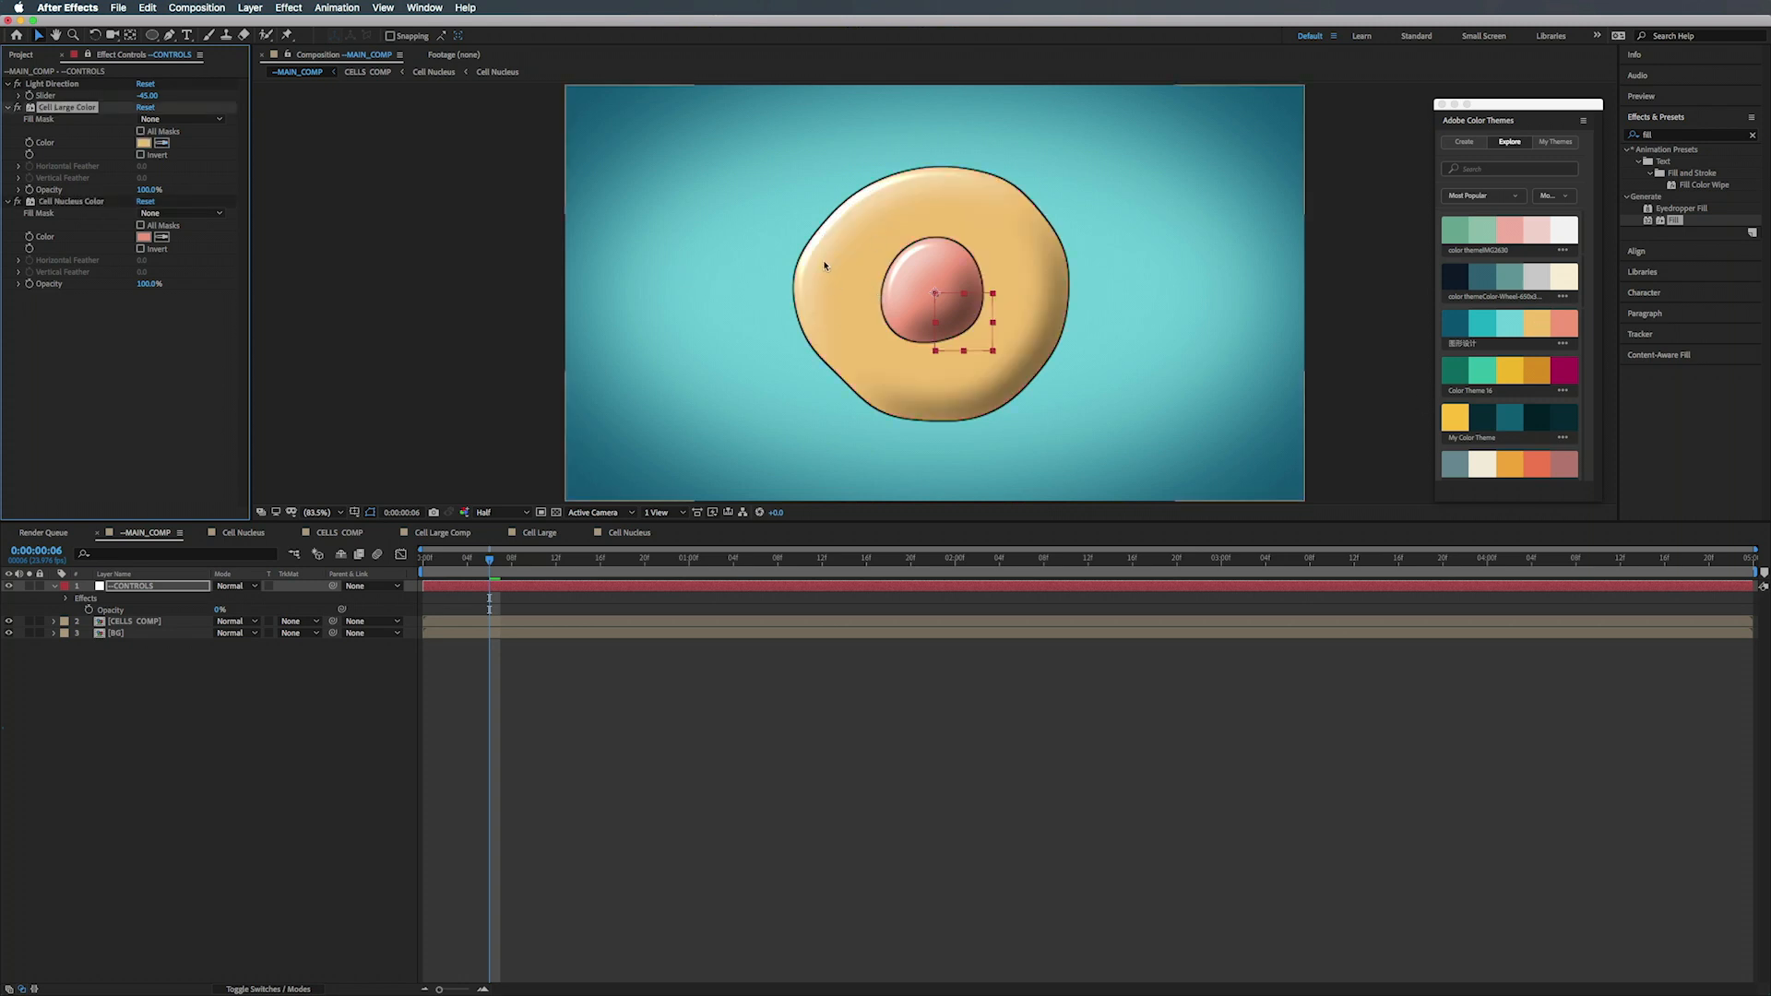
mouse_move(146, 95)
left_mouse_down()
mouse_move(235, 99)
mouse_move(173, 96)
left_mouse_up()
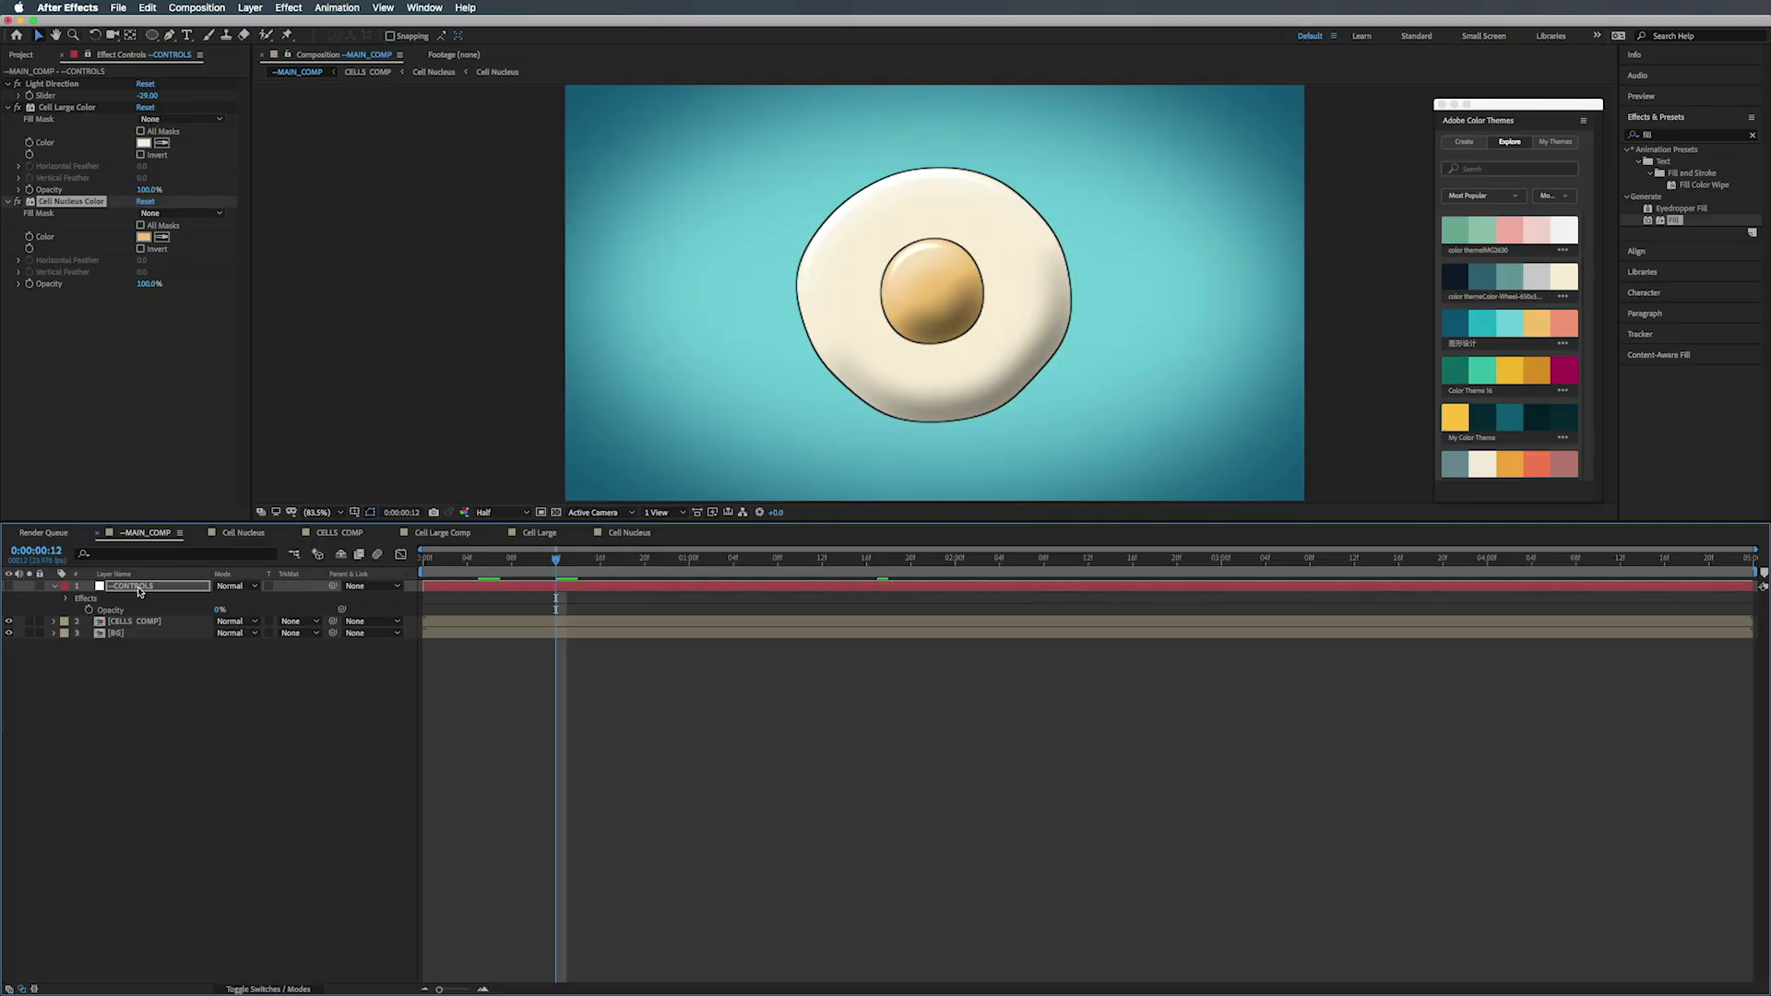
- Recolor the yellow nucleus to the theme's salmon and the cream cell body to its golden yellow using the --CONTROLS fill effects
left_click(161, 237)
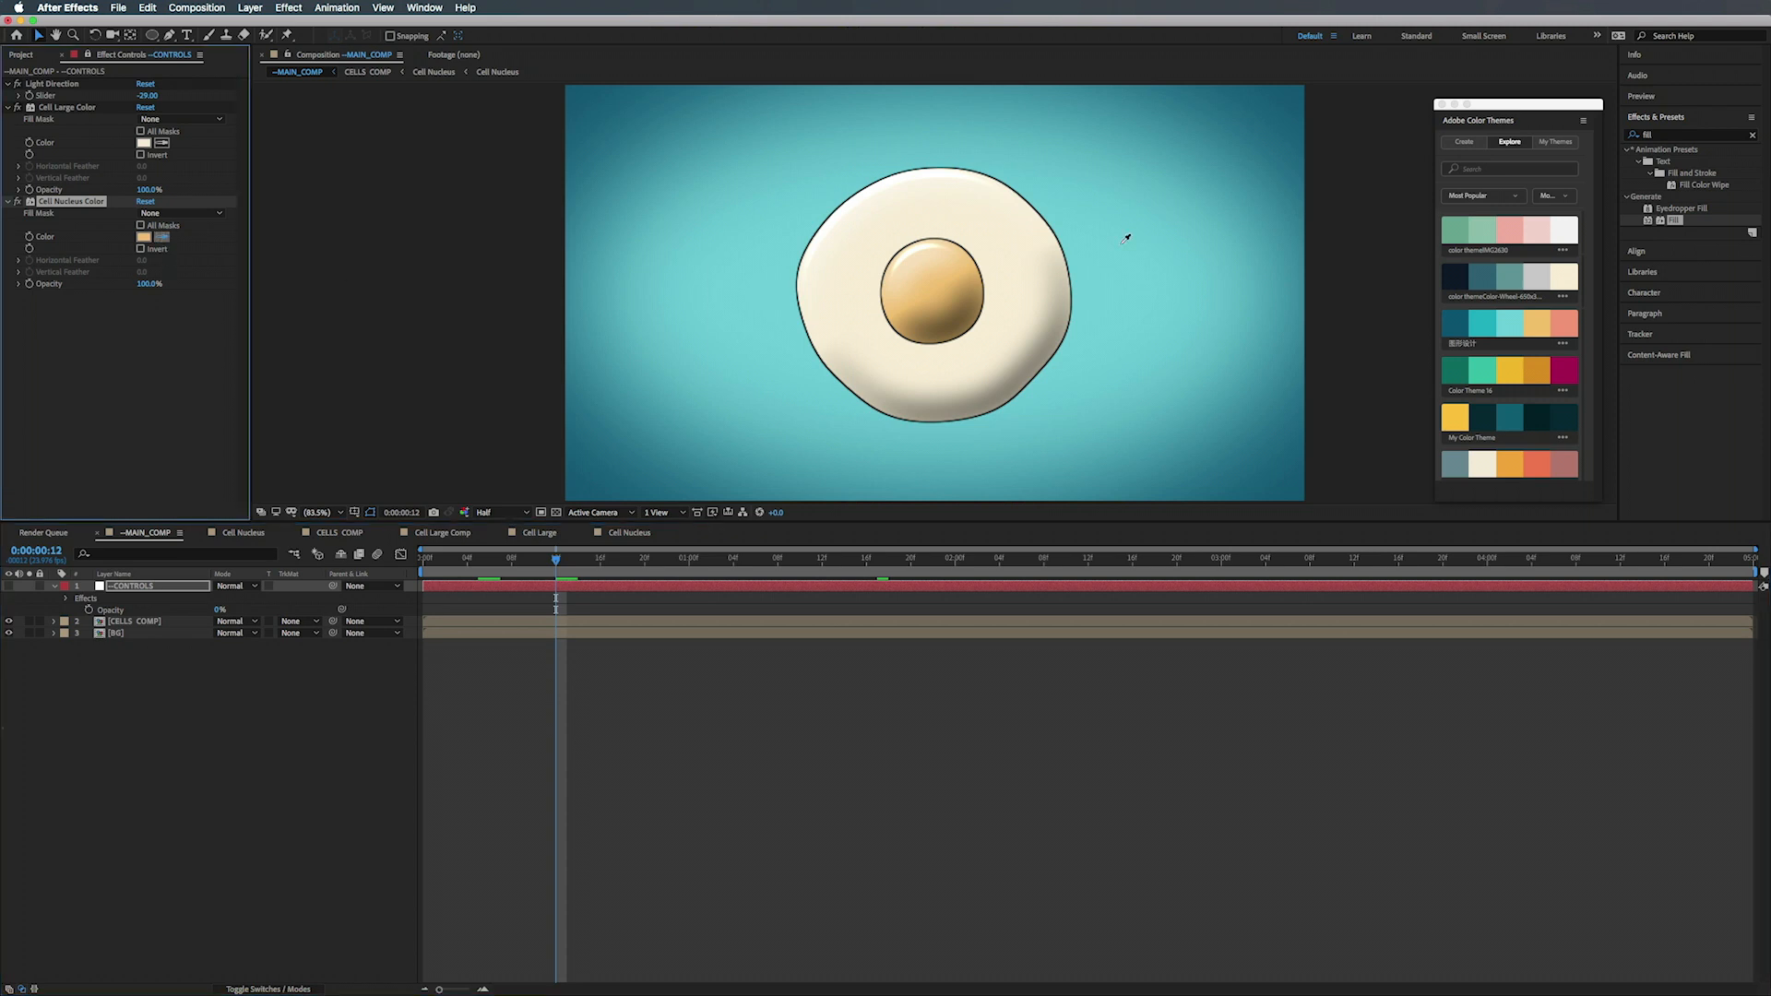
left_click(1568, 331)
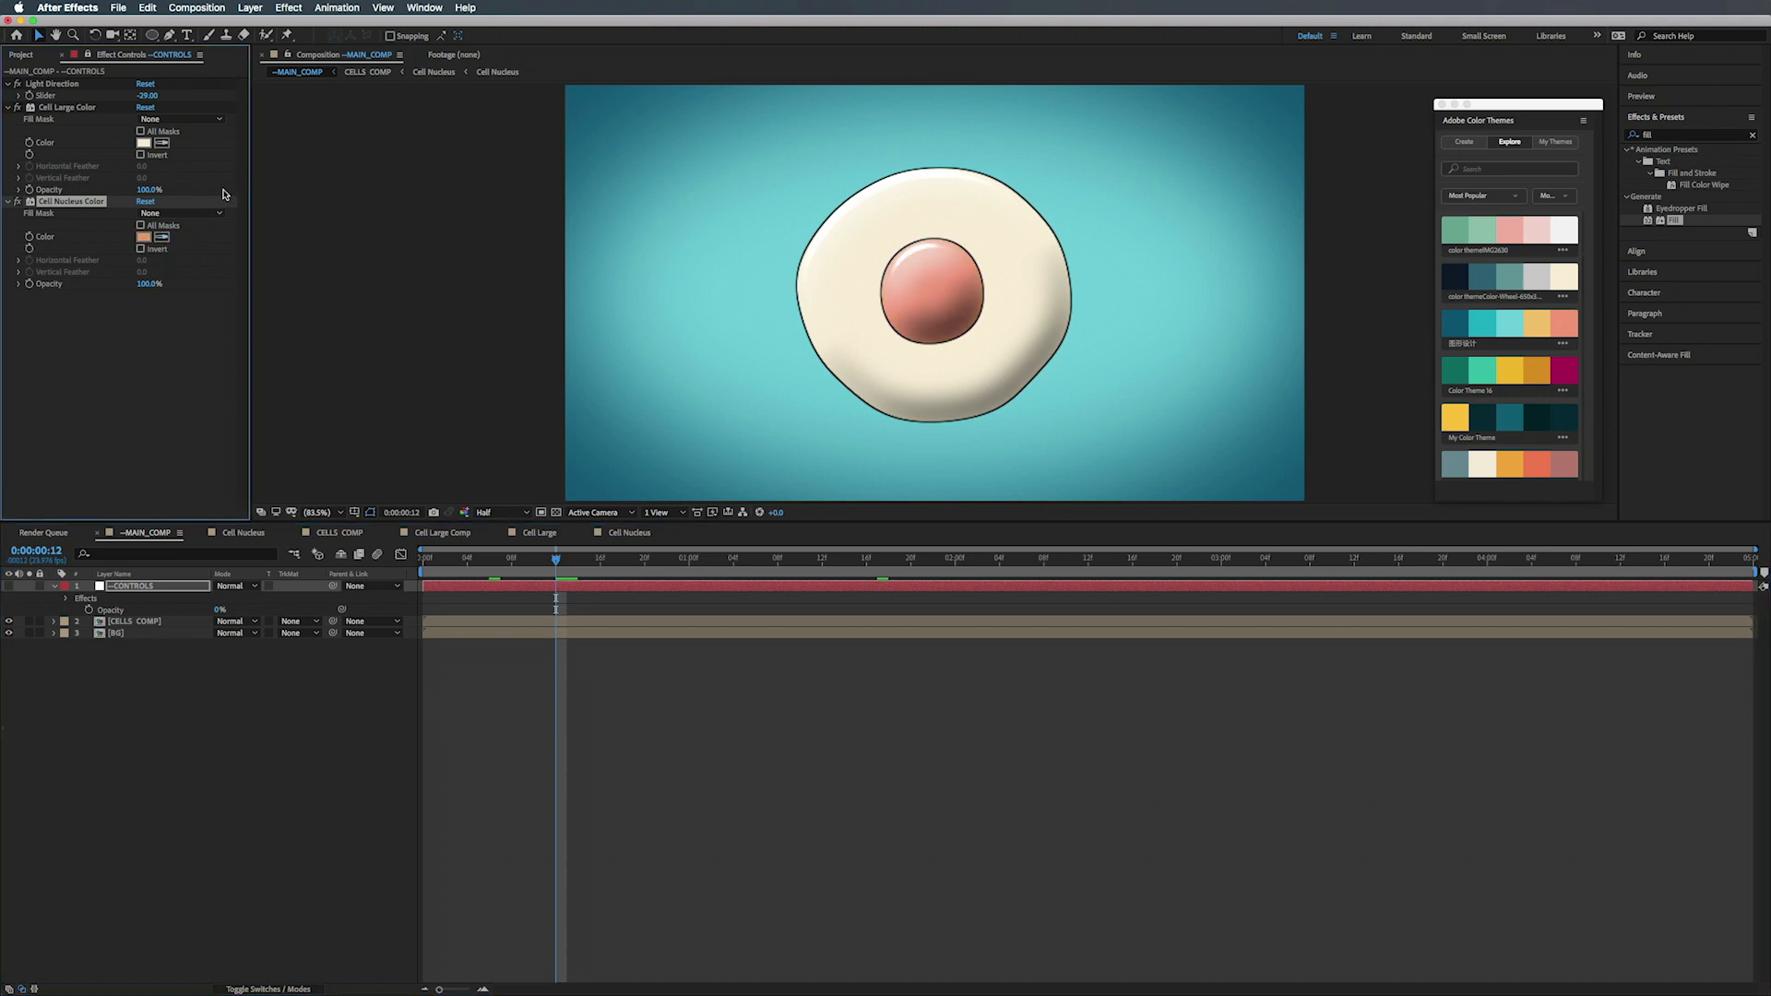
left_click(162, 143)
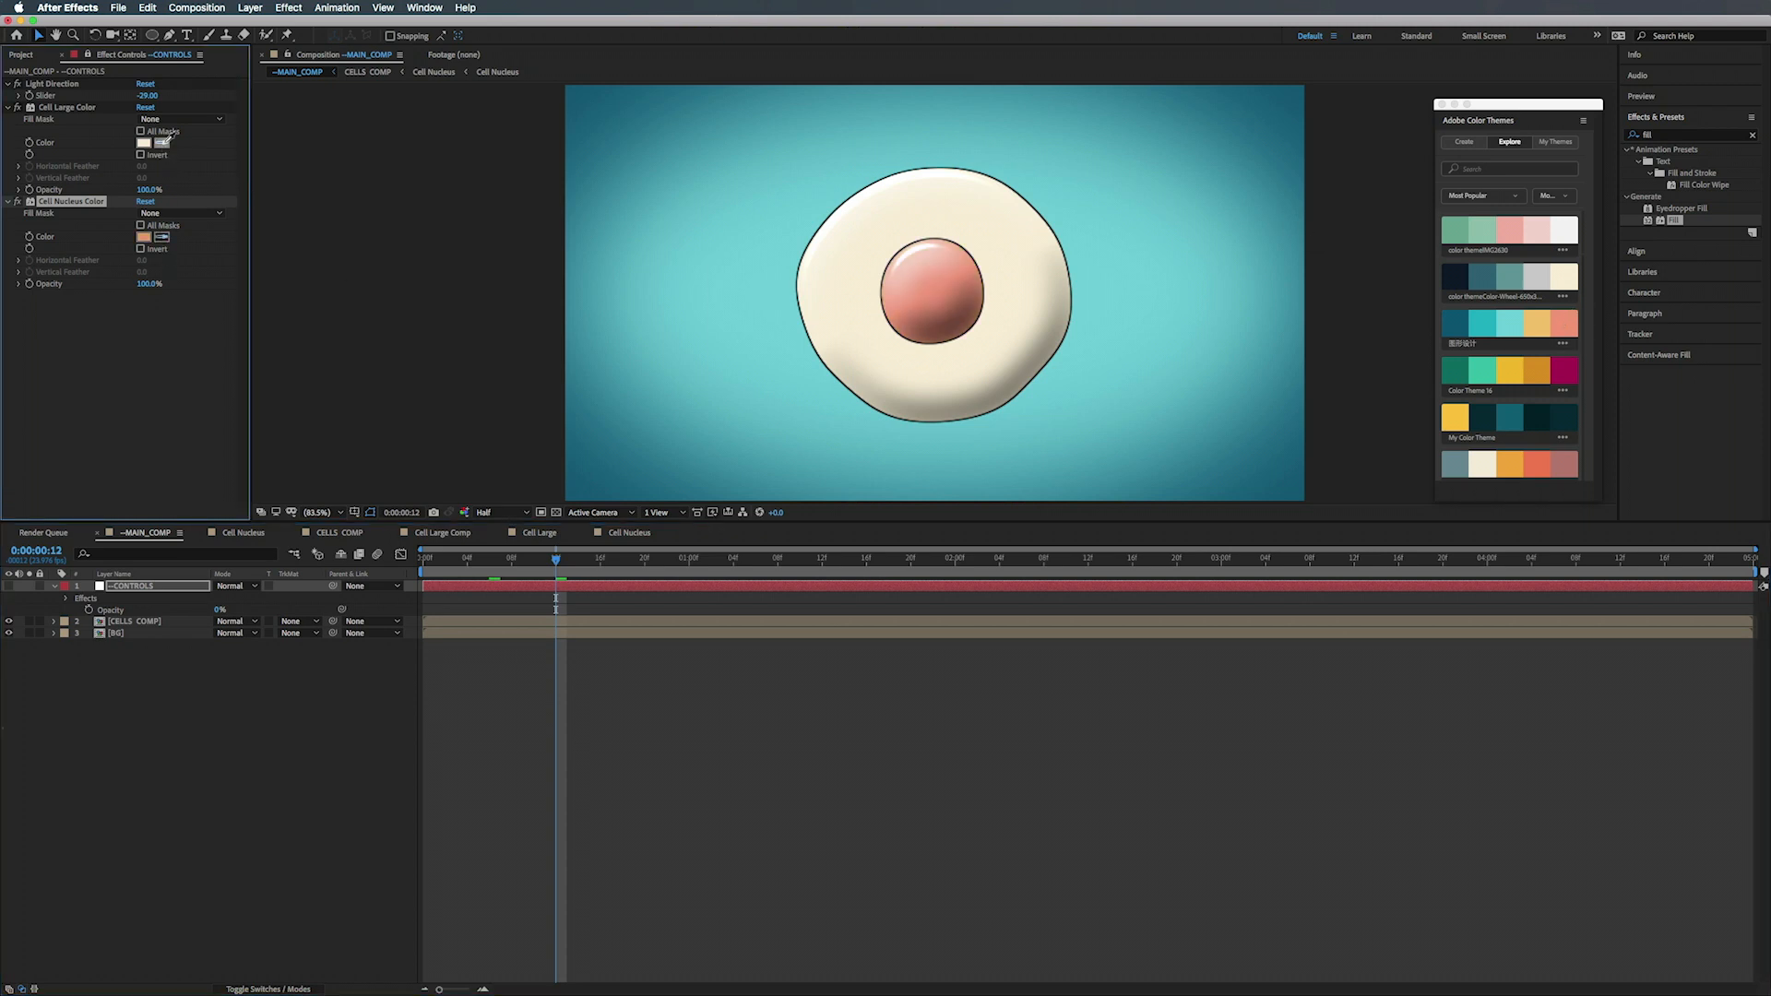
left_click(1539, 324)
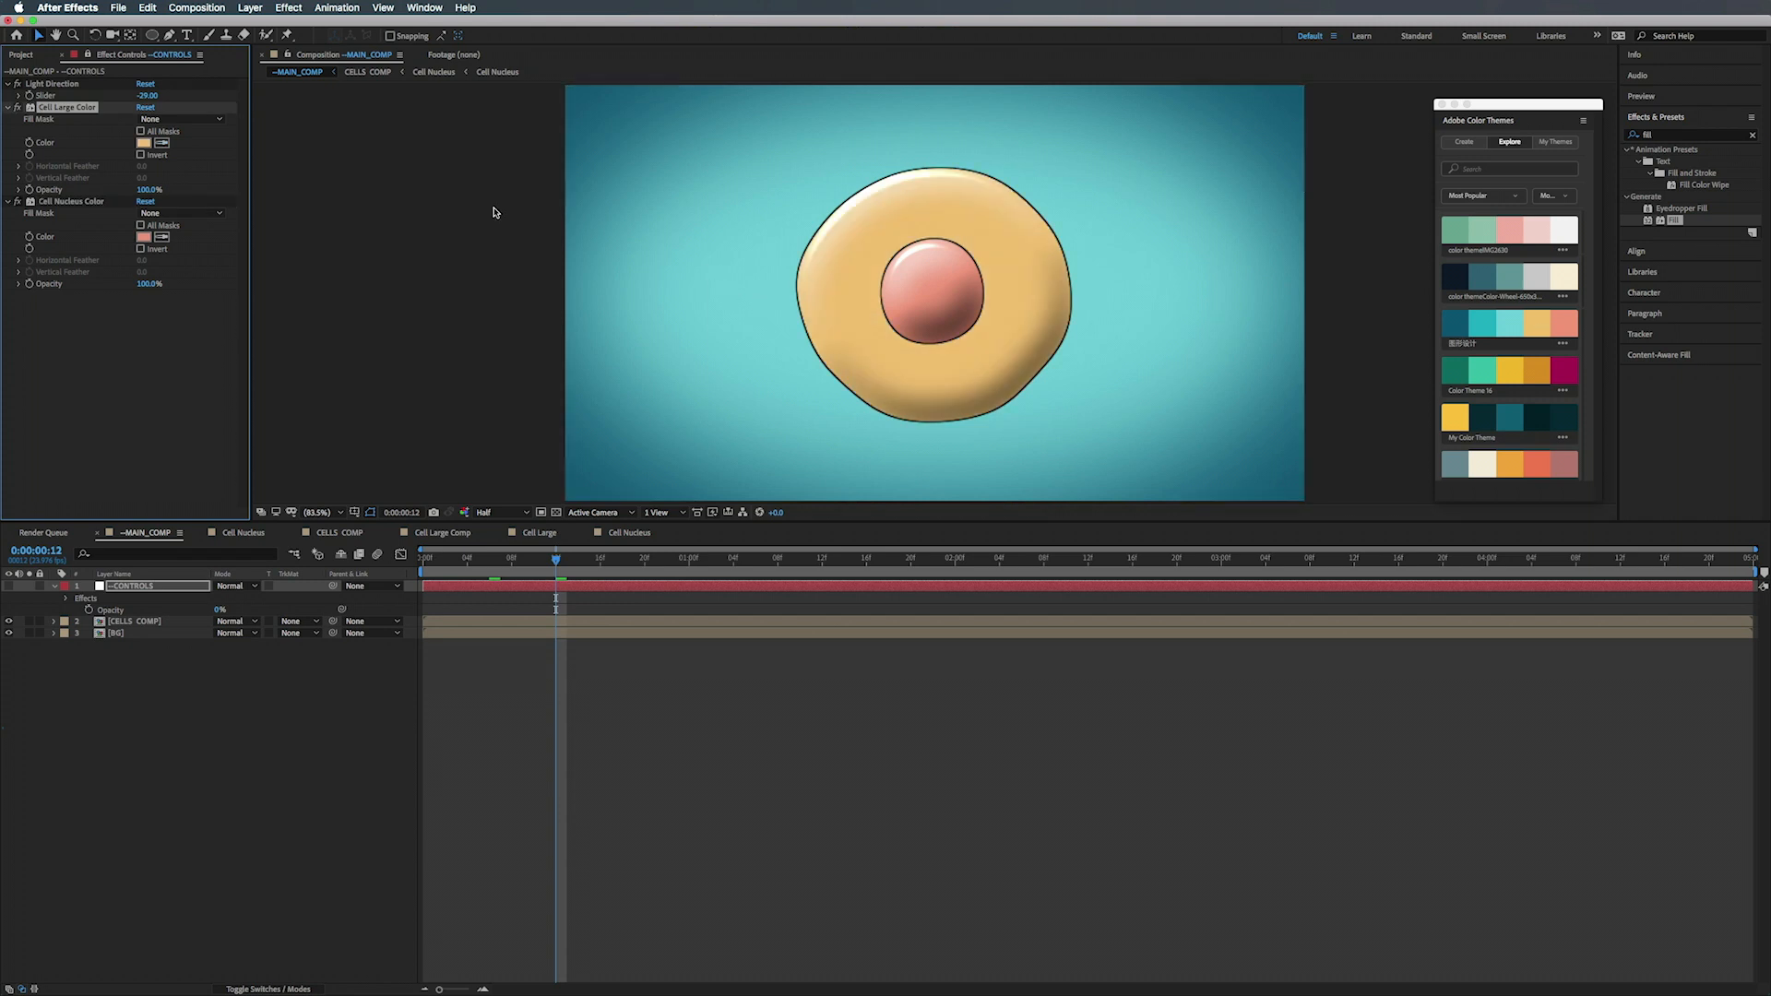